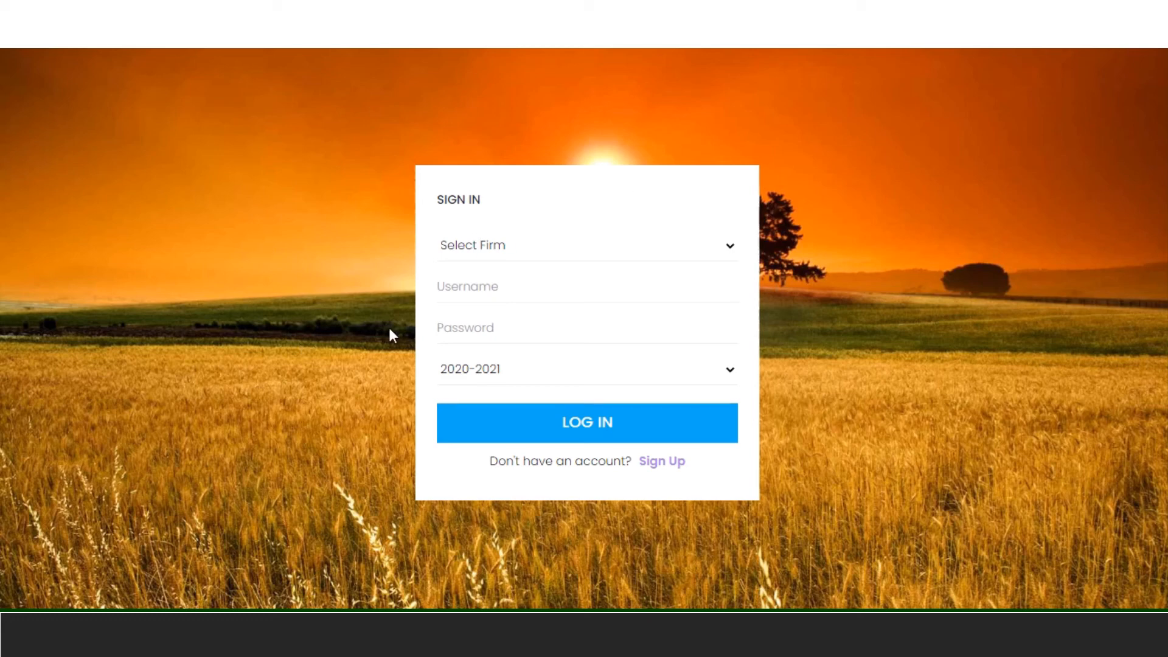
- Log in to the first listed firm for financial year 2020-2021 with the account username and password
{"action": "left_click", "coordinate": [527, 258]}
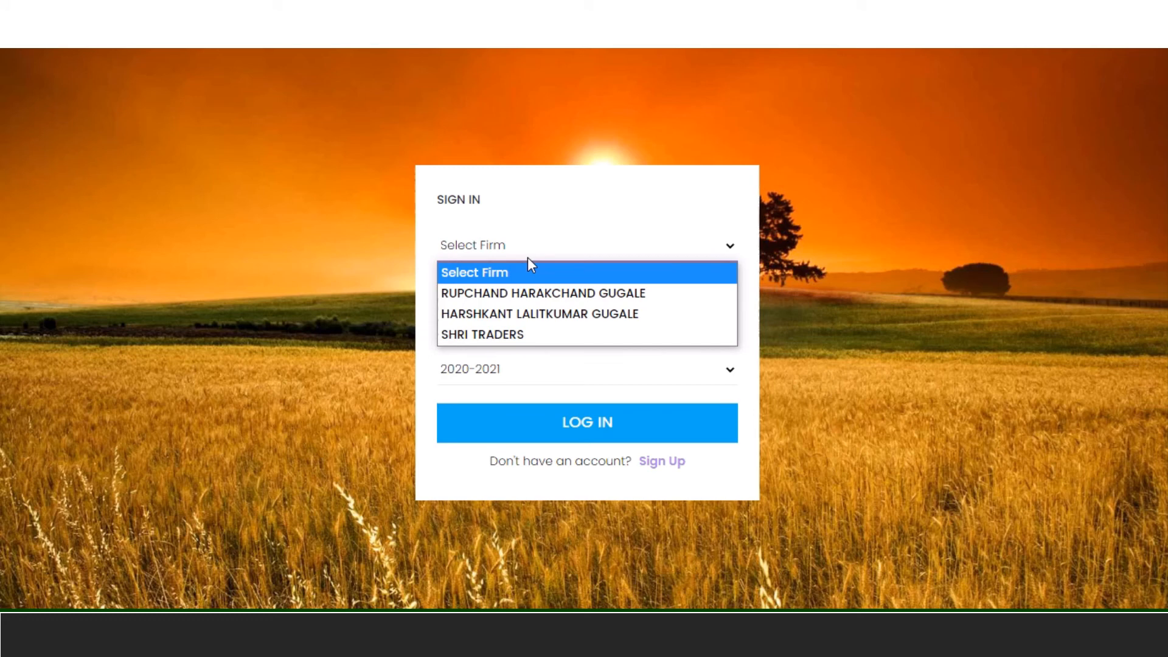
{"action": "left_click", "coordinate": [555, 296]}
{"action": "left_click", "coordinate": [555, 293]}
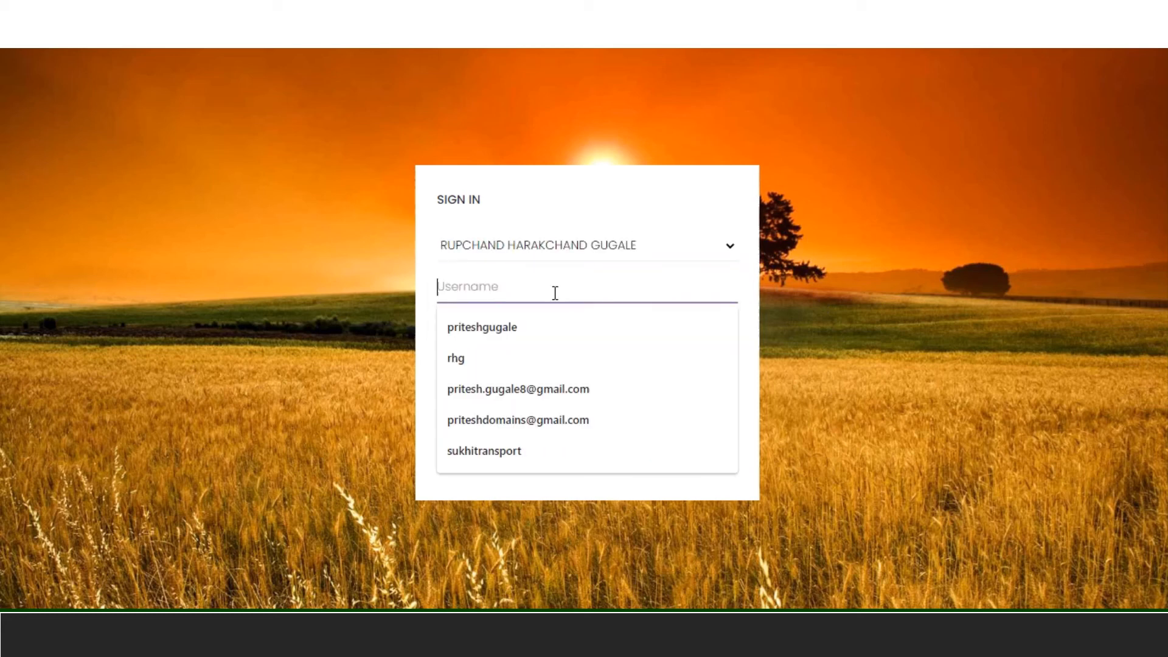
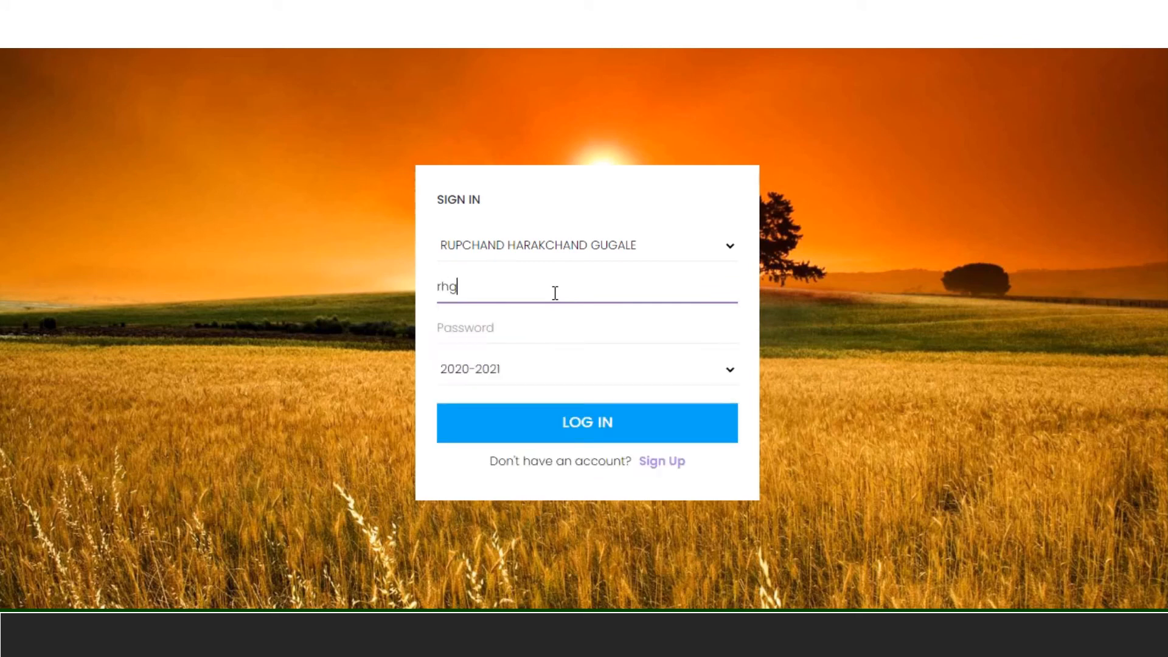
{"action": "key", "text": "Tab"}
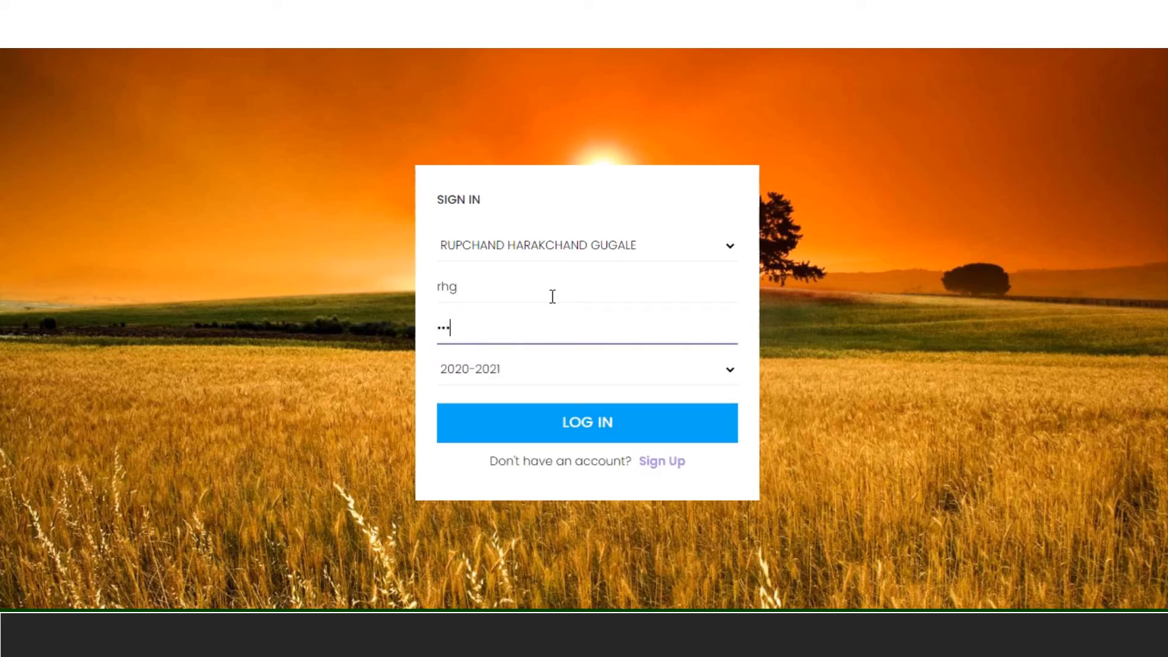
{"action": "left_click", "coordinate": [608, 381]}
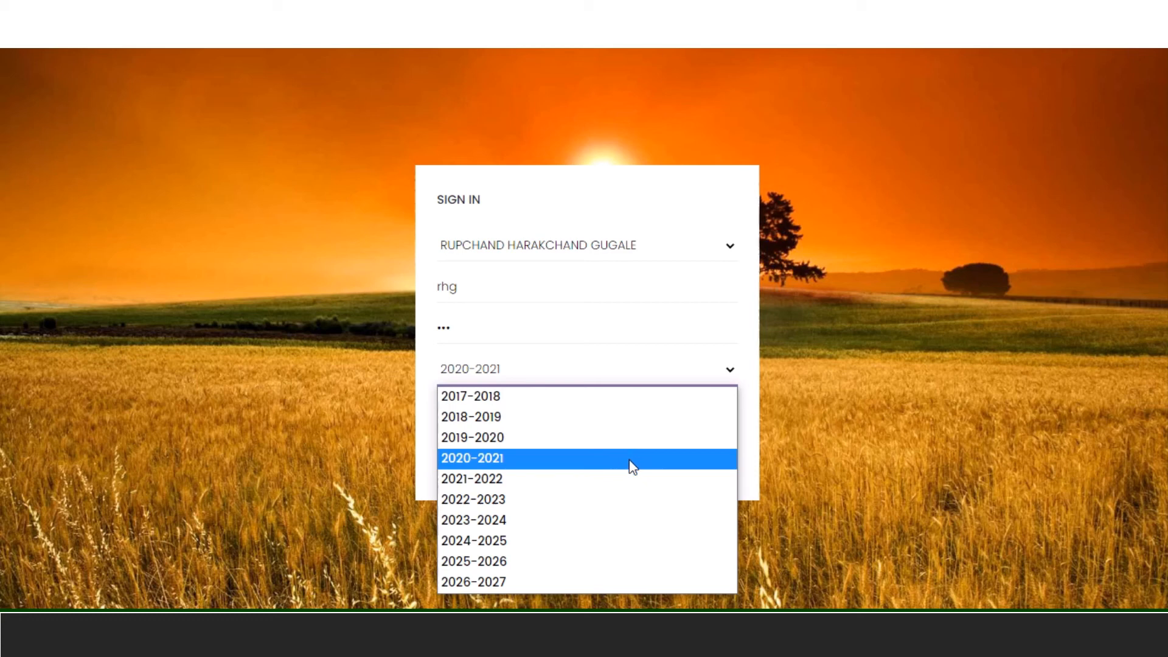
{"action": "left_click", "coordinate": [630, 461]}
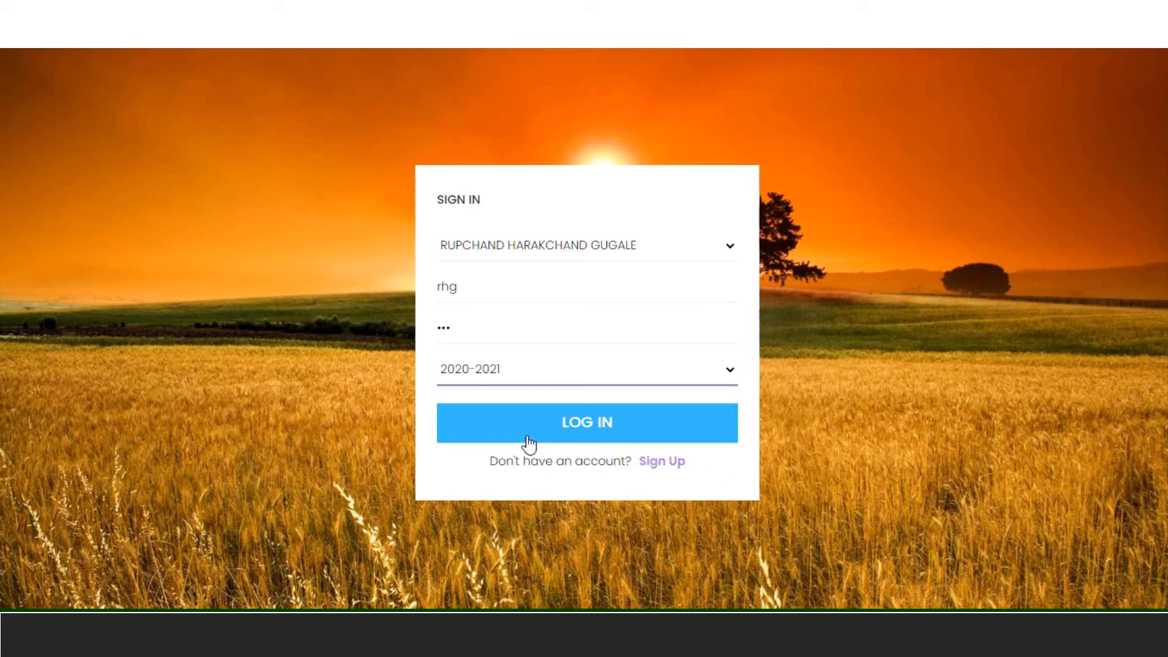
{"action": "left_click", "coordinate": [625, 424]}
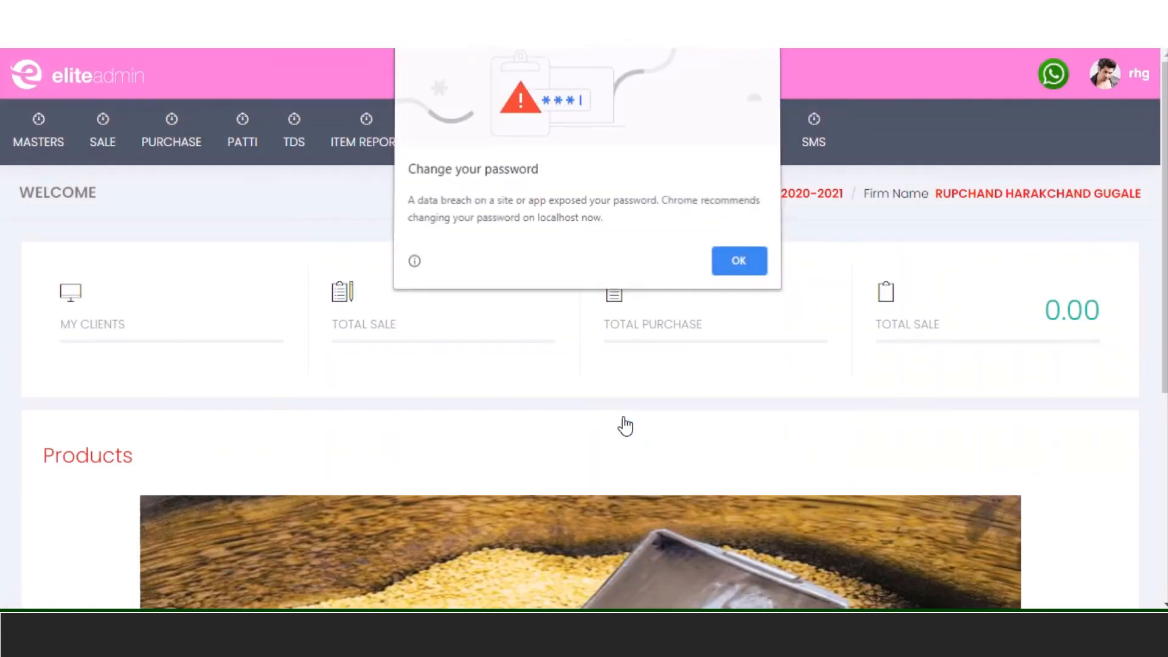
- Dismiss Chrome's change-password warning, then check and close the account profile dropdown
{"action": "left_click", "coordinate": [733, 272]}
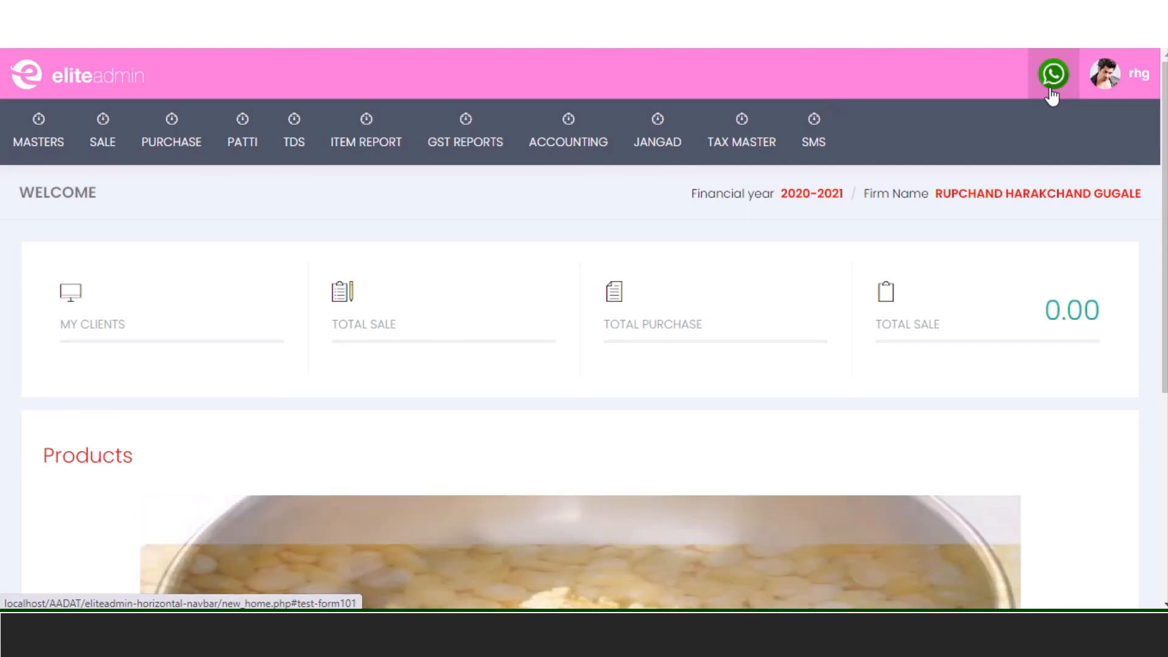
{"action": "left_click", "coordinate": [1136, 88]}
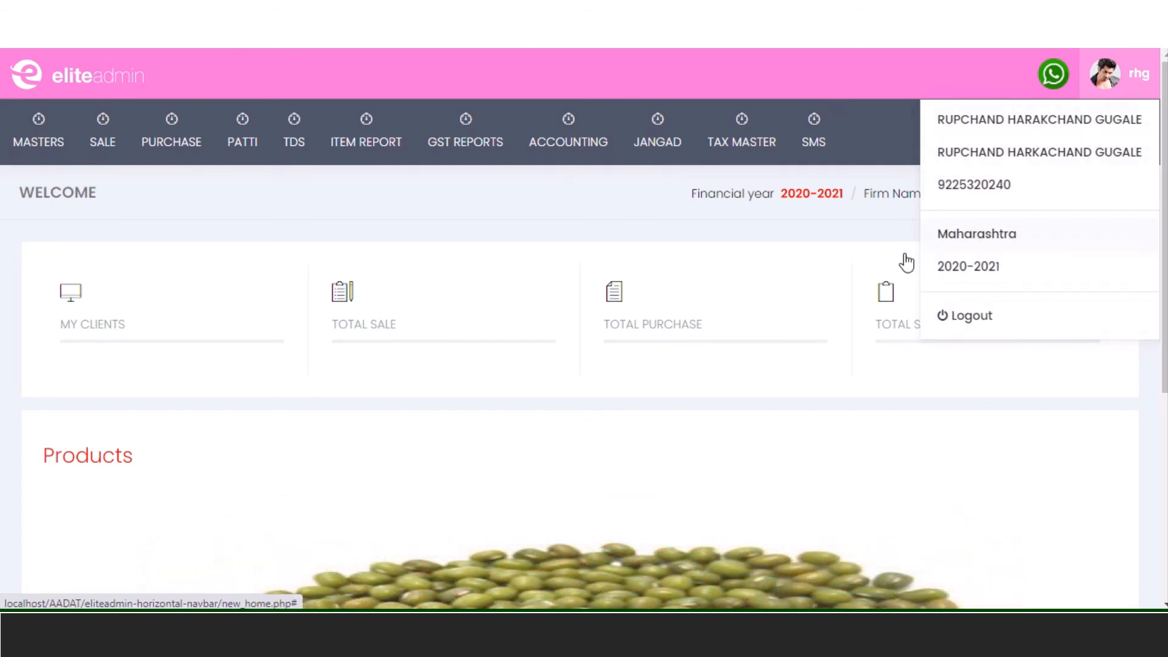
{"action": "left_click", "coordinate": [739, 242]}
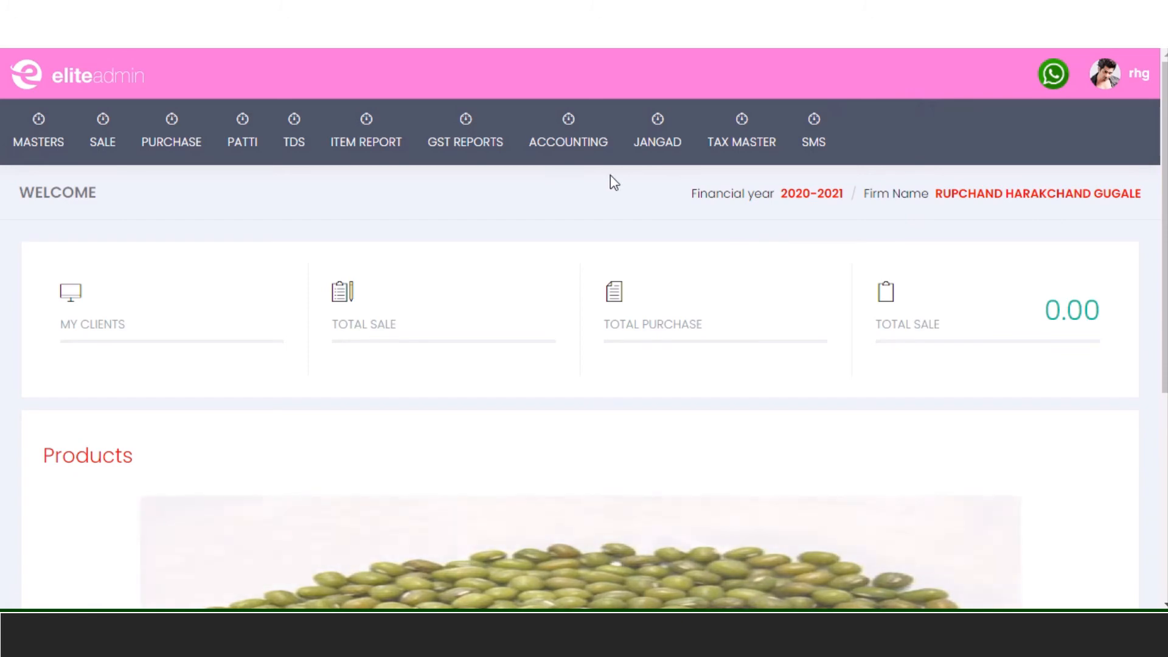
{"action": "scroll", "coordinate": [611, 174], "scroll_direction": "down", "scroll_amount": 5}
{"action": "scroll", "coordinate": [610, 175], "scroll_direction": "up", "scroll_amount": 5}
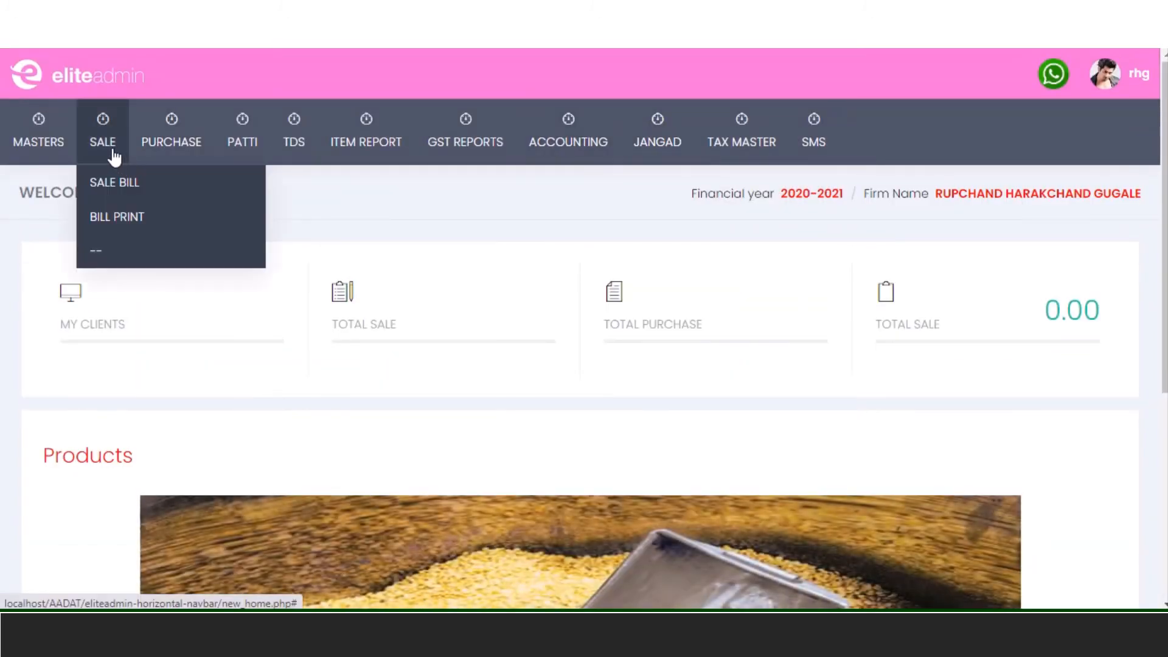
{"action": "mouse_move", "coordinate": [155, 157]}
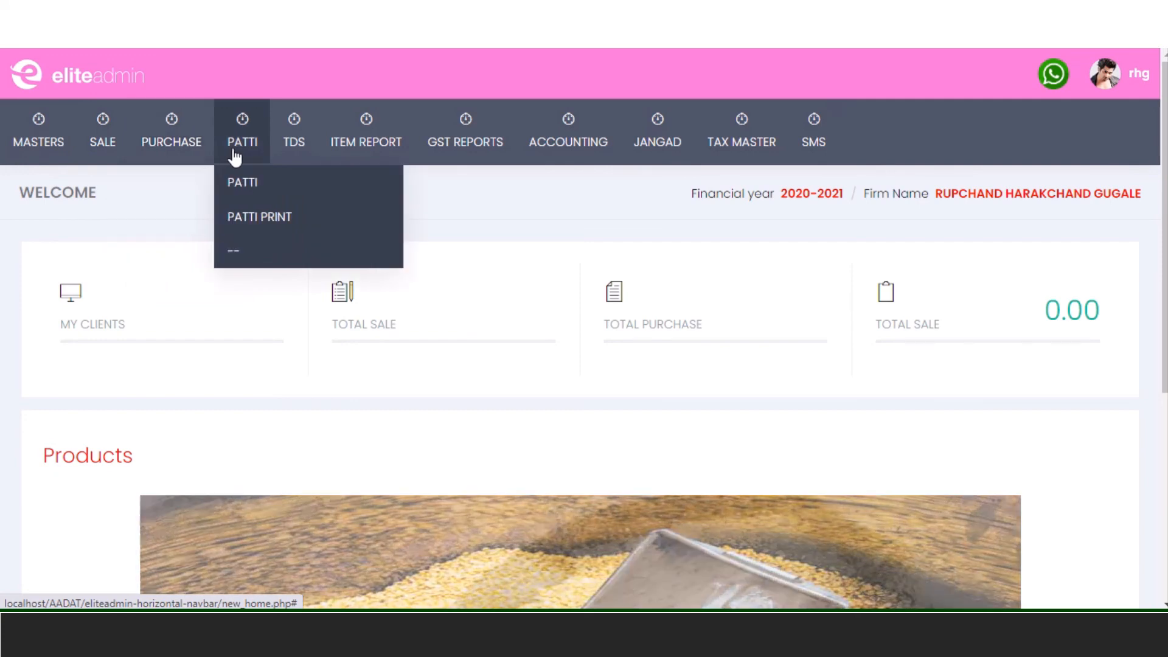
{"action": "mouse_move", "coordinate": [283, 156]}
{"action": "mouse_move", "coordinate": [340, 161]}
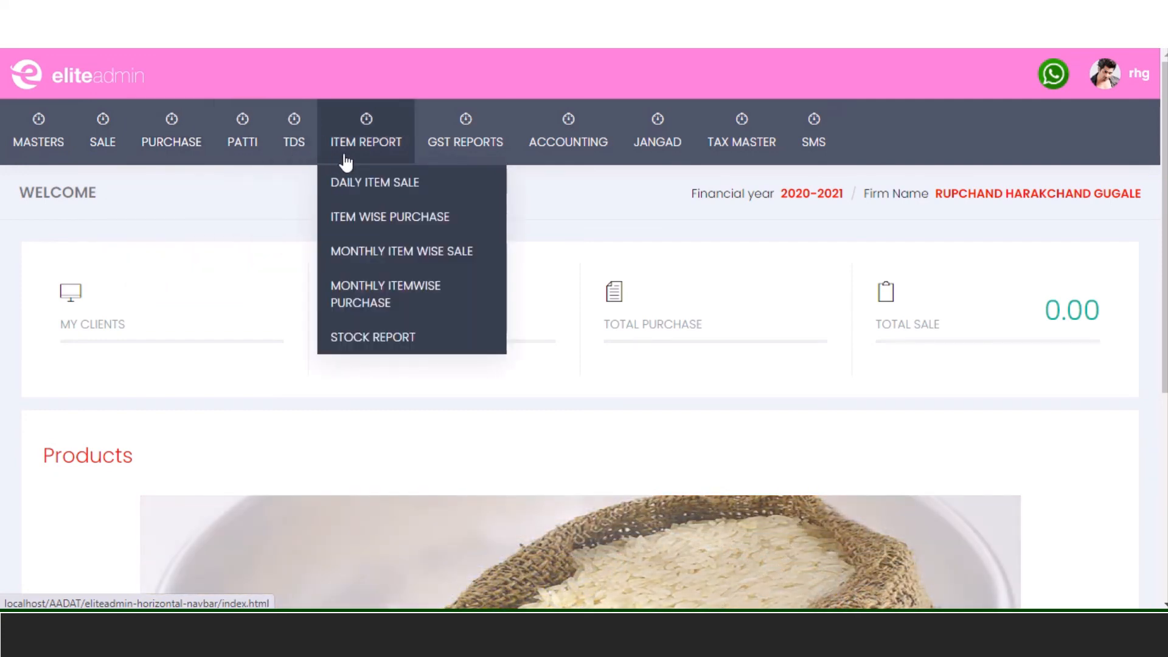
{"action": "mouse_move", "coordinate": [500, 168]}
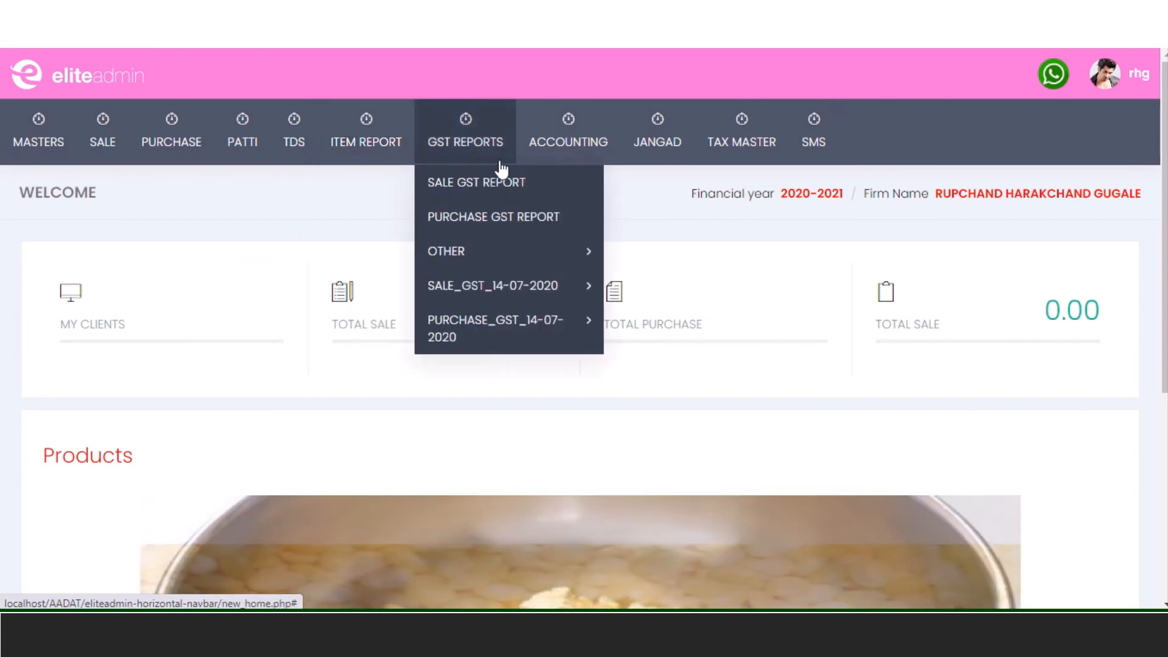
{"action": "mouse_move", "coordinate": [577, 157]}
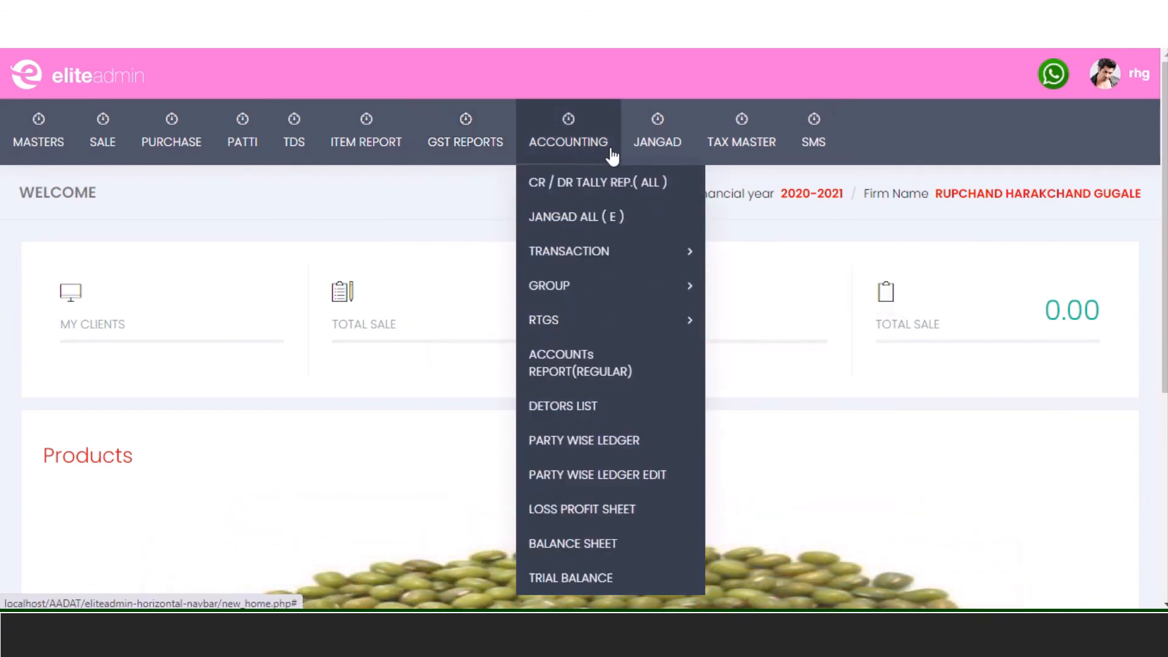
{"action": "mouse_move", "coordinate": [665, 144]}
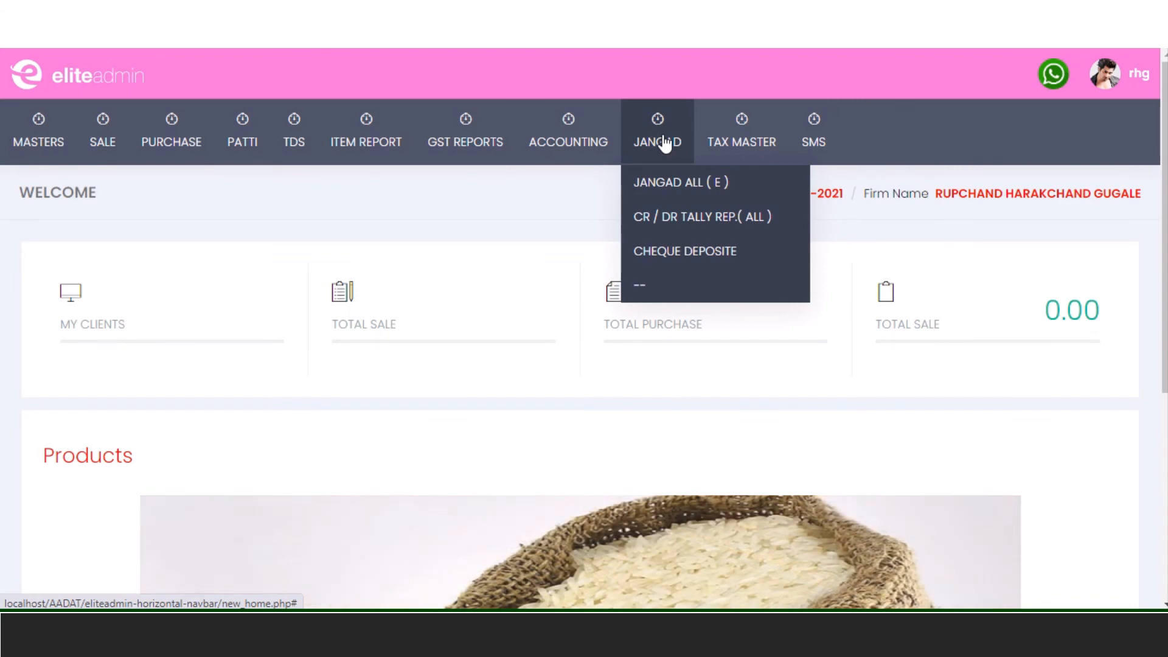
{"action": "mouse_move", "coordinate": [742, 145]}
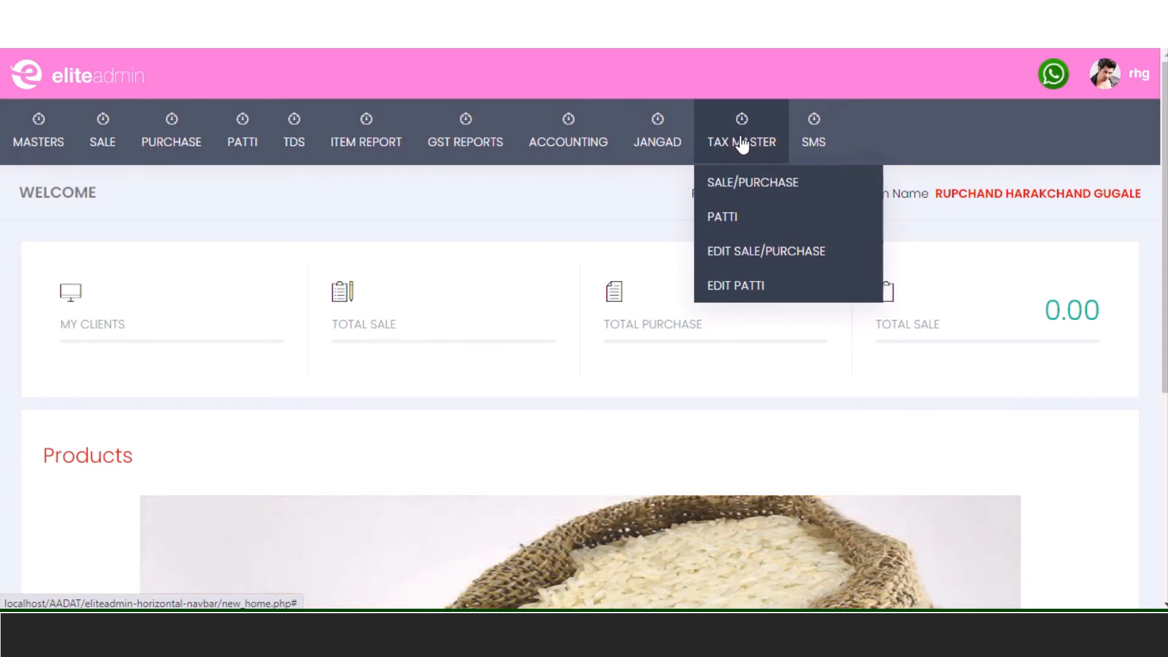
{"action": "mouse_move", "coordinate": [822, 156]}
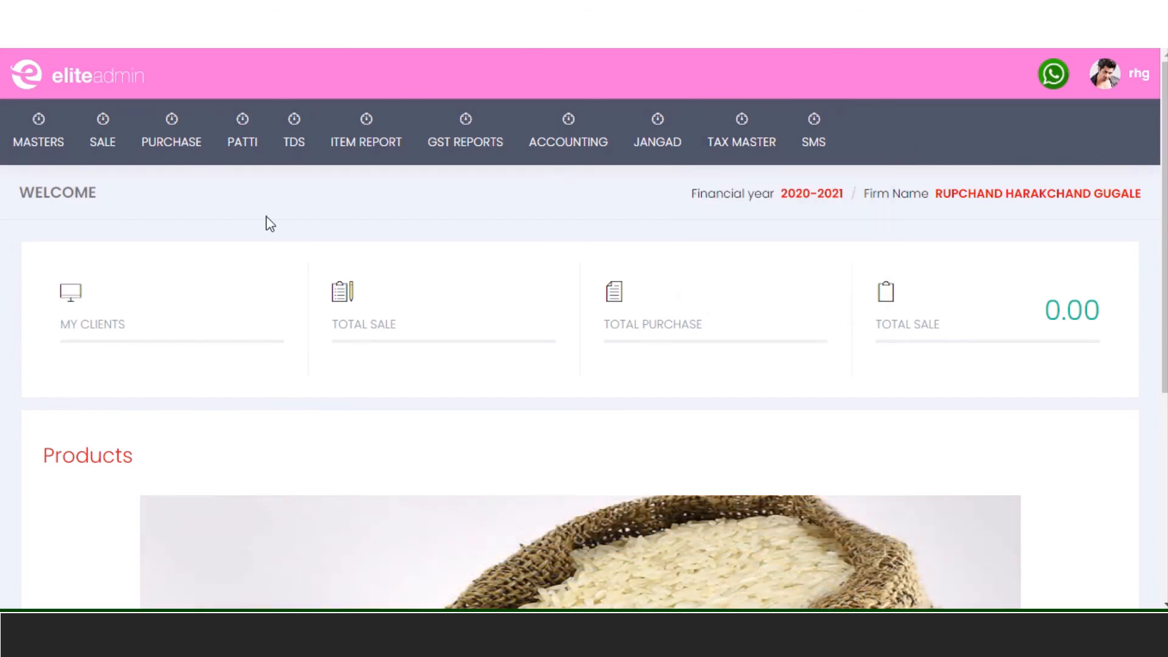
{"action": "mouse_move", "coordinate": [237, 154]}
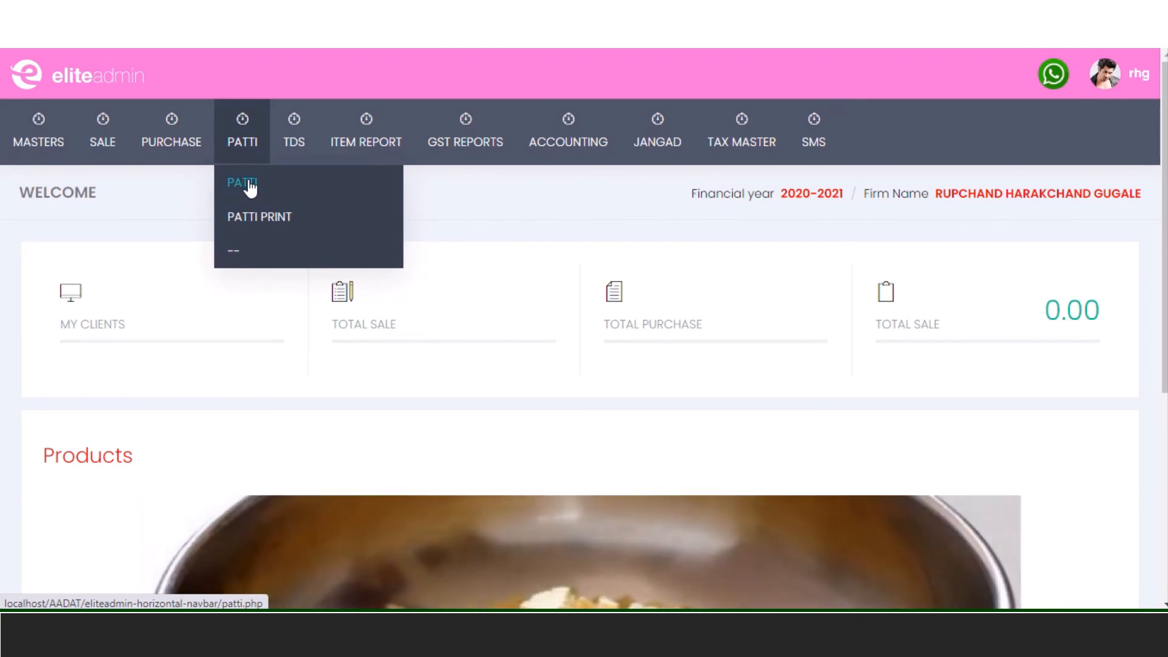
- Start patti 381 dated 06-08-2020 with the party name picked from the saved-party suggestions
{"action": "left_click", "coordinate": [250, 188]}
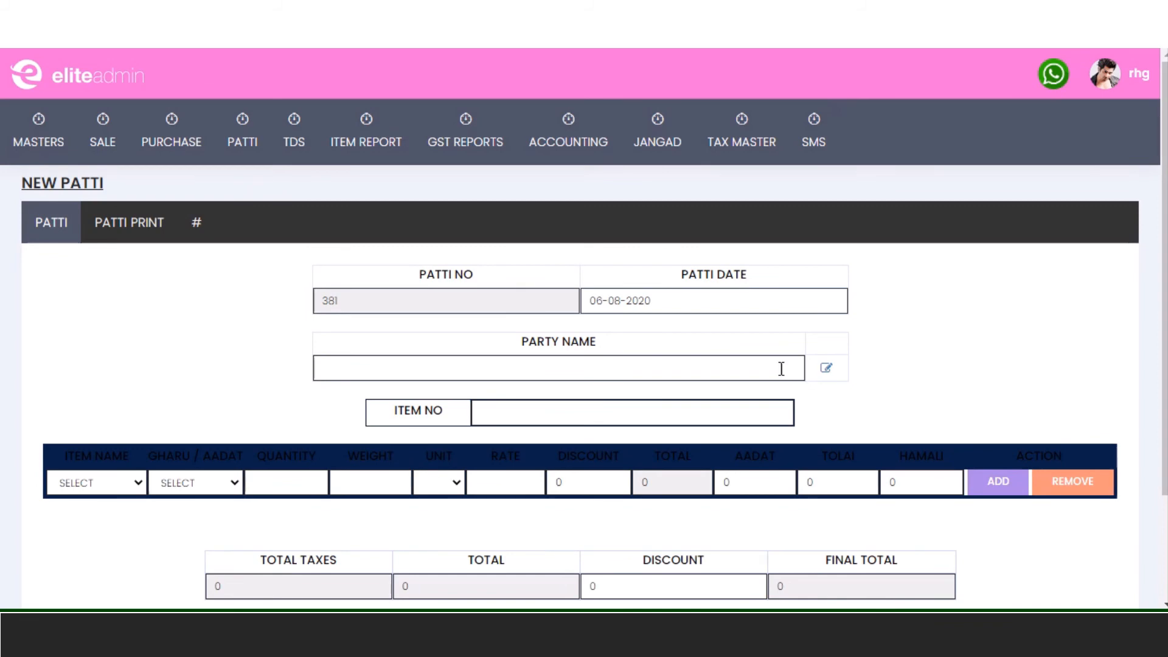
{"action": "left_click", "coordinate": [709, 303]}
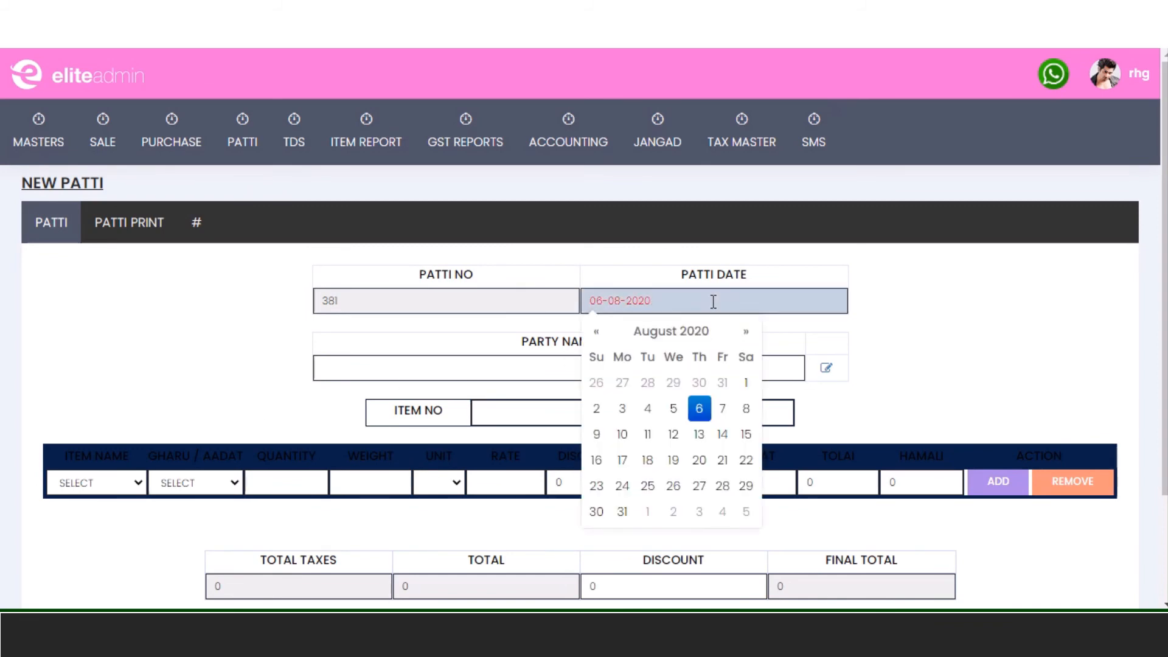
{"action": "left_click", "coordinate": [707, 407]}
{"action": "left_click", "coordinate": [699, 377]}
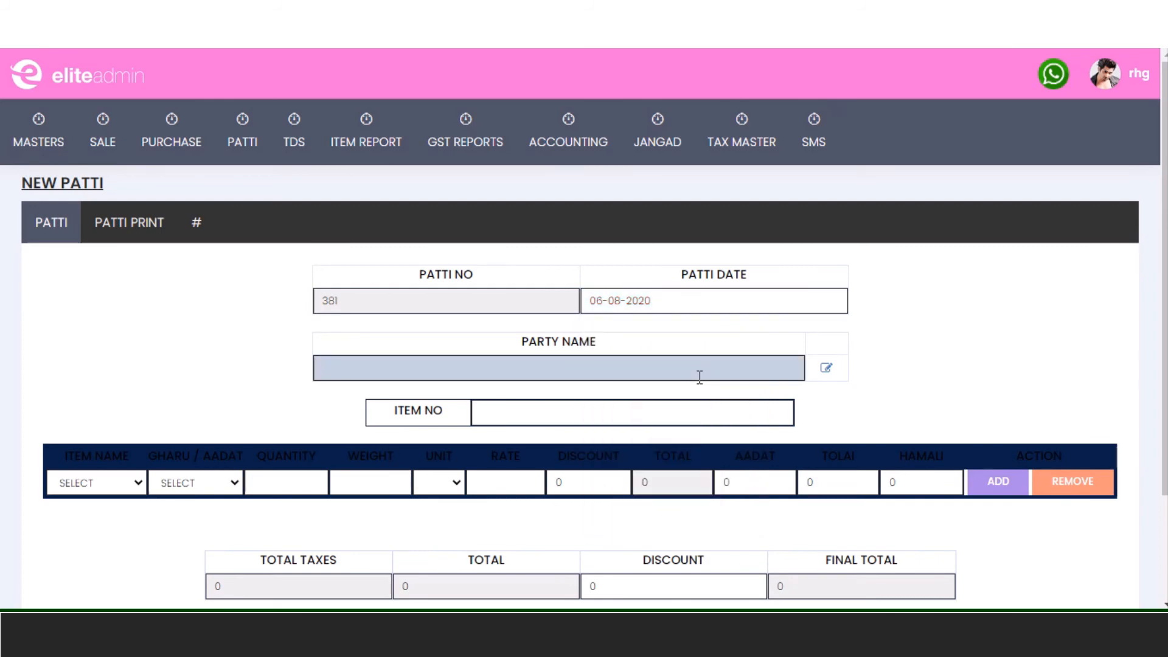
{"action": "type", "text": "prit"}
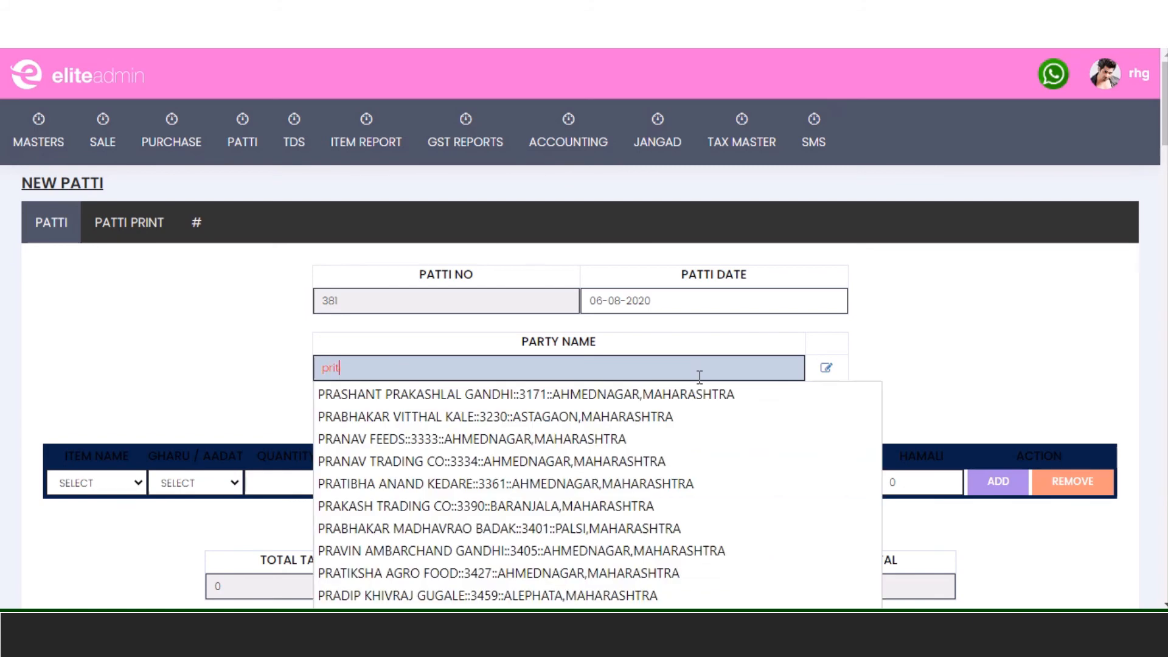
{"action": "type", "text": "esh"}
{"action": "key", "text": "Down"}
{"action": "key", "text": "Return"}
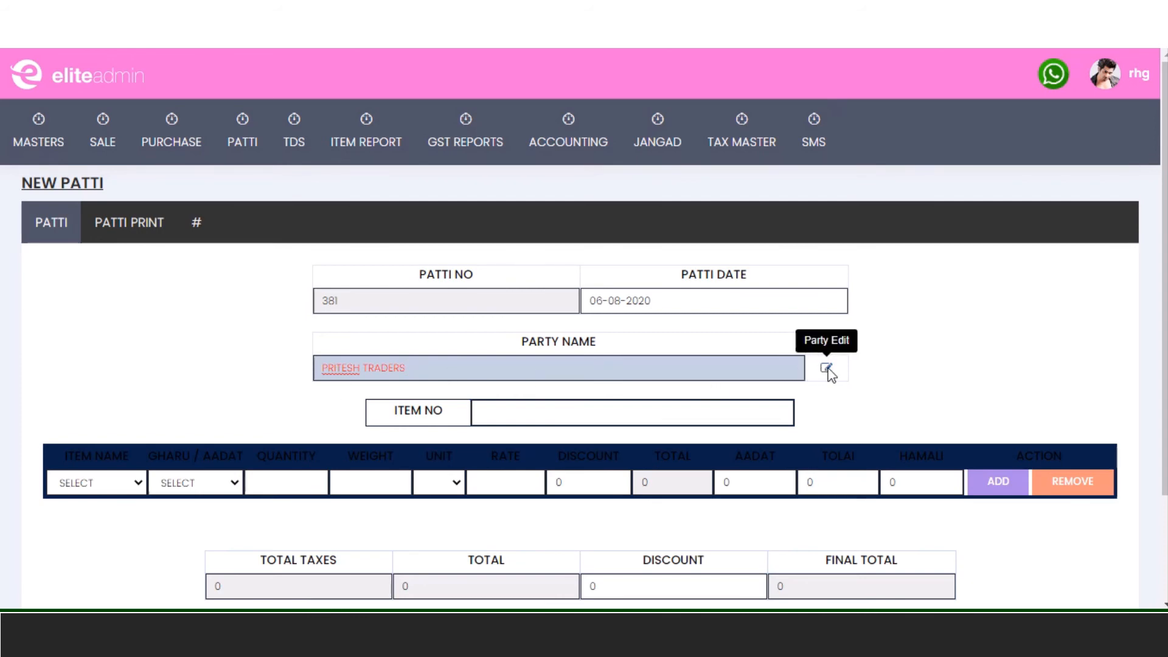
{"action": "left_click", "coordinate": [689, 410]}
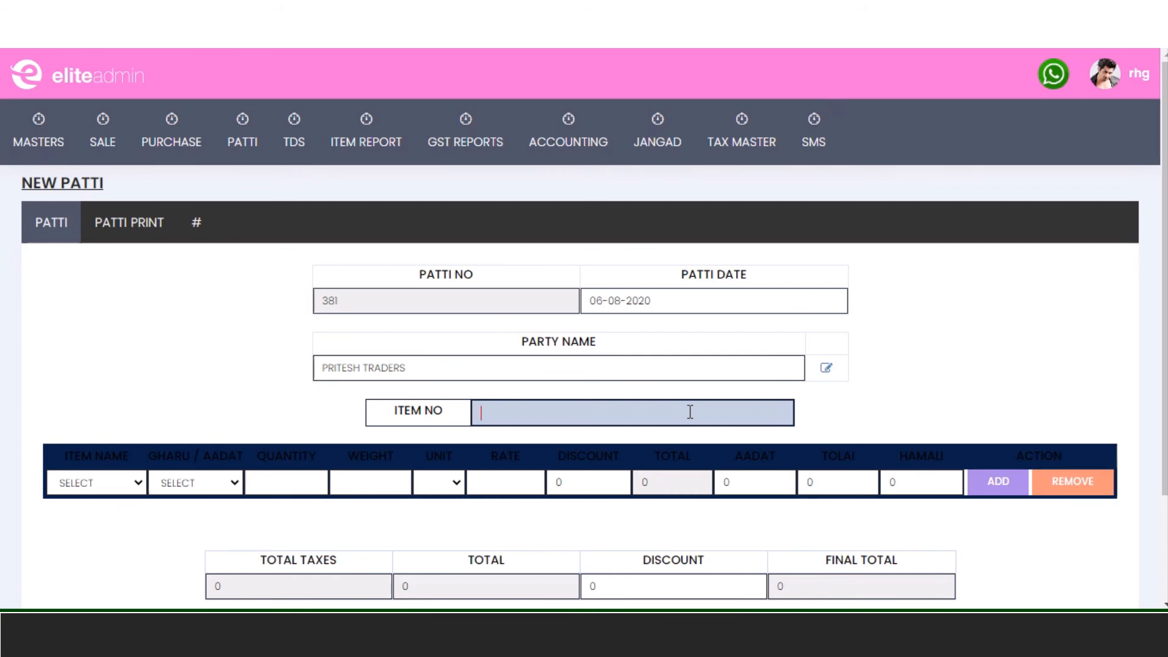
- Load item 3 (Gahu) as GHARU with quantity 20 and weight 20
{"action": "type", "text": "3"}
{"action": "key", "text": "Return"}
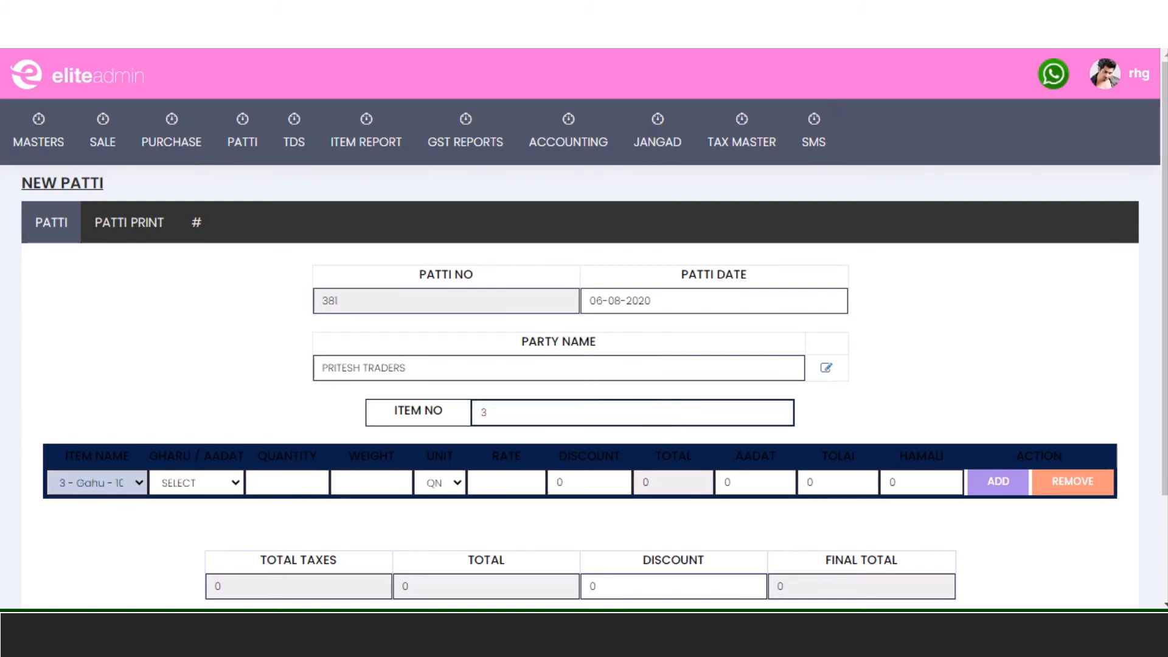
{"action": "left_click", "coordinate": [231, 487]}
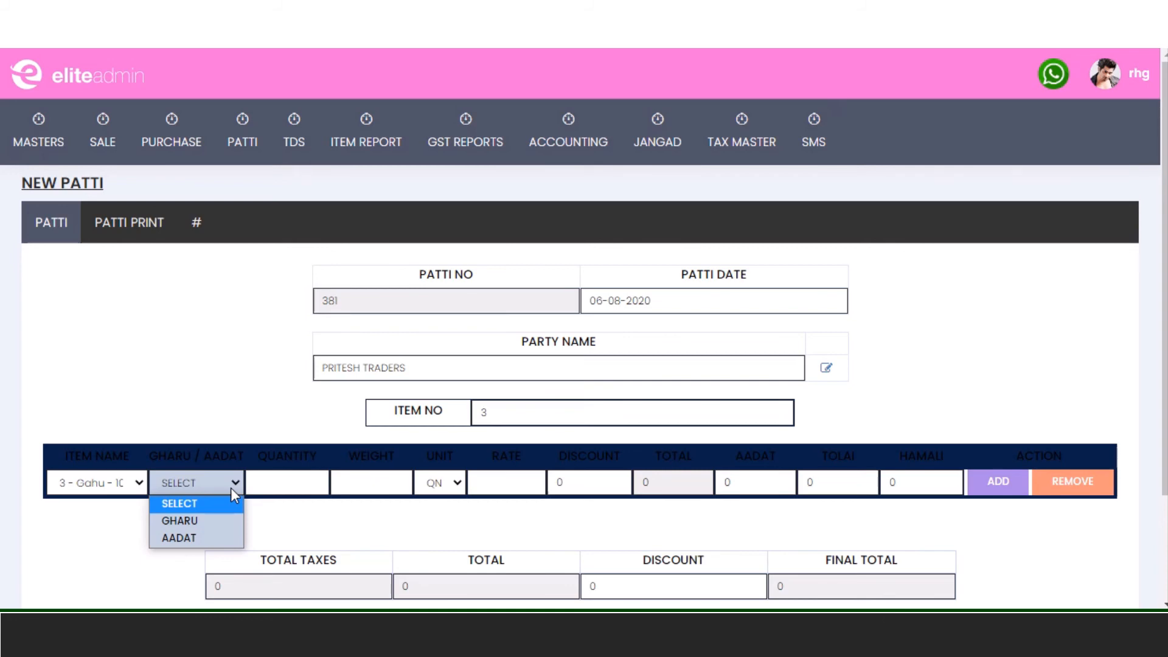
{"action": "left_click", "coordinate": [225, 525]}
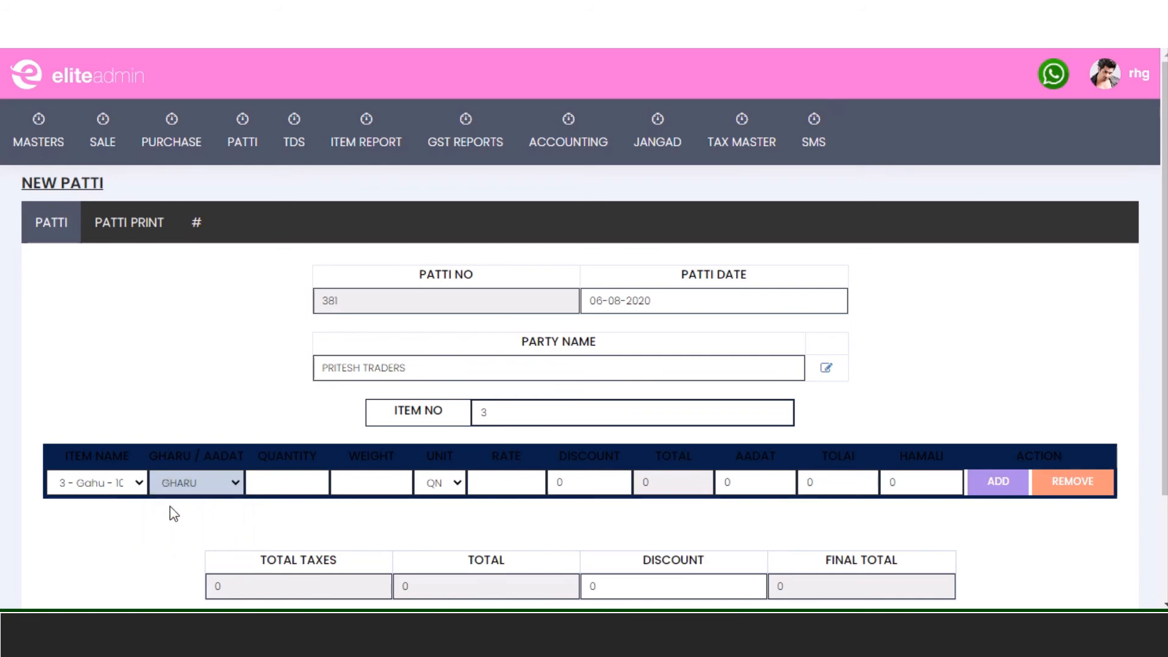
{"action": "left_click", "coordinate": [310, 476]}
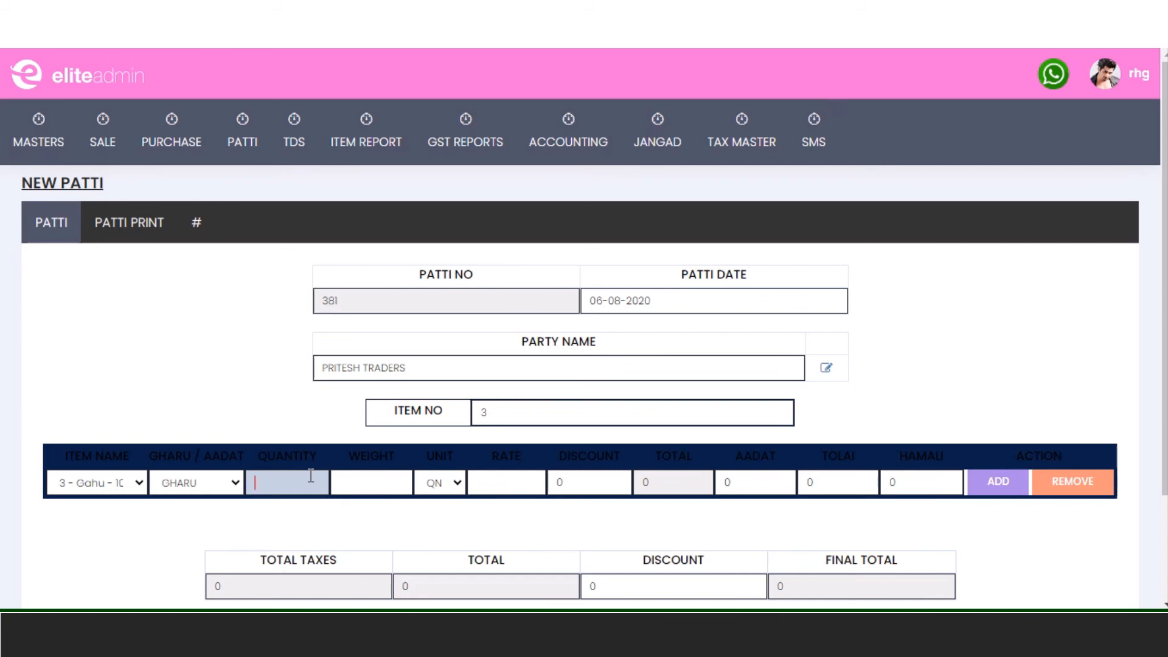
{"action": "type", "text": "20"}
{"action": "key", "text": "Tab"}
{"action": "type", "text": "20"}
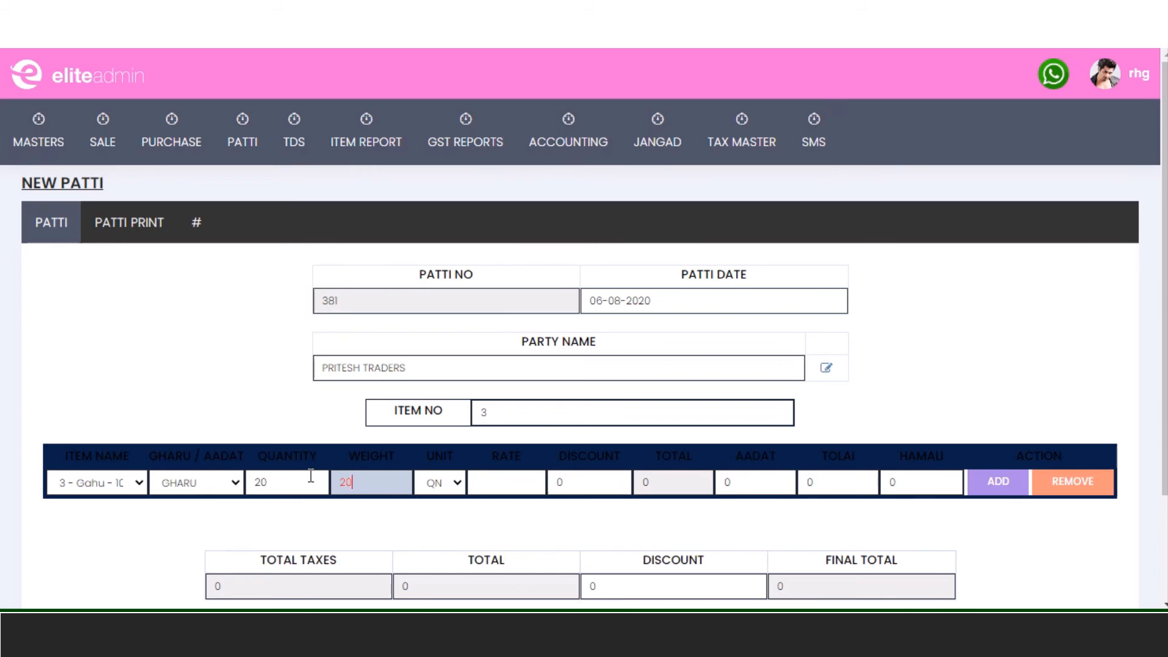
{"action": "key", "text": "Tab"}
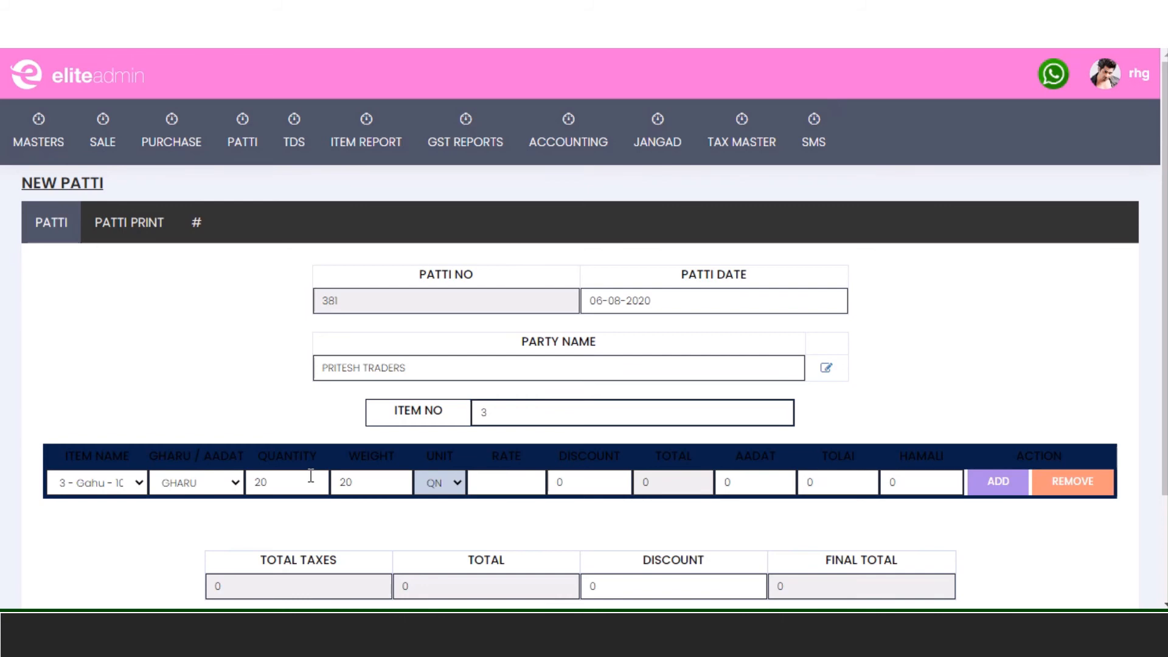
- Price the Gahu line at 1200 so its Aadat, Tolai (90.00) and Hamali charges calculate
{"action": "key", "text": "Tab"}
{"action": "type", "text": "1"}
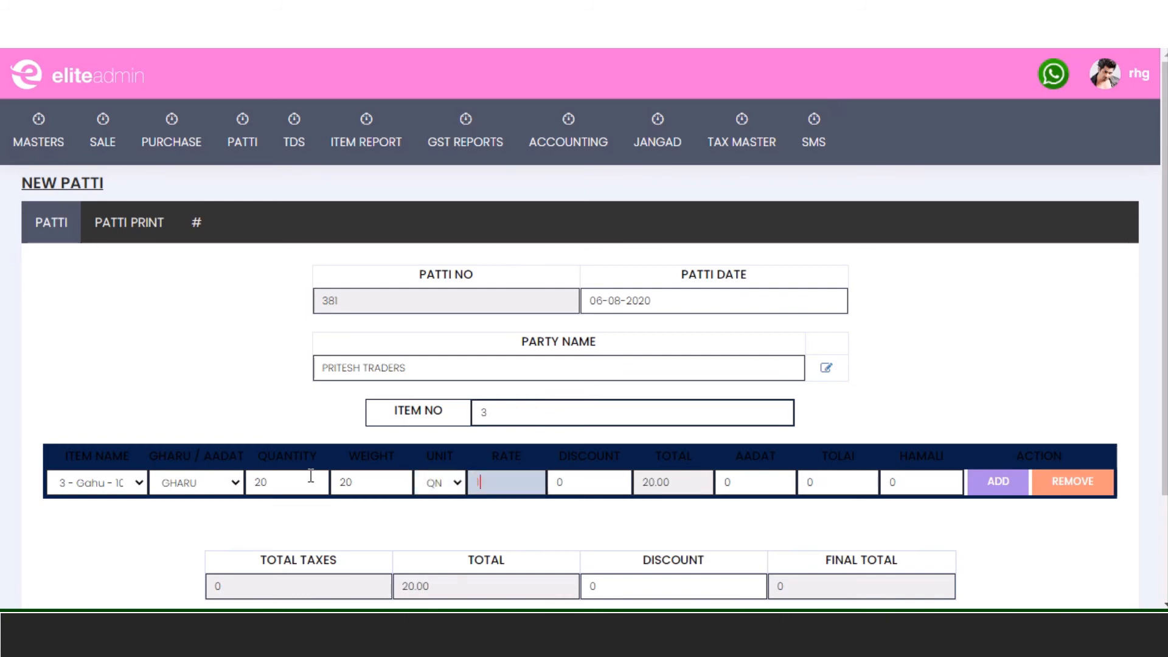
{"action": "type", "text": "200"}
{"action": "key", "text": "Tab"}
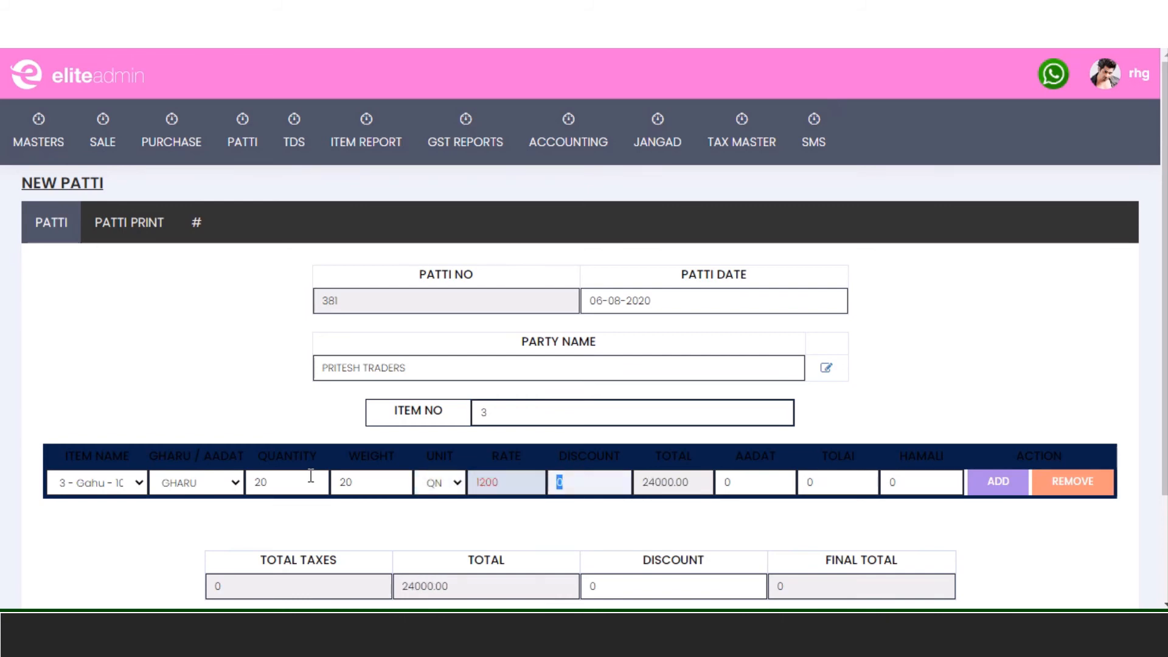
{"action": "key", "text": "Tab"}
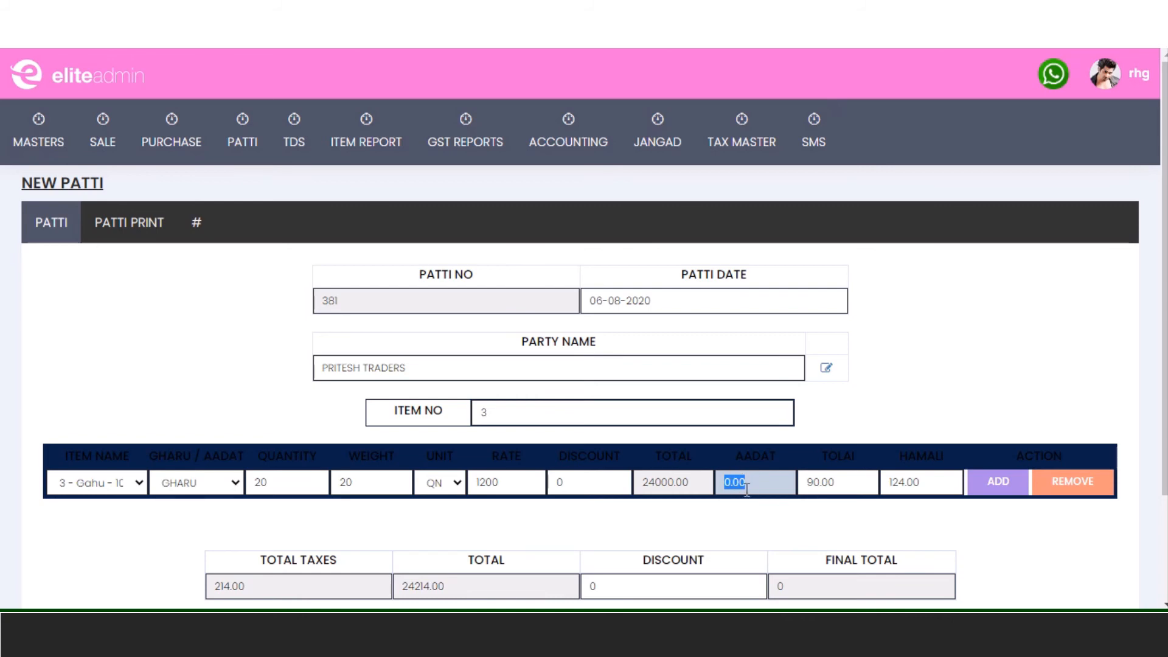
{"action": "left_click", "coordinate": [831, 475]}
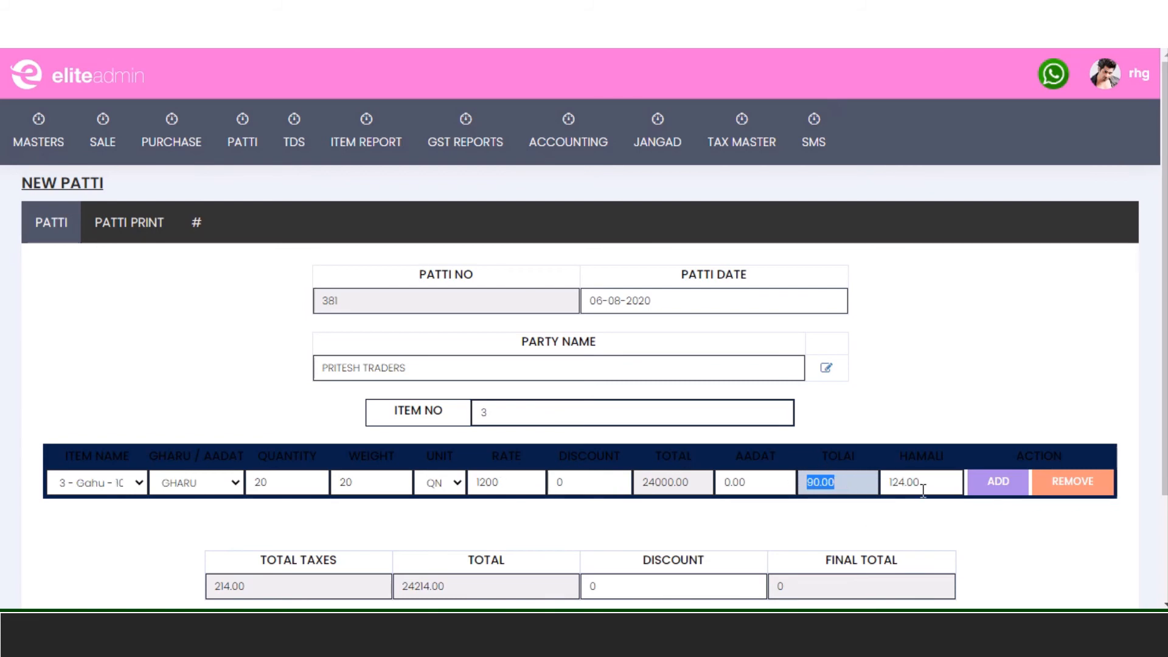
{"action": "scroll", "coordinate": [866, 490], "scroll_direction": "down", "scroll_amount": 1}
{"action": "scroll", "coordinate": [866, 490], "scroll_direction": "down", "scroll_amount": 2}
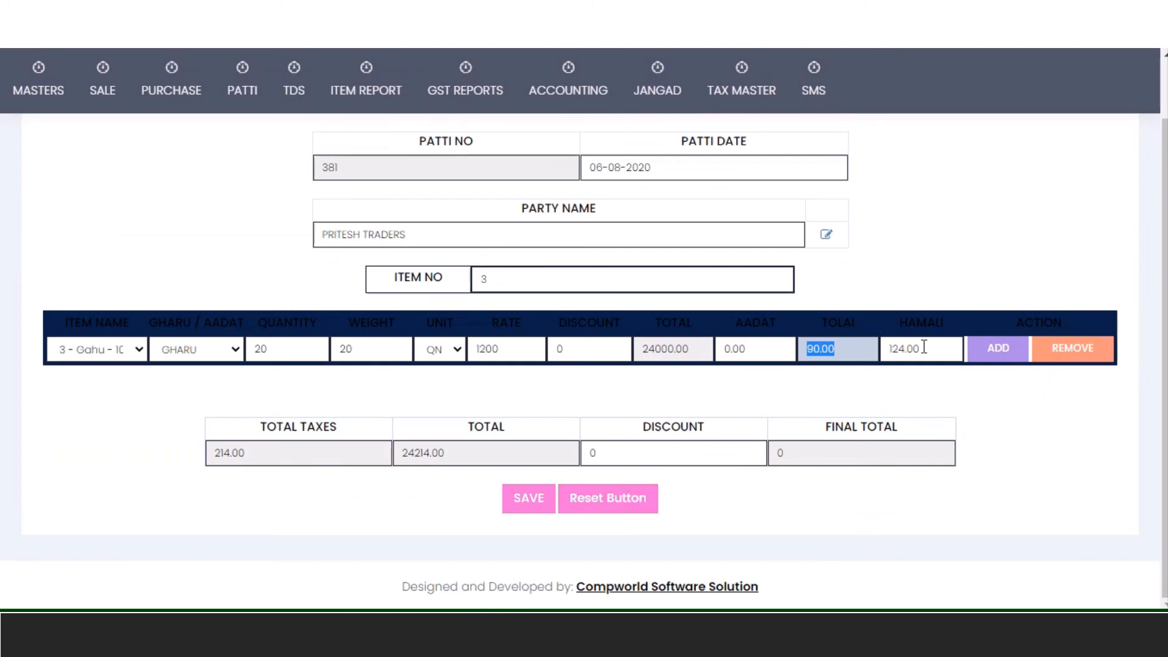
- Add a second line for item 9 - Math - 713 as GHARU, remove it, and save patti 381
{"action": "left_click", "coordinate": [983, 359]}
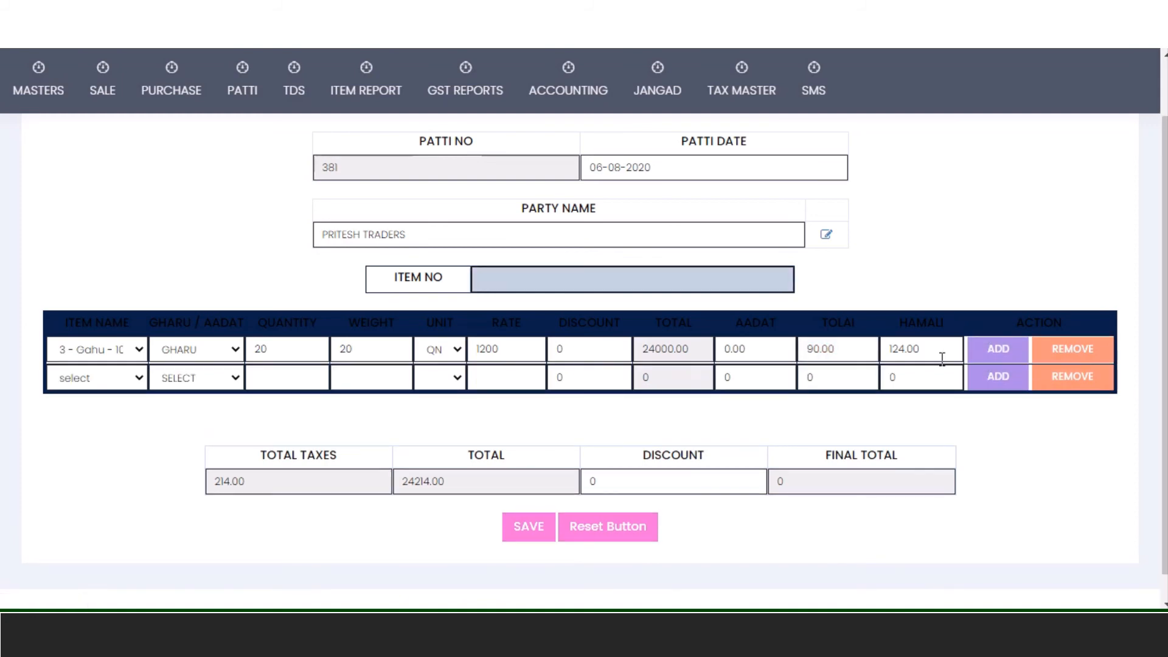
{"action": "type", "text": "5"}
{"action": "key", "text": "Return"}
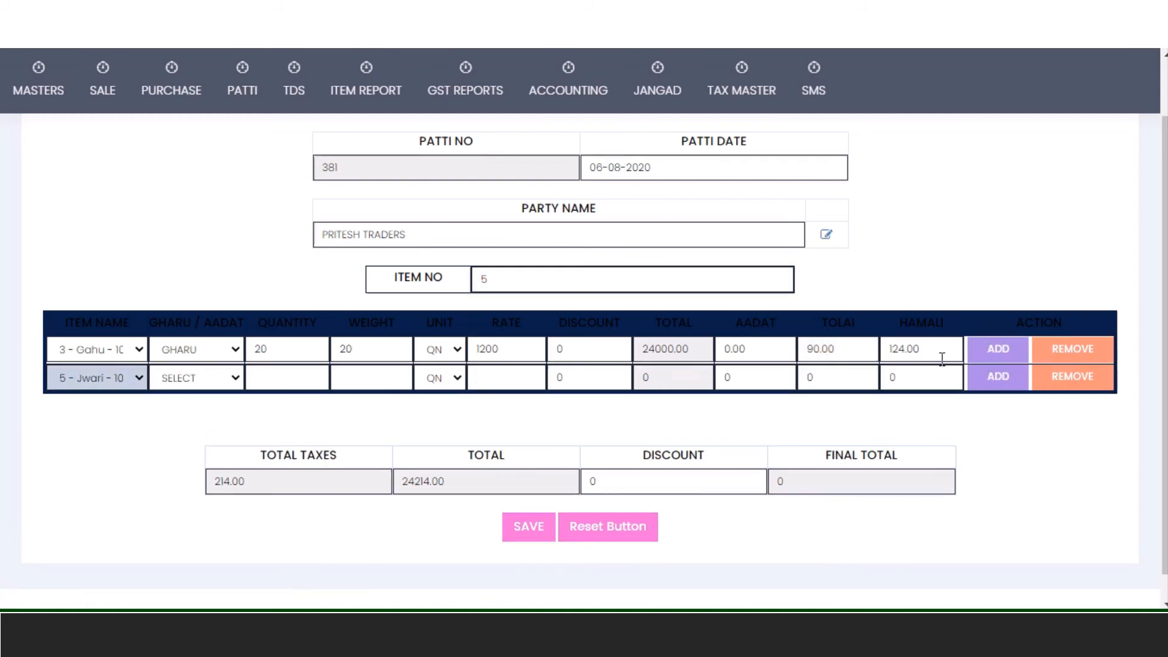
{"action": "left_click", "coordinate": [142, 377]}
{"action": "scroll", "coordinate": [147, 305], "scroll_direction": "down", "scroll_amount": 1}
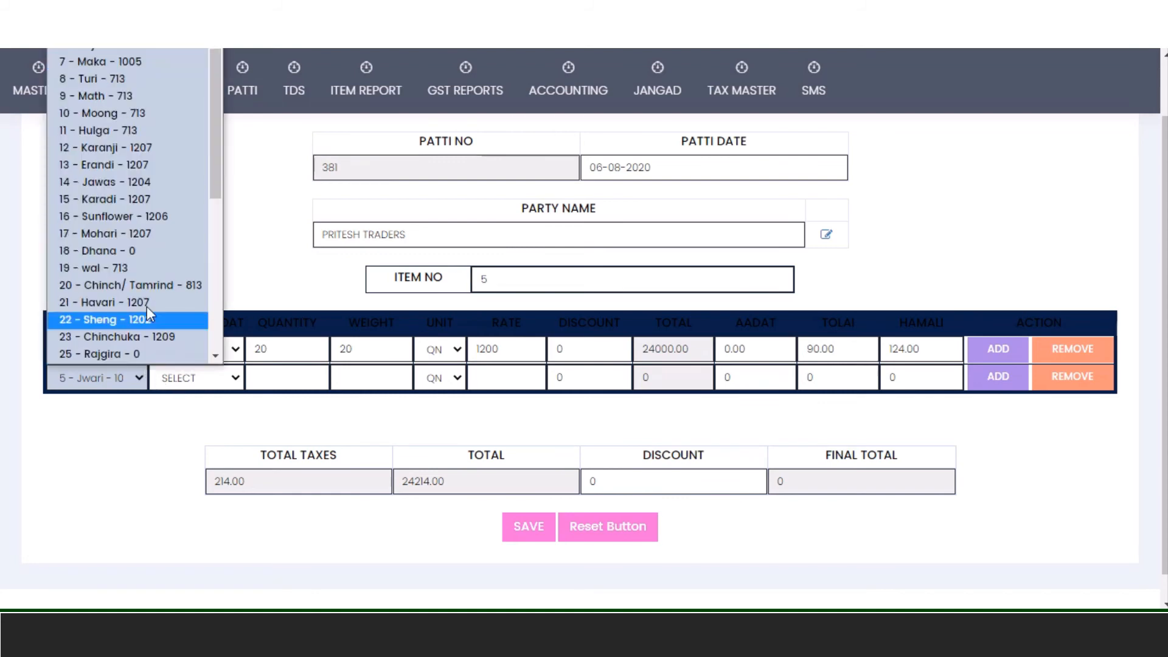
{"action": "left_click", "coordinate": [138, 102]}
{"action": "mouse_move", "coordinate": [141, 104]}
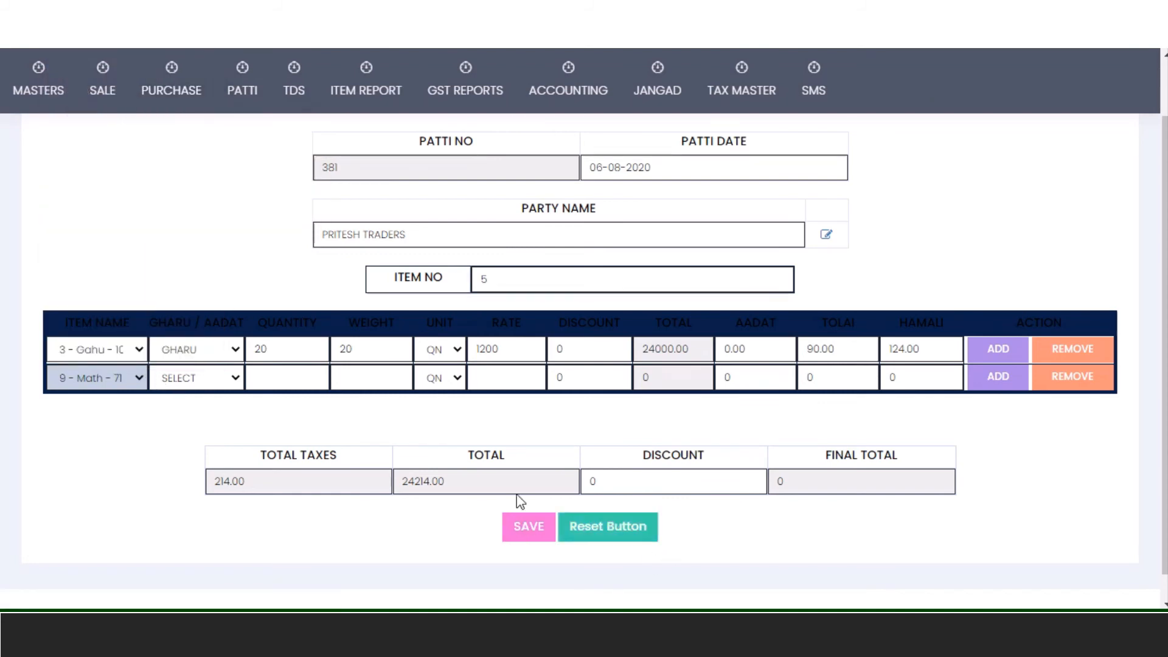
{"action": "left_click", "coordinate": [231, 380]}
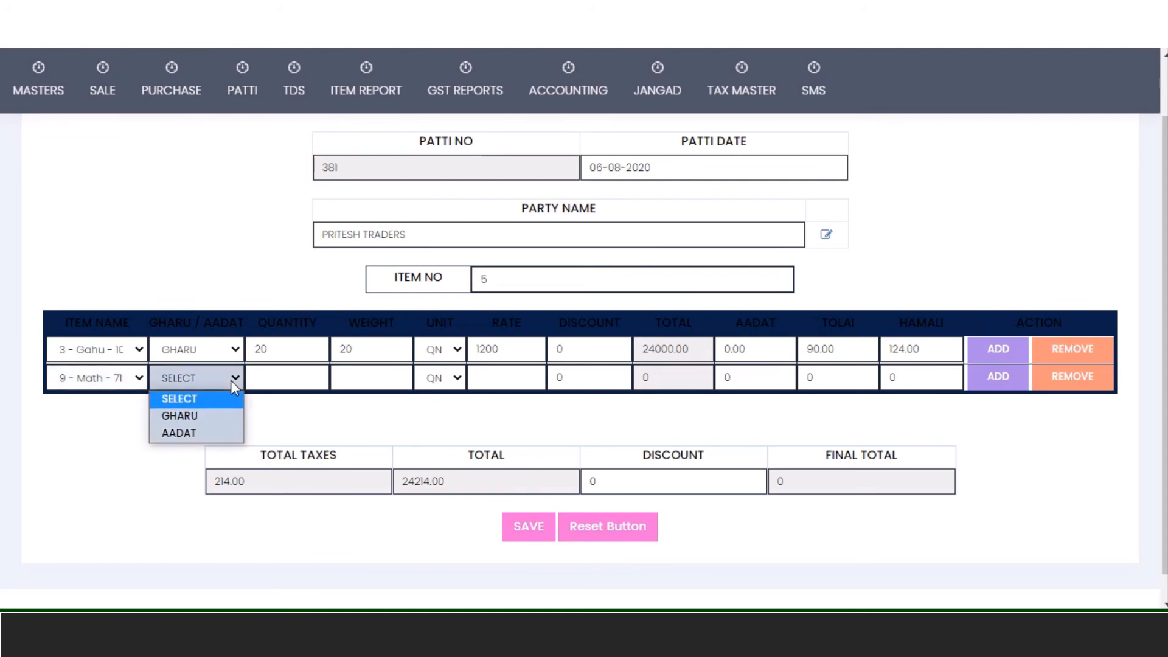
{"action": "left_click", "coordinate": [227, 421]}
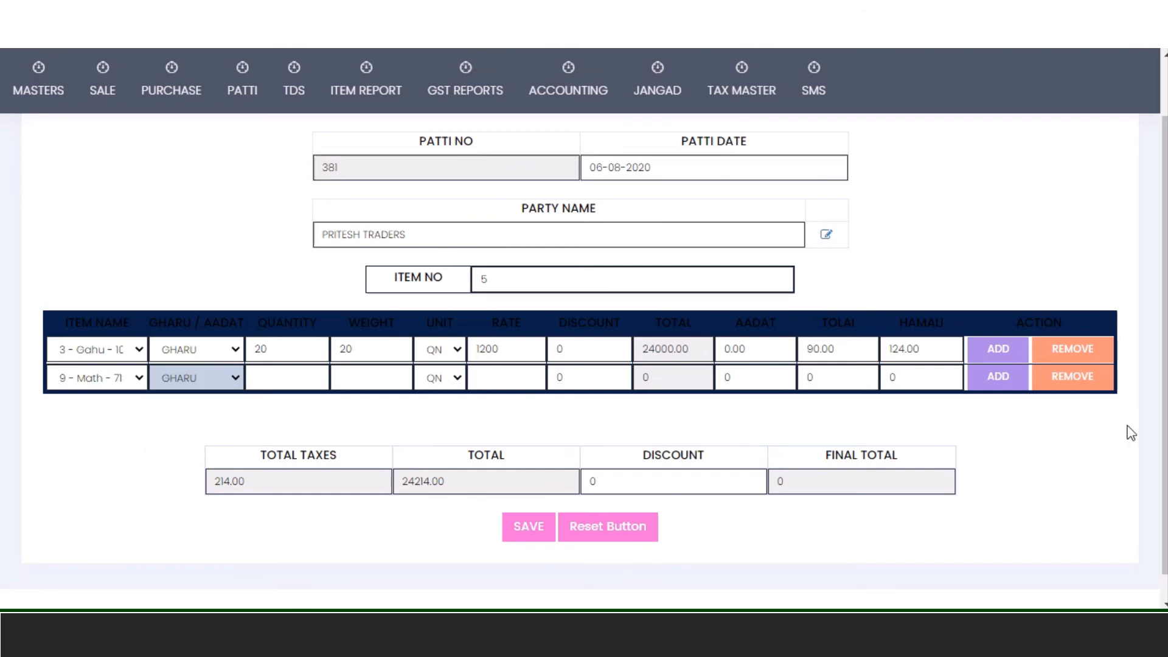
{"action": "left_click", "coordinate": [1088, 389]}
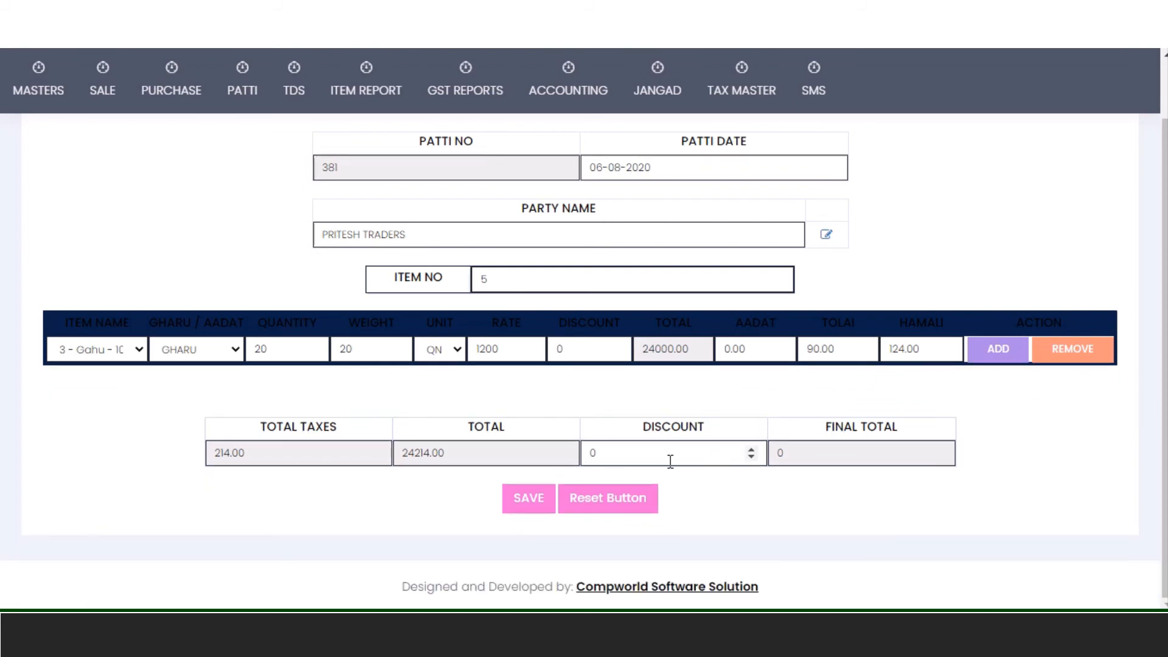
{"action": "left_click", "coordinate": [524, 508]}
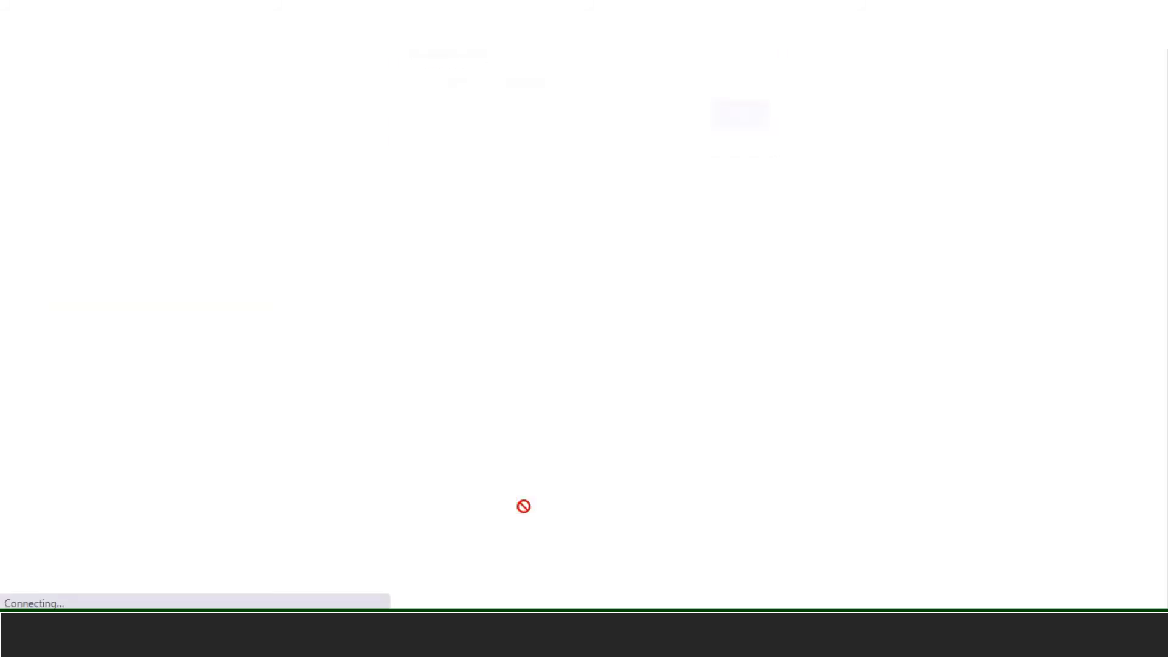
- Start patti 382 with the party name and item 20 set to AADAT
{"action": "left_click", "coordinate": [739, 129]}
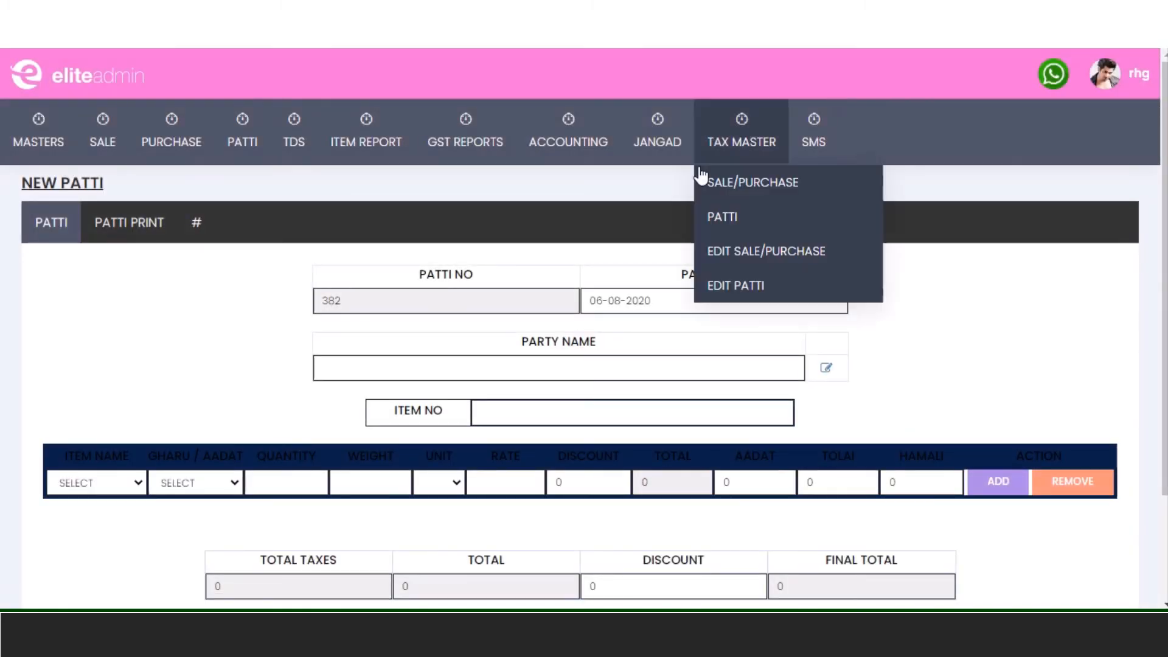
{"action": "left_click", "coordinate": [578, 366]}
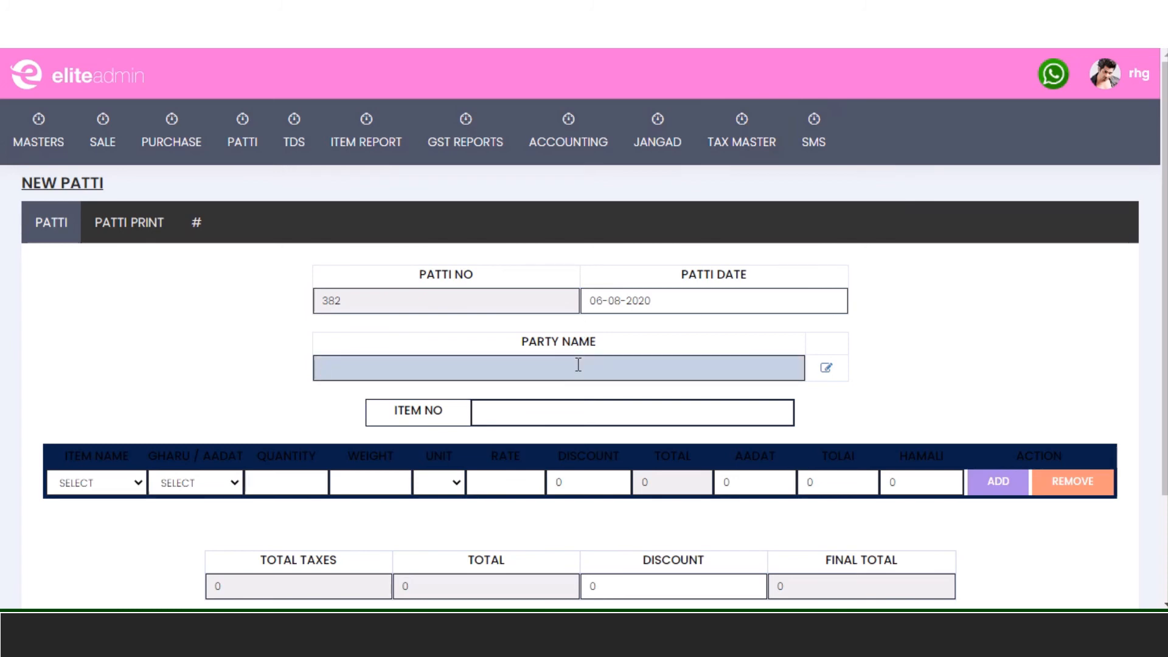
{"action": "type", "text": "vaibh"}
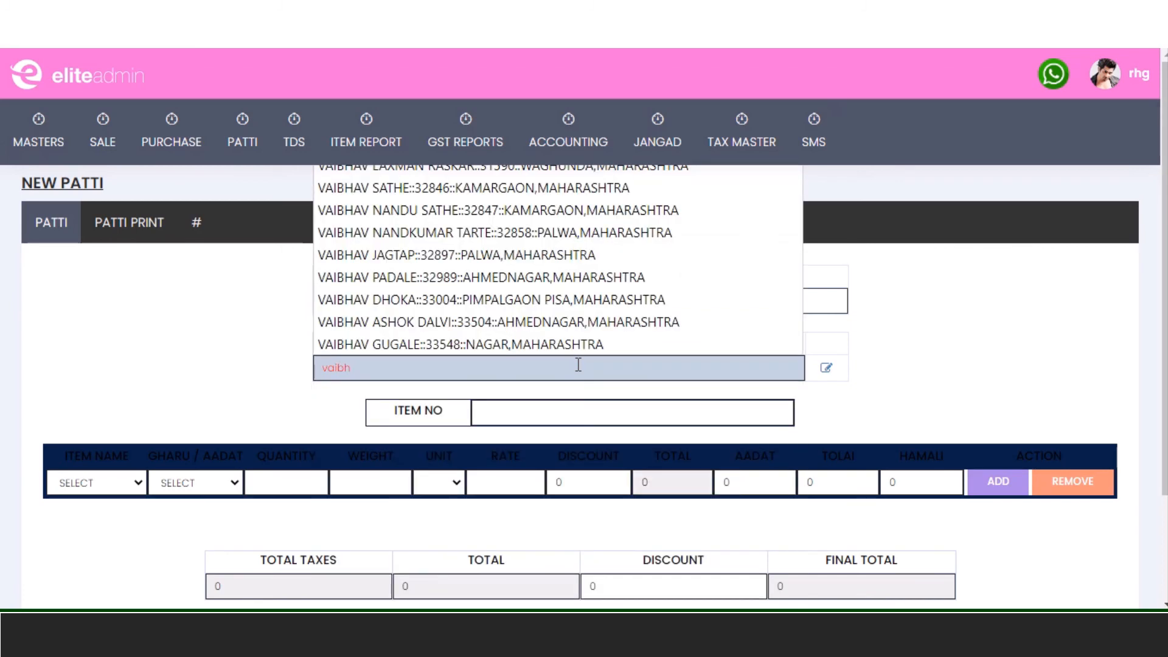
{"action": "type", "text": "av"}
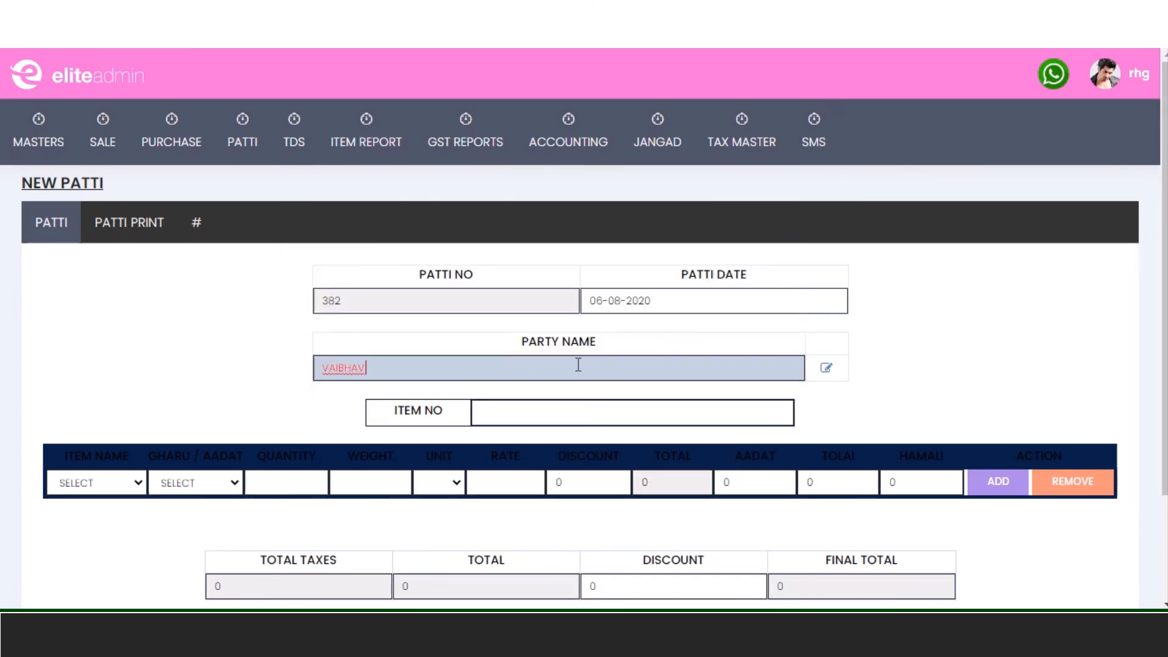
{"action": "left_click", "coordinate": [578, 405]}
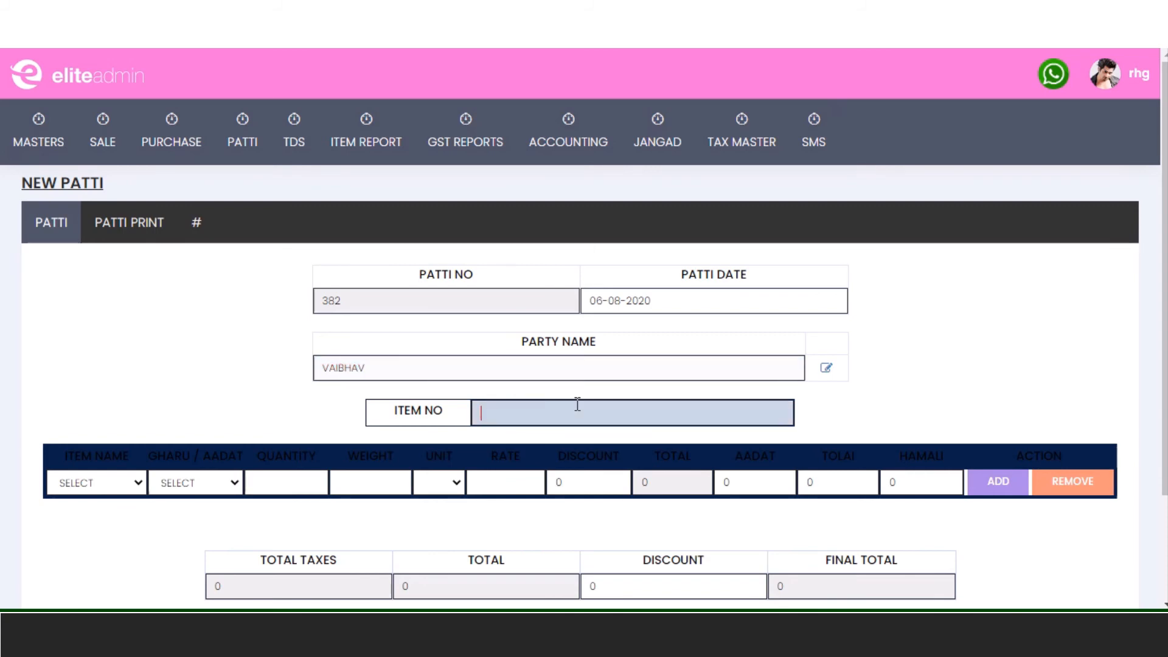
{"action": "type", "text": "20"}
{"action": "key", "text": "Tab"}
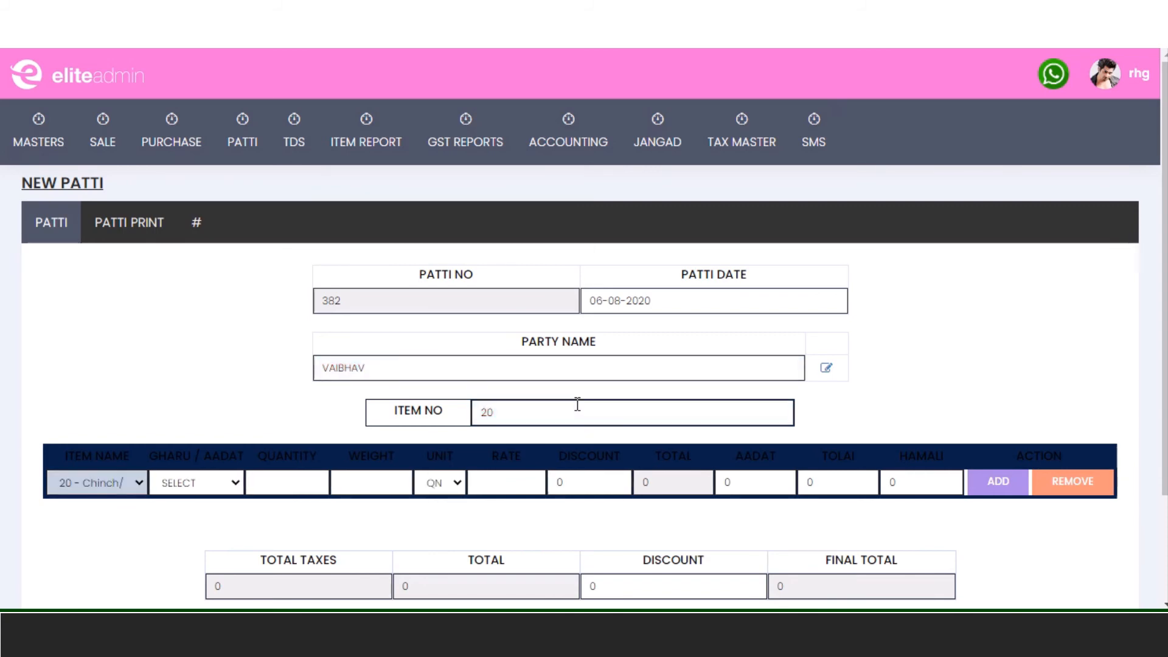
{"action": "key", "text": "Tab"}
{"action": "key", "text": "Down"}
{"action": "key", "text": "Down"}
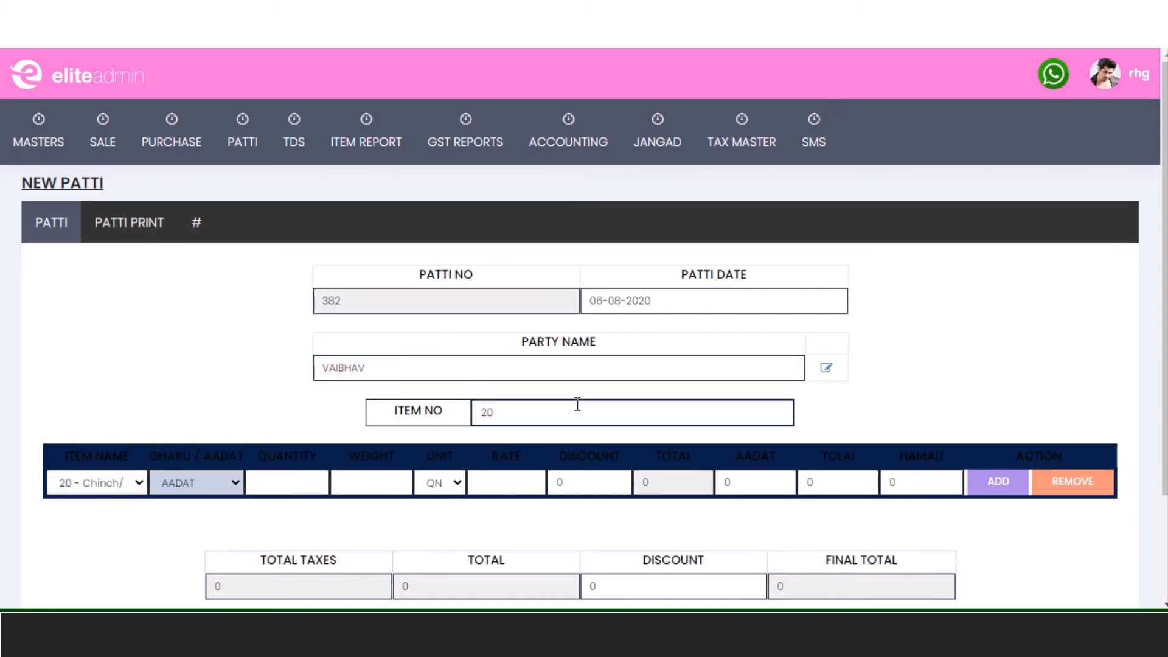
{"action": "key", "text": "Tab"}
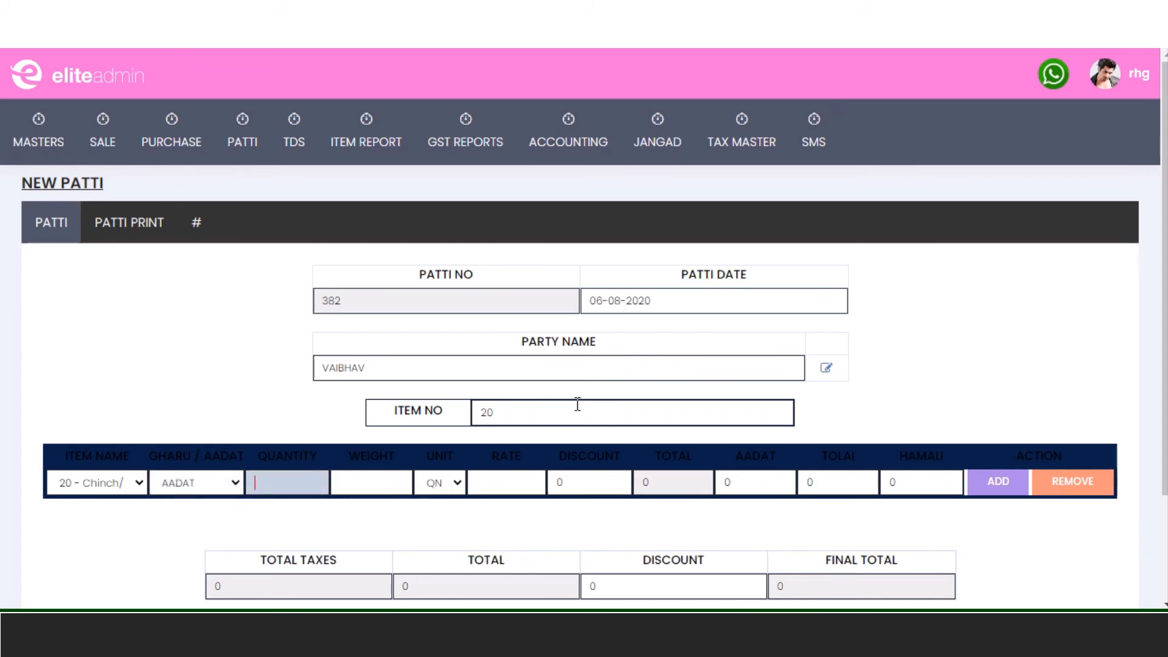
- Give item 20 quantity 12, weight 12 and rate 2300, then save patti 382
{"action": "type", "text": "12"}
{"action": "key", "text": "Tab"}
{"action": "type", "text": "12"}
{"action": "key", "text": "Tab"}
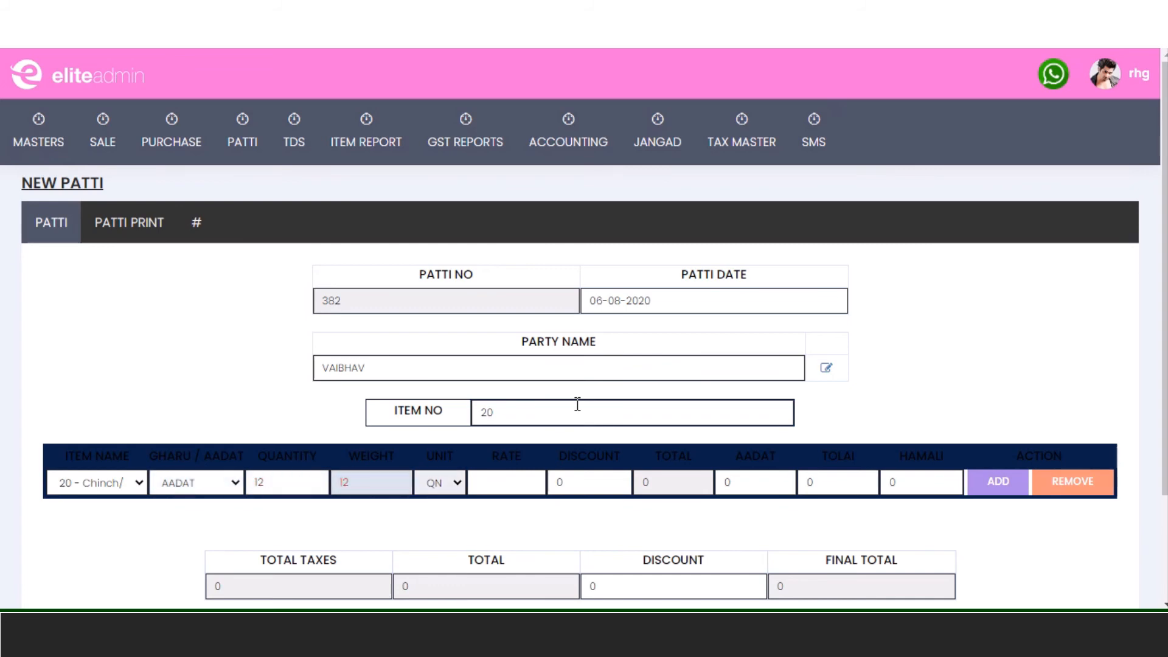
{"action": "key", "text": "Tab"}
{"action": "type", "text": "23"}
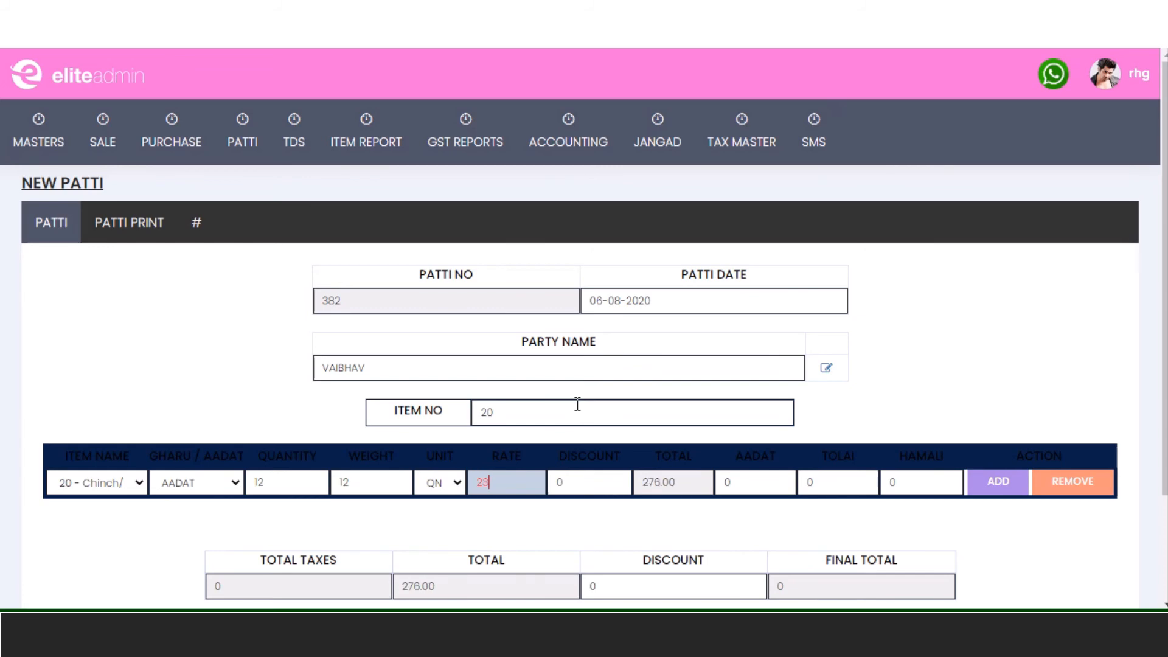
{"action": "type", "text": "00"}
{"action": "key", "text": "Tab"}
{"action": "key", "text": "Tab"}
{"action": "key", "text": "Tab"}
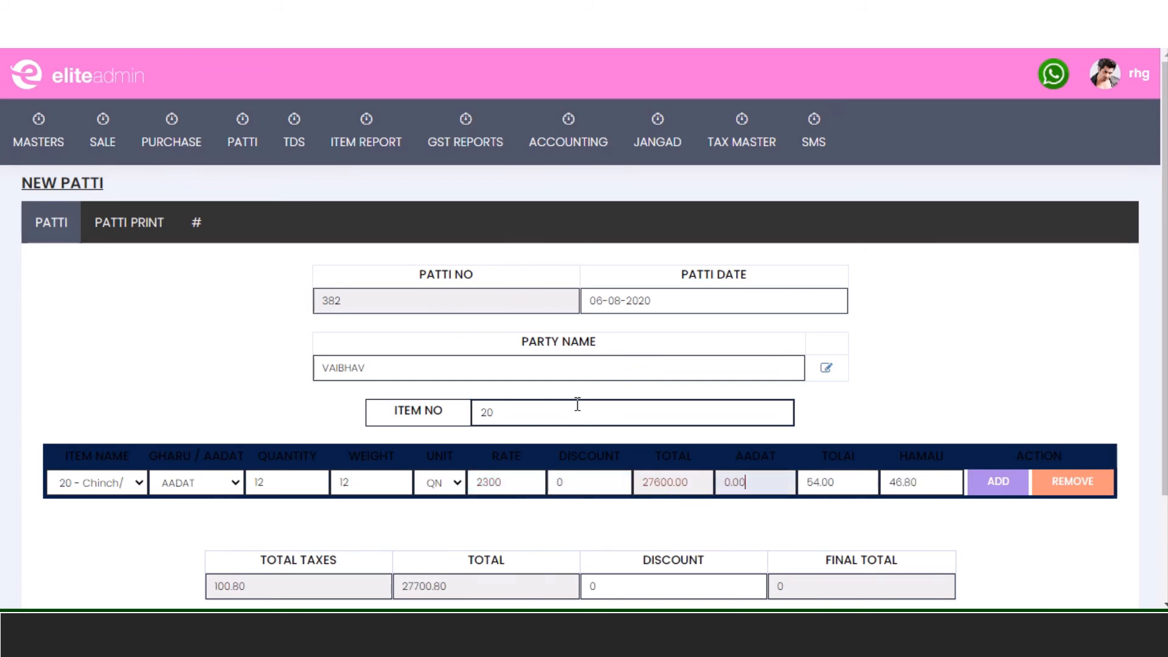
{"action": "key", "text": "Tab"}
{"action": "key", "text": "Tab"}
{"action": "key", "text": "Tab"}
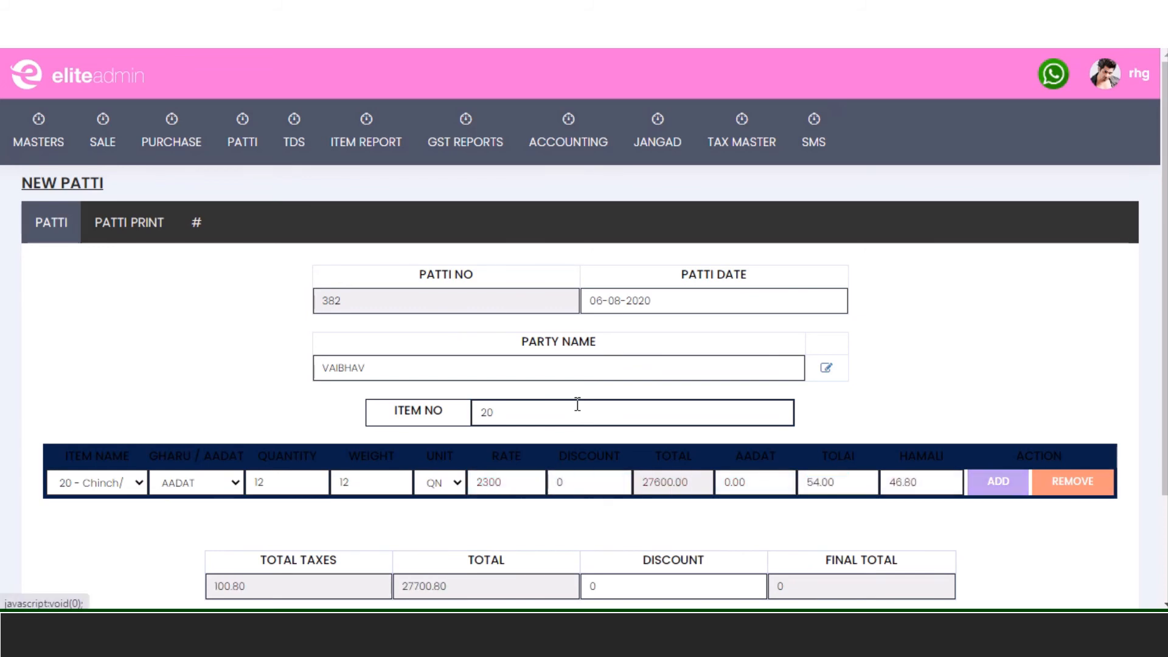
{"action": "scroll", "coordinate": [443, 539], "scroll_direction": "down", "scroll_amount": 2}
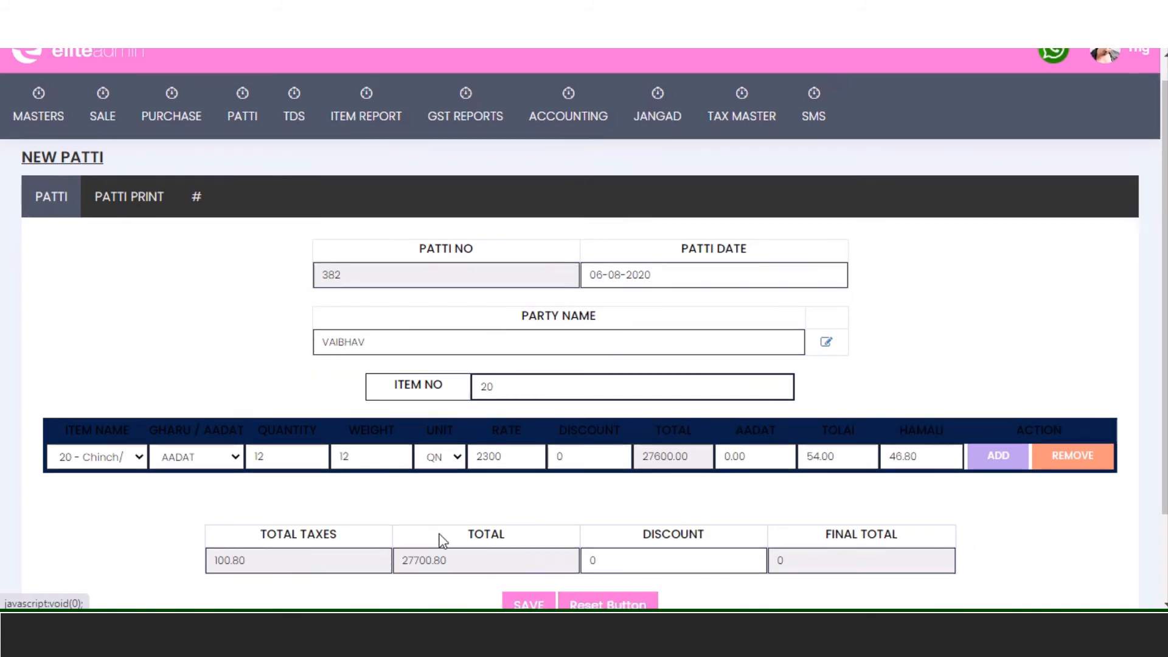
{"action": "left_click", "coordinate": [547, 508]}
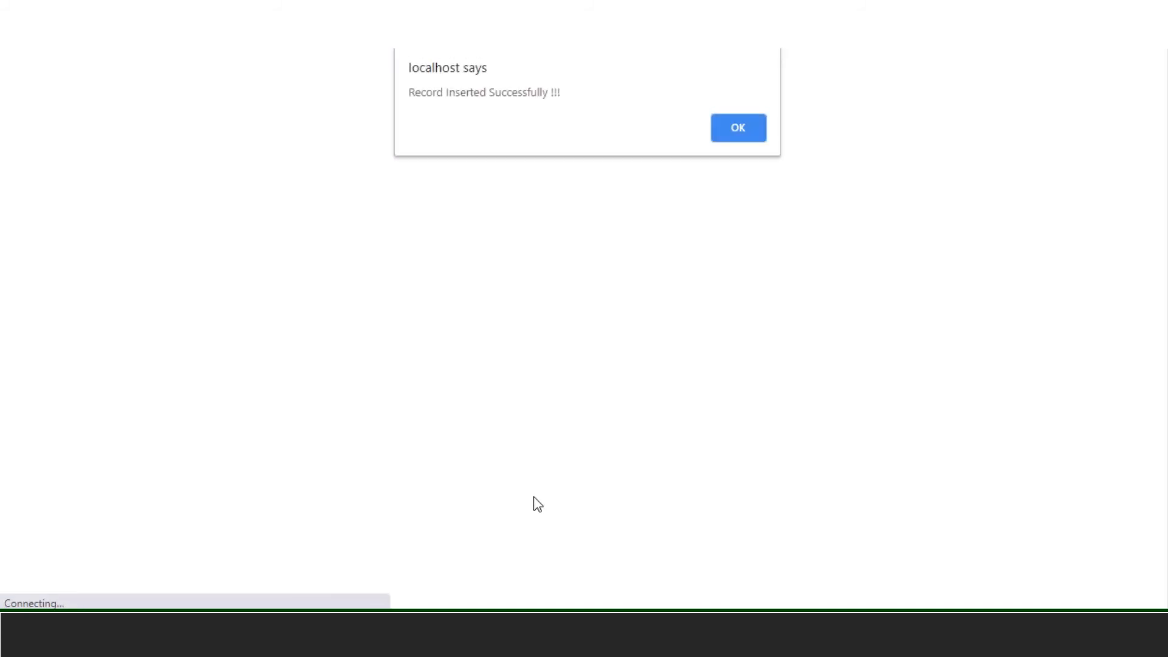
{"action": "left_click", "coordinate": [734, 133]}
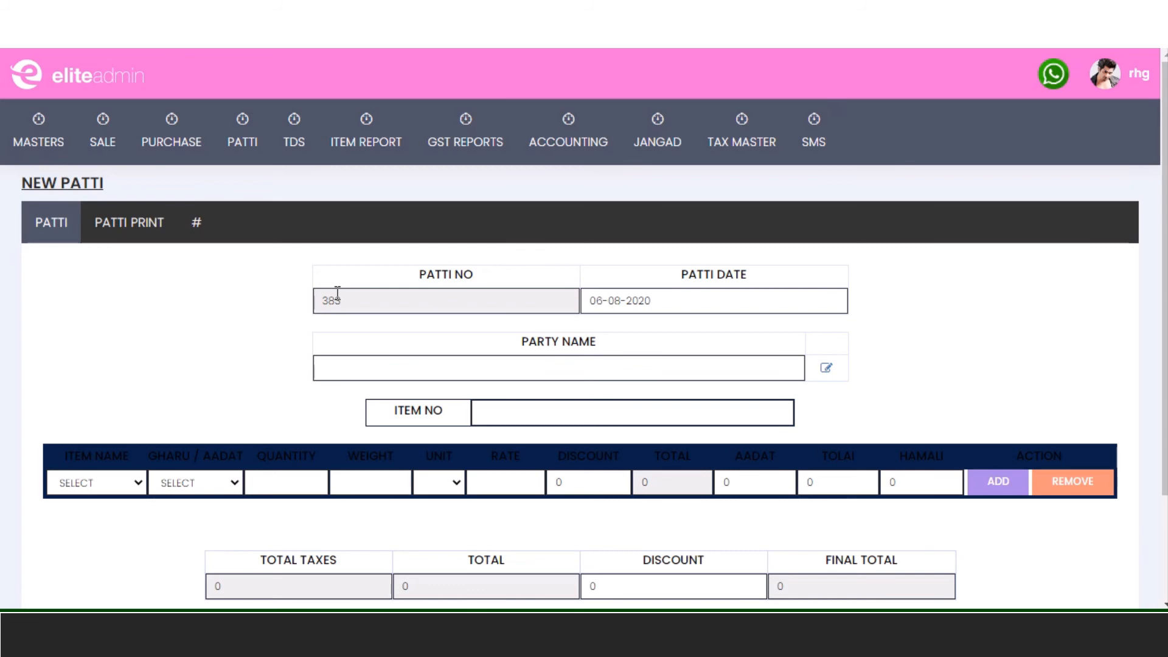
- Switch from regular patti 383 to the New Patti (SES) form numbered pt-312
{"action": "left_click_drag", "start_coordinate": [385, 308], "coordinate": [304, 302]}
{"action": "left_click", "coordinate": [193, 236]}
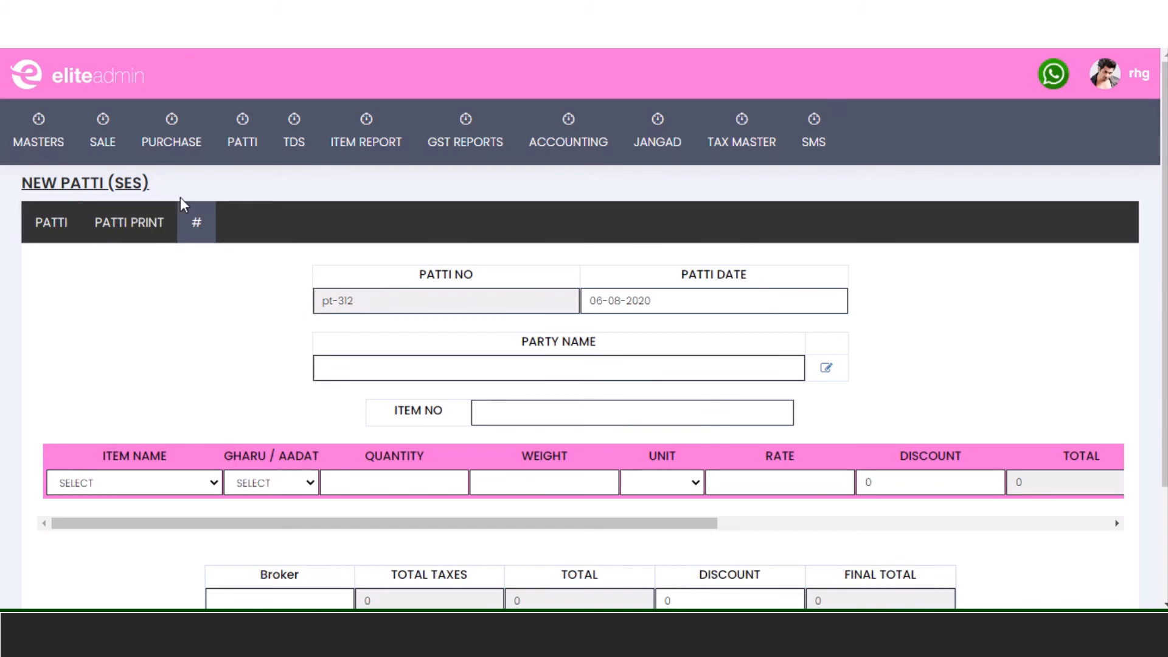
{"action": "mouse_move", "coordinate": [212, 146]}
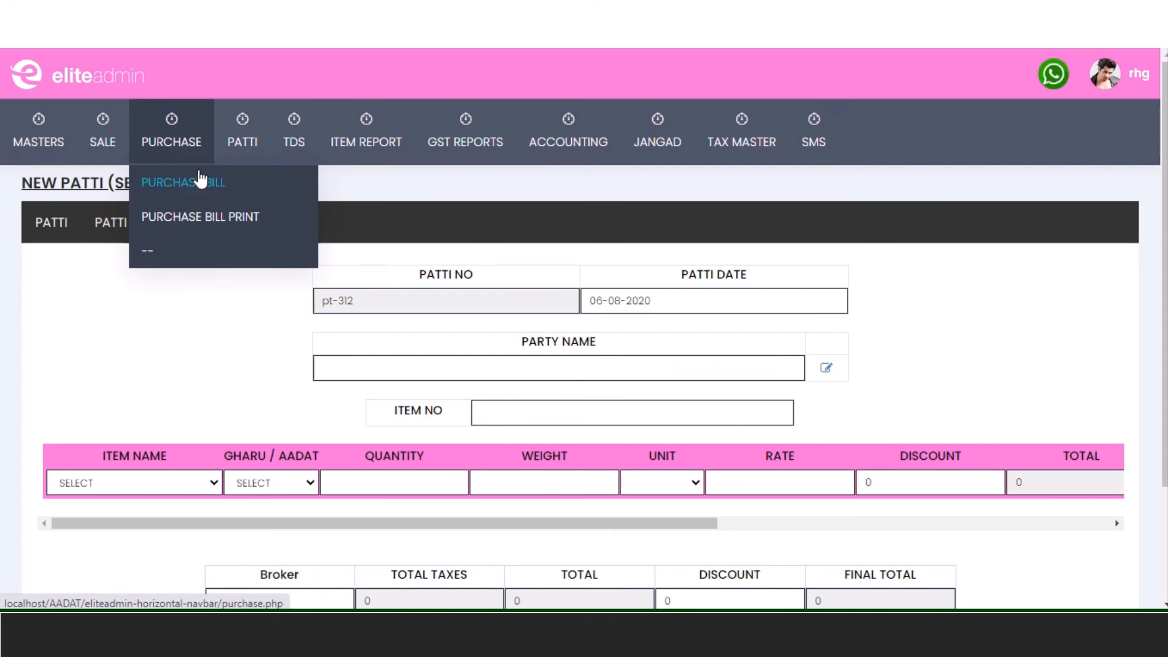
- Start purchase bill 4 with reference bill number 12 dated 06-08-2020
{"action": "left_click", "coordinate": [201, 181]}
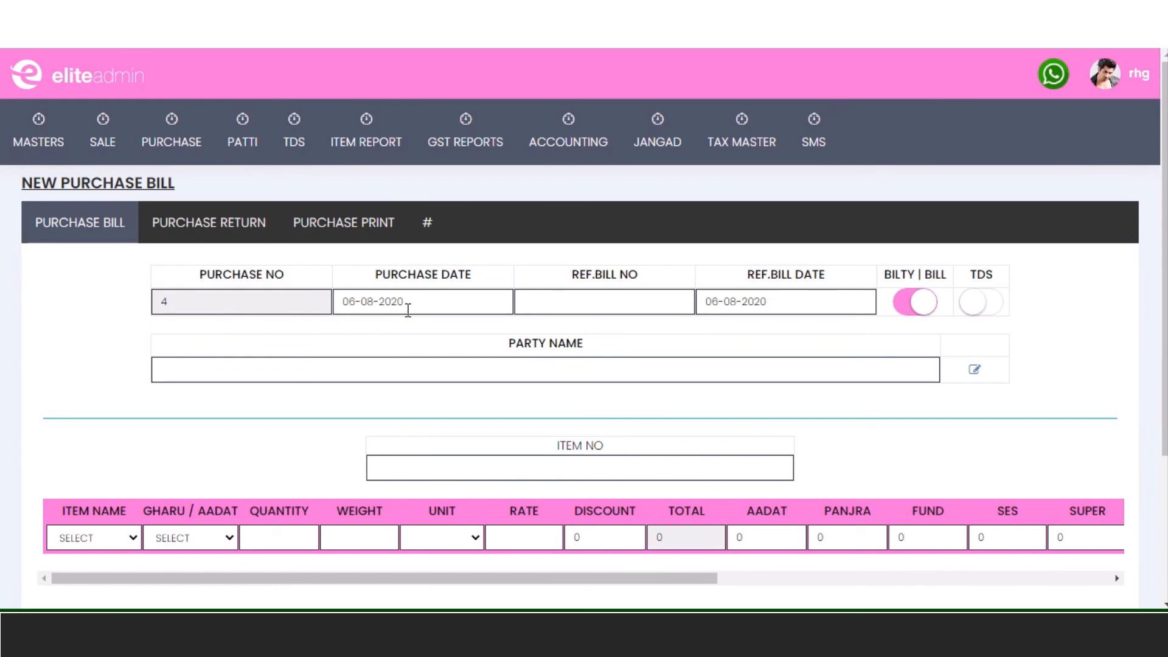
{"action": "left_click", "coordinate": [597, 305]}
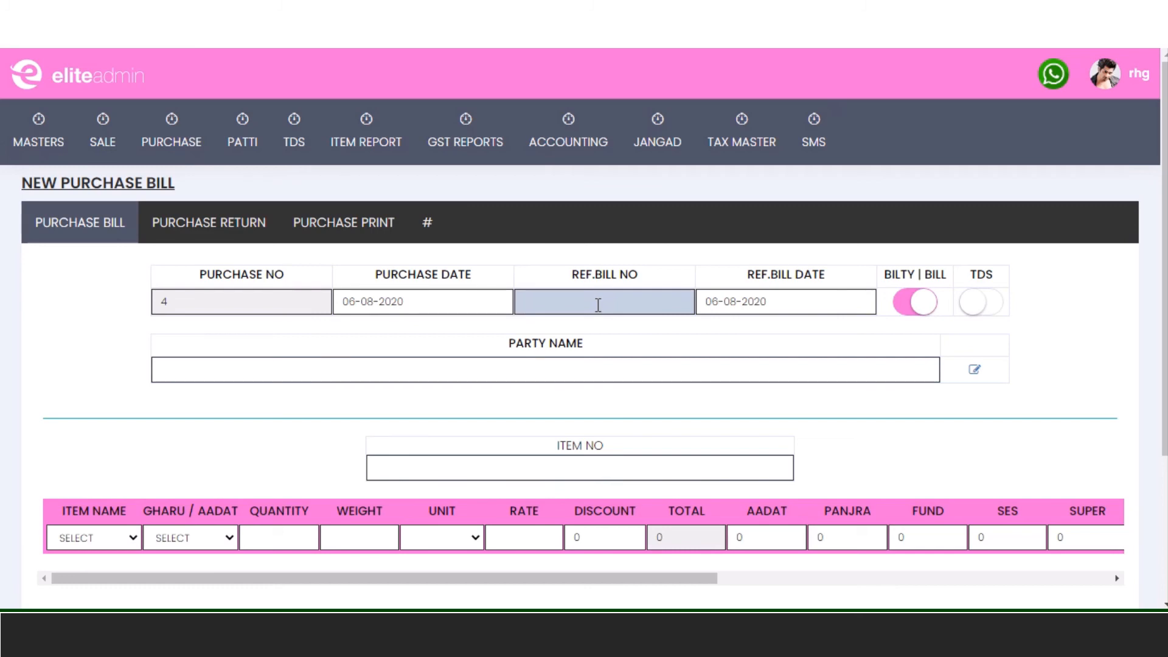
{"action": "type", "text": "12"}
{"action": "key", "text": "Tab"}
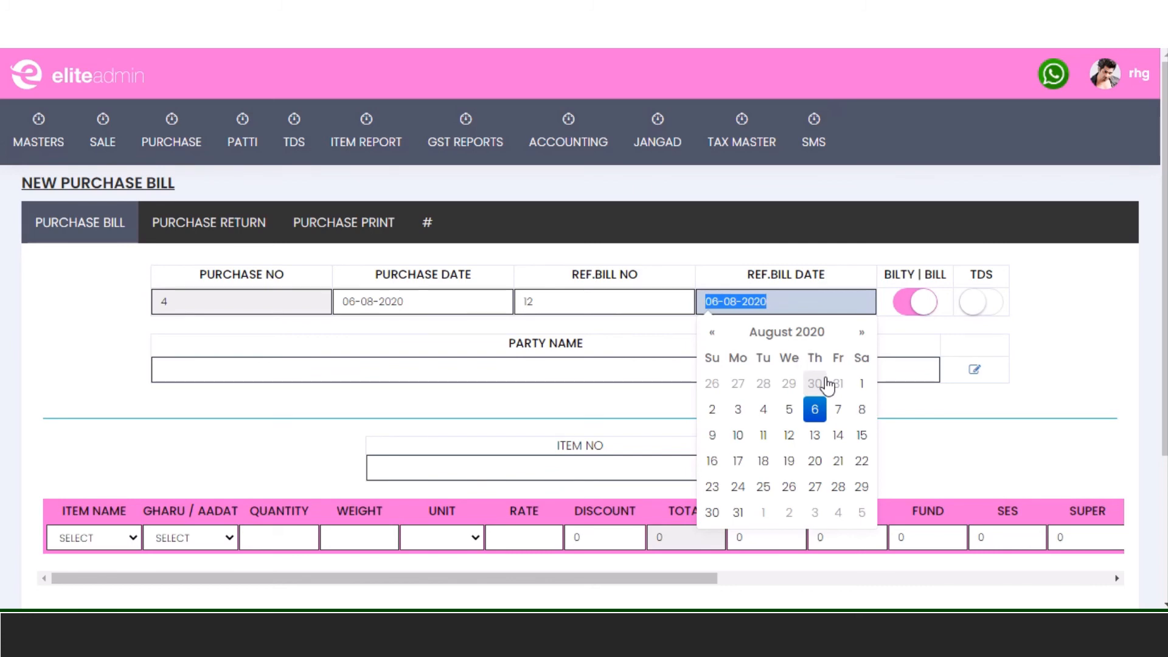
{"action": "left_click", "coordinate": [711, 409]}
{"action": "left_click", "coordinate": [824, 301]}
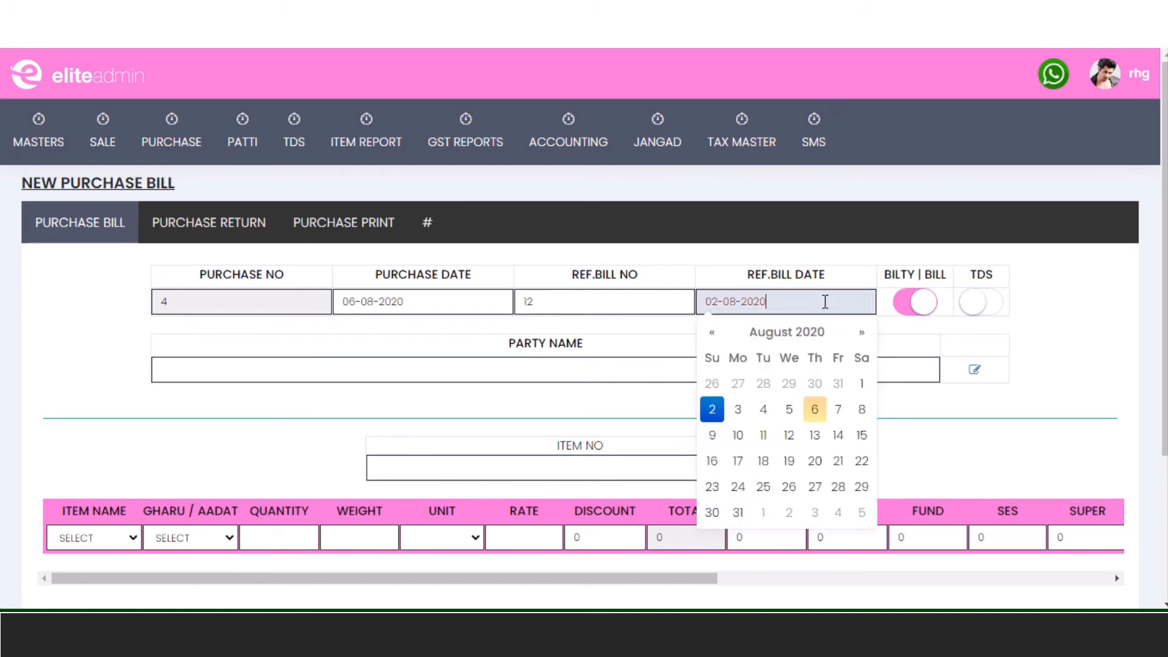
{"action": "left_click", "coordinate": [816, 408]}
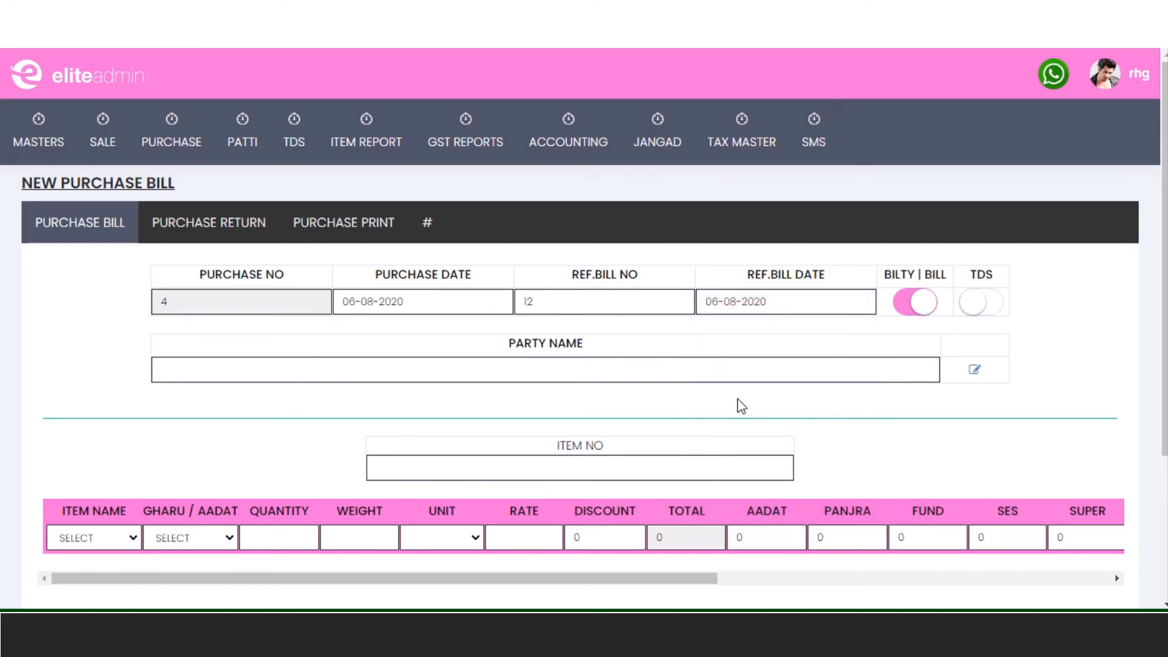
{"action": "left_click", "coordinate": [610, 368]}
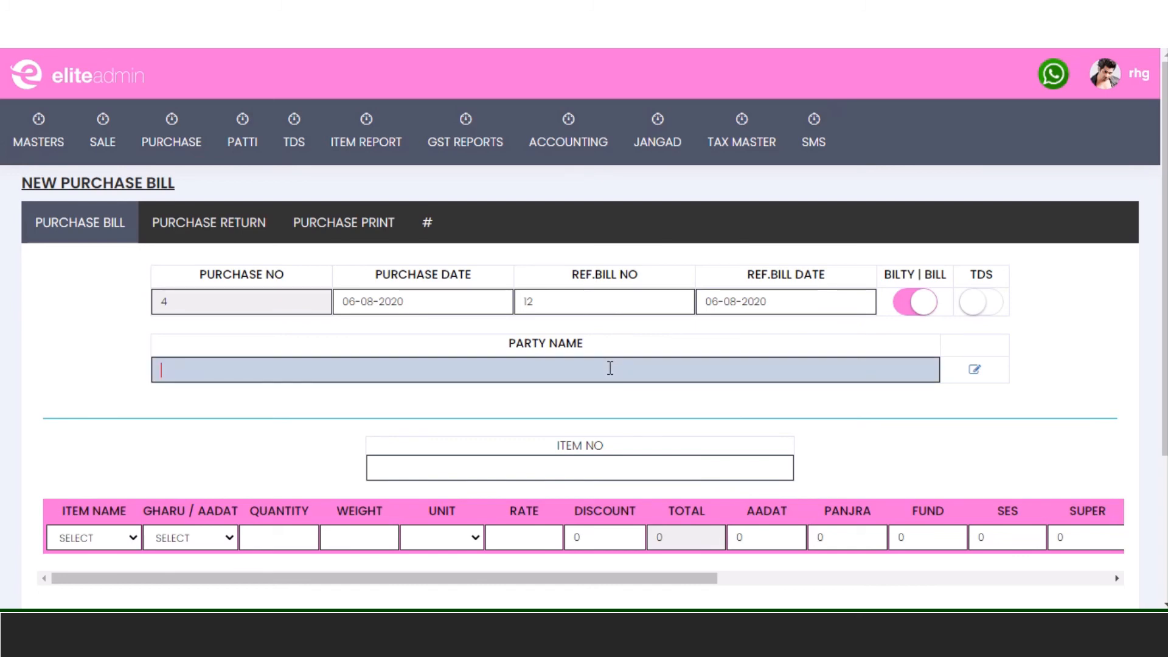
- Set the bill's party from the suggestions and load item 3 - Gahu - 1
{"action": "type", "text": "nitesh"}
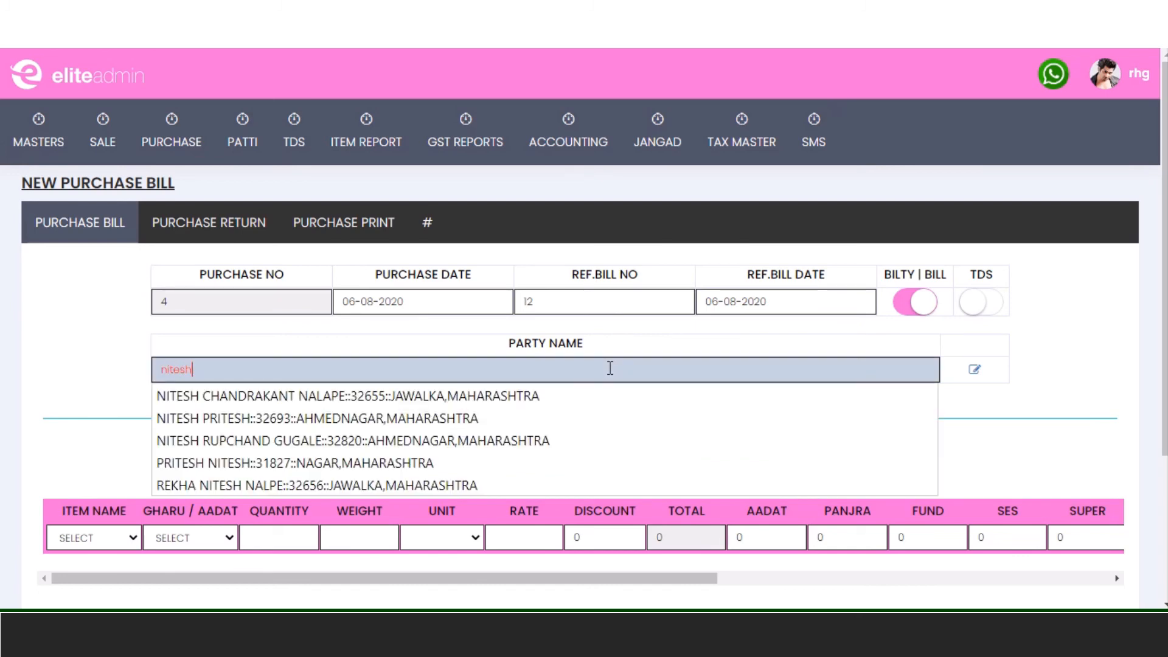
{"action": "key", "text": "Down"}
{"action": "key", "text": "Return"}
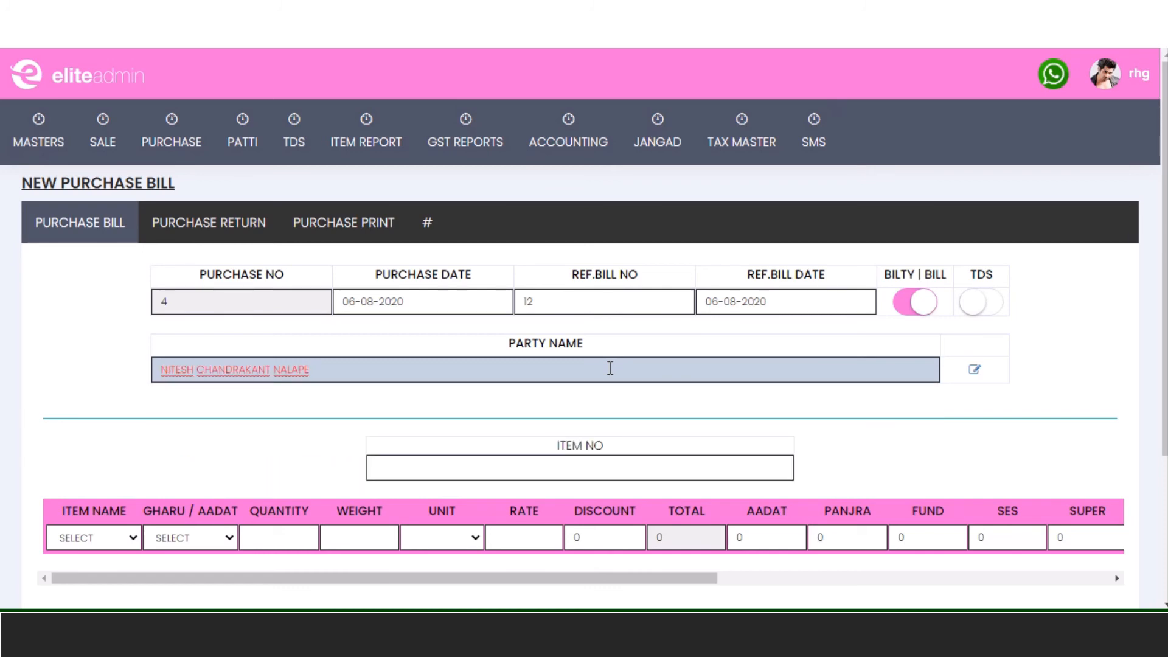
{"action": "left_click", "coordinate": [560, 475]}
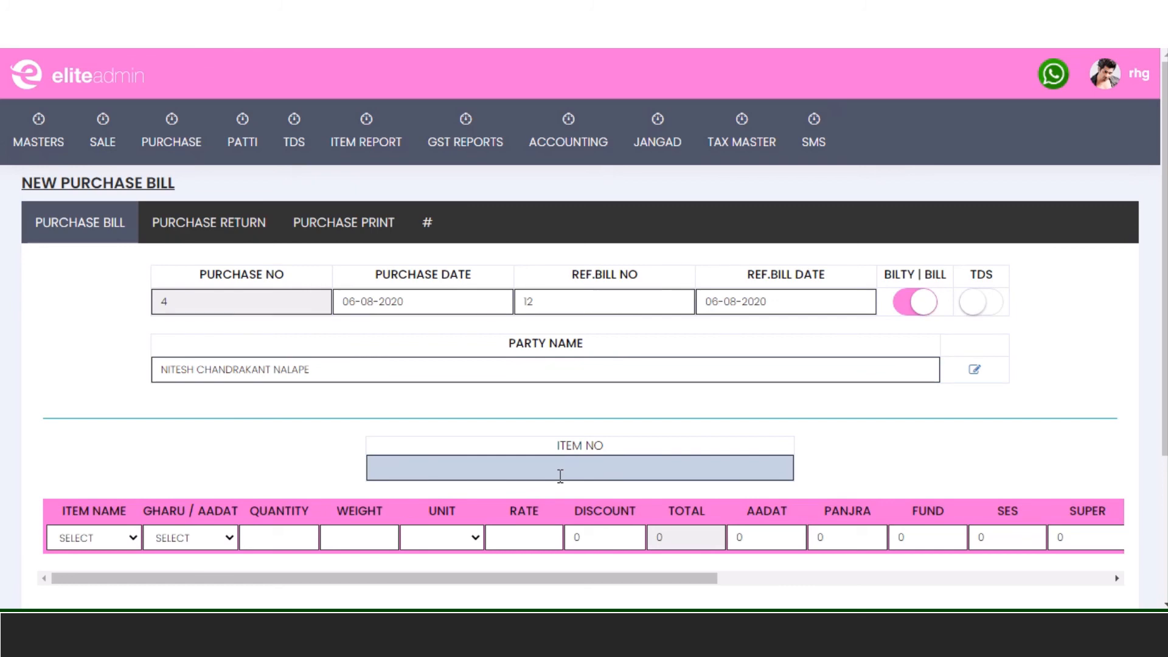
{"action": "type", "text": "3"}
{"action": "key", "text": "Return"}
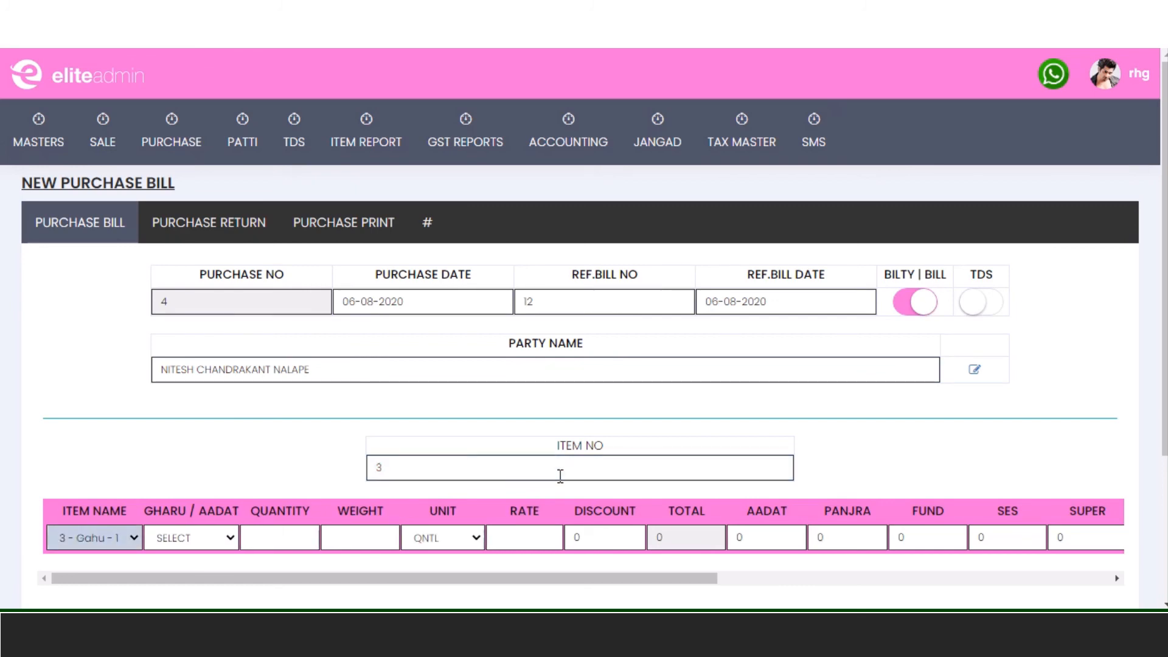
{"action": "key", "text": "Return"}
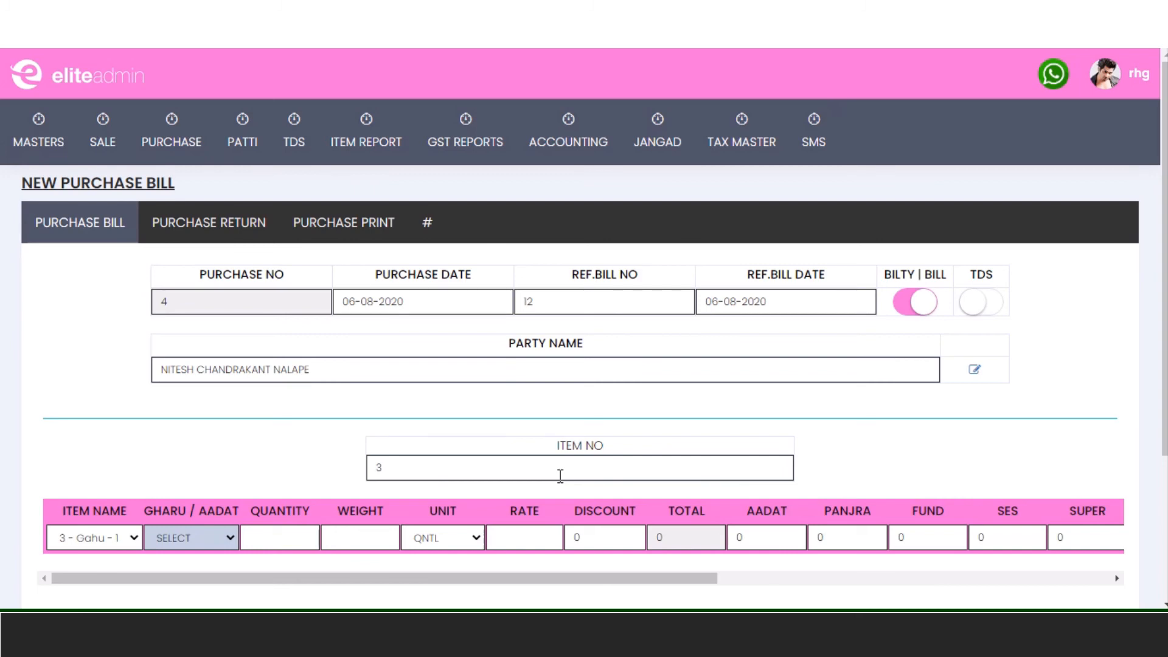
- Mark the Gahu line GHARU with quantity 10, weight 10 and rate 1500, totalling 15000.00
{"action": "key", "text": "Down"}
{"action": "key", "text": "Tab"}
{"action": "type", "text": "10"}
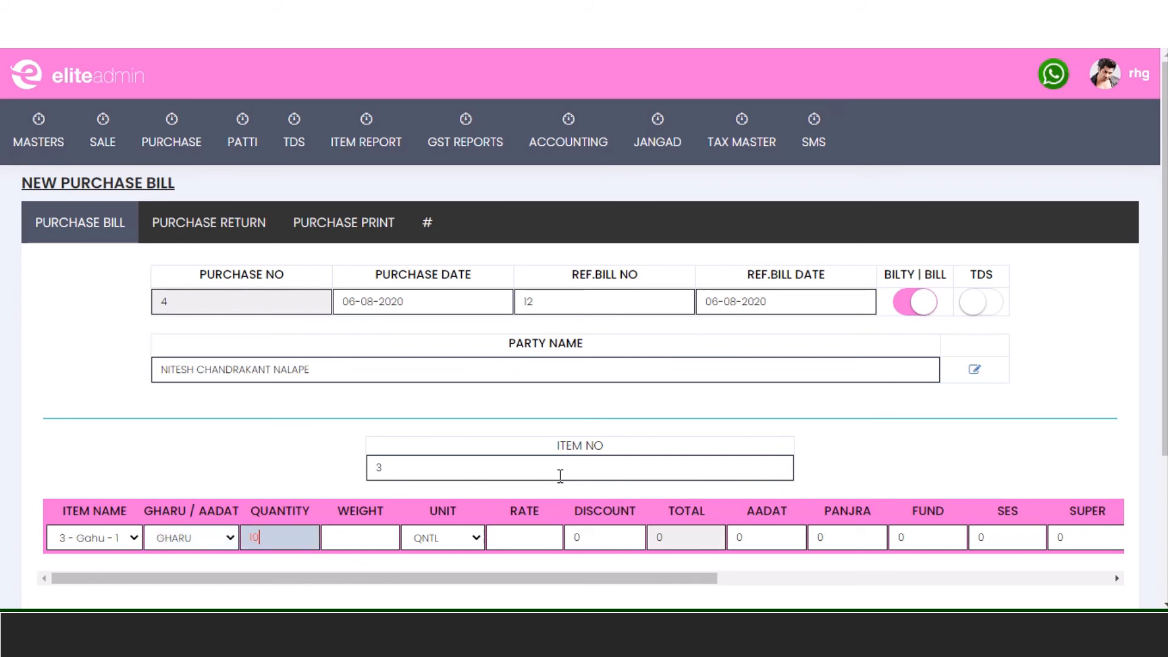
{"action": "key", "text": "Tab"}
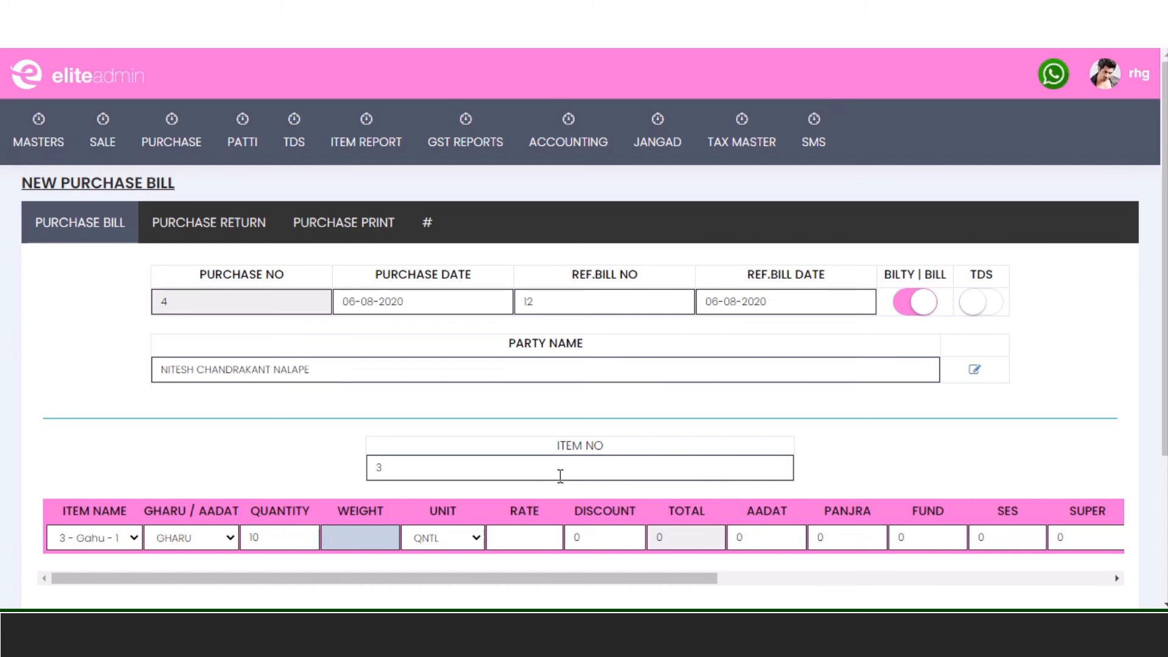
{"action": "type", "text": "10"}
{"action": "key", "text": "Tab"}
{"action": "key", "text": "Tab"}
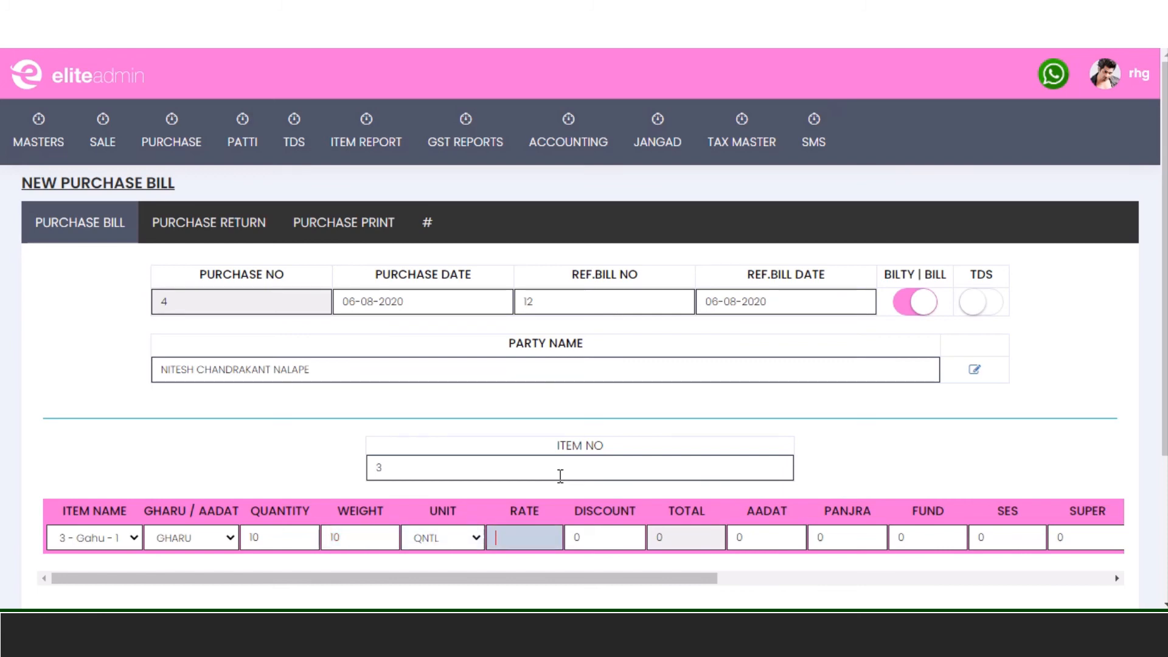
{"action": "type", "text": "1500"}
{"action": "key", "text": "Tab"}
{"action": "key", "text": "Tab"}
{"action": "key", "text": "Tab"}
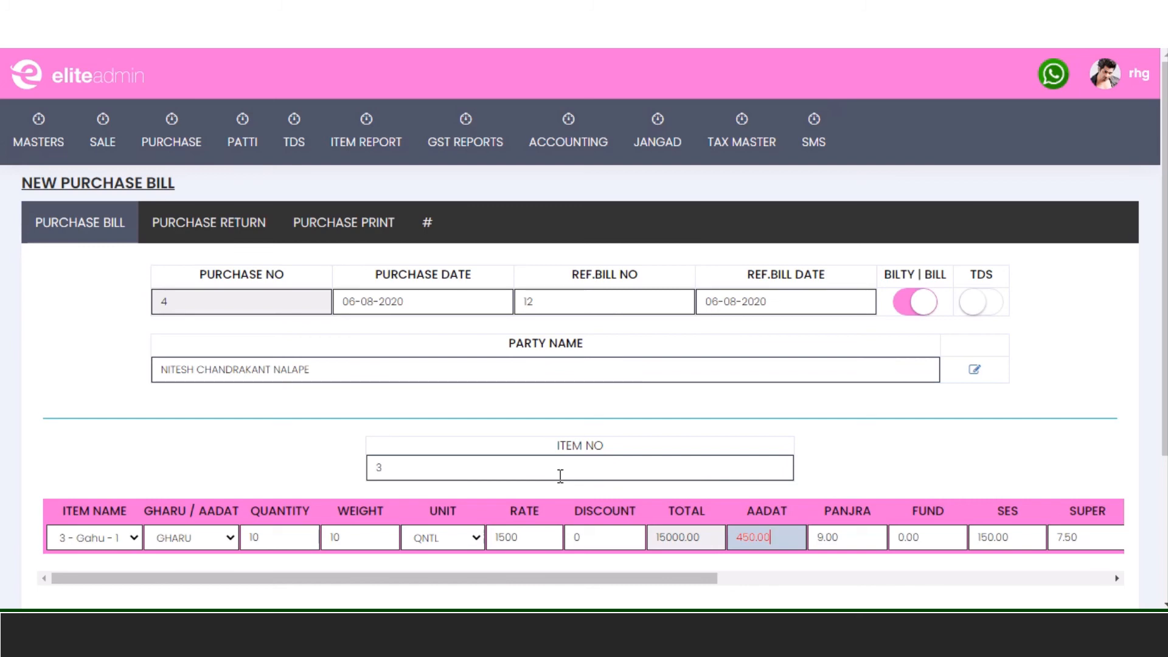
{"action": "left_click_drag", "start_coordinate": [662, 579], "coordinate": [715, 586]}
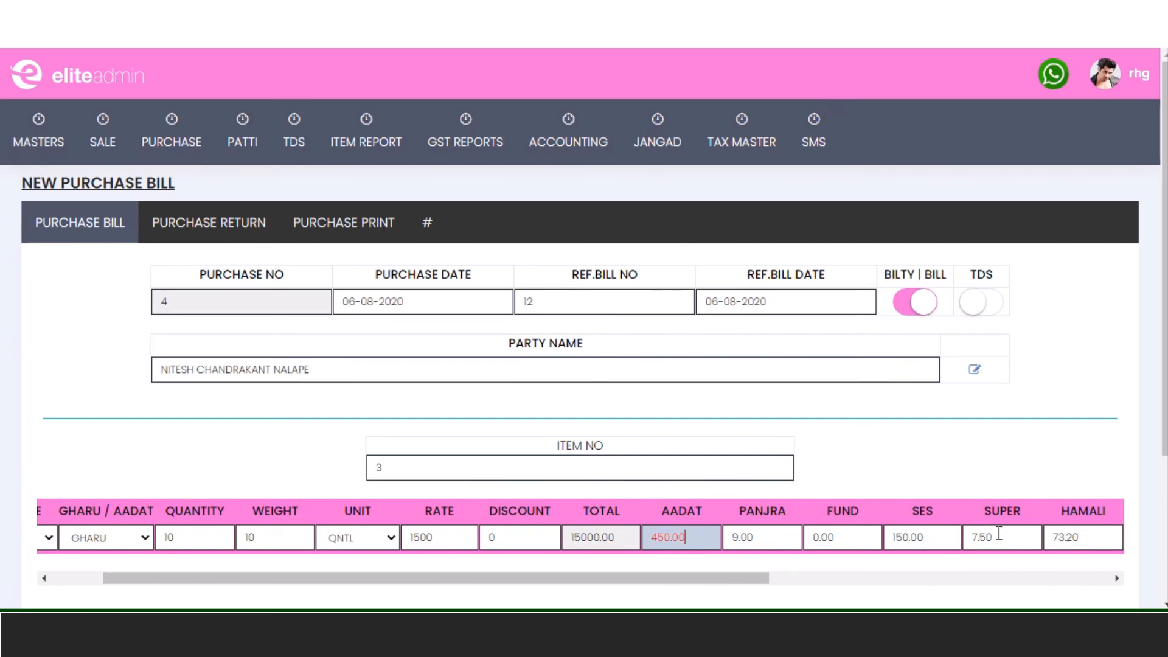
{"action": "left_click_drag", "start_coordinate": [755, 585], "coordinate": [1037, 596]}
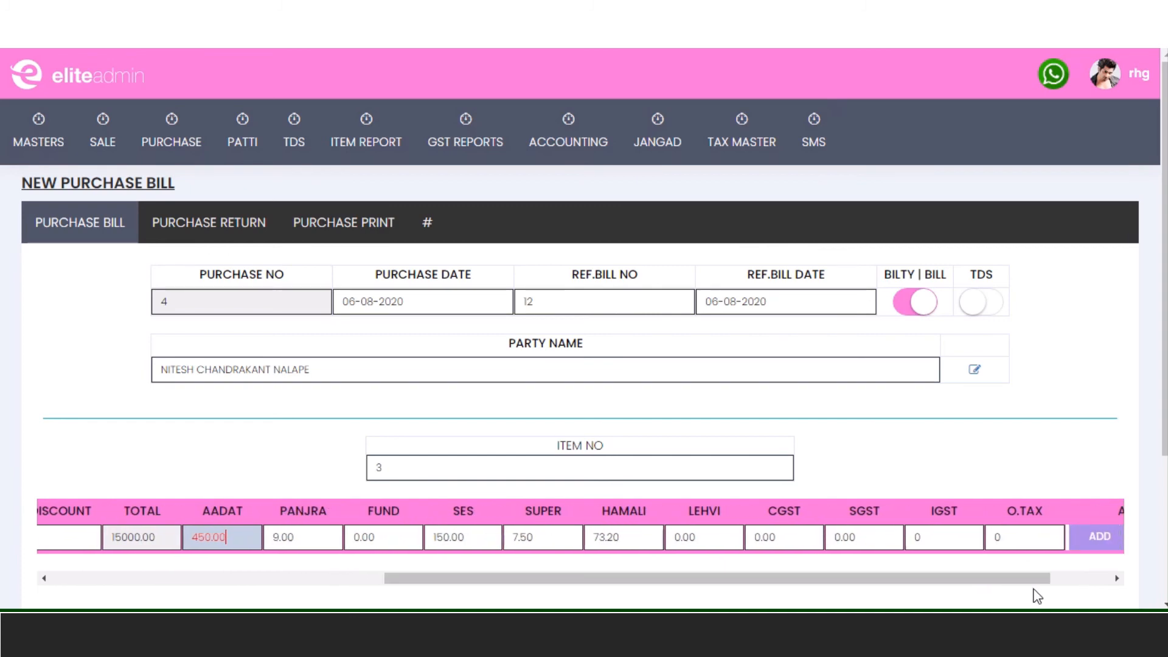
- Tick O.TAX on the Gahu line and save the purchase bill totalling 15689.70
{"action": "left_click", "coordinate": [1021, 539]}
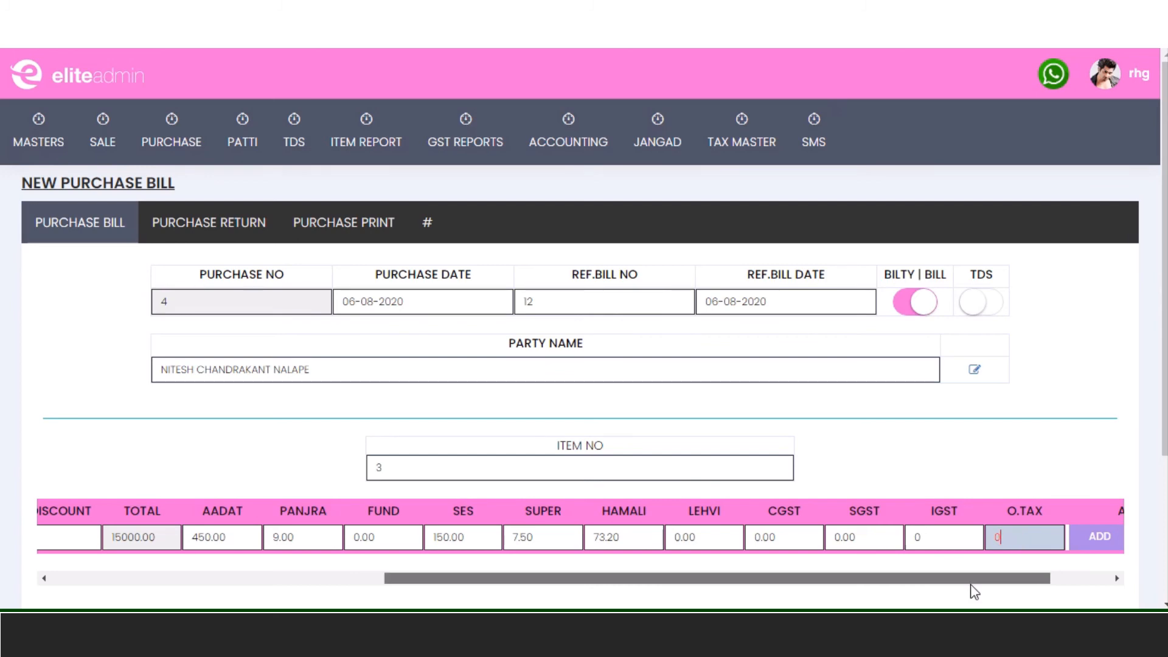
{"action": "left_click_drag", "start_coordinate": [976, 579], "coordinate": [468, 607]}
{"action": "scroll", "coordinate": [581, 469], "scroll_direction": "down", "scroll_amount": 3}
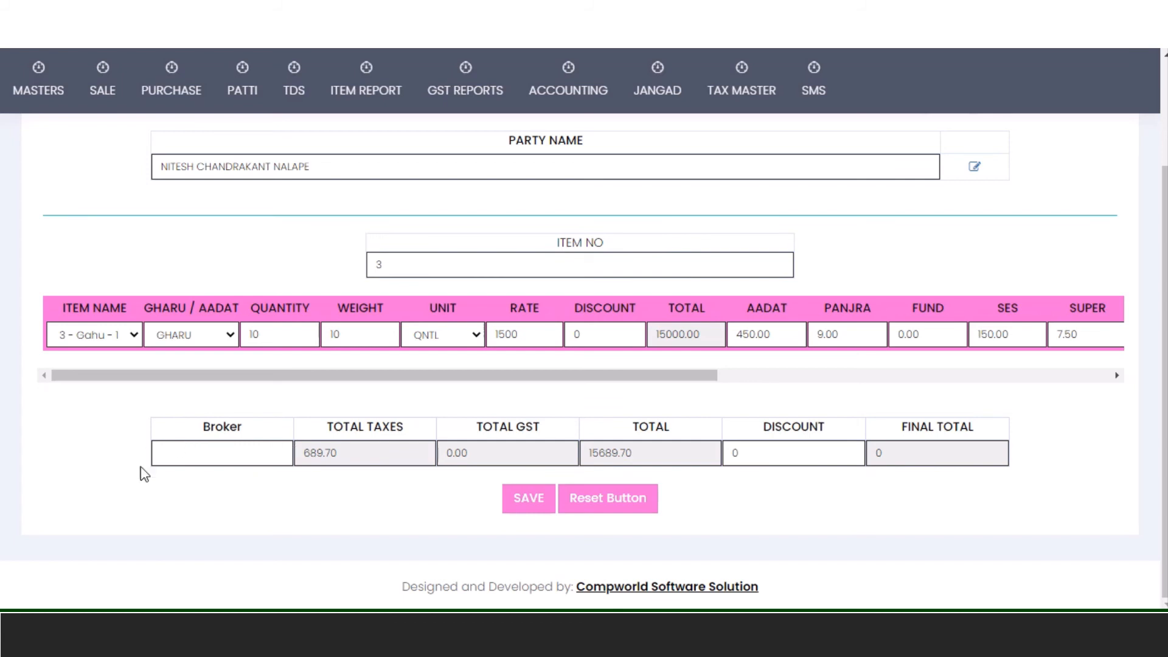
{"action": "left_click", "coordinate": [224, 459]}
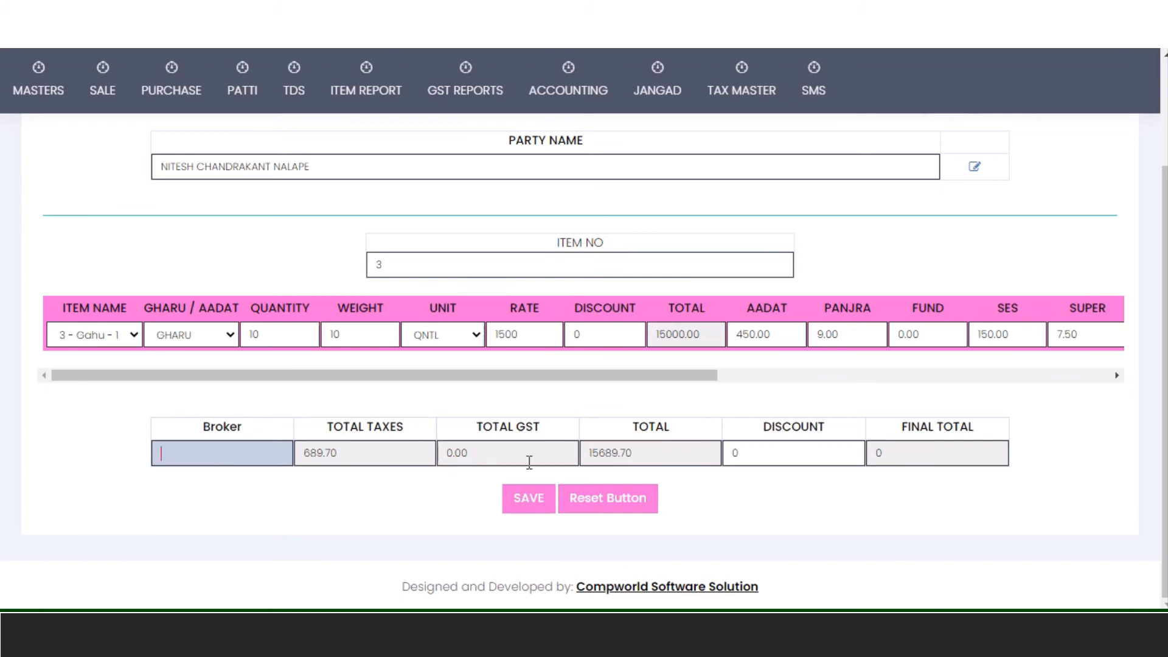
{"action": "left_click", "coordinate": [531, 500]}
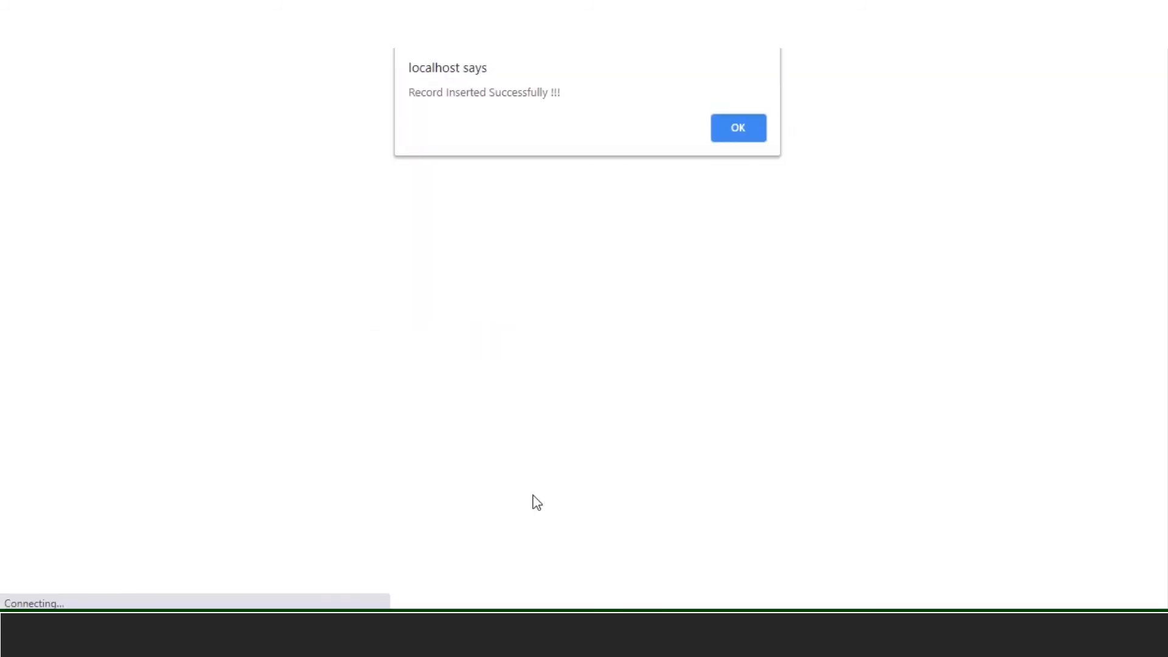
{"action": "left_click", "coordinate": [734, 143]}
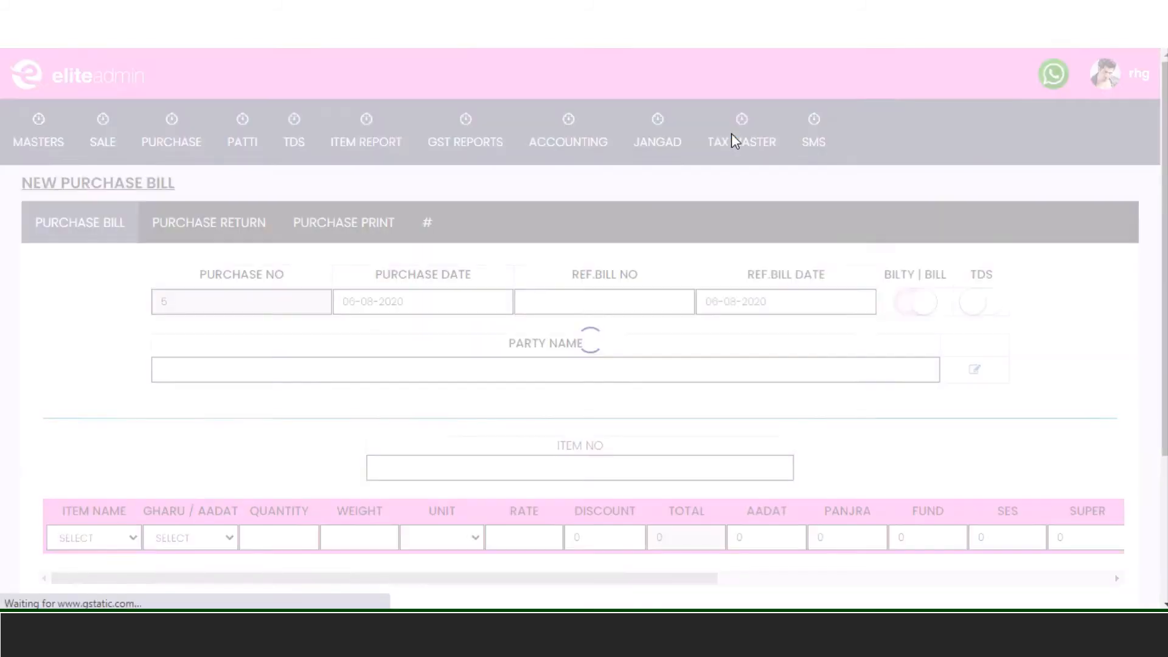
{"action": "mouse_move", "coordinate": [733, 138]}
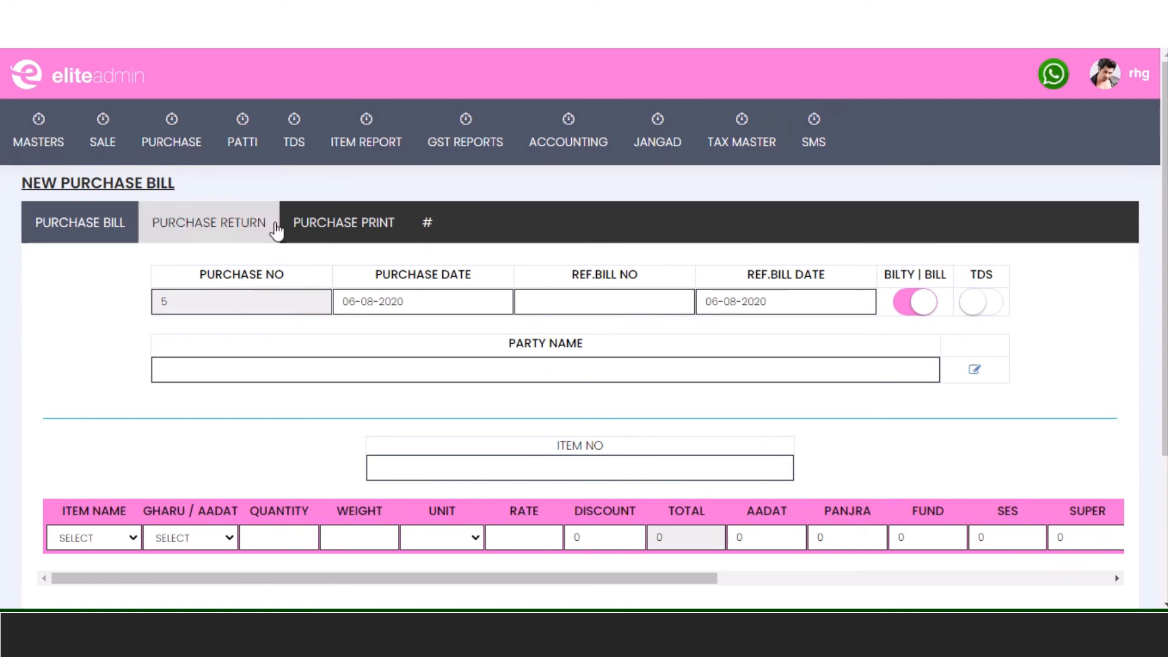
- Open a blank regular Sale Bill, number 56, dated 06-08-2020, from the SALE menu
{"action": "left_click", "coordinate": [207, 239]}
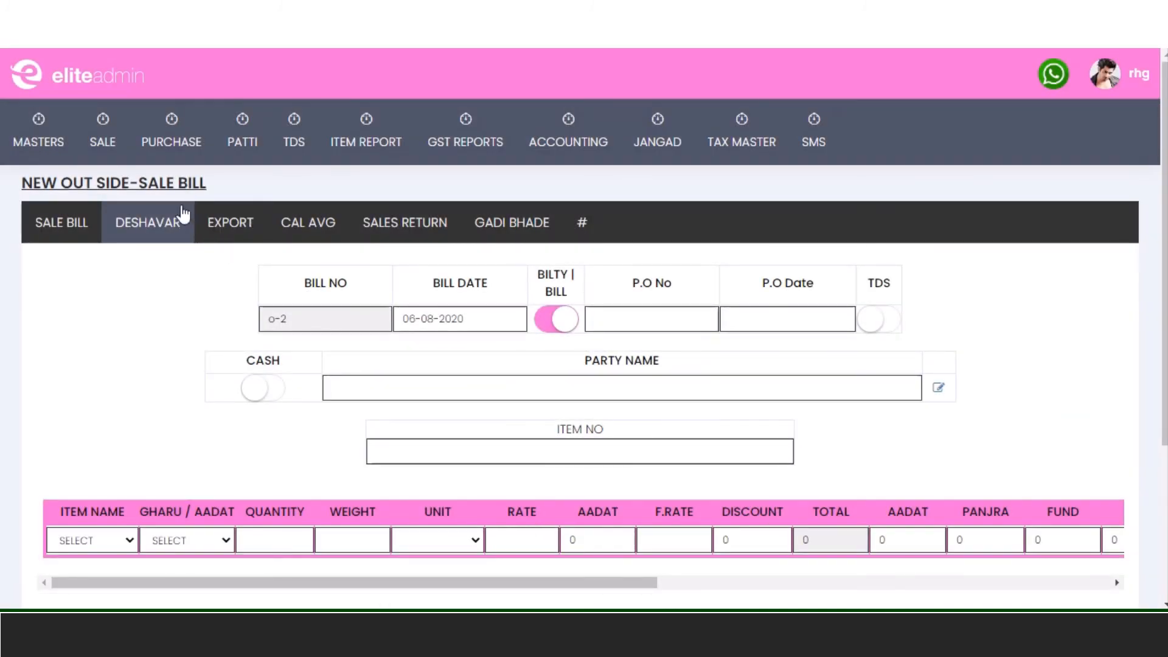
{"action": "mouse_move", "coordinate": [103, 156]}
{"action": "left_click", "coordinate": [109, 179]}
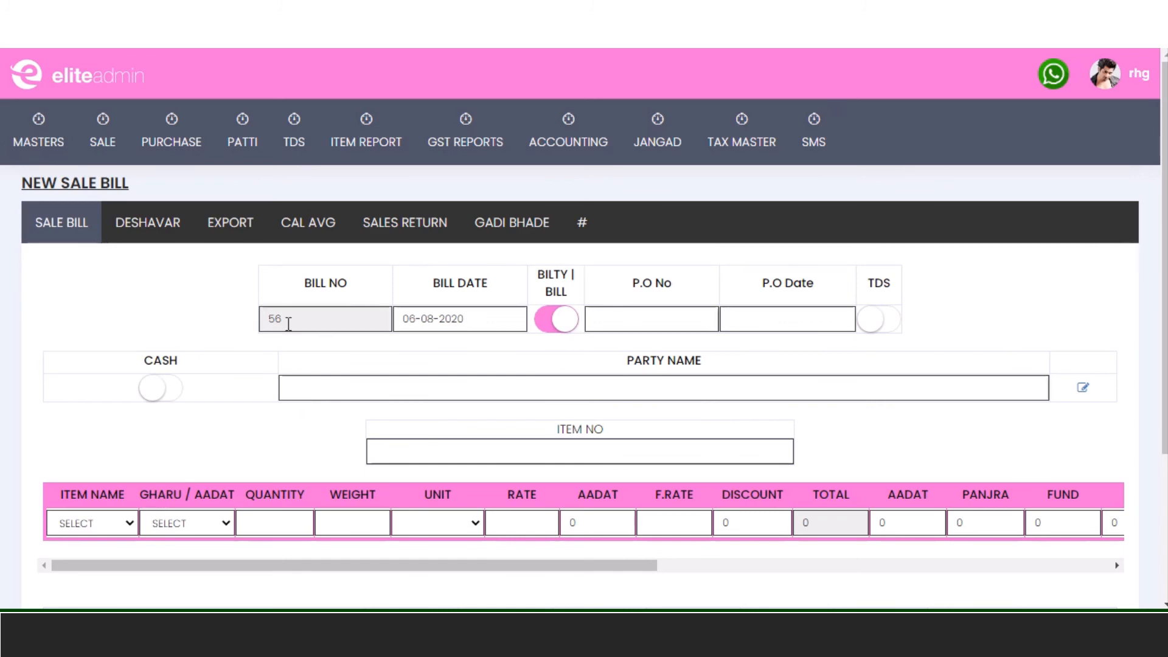
{"action": "left_click", "coordinate": [150, 233]}
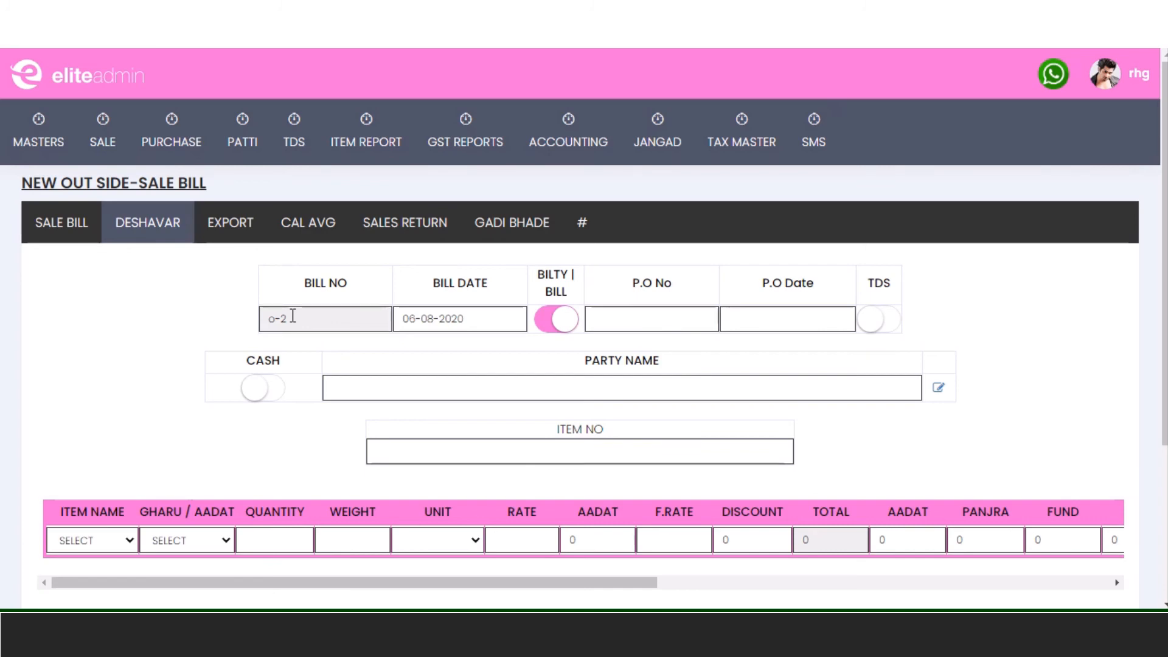
{"action": "left_click", "coordinate": [565, 228]}
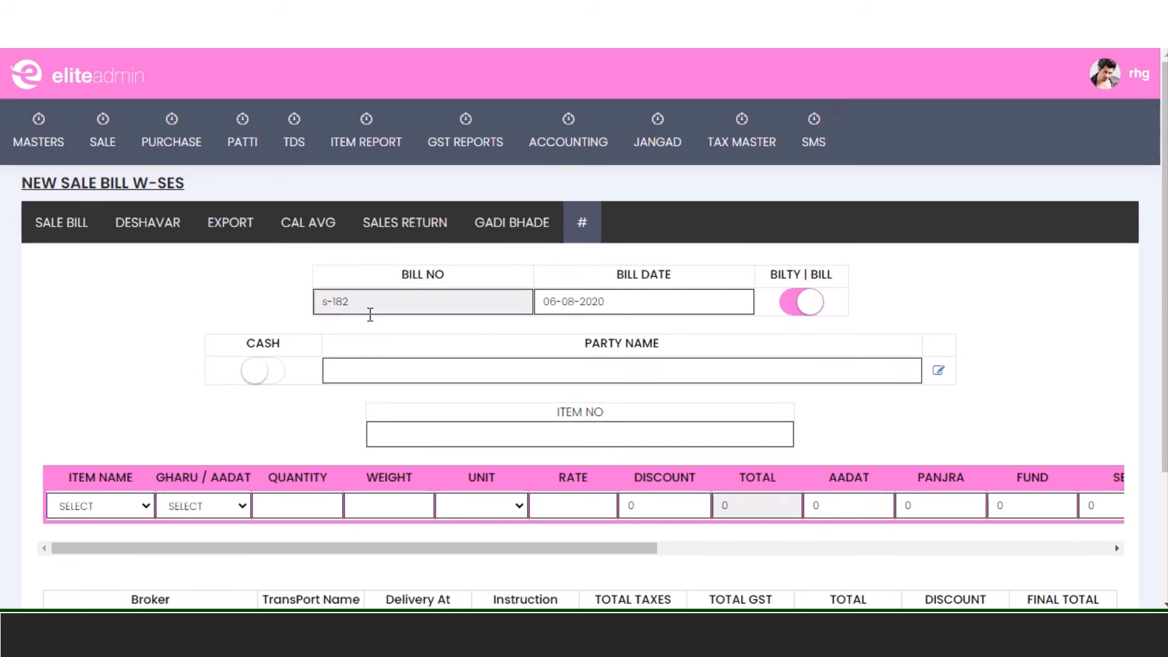
{"action": "left_click", "coordinate": [52, 240]}
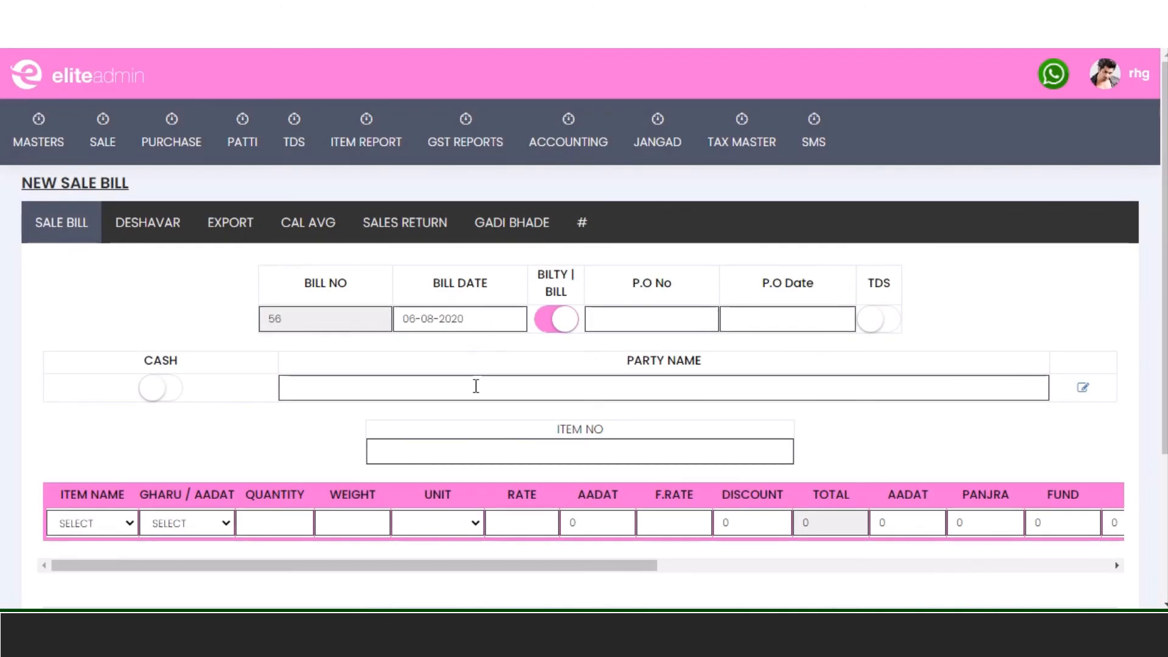
- Enter the customer as the bill's party and add item 3, Gahu, with the Gharu option
{"action": "left_click", "coordinate": [476, 386]}
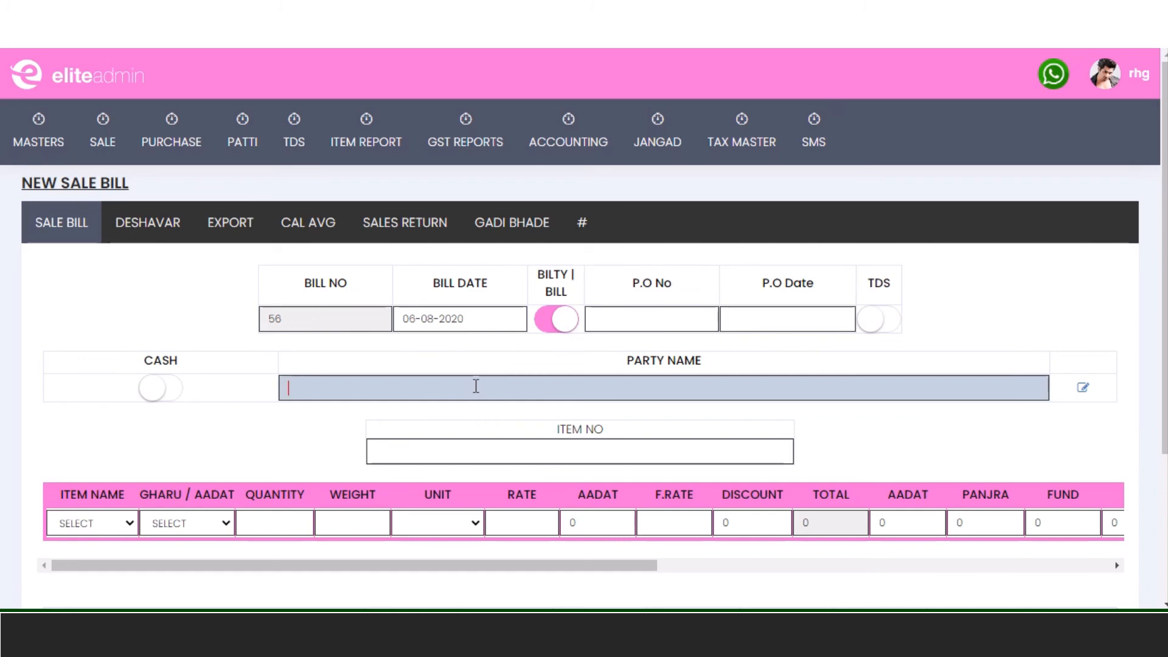
{"action": "type", "text": "vaibha"}
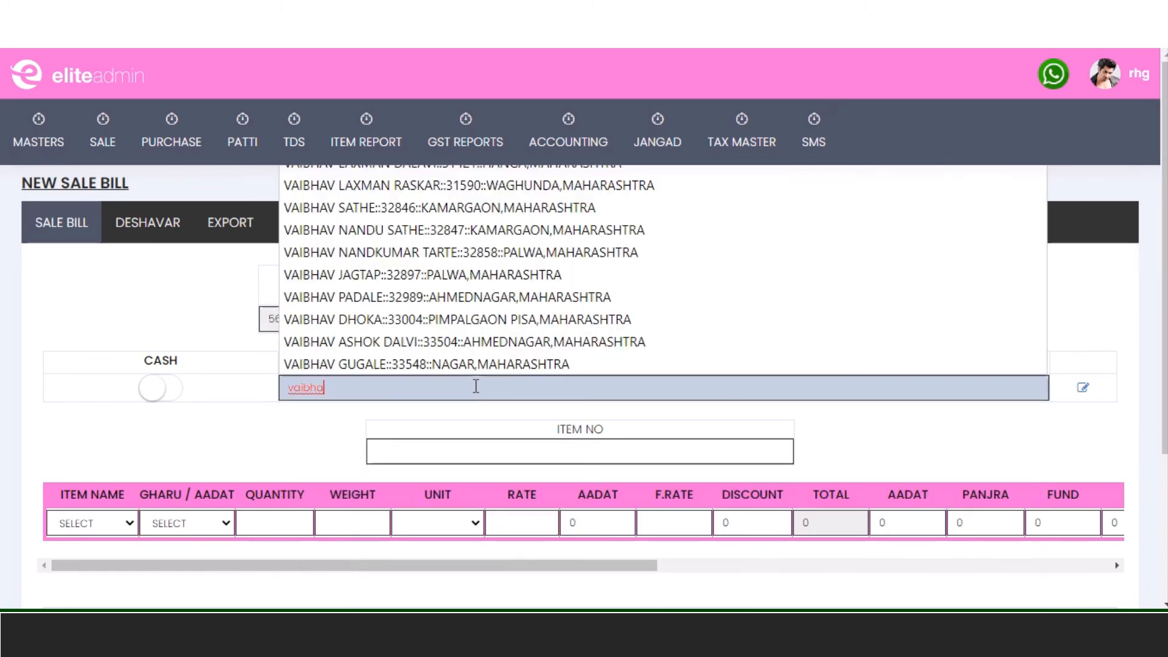
{"action": "type", "text": "v"}
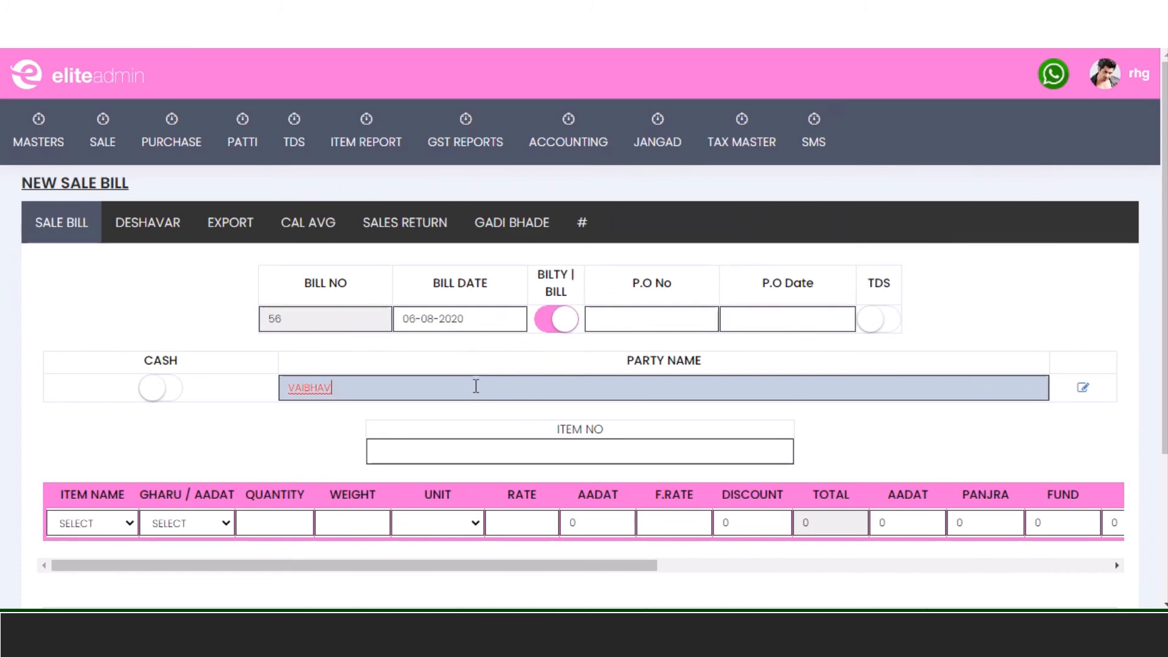
{"action": "key", "text": "Tab"}
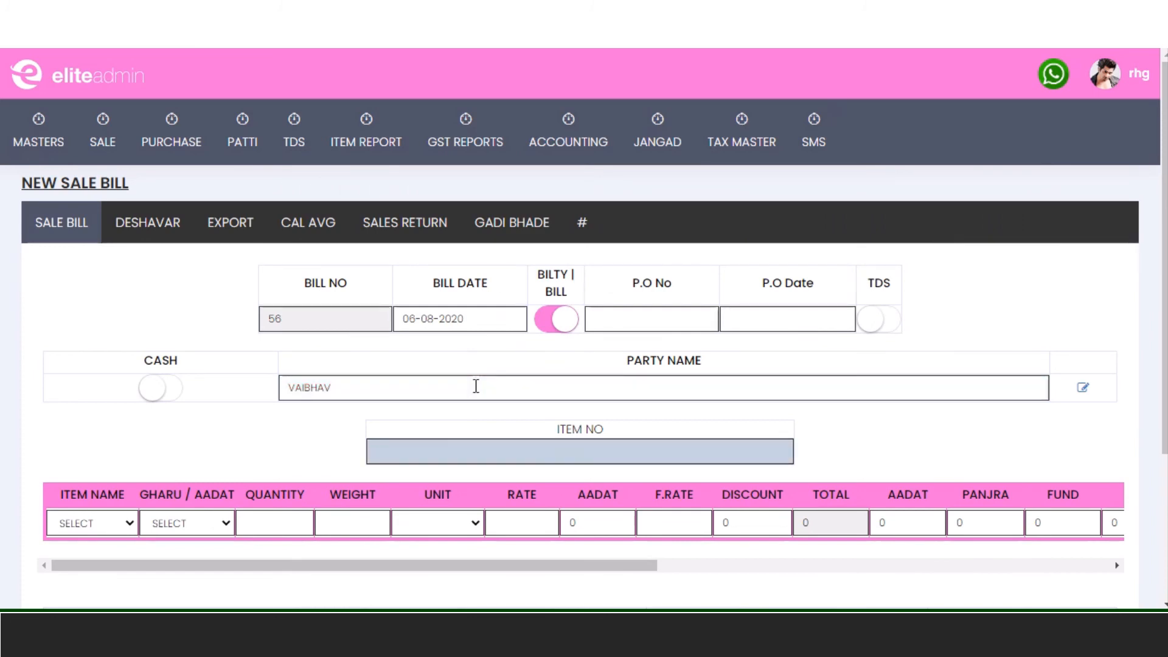
{"action": "type", "text": "3"}
{"action": "key", "text": "Tab"}
{"action": "key", "text": "Tab"}
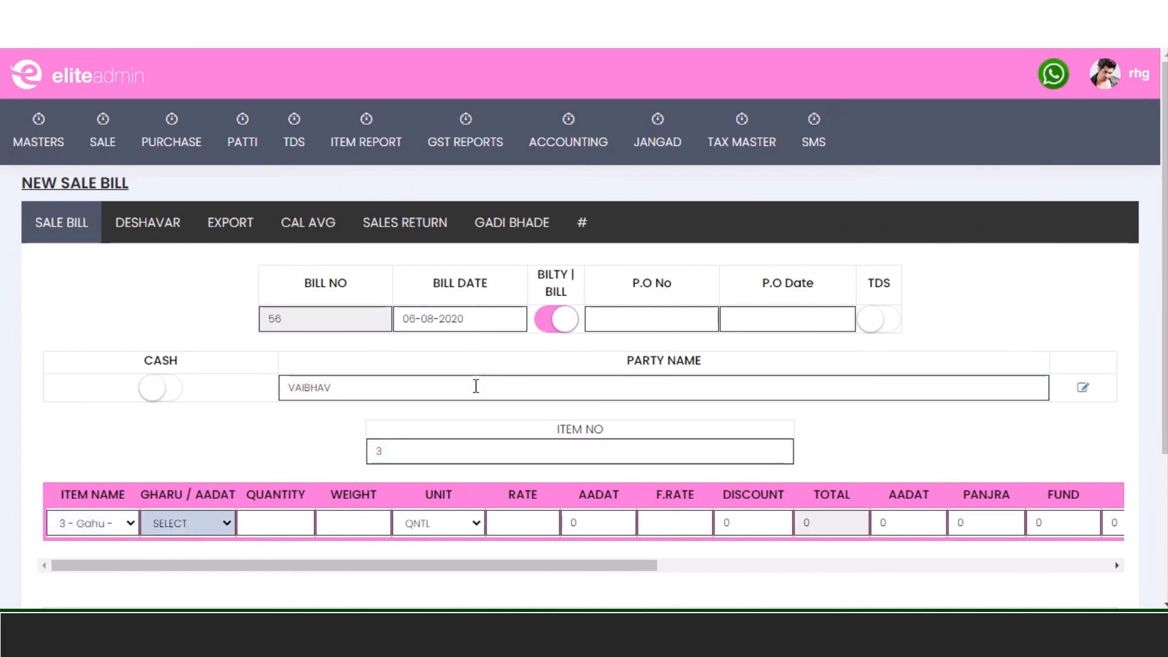
{"action": "key", "text": "Down"}
- Enter quantity 20, weight 20 and rate 2000 so the Gahu line totals 40000.00
{"action": "key", "text": "Tab"}
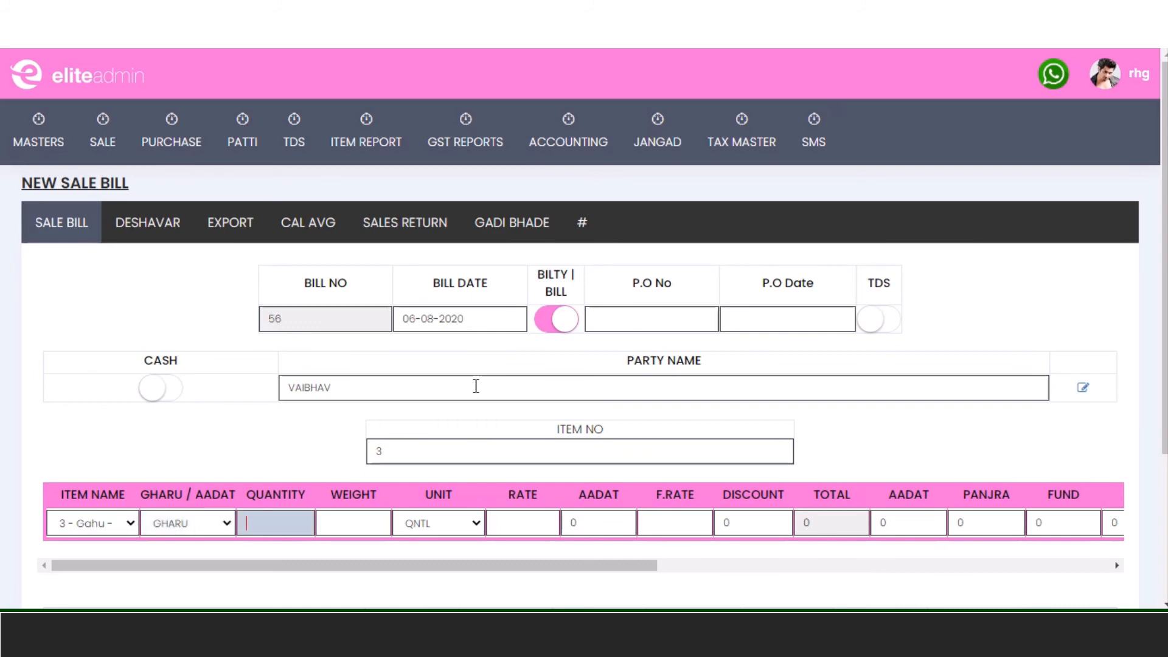
{"action": "type", "text": "20"}
{"action": "key", "text": "Tab"}
{"action": "type", "text": "20"}
{"action": "key", "text": "Tab"}
{"action": "key", "text": "Tab"}
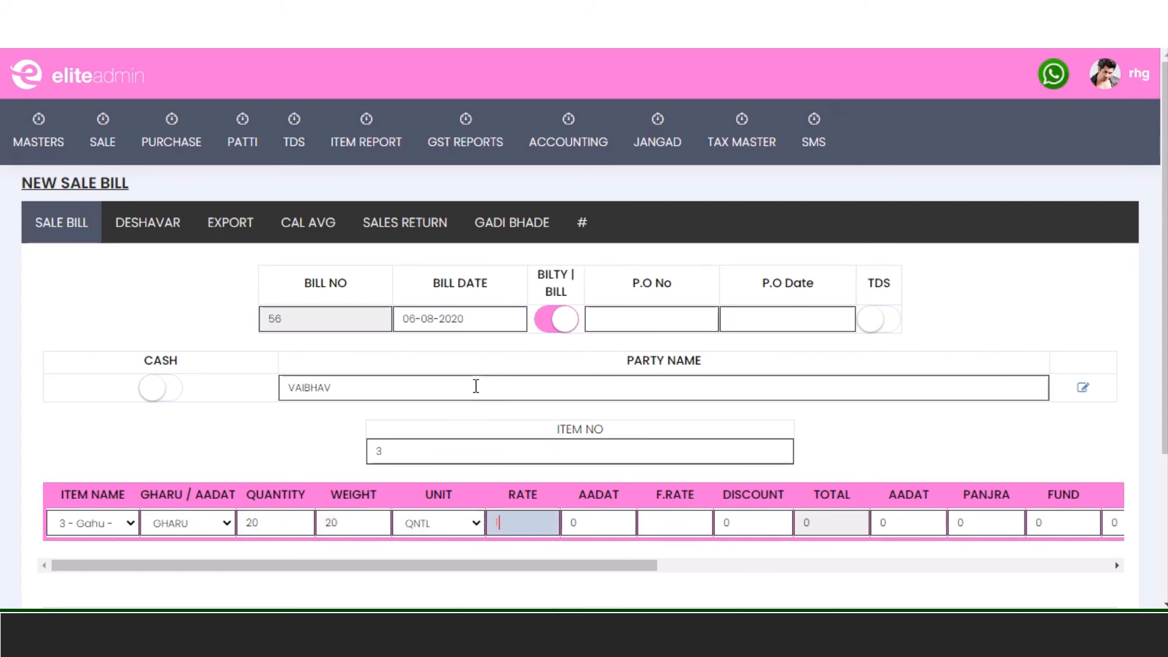
{"action": "type", "text": "1"}
{"action": "key", "text": "BackSpace"}
{"action": "type", "text": "2000"}
{"action": "key", "text": "Tab"}
{"action": "key", "text": "Tab"}
{"action": "key", "text": "Tab"}
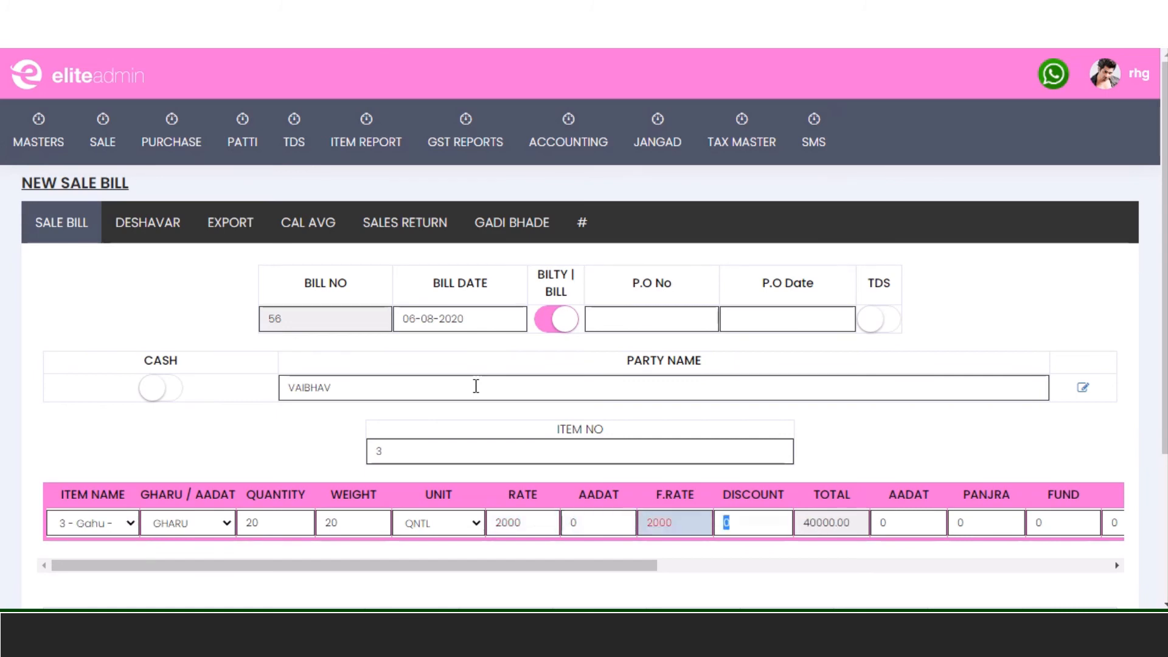
{"action": "key", "text": "Tab"}
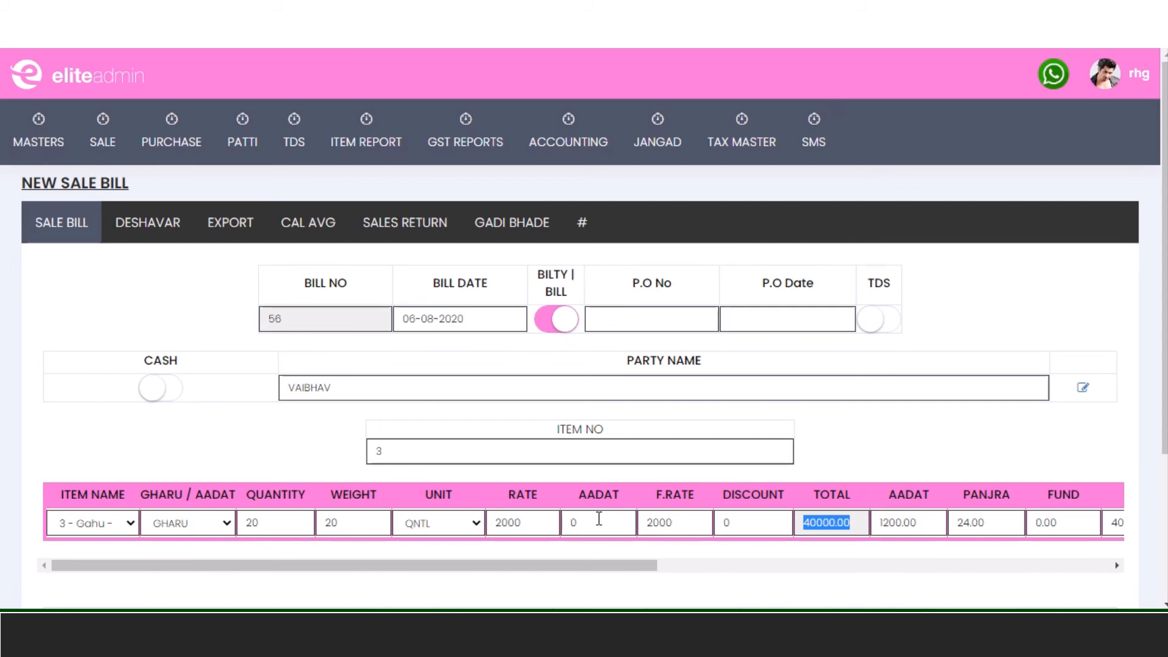
- Give the Gahu line an aadat of 3, raising the final rate to 2060 and total to 41200.00
{"action": "left_click", "coordinate": [598, 519]}
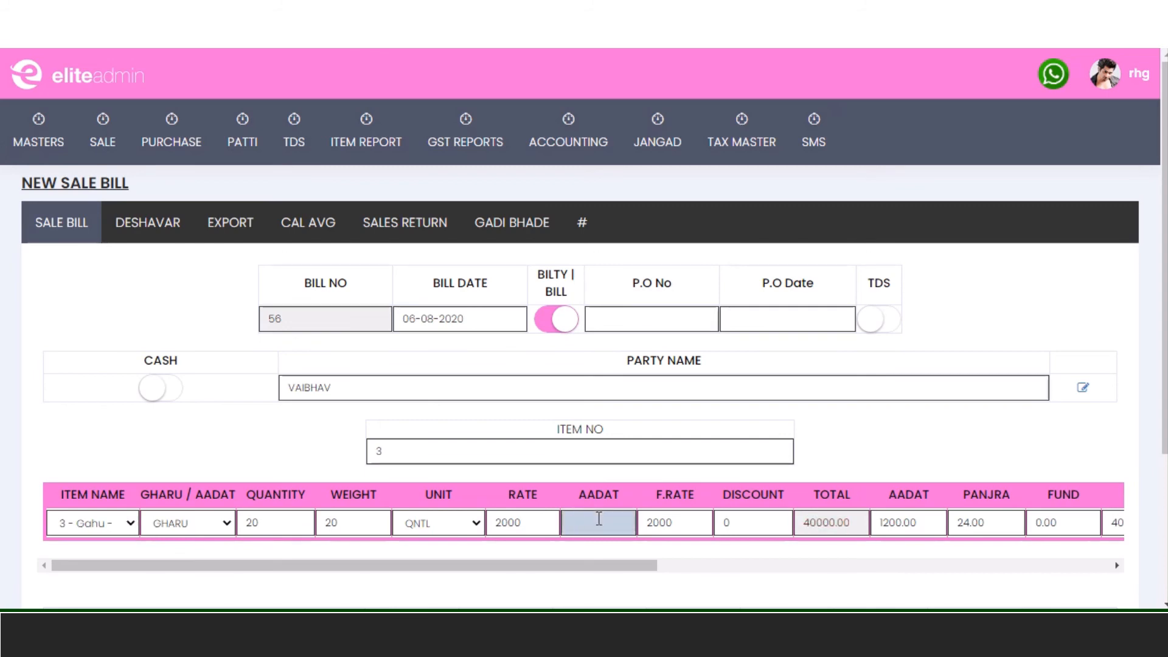
{"action": "type", "text": "3"}
{"action": "key", "text": "Tab"}
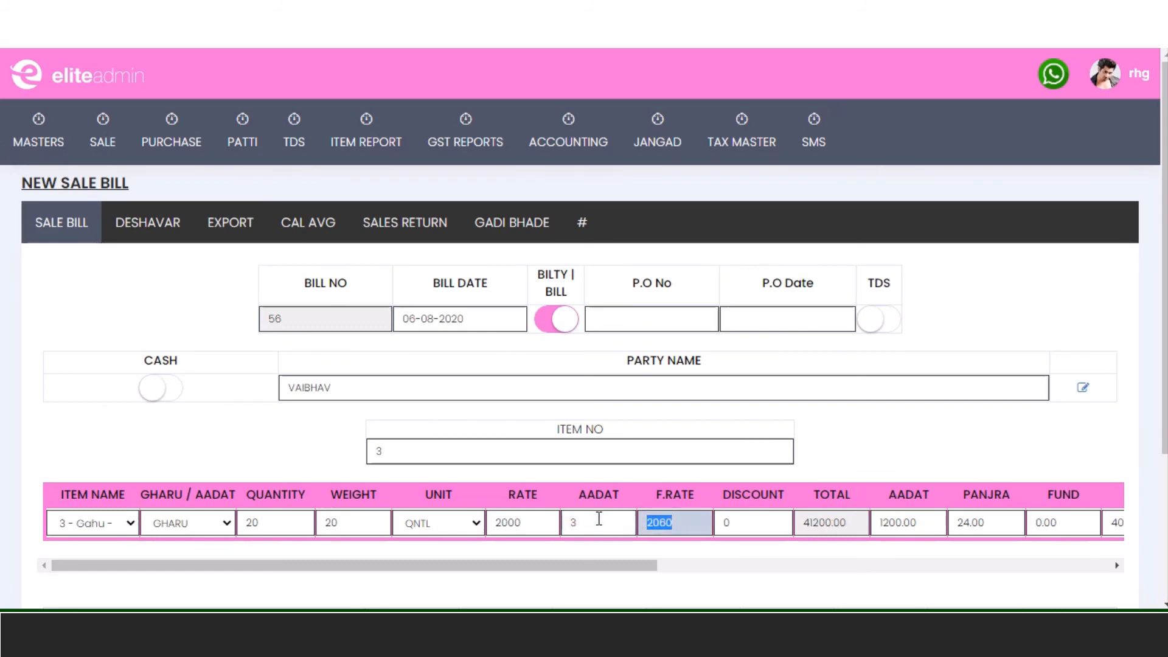
{"action": "key", "text": "Tab"}
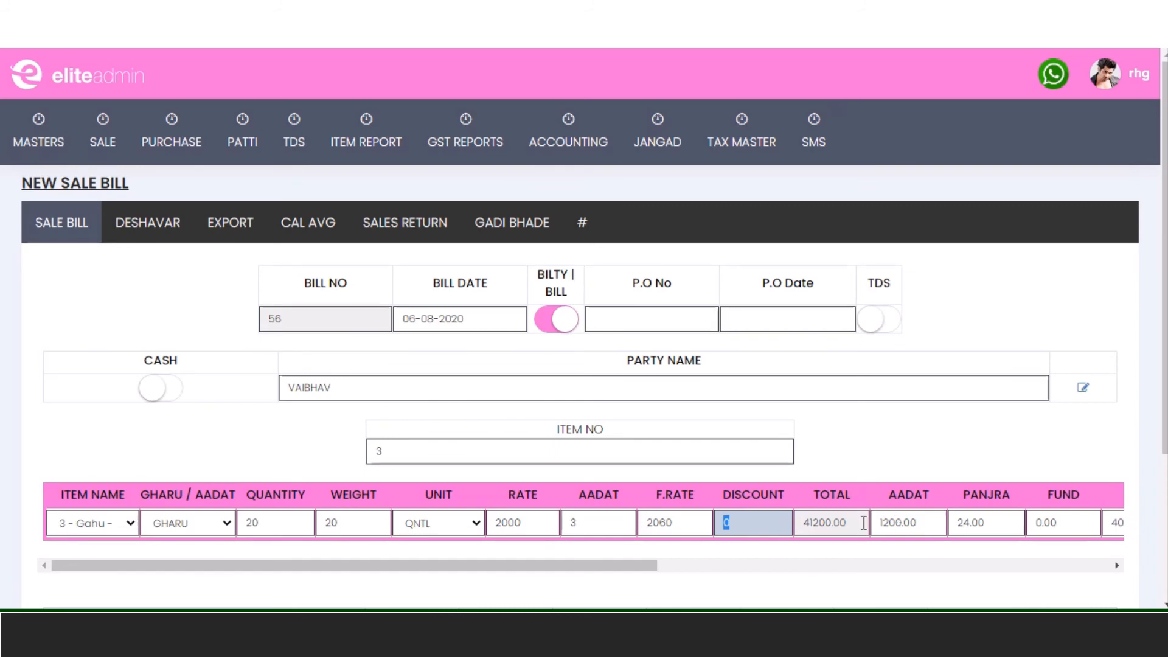
{"action": "key", "text": "Tab"}
{"action": "key", "text": "Tab"}
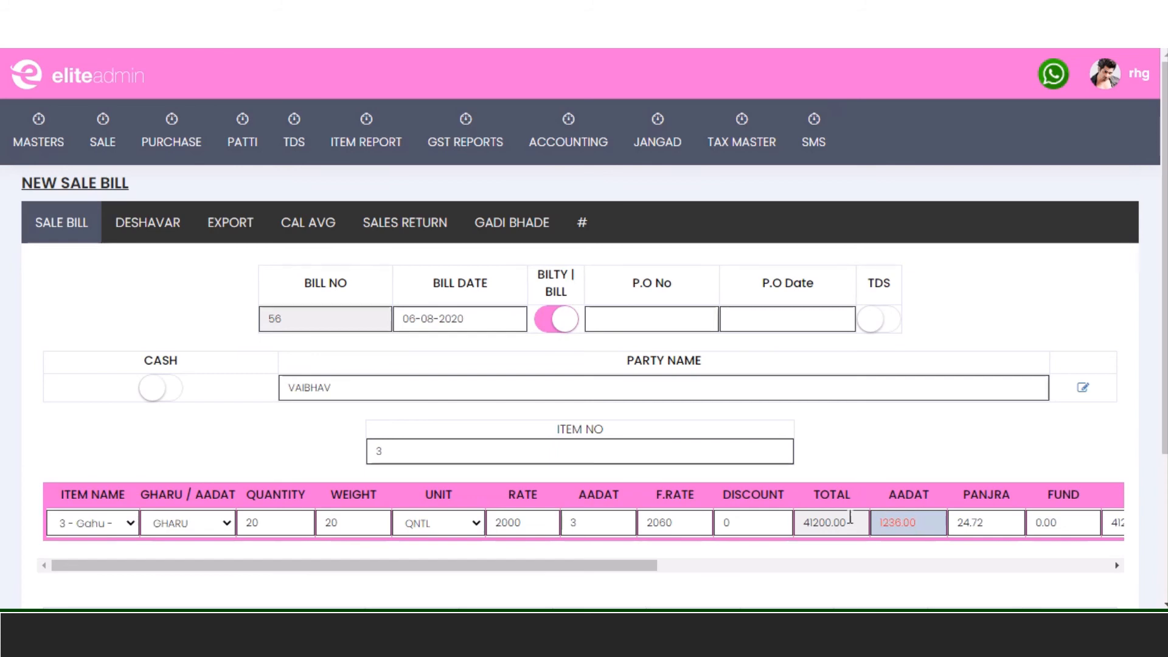
- Enter 0 for the Gahu line's Panjra, SES, Super and Hamali charges, leaving aadat at 1236.00
{"action": "left_click_drag", "start_coordinate": [626, 562], "coordinate": [1045, 561]}
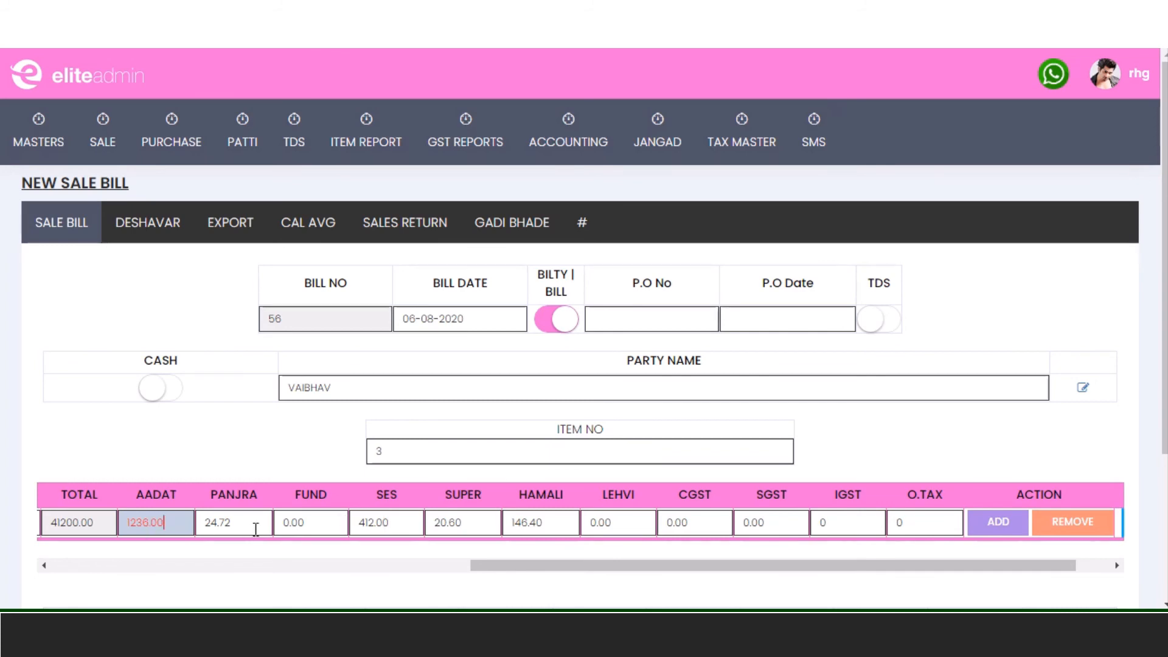
{"action": "key", "text": "Tab"}
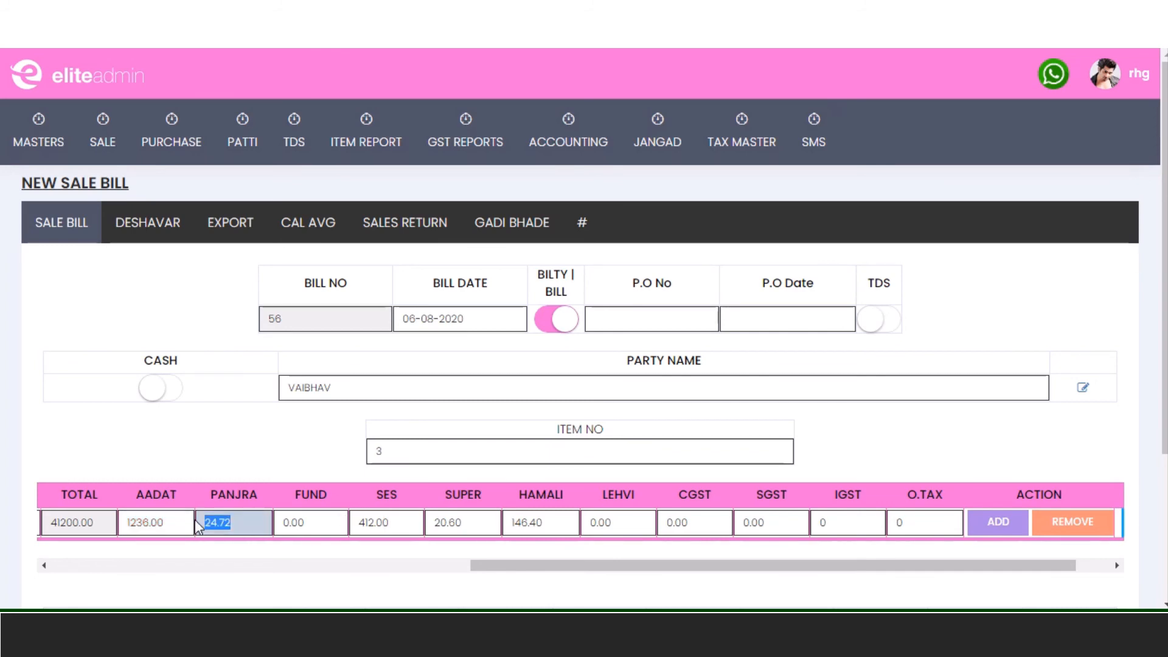
{"action": "type", "text": "0"}
{"action": "key", "text": "Tab"}
{"action": "key", "text": "Tab"}
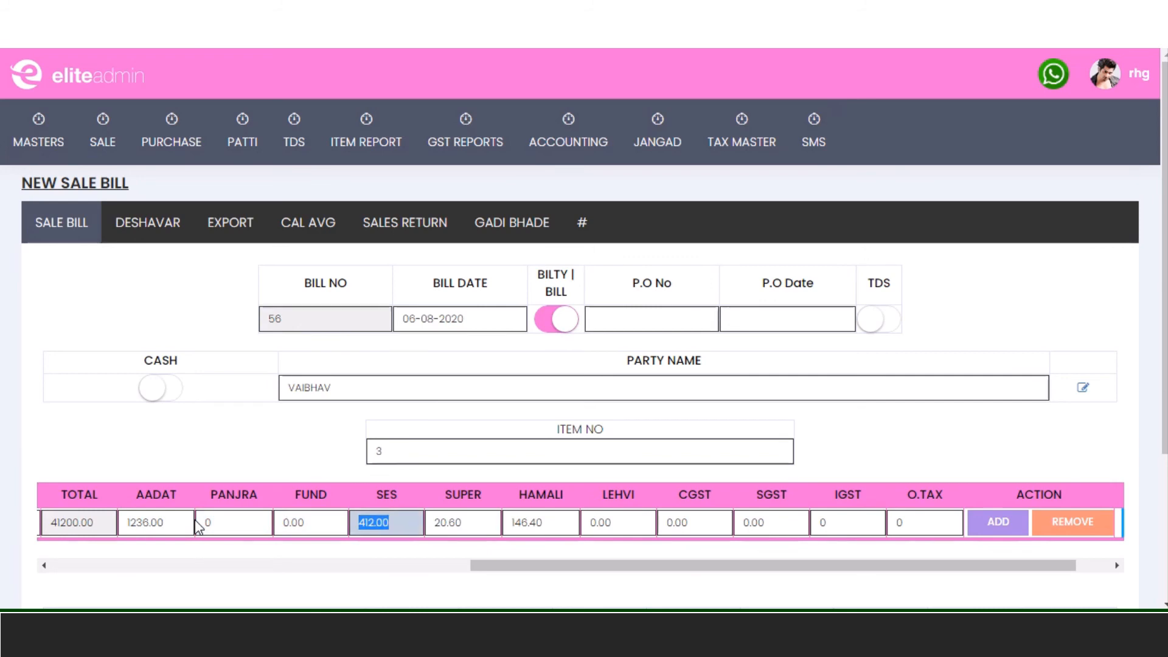
{"action": "type", "text": "0"}
{"action": "key", "text": "Tab"}
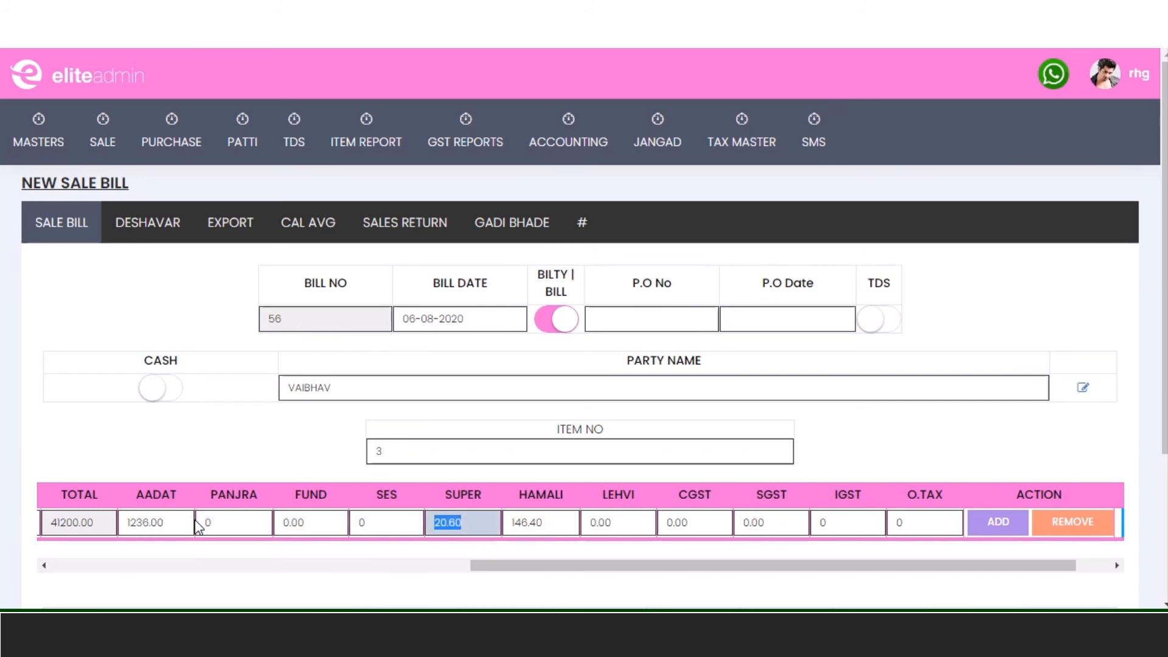
{"action": "type", "text": "0"}
{"action": "key", "text": "Tab"}
{"action": "type", "text": "0"}
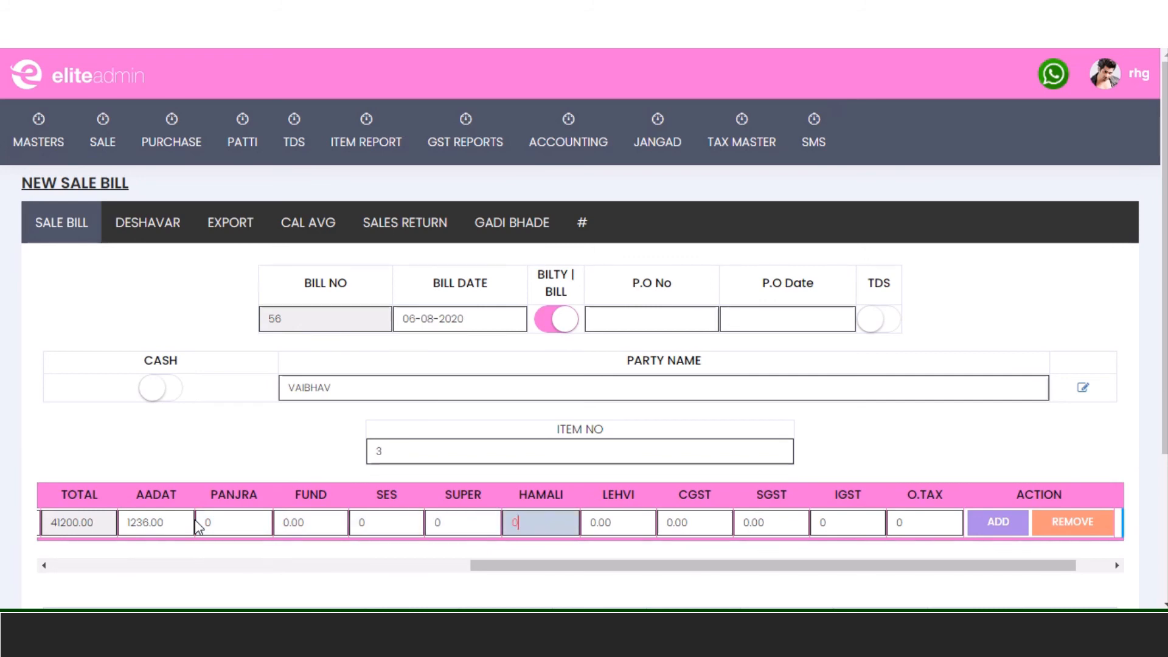
{"action": "key", "text": "Tab"}
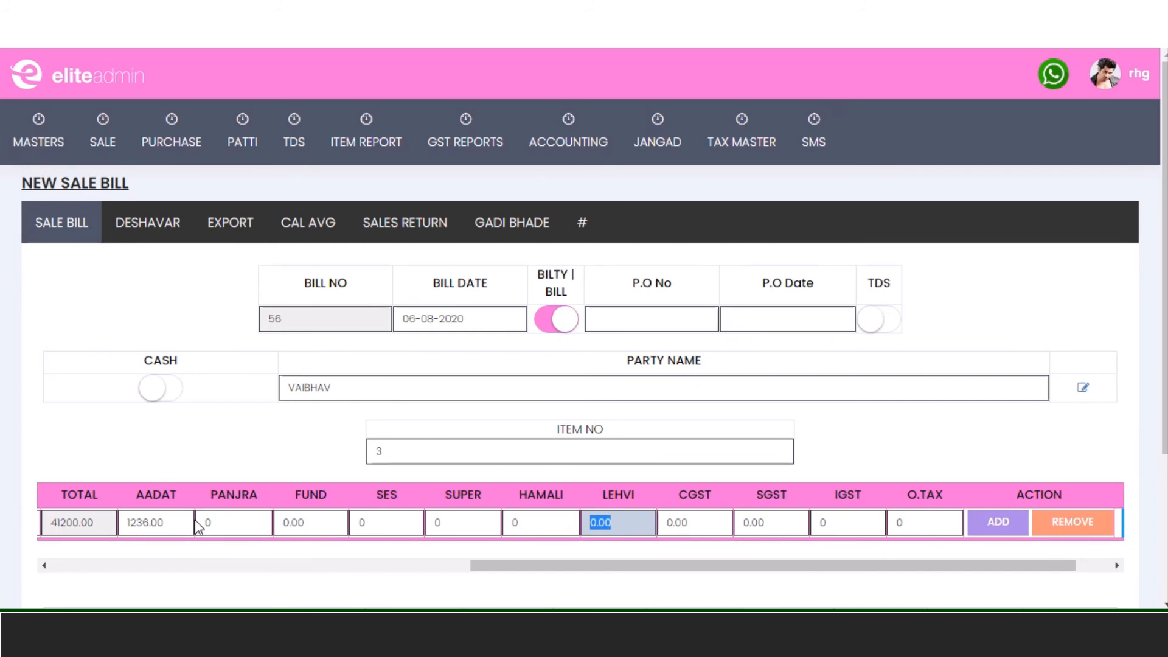
- Save sale bill 56 and dismiss the 'Record Inserted Successfully' alert, leaving blank bill 57
{"action": "key", "text": "Return"}
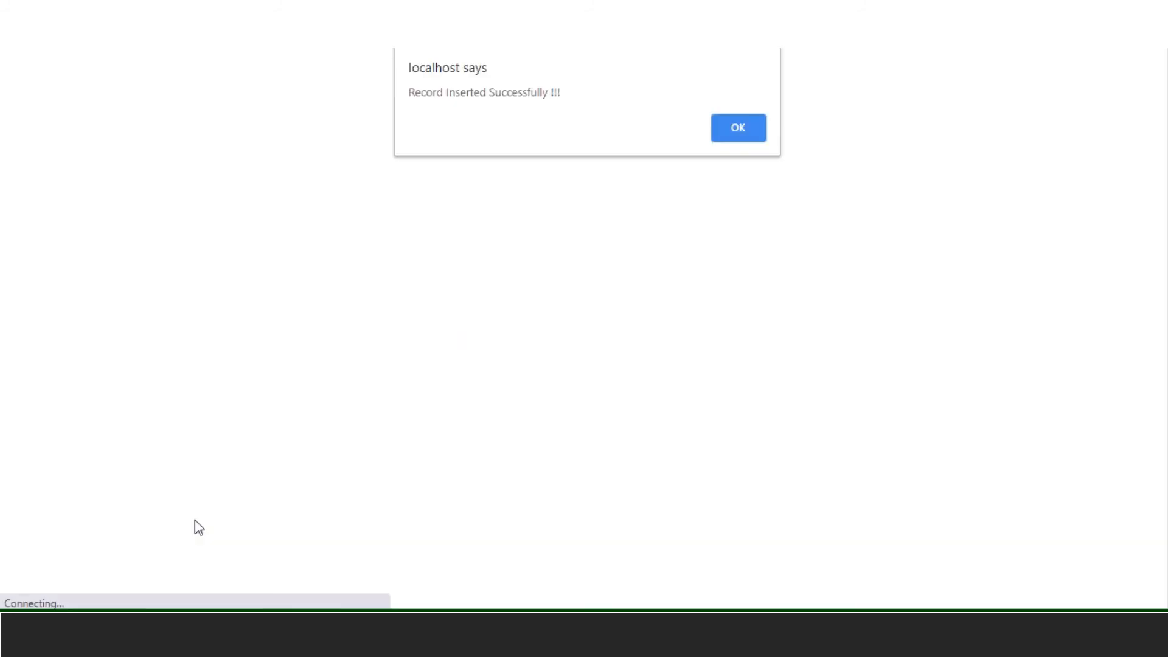
{"action": "left_click", "coordinate": [735, 134]}
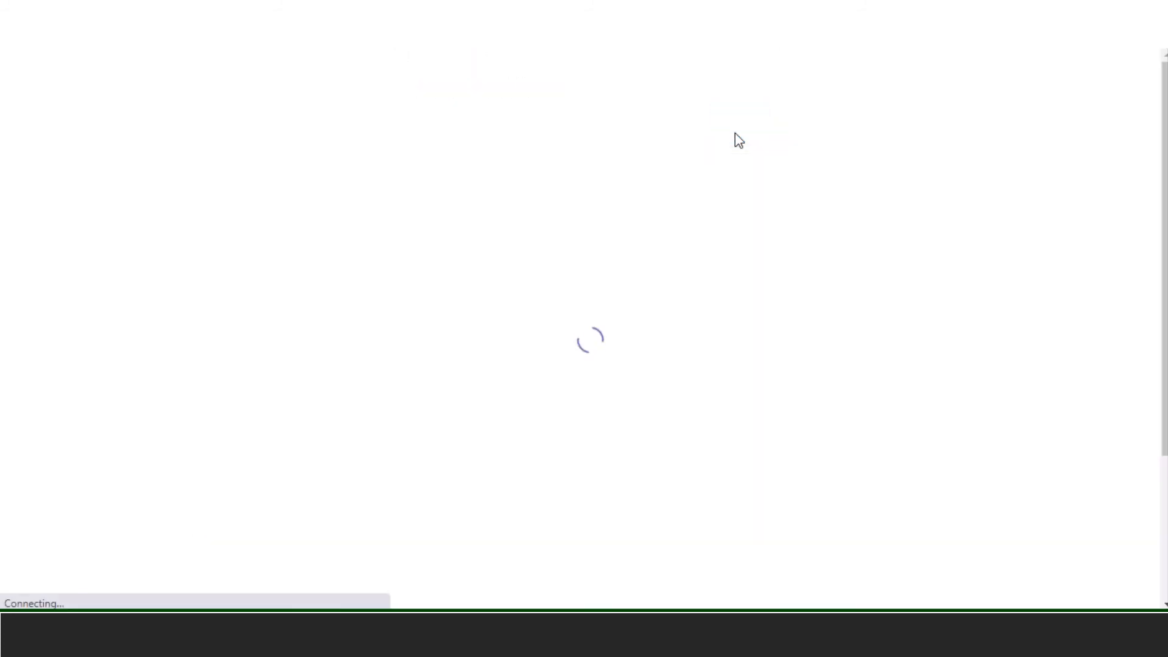
{"action": "mouse_move", "coordinate": [737, 142]}
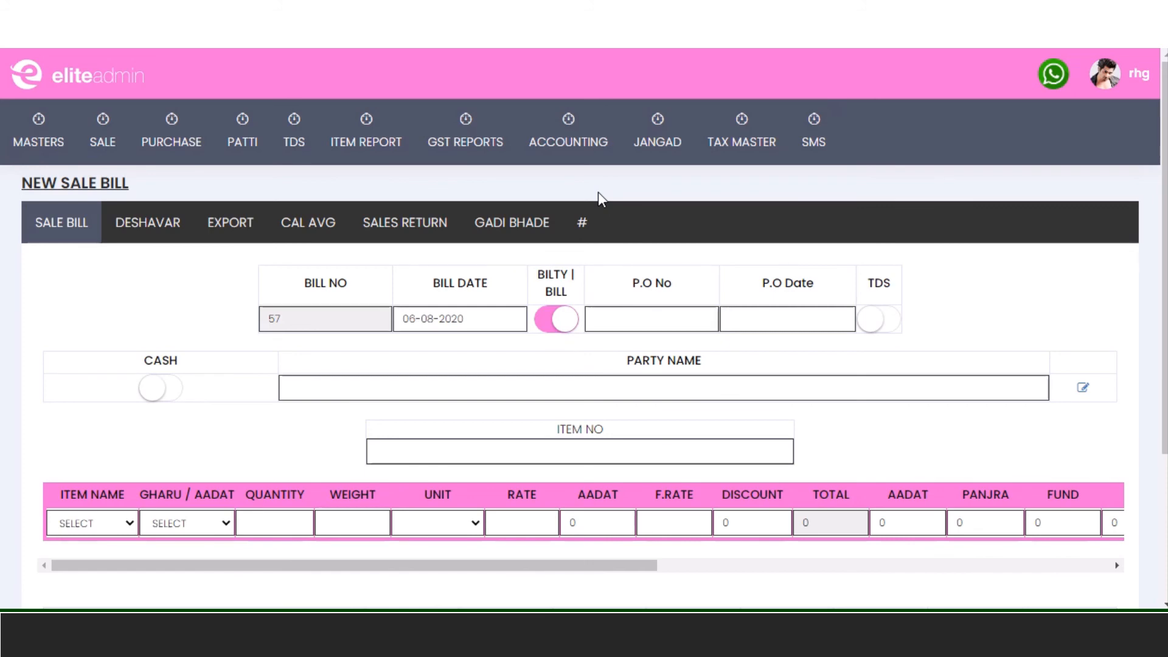
- Open the JANGAD ALL (E) report for 06-08-2020 from the Jangad menu
{"action": "left_click", "coordinate": [662, 159]}
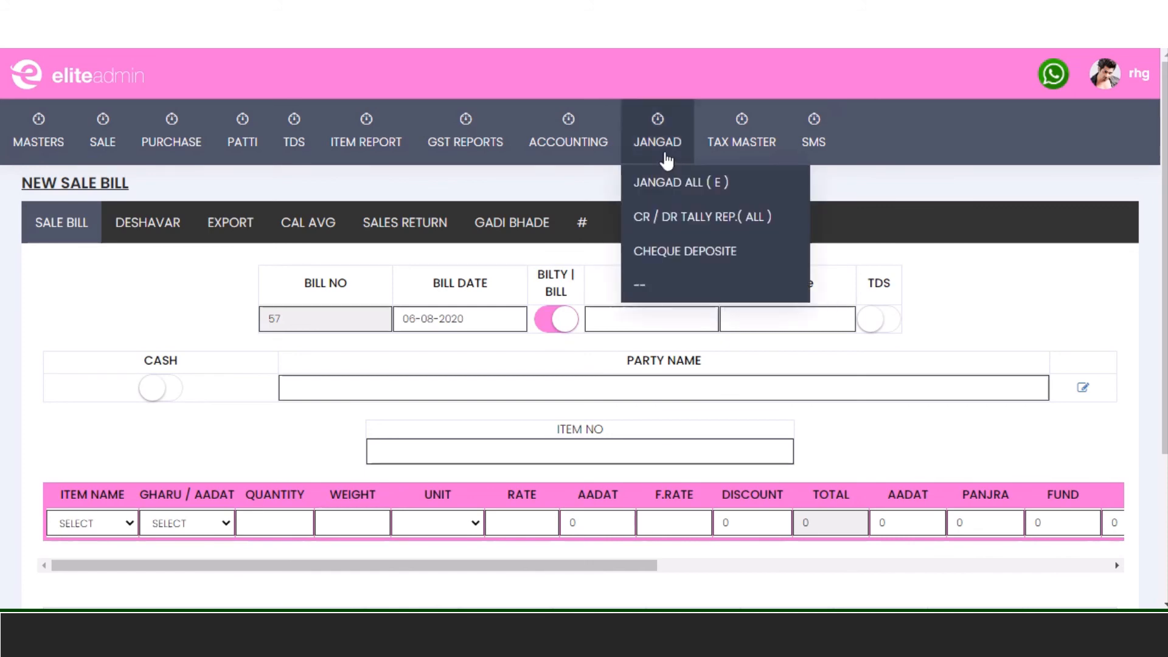
{"action": "left_click", "coordinate": [669, 192]}
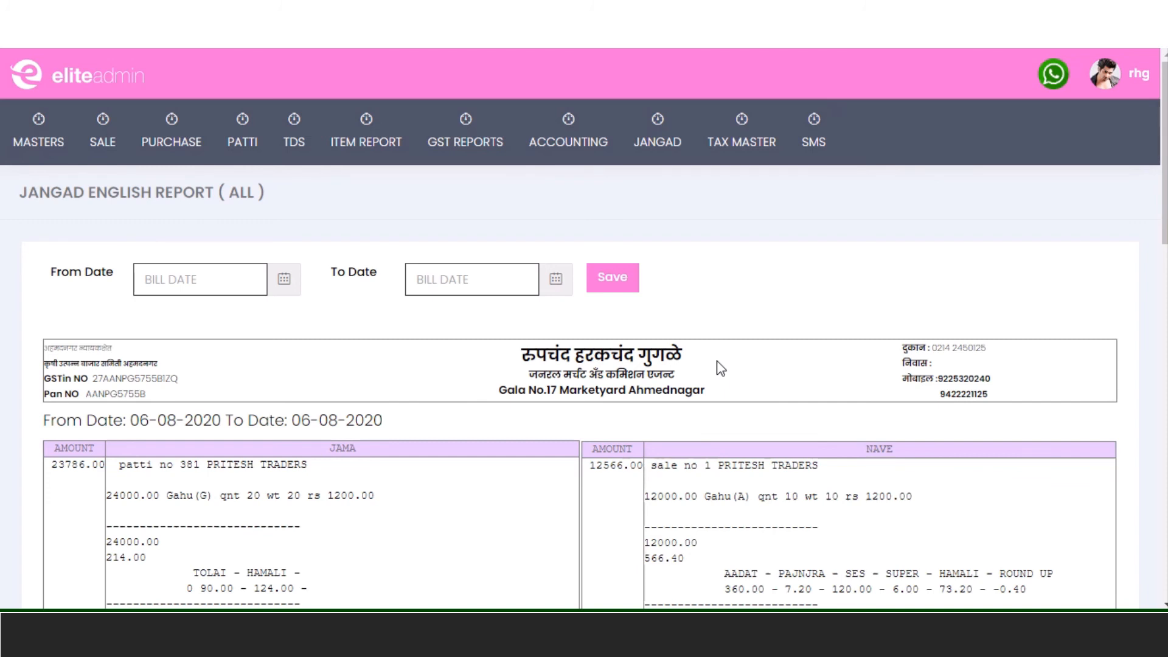
- Scroll through the Jangad report and highlight patti no 381's 24000.00 item amount
{"action": "scroll", "coordinate": [687, 359], "scroll_direction": "down", "scroll_amount": 5}
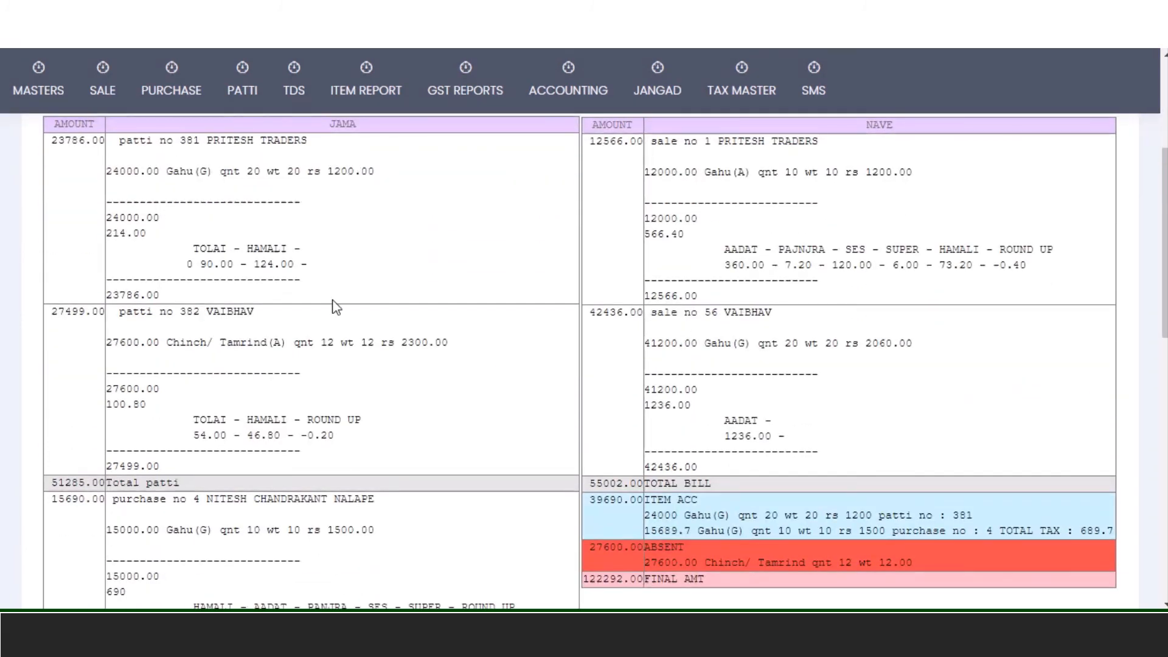
{"action": "mouse_move", "coordinate": [174, 91]}
{"action": "left_click_drag", "start_coordinate": [107, 217], "coordinate": [167, 225]}
- Highlight patti no 381's amount of 23786.00 in the Jangad report
{"action": "left_click", "coordinate": [55, 147]}
{"action": "left_click_drag", "start_coordinate": [54, 147], "coordinate": [108, 147]}
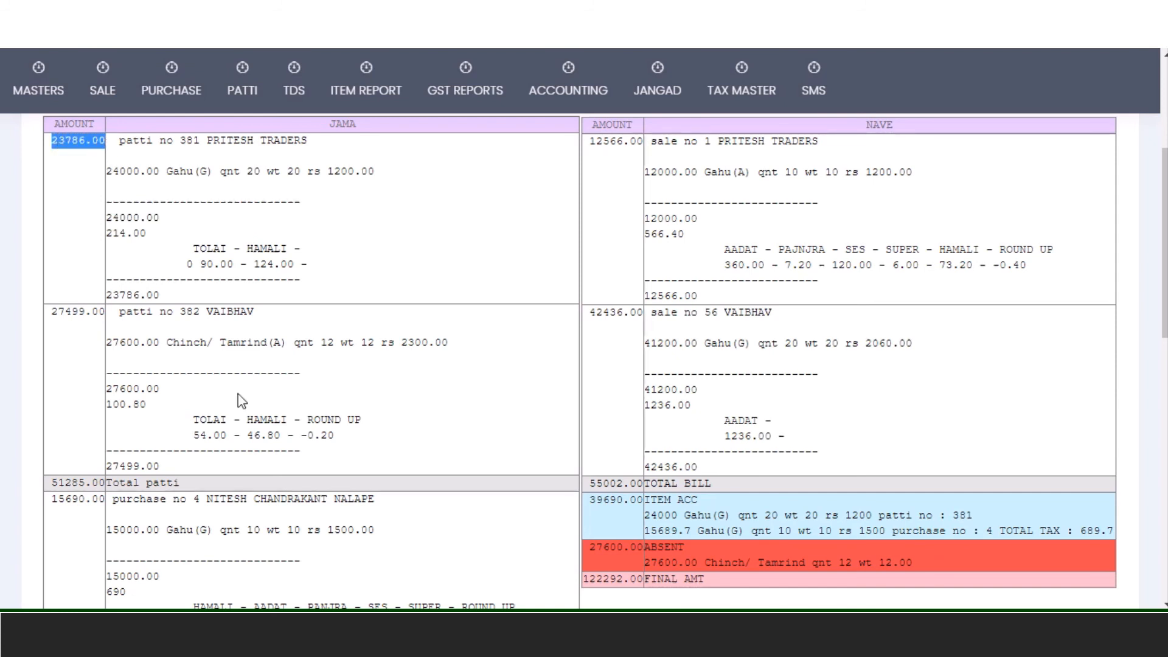
{"action": "scroll", "coordinate": [231, 392], "scroll_direction": "down", "scroll_amount": 1}
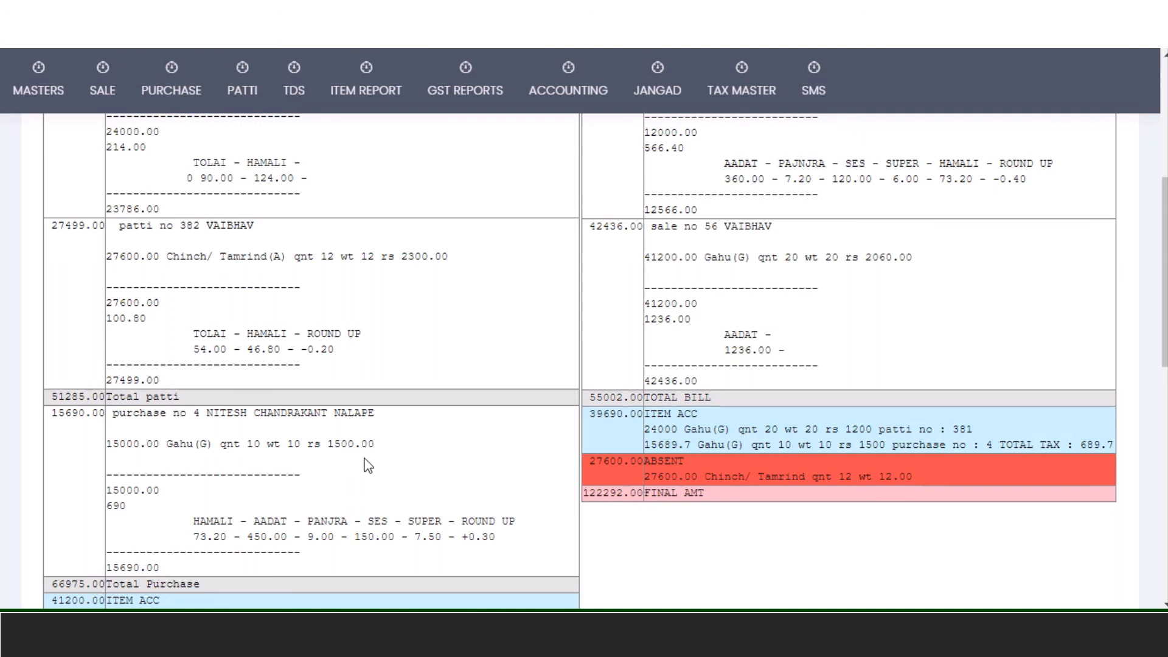
- Highlight purchase no 4's 15000.00 item amount, 690 charges and 15690.00 total
{"action": "left_click_drag", "start_coordinate": [108, 488], "coordinate": [163, 496]}
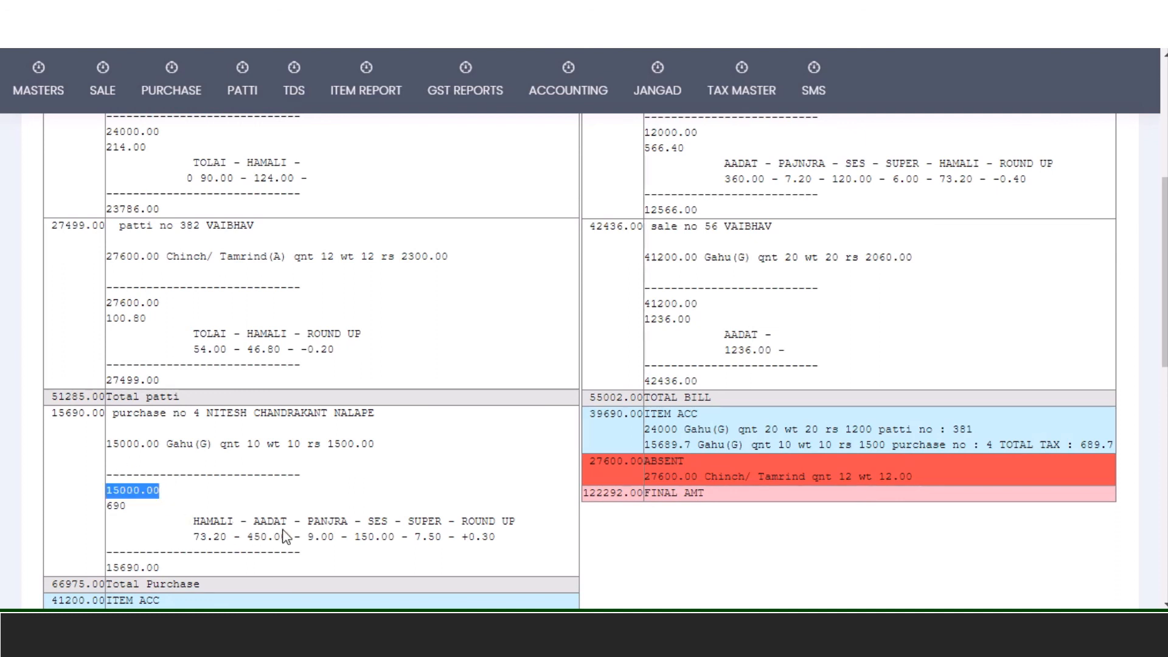
{"action": "left_click", "coordinate": [504, 539]}
{"action": "left_click_drag", "start_coordinate": [504, 540], "coordinate": [196, 540]}
{"action": "left_click_drag", "start_coordinate": [129, 508], "coordinate": [103, 514]}
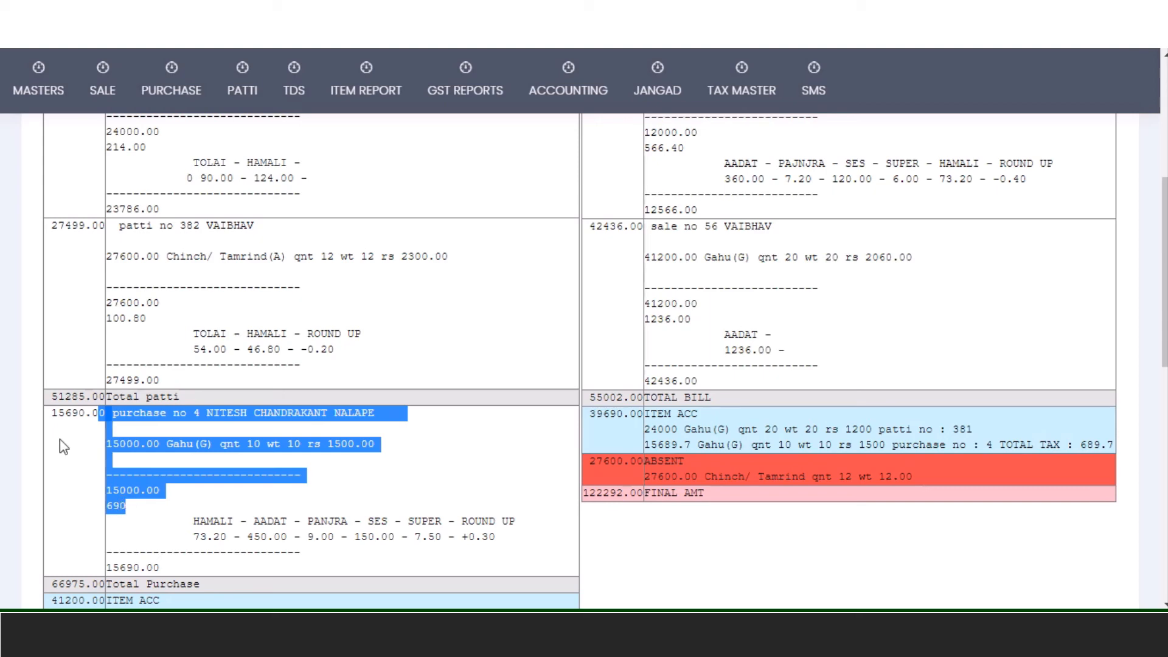
{"action": "left_click_drag", "start_coordinate": [53, 414], "coordinate": [91, 414]}
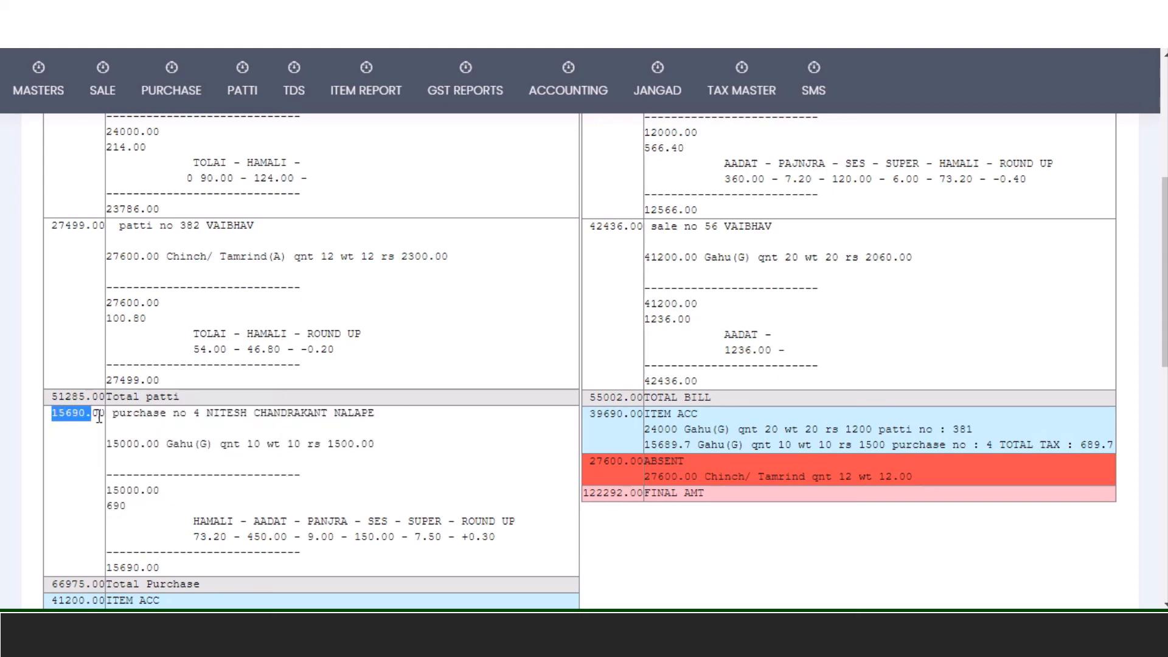
{"action": "scroll", "coordinate": [183, 469], "scroll_direction": "up", "scroll_amount": 5}
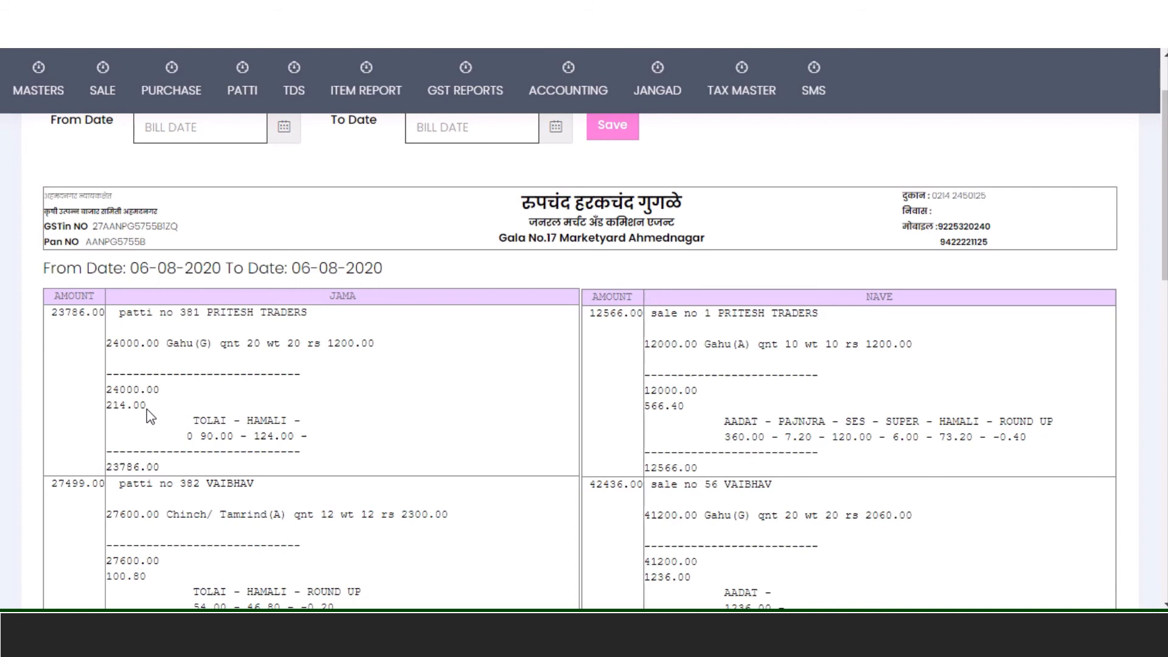
- Highlight patti no 381's Jama details and its 23786.00 amount at the report's top
{"action": "left_click_drag", "start_coordinate": [147, 409], "coordinate": [110, 420]}
{"action": "left_click", "coordinate": [56, 317]}
{"action": "left_click_drag", "start_coordinate": [93, 322], "coordinate": [105, 323]}
- Highlight the left ITEM ACC entry of 41200.00 for sale no 56 and the right 39690.00 row
{"action": "scroll", "coordinate": [174, 404], "scroll_direction": "down", "scroll_amount": 7}
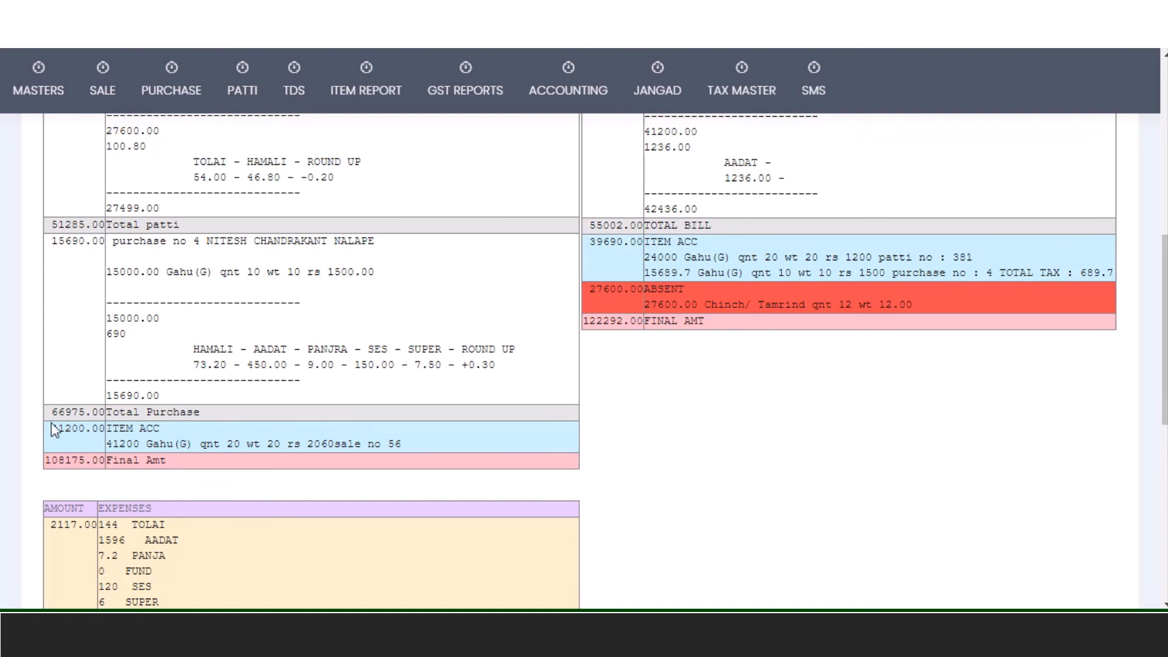
{"action": "left_click_drag", "start_coordinate": [52, 428], "coordinate": [91, 429]}
{"action": "left_click_drag", "start_coordinate": [220, 443], "coordinate": [293, 443]}
{"action": "left_click_drag", "start_coordinate": [57, 428], "coordinate": [415, 443]}
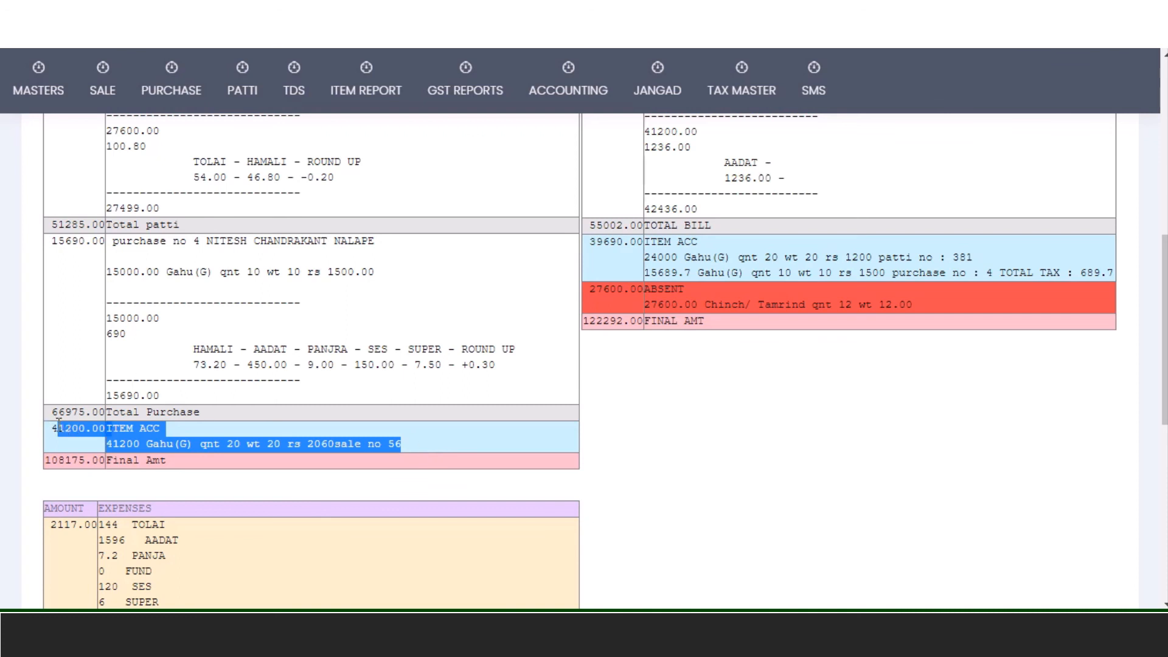
{"action": "left_click_drag", "start_coordinate": [53, 428], "coordinate": [436, 451]}
{"action": "left_click_drag", "start_coordinate": [590, 242], "coordinate": [1098, 273]}
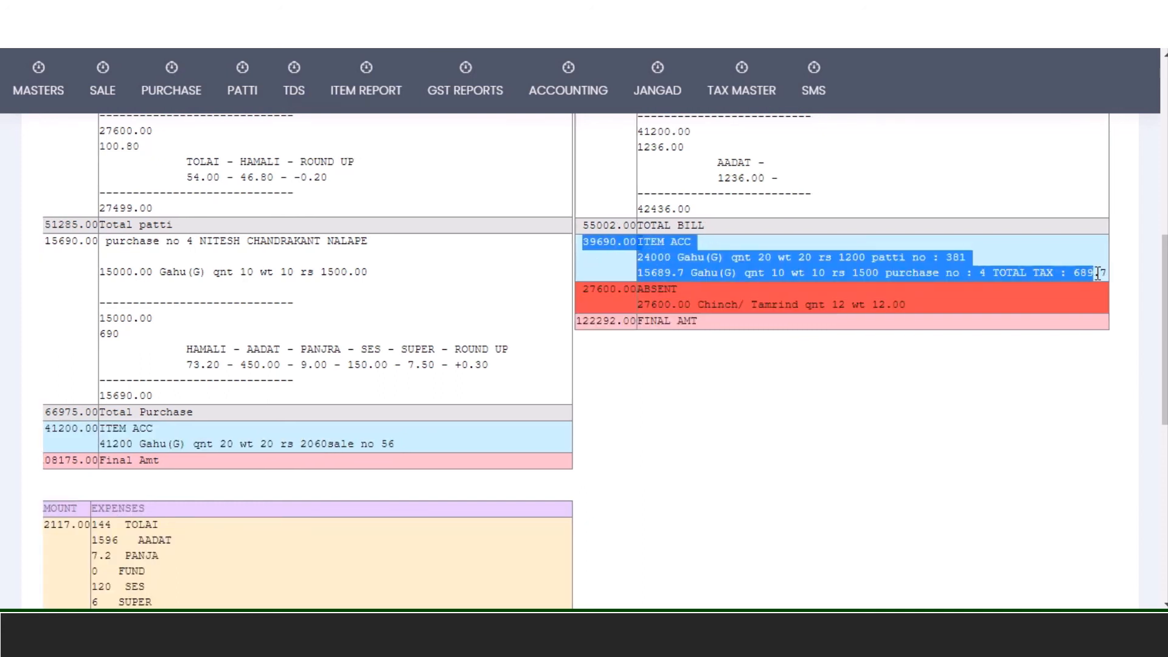
{"action": "left_click", "coordinate": [870, 239]}
{"action": "left_click_drag", "start_coordinate": [677, 258], "coordinate": [741, 263]}
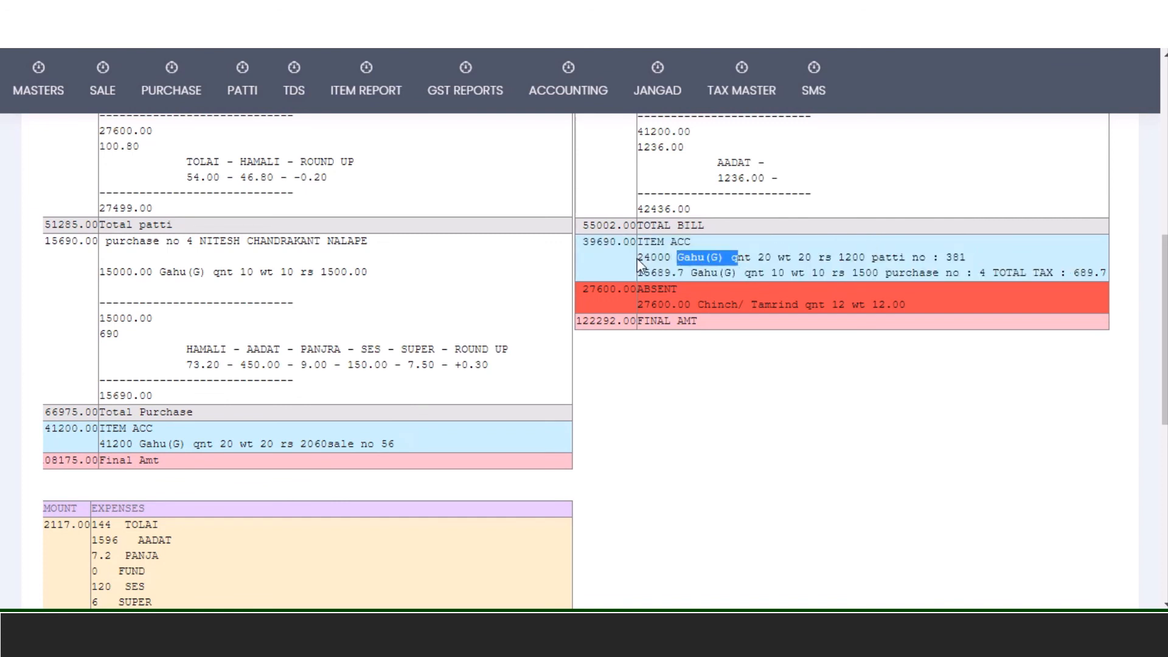
{"action": "left_click_drag", "start_coordinate": [636, 259], "coordinate": [673, 261]}
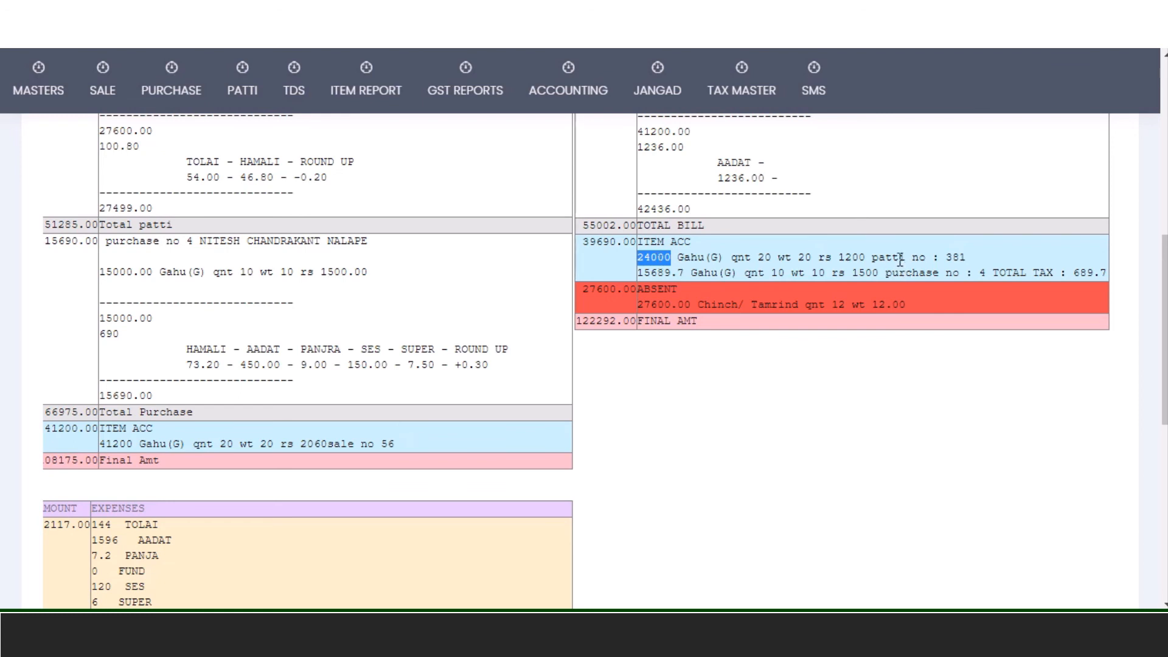
{"action": "left_click_drag", "start_coordinate": [873, 257], "coordinate": [969, 258]}
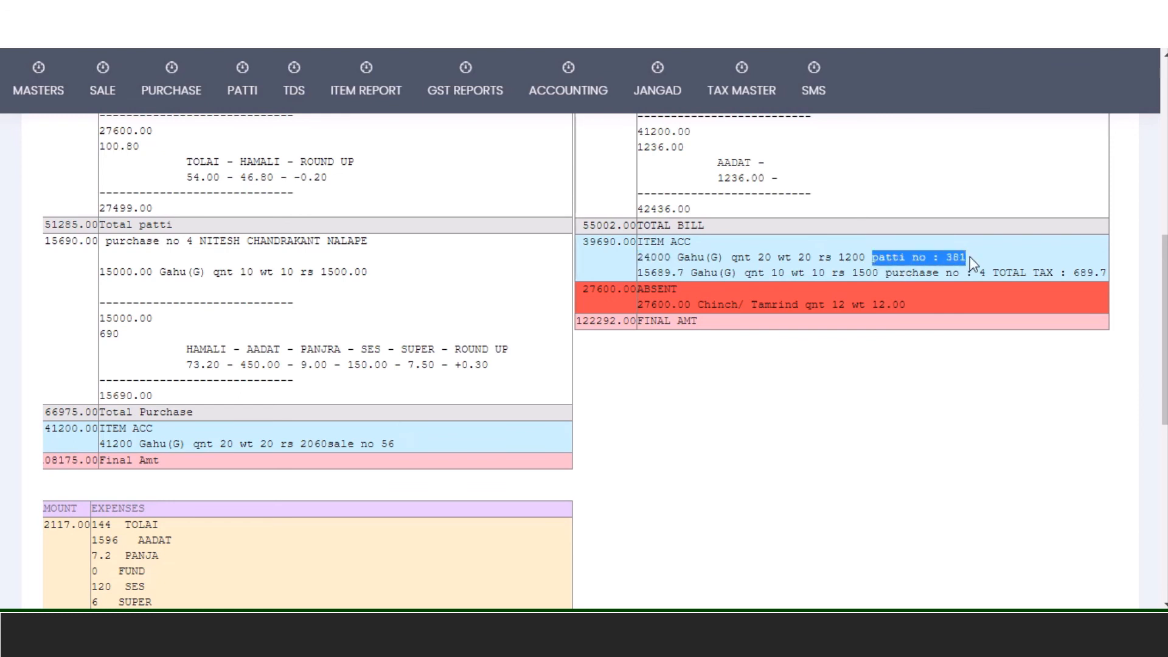
{"action": "left_click_drag", "start_coordinate": [880, 272], "coordinate": [999, 274]}
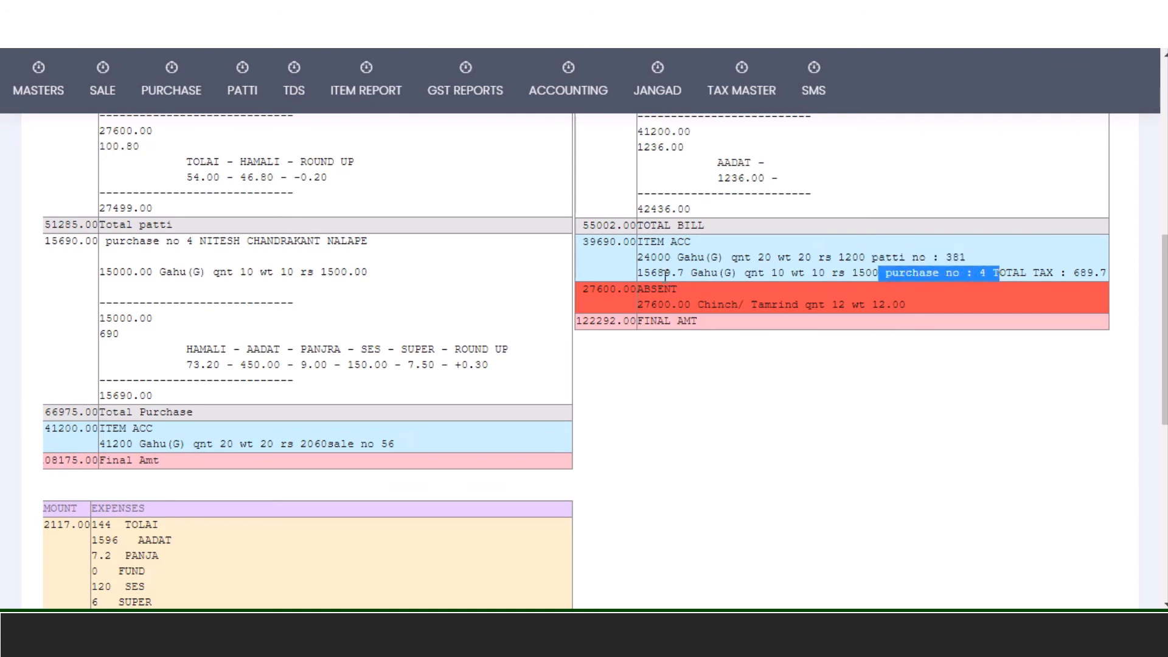
{"action": "left_click_drag", "start_coordinate": [581, 242], "coordinate": [625, 242]}
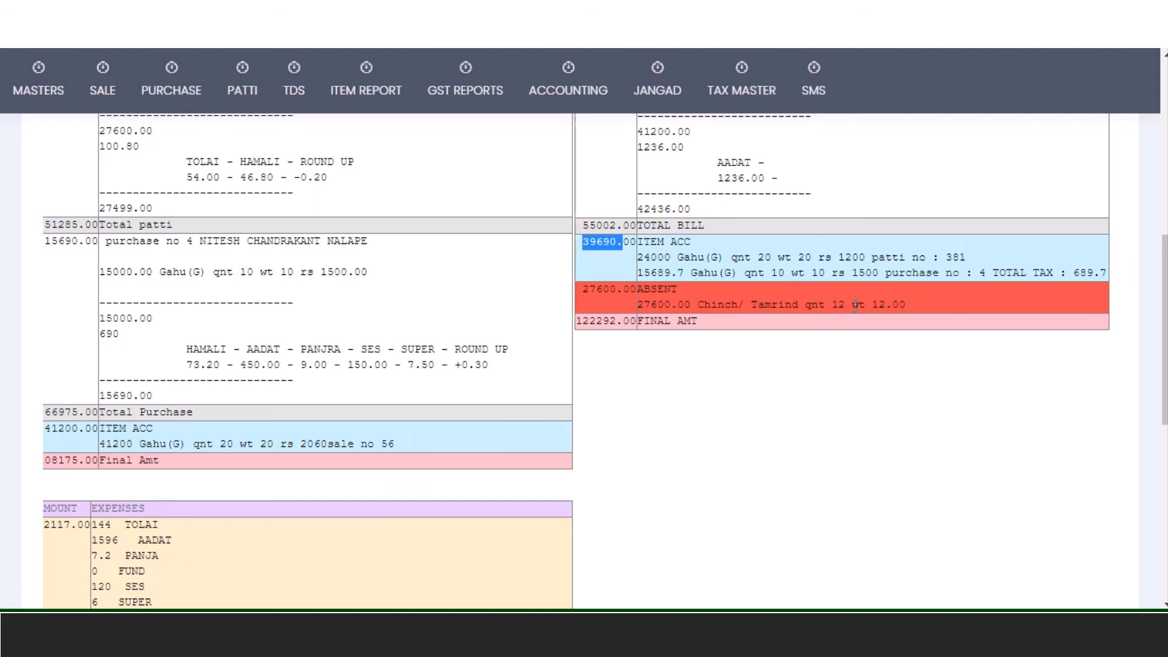
{"action": "left_click_drag", "start_coordinate": [850, 304], "coordinate": [826, 304]}
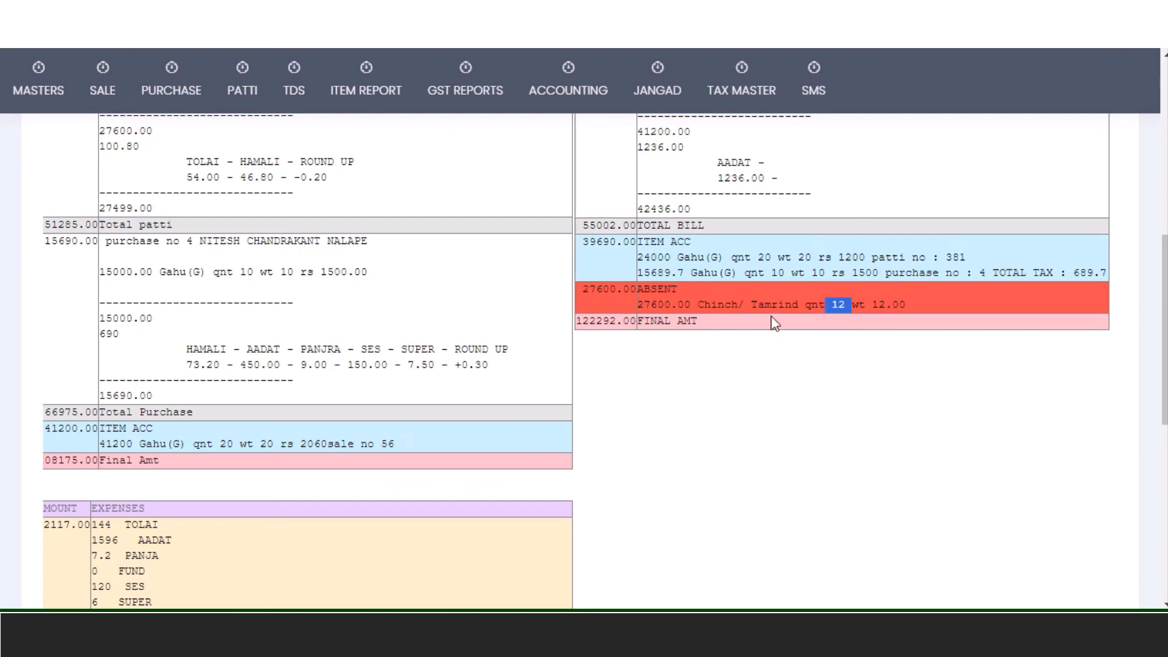
{"action": "scroll", "coordinate": [154, 275], "scroll_direction": "up", "scroll_amount": 3}
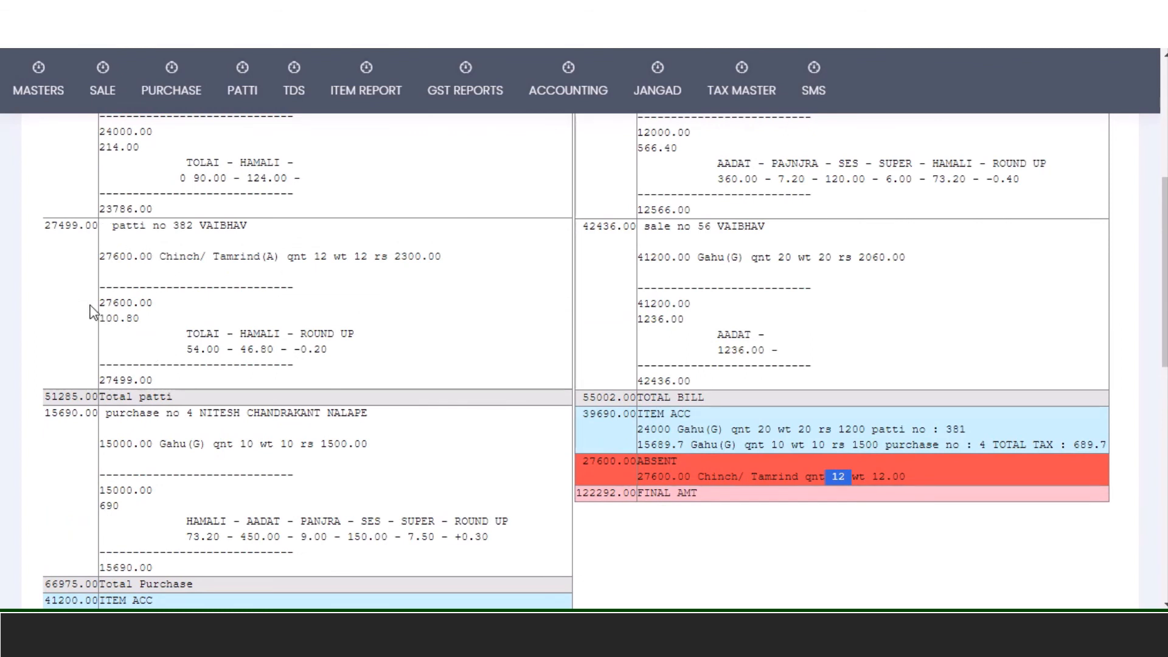
{"action": "left_click_drag", "start_coordinate": [99, 302], "coordinate": [149, 306]}
{"action": "left_click_drag", "start_coordinate": [99, 256], "coordinate": [457, 259]}
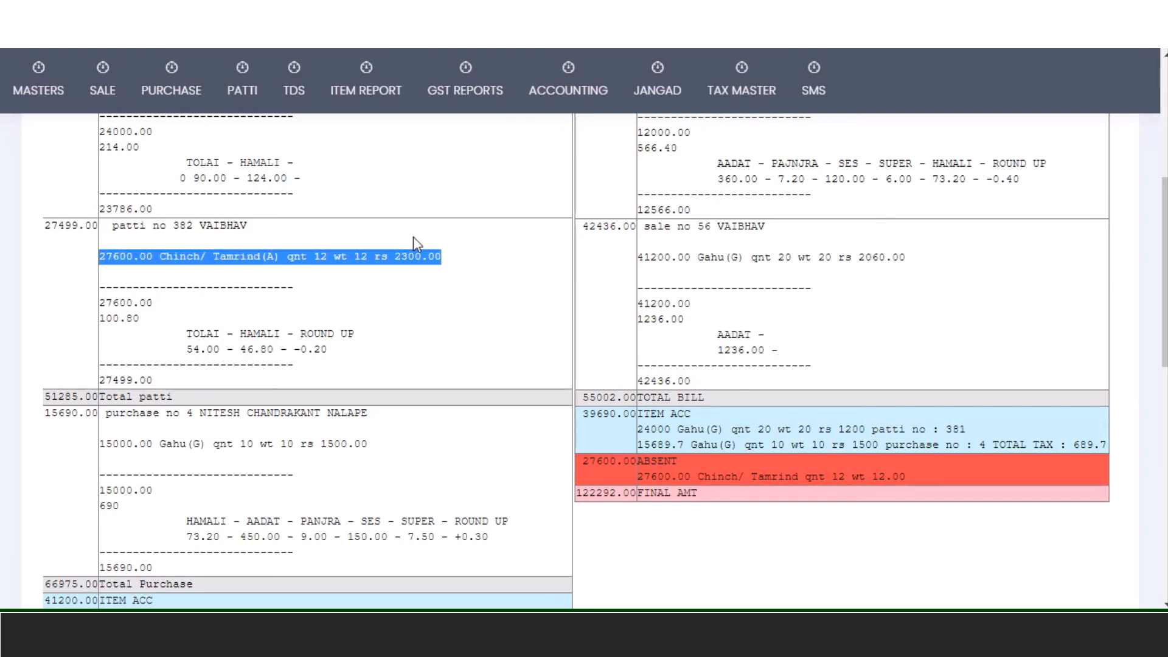
{"action": "left_click", "coordinate": [271, 264]}
{"action": "double_click", "coordinate": [270, 257]}
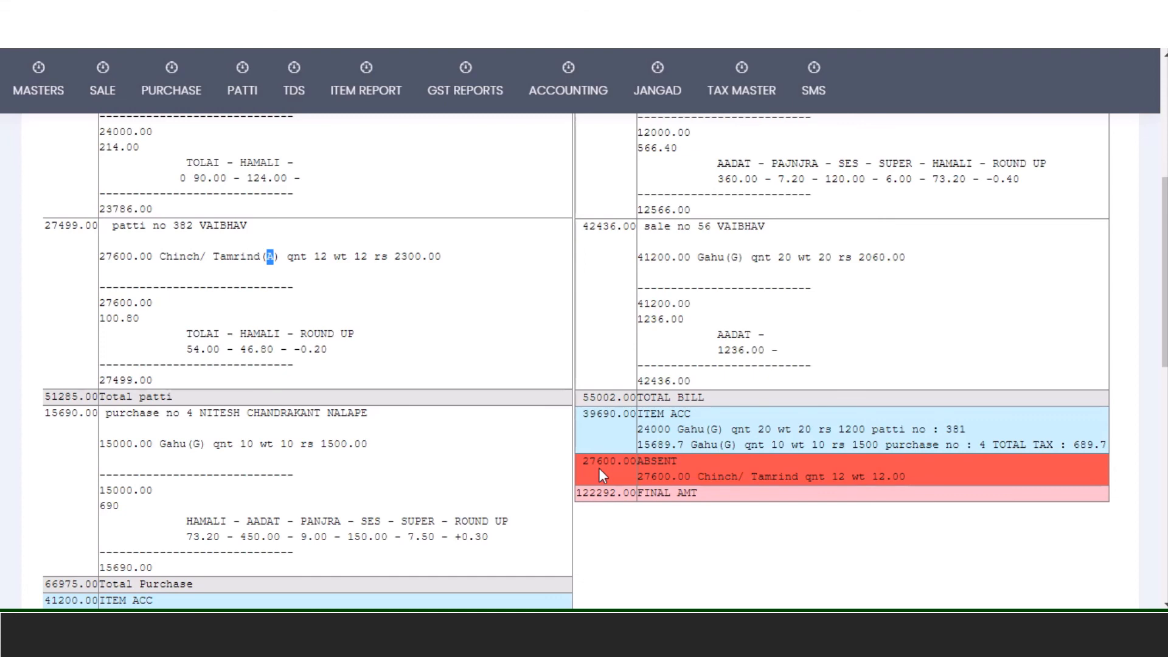
{"action": "scroll", "coordinate": [598, 468], "scroll_direction": "down", "scroll_amount": 3}
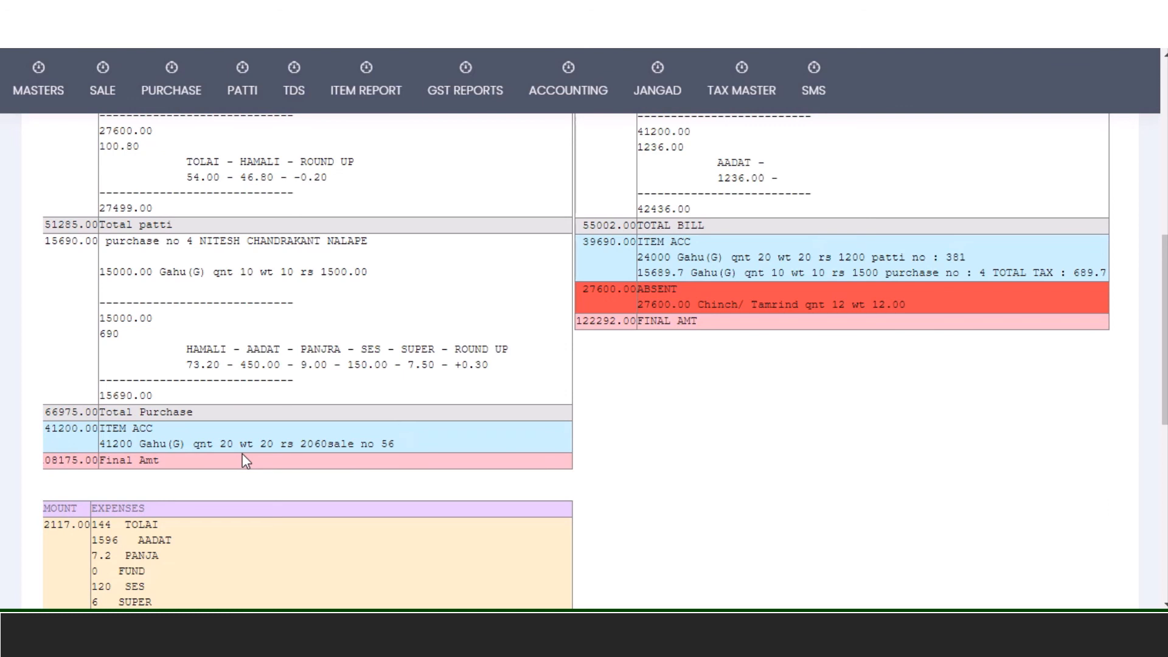
- Compare patti total 108175.00, final amount 110292 and Nave final 122292.00, highlighting the 12000.00 difference
{"action": "scroll", "coordinate": [242, 453], "scroll_direction": "down", "scroll_amount": 4}
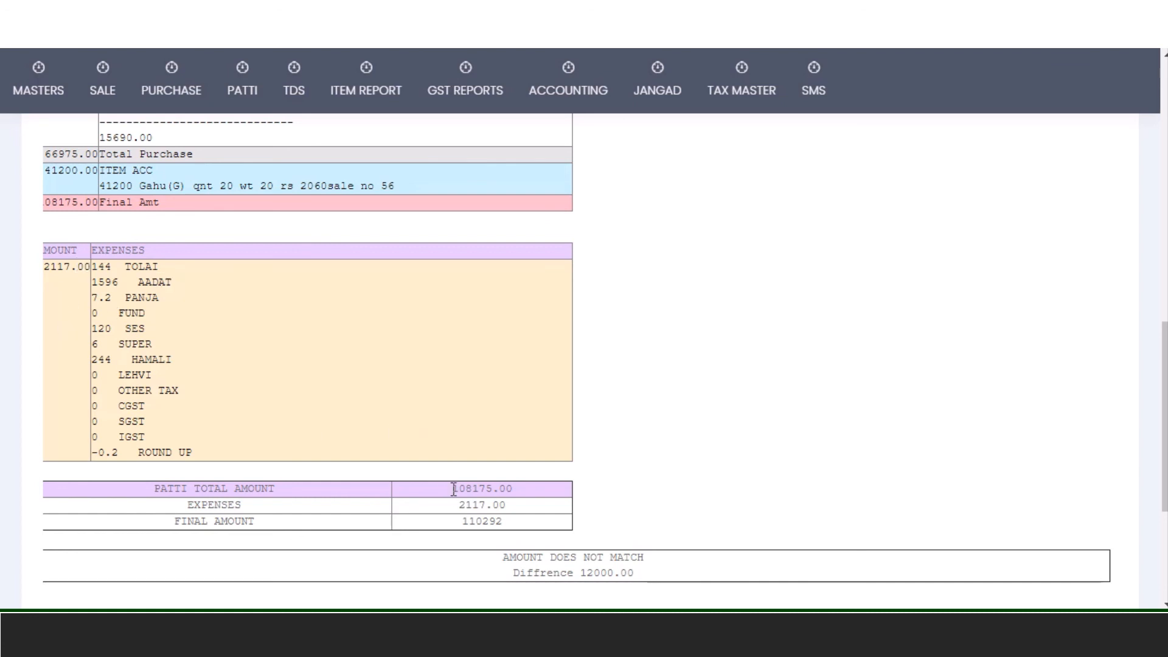
{"action": "left_click_drag", "start_coordinate": [453, 488], "coordinate": [519, 494]}
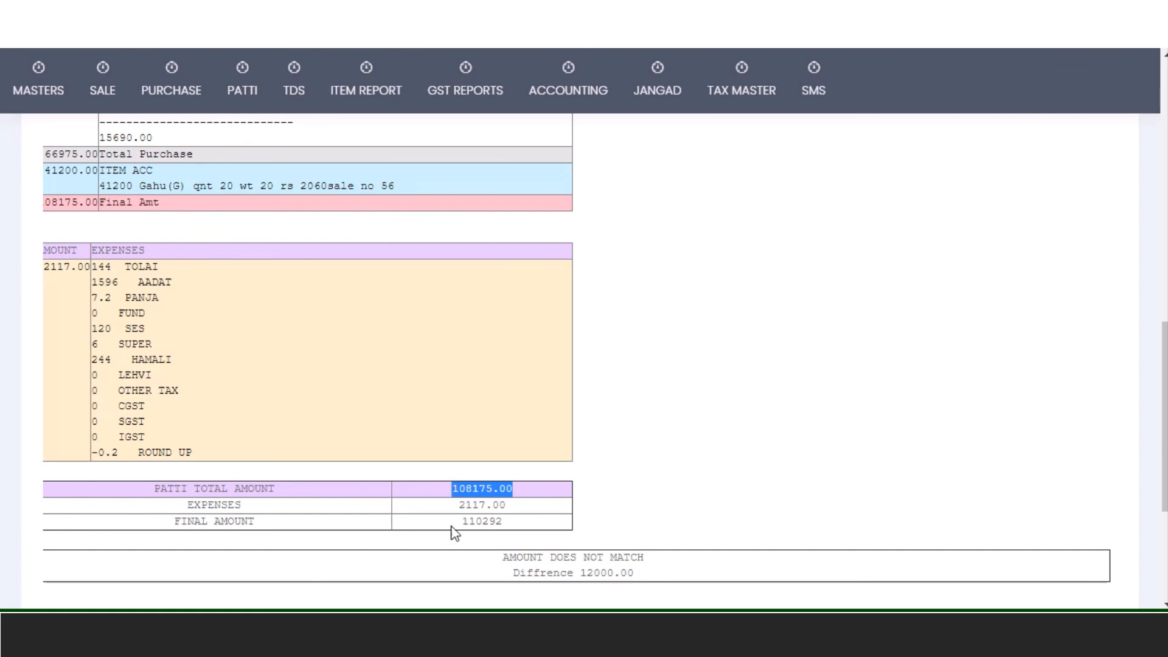
{"action": "left_click_drag", "start_coordinate": [461, 521], "coordinate": [511, 531]}
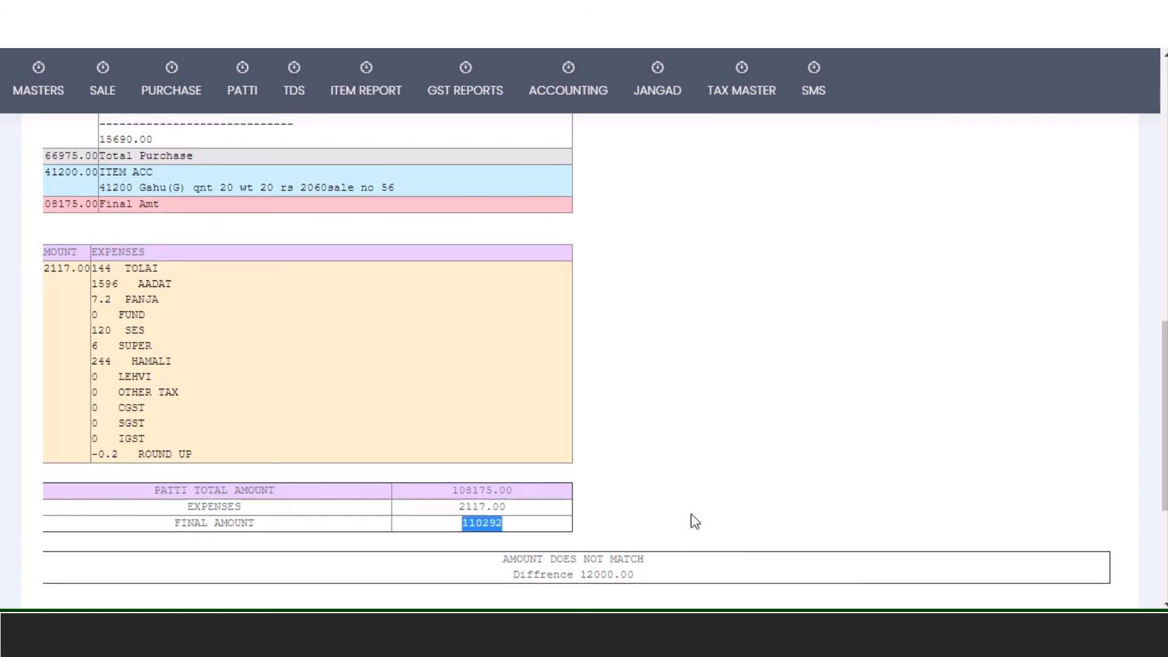
{"action": "scroll", "coordinate": [693, 520], "scroll_direction": "up", "scroll_amount": 2}
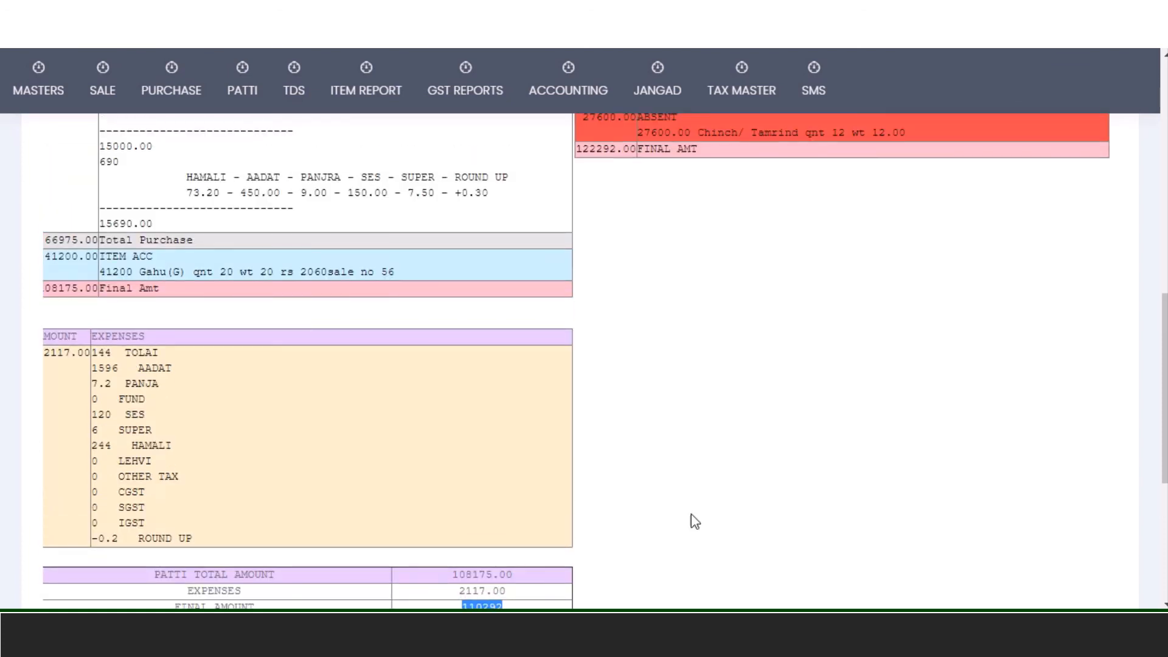
{"action": "left_click_drag", "start_coordinate": [581, 149], "coordinate": [628, 157]}
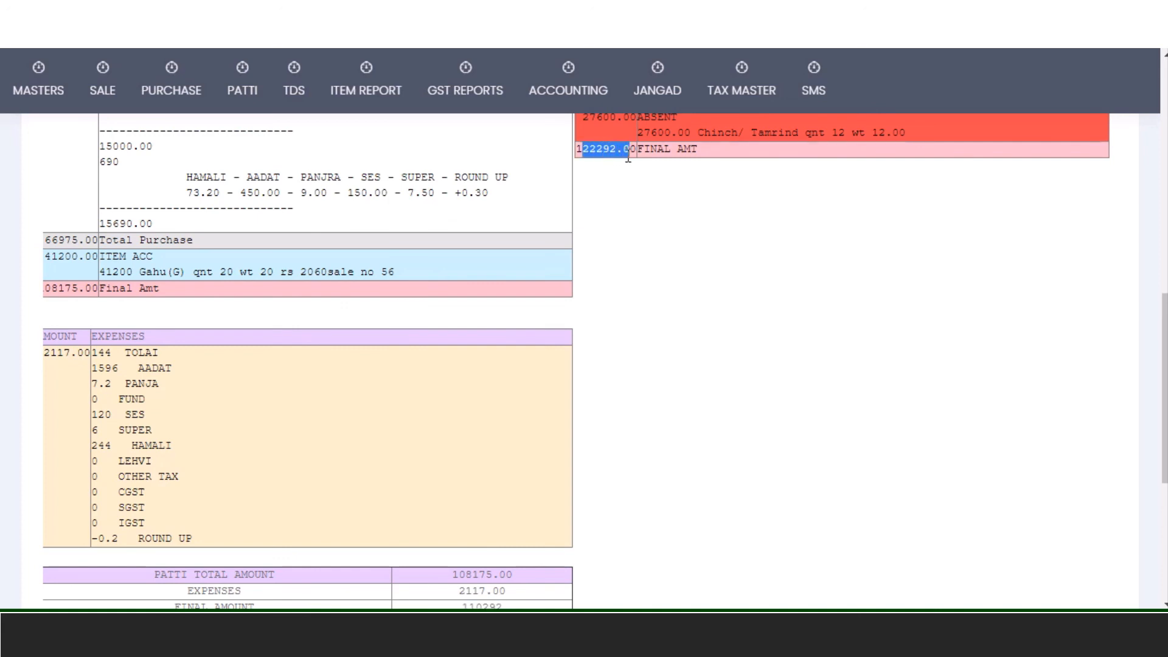
{"action": "scroll", "coordinate": [627, 182], "scroll_direction": "down", "scroll_amount": 4}
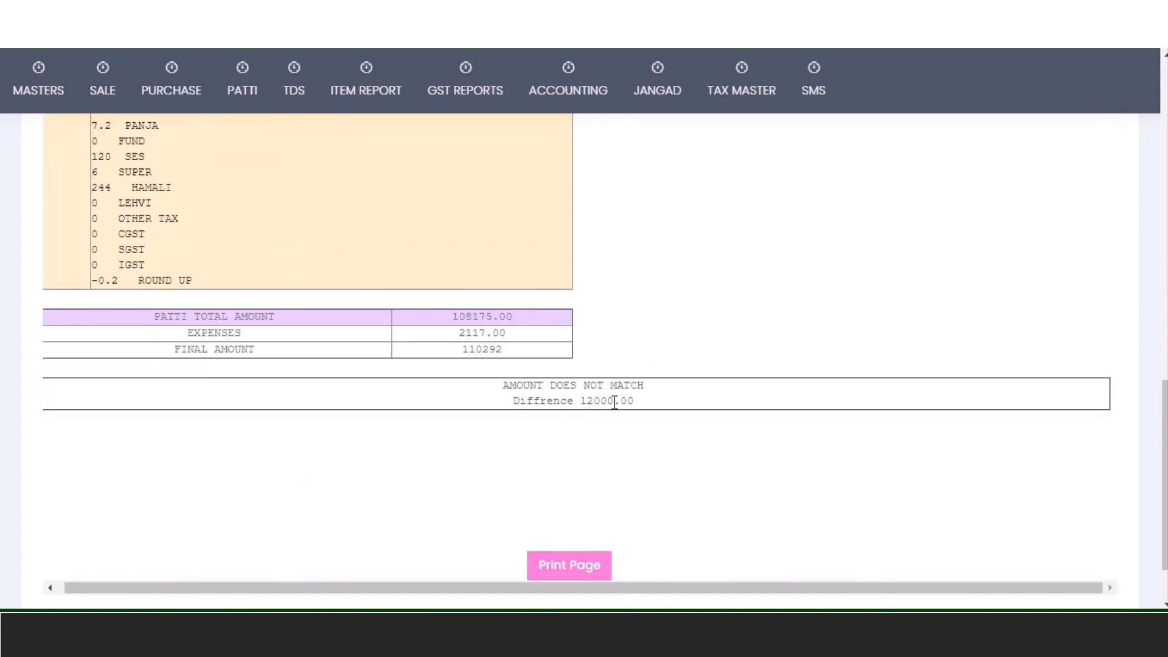
{"action": "left_click_drag", "start_coordinate": [578, 402], "coordinate": [650, 416]}
{"action": "mouse_move", "coordinate": [661, 102]}
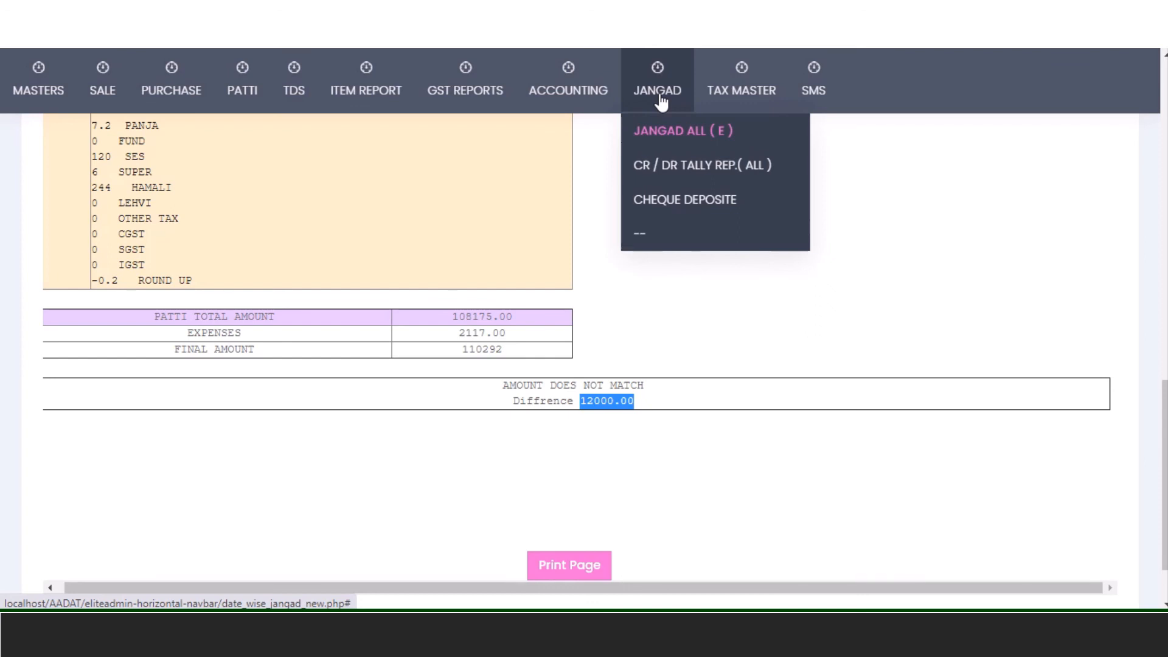
- Open the CR / DR Tally Month Wise Report and highlight the Jun - 2020 difference of 0.36
{"action": "left_click", "coordinate": [683, 177]}
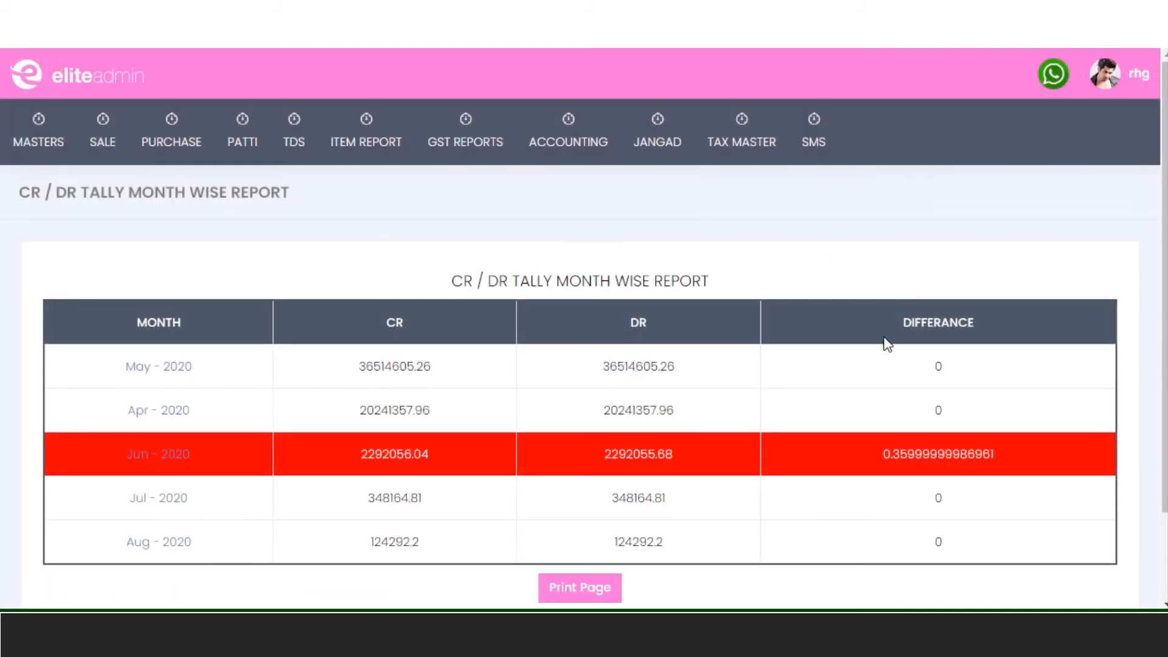
{"action": "scroll", "coordinate": [889, 396], "scroll_direction": "down", "scroll_amount": 2}
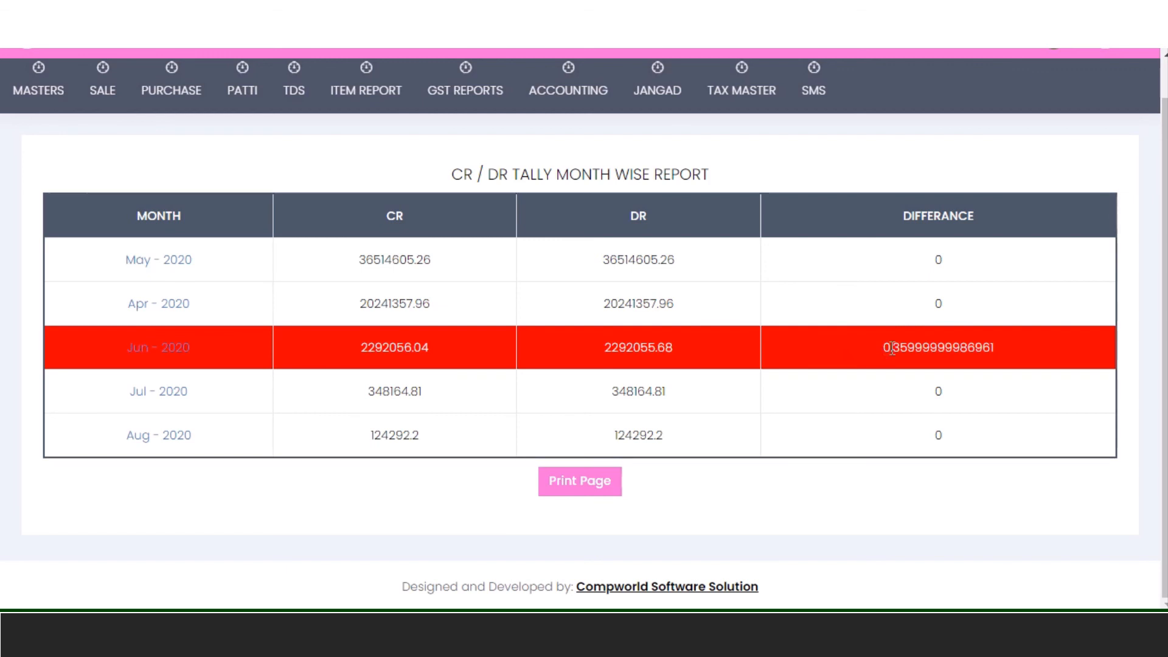
{"action": "left_click_drag", "start_coordinate": [891, 349], "coordinate": [916, 351]}
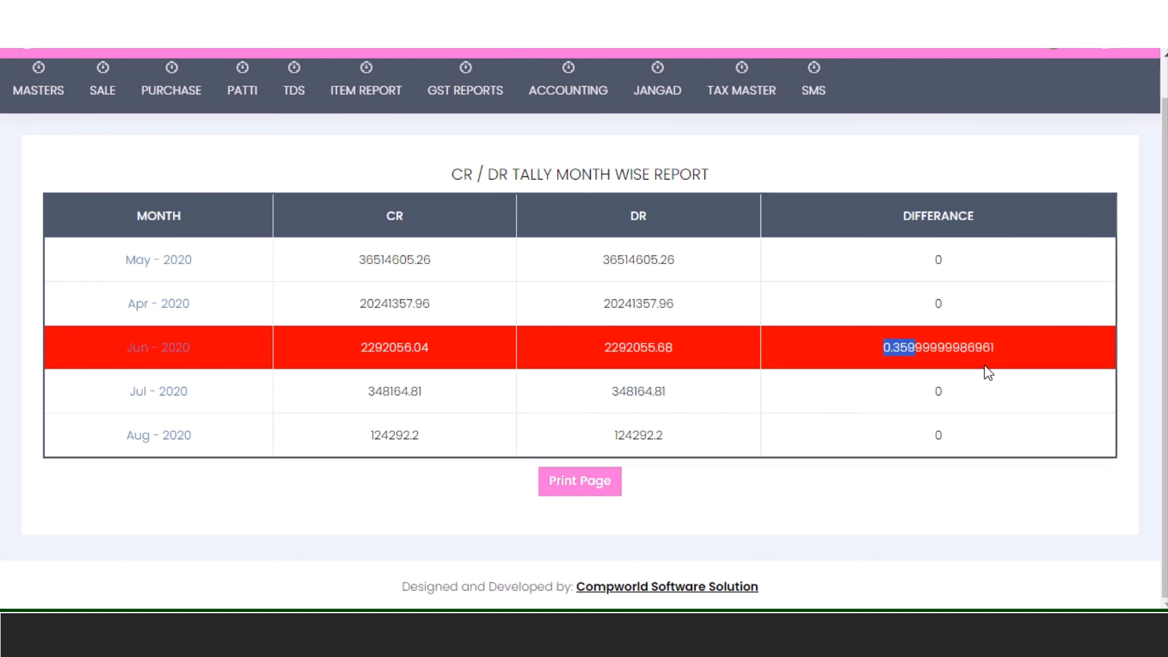
- Drill into Jun - 2020's day-wise CR/DR tally and scroll down to the mismatched 27-06-2020 row
{"action": "left_click", "coordinate": [171, 356]}
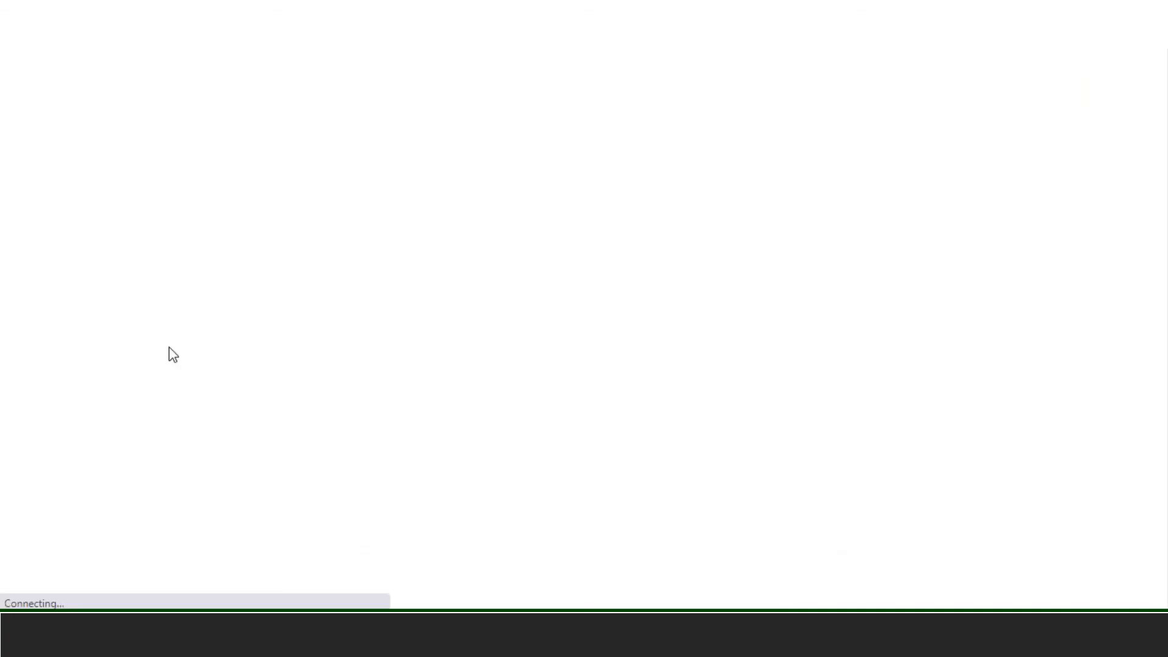
{"action": "scroll", "coordinate": [450, 374], "scroll_direction": "down", "scroll_amount": 4}
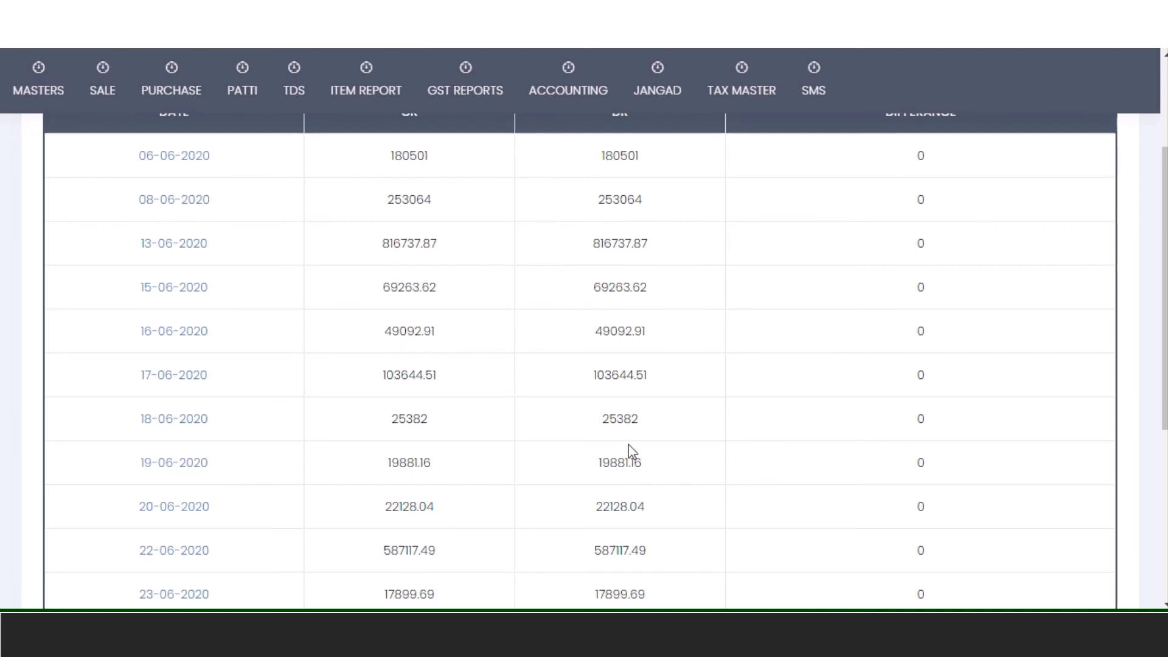
{"action": "scroll", "coordinate": [630, 451], "scroll_direction": "down", "scroll_amount": 4}
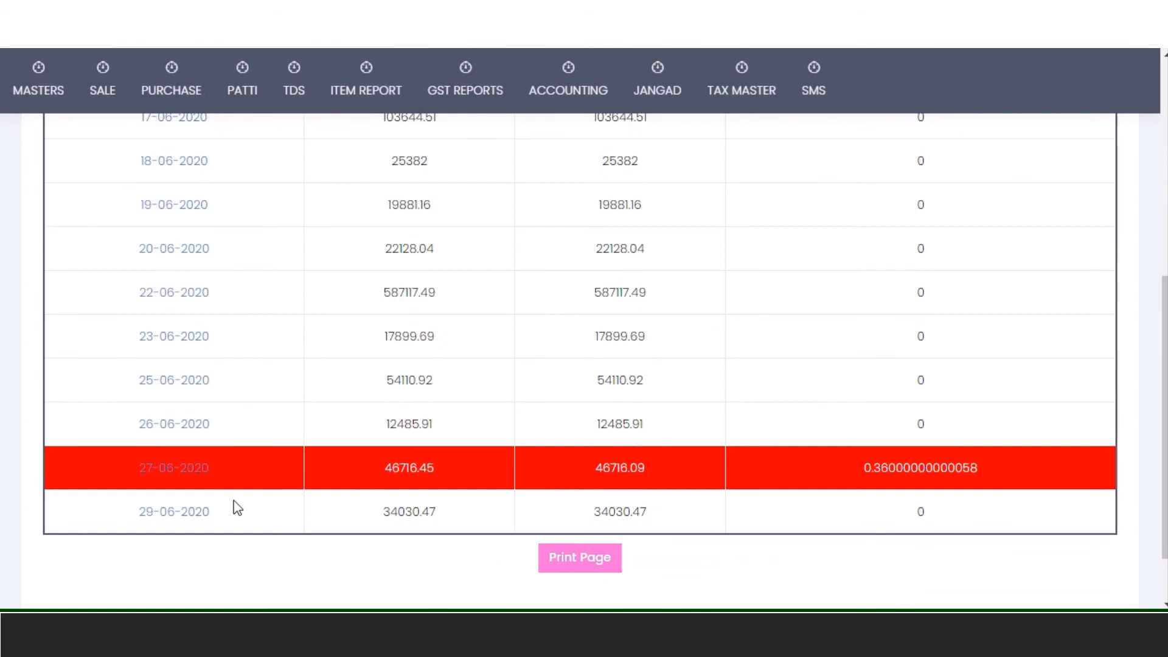
- Open the 27-06-2020 Jangad English report and highlight its 0.36 amount-does-not-match difference
{"action": "left_click", "coordinate": [152, 479]}
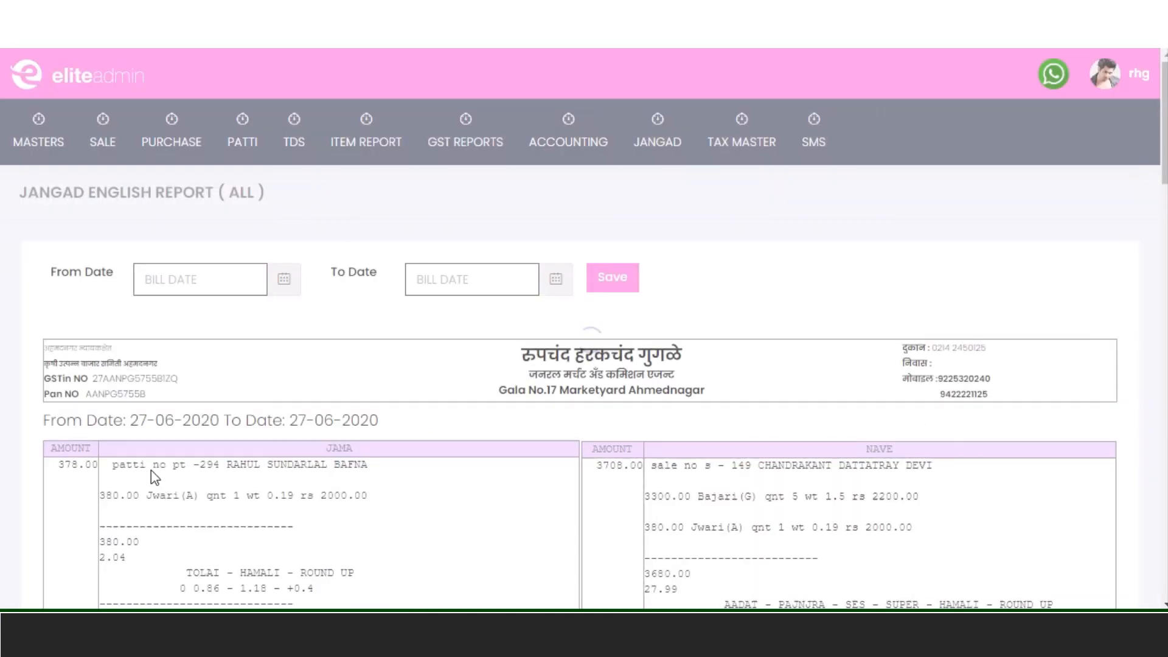
{"action": "scroll", "coordinate": [481, 419], "scroll_direction": "down", "scroll_amount": 5}
{"action": "scroll", "coordinate": [480, 420], "scroll_direction": "down", "scroll_amount": 18}
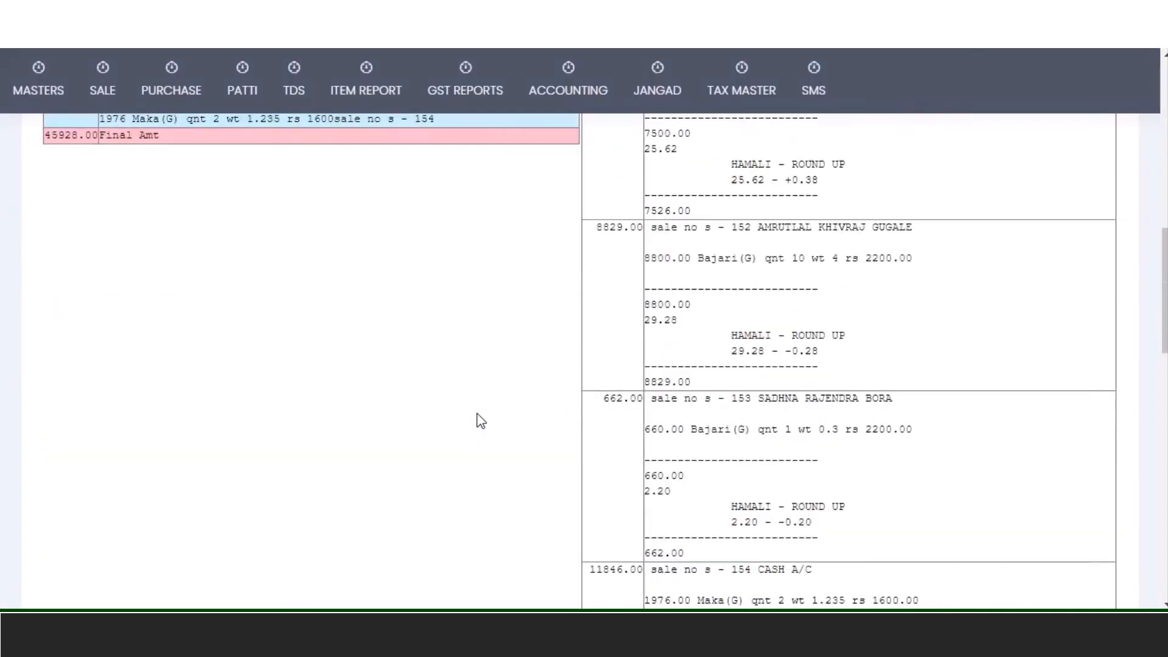
{"action": "scroll", "coordinate": [480, 419], "scroll_direction": "down", "scroll_amount": 7}
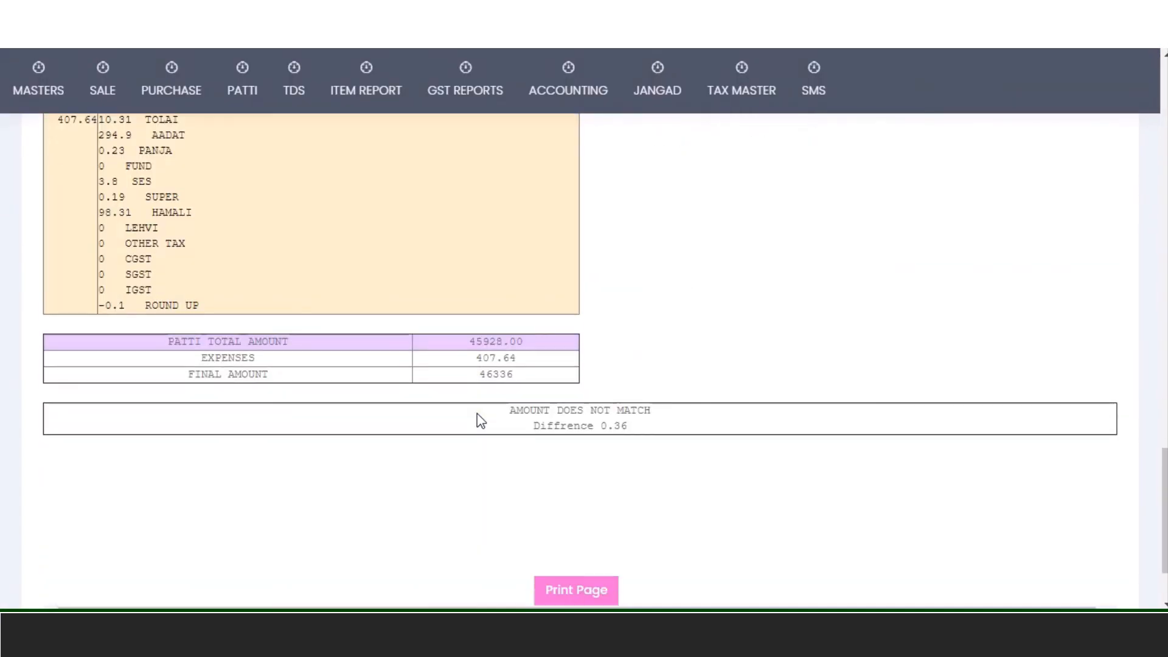
{"action": "left_click_drag", "start_coordinate": [530, 356], "coordinate": [641, 370]}
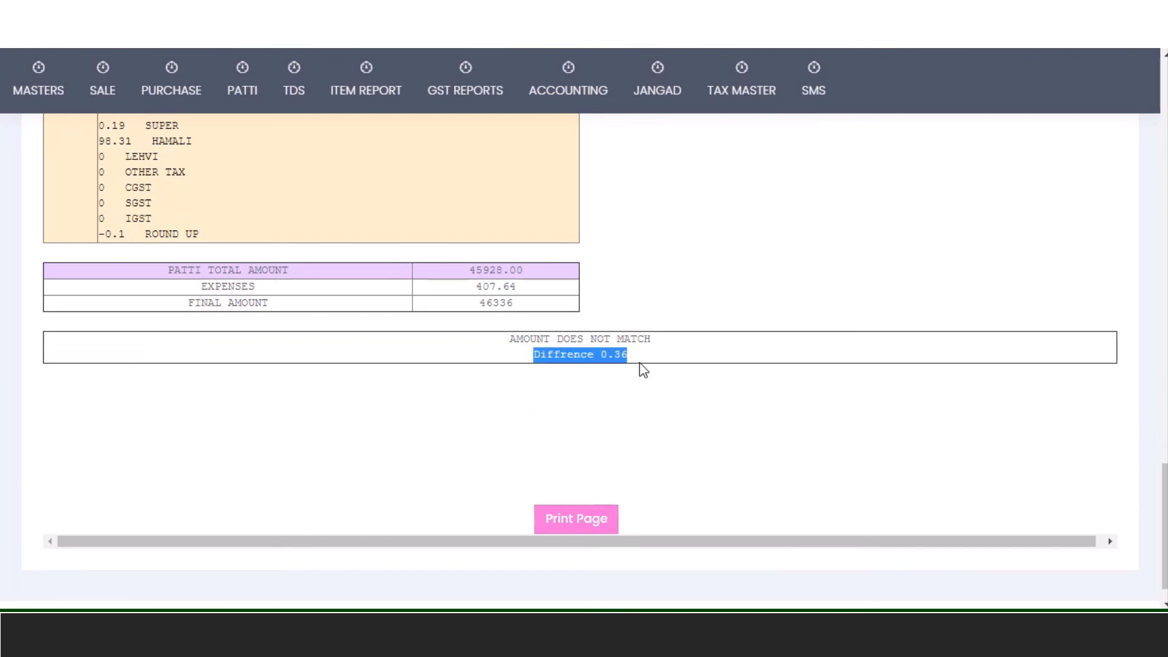
{"action": "scroll", "coordinate": [644, 370], "scroll_direction": "up", "scroll_amount": 12}
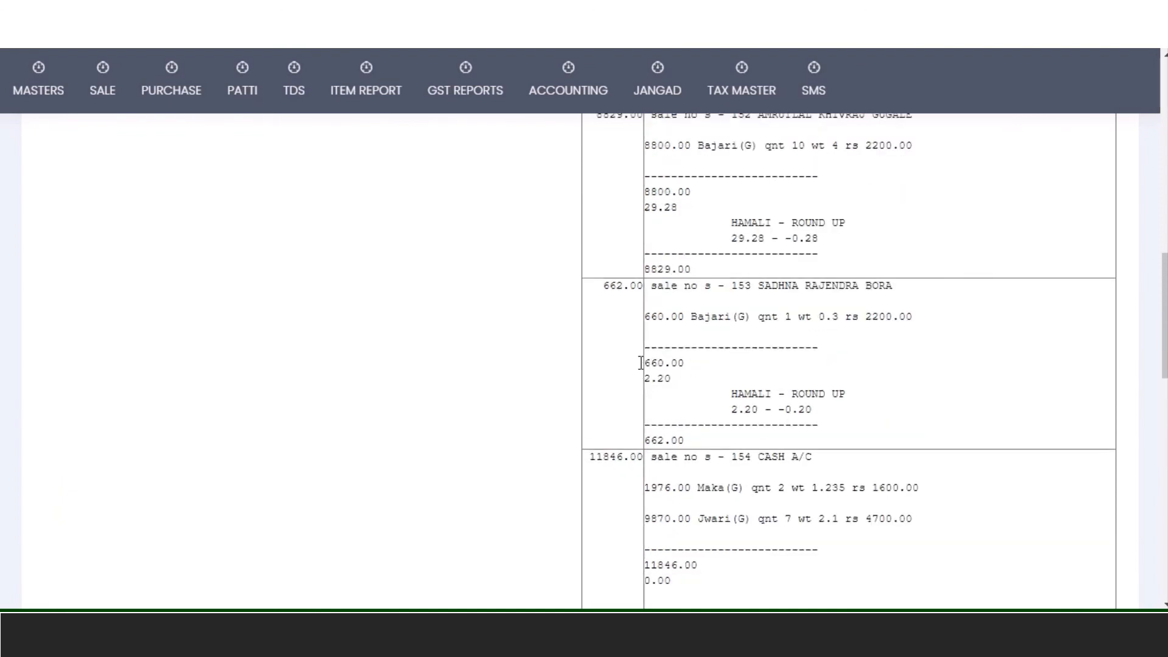
{"action": "scroll", "coordinate": [640, 363], "scroll_direction": "up", "scroll_amount": 10}
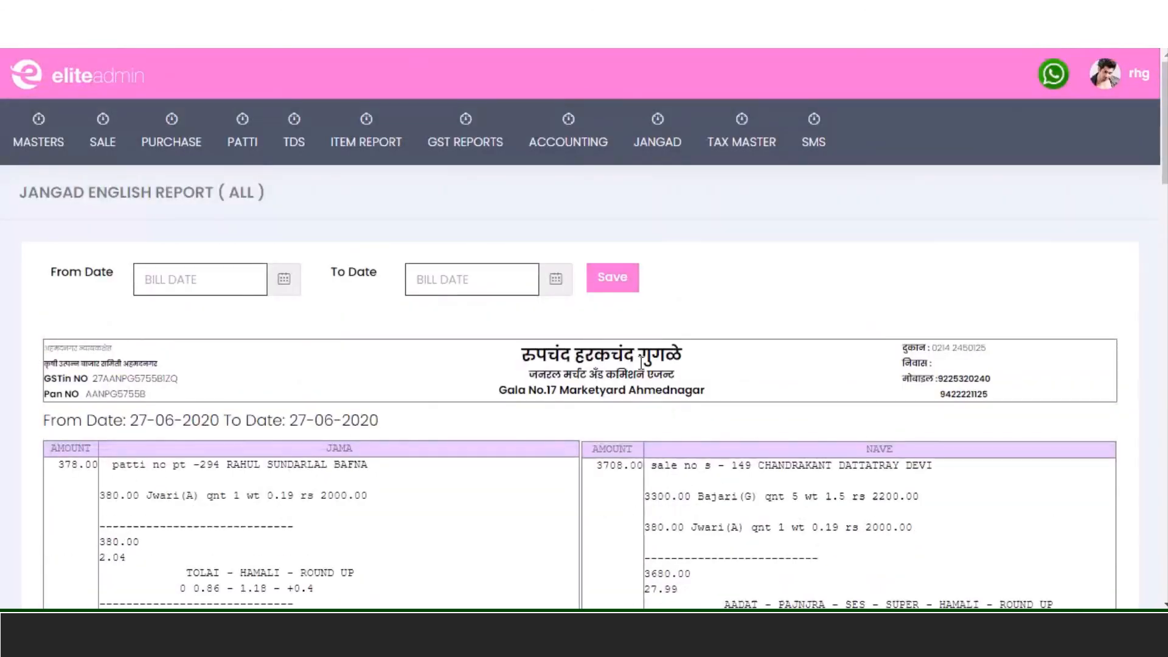
{"action": "mouse_move", "coordinate": [651, 157]}
{"action": "mouse_move", "coordinate": [365, 157]}
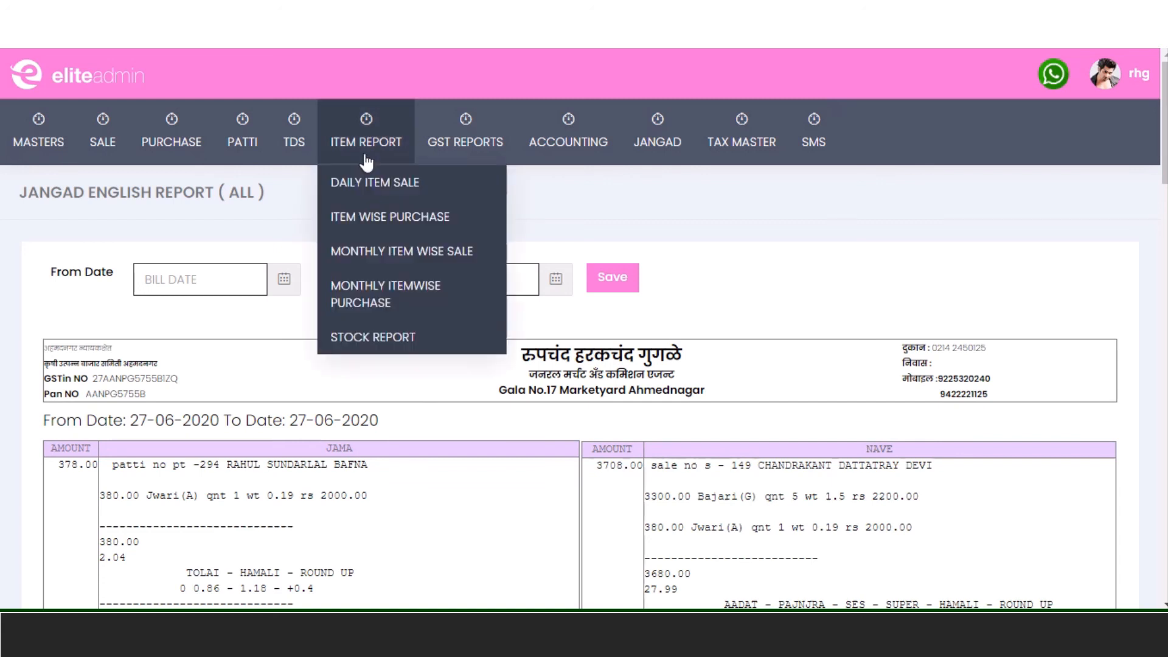
- Run the daily item sale report for 01-05-2020 to 06-08-2020
{"action": "left_click", "coordinate": [403, 195]}
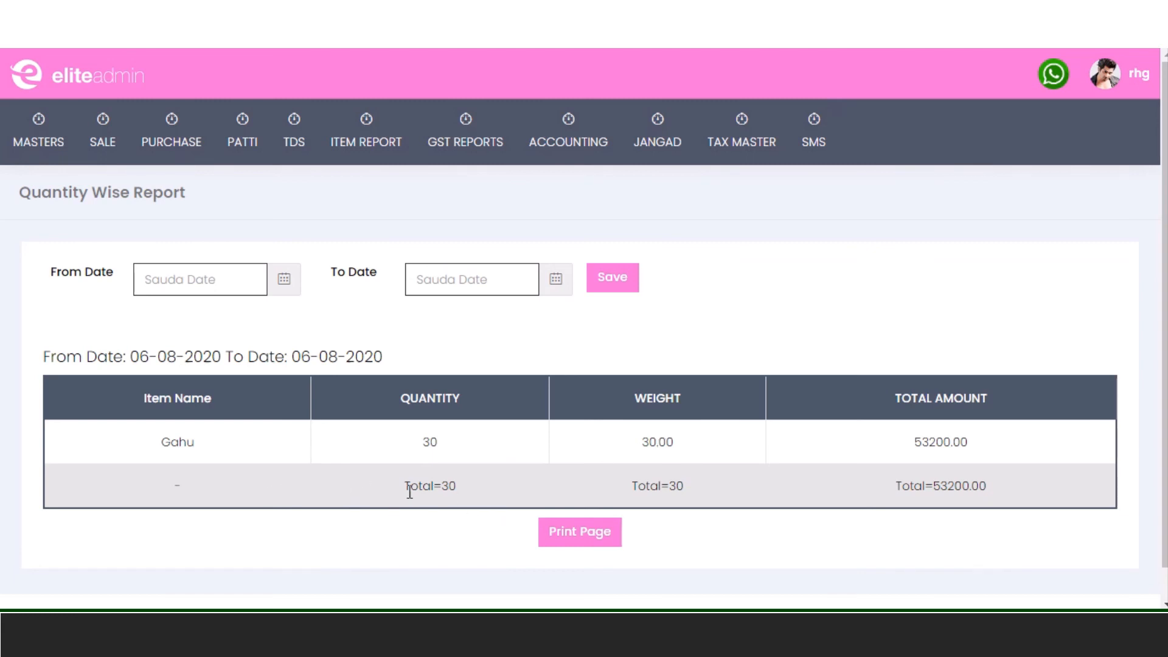
{"action": "left_click", "coordinate": [207, 279]}
{"action": "left_click", "coordinate": [150, 314]}
{"action": "left_click", "coordinate": [150, 314]}
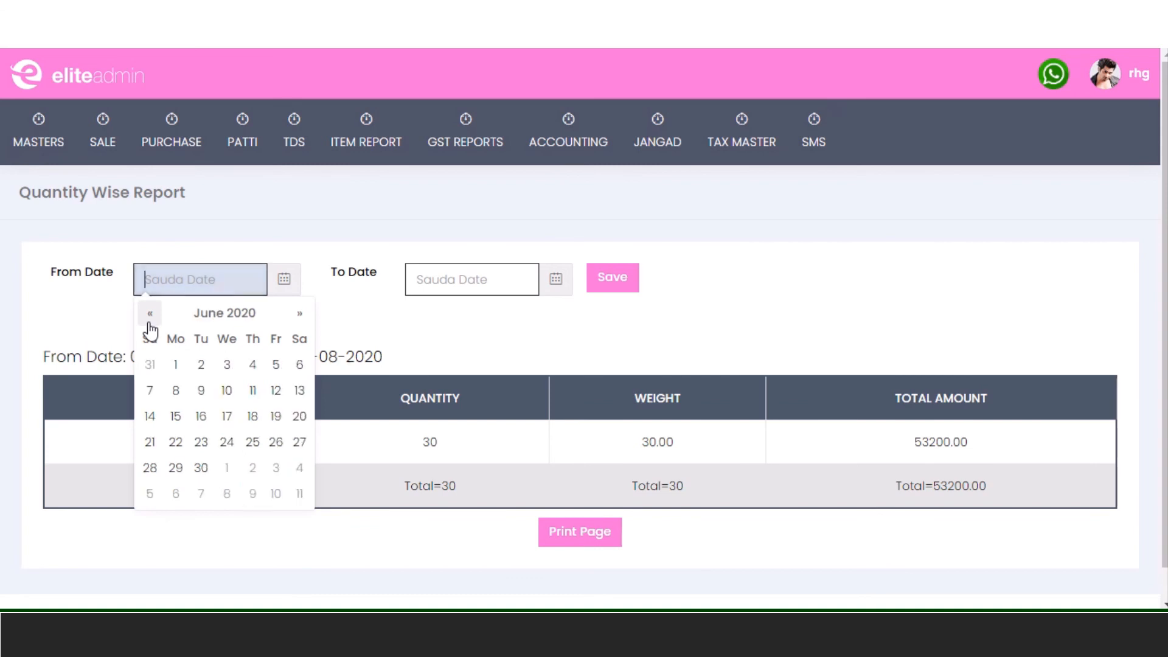
{"action": "left_click", "coordinate": [149, 314]}
{"action": "left_click", "coordinate": [276, 364]}
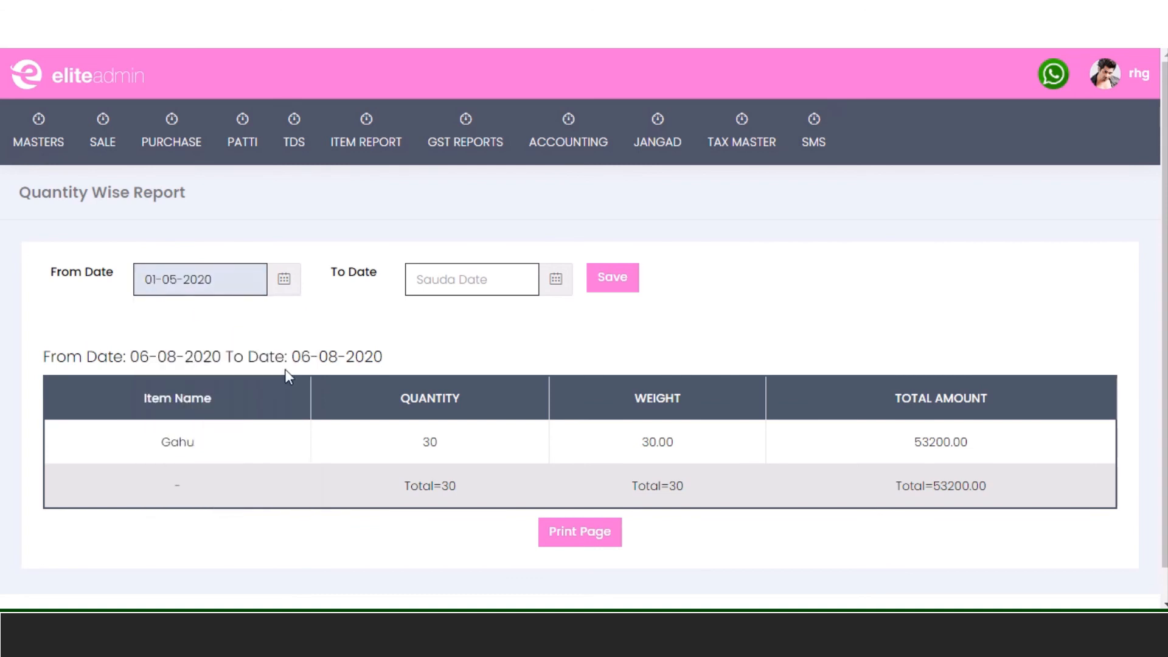
{"action": "left_click", "coordinate": [456, 289]}
{"action": "left_click", "coordinate": [521, 389]}
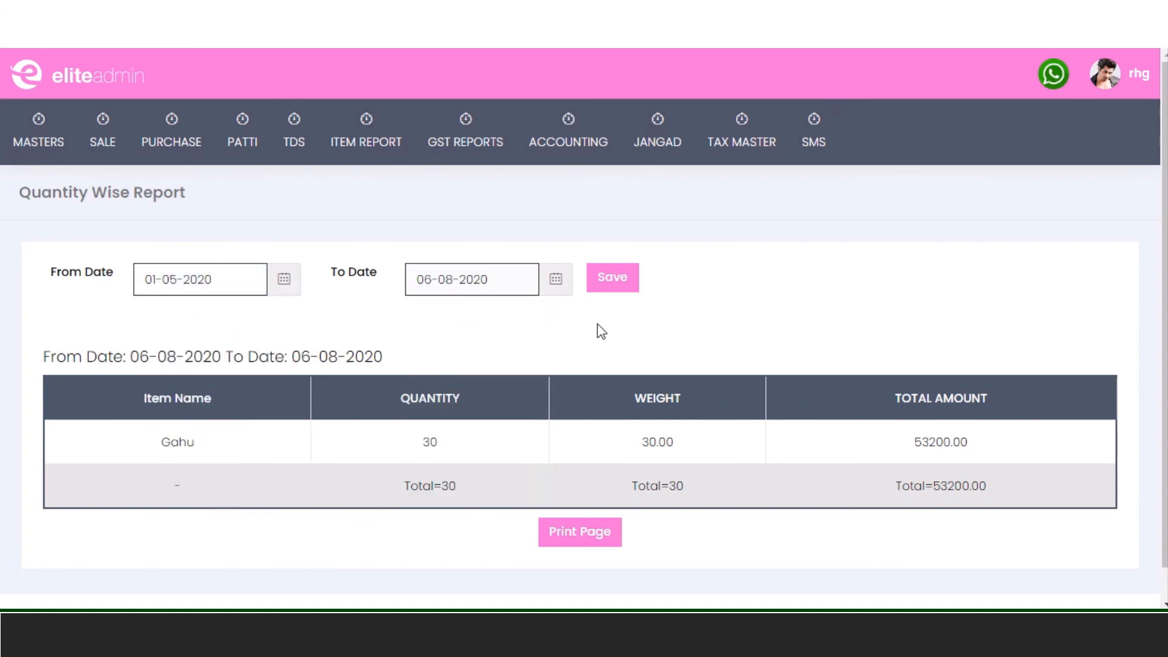
{"action": "left_click", "coordinate": [627, 278]}
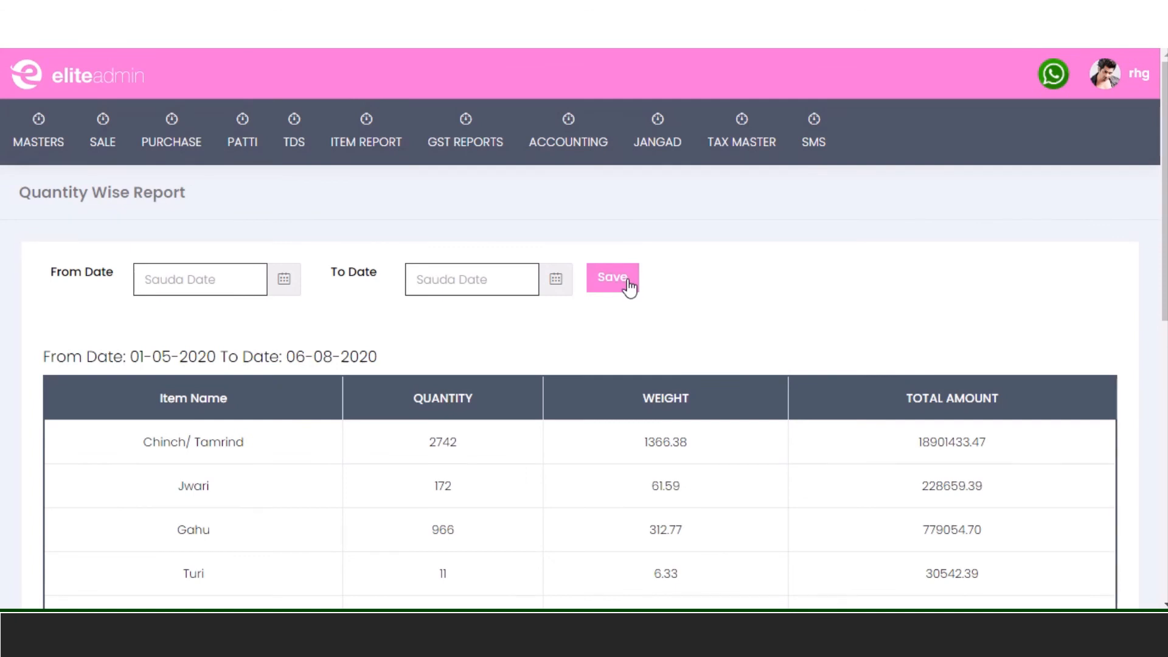
- Highlight Chinch/ Tamrind's 2742, 1366.38, 18901433.47 and the totals 4714, 2146.98, 20649777.04
{"action": "scroll", "coordinate": [608, 316], "scroll_direction": "down", "scroll_amount": 3}
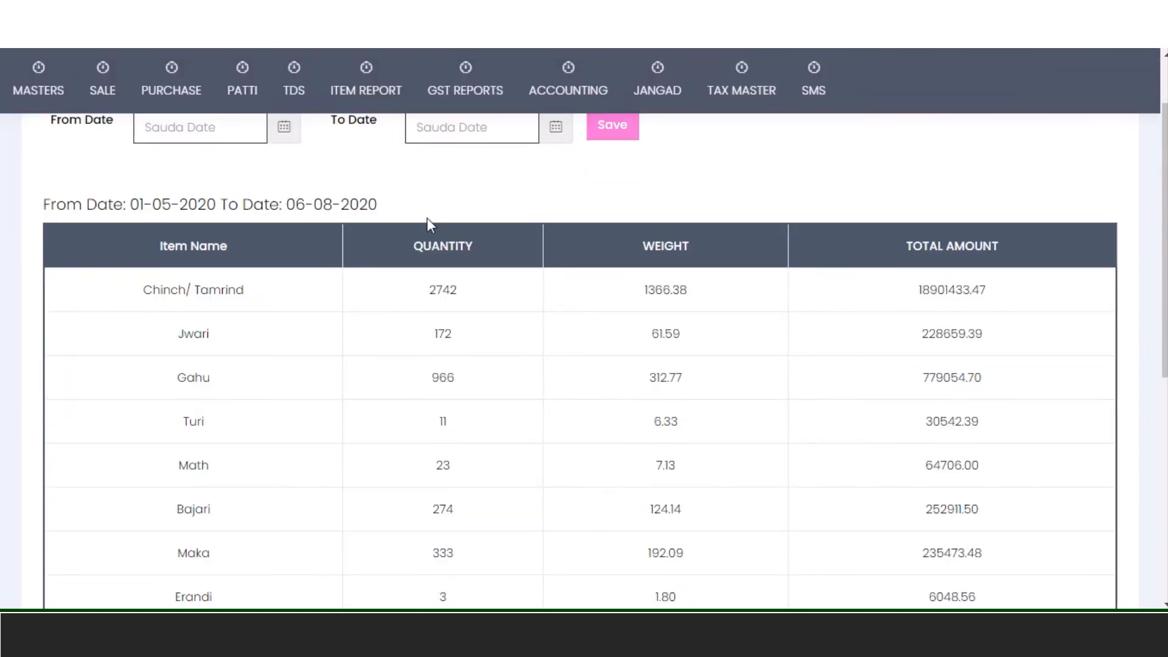
{"action": "left_click_drag", "start_coordinate": [420, 292], "coordinate": [474, 299]}
{"action": "left_click_drag", "start_coordinate": [626, 290], "coordinate": [681, 293]}
{"action": "left_click_drag", "start_coordinate": [913, 289], "coordinate": [989, 297]}
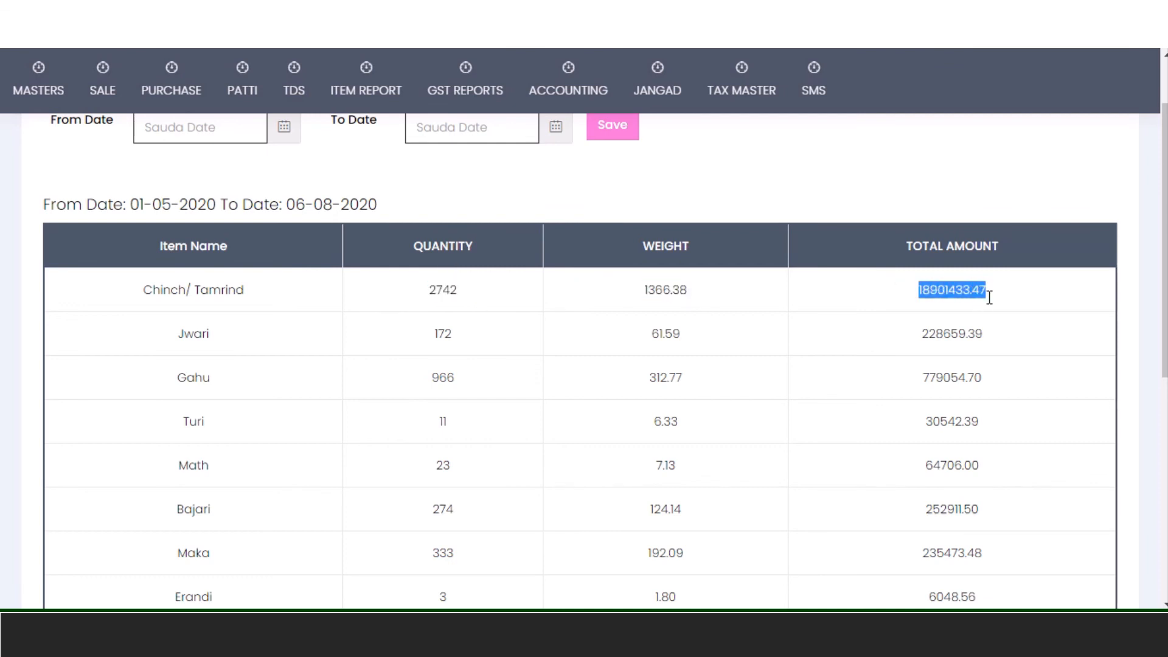
{"action": "scroll", "coordinate": [722, 323], "scroll_direction": "down", "scroll_amount": 7}
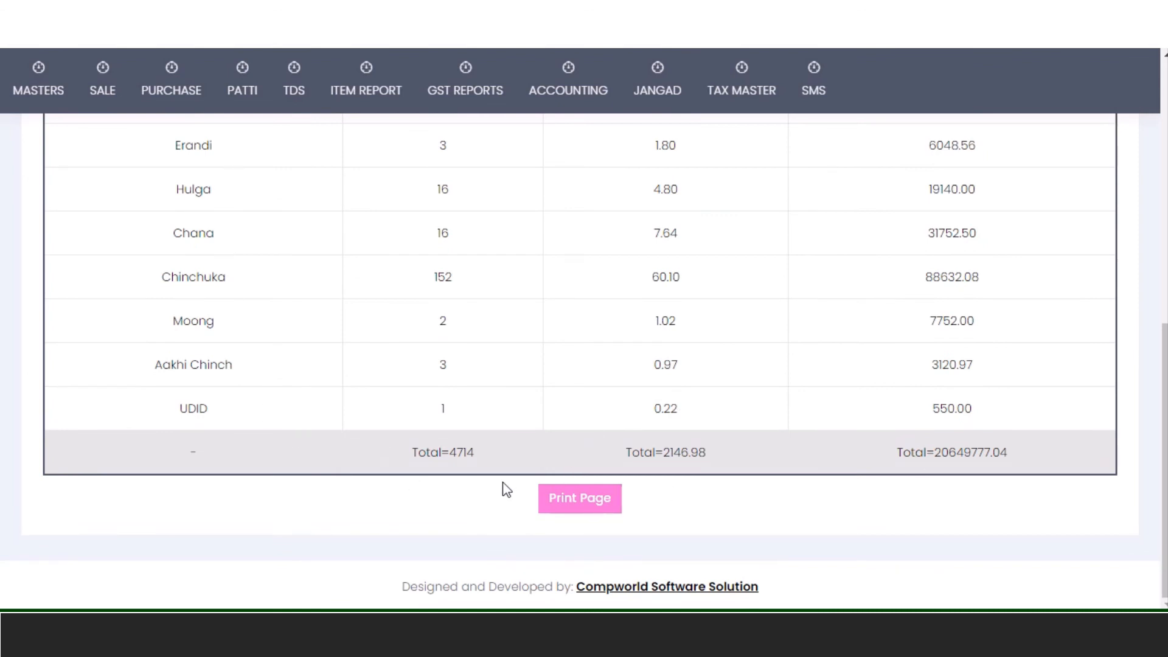
{"action": "left_click_drag", "start_coordinate": [384, 428], "coordinate": [495, 461]}
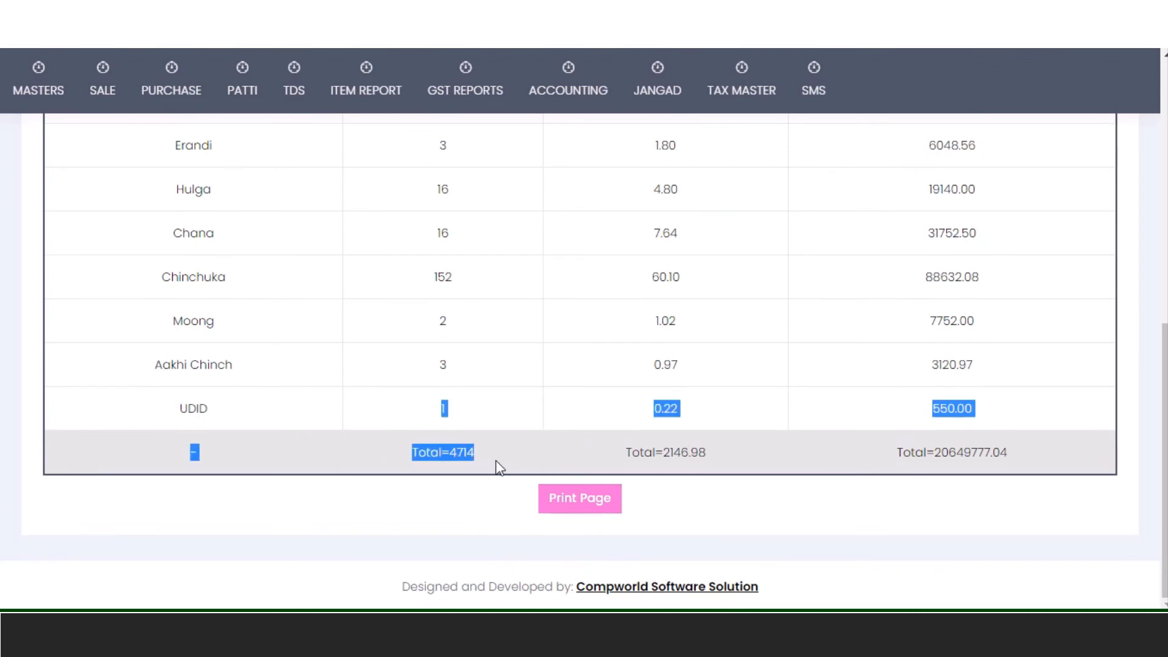
{"action": "left_click", "coordinate": [464, 521]}
{"action": "left_click_drag", "start_coordinate": [627, 452], "coordinate": [720, 465]}
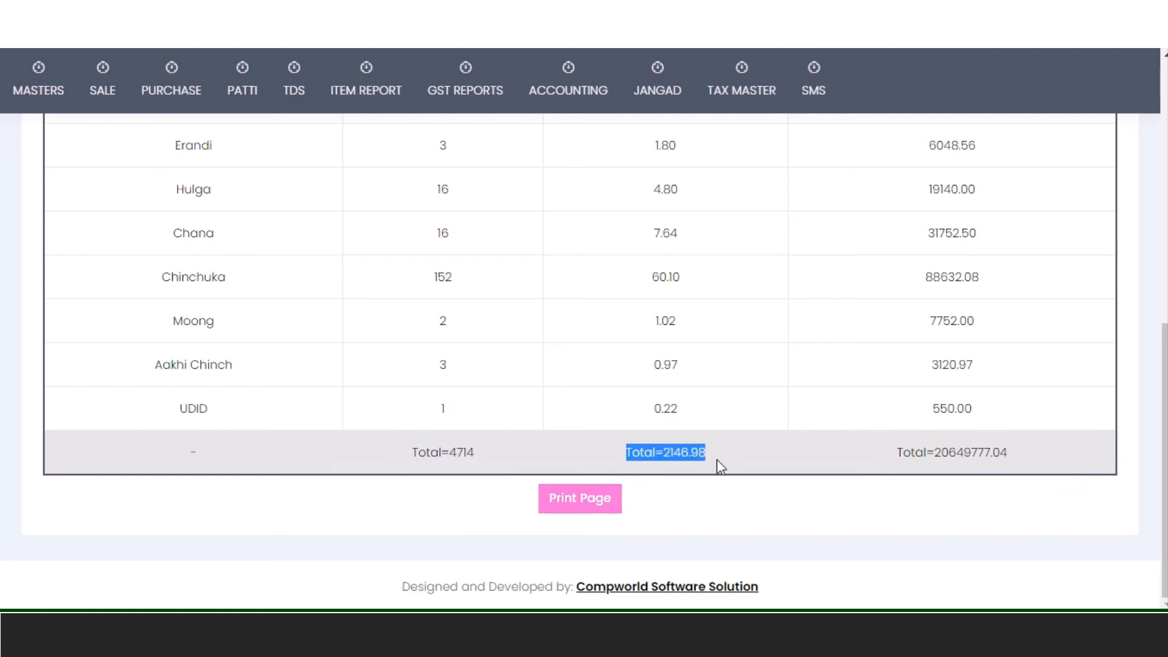
{"action": "left_click", "coordinate": [748, 518]}
{"action": "left_click_drag", "start_coordinate": [894, 453], "coordinate": [1032, 472]}
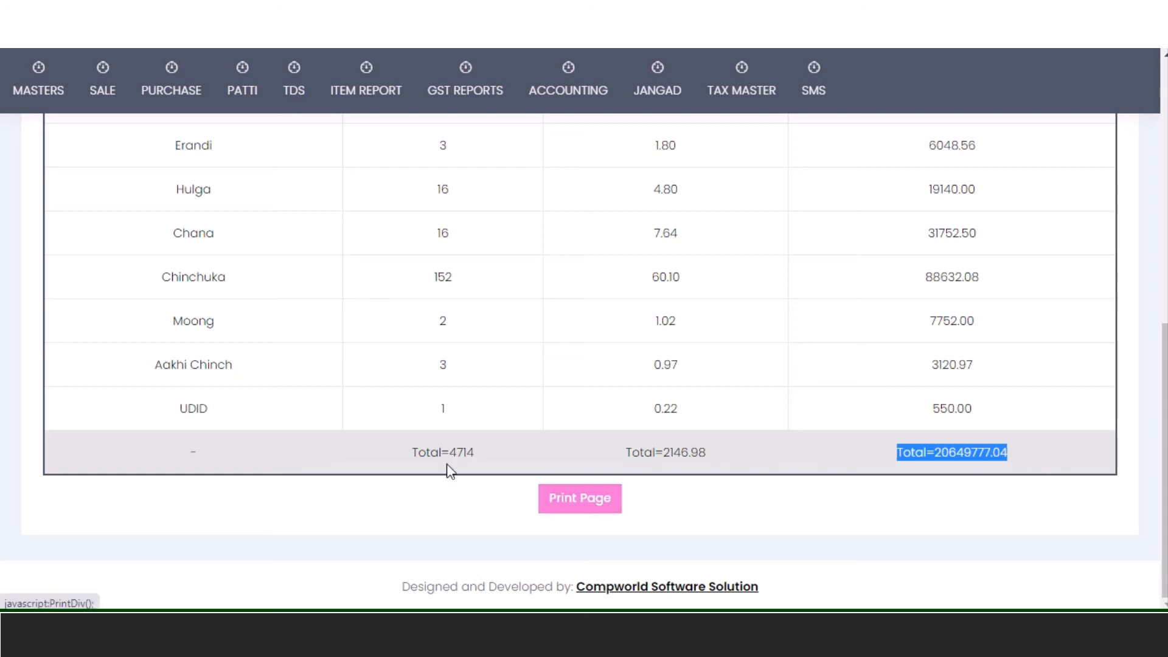
{"action": "scroll", "coordinate": [446, 464], "scroll_direction": "up", "scroll_amount": 6}
{"action": "mouse_move", "coordinate": [364, 122]}
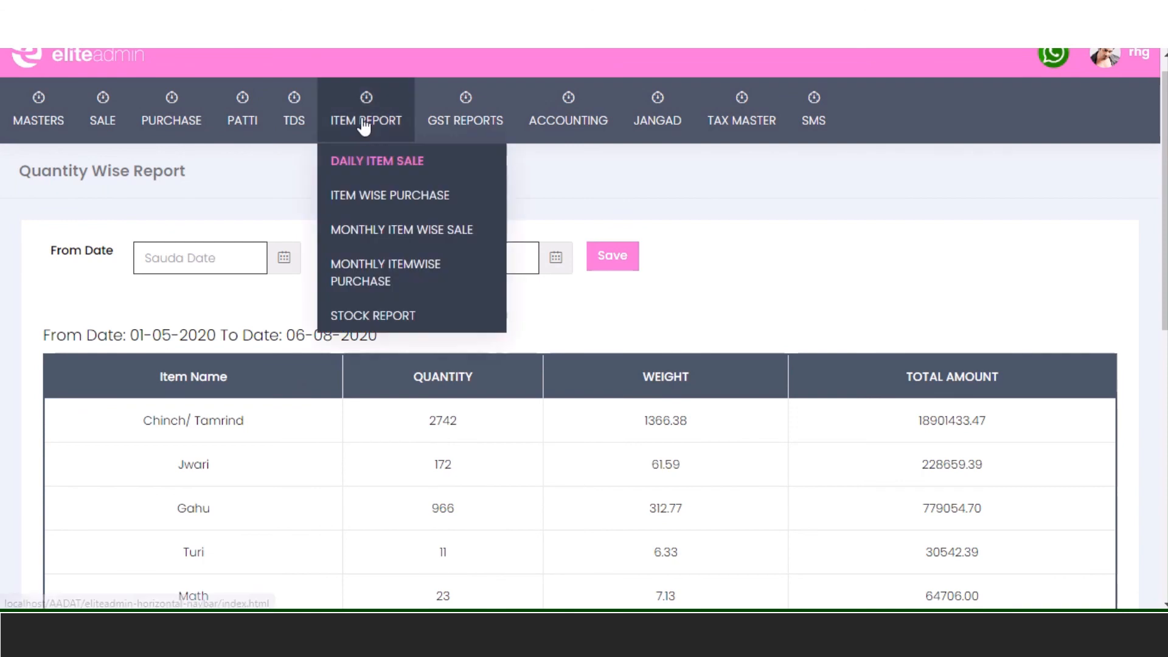
- Open the item-wise purchase report and highlight Gahu's quantity 10, weight 10.00 and total 15000.00
{"action": "left_click", "coordinate": [357, 198]}
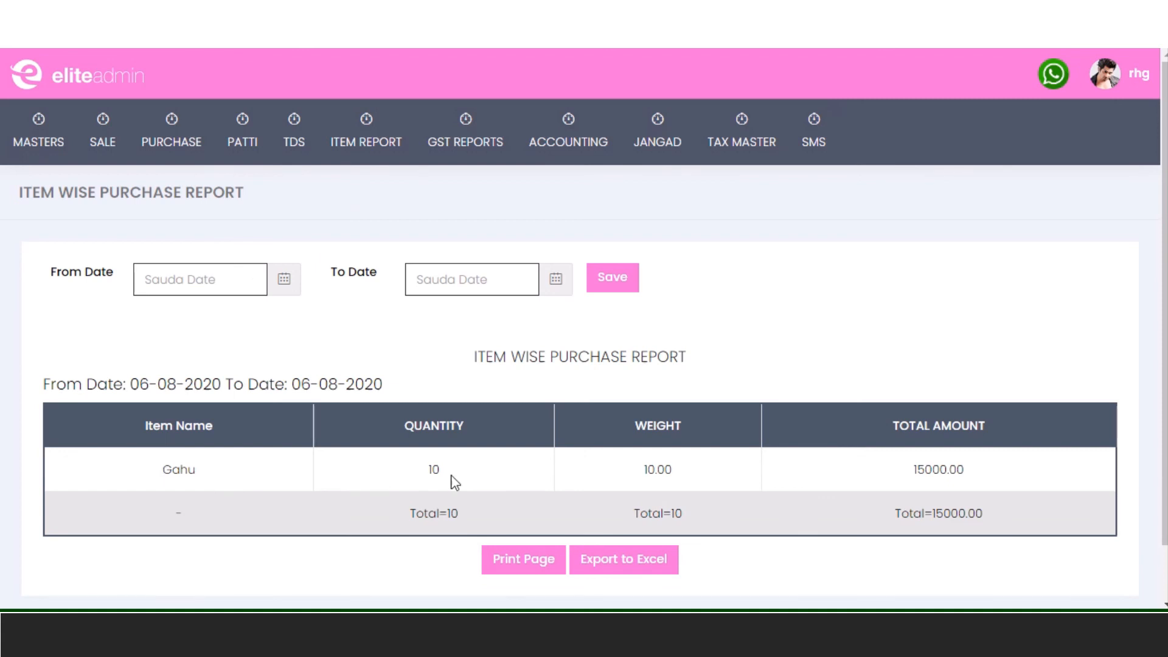
{"action": "left_click_drag", "start_coordinate": [426, 469], "coordinate": [469, 476]}
{"action": "left_click_drag", "start_coordinate": [643, 476], "coordinate": [677, 480]}
{"action": "left_click_drag", "start_coordinate": [905, 474], "coordinate": [976, 476]}
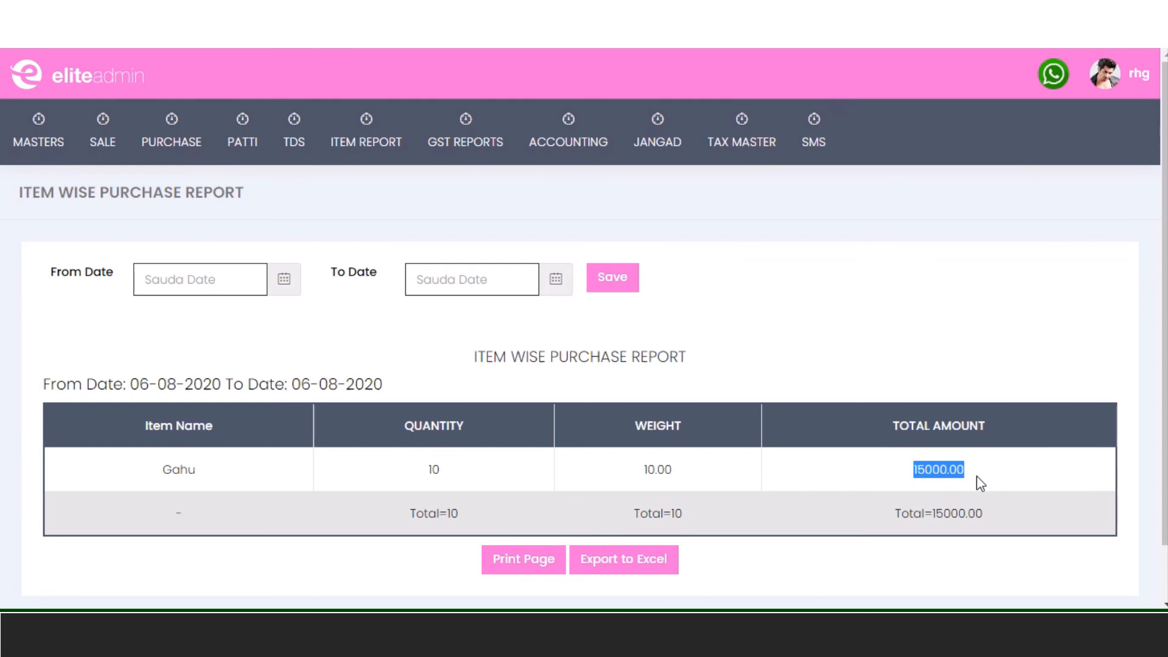
{"action": "mouse_move", "coordinate": [383, 127]}
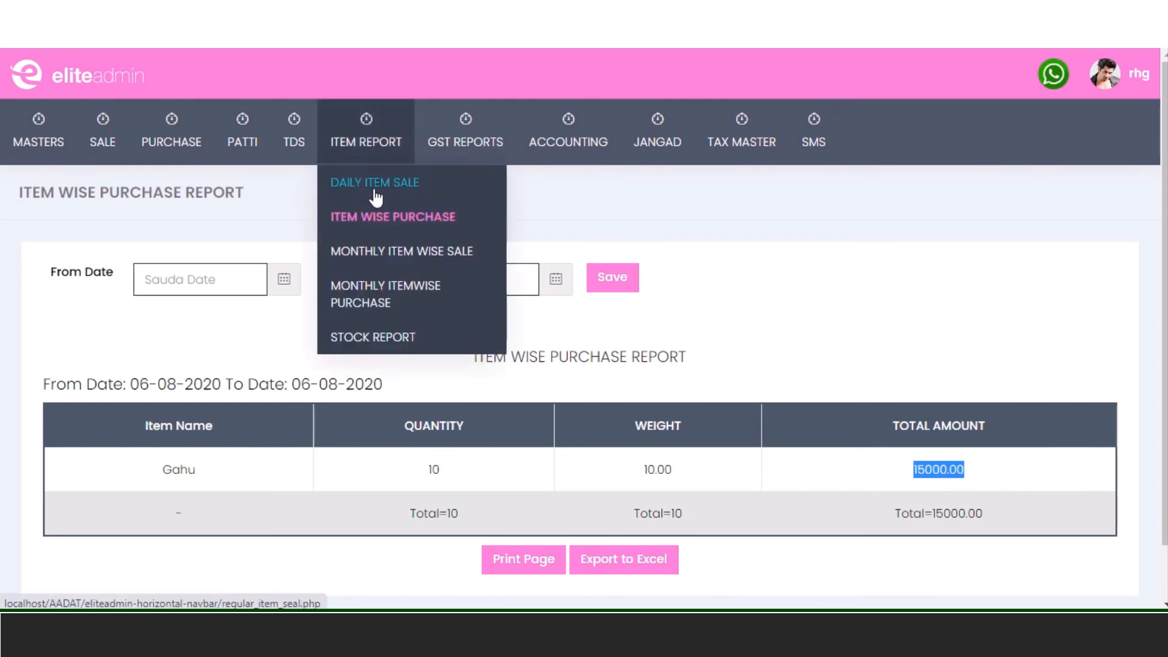
- Drill from month-wise sale quantities into Apr - 2020, marking 11-04-2020's quantity 58 and weight 28.10
{"action": "left_click", "coordinate": [393, 251]}
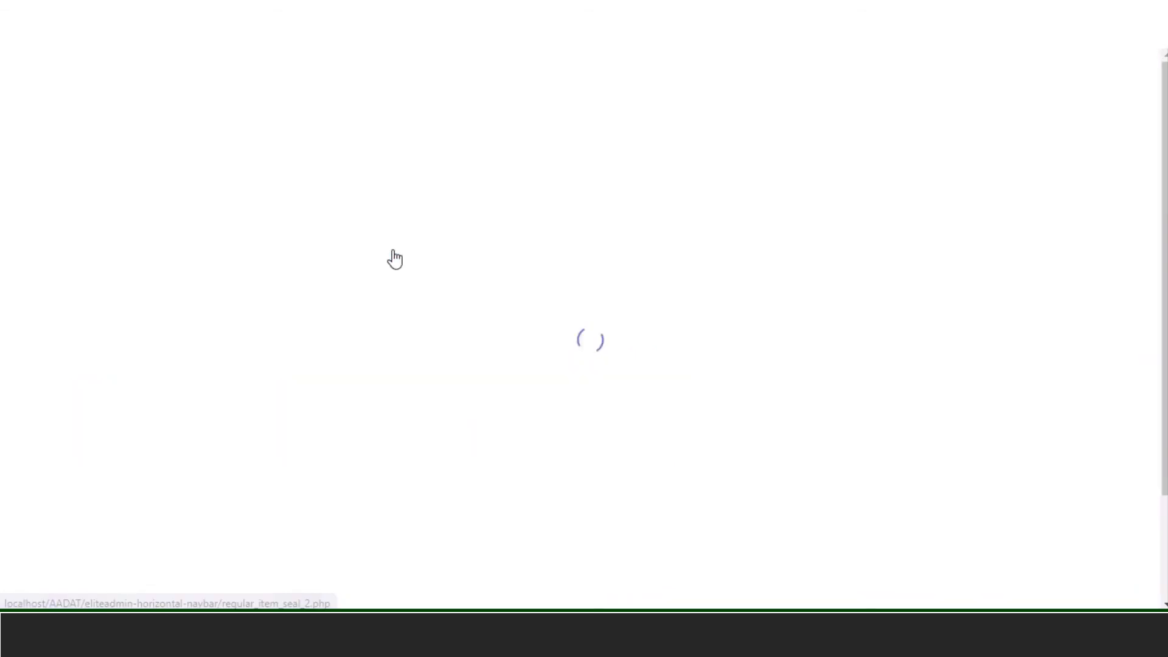
{"action": "scroll", "coordinate": [521, 347], "scroll_direction": "down", "scroll_amount": 3}
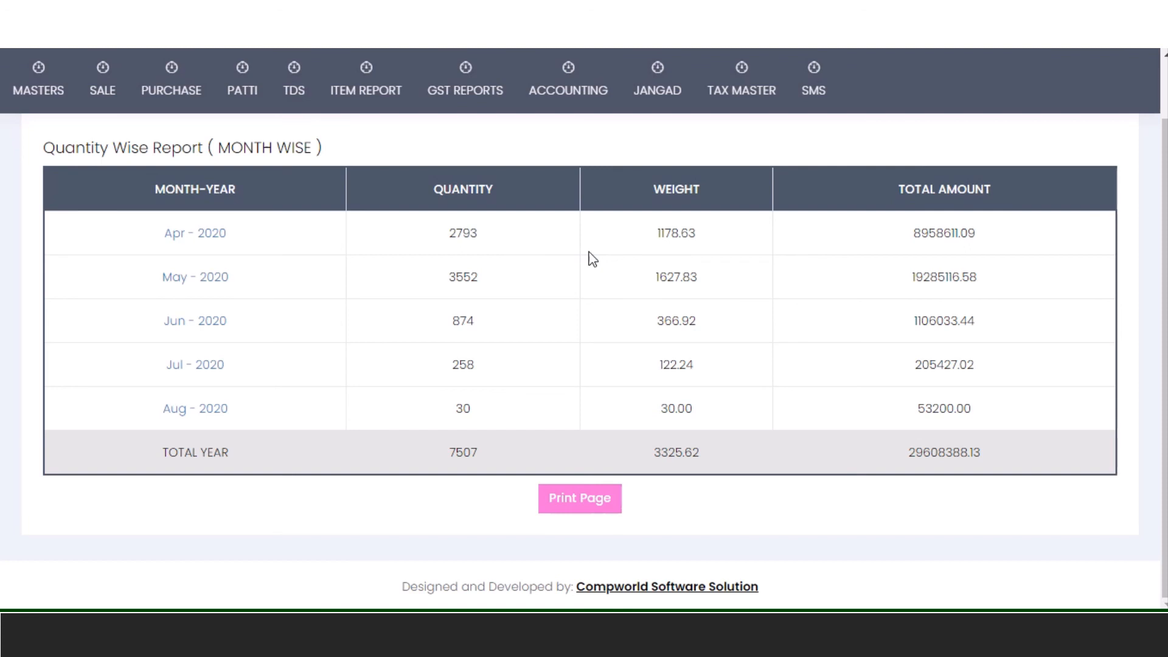
{"action": "left_click", "coordinate": [196, 233]}
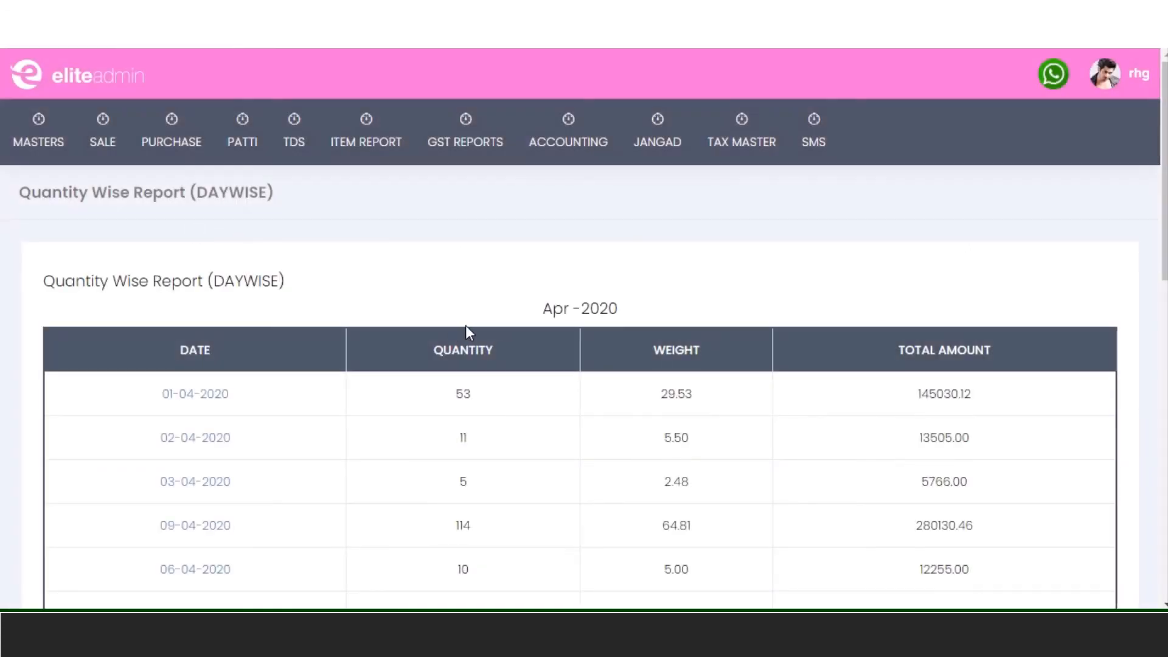
{"action": "scroll", "coordinate": [332, 354], "scroll_direction": "down", "scroll_amount": 2}
{"action": "scroll", "coordinate": [226, 268], "scroll_direction": "down", "scroll_amount": 3}
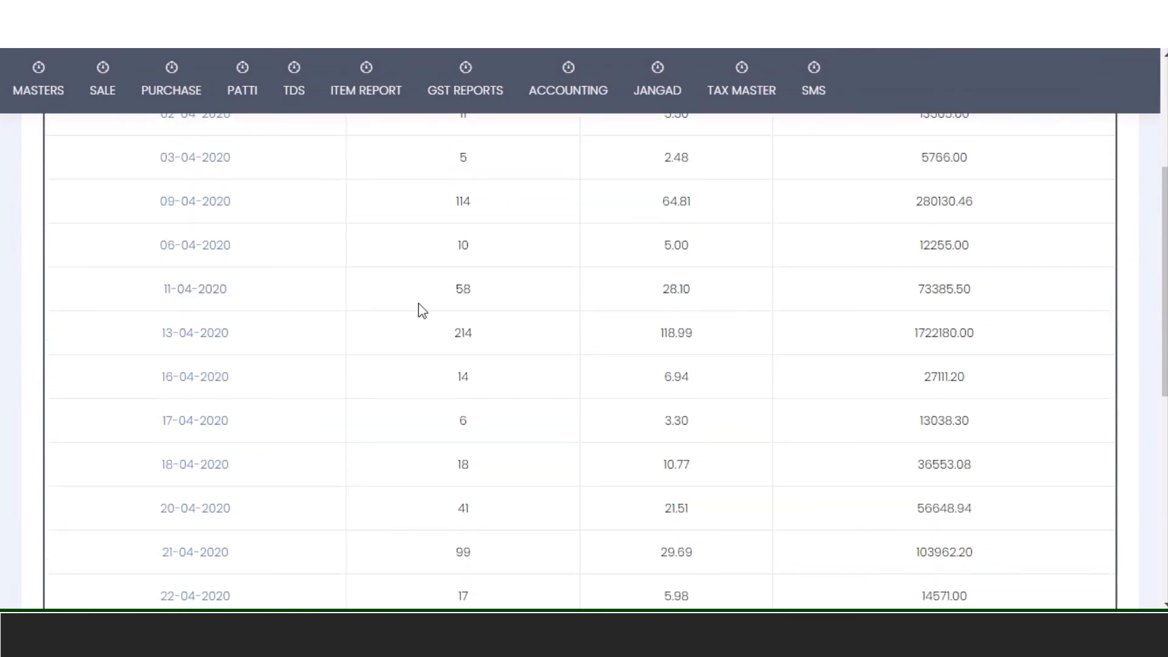
{"action": "left_click_drag", "start_coordinate": [454, 296], "coordinate": [474, 298]}
{"action": "left_click_drag", "start_coordinate": [657, 292], "coordinate": [691, 294]}
{"action": "left_click_drag", "start_coordinate": [913, 290], "coordinate": [1016, 303]}
- Open the 23-04-2020 item breakdown: Gahu 6, Chana 1, total amount 8693.00
{"action": "scroll", "coordinate": [396, 294], "scroll_direction": "down", "scroll_amount": 8}
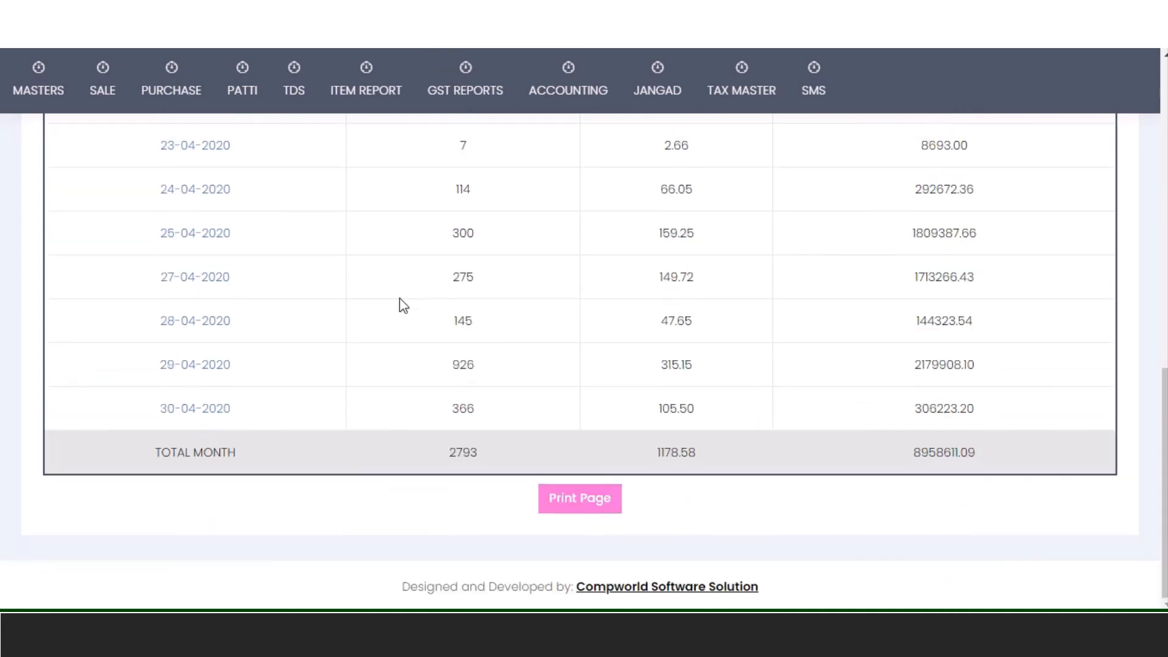
{"action": "scroll", "coordinate": [373, 393], "scroll_direction": "up", "scroll_amount": 2}
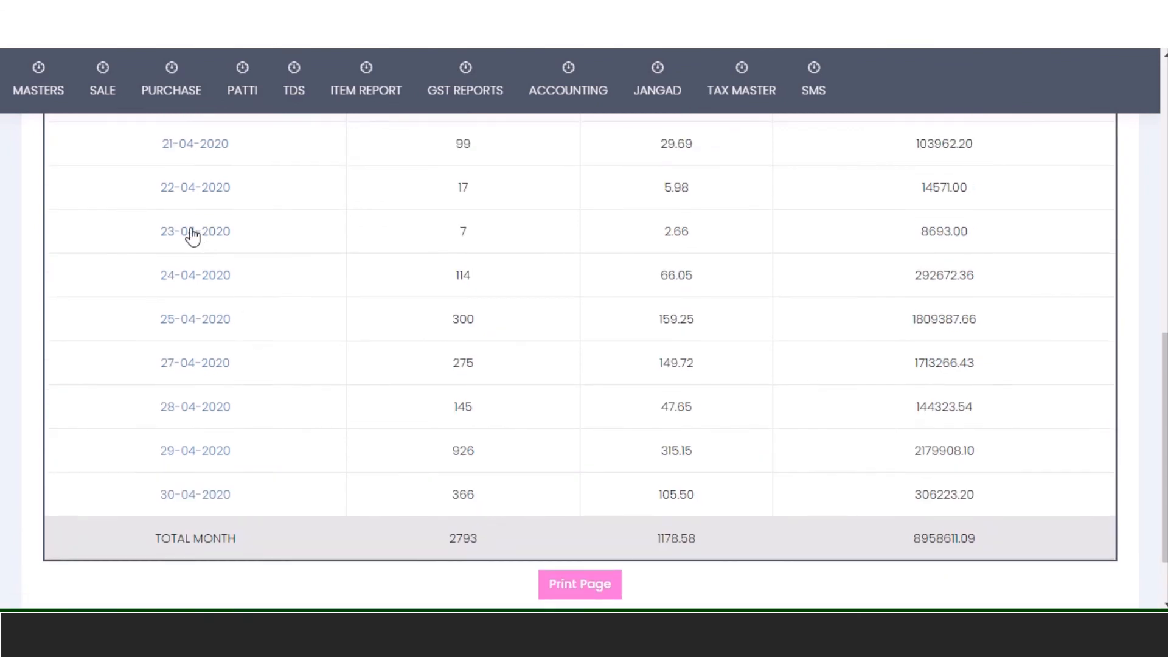
{"action": "left_click", "coordinate": [192, 236]}
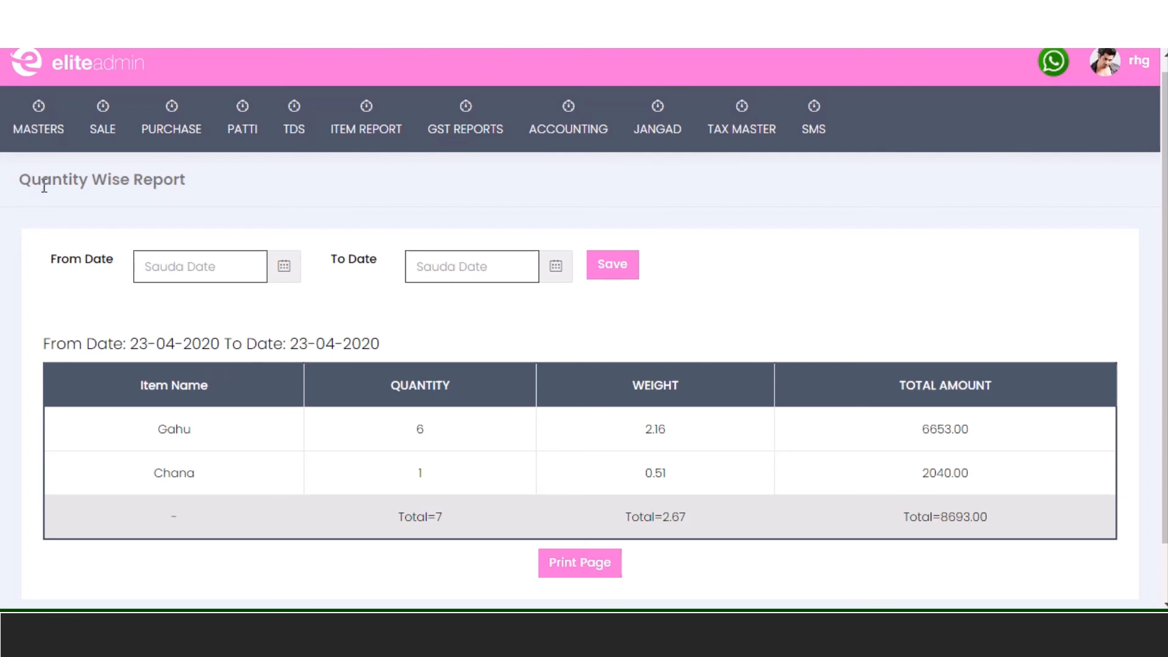
{"action": "mouse_move", "coordinate": [330, 146]}
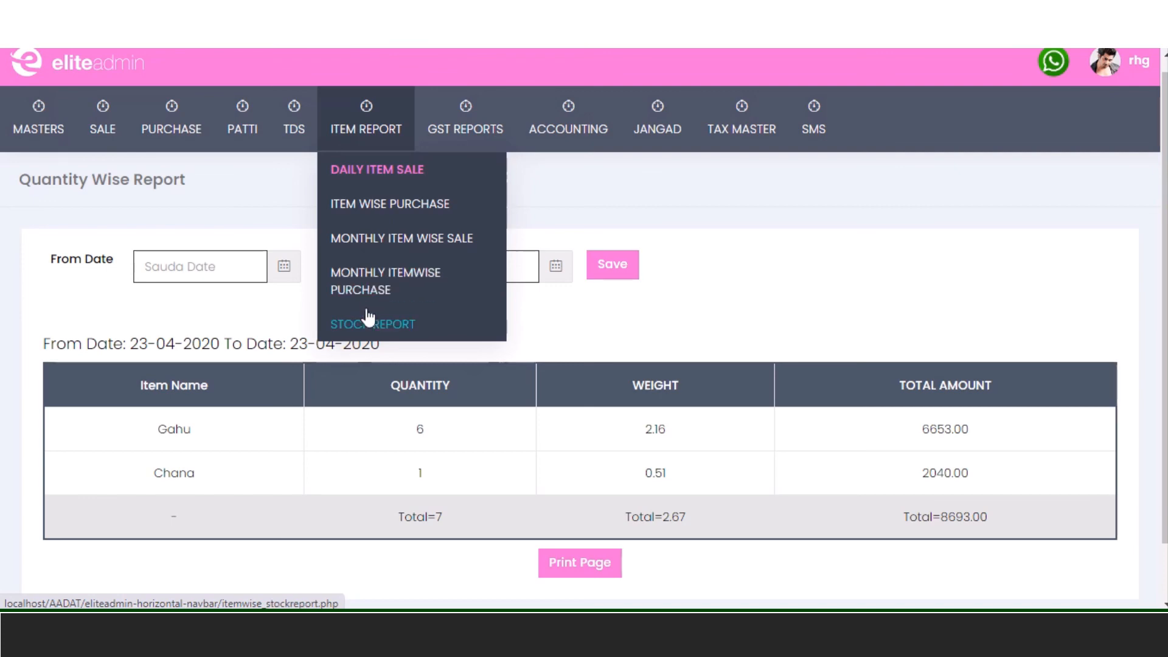
- Generate the date-wise stock report for 01-04-2020 to 06-08-2020
{"action": "left_click", "coordinate": [367, 324]}
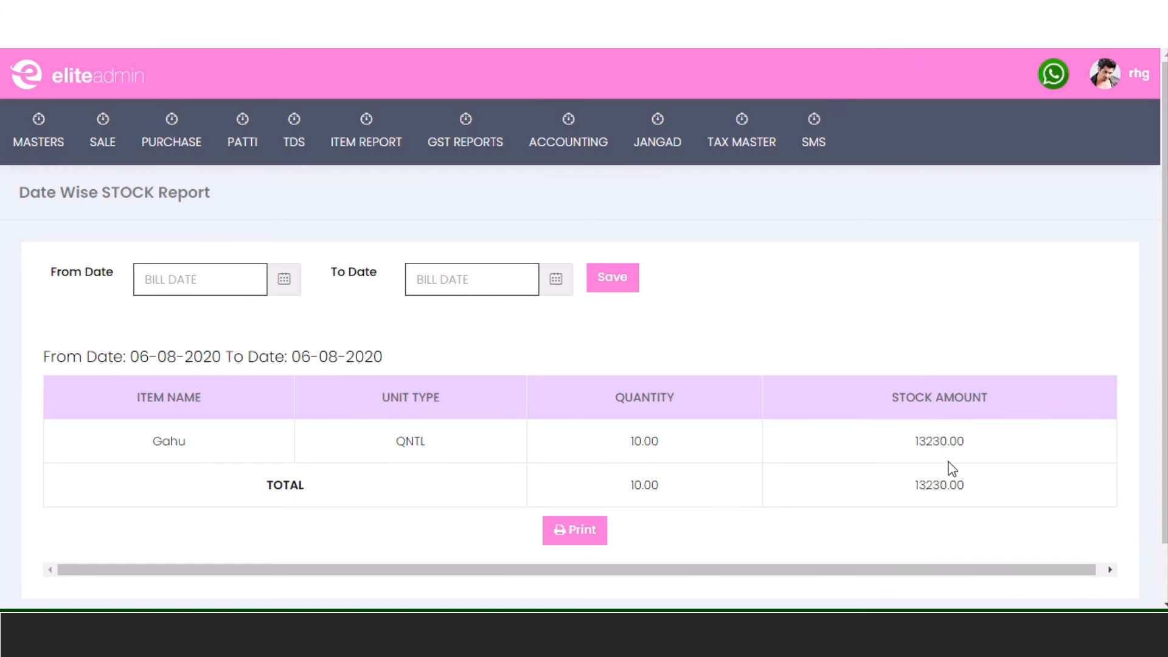
{"action": "left_click", "coordinate": [194, 284]}
{"action": "left_click", "coordinate": [151, 312]}
{"action": "left_click", "coordinate": [151, 313]}
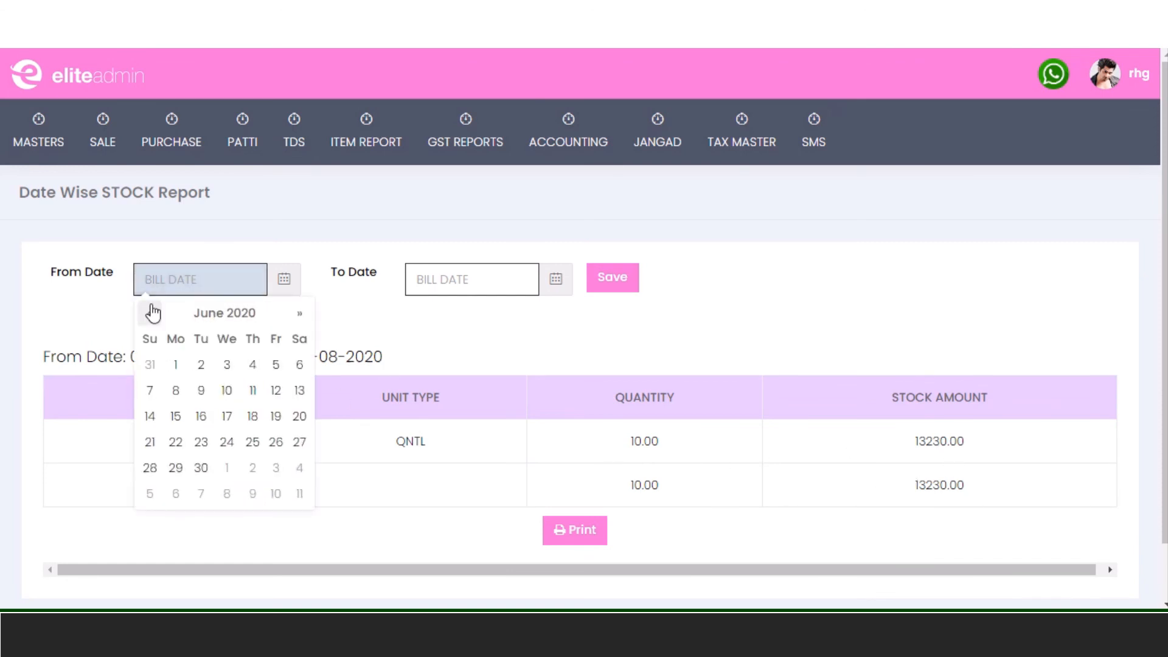
{"action": "left_click", "coordinate": [151, 313]}
{"action": "left_click", "coordinate": [151, 313]}
{"action": "left_click", "coordinate": [227, 365]}
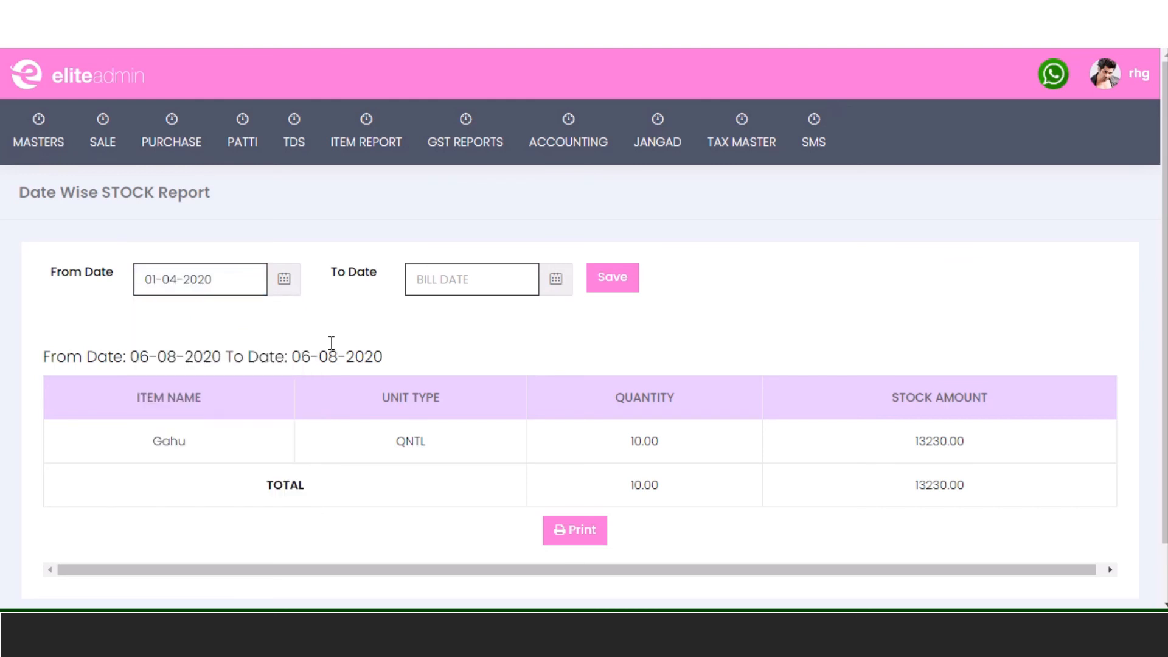
{"action": "left_click", "coordinate": [459, 290]}
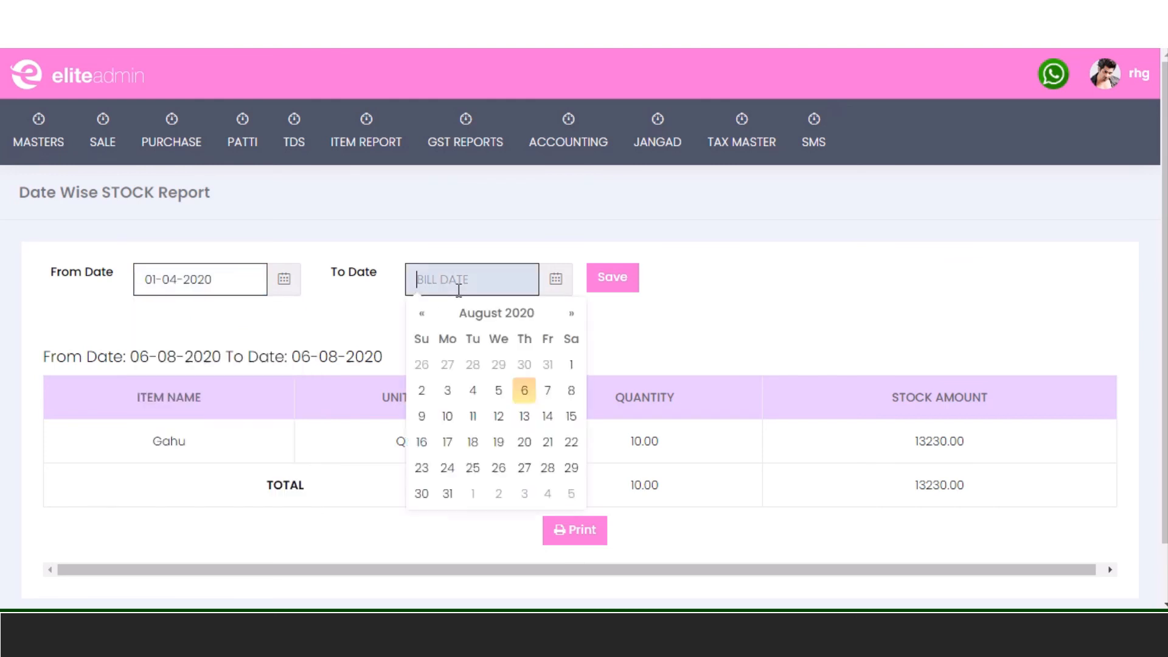
{"action": "left_click", "coordinate": [524, 392]}
{"action": "left_click", "coordinate": [608, 297]}
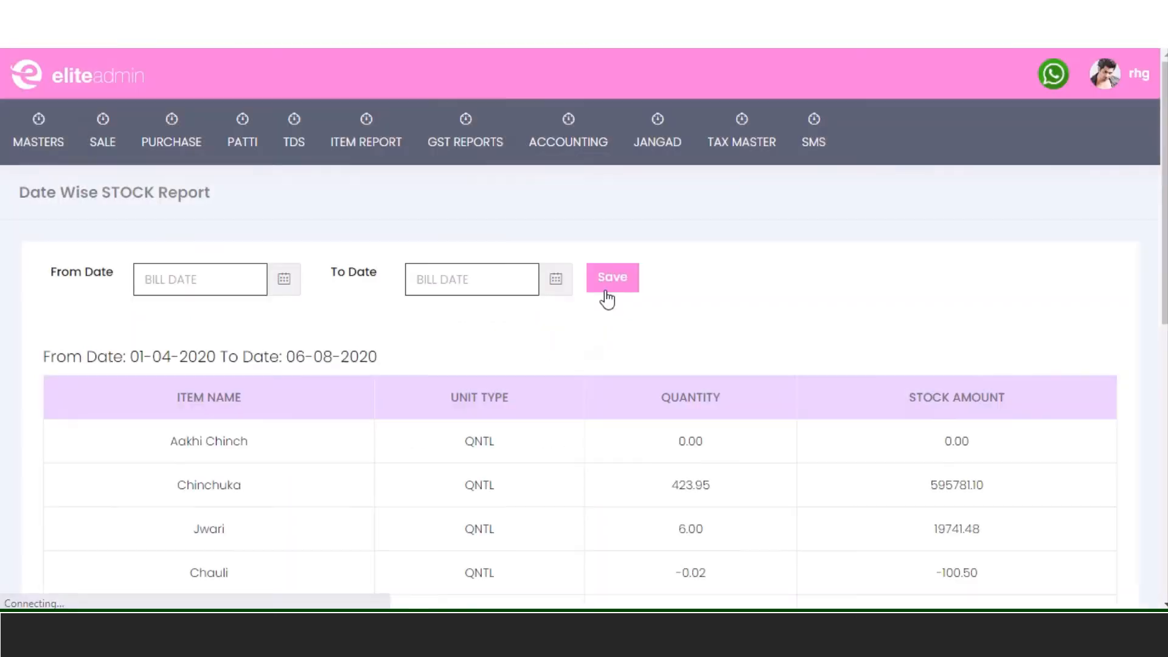
- Review the stock rows, marking Chauli's quantity -0.02 and stock amount -100.50
{"action": "scroll", "coordinate": [611, 303], "scroll_direction": "down", "scroll_amount": 2}
{"action": "scroll", "coordinate": [611, 302], "scroll_direction": "down", "scroll_amount": 2}
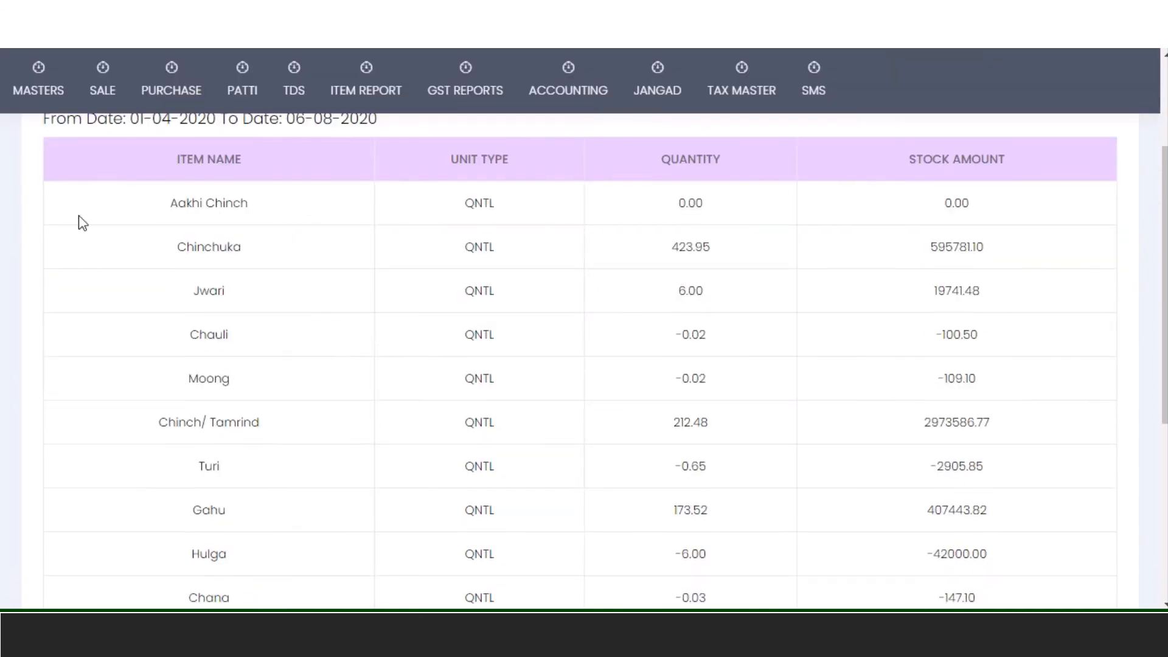
{"action": "scroll", "coordinate": [721, 325], "scroll_direction": "down", "scroll_amount": 4}
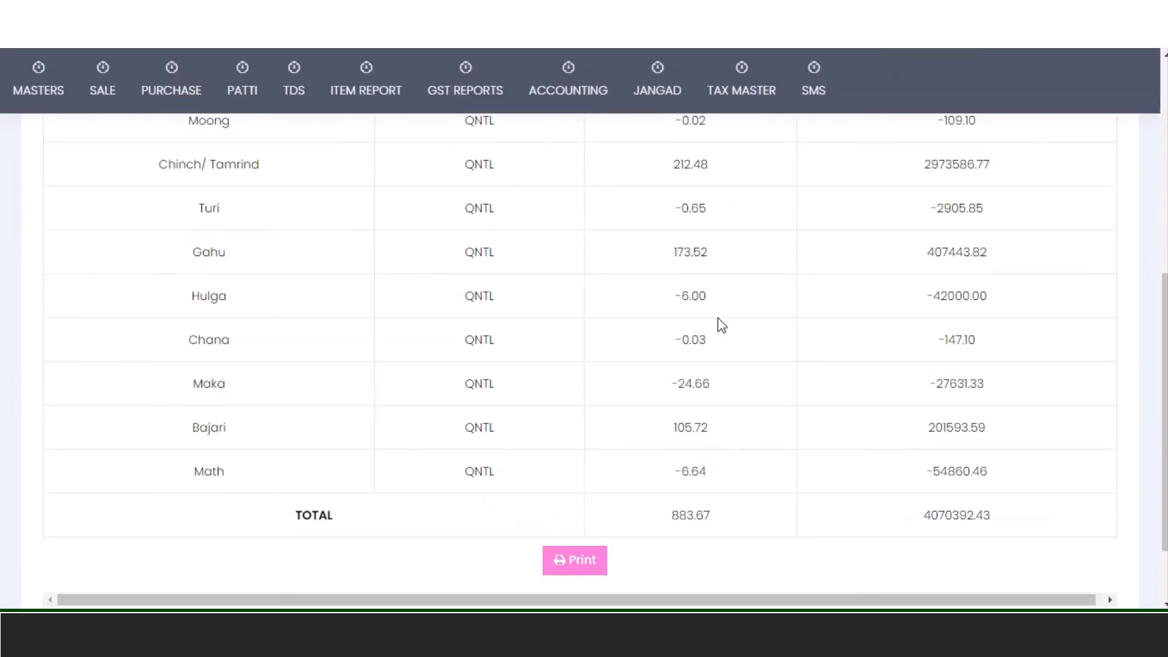
{"action": "scroll", "coordinate": [721, 325], "scroll_direction": "up", "scroll_amount": 3}
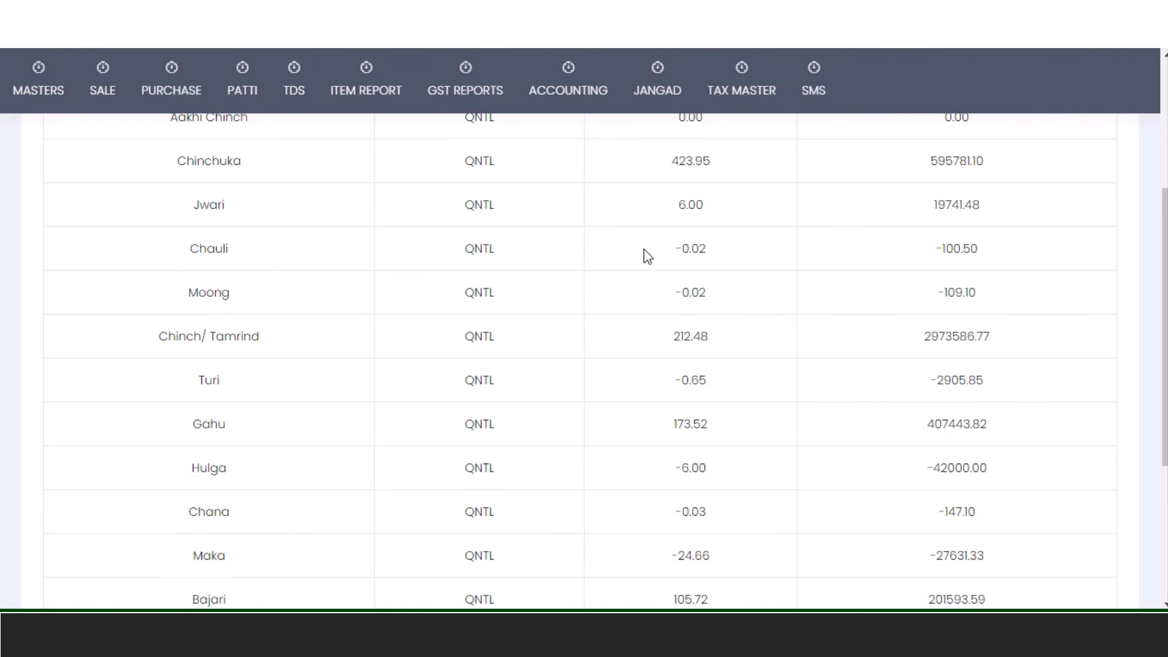
{"action": "left_click_drag", "start_coordinate": [667, 253], "coordinate": [729, 255]}
{"action": "left_click_drag", "start_coordinate": [923, 253], "coordinate": [1043, 249]}
{"action": "scroll", "coordinate": [1031, 248], "scroll_direction": "down", "scroll_amount": 3}
{"action": "scroll", "coordinate": [1030, 249], "scroll_direction": "down", "scroll_amount": 1}
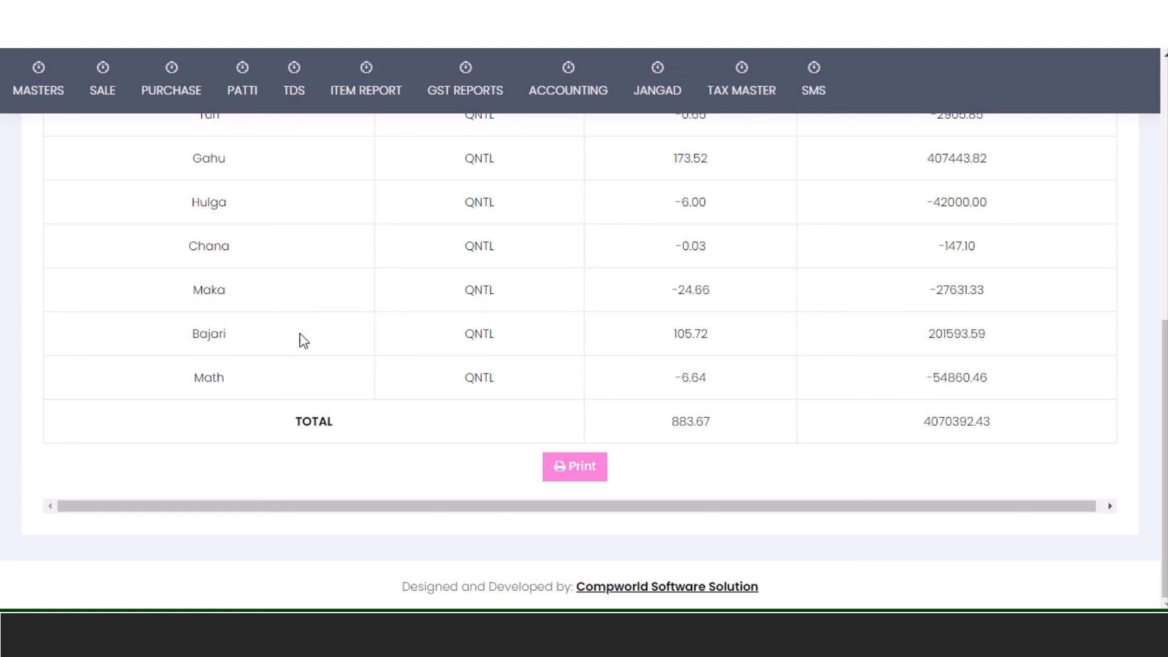
{"action": "scroll", "coordinate": [598, 376], "scroll_direction": "up", "scroll_amount": 1}
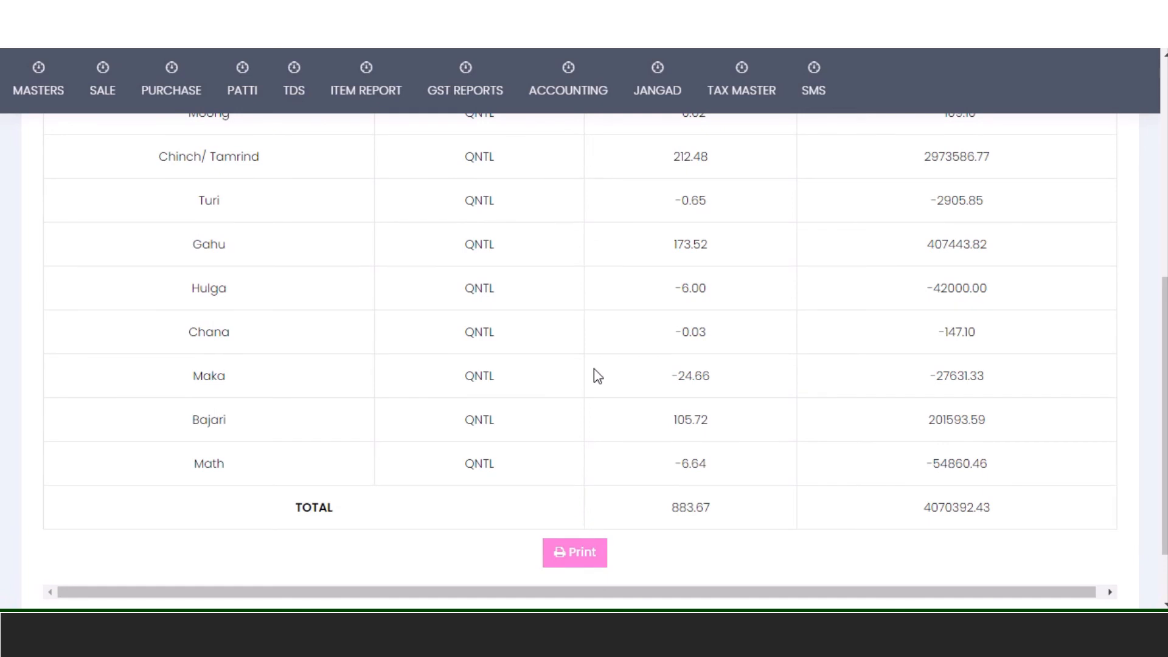
{"action": "scroll", "coordinate": [598, 376], "scroll_direction": "up", "scroll_amount": 6}
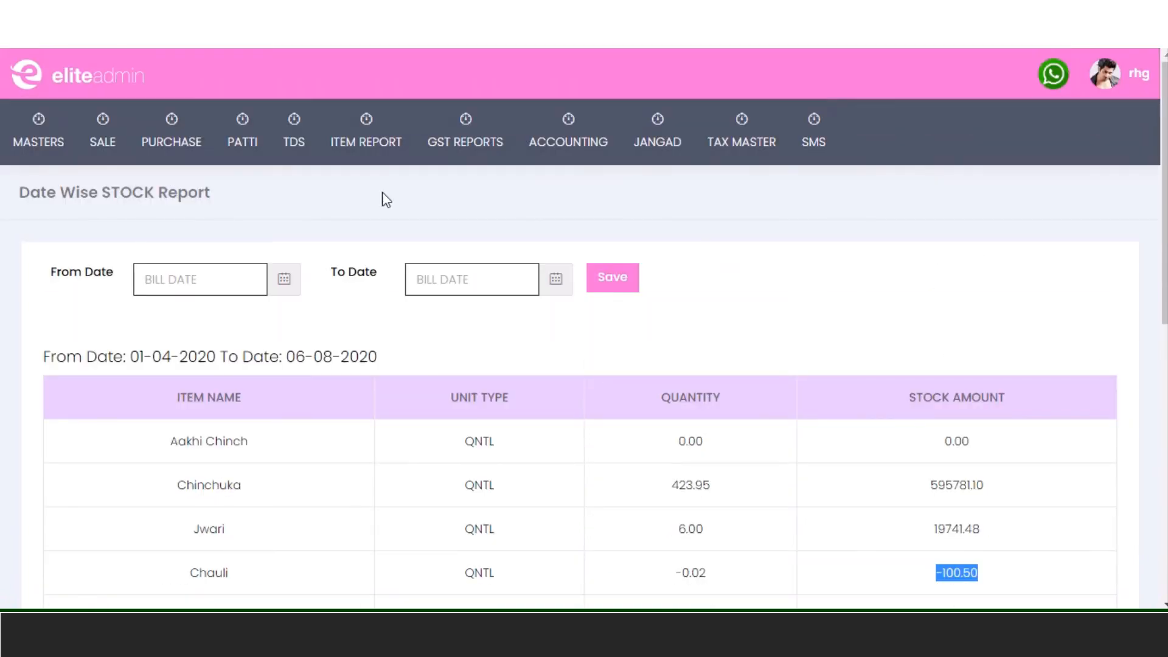
{"action": "mouse_move", "coordinate": [320, 117]}
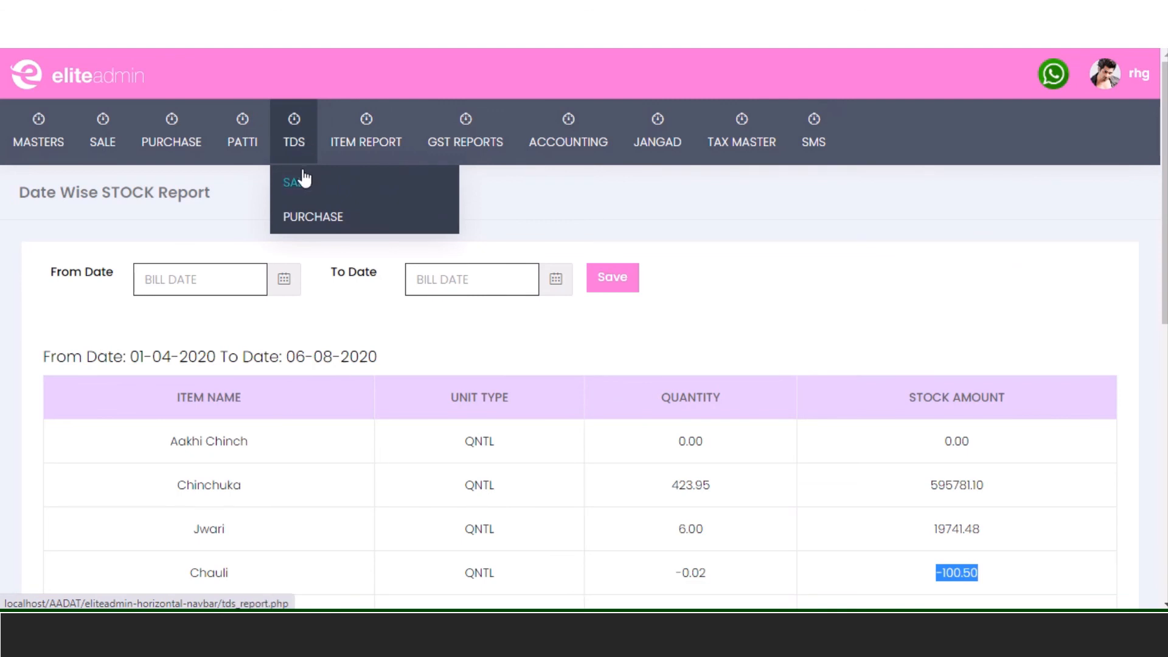
- Generate the Sale Wise TDS report with dates 01-05-2020 to 06-08-2020
{"action": "left_click", "coordinate": [304, 182]}
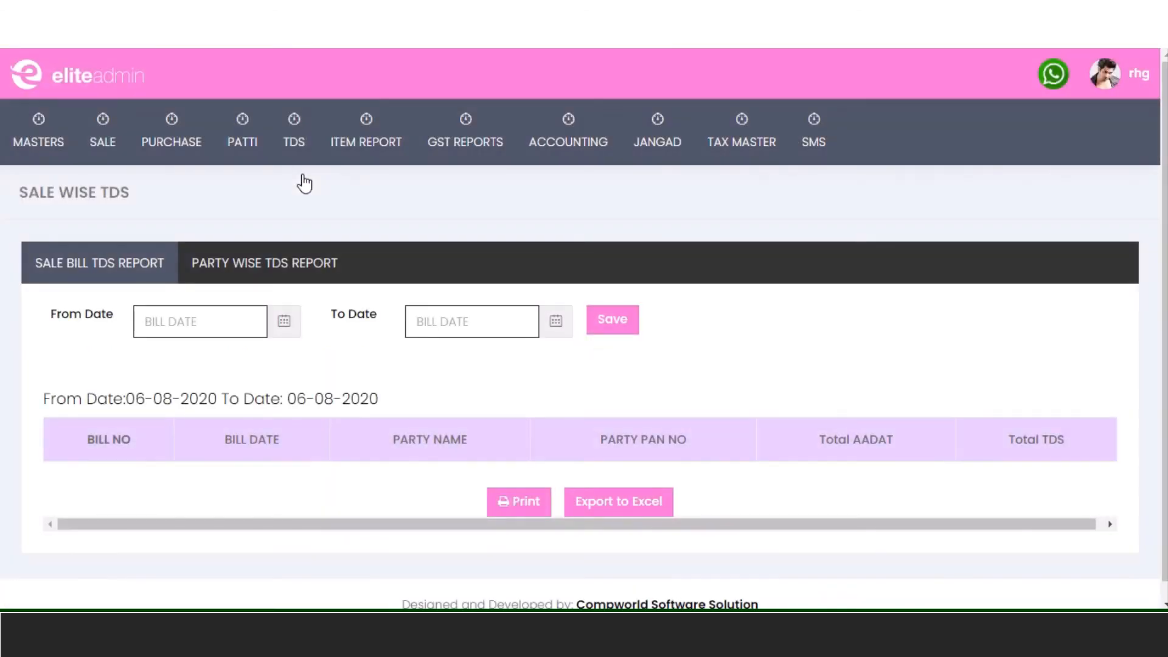
{"action": "left_click", "coordinate": [198, 318]}
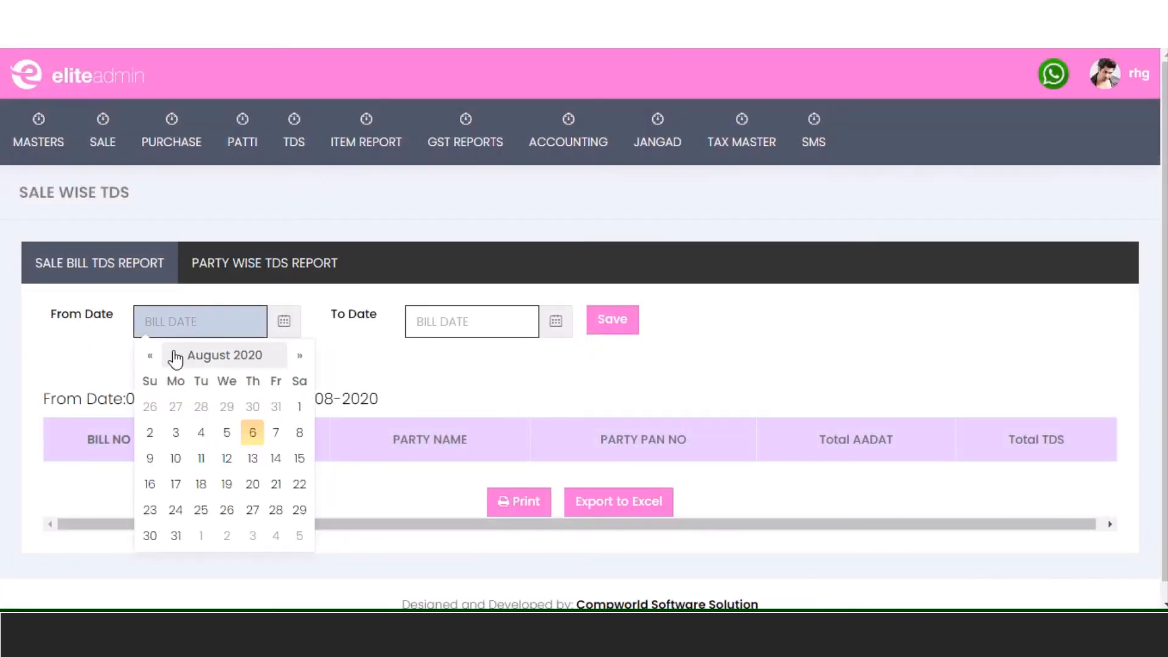
{"action": "double_click", "coordinate": [151, 356]}
{"action": "left_click", "coordinate": [152, 357]}
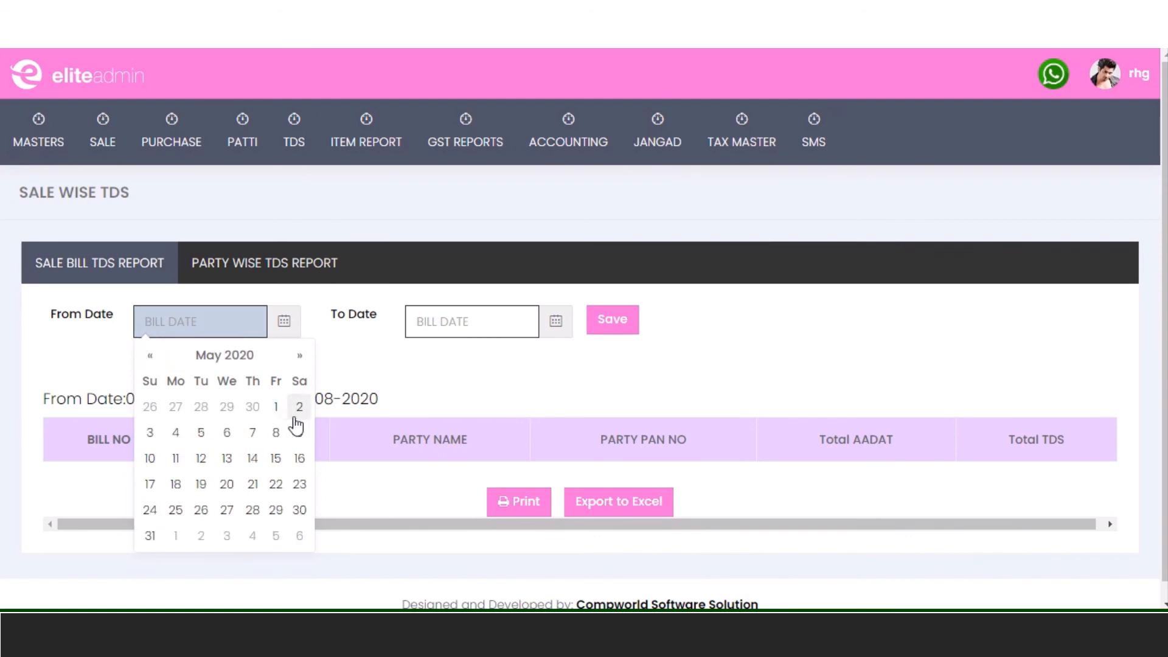
{"action": "left_click", "coordinate": [275, 406]}
{"action": "left_click", "coordinate": [469, 323]}
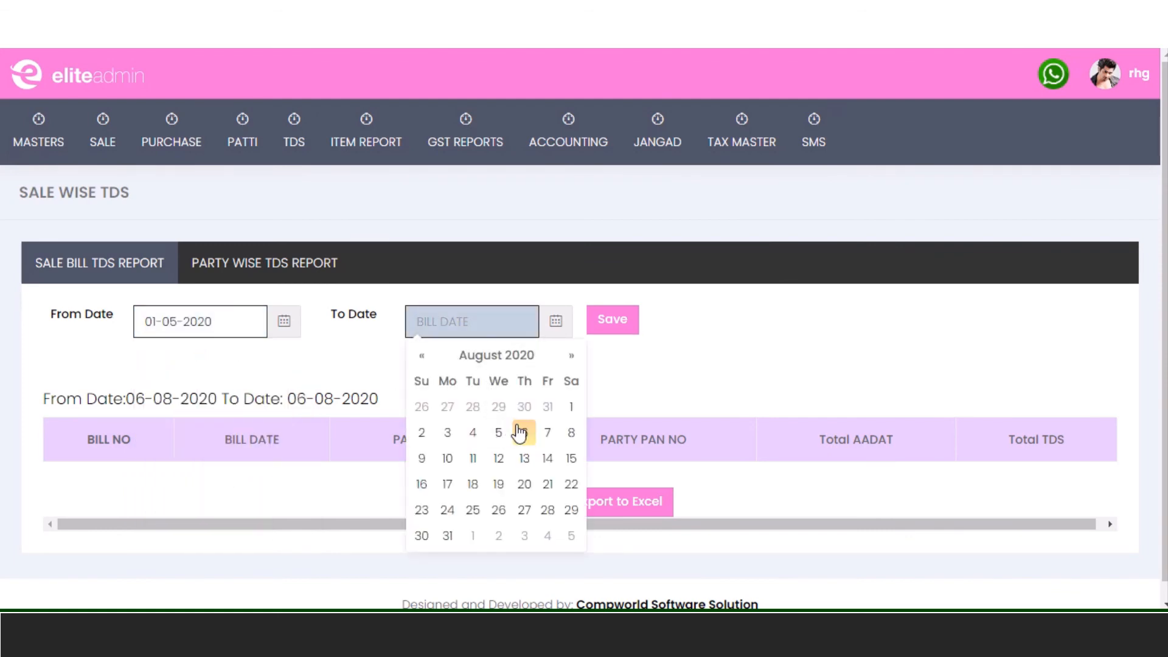
{"action": "left_click", "coordinate": [522, 432]}
{"action": "left_click", "coordinate": [618, 326]}
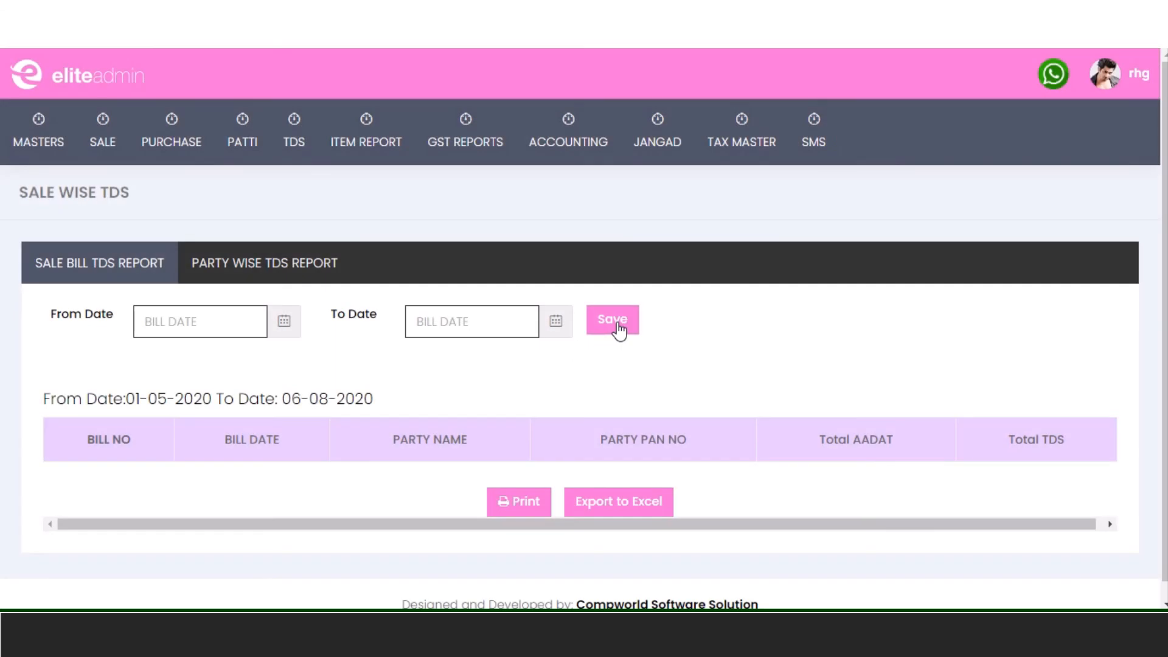
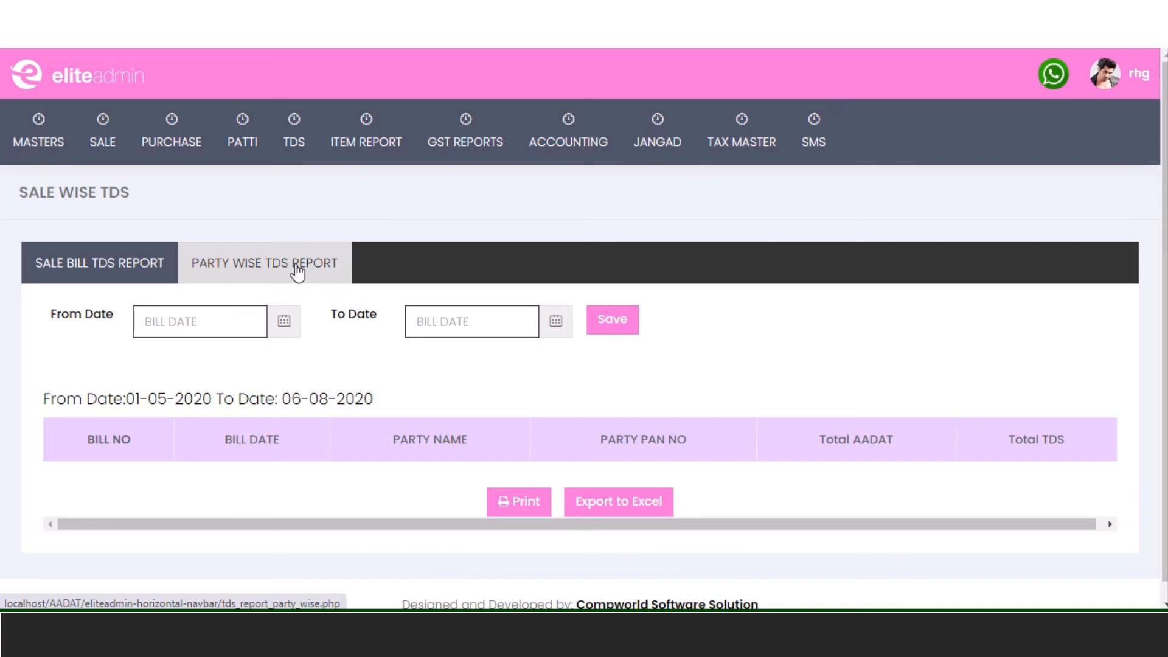
- Run the Party Wise TDS Report (Sale) from 1 April 2020 to 6 August 2020; it lists no parties
{"action": "left_click", "coordinate": [297, 273]}
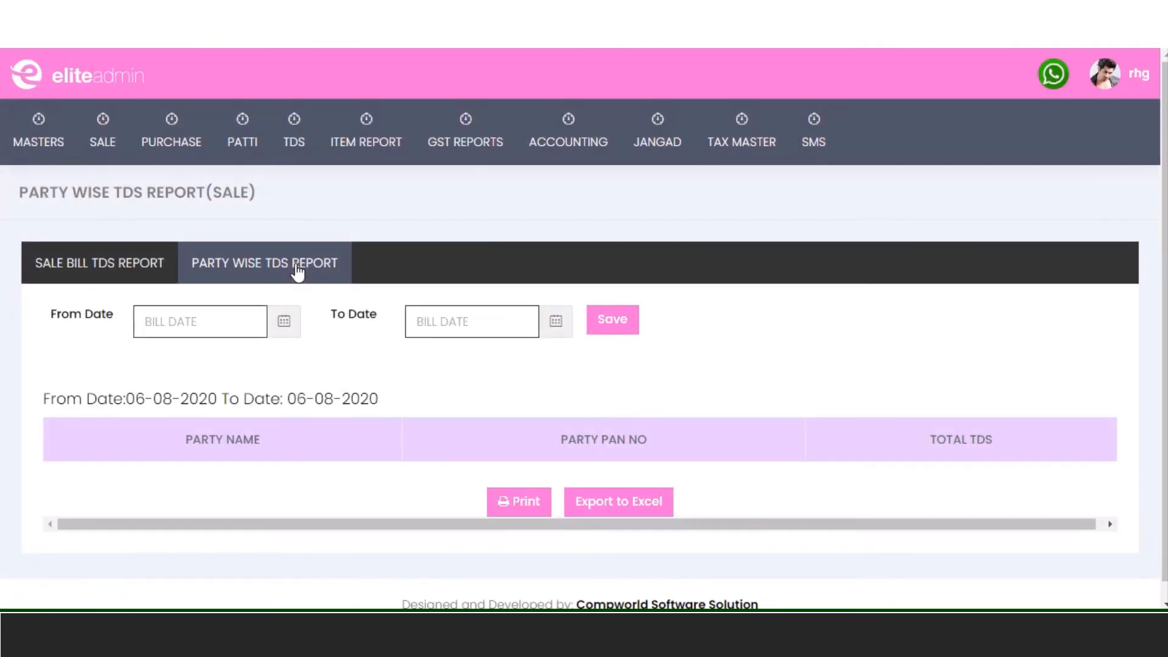
{"action": "left_click", "coordinate": [180, 323]}
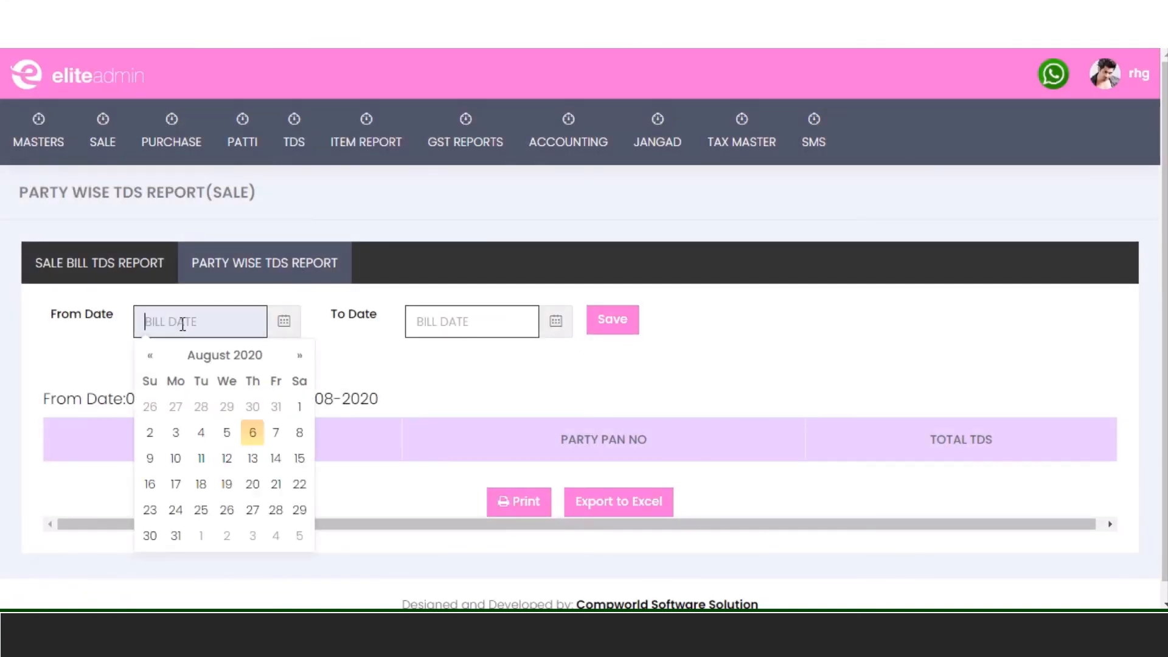
{"action": "left_click", "coordinate": [159, 355]}
{"action": "left_click", "coordinate": [160, 355]}
{"action": "left_click", "coordinate": [159, 355]}
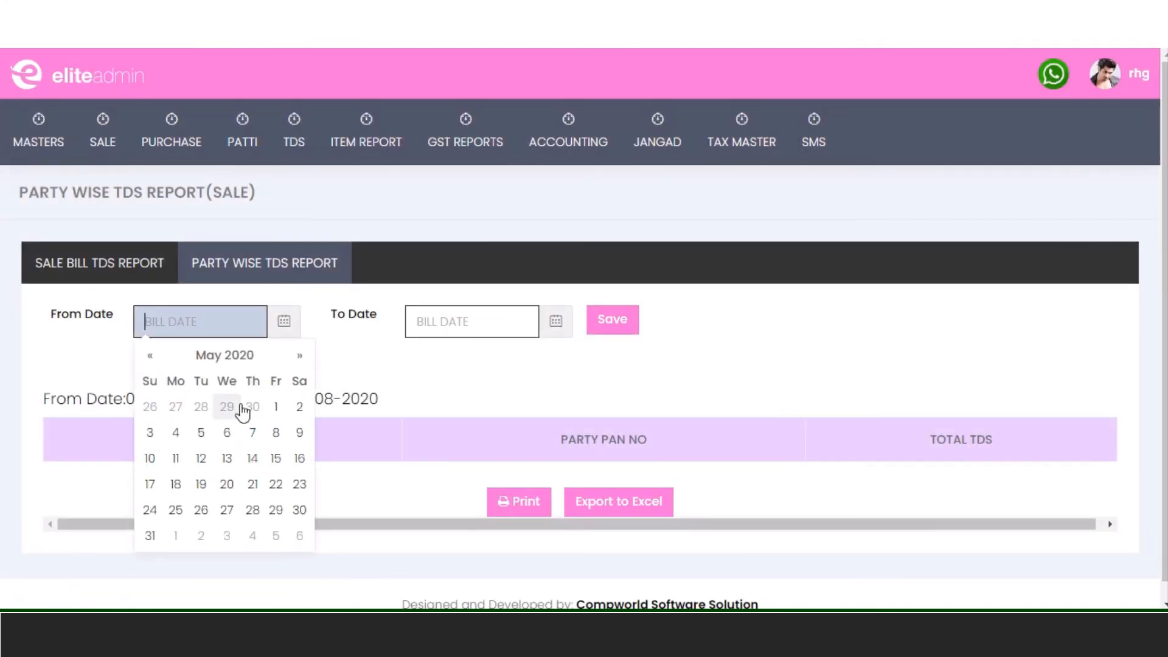
{"action": "left_click", "coordinate": [153, 356]}
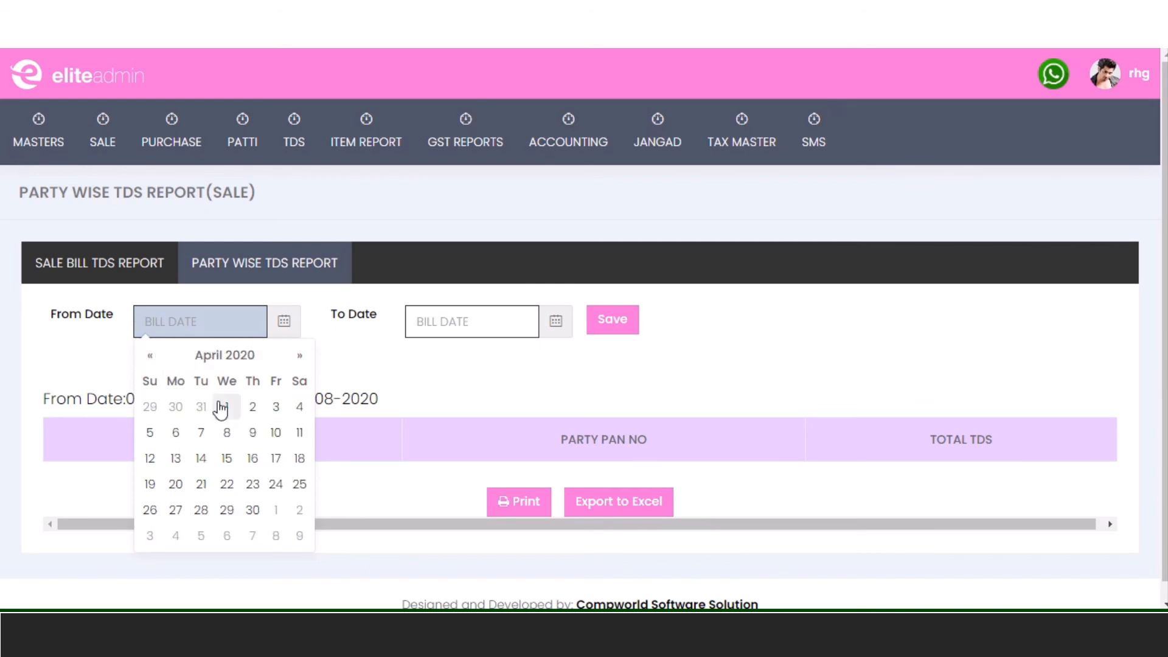
{"action": "left_click", "coordinate": [221, 408]}
{"action": "left_click", "coordinate": [456, 323]}
{"action": "left_click", "coordinate": [523, 431]}
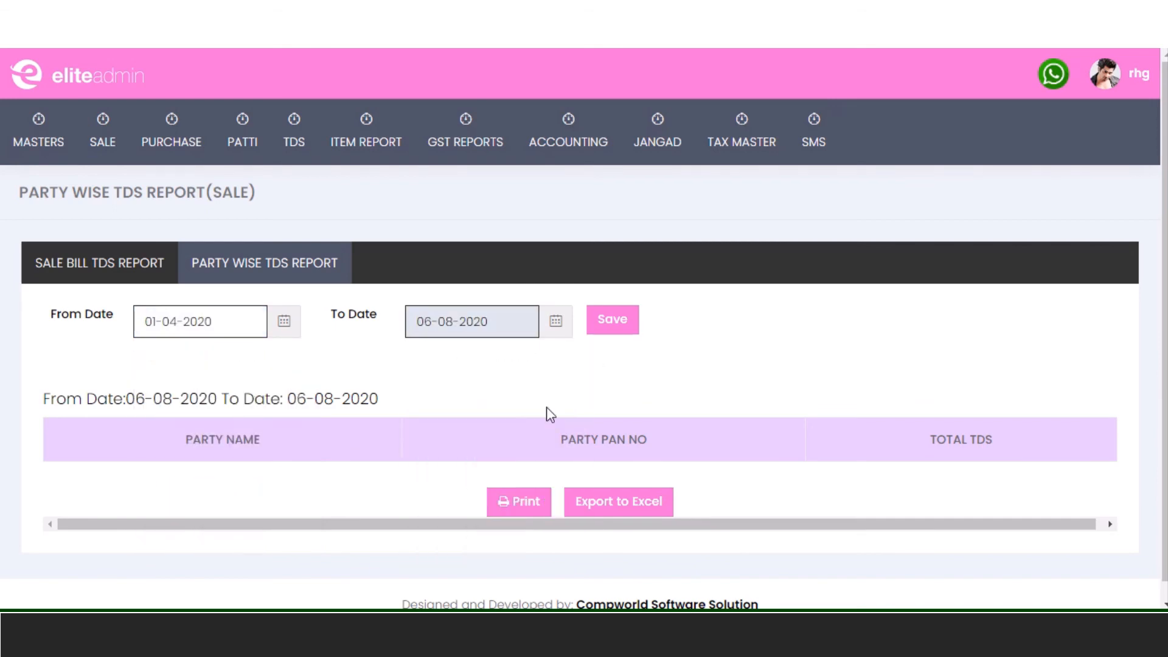
{"action": "left_click", "coordinate": [627, 322]}
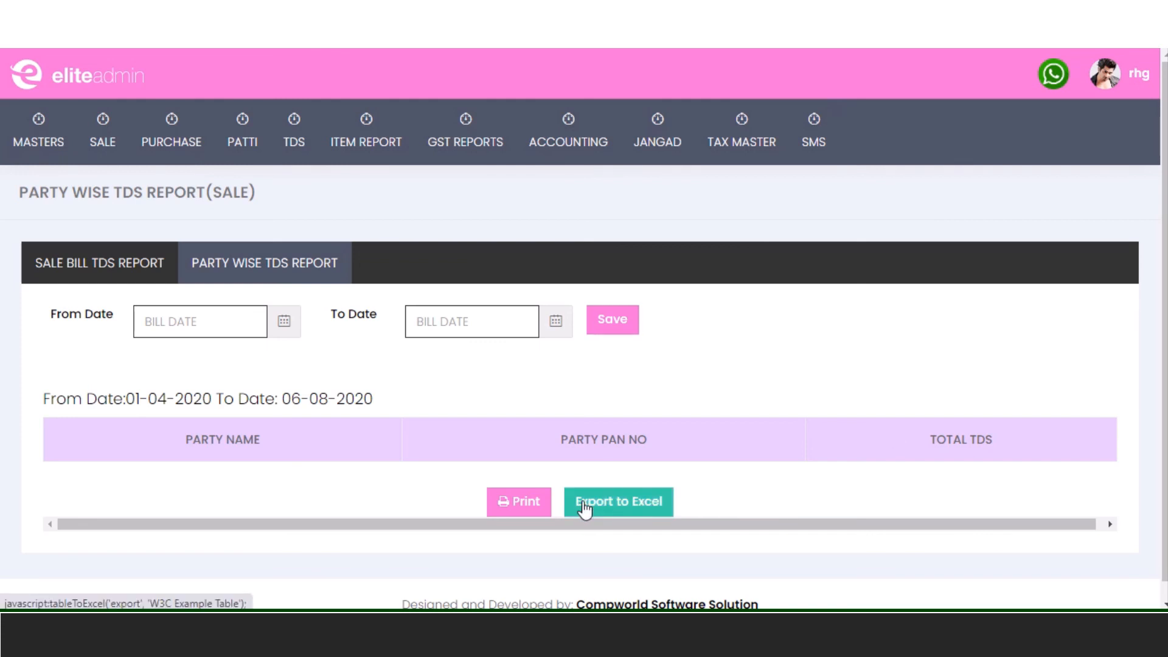
{"action": "mouse_move", "coordinate": [285, 135]}
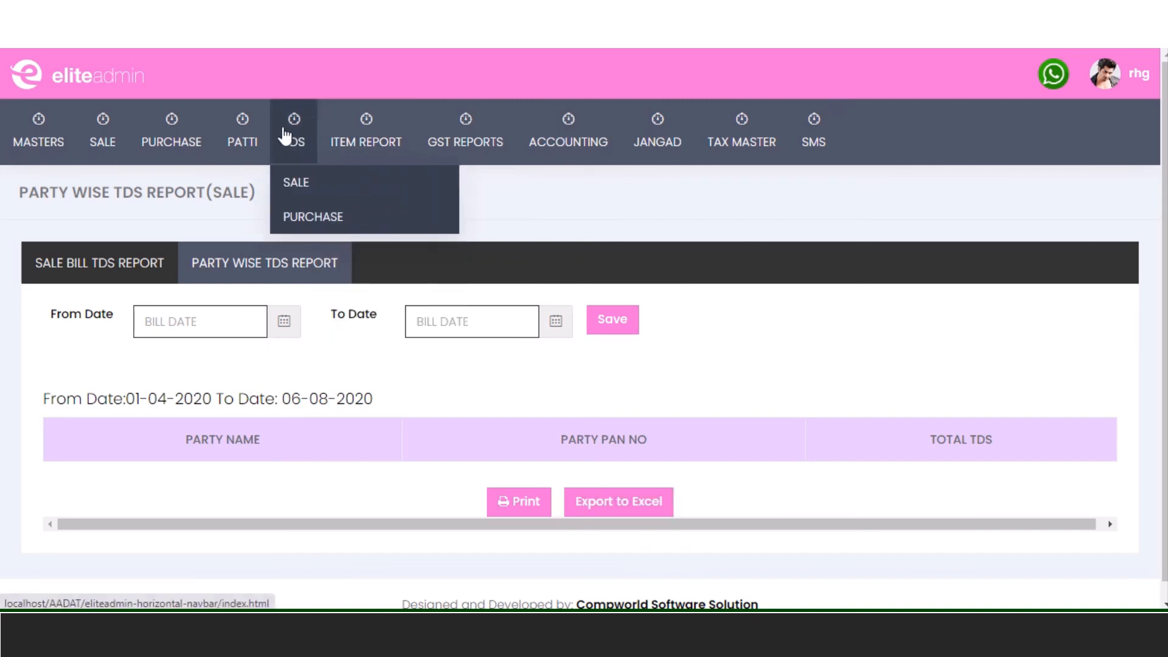
- Run the purchase TDS report for 01-04-2020 to 06-08-2020 (bill 2, TDS 1.782) and export it to Excel
{"action": "left_click", "coordinate": [298, 223]}
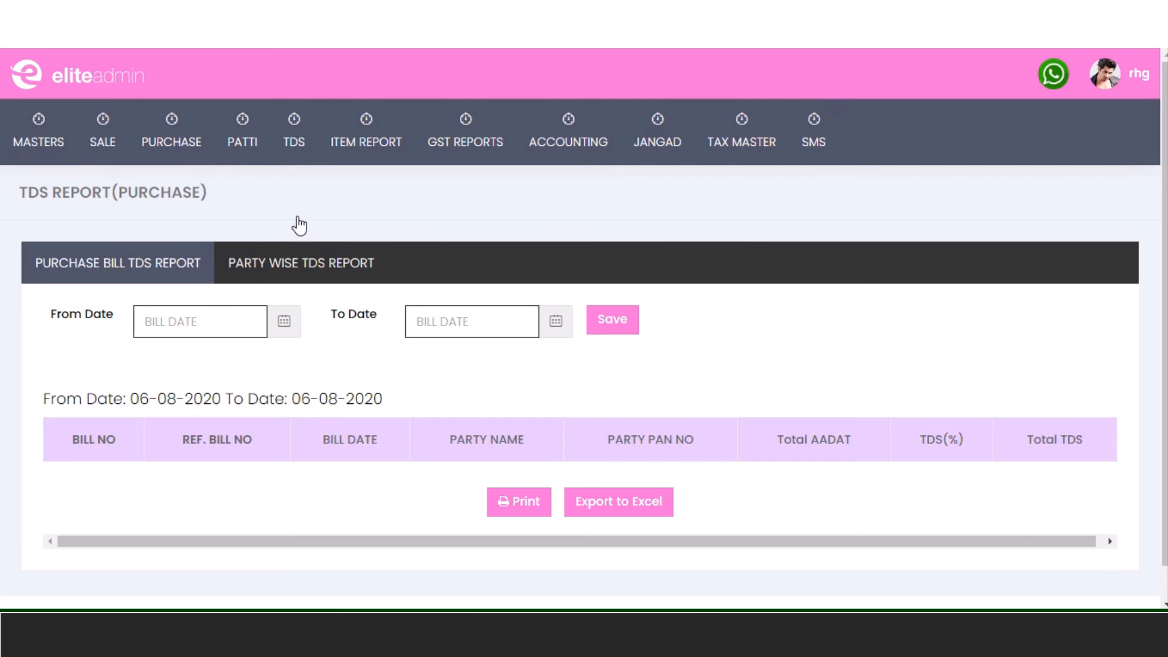
{"action": "left_click", "coordinate": [195, 313]}
{"action": "left_click", "coordinate": [146, 356]}
{"action": "left_click", "coordinate": [146, 356]}
{"action": "left_click", "coordinate": [146, 357]}
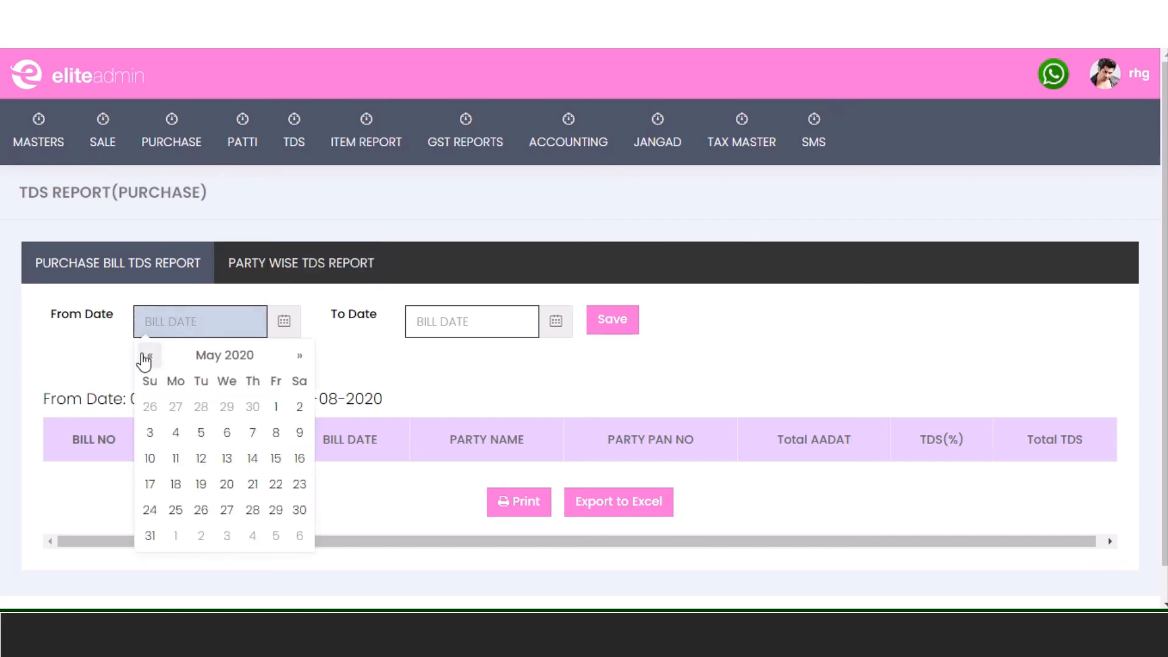
{"action": "left_click", "coordinate": [146, 357]}
{"action": "left_click", "coordinate": [226, 406]}
{"action": "left_click", "coordinate": [494, 322]}
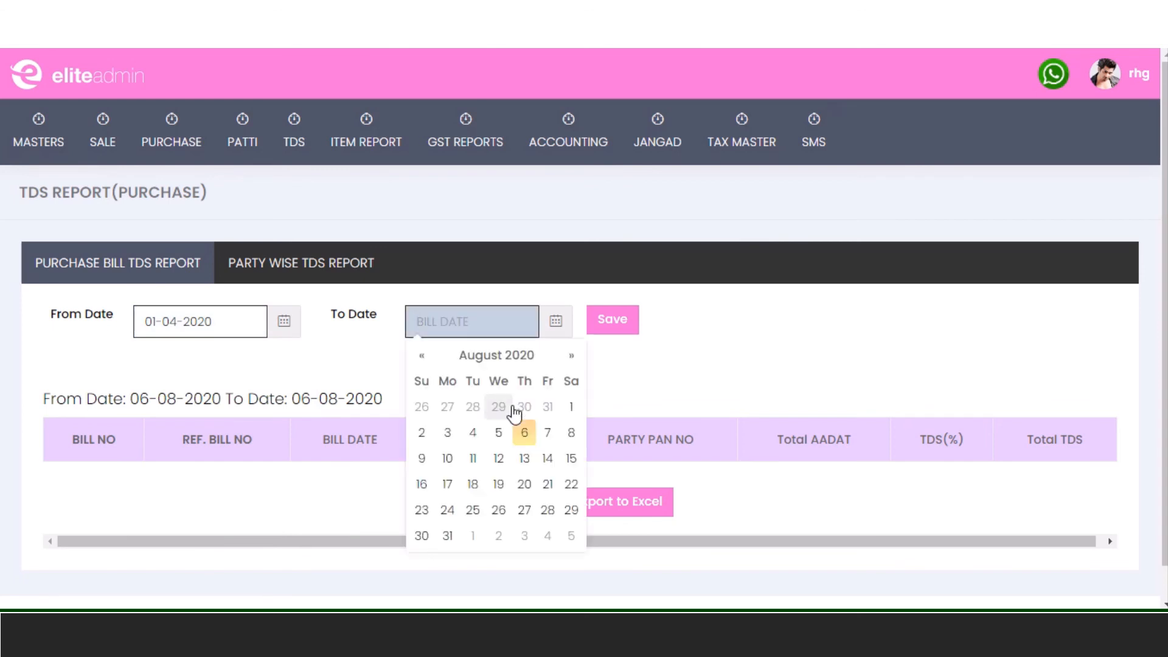
{"action": "left_click", "coordinate": [523, 432]}
{"action": "left_click", "coordinate": [621, 333]}
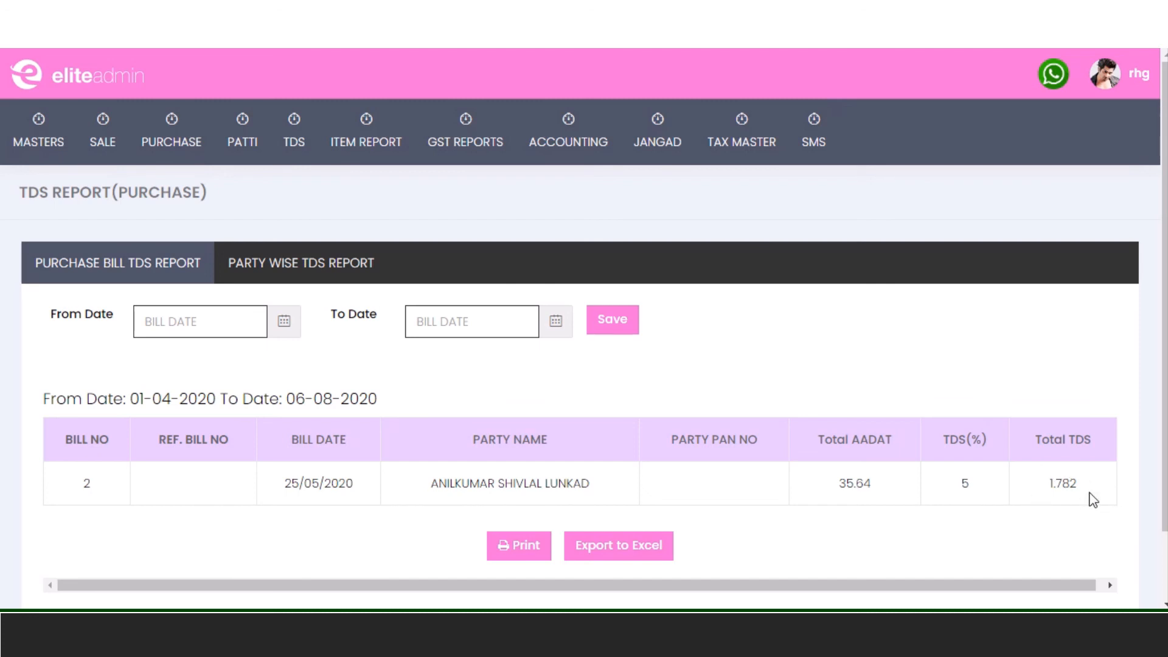
{"action": "left_click", "coordinate": [633, 554]}
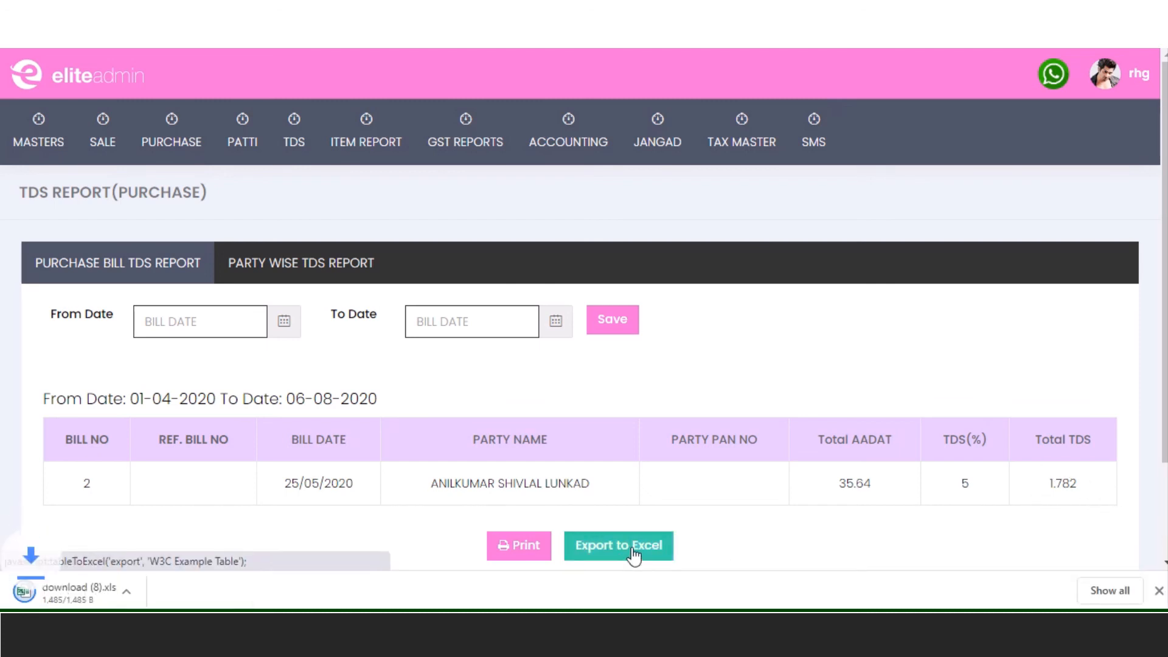
{"action": "left_click", "coordinate": [46, 599]}
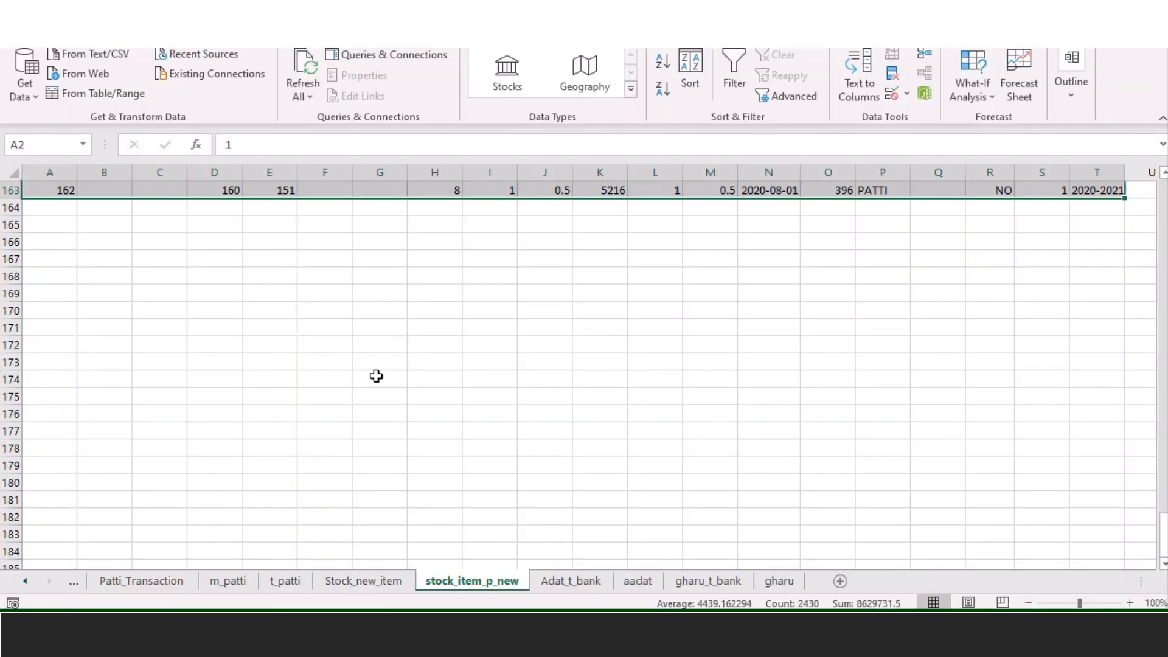
{"action": "left_click", "coordinate": [523, 356]}
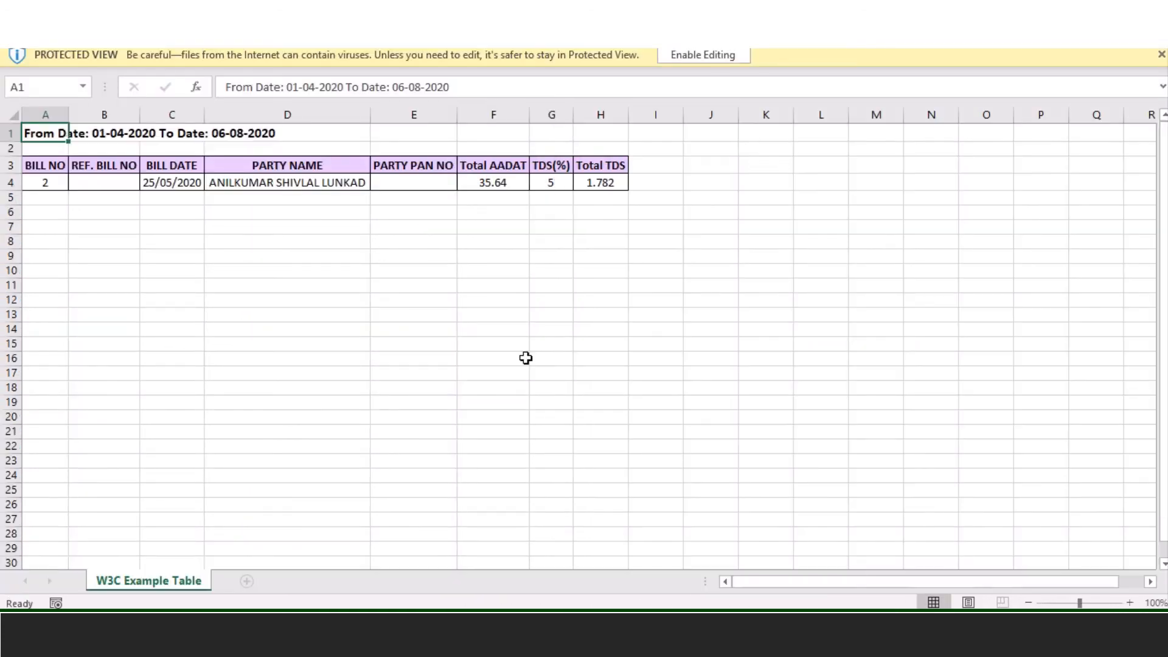
{"action": "left_click_drag", "start_coordinate": [32, 181], "coordinate": [595, 184]}
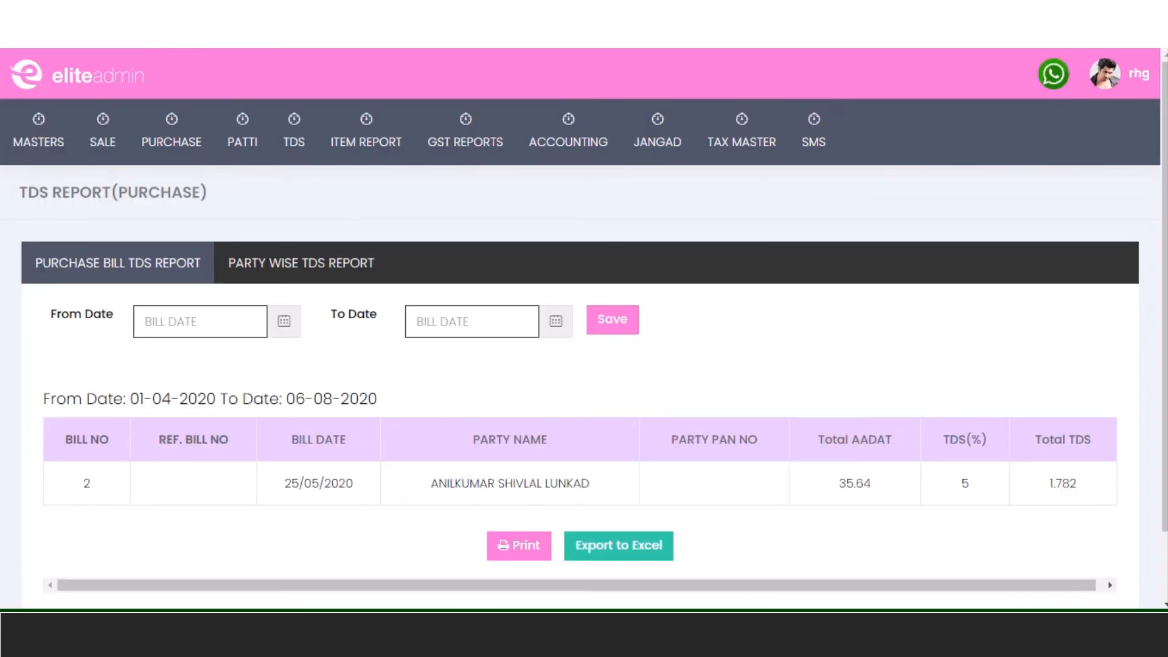
- Run the party-wise purchase TDS report from 1 April to 6 August 2020, showing one party with TDS 1.782
{"action": "left_click", "coordinate": [348, 269]}
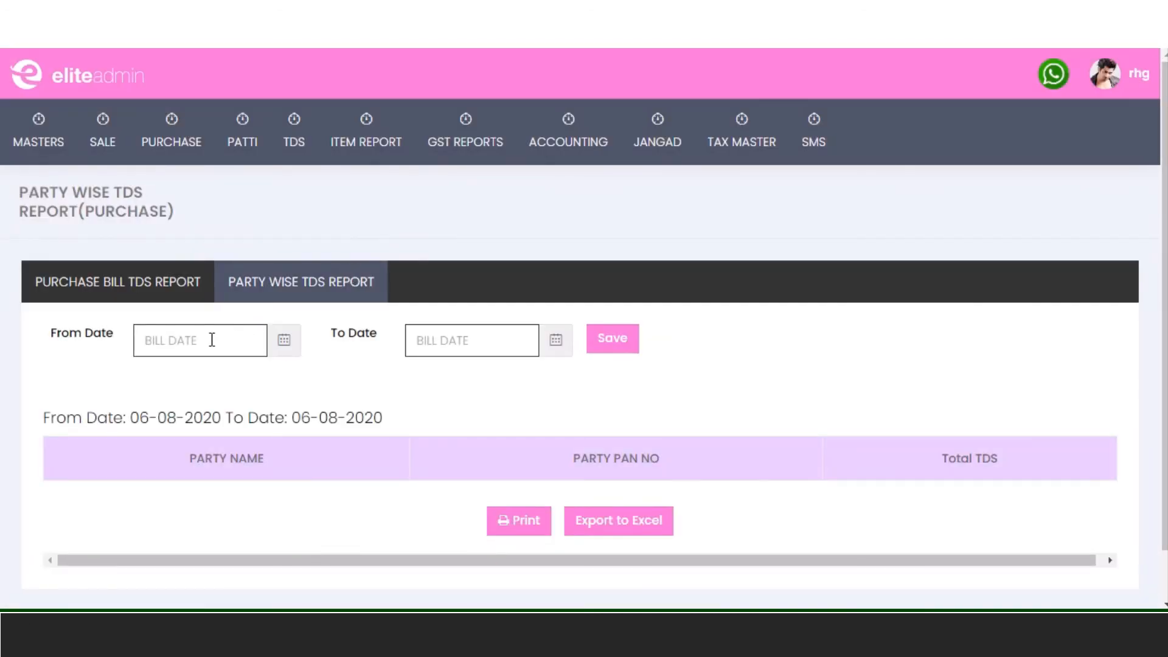
{"action": "left_click", "coordinate": [177, 338]}
{"action": "left_click", "coordinate": [150, 385]}
{"action": "left_click", "coordinate": [150, 384]}
{"action": "left_click", "coordinate": [150, 385]}
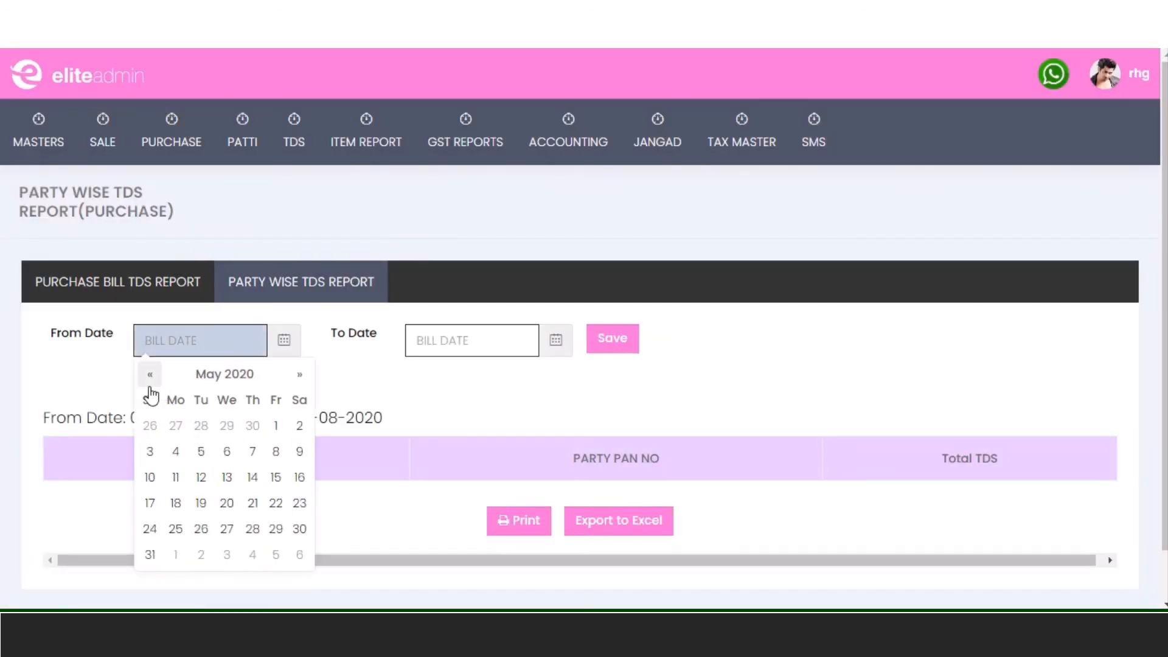
{"action": "left_click", "coordinate": [150, 386]}
{"action": "left_click", "coordinate": [226, 425]}
{"action": "left_click", "coordinate": [462, 341]}
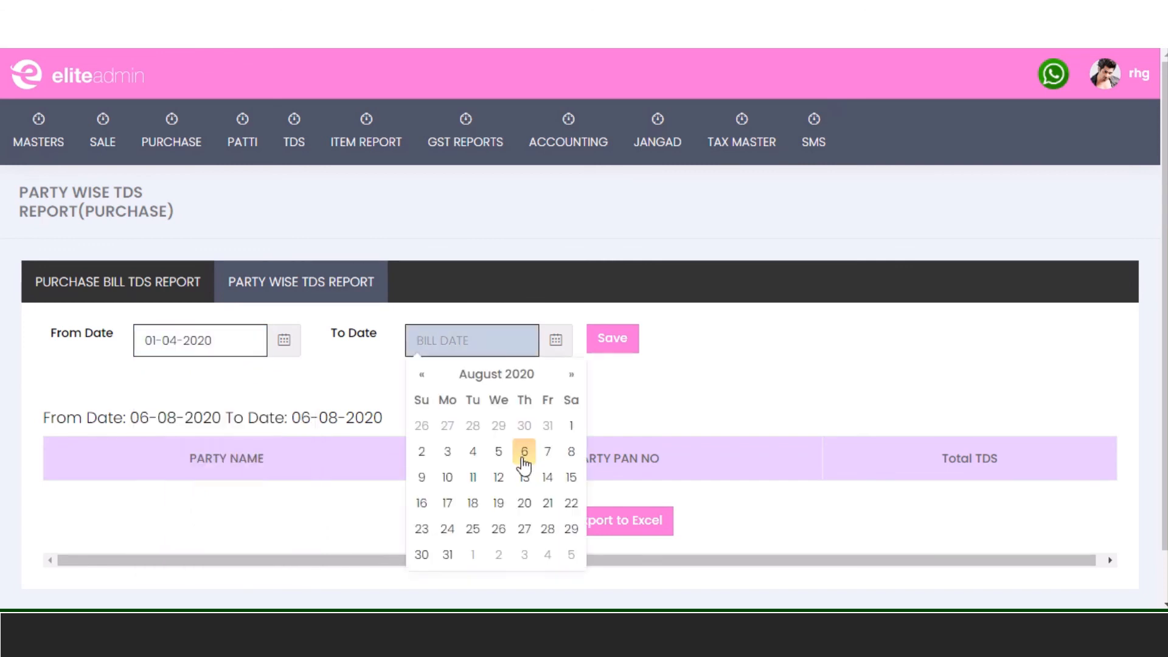
{"action": "left_click", "coordinate": [522, 453]}
{"action": "left_click", "coordinate": [626, 352]}
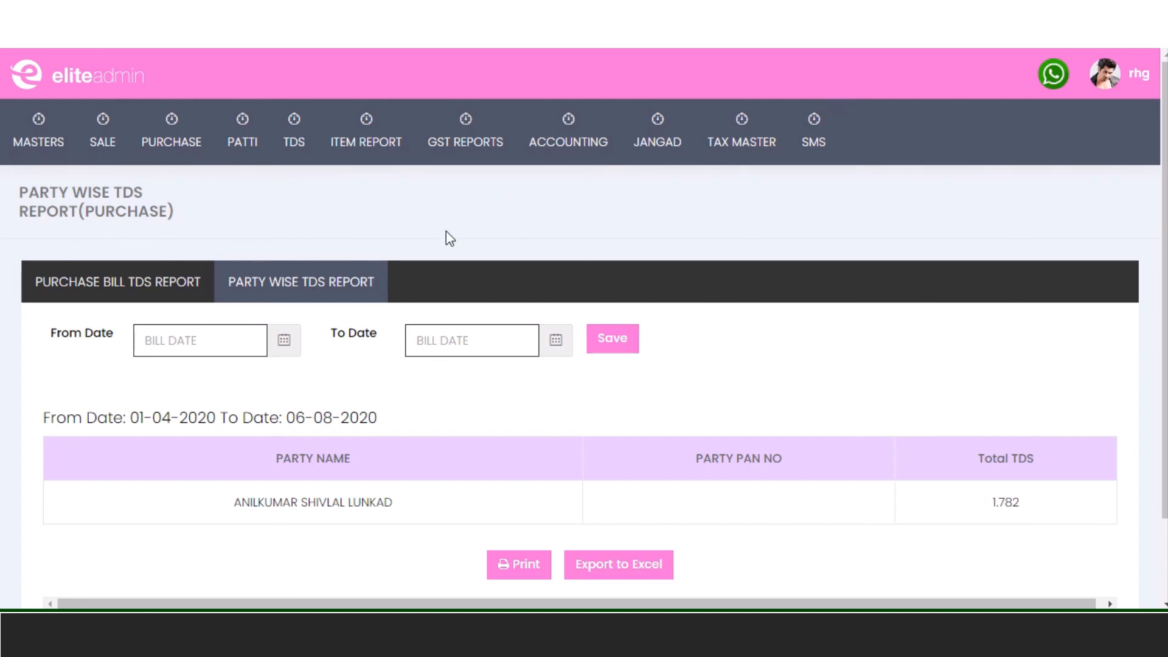
{"action": "mouse_move", "coordinate": [457, 137]}
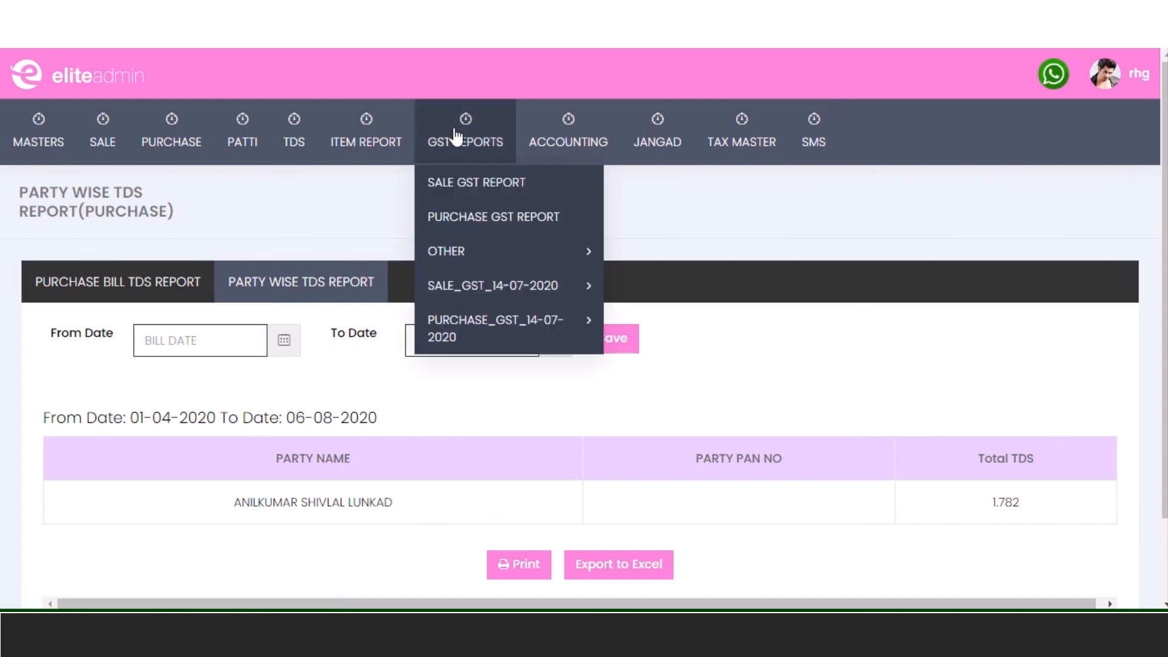
- Open the sale GST report and set its From Date to 01-04-2020
{"action": "left_click", "coordinate": [505, 182]}
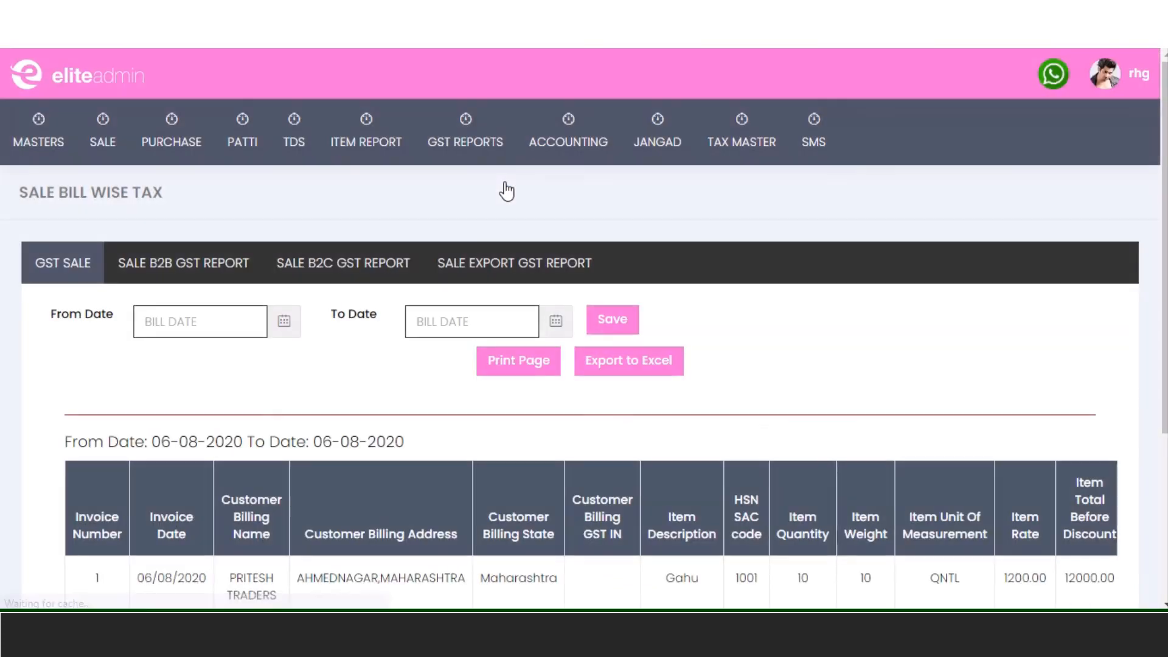
{"action": "scroll", "coordinate": [416, 380], "scroll_direction": "down", "scroll_amount": 4}
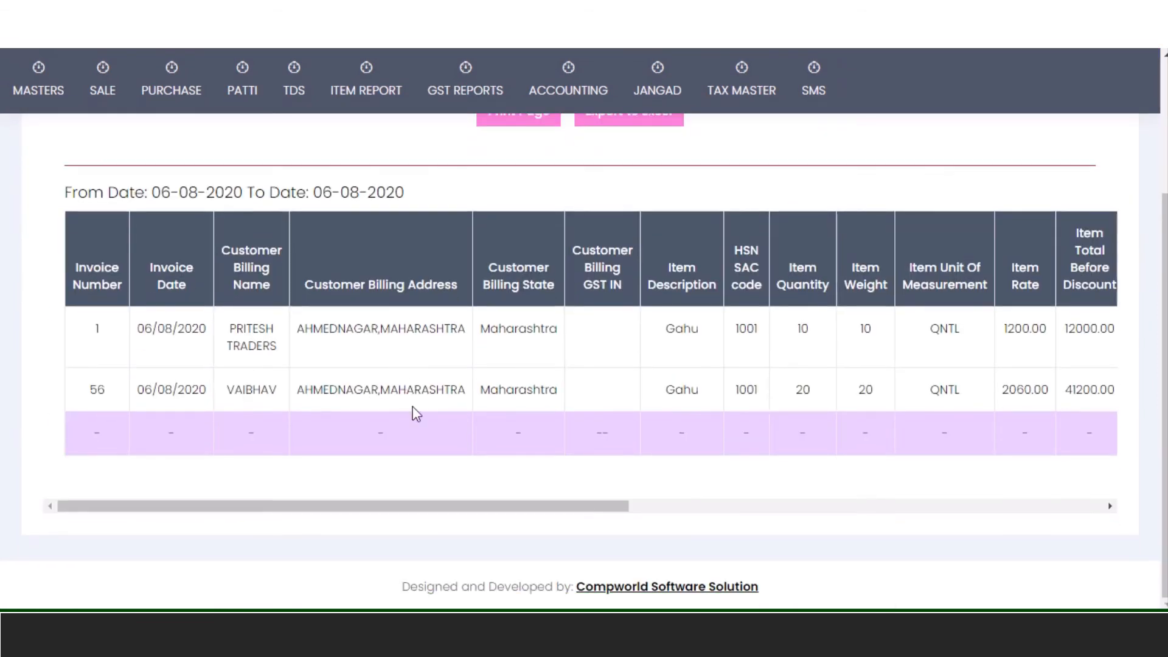
{"action": "scroll", "coordinate": [213, 408], "scroll_direction": "up", "scroll_amount": 4}
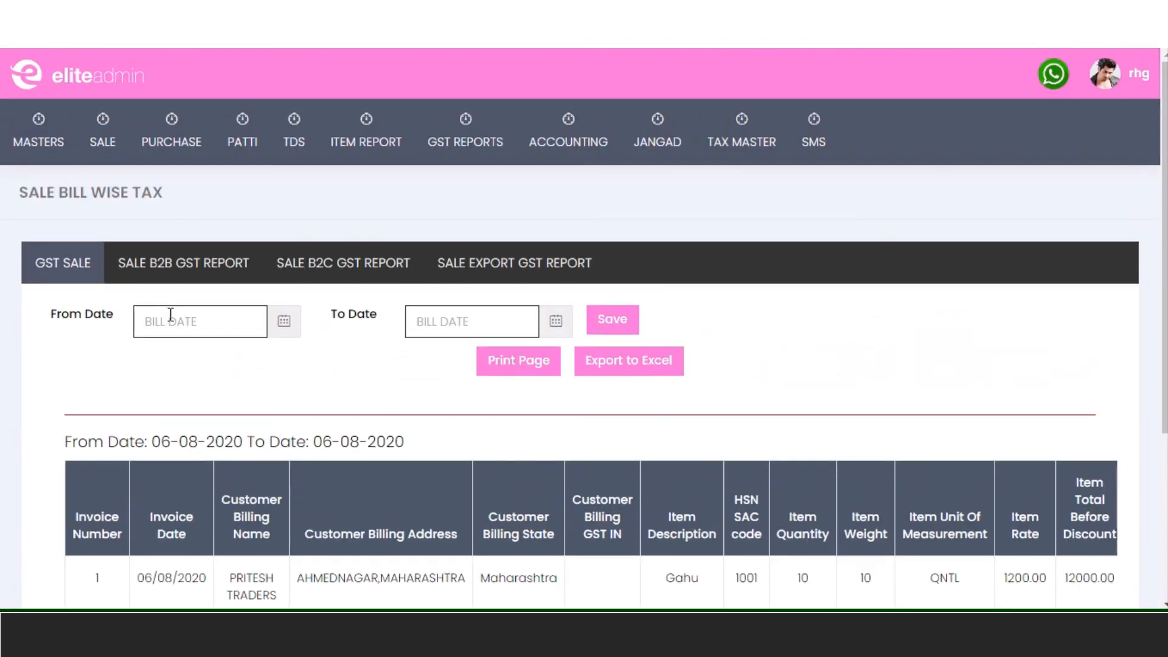
{"action": "left_click", "coordinate": [169, 318]}
{"action": "left_click", "coordinate": [155, 359]}
{"action": "left_click", "coordinate": [155, 359]}
{"action": "left_click", "coordinate": [154, 359]}
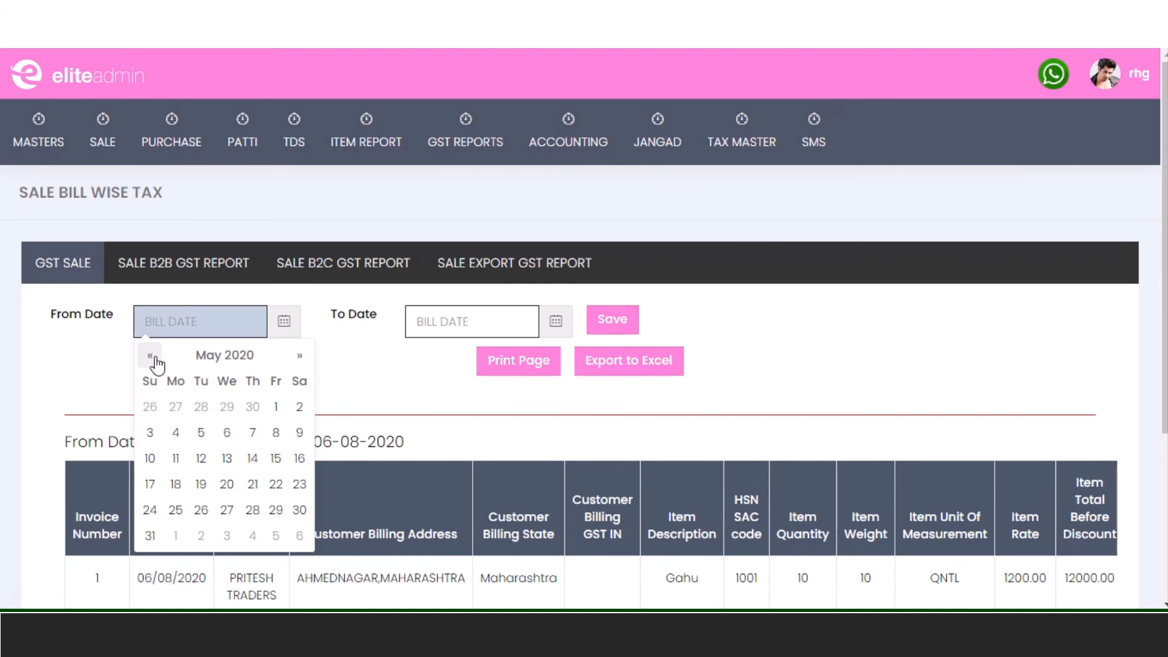
{"action": "left_click", "coordinate": [154, 358]}
{"action": "left_click", "coordinate": [226, 406]}
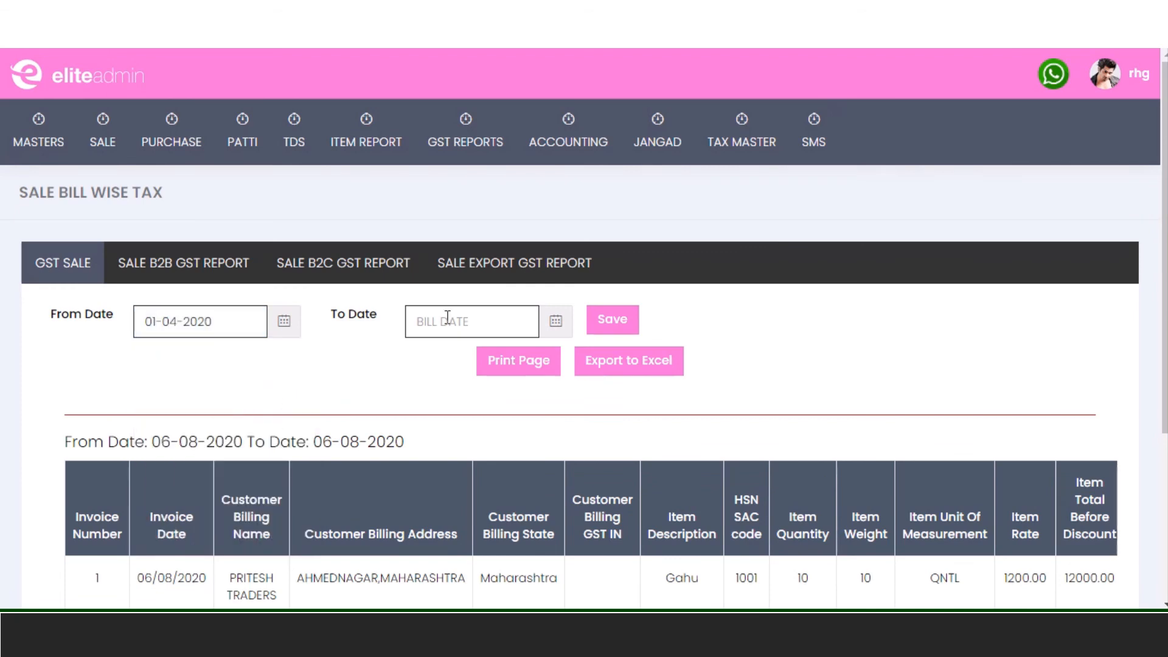
- Set the To Date to 30-04-2020 and generate the invoice-wise sale GST report
{"action": "left_click", "coordinate": [448, 321]}
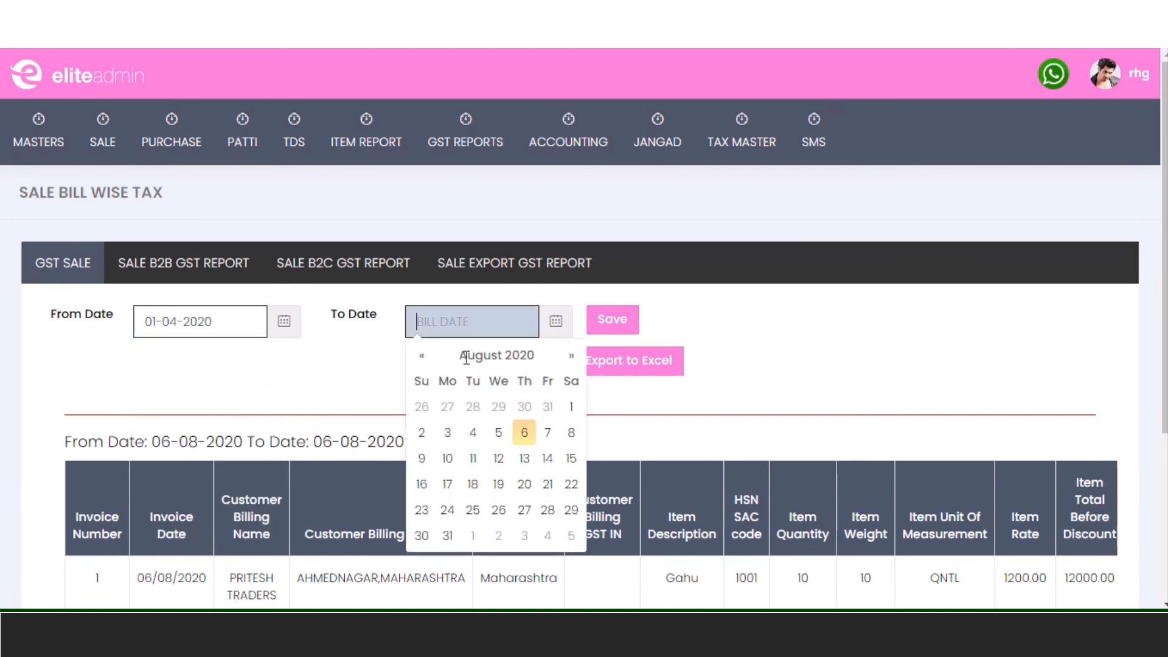
{"action": "left_click", "coordinate": [420, 357]}
{"action": "left_click", "coordinate": [421, 356]}
{"action": "left_click", "coordinate": [421, 356]}
{"action": "left_click", "coordinate": [420, 356]}
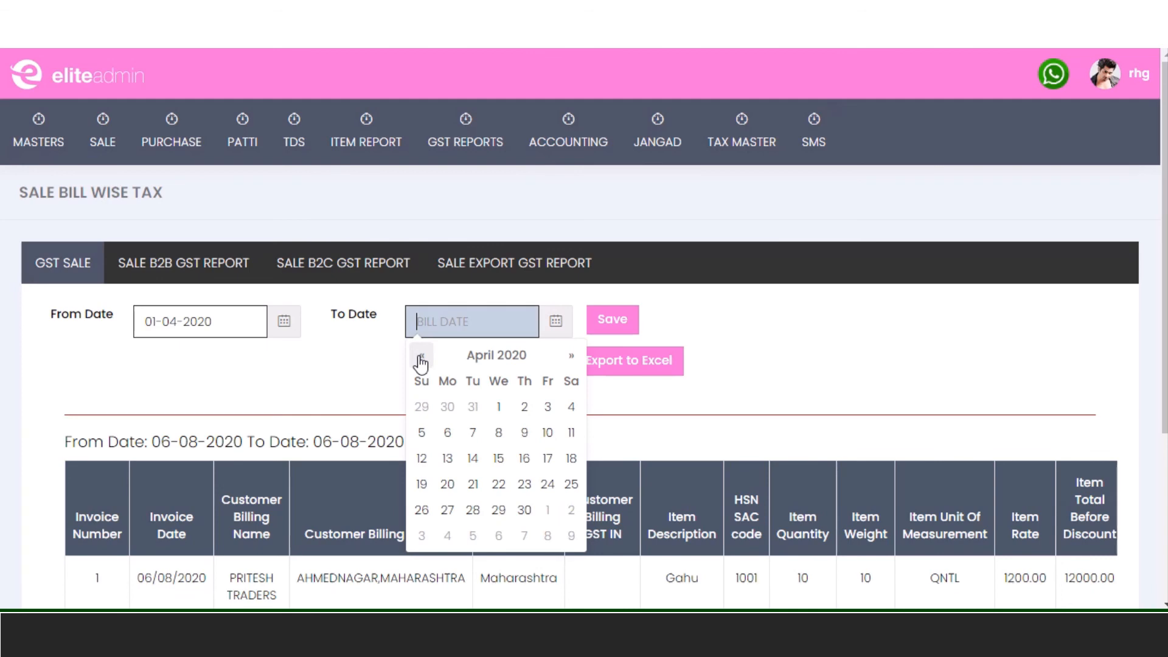
{"action": "left_click", "coordinate": [524, 510]}
{"action": "left_click", "coordinate": [614, 322]}
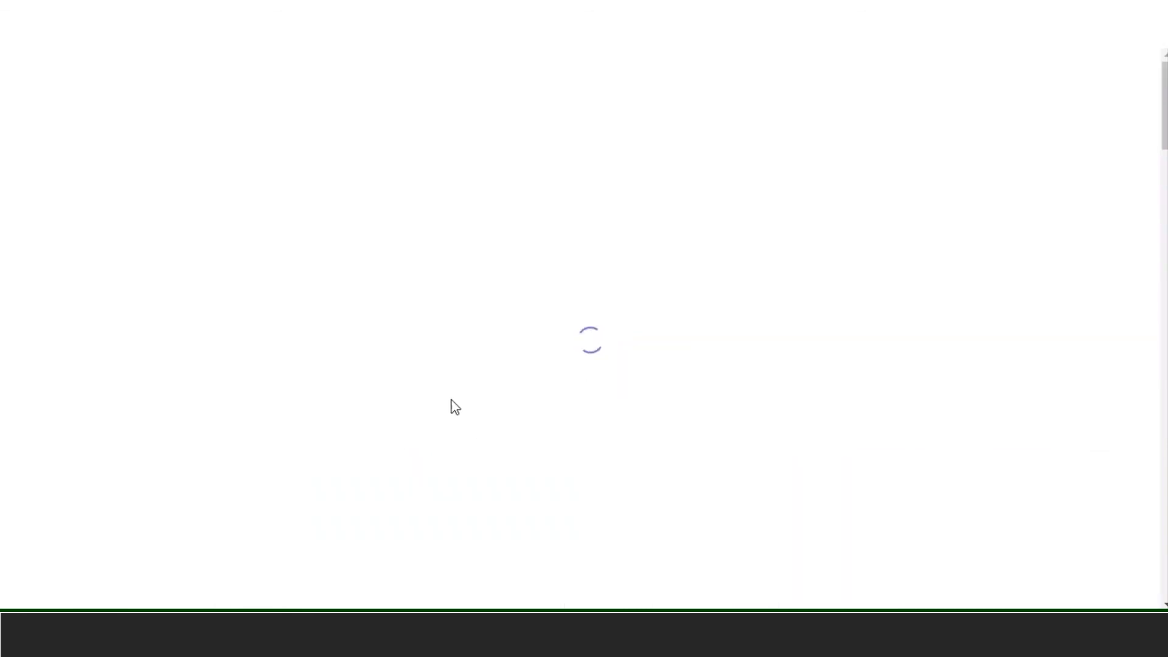
{"action": "scroll", "coordinate": [503, 417], "scroll_direction": "down", "scroll_amount": 5}
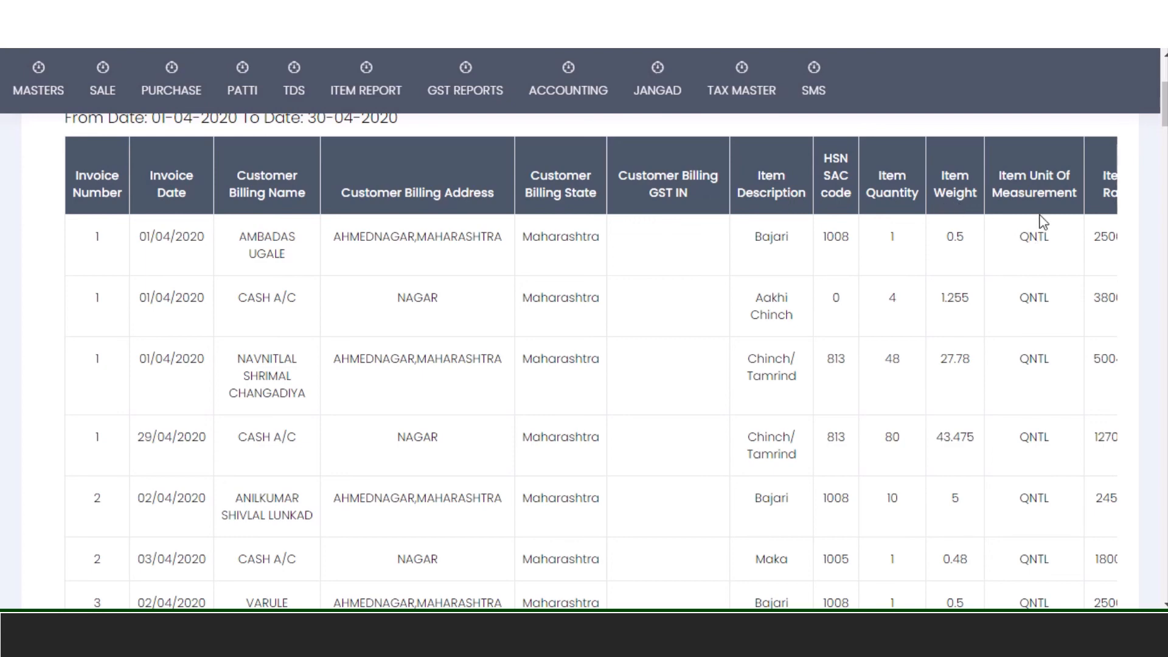
{"action": "scroll", "coordinate": [993, 377], "scroll_direction": "down", "scroll_amount": 20}
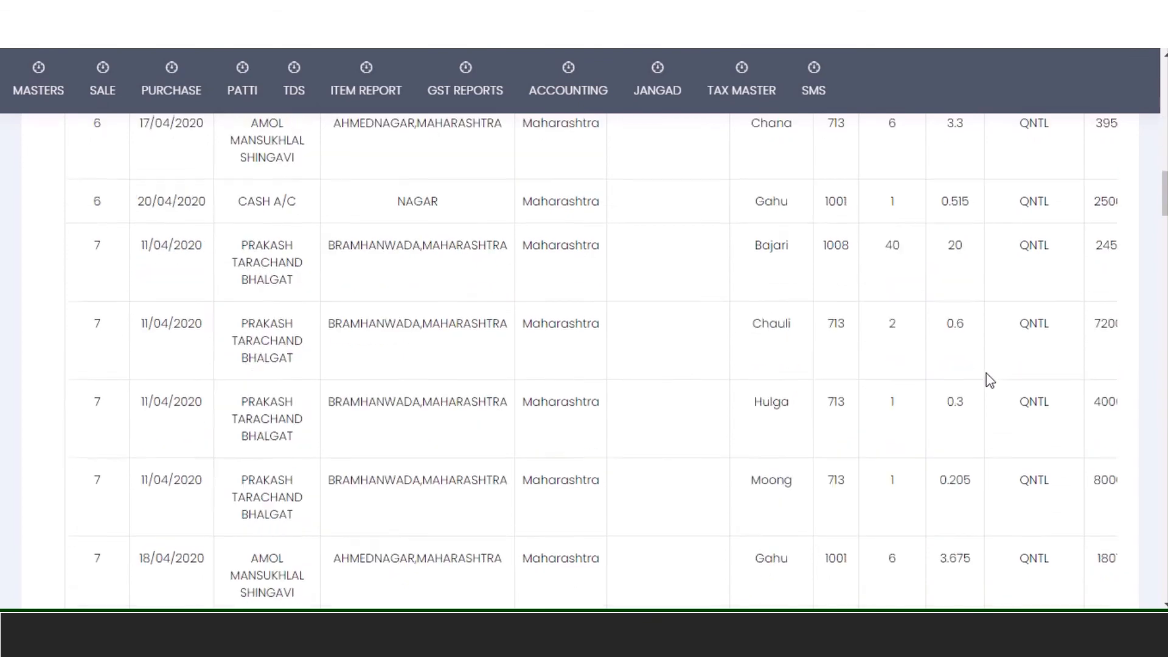
{"action": "scroll", "coordinate": [978, 371], "scroll_direction": "down", "scroll_amount": 20}
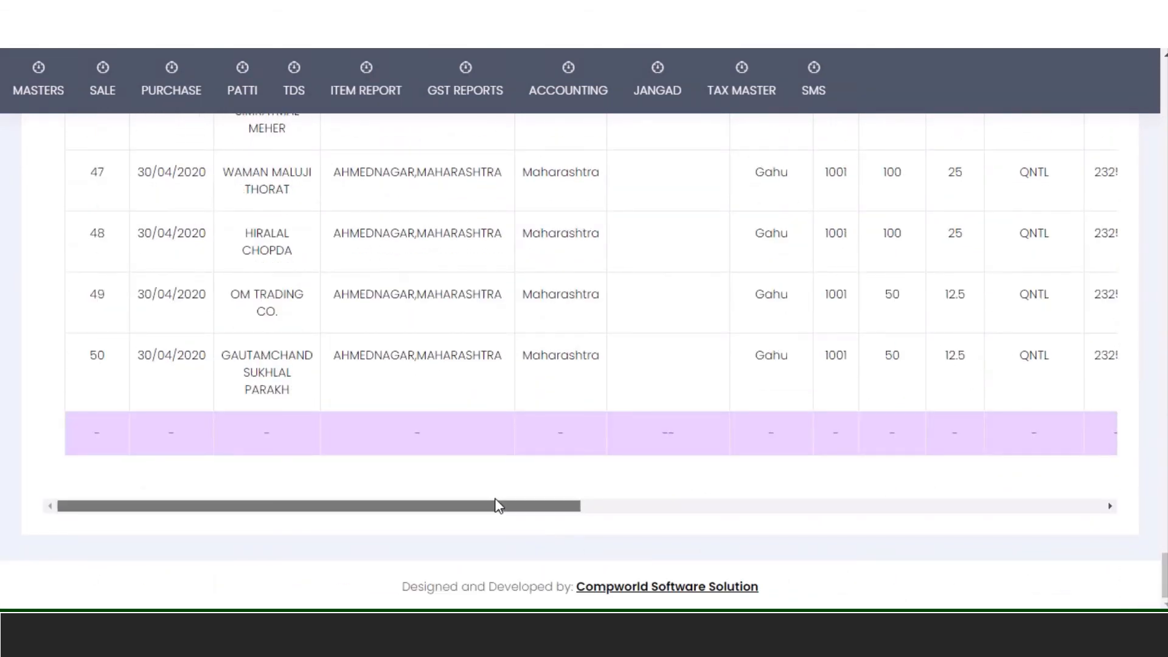
{"action": "left_click_drag", "start_coordinate": [495, 505], "coordinate": [1066, 507]}
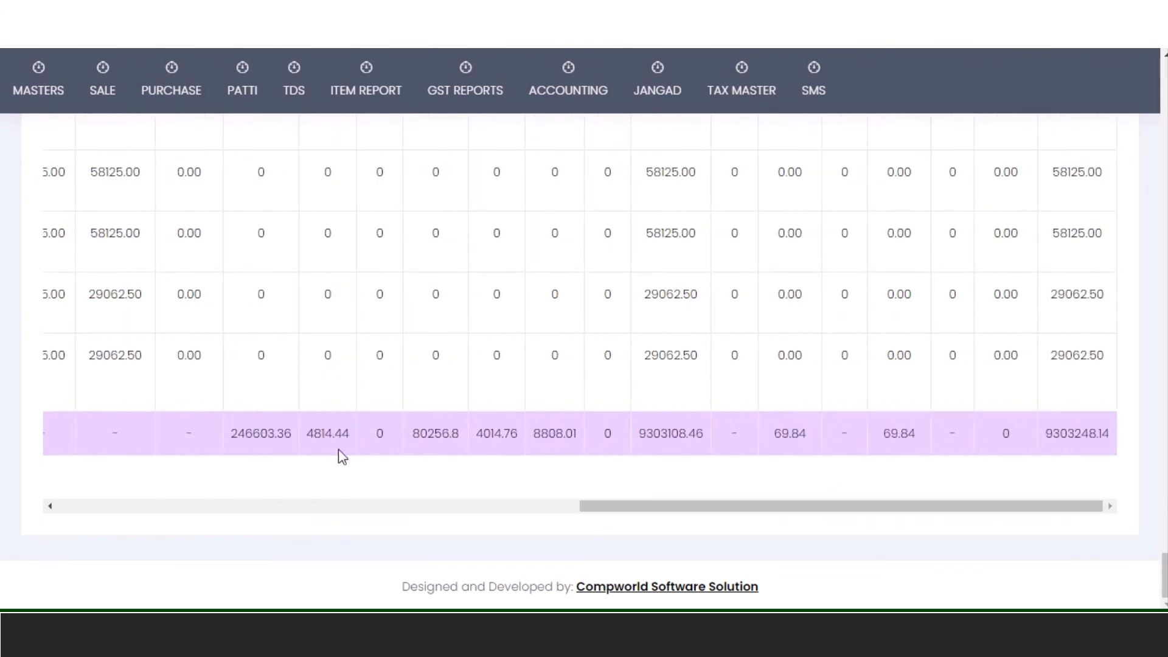
{"action": "scroll", "coordinate": [362, 444], "scroll_direction": "up", "scroll_amount": 15}
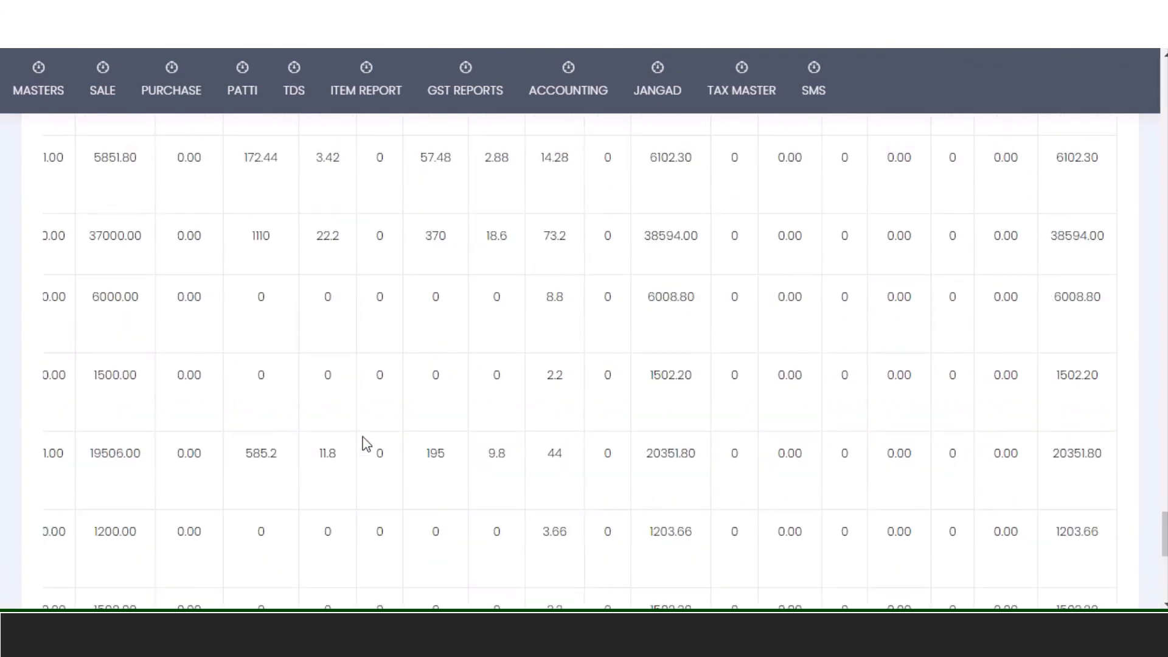
{"action": "scroll", "coordinate": [365, 444], "scroll_direction": "up", "scroll_amount": 20}
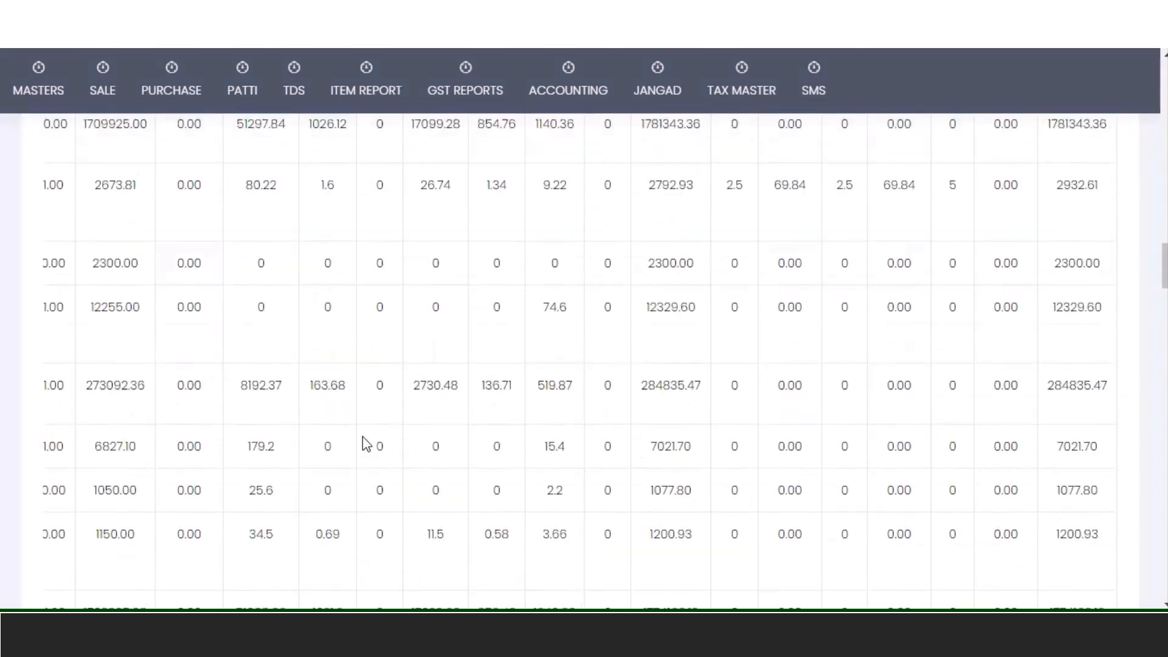
{"action": "scroll", "coordinate": [365, 443], "scroll_direction": "up", "scroll_amount": 5}
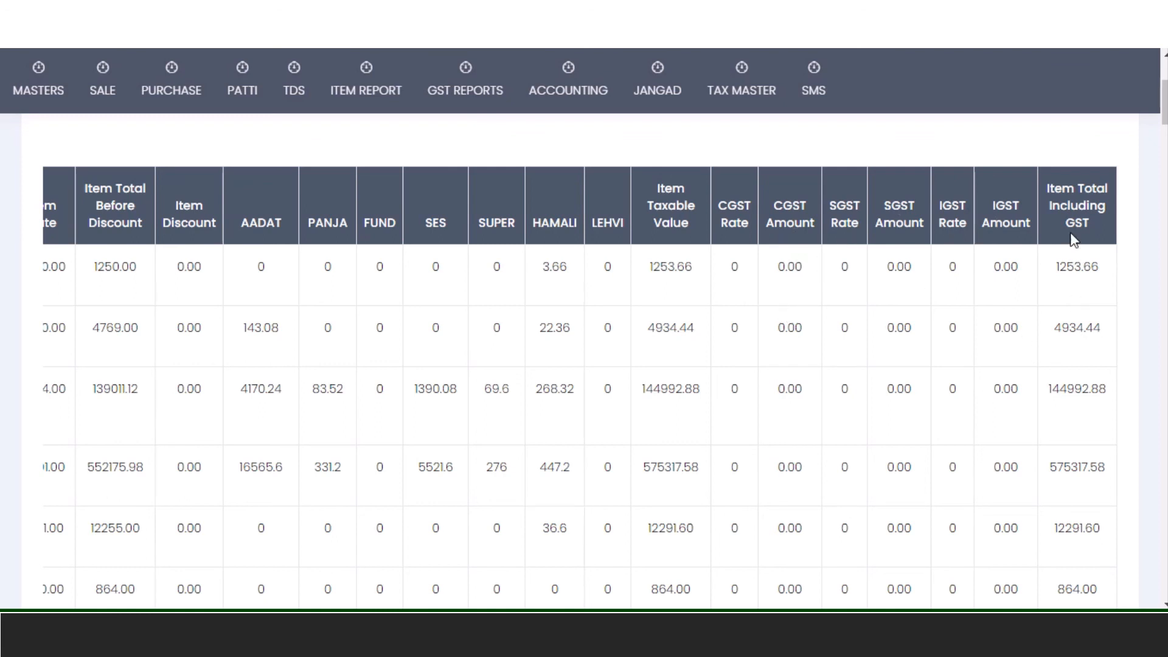
{"action": "scroll", "coordinate": [740, 304], "scroll_direction": "down", "scroll_amount": 10}
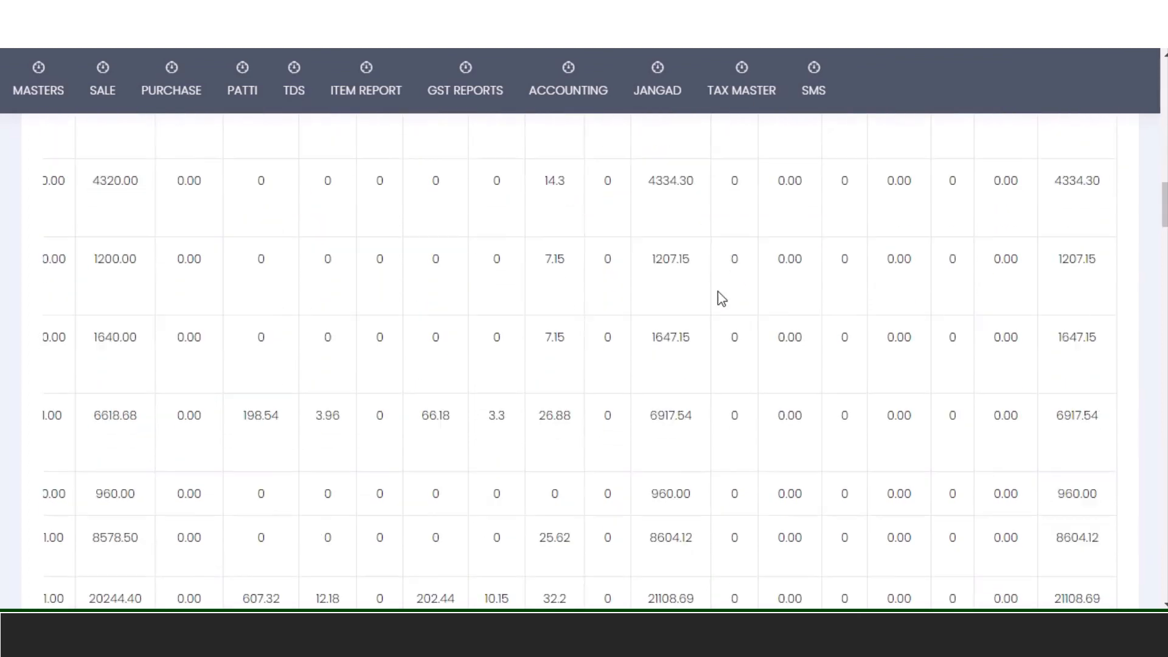
{"action": "scroll", "coordinate": [721, 298], "scroll_direction": "down", "scroll_amount": 15}
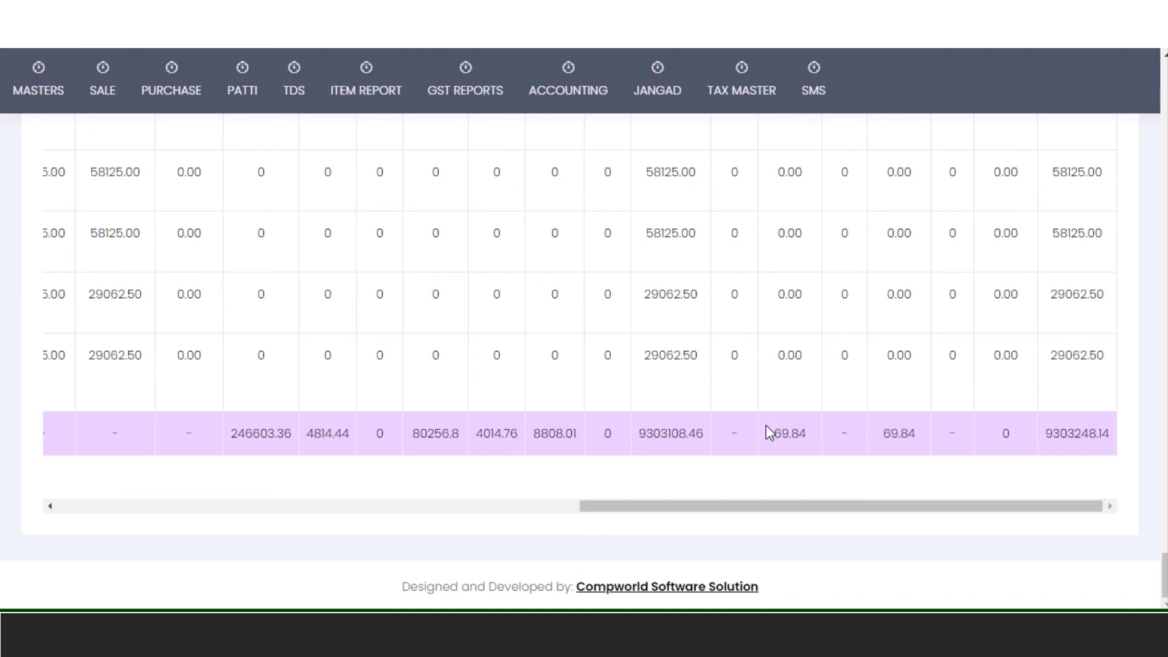
{"action": "left_click_drag", "start_coordinate": [812, 506], "coordinate": [235, 519]}
{"action": "scroll", "coordinate": [798, 334], "scroll_direction": "up", "scroll_amount": 20}
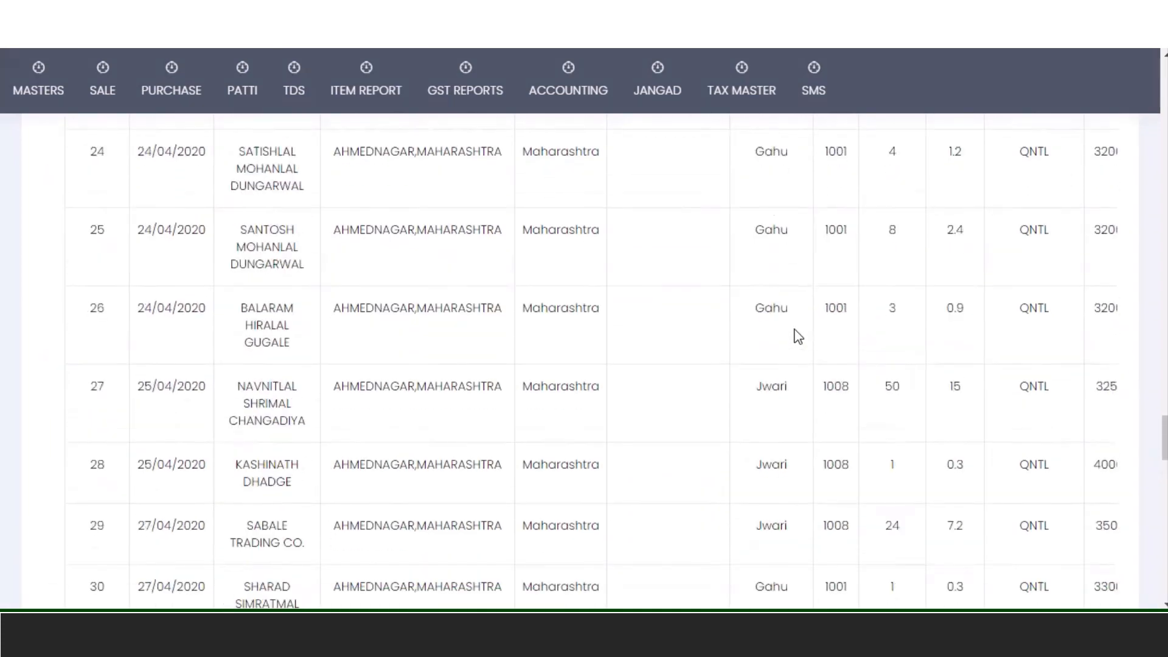
{"action": "scroll", "coordinate": [798, 334], "scroll_direction": "up", "scroll_amount": 20}
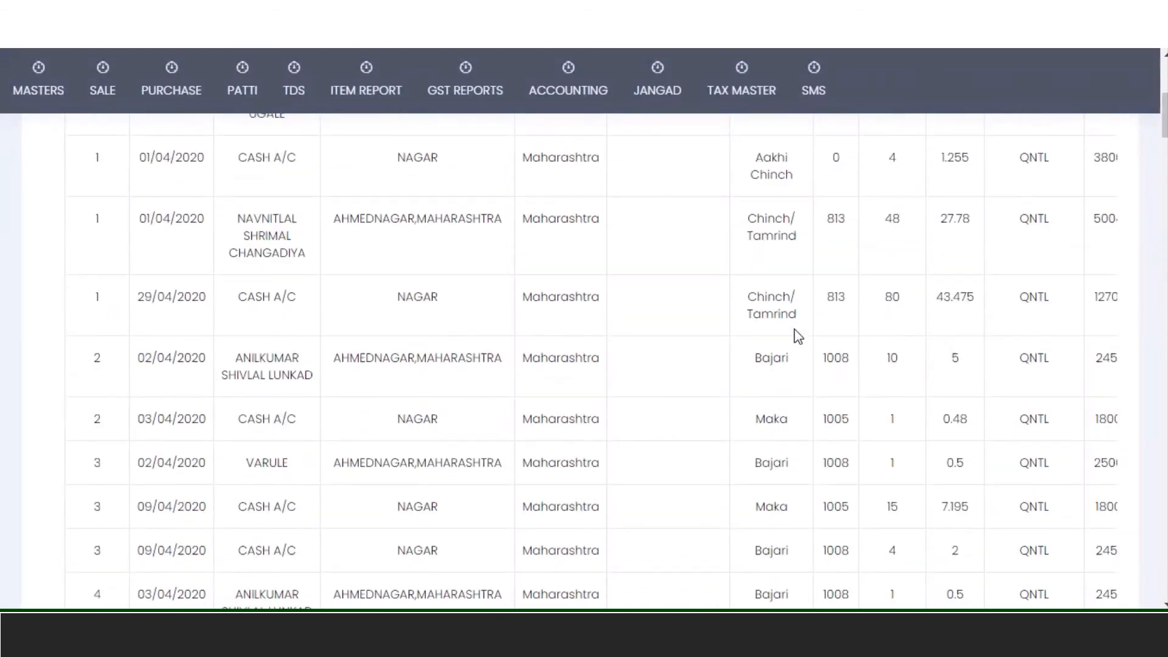
{"action": "scroll", "coordinate": [797, 334], "scroll_direction": "up", "scroll_amount": 5}
- Export the April 2020 sale tax report as download (9).xls and cancel its 4-sheet print preview
{"action": "left_click", "coordinate": [646, 373]}
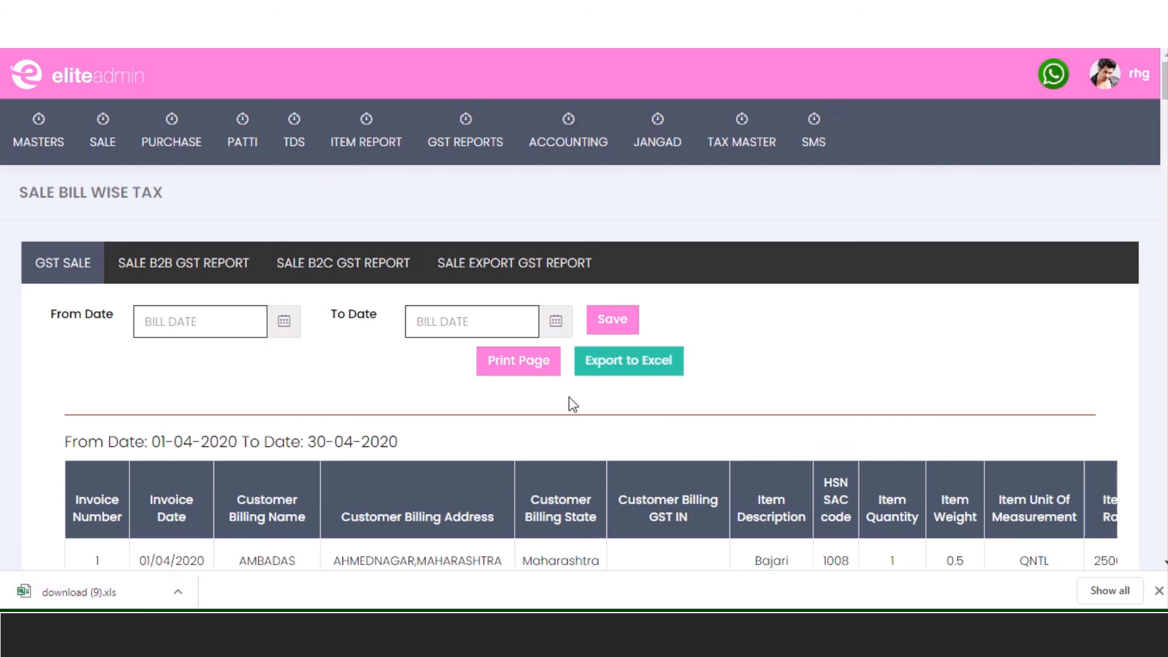
{"action": "left_click", "coordinate": [527, 364]}
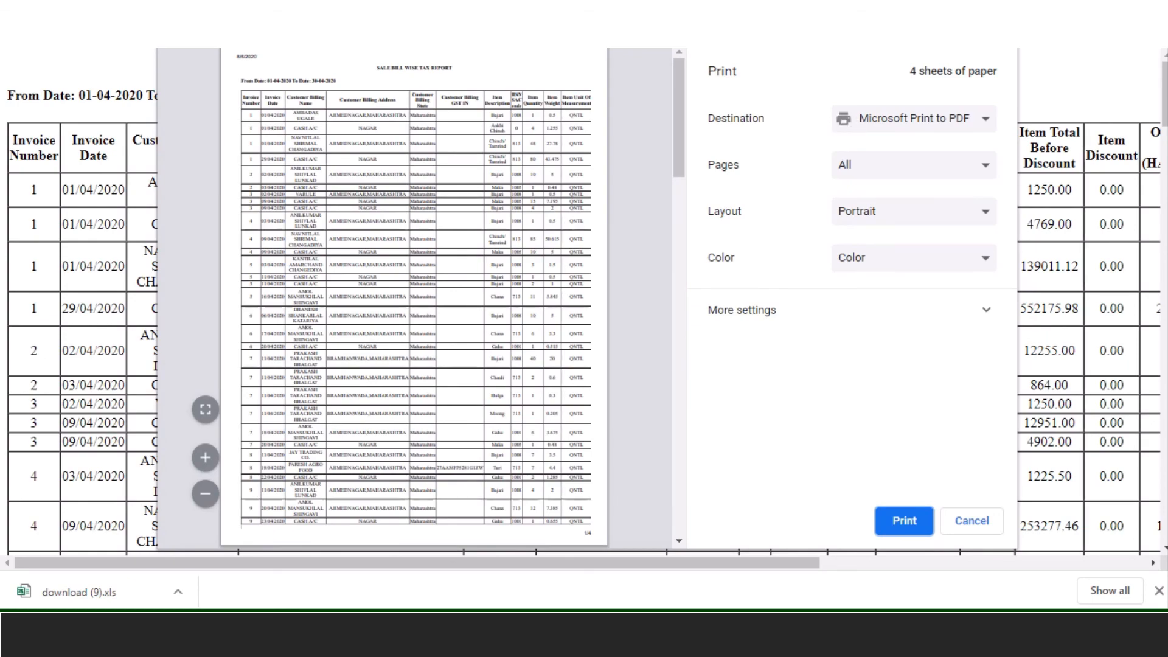
{"action": "left_click", "coordinate": [971, 520]}
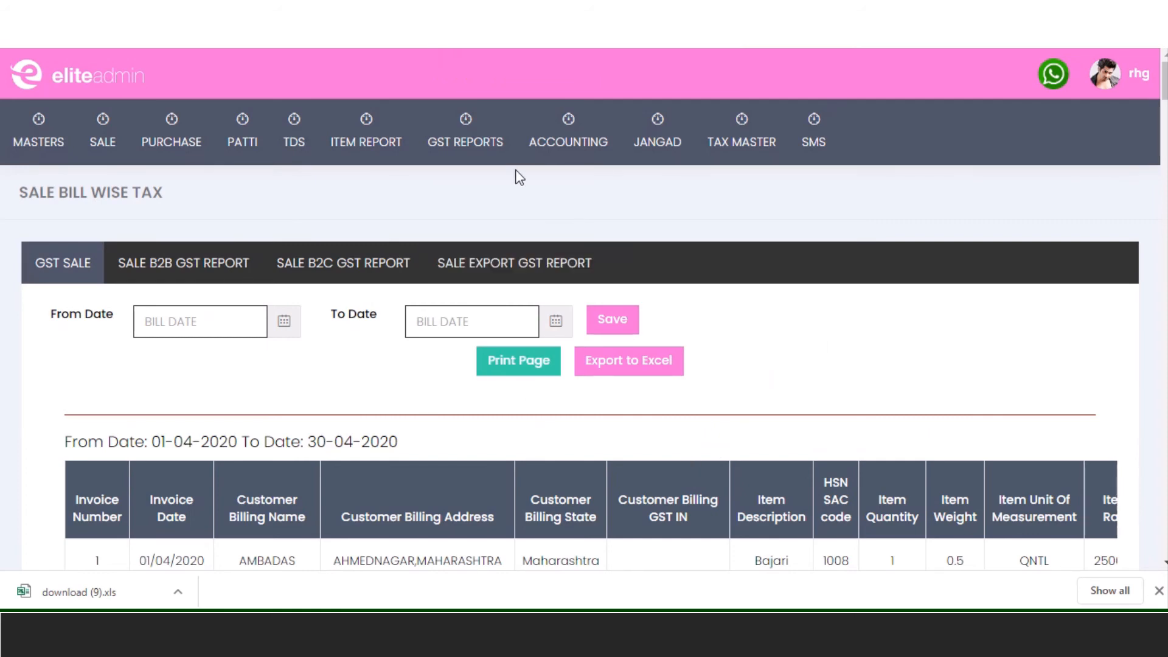
{"action": "mouse_move", "coordinate": [464, 136]}
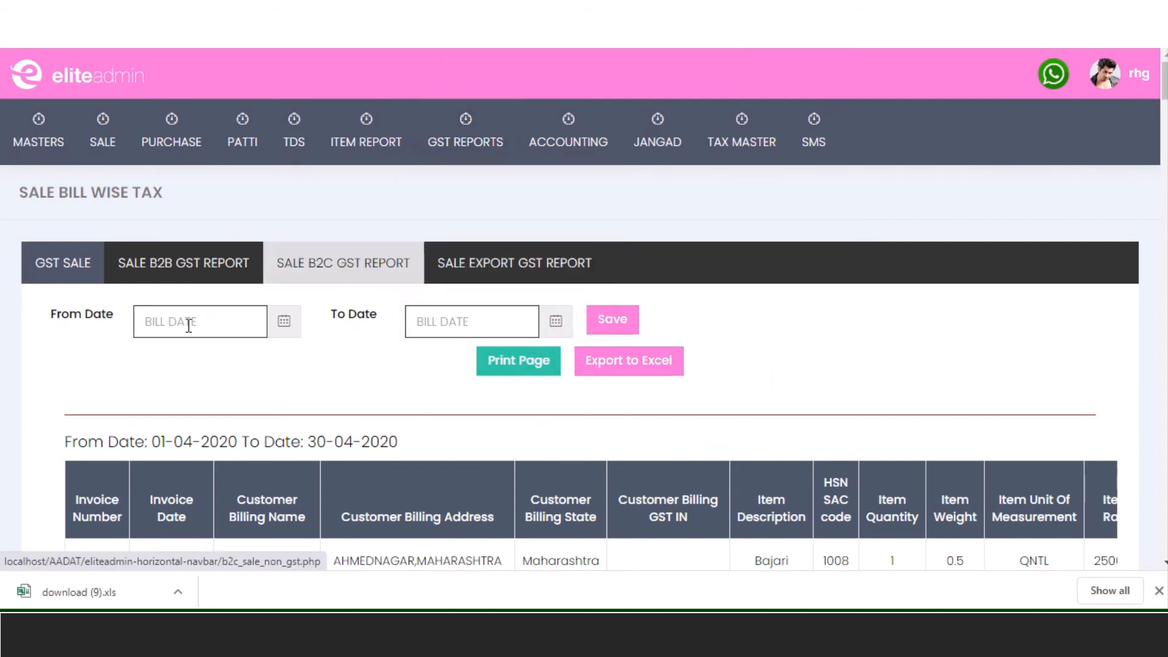
- Open the sale B2B GST report and set its From Date to 01-04-2020
{"action": "left_click", "coordinate": [165, 283]}
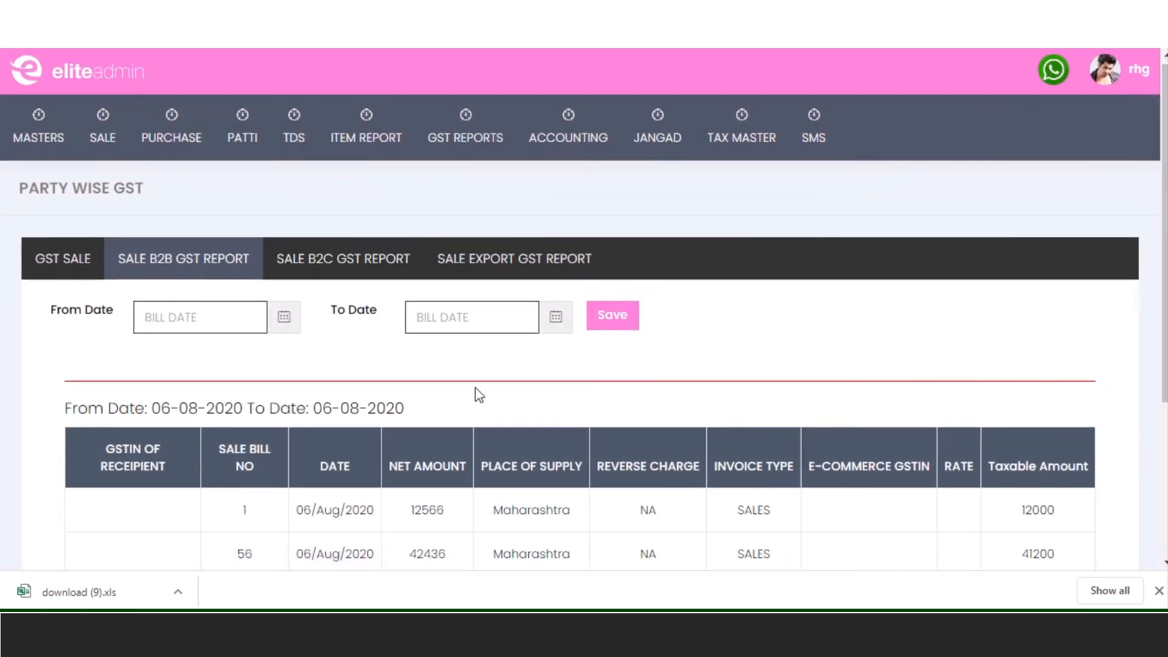
{"action": "scroll", "coordinate": [477, 389], "scroll_direction": "down", "scroll_amount": 4}
{"action": "scroll", "coordinate": [404, 339], "scroll_direction": "up", "scroll_amount": 4}
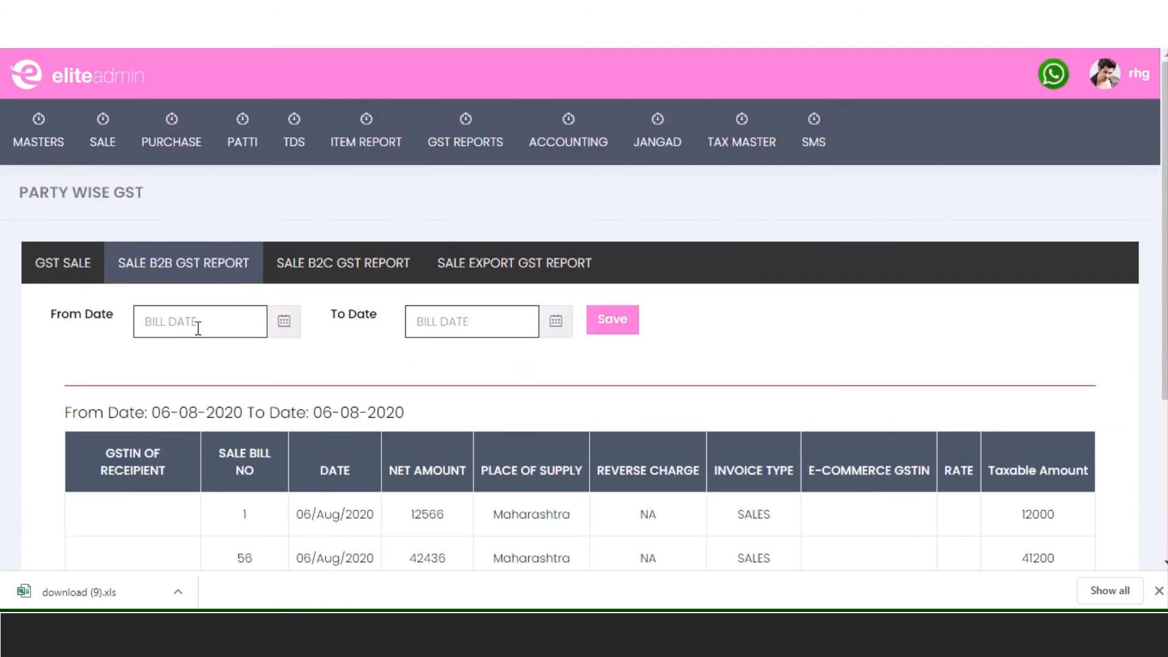
{"action": "left_click", "coordinate": [199, 324]}
{"action": "double_click", "coordinate": [157, 359]}
{"action": "left_click", "coordinate": [158, 360]}
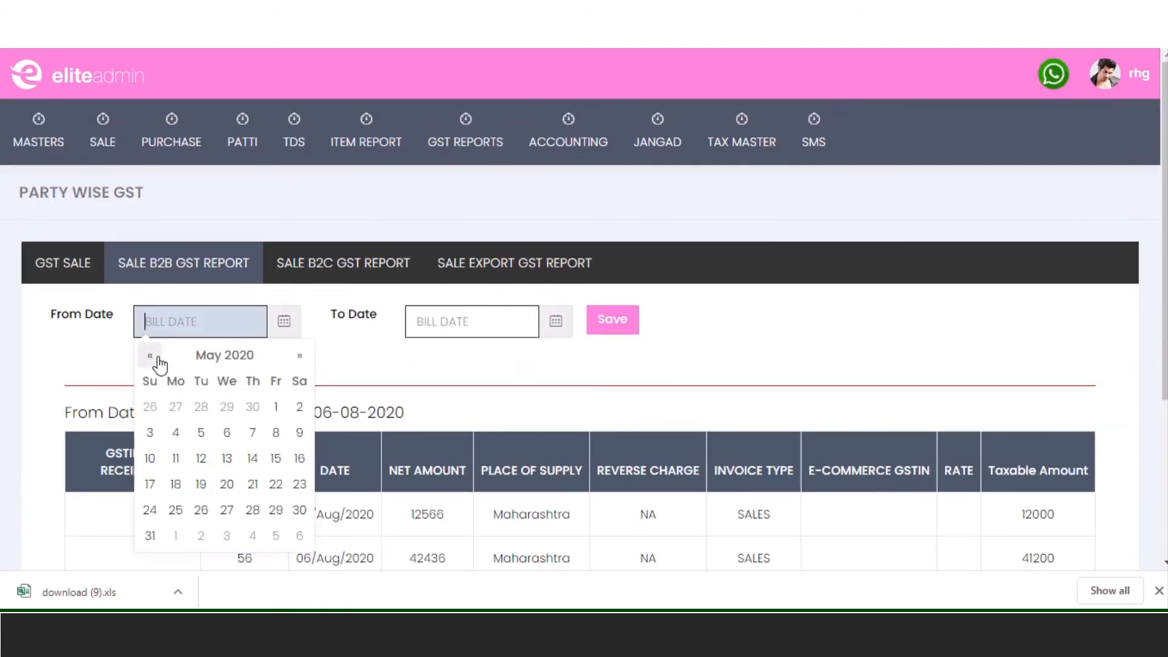
{"action": "left_click", "coordinate": [159, 360]}
{"action": "left_click", "coordinate": [237, 408]}
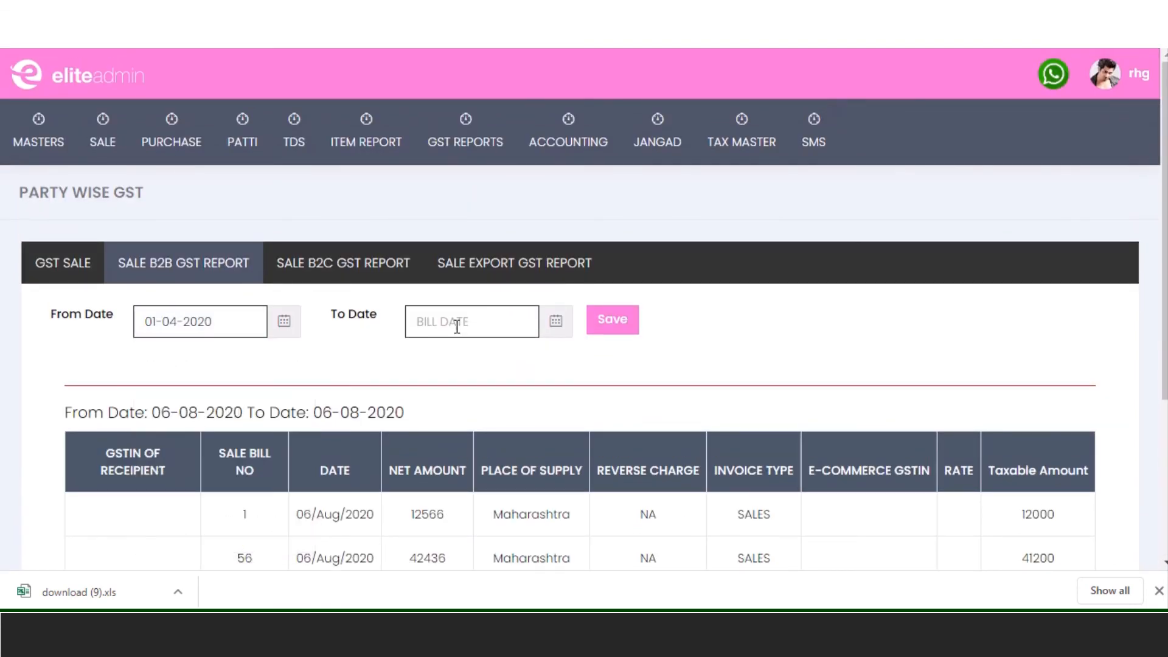
- Set the To Date to 30-04-2020 and generate the B2B report
{"action": "left_click", "coordinate": [457, 321]}
{"action": "double_click", "coordinate": [424, 357]}
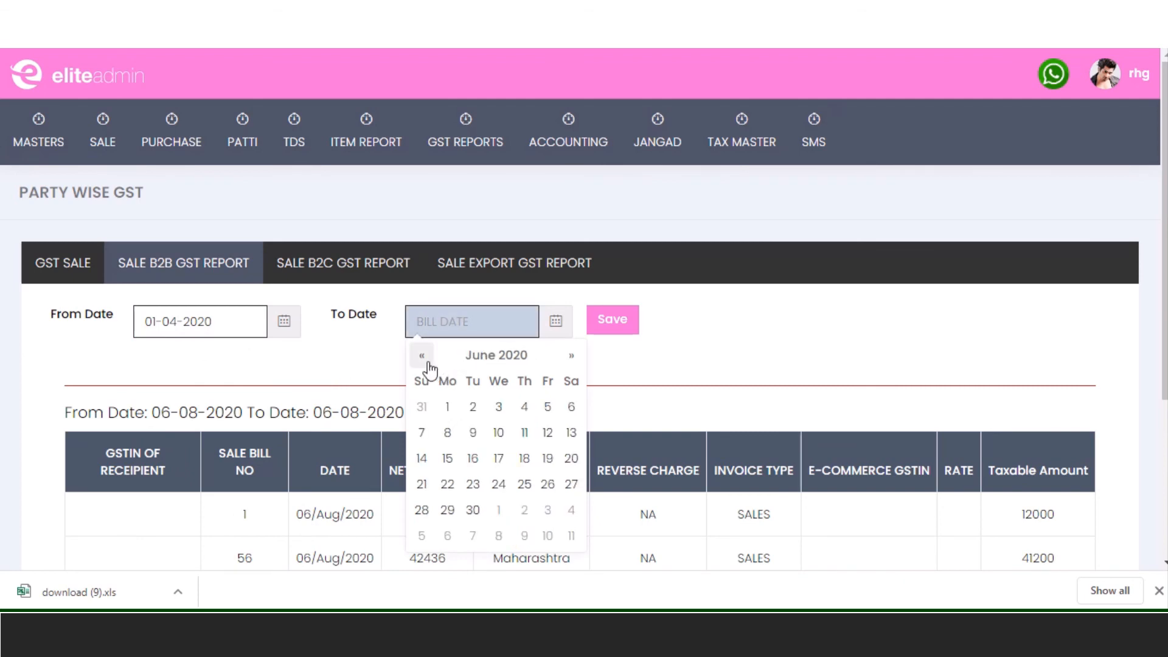
{"action": "left_click", "coordinate": [425, 363]}
{"action": "left_click", "coordinate": [426, 363]}
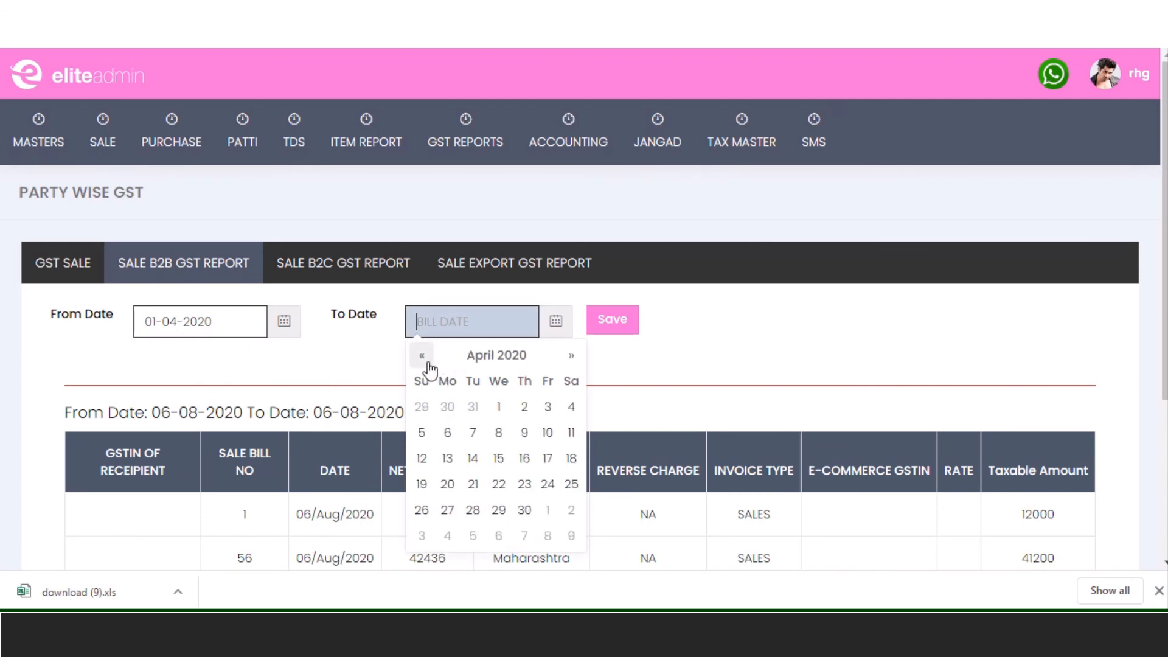
{"action": "left_click", "coordinate": [523, 510]}
{"action": "left_click", "coordinate": [612, 329]}
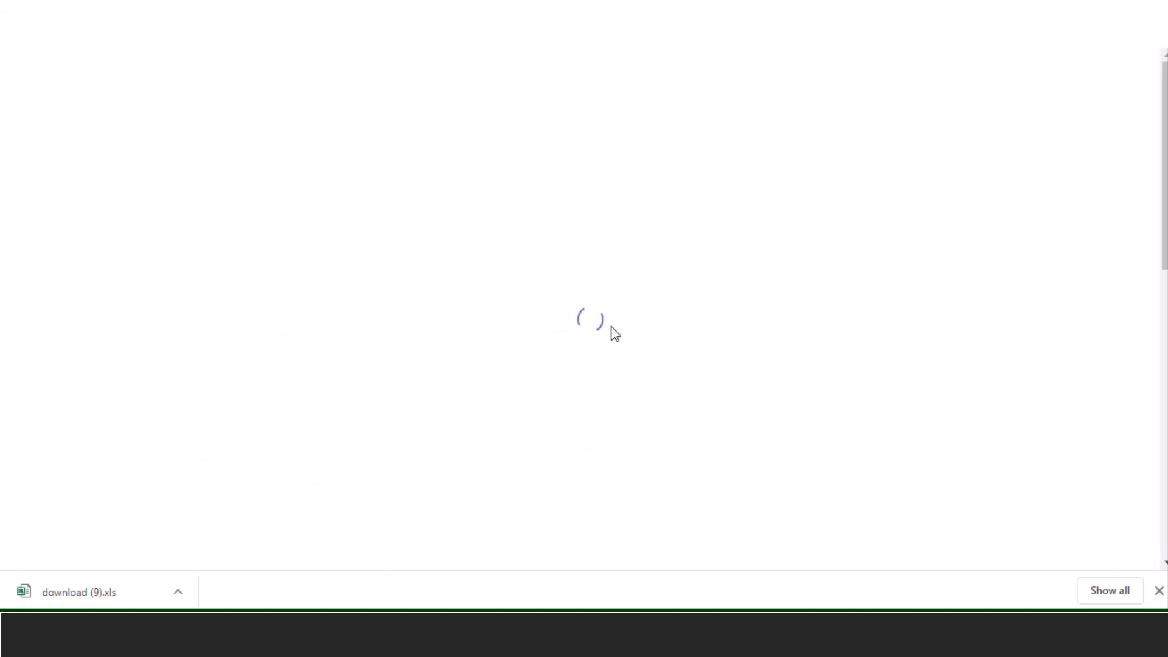
- Review the April bills, totalling net amount 1630740 and taxable amount 1593047.63
{"action": "scroll", "coordinate": [602, 353], "scroll_direction": "down", "scroll_amount": 5}
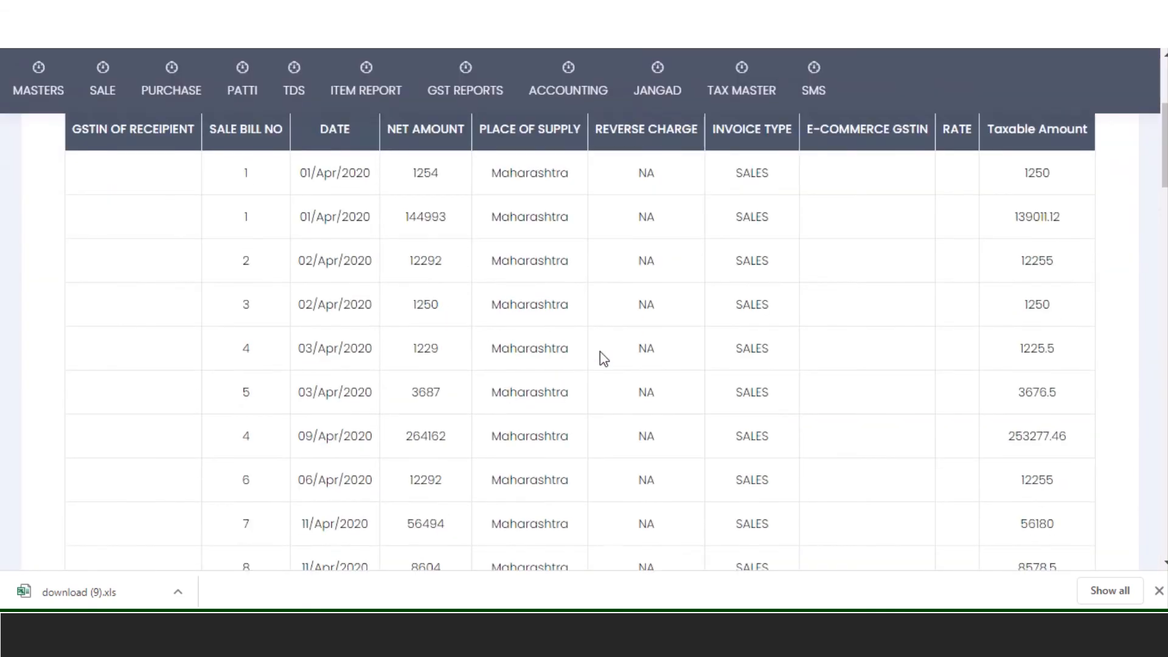
{"action": "scroll", "coordinate": [602, 358], "scroll_direction": "down", "scroll_amount": 20}
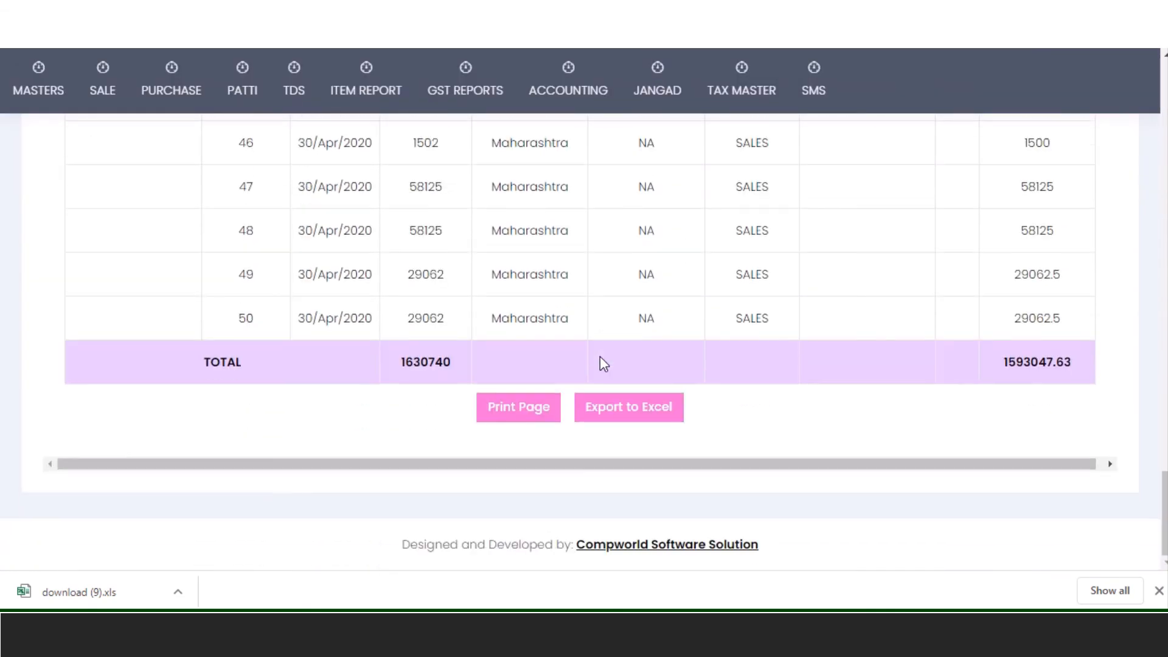
{"action": "scroll", "coordinate": [600, 356], "scroll_direction": "up", "scroll_amount": 4}
{"action": "scroll", "coordinate": [600, 357], "scroll_direction": "down", "scroll_amount": 3}
{"action": "scroll", "coordinate": [599, 356], "scroll_direction": "up", "scroll_amount": 1}
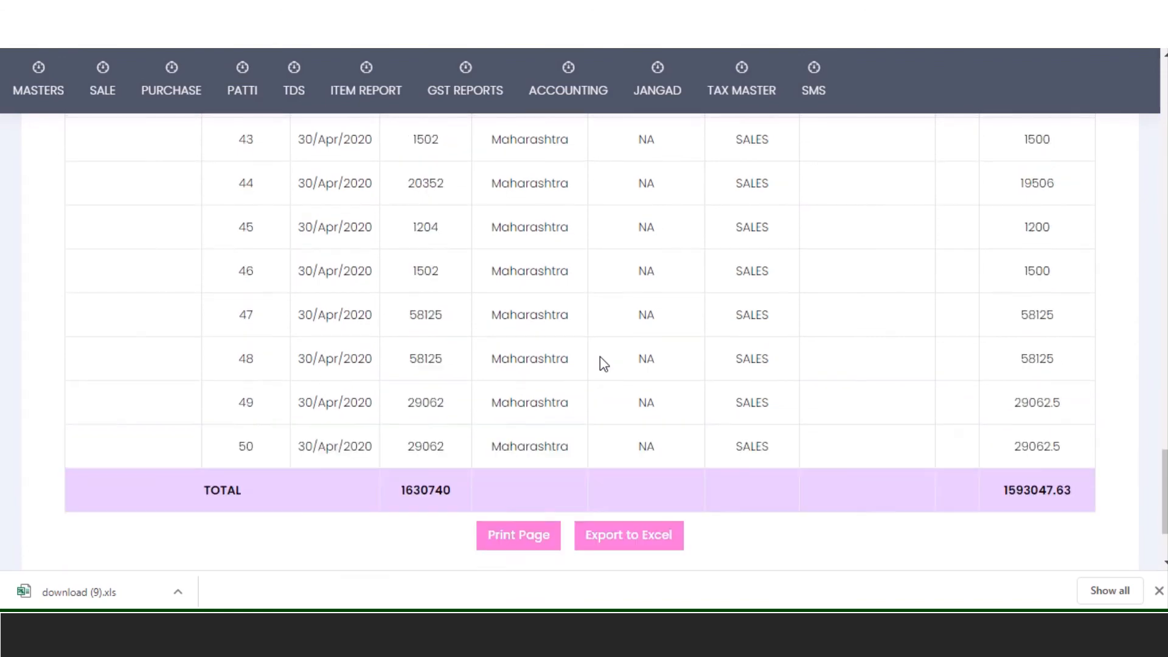
{"action": "scroll", "coordinate": [600, 357], "scroll_direction": "up", "scroll_amount": 20}
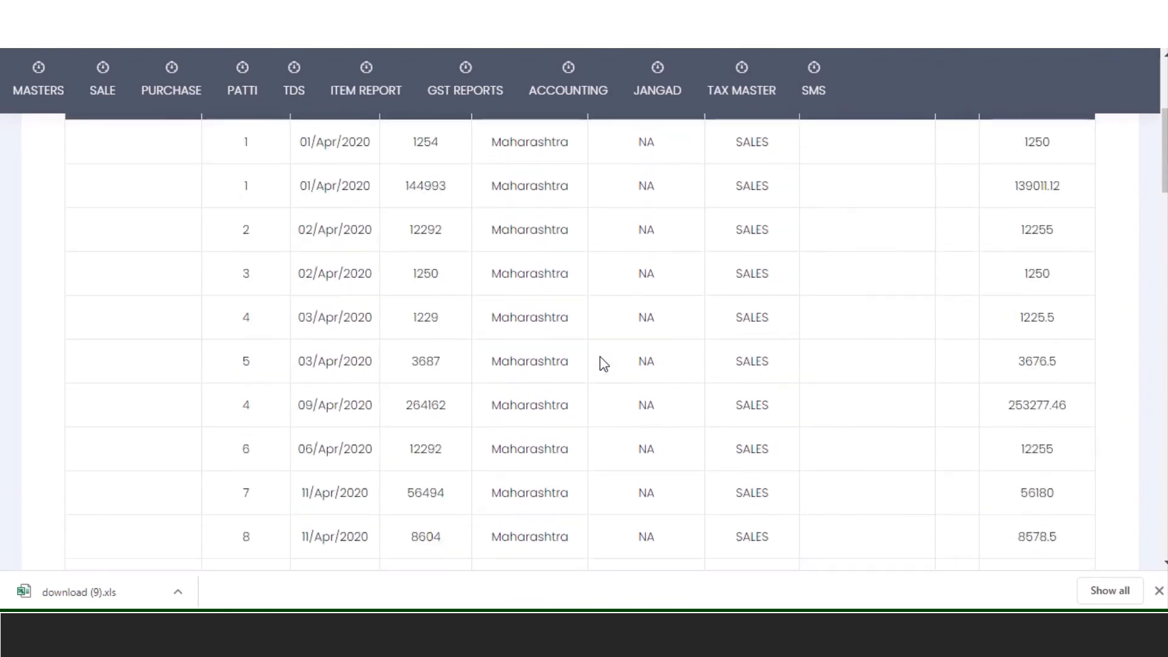
{"action": "scroll", "coordinate": [599, 361], "scroll_direction": "up", "scroll_amount": 6}
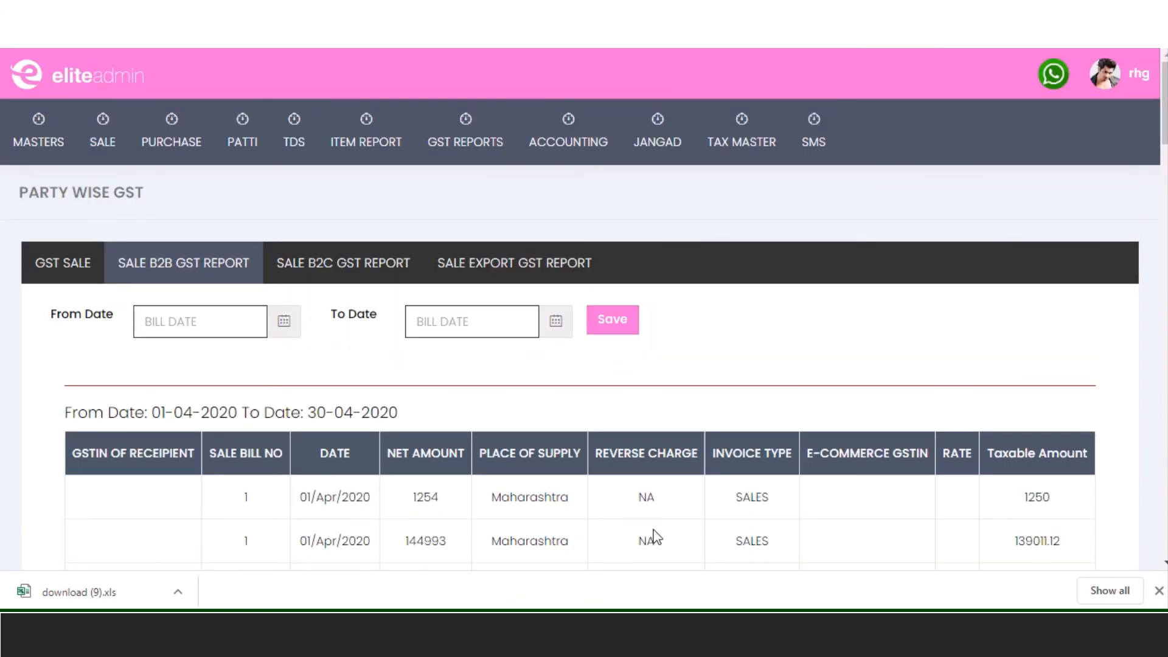
- View the sale B2C GST report (zero invoices), then switch to the sale export GST report
{"action": "left_click", "coordinate": [329, 274]}
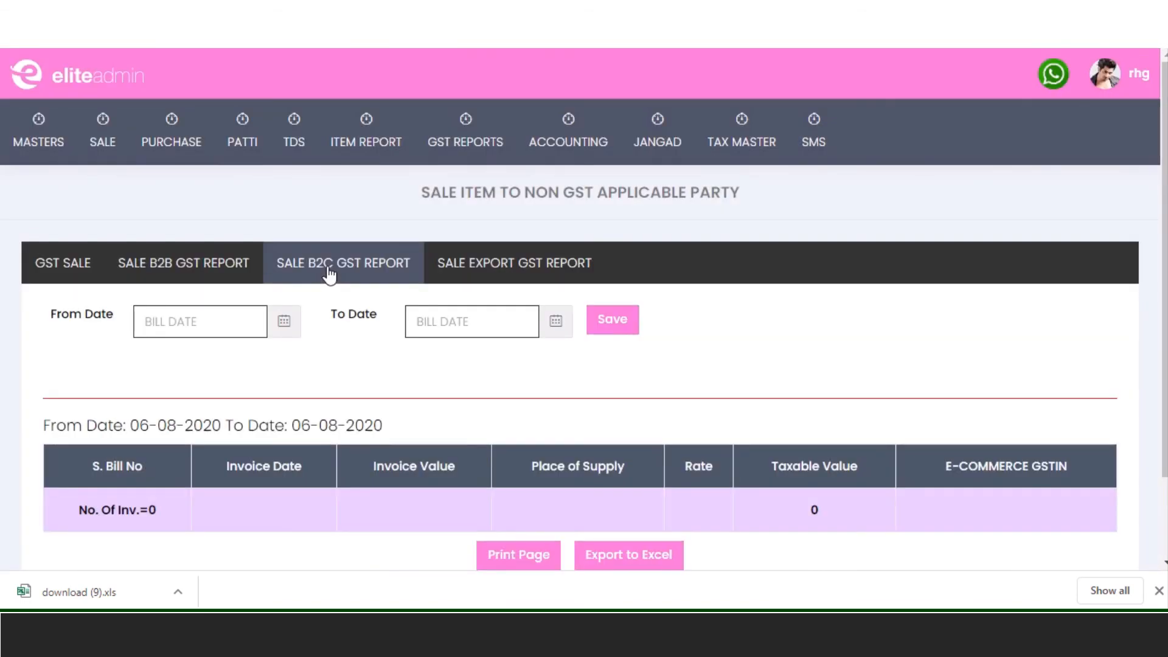
{"action": "left_click", "coordinate": [512, 272]}
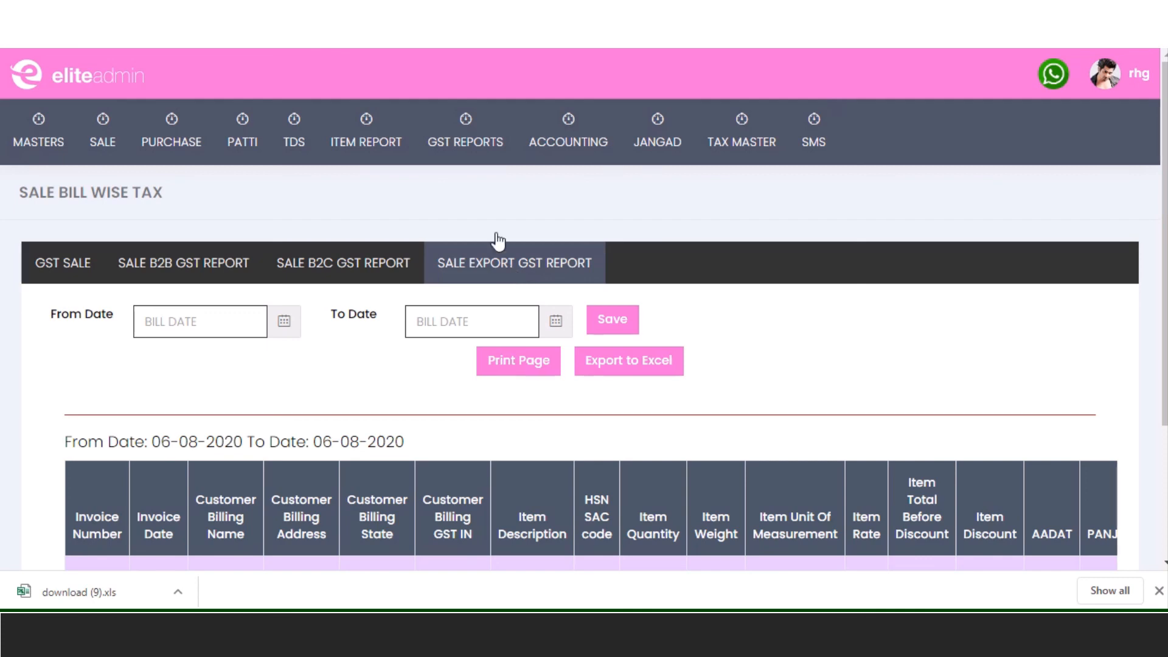
- Open the GST 3B report and set its From Date to 01-04-2020
{"action": "mouse_move", "coordinate": [479, 251]}
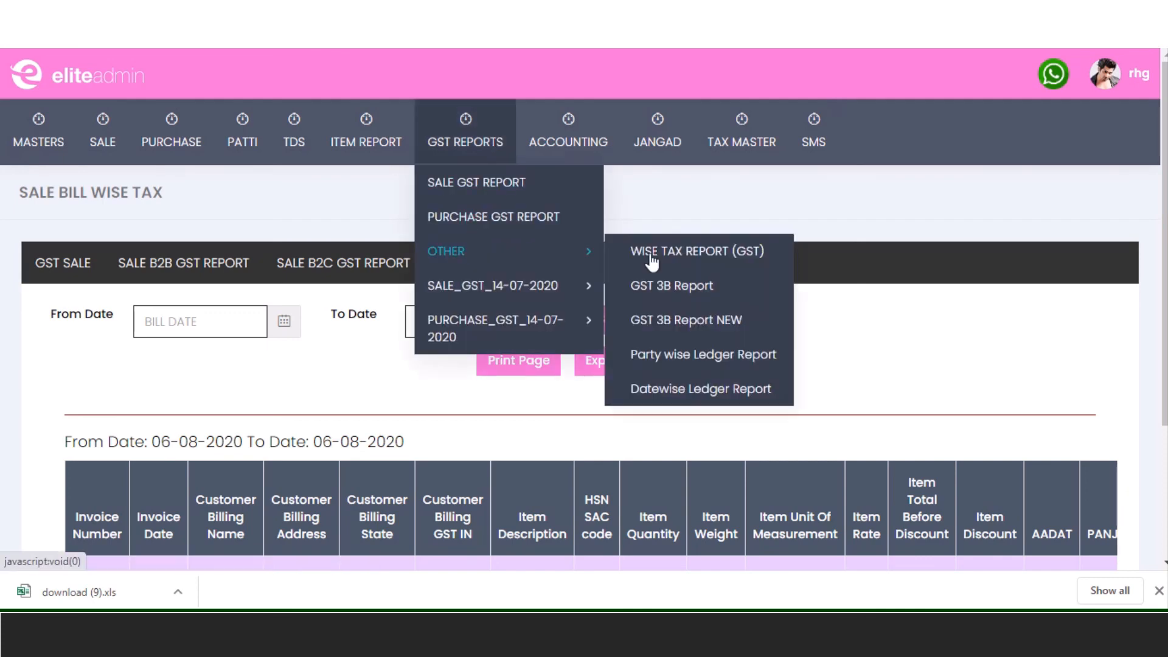
{"action": "left_click", "coordinate": [667, 322]}
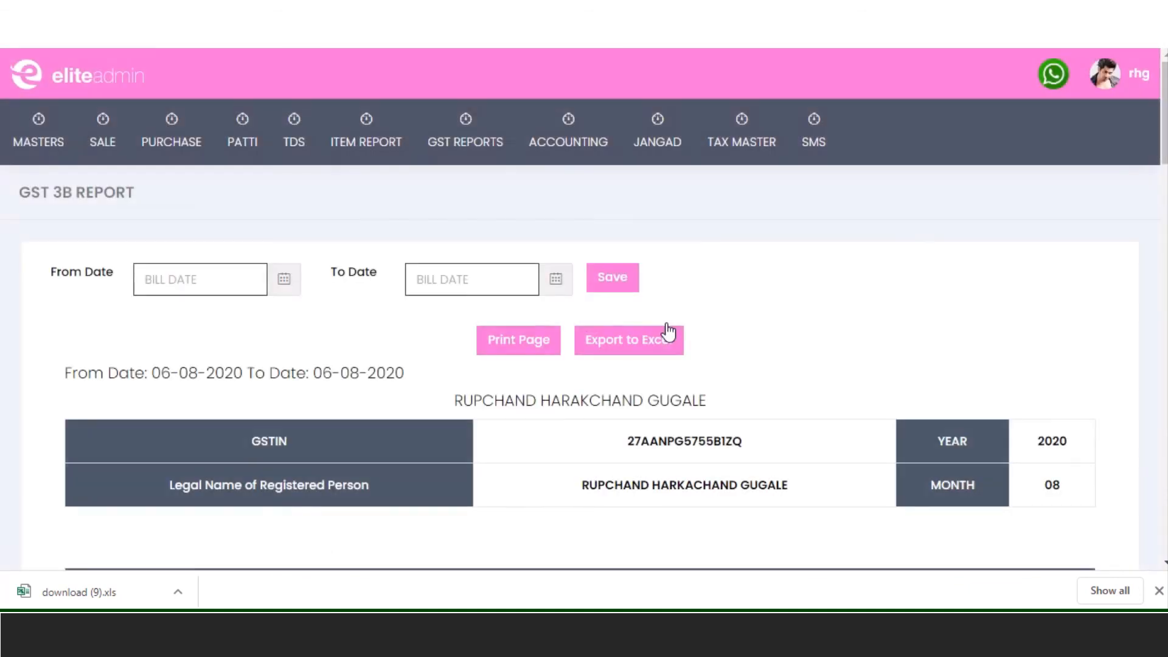
{"action": "left_click", "coordinate": [182, 283]}
{"action": "left_click", "coordinate": [152, 312]}
{"action": "left_click", "coordinate": [152, 313]}
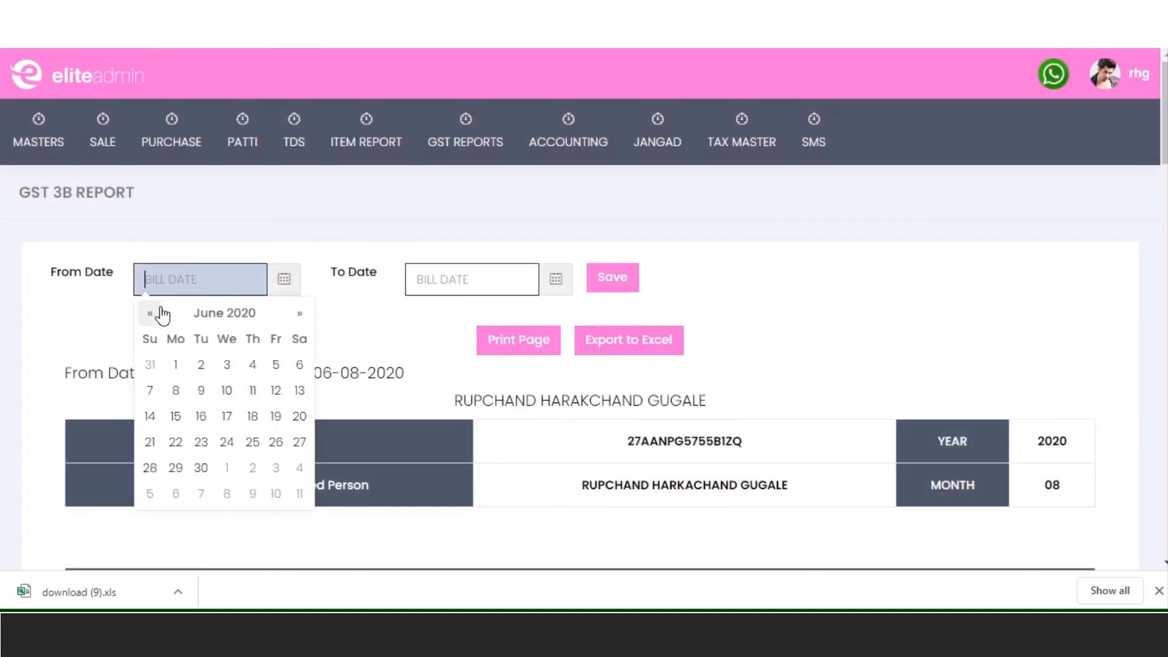
{"action": "left_click", "coordinate": [152, 313]}
{"action": "left_click", "coordinate": [152, 312]}
{"action": "left_click", "coordinate": [228, 365]}
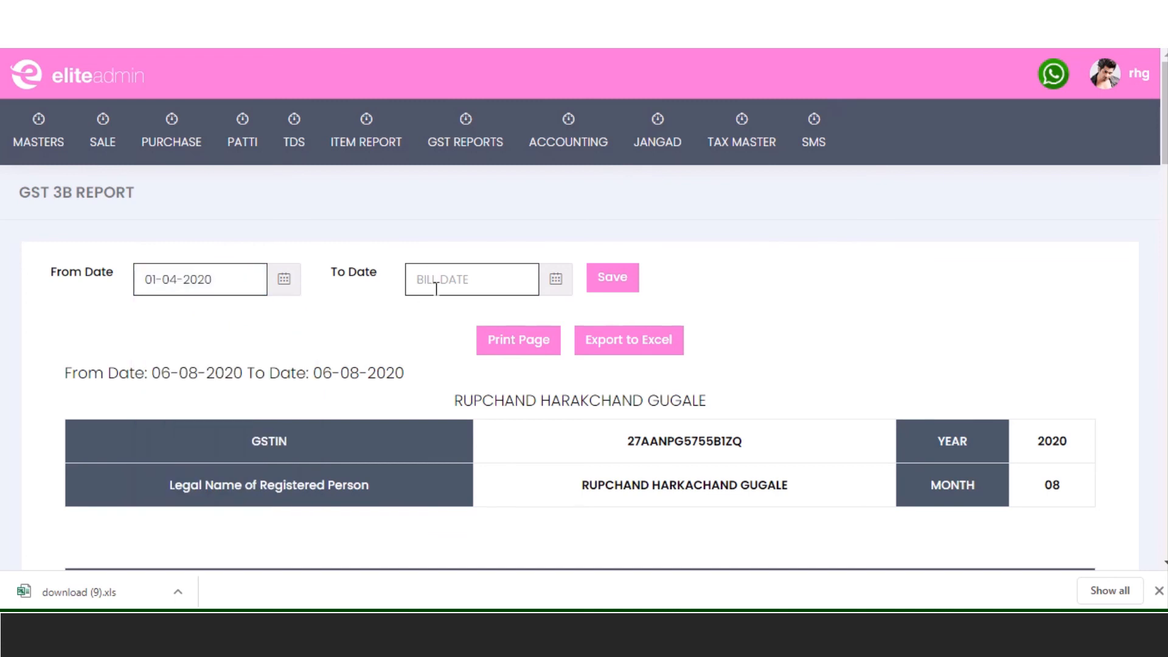
- Set the To Date to 30-04-2020 and generate the GST 3B report
{"action": "left_click", "coordinate": [487, 280]}
{"action": "left_click", "coordinate": [421, 313]}
{"action": "left_click", "coordinate": [421, 313]}
{"action": "left_click", "coordinate": [421, 313]}
{"action": "left_click", "coordinate": [421, 313]}
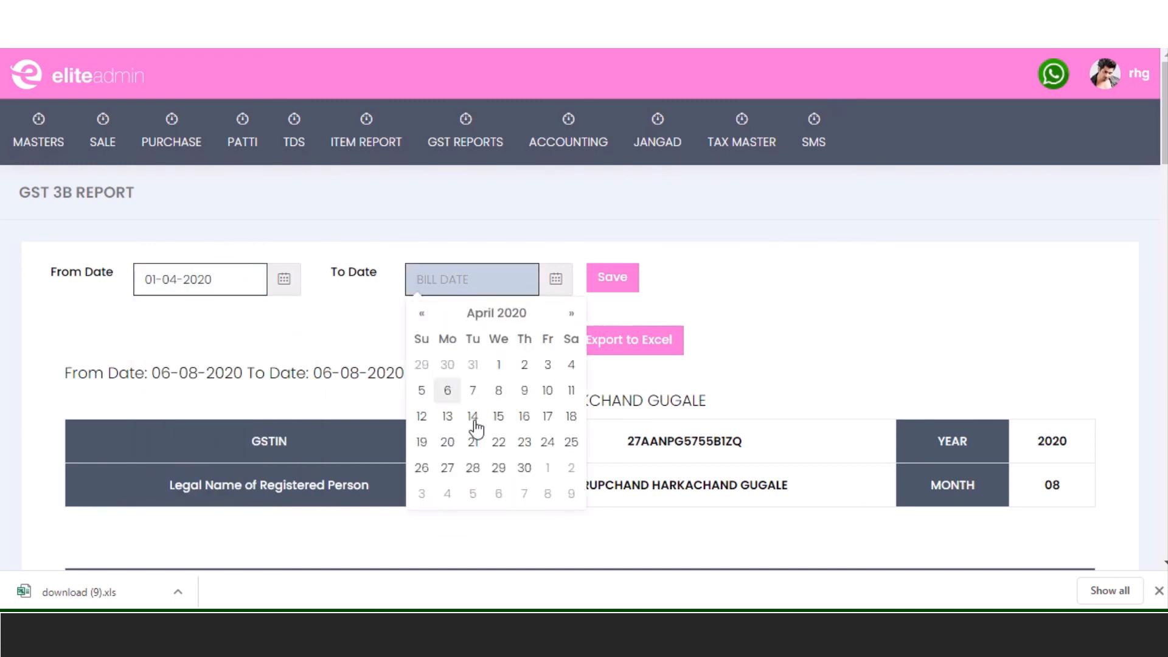
{"action": "left_click", "coordinate": [524, 468]}
{"action": "left_click", "coordinate": [617, 283]}
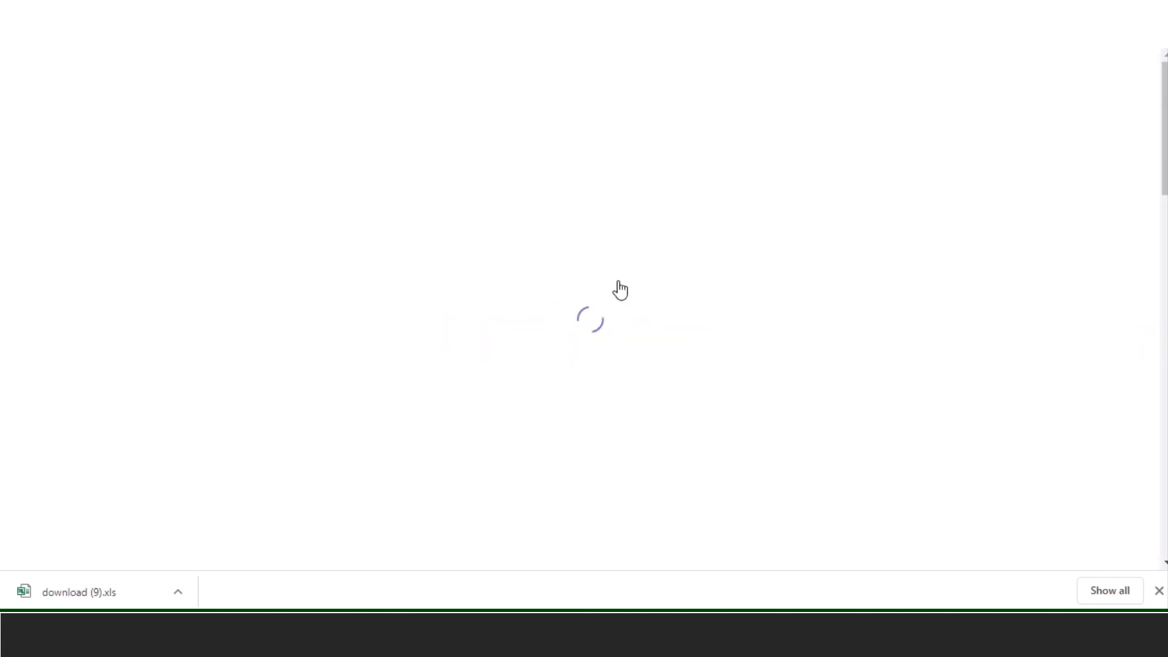
- Review the GST 3B tables: 9303108.46 taxable with 69.84 central and state tax
{"action": "scroll", "coordinate": [808, 377], "scroll_direction": "down", "scroll_amount": 3}
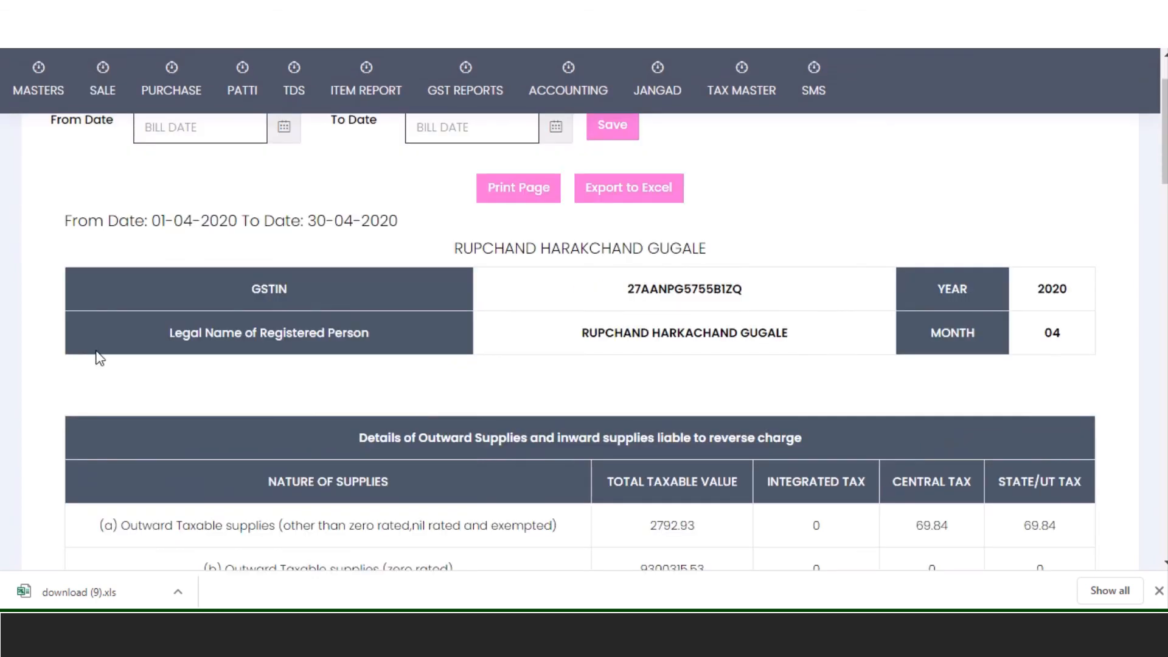
{"action": "scroll", "coordinate": [951, 304], "scroll_direction": "down", "scroll_amount": 3}
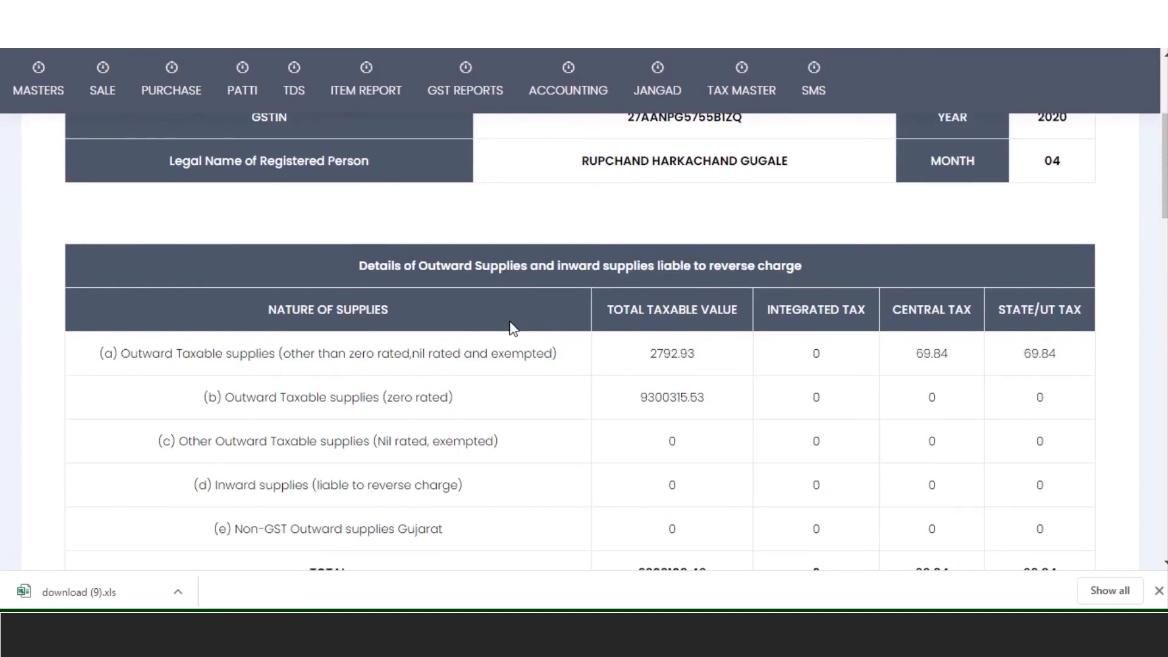
{"action": "scroll", "coordinate": [623, 324], "scroll_direction": "down", "scroll_amount": 7}
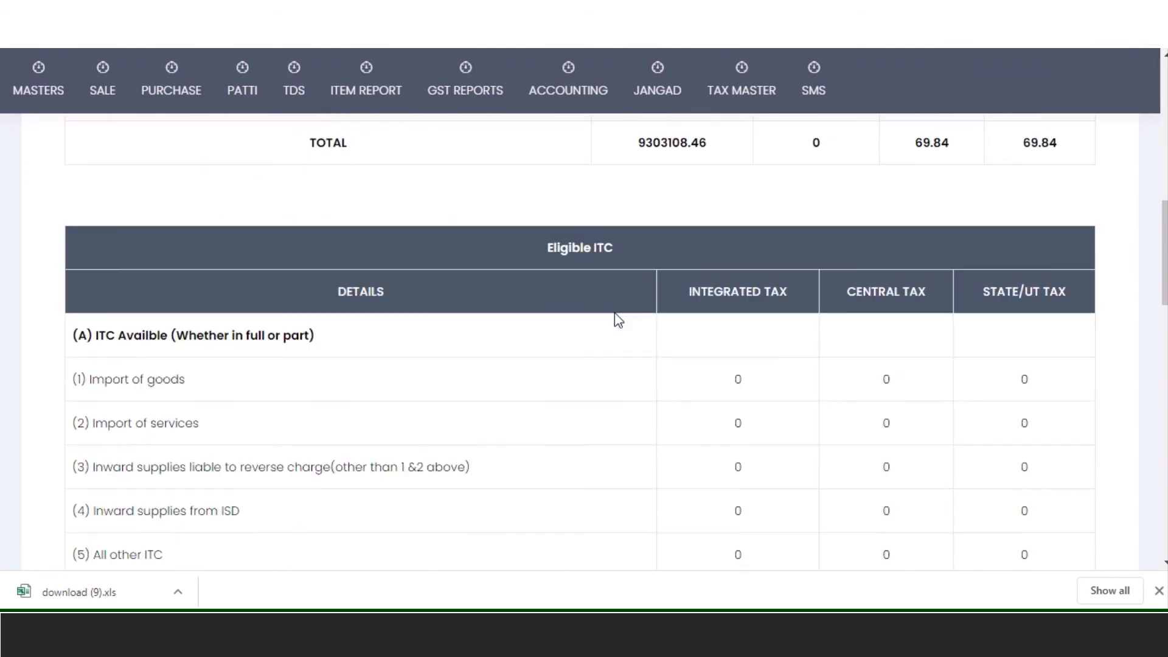
{"action": "scroll", "coordinate": [617, 319], "scroll_direction": "down", "scroll_amount": 14}
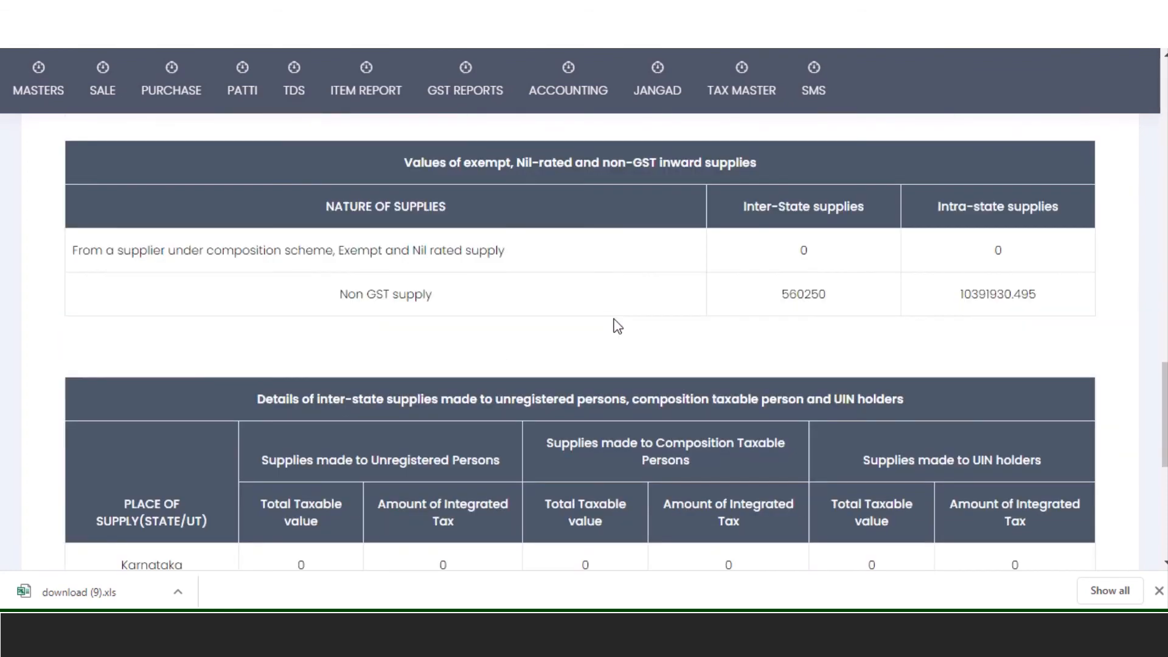
{"action": "scroll", "coordinate": [613, 319], "scroll_direction": "down", "scroll_amount": 2}
{"action": "scroll", "coordinate": [613, 318], "scroll_direction": "up", "scroll_amount": 1}
{"action": "scroll", "coordinate": [609, 319], "scroll_direction": "down", "scroll_amount": 6}
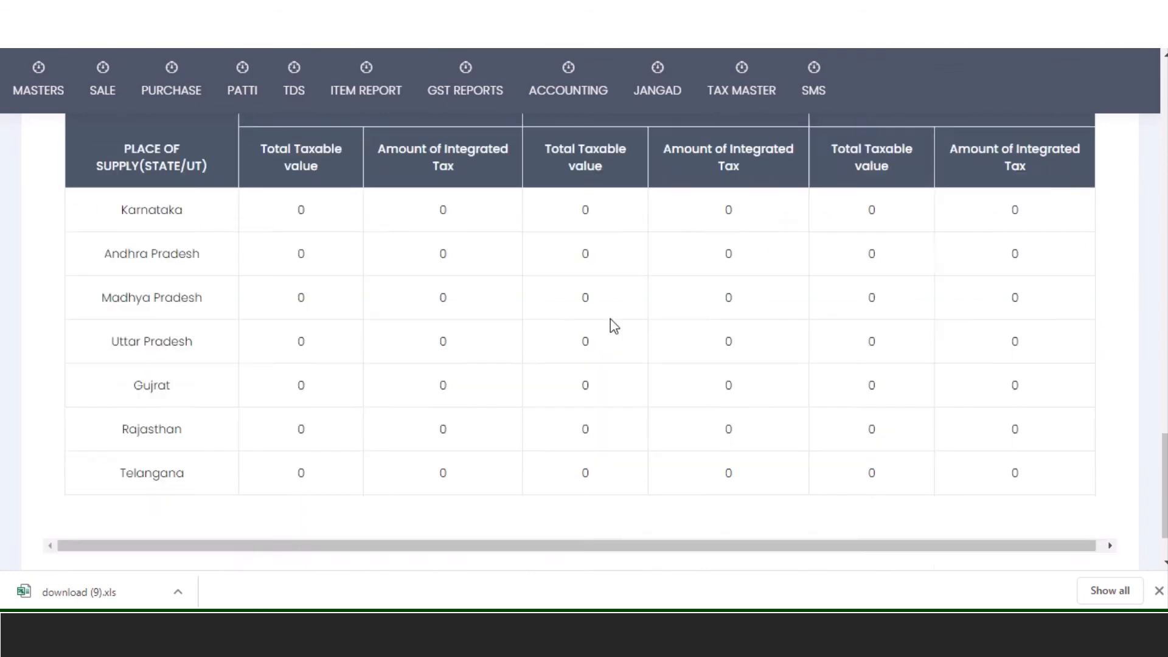
{"action": "scroll", "coordinate": [611, 318], "scroll_direction": "up", "scroll_amount": 11}
{"action": "scroll", "coordinate": [610, 318], "scroll_direction": "up", "scroll_amount": 12}
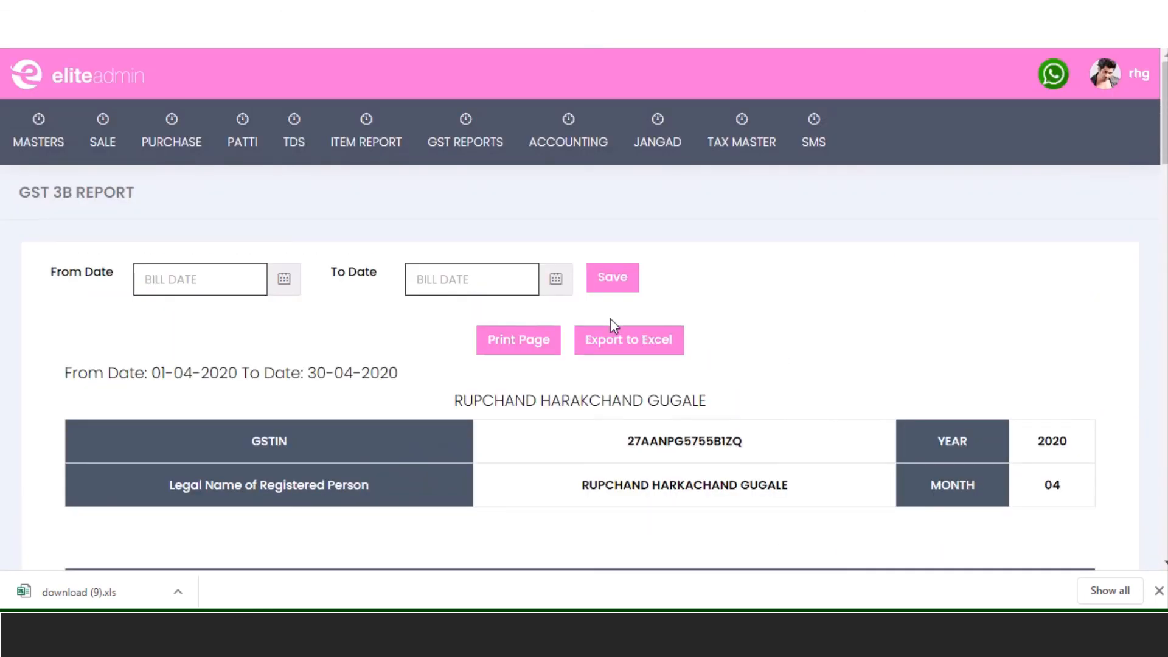
{"action": "left_click", "coordinate": [508, 156]}
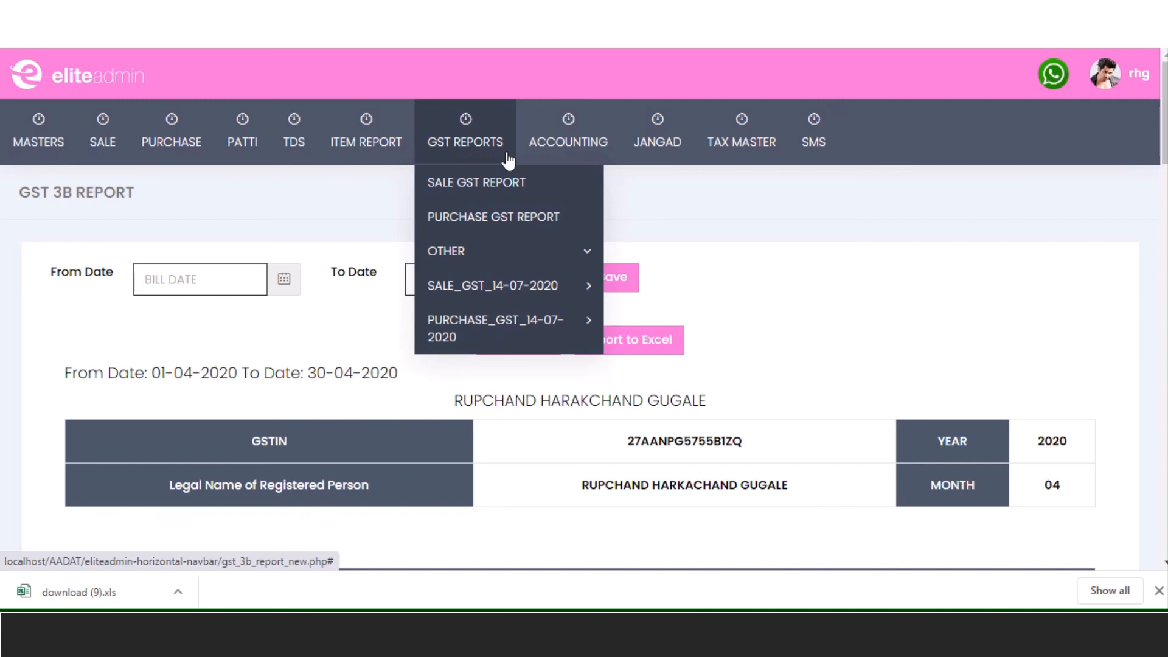
- Open the GSTR 1 ALL EXCEL SHEET page and set its From Date to 01-04-2020
{"action": "mouse_move", "coordinate": [560, 295]}
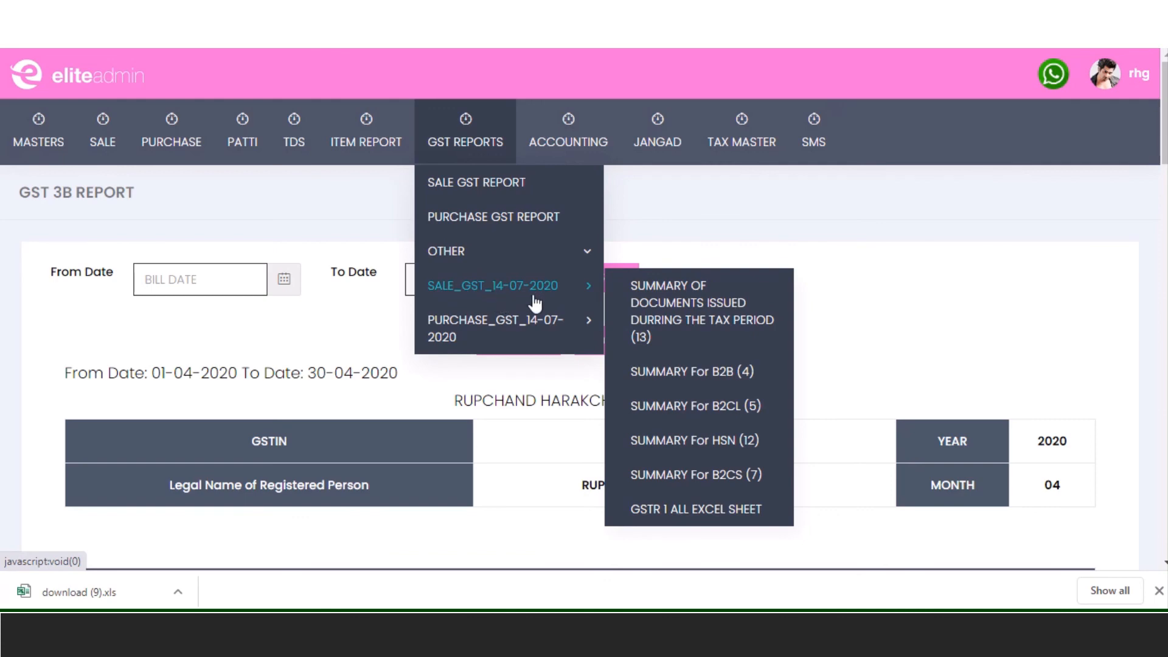
{"action": "left_click", "coordinate": [677, 510]}
{"action": "left_click", "coordinate": [246, 278]}
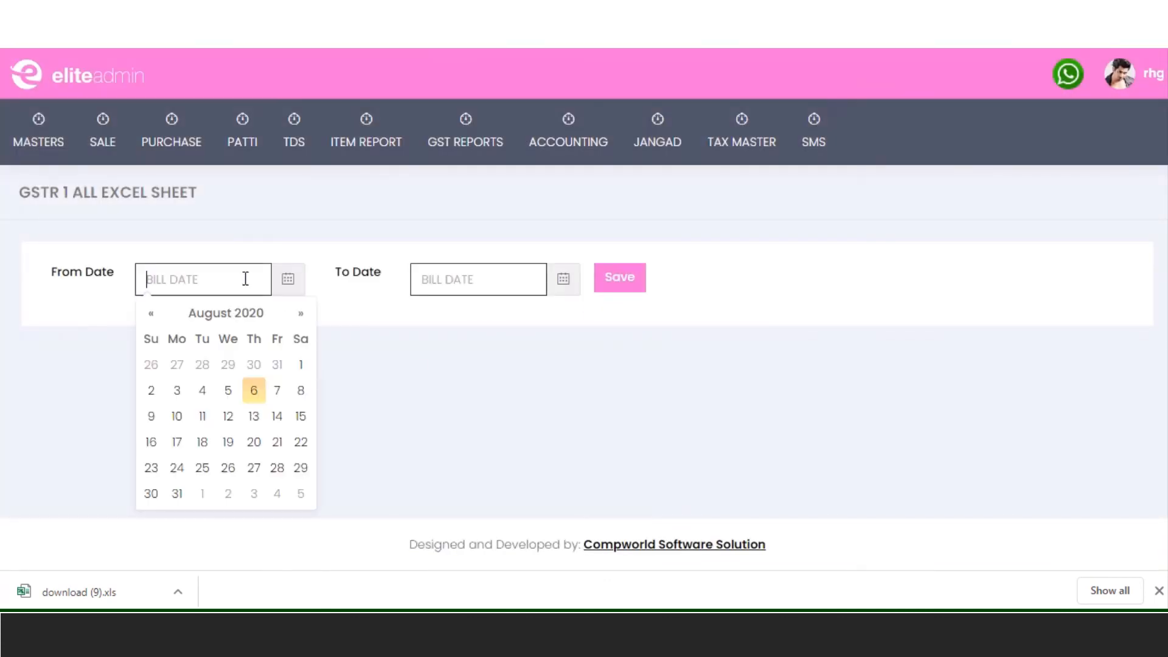
{"action": "left_click", "coordinate": [144, 313]}
{"action": "left_click", "coordinate": [144, 313]}
{"action": "left_click", "coordinate": [145, 313]}
{"action": "left_click", "coordinate": [145, 313]}
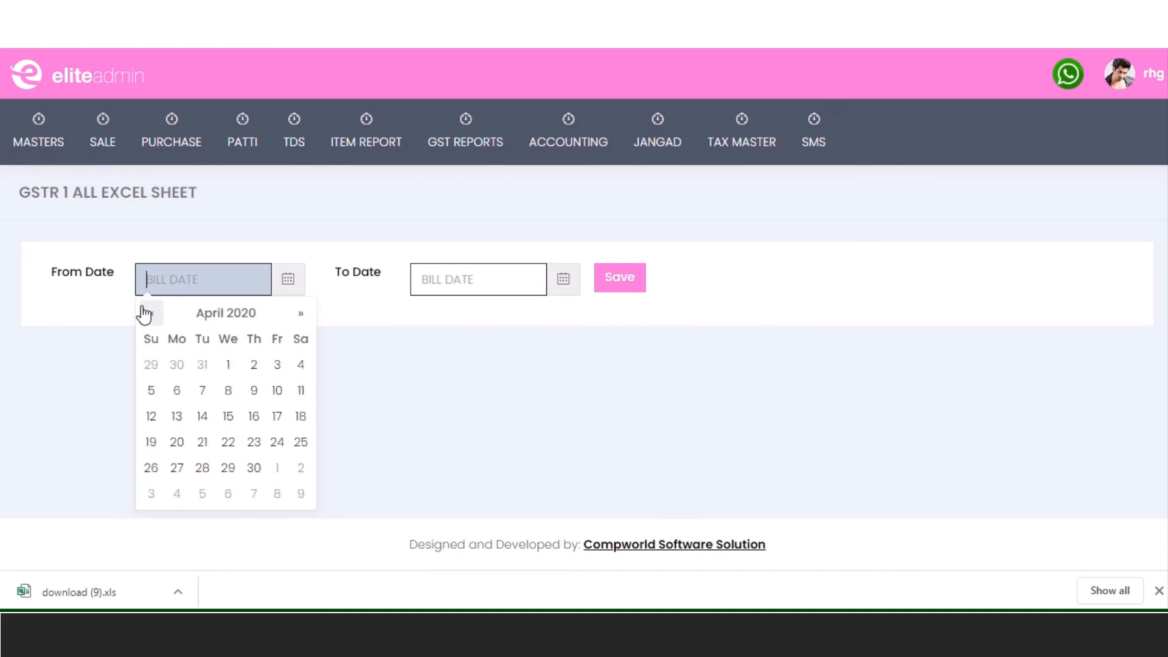
{"action": "left_click", "coordinate": [228, 362]}
- Set the To Date to 30-04-2020, export the GSTR 1 sheet, and open the downloaded workbook
{"action": "left_click", "coordinate": [445, 291]}
{"action": "left_click", "coordinate": [424, 313]}
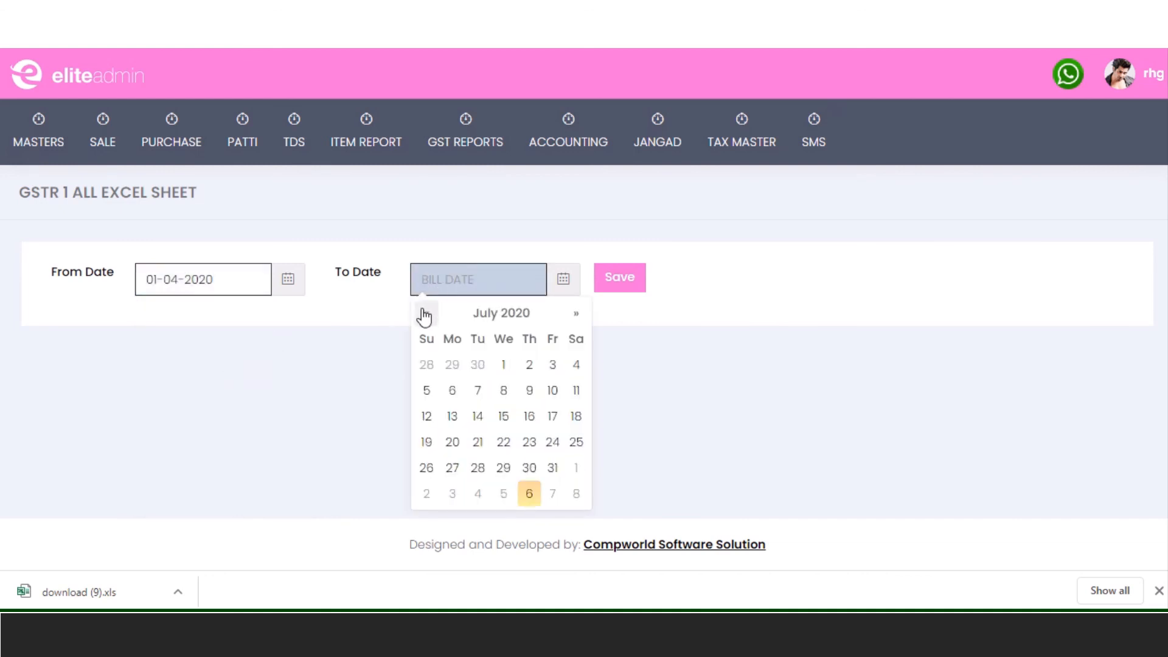
{"action": "left_click", "coordinate": [424, 313]}
{"action": "left_click", "coordinate": [424, 313]}
{"action": "left_click", "coordinate": [424, 313]}
{"action": "left_click", "coordinate": [529, 467]}
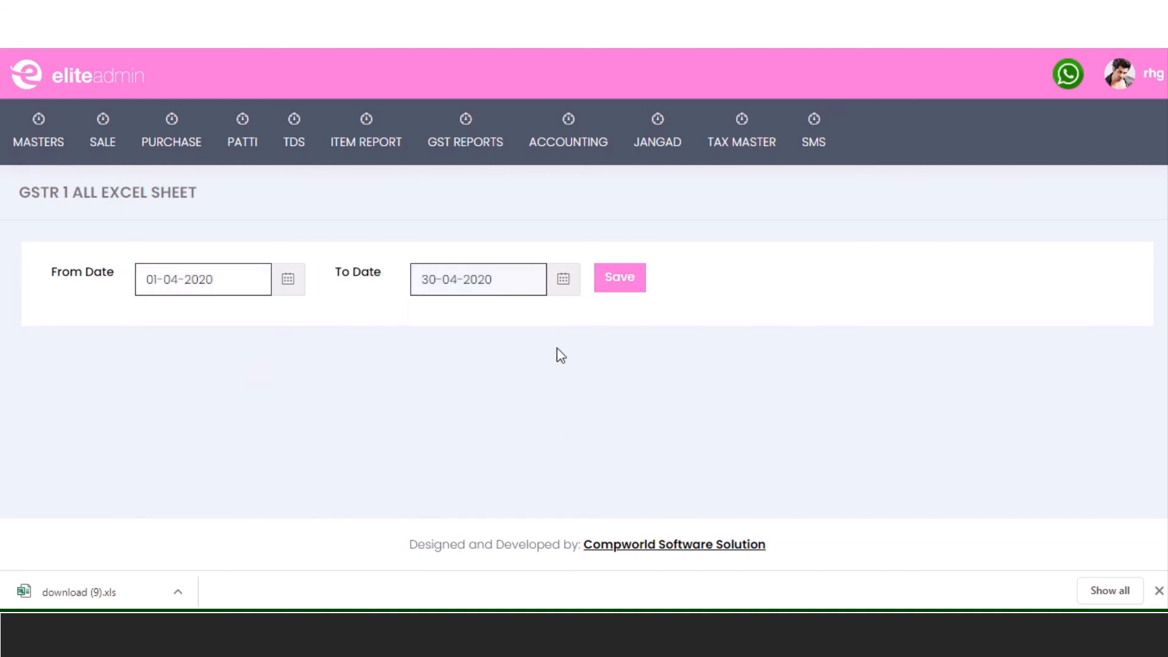
{"action": "left_click", "coordinate": [616, 286]}
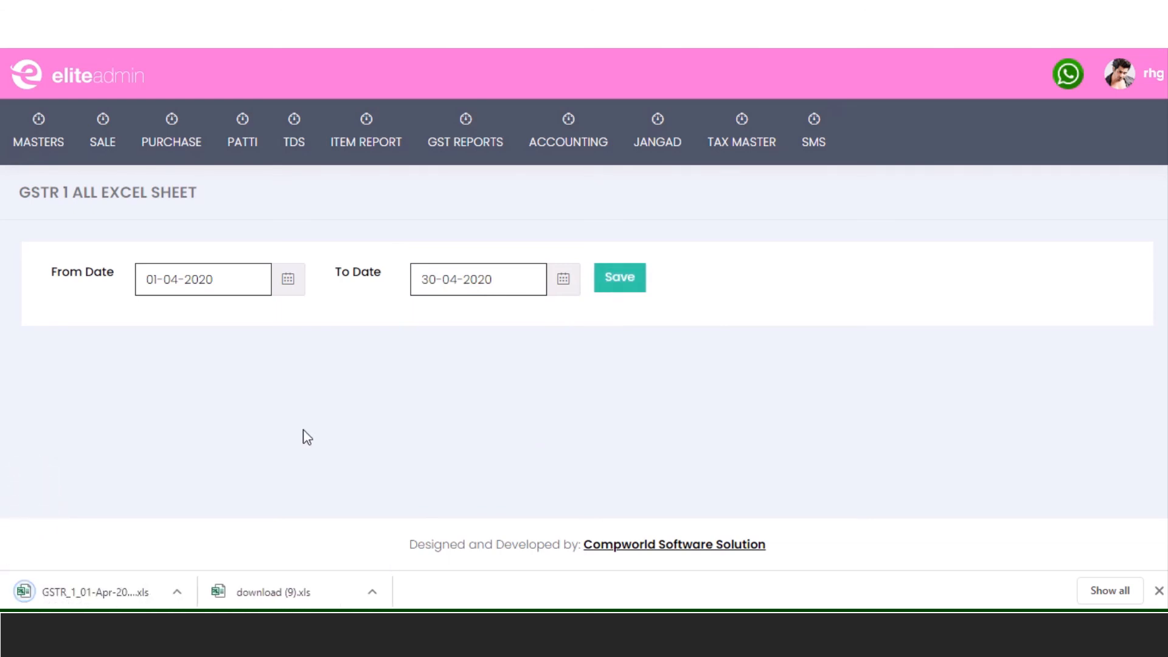
{"action": "left_click", "coordinate": [121, 587]}
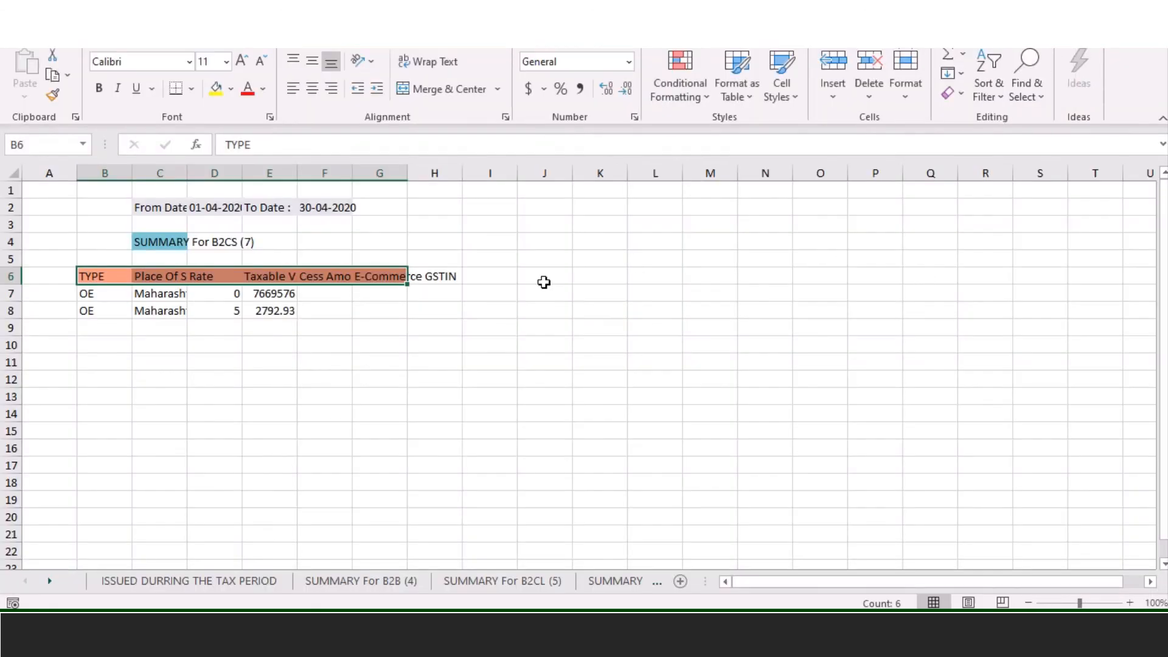
- Auto-fit columns C to G on the documents-issued-during-the-tax-period sheet
{"action": "left_click", "coordinate": [158, 585]}
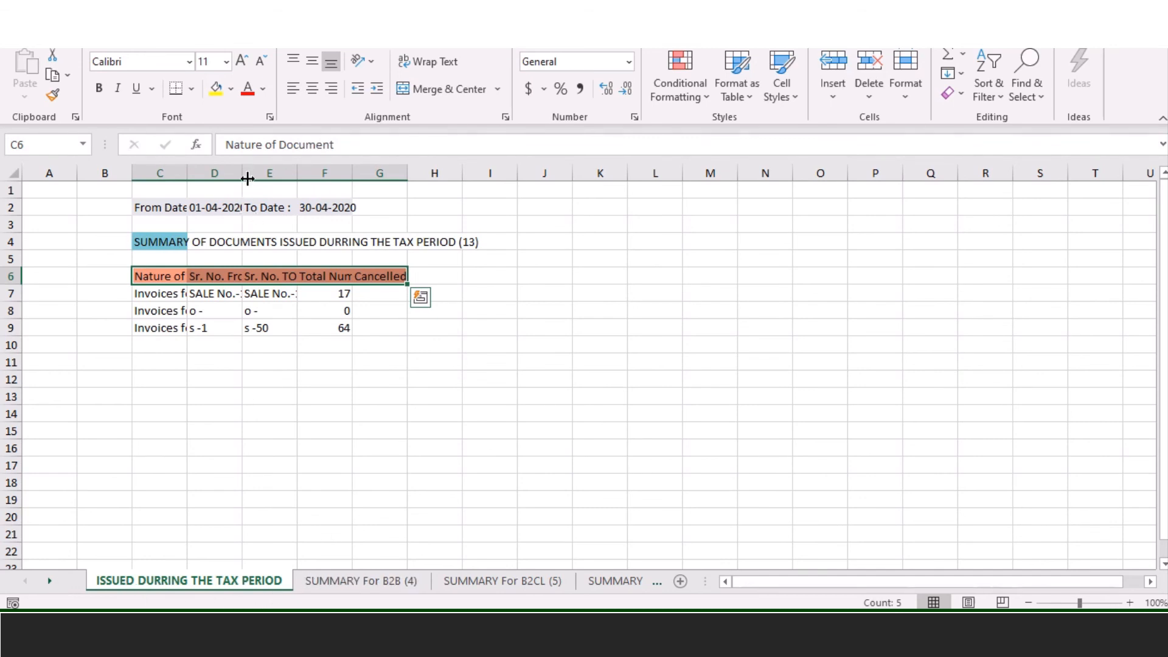
{"action": "double_click", "coordinate": [187, 174]}
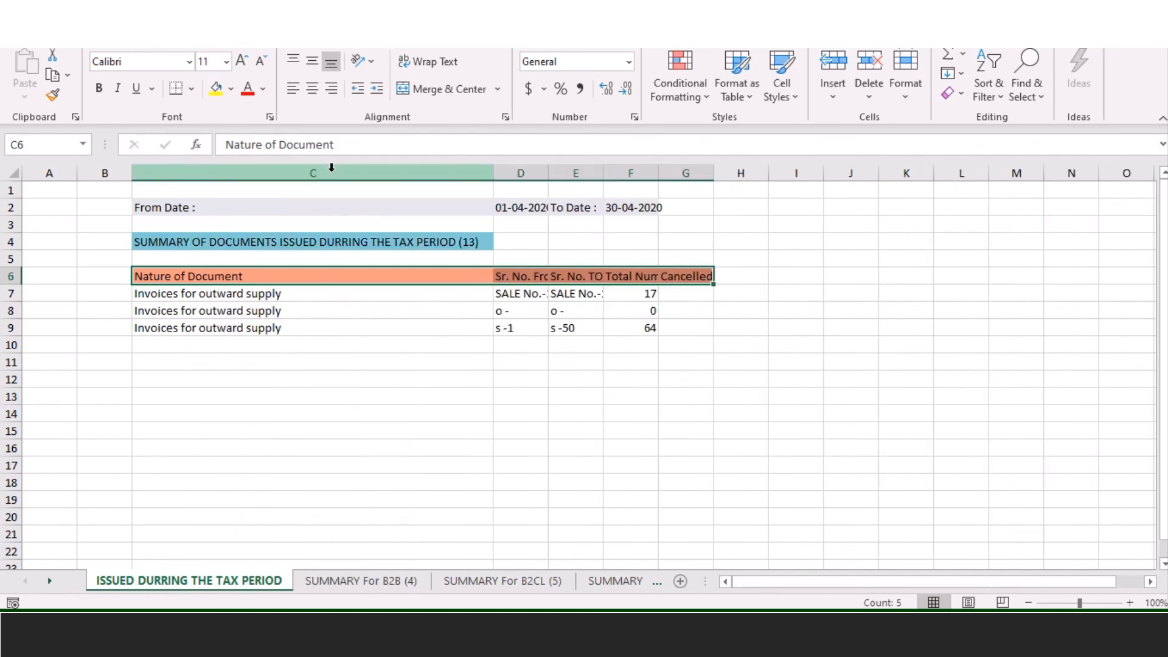
{"action": "double_click", "coordinate": [550, 170]}
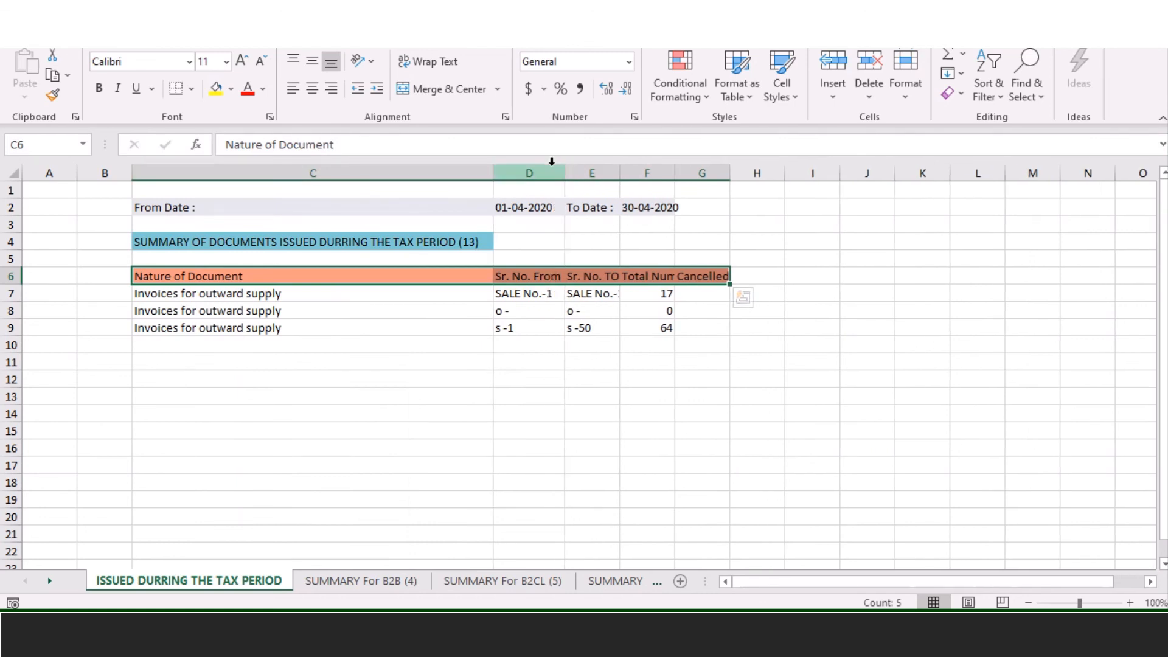
{"action": "double_click", "coordinate": [619, 171]}
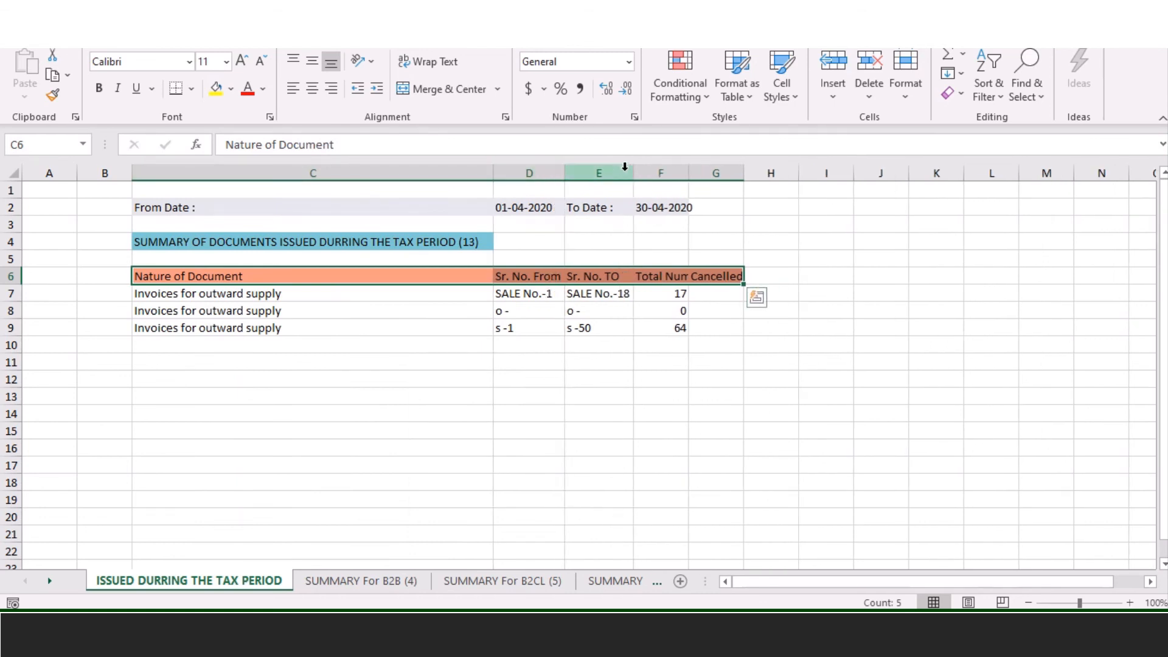
{"action": "double_click", "coordinate": [688, 170]}
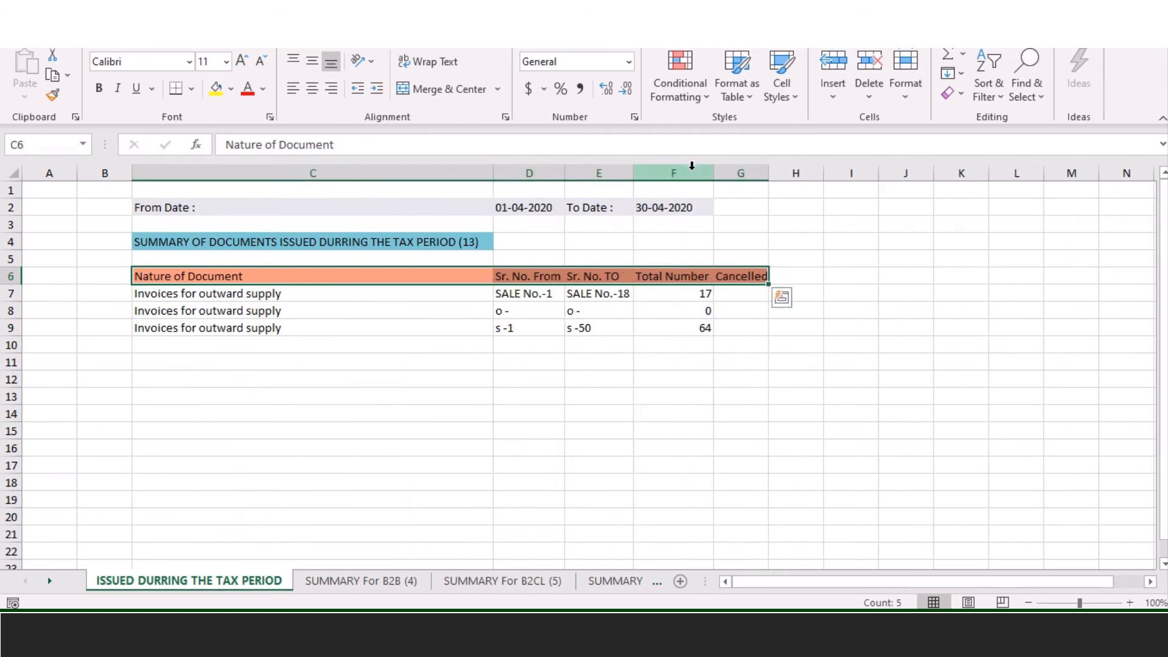
{"action": "double_click", "coordinate": [763, 173]}
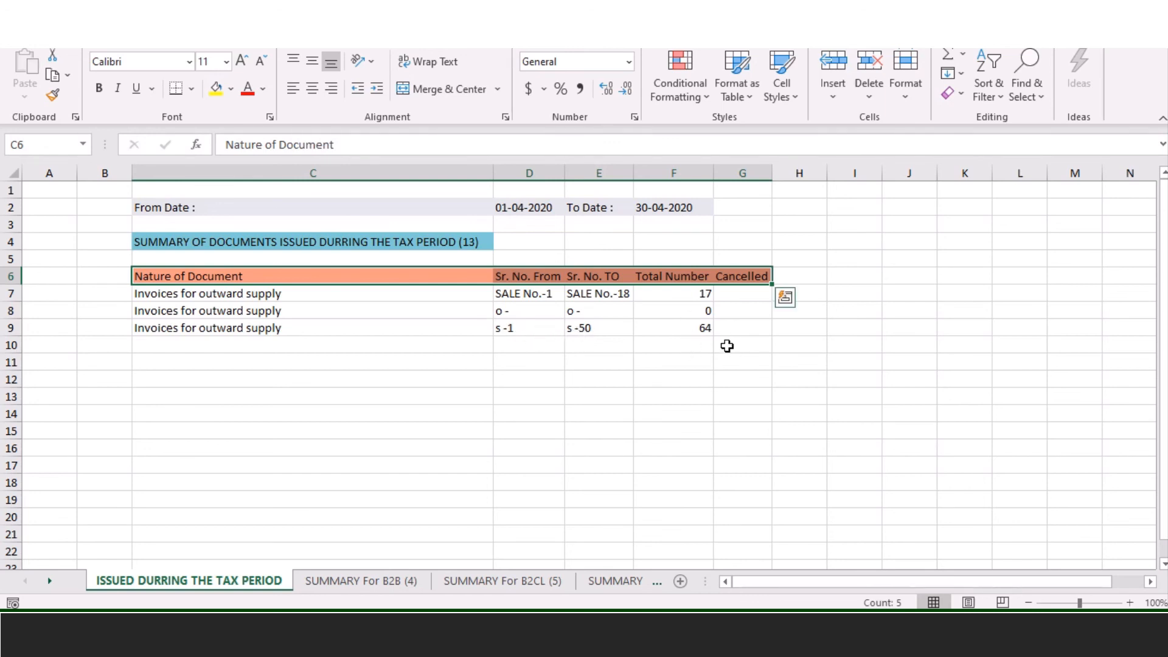
- Auto-fit column B on SUMMARY For B2B (4), check the B2CL, HSN and B2CS sheets, and return to the browser
{"action": "left_click", "coordinate": [340, 587]}
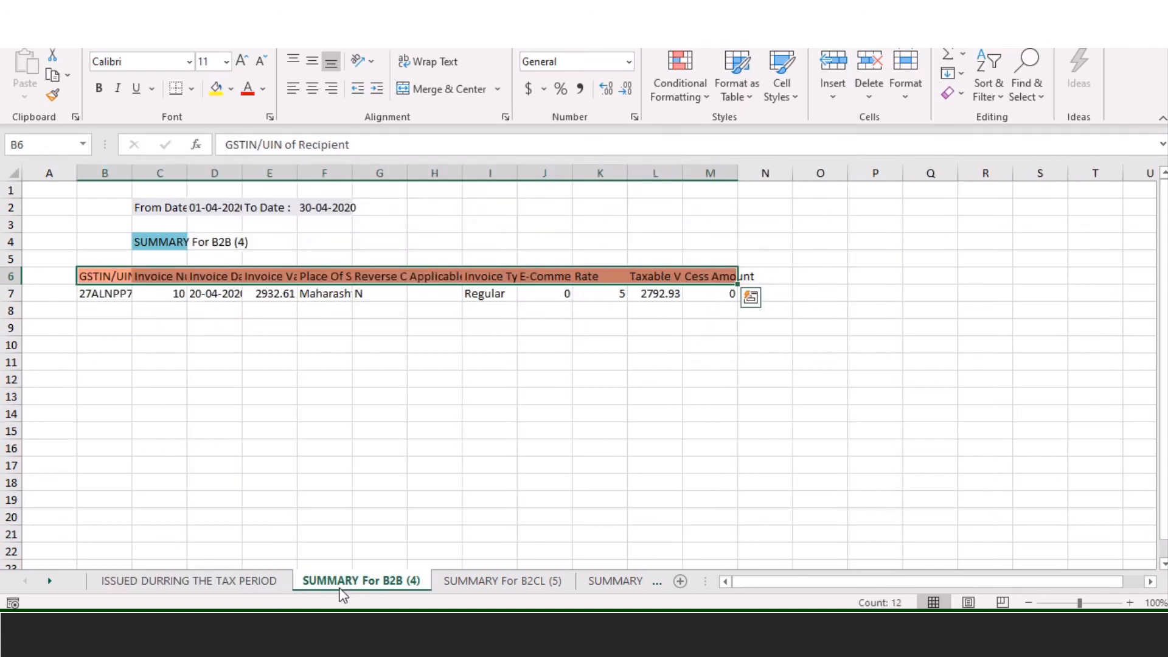
{"action": "double_click", "coordinate": [131, 173]}
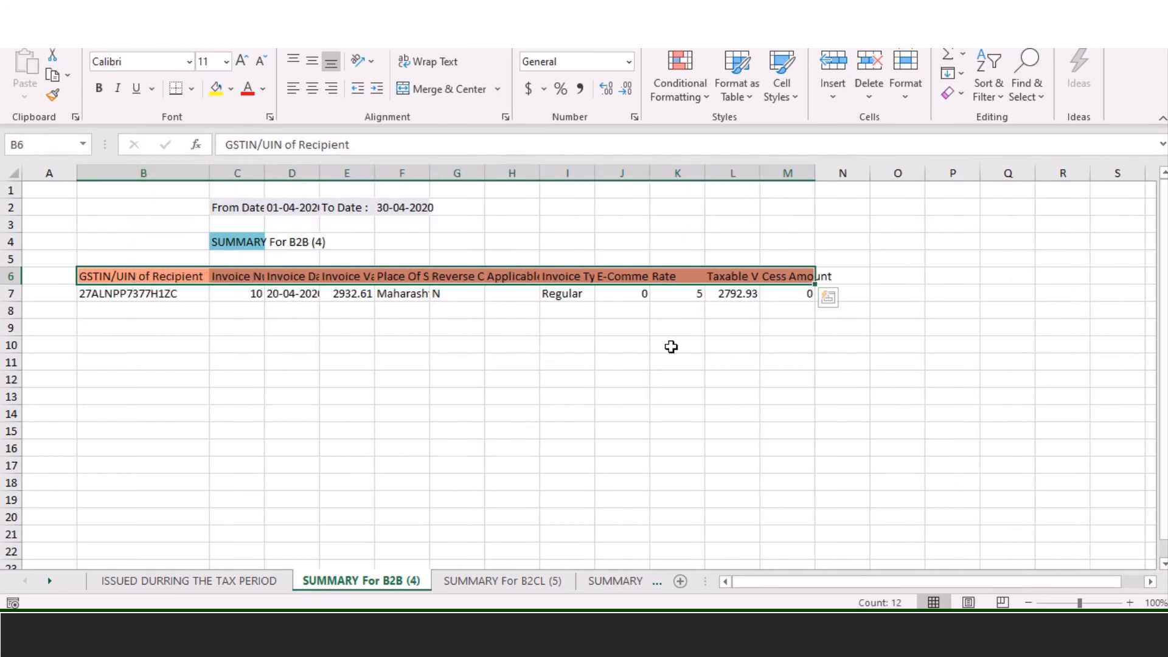
{"action": "left_click", "coordinate": [517, 582]}
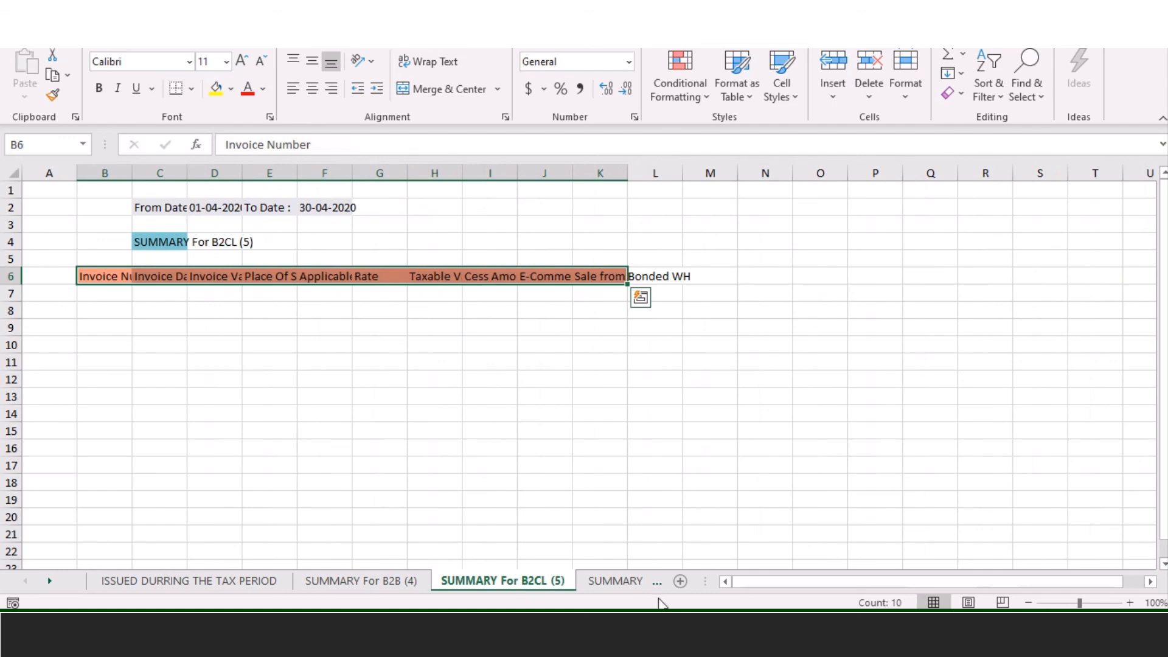
{"action": "left_click", "coordinate": [617, 582]}
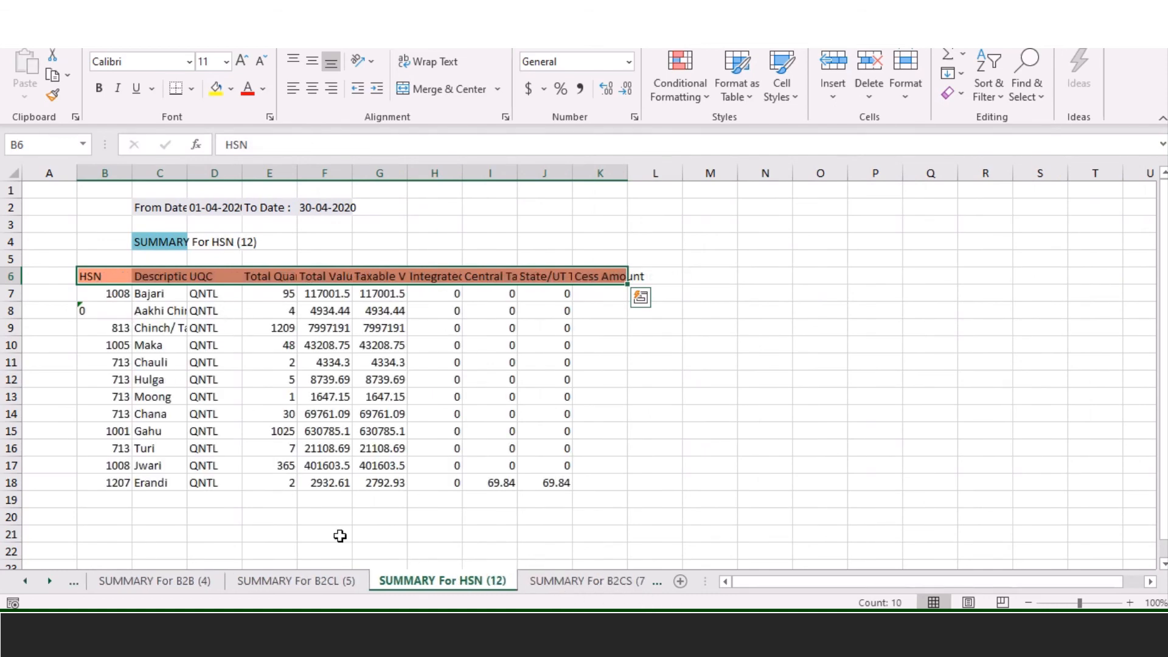
{"action": "left_click", "coordinate": [593, 586]}
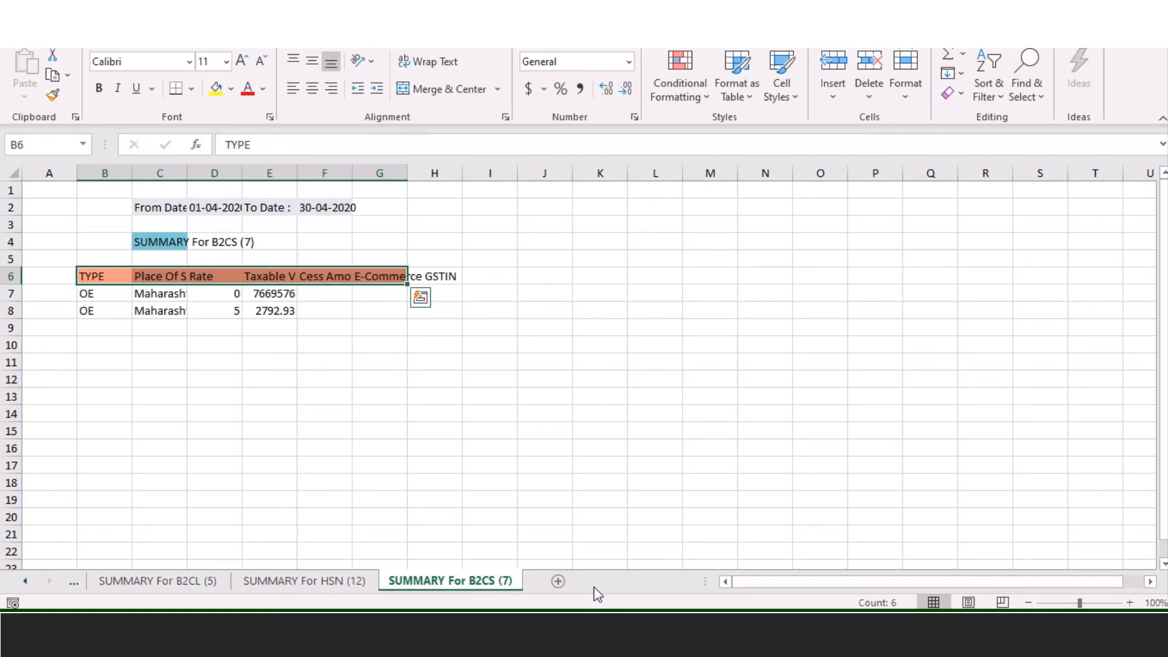
{"action": "key", "text": "alt+Tab"}
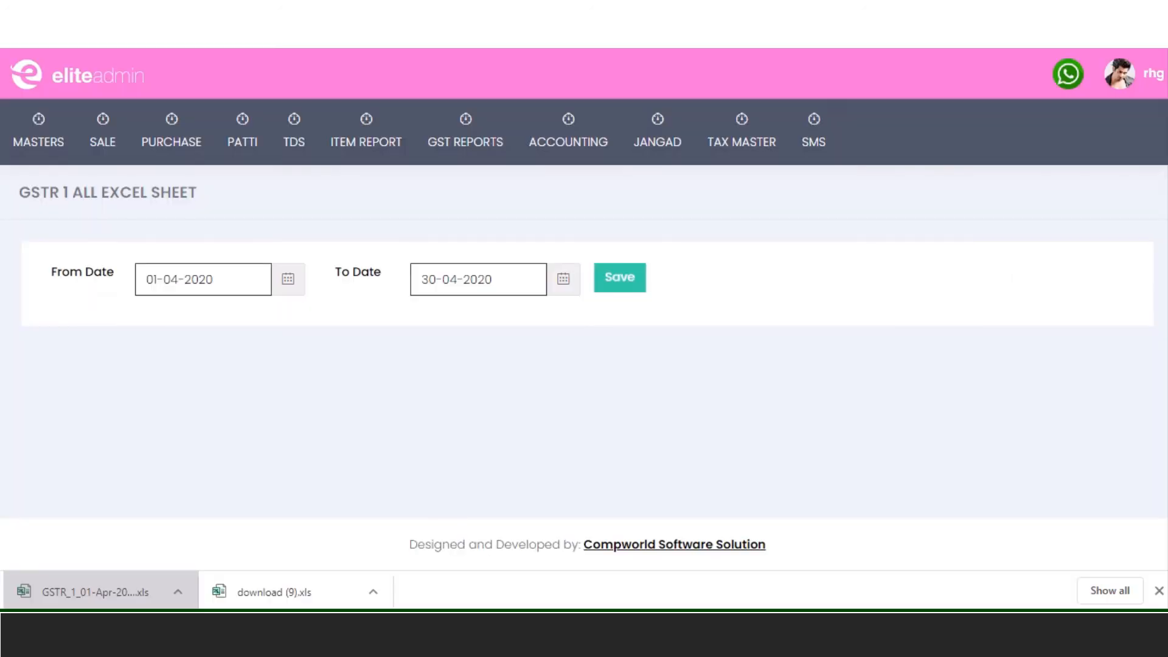
- Generate the GSTR 2 All Excel Sheet with From Date 01-08-2020 and To Date 31-08-2020
{"action": "mouse_move", "coordinate": [465, 136]}
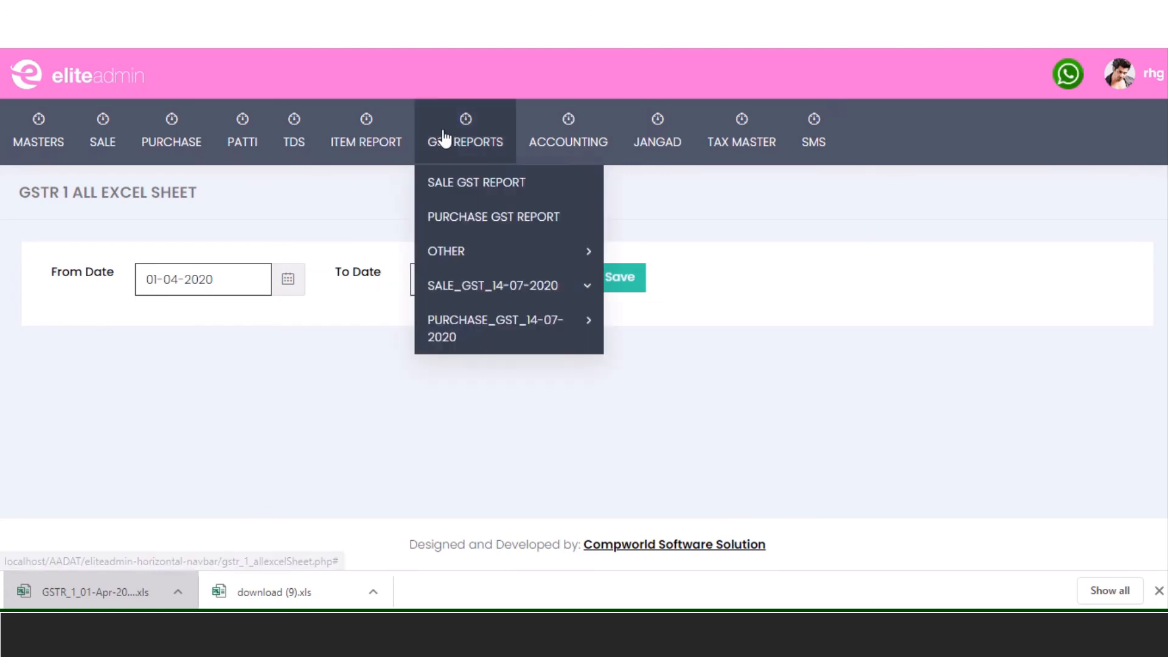
{"action": "mouse_move", "coordinate": [493, 284]}
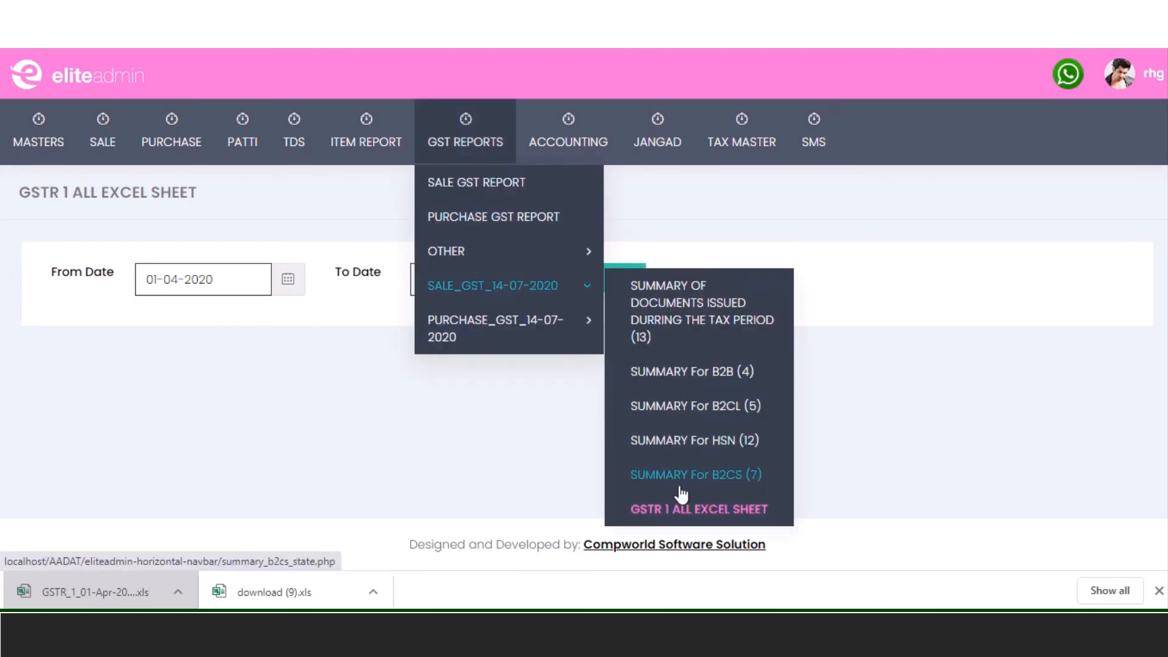
{"action": "mouse_move", "coordinate": [498, 312]}
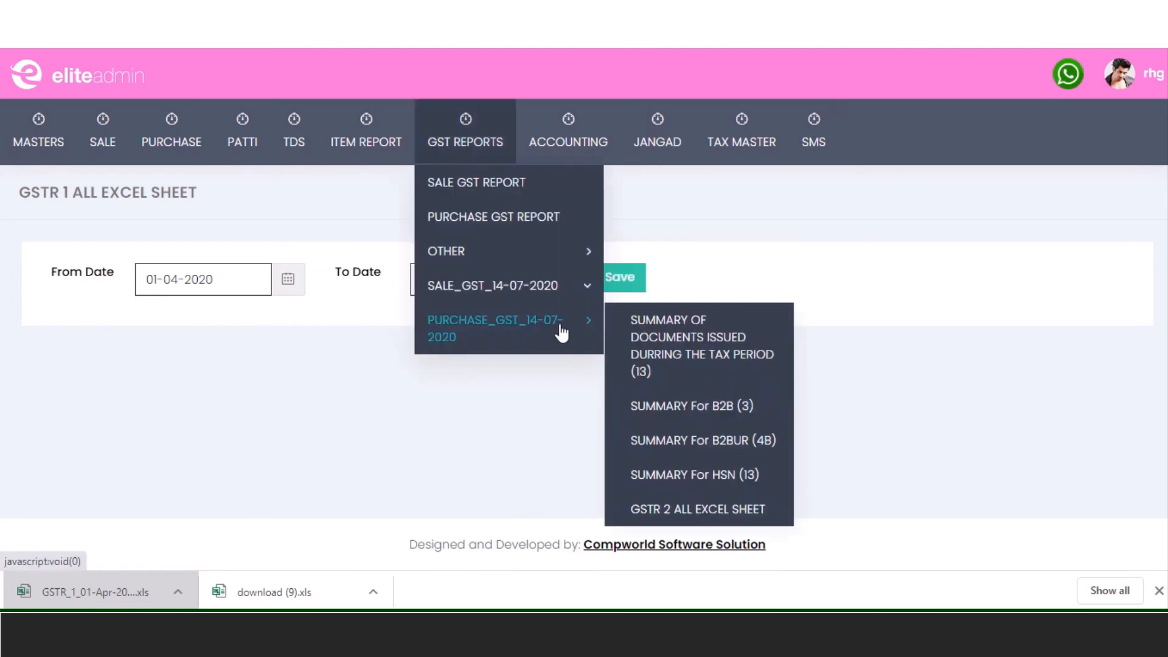
{"action": "left_click", "coordinate": [676, 511]}
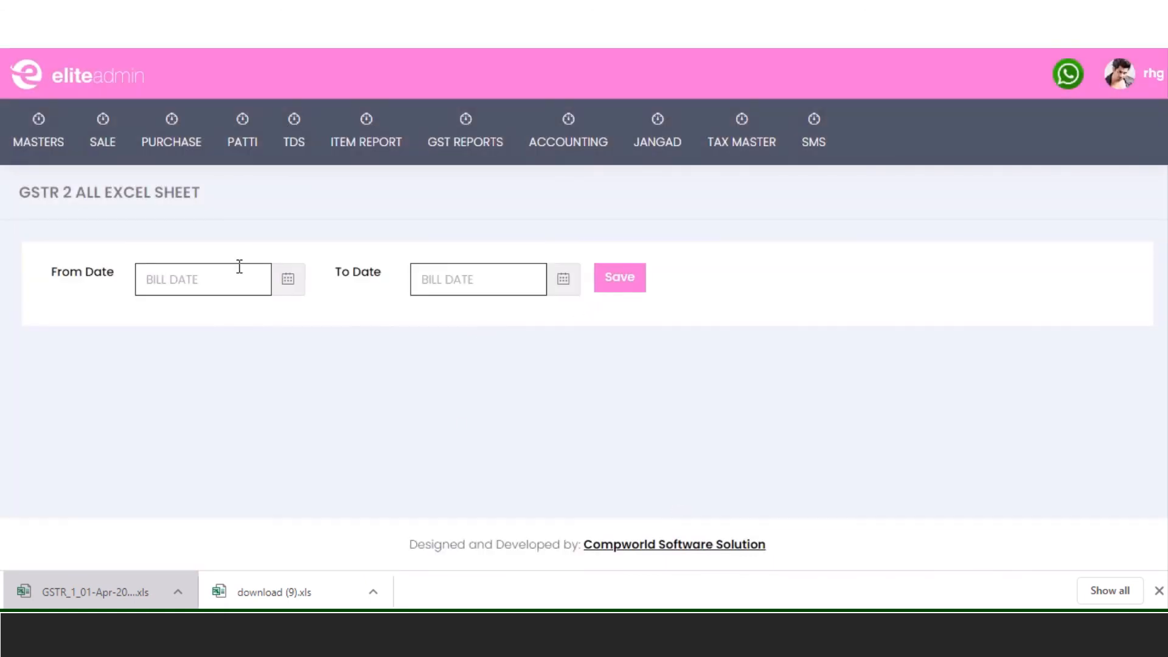
{"action": "left_click", "coordinate": [239, 266]}
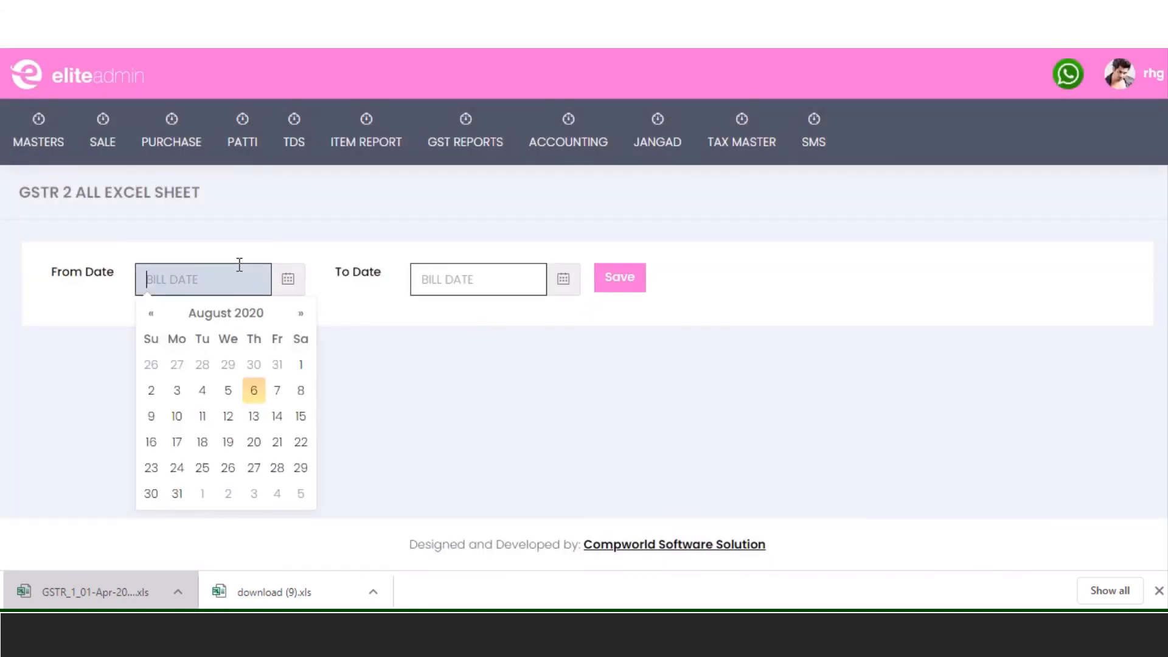
{"action": "left_click", "coordinate": [300, 364]}
{"action": "left_click", "coordinate": [474, 273]}
{"action": "left_click", "coordinate": [454, 493]}
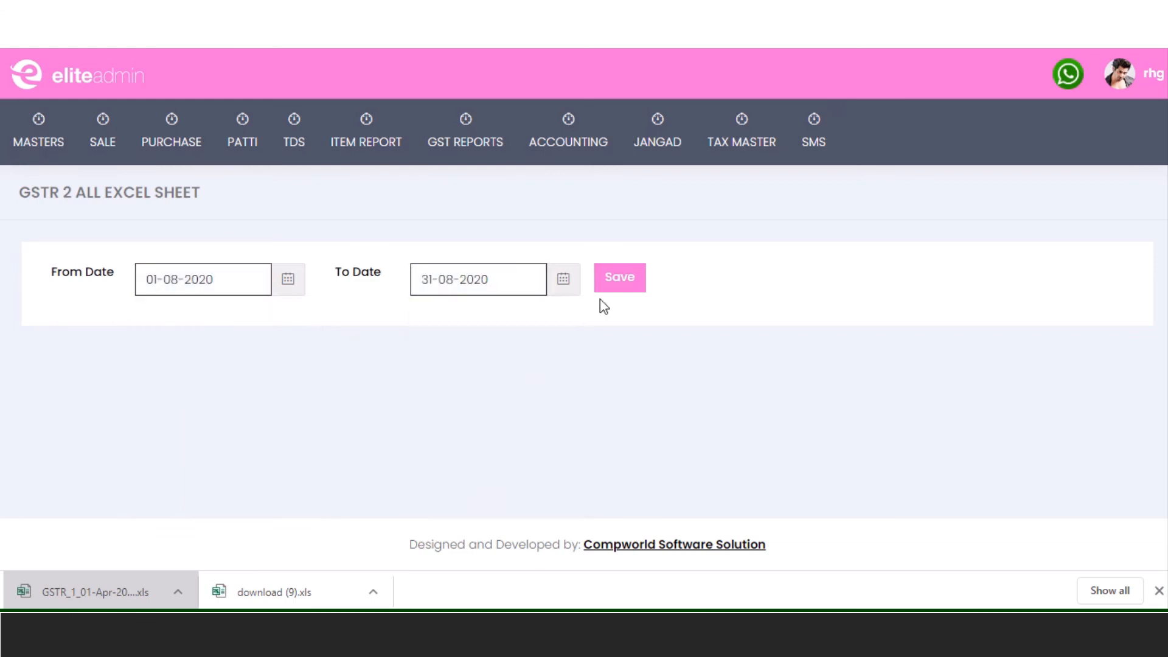
{"action": "left_click", "coordinate": [614, 284]}
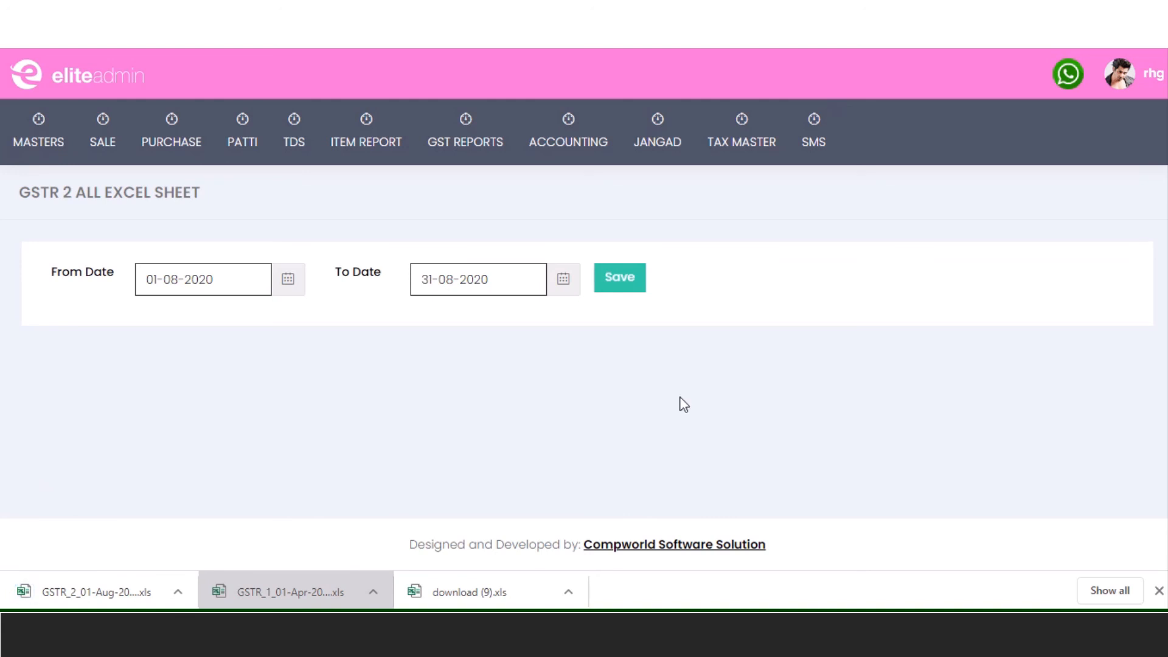
- Open the Party Wise Ledger report
{"action": "mouse_move", "coordinate": [469, 146]}
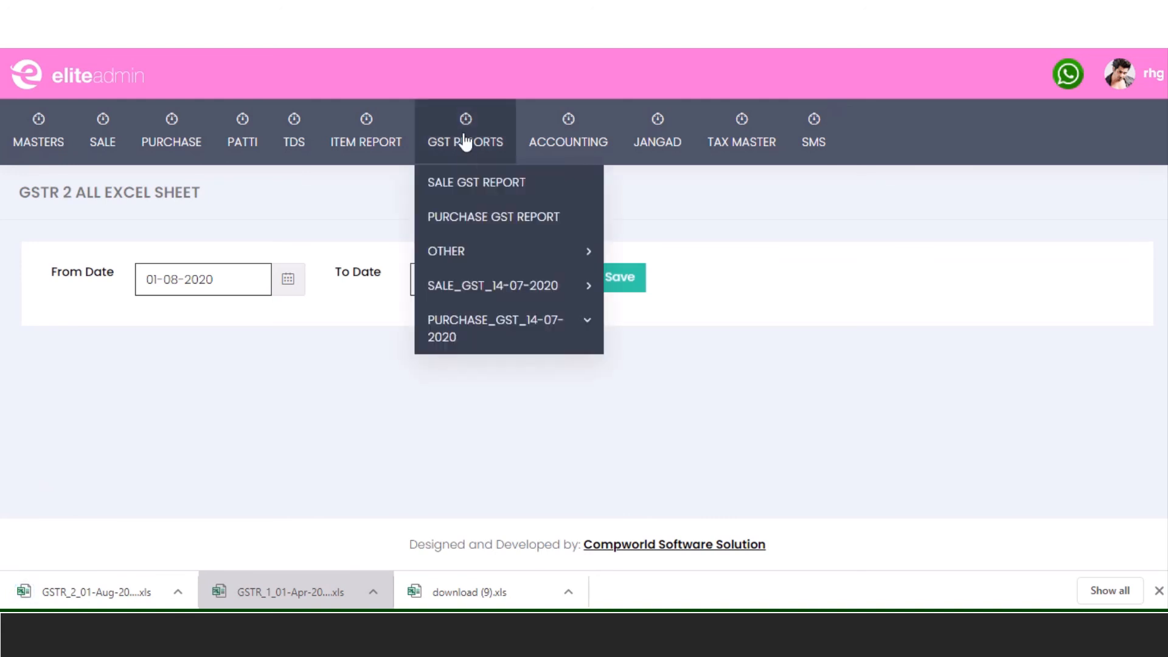
{"action": "mouse_move", "coordinate": [482, 260]}
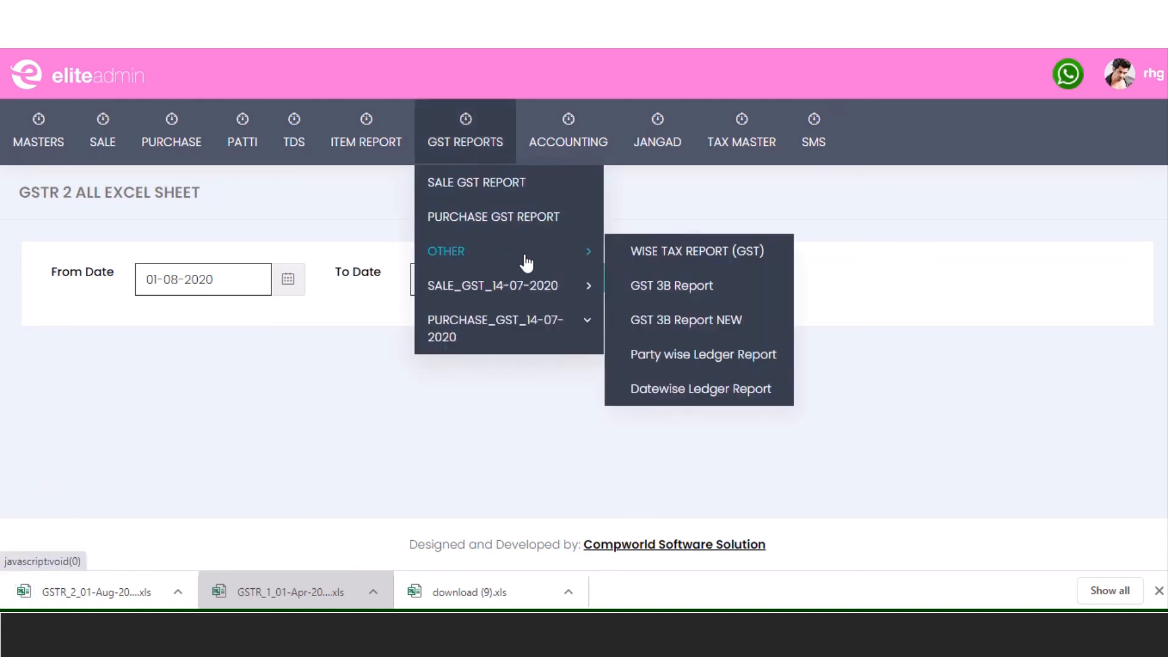
{"action": "left_click", "coordinate": [722, 354]}
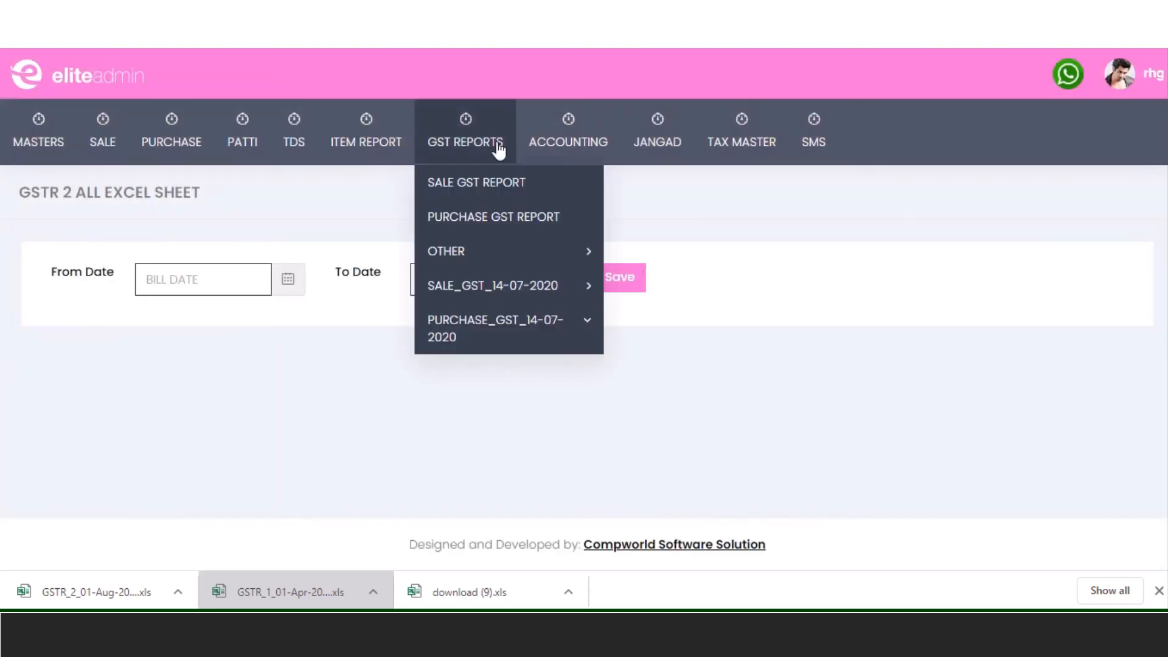
{"action": "mouse_move", "coordinate": [579, 287]}
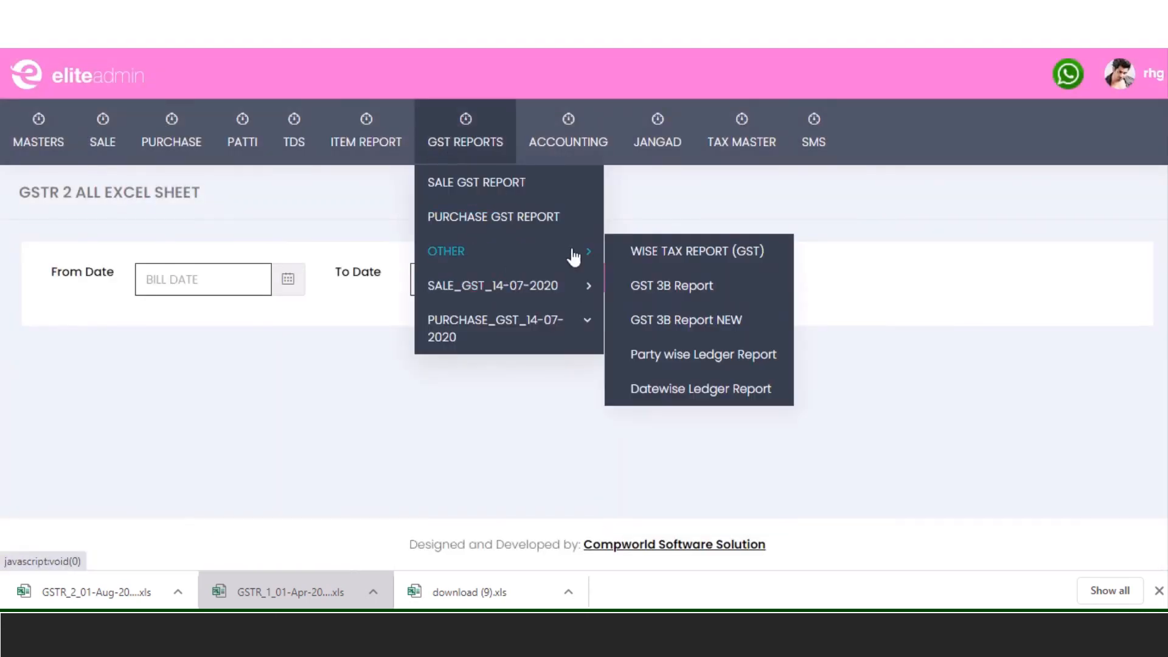
{"action": "mouse_move", "coordinate": [578, 134]}
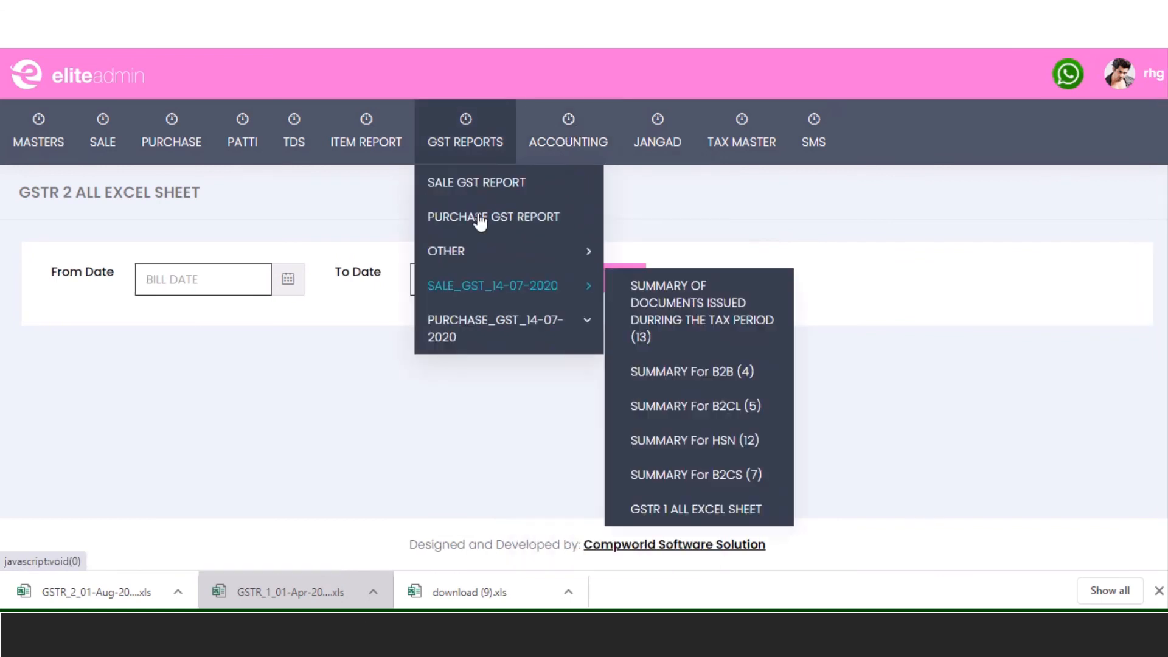
{"action": "mouse_move", "coordinate": [596, 267]}
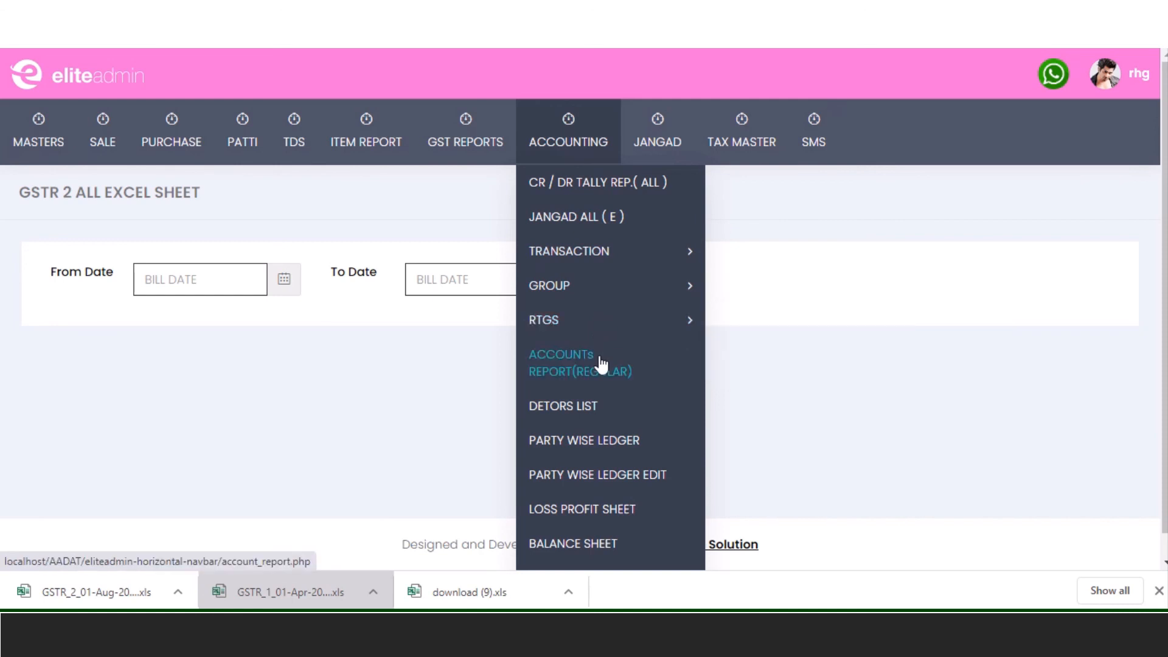
- Select PRITESH TRADERS as the party on the Party Wise Ledger page
{"action": "left_click", "coordinate": [614, 448]}
{"action": "left_click", "coordinate": [247, 296]}
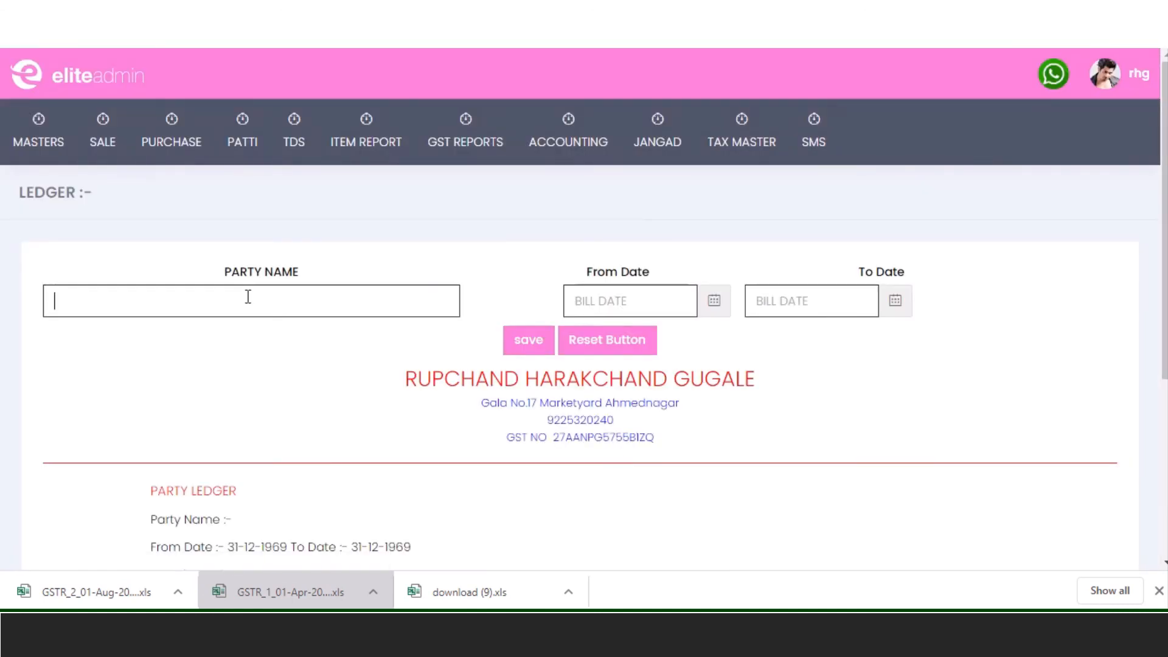
{"action": "type", "text": "prite"}
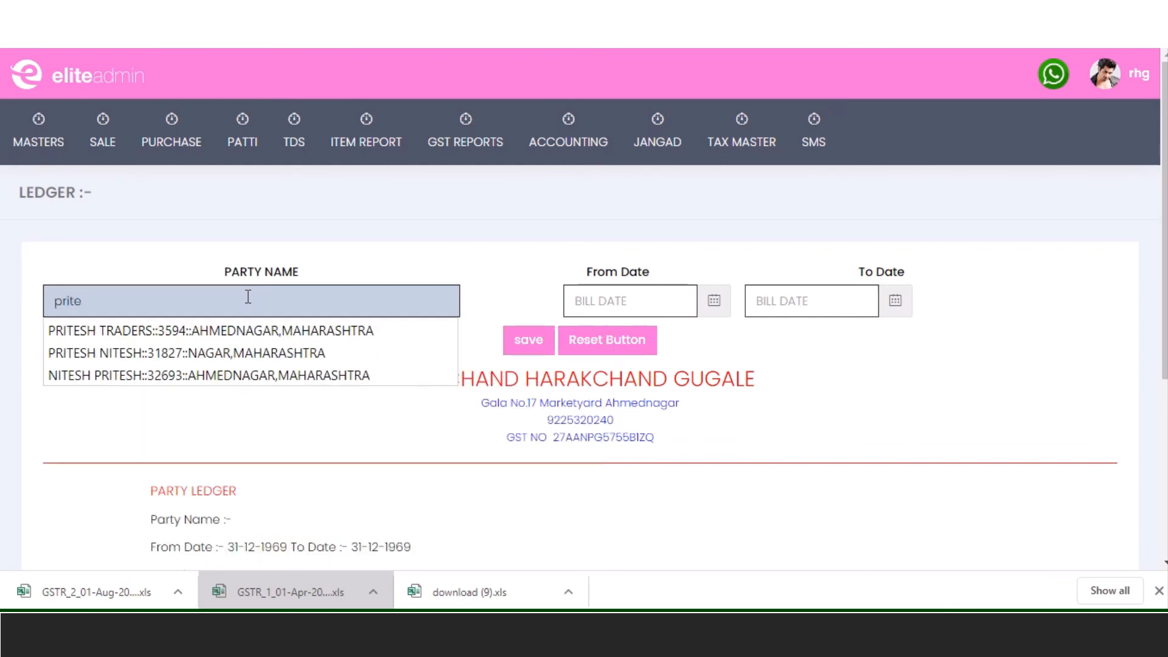
{"action": "key", "text": "Down"}
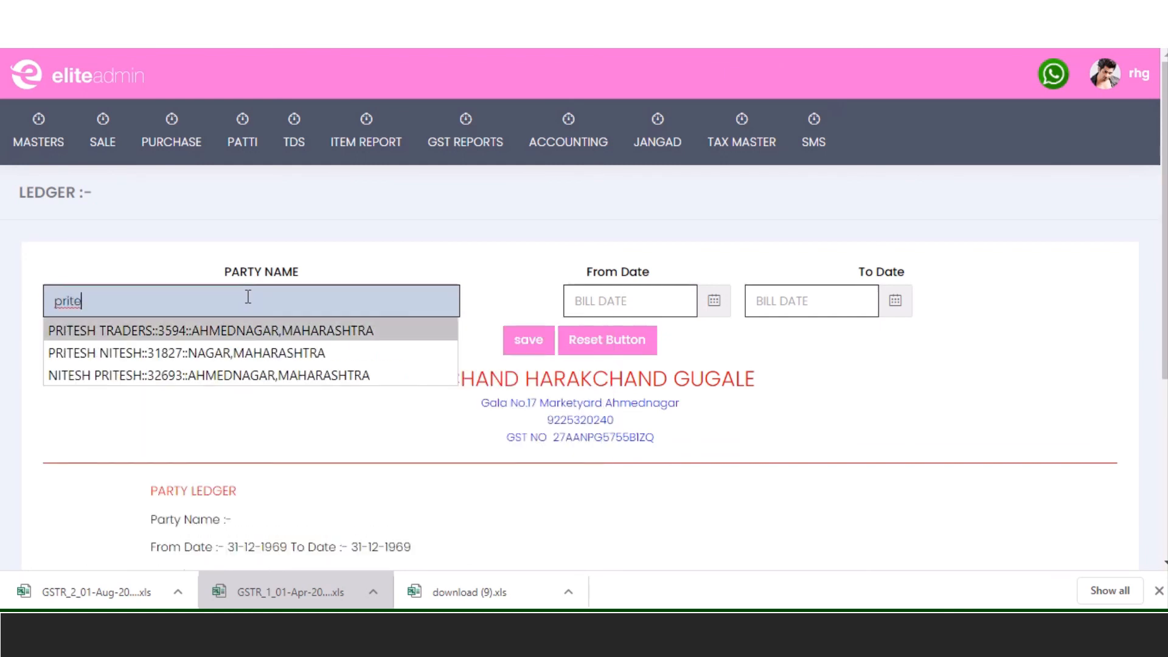
{"action": "key", "text": "Return"}
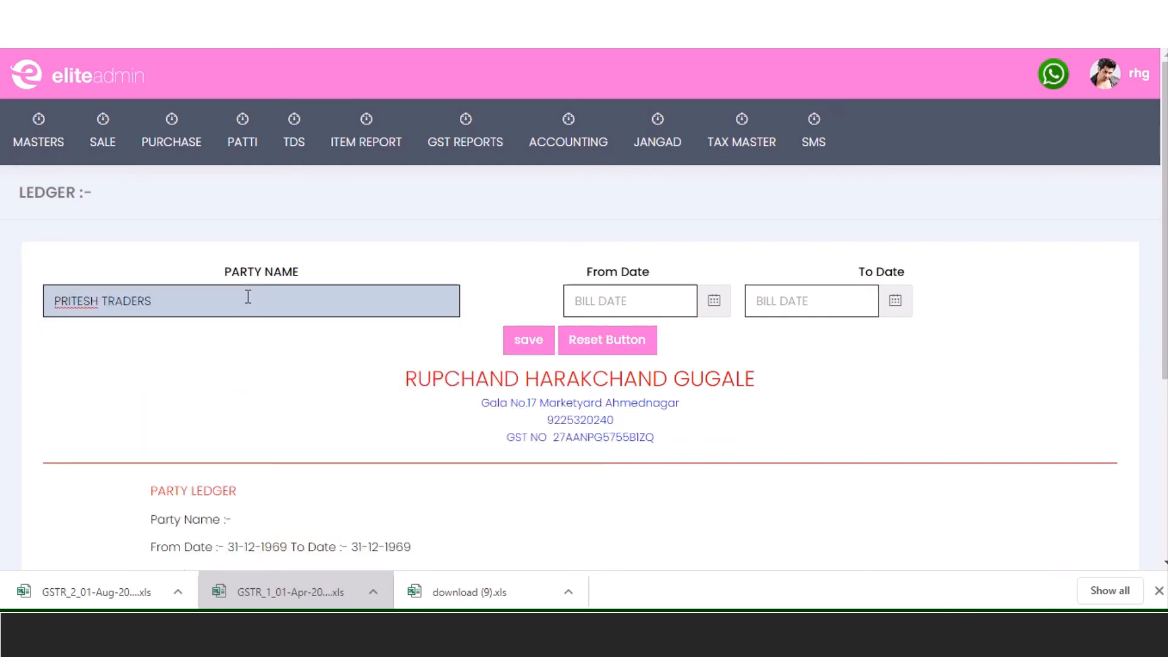
- Load the ledger for the period 01-04-2020 to 06-08-2020
{"action": "left_click", "coordinate": [574, 298]}
{"action": "left_click", "coordinate": [592, 338]}
{"action": "left_click", "coordinate": [591, 338]}
{"action": "left_click", "coordinate": [591, 338]}
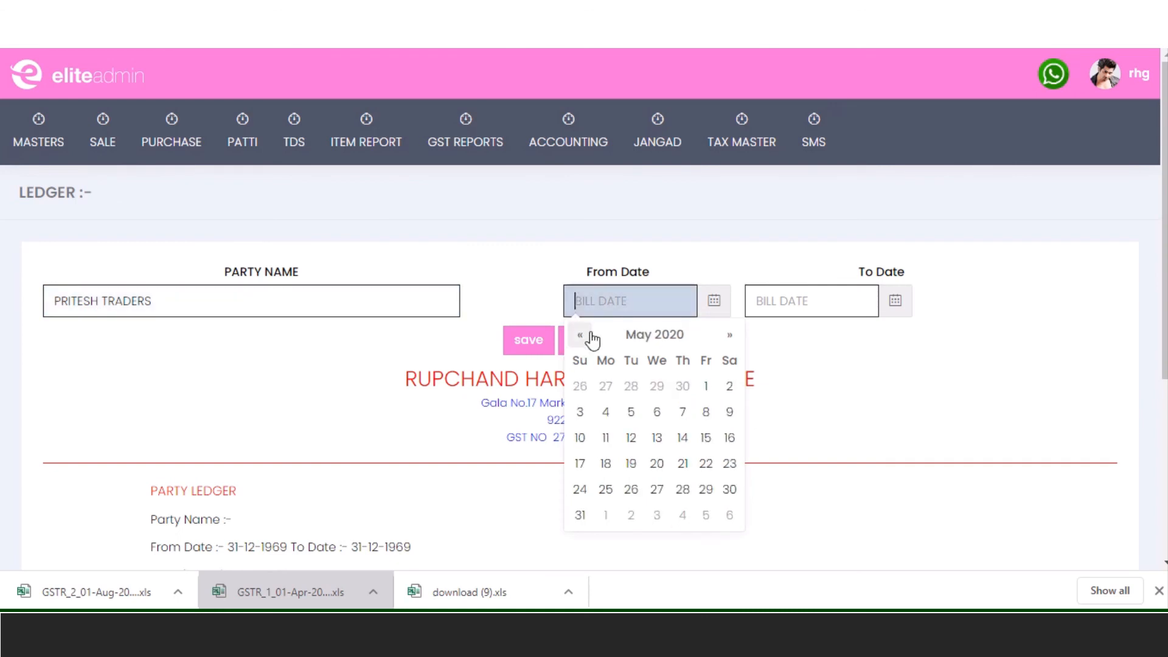
{"action": "left_click", "coordinate": [590, 337]}
{"action": "left_click", "coordinate": [658, 386]}
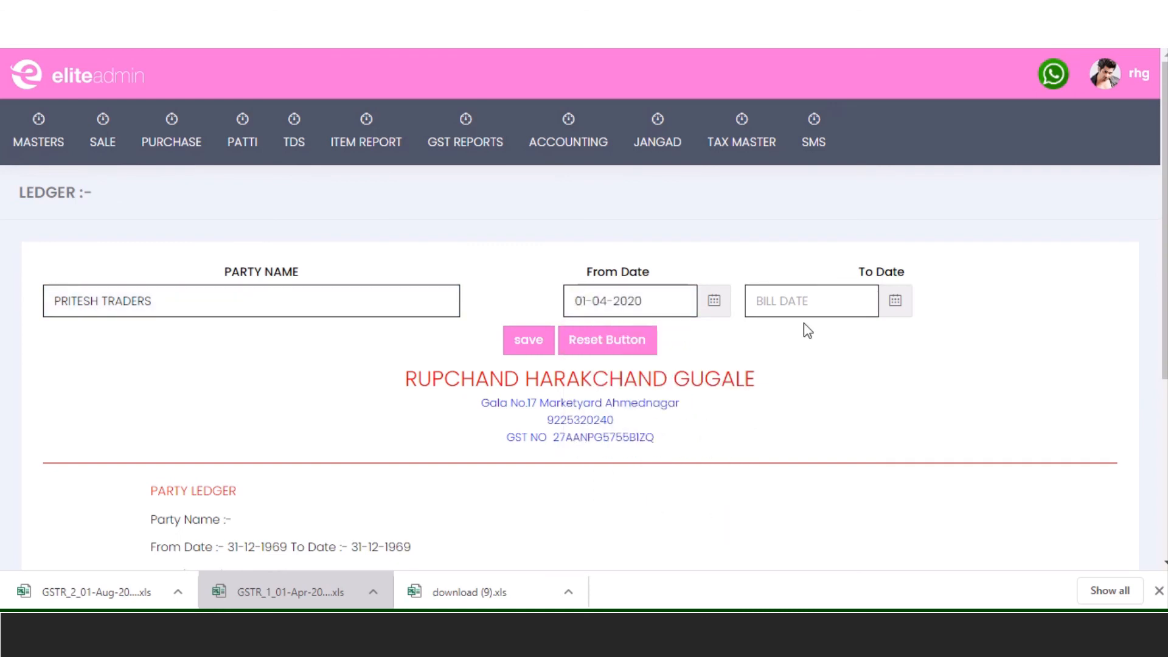
{"action": "left_click", "coordinate": [817, 304]}
{"action": "left_click", "coordinate": [862, 412]}
{"action": "left_click", "coordinate": [533, 352]}
- Review the 2000 debit, 23786 credit and -9220.00 closing balance figures
{"action": "scroll", "coordinate": [534, 357], "scroll_direction": "down", "scroll_amount": 5}
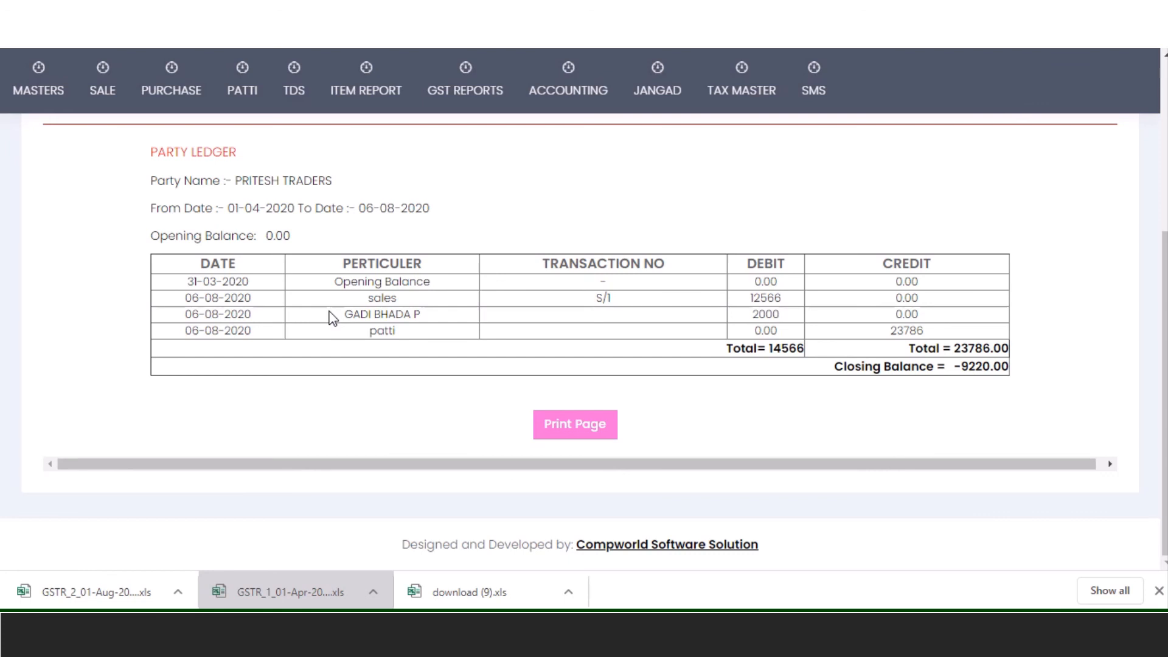
{"action": "double_click", "coordinate": [760, 312]}
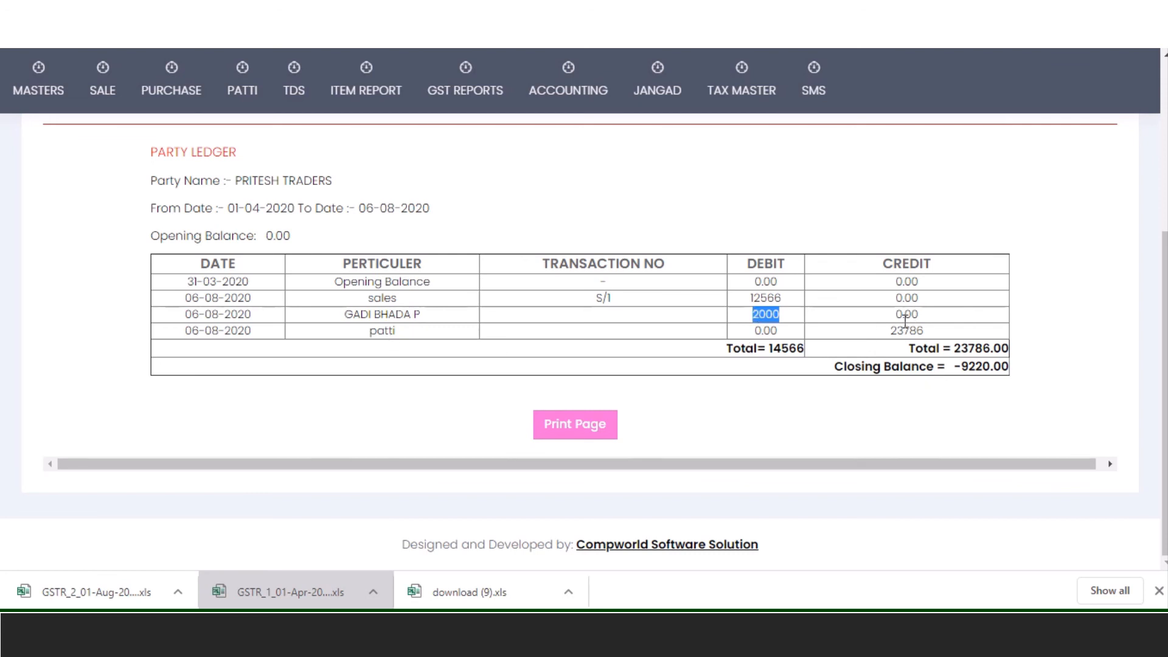
{"action": "left_click_drag", "start_coordinate": [887, 330], "coordinate": [924, 332]}
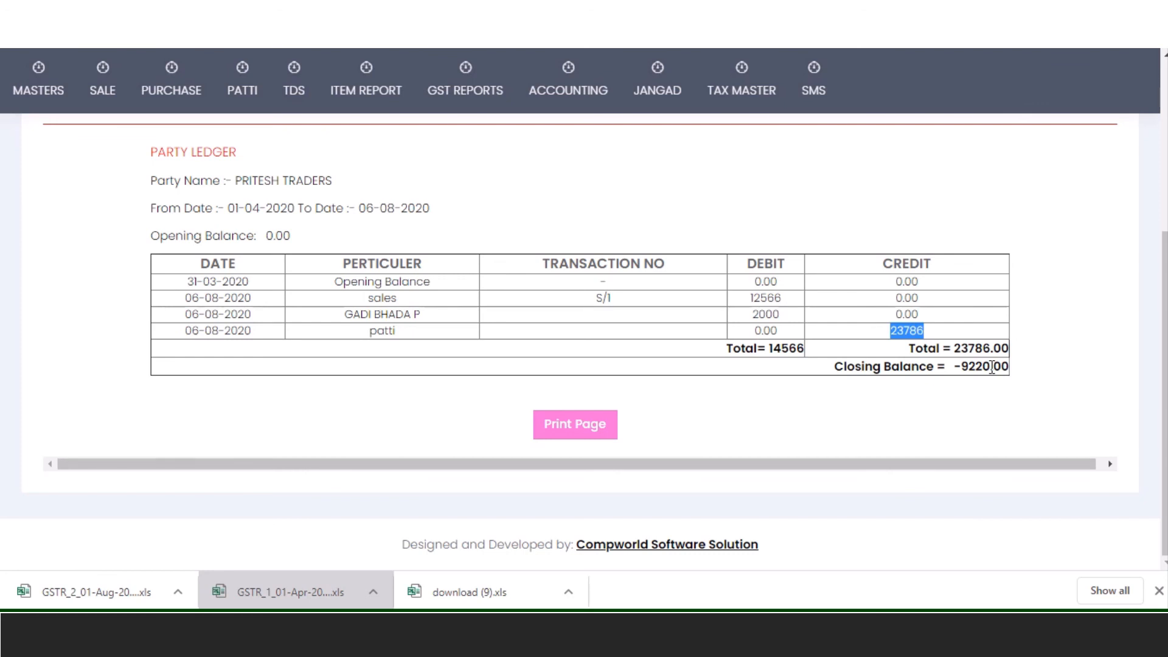
{"action": "left_click_drag", "start_coordinate": [953, 367], "coordinate": [1056, 385]}
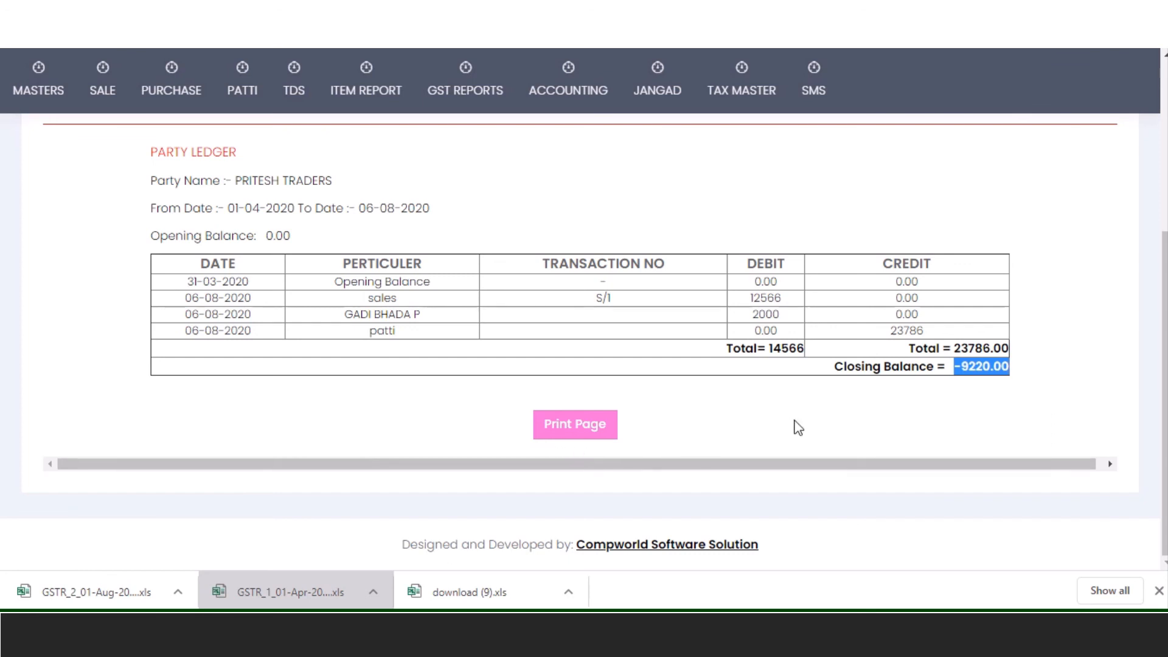
{"action": "scroll", "coordinate": [746, 412], "scroll_direction": "up", "scroll_amount": 2}
{"action": "scroll", "coordinate": [746, 413], "scroll_direction": "up", "scroll_amount": 3}
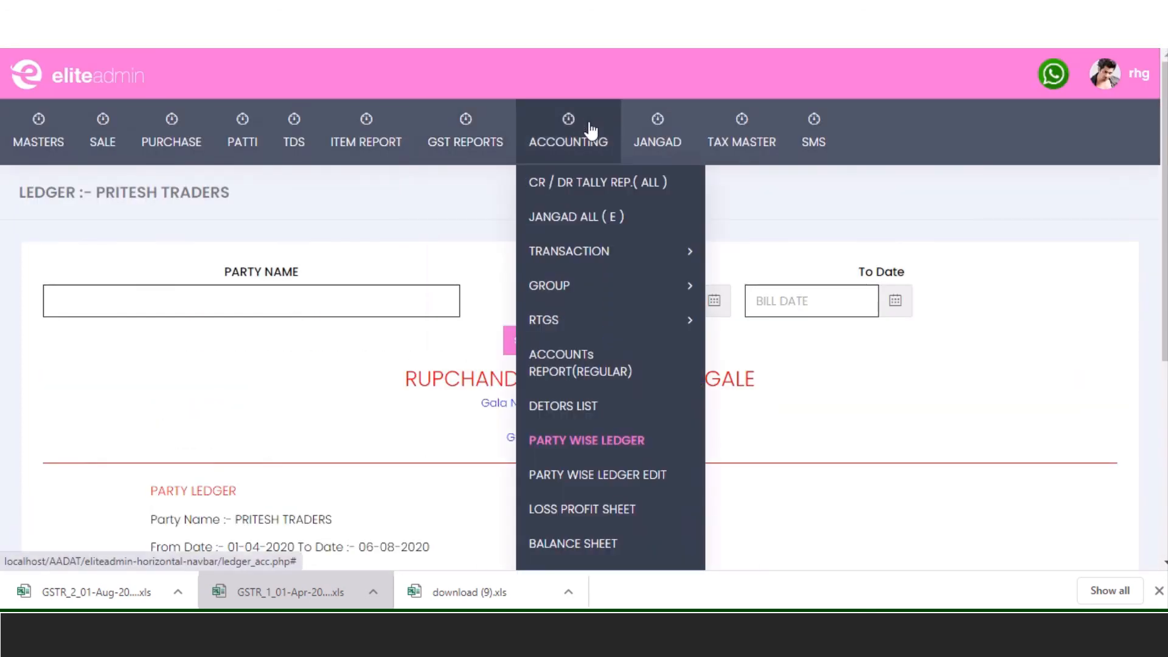
- Open PAYMENT under Accounting > Transaction to get the Bank/Cash Payment Entry form
{"action": "mouse_move", "coordinate": [572, 146]}
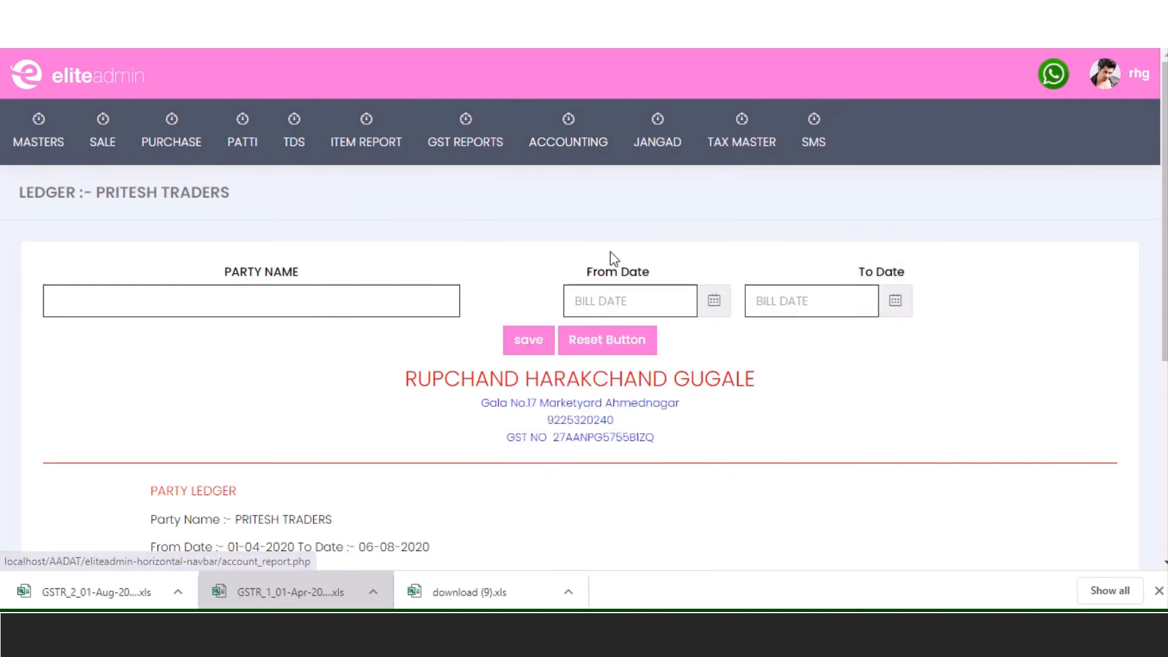
{"action": "mouse_move", "coordinate": [569, 313]}
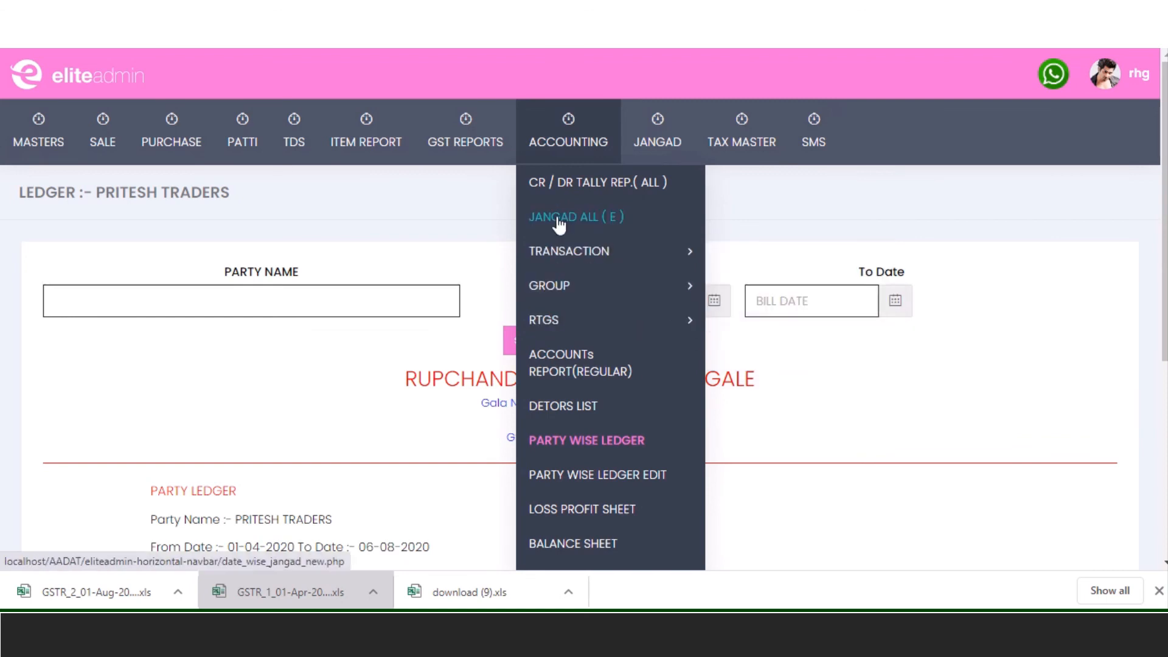
{"action": "mouse_move", "coordinate": [572, 260]}
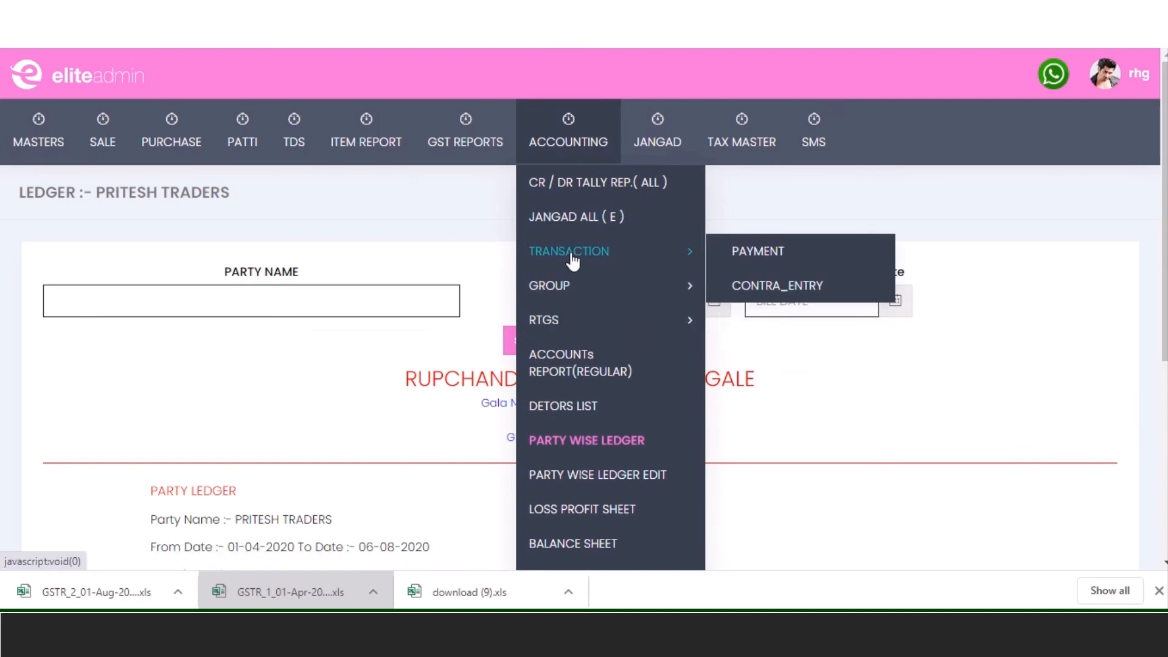
{"action": "left_click", "coordinate": [771, 259]}
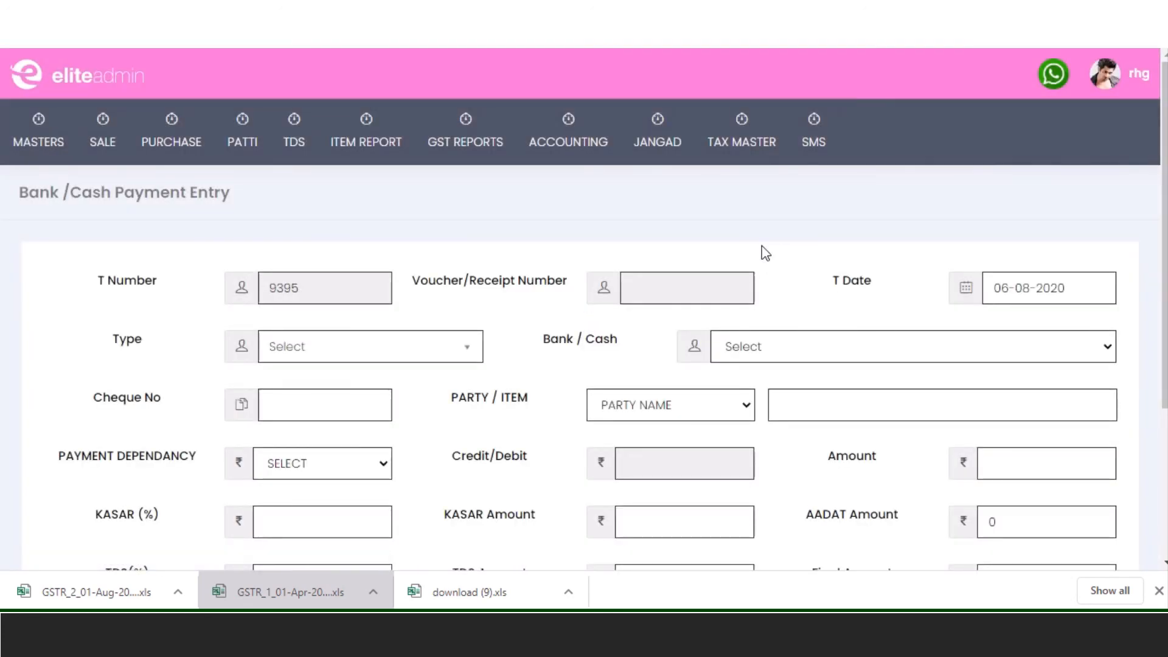
- Set the payment type to Issue For Payment and the account to CASH A/C / NAGAR
{"action": "left_click", "coordinate": [418, 358]}
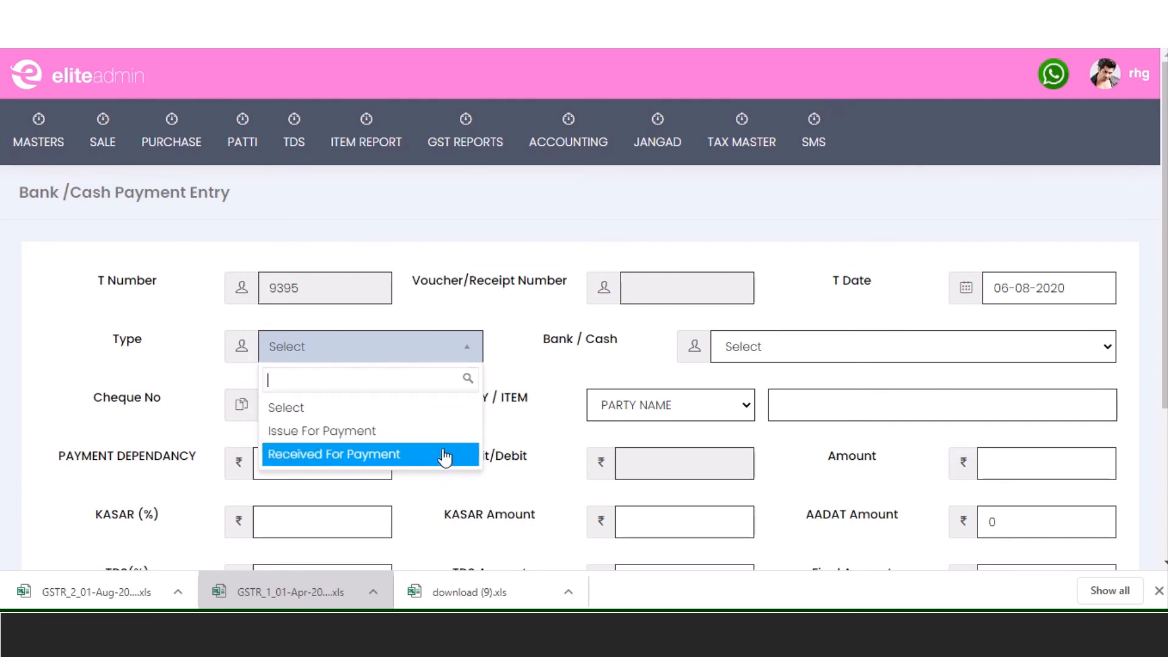
{"action": "left_click", "coordinate": [414, 432]}
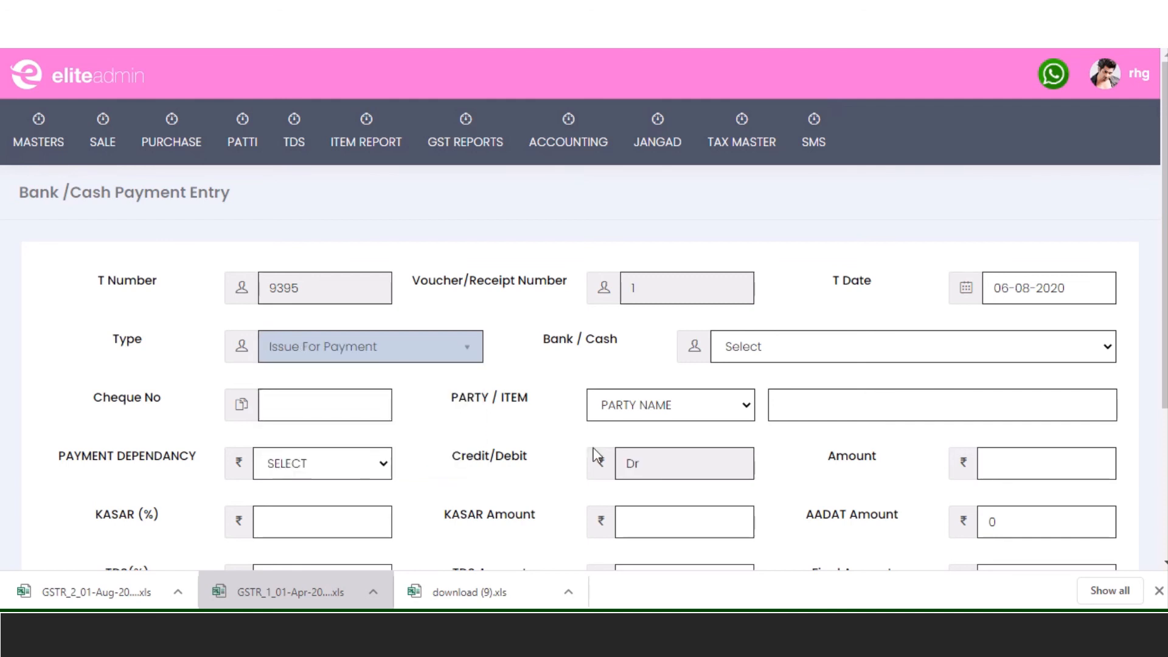
{"action": "left_click", "coordinate": [805, 345]}
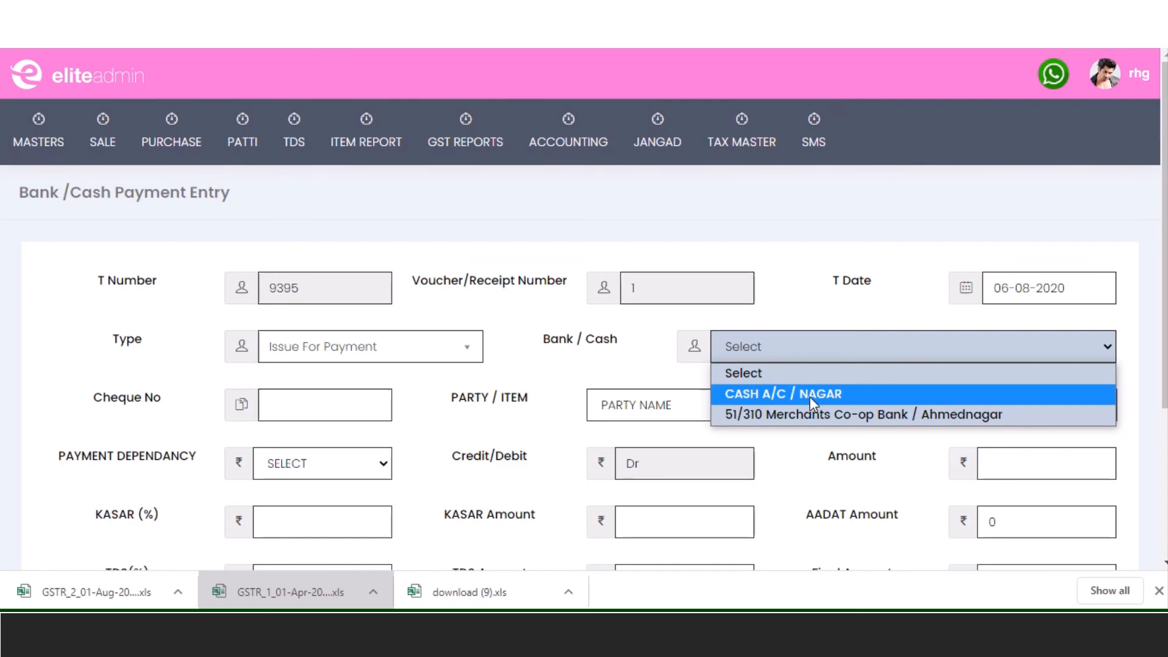
{"action": "left_click", "coordinate": [809, 397]}
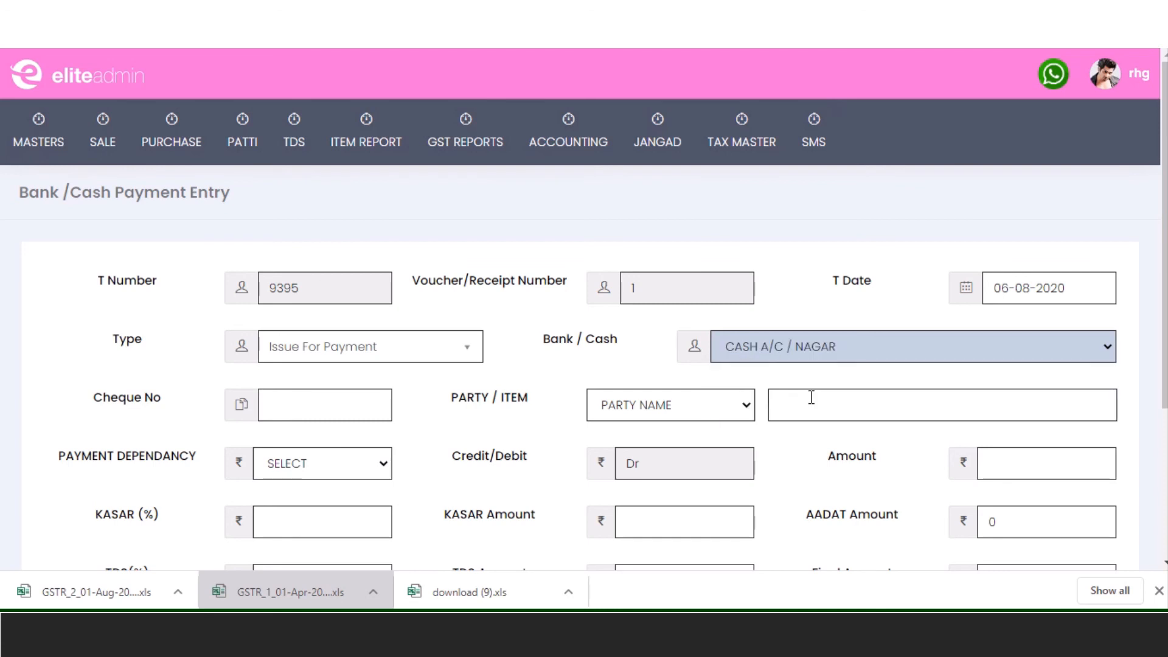
{"action": "left_click", "coordinate": [343, 406]}
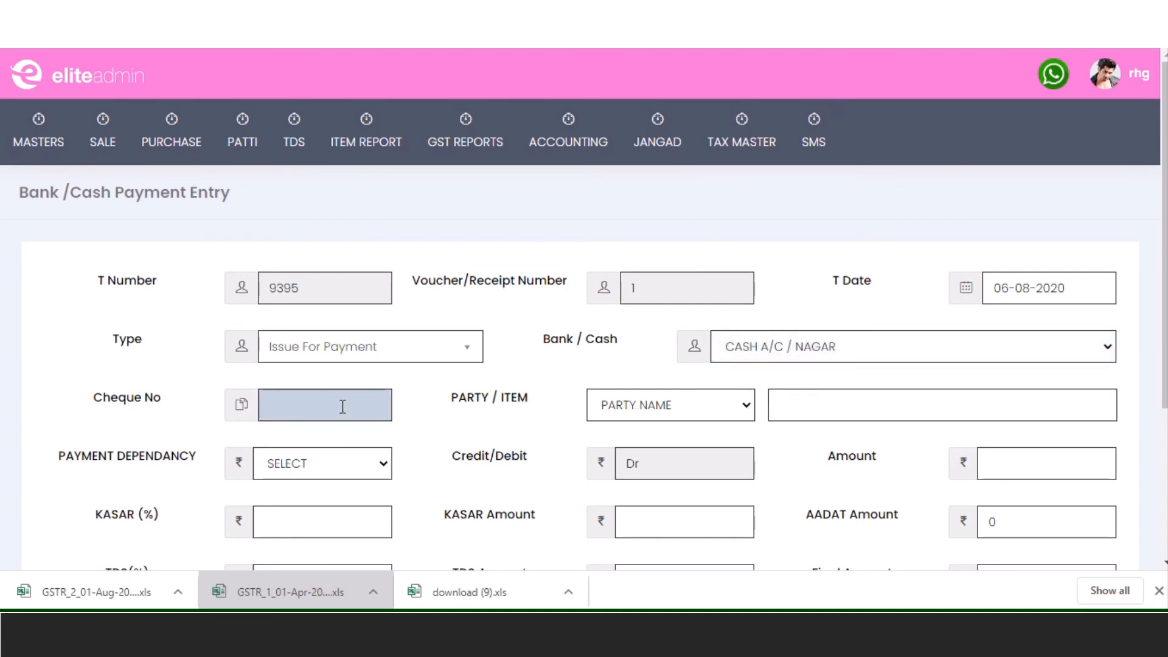
{"action": "key", "text": "Tab"}
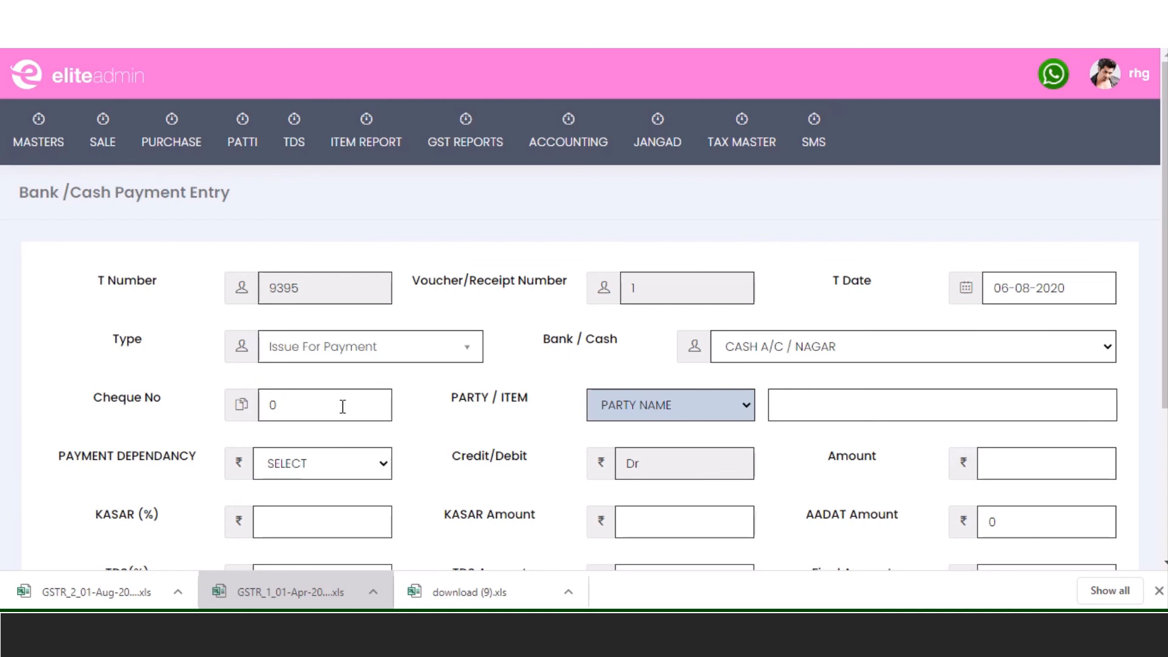
- Choose PRITESH TRADERS as party and set dependency to Without Bill Against Payment
{"action": "left_click", "coordinate": [838, 406]}
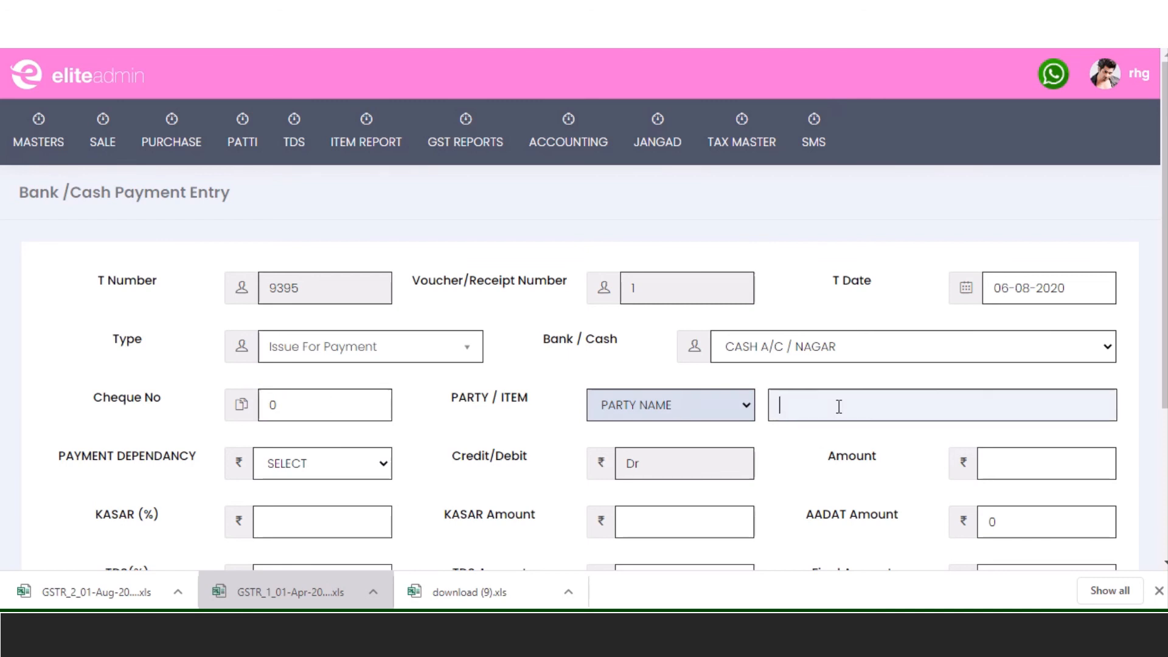
{"action": "type", "text": "pr"}
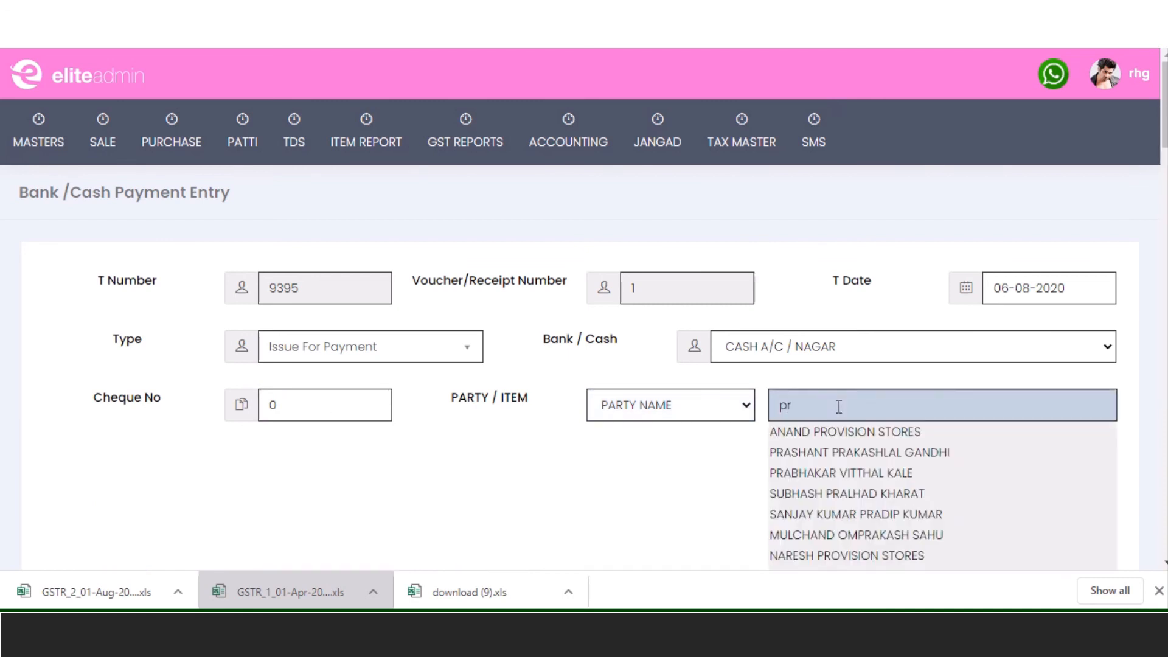
{"action": "type", "text": "ites"}
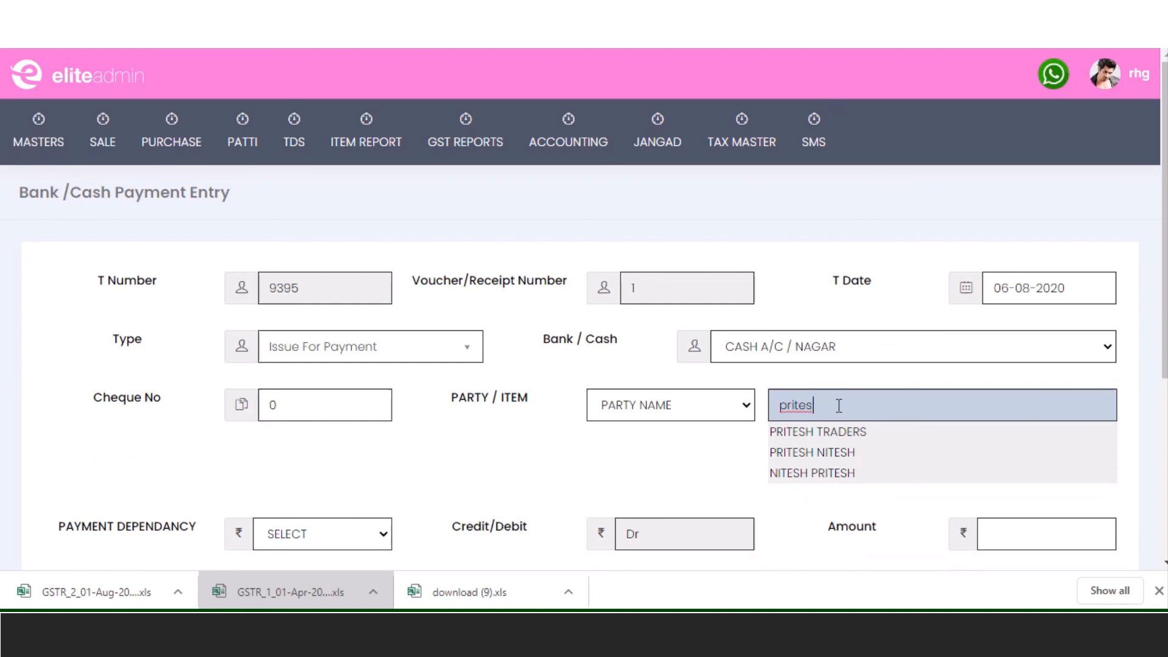
{"action": "left_click", "coordinate": [834, 431]}
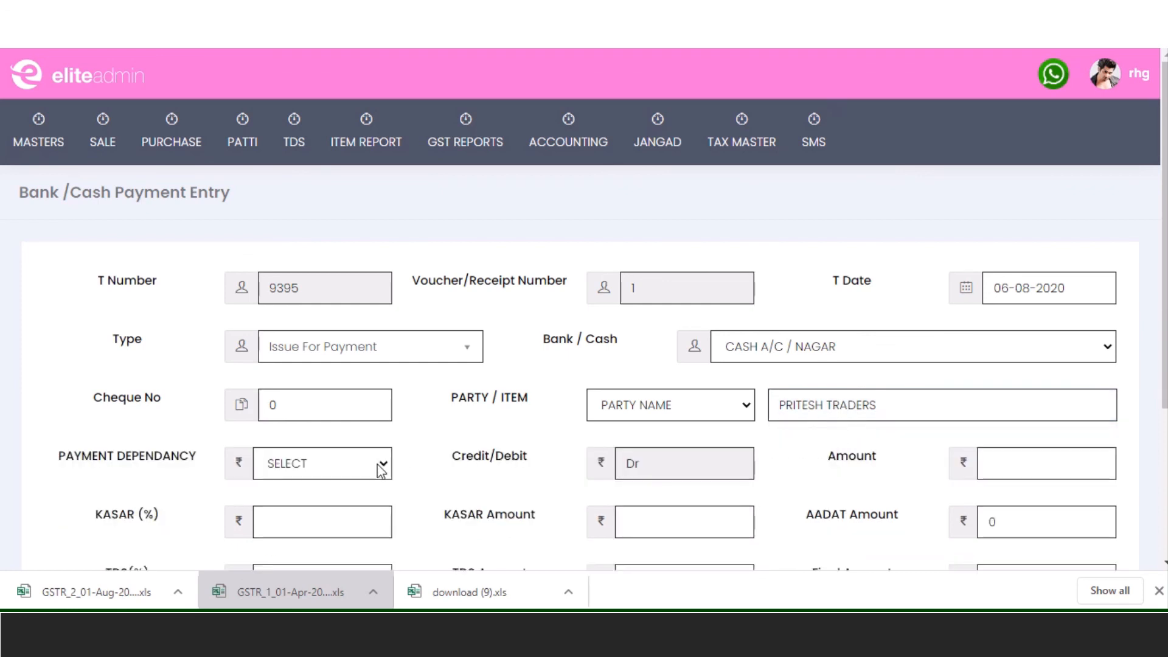
{"action": "left_click", "coordinate": [345, 464]}
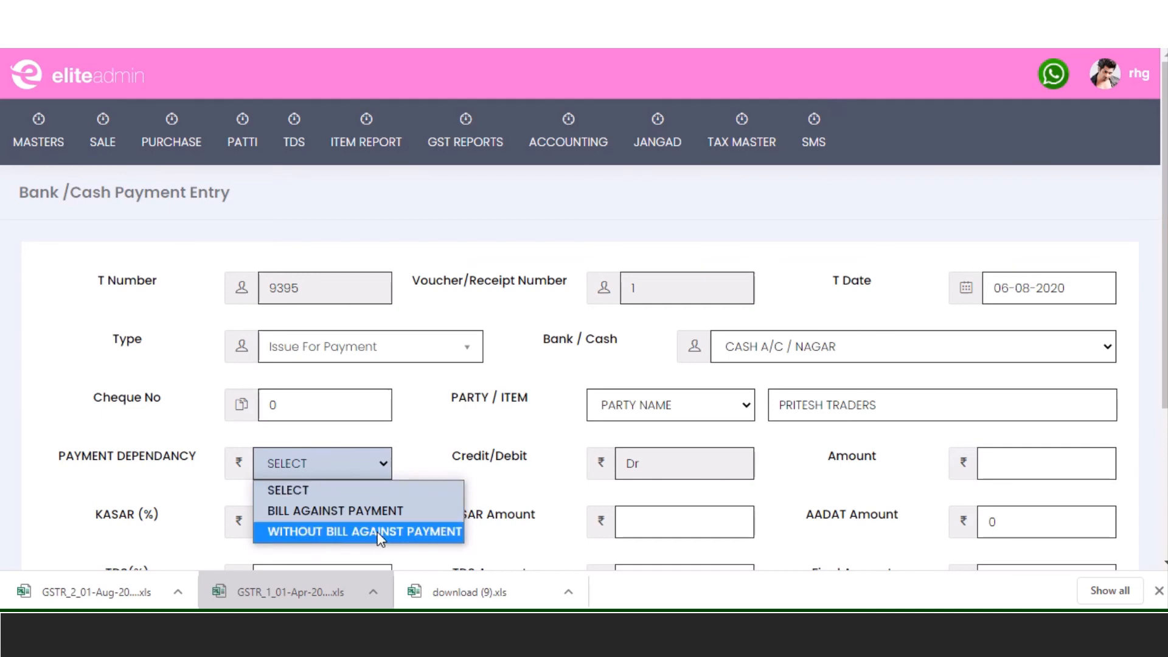
{"action": "left_click", "coordinate": [388, 513]}
{"action": "scroll", "coordinate": [507, 485], "scroll_direction": "down", "scroll_amount": 1}
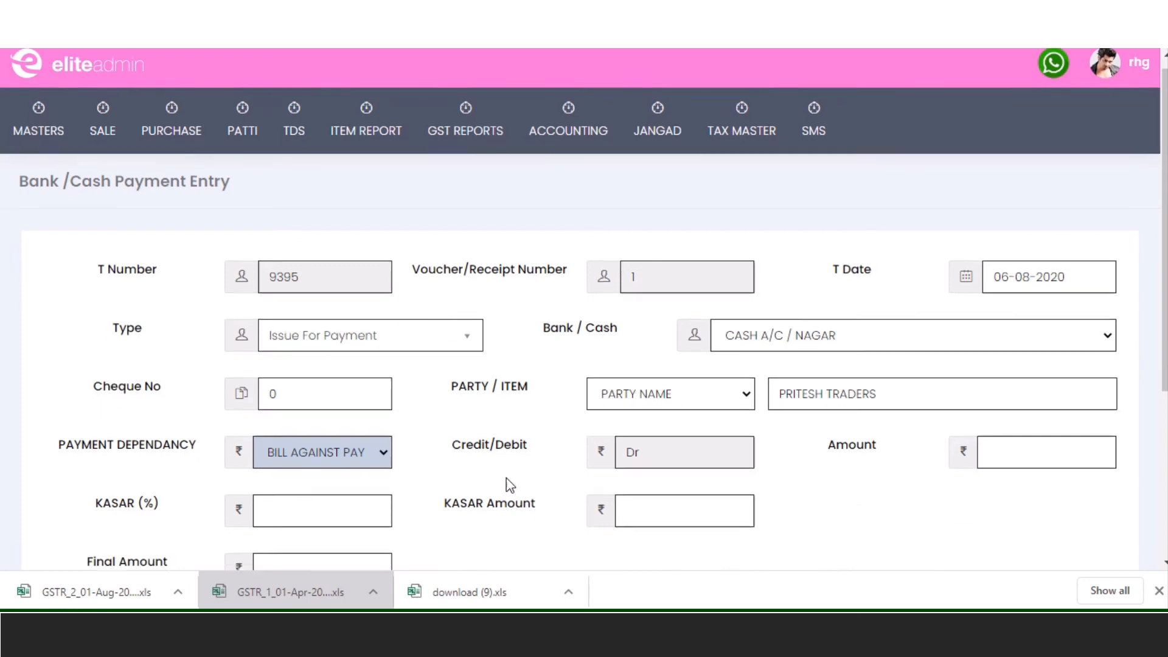
{"action": "scroll", "coordinate": [509, 485], "scroll_direction": "down", "scroll_amount": 4}
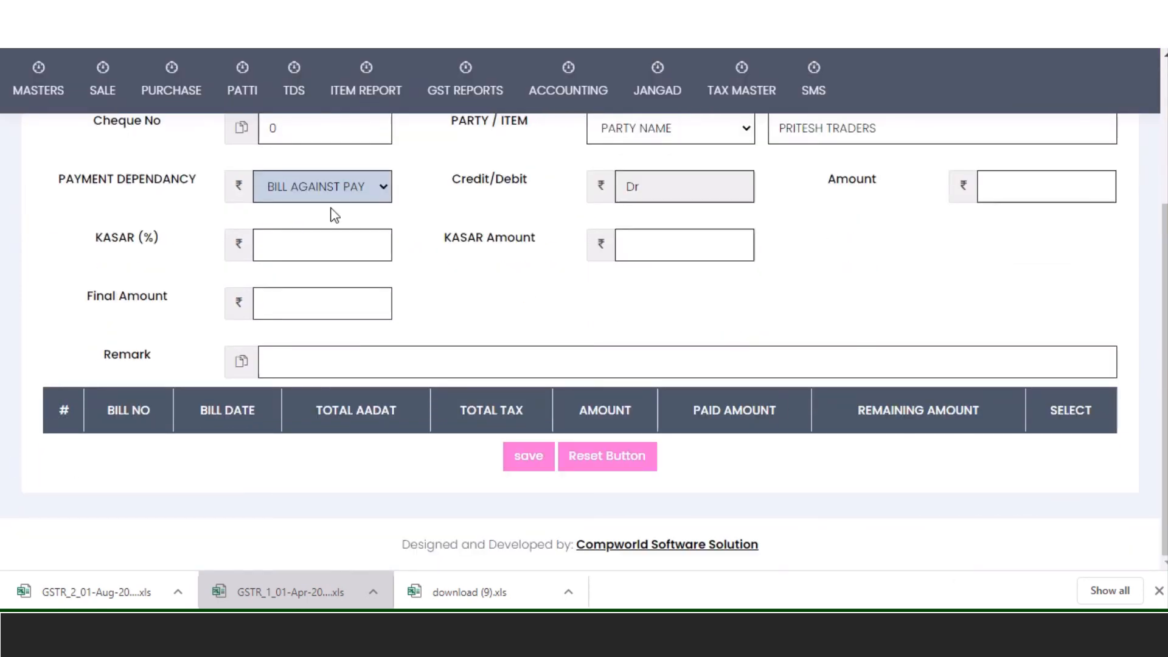
{"action": "left_click", "coordinate": [338, 188]}
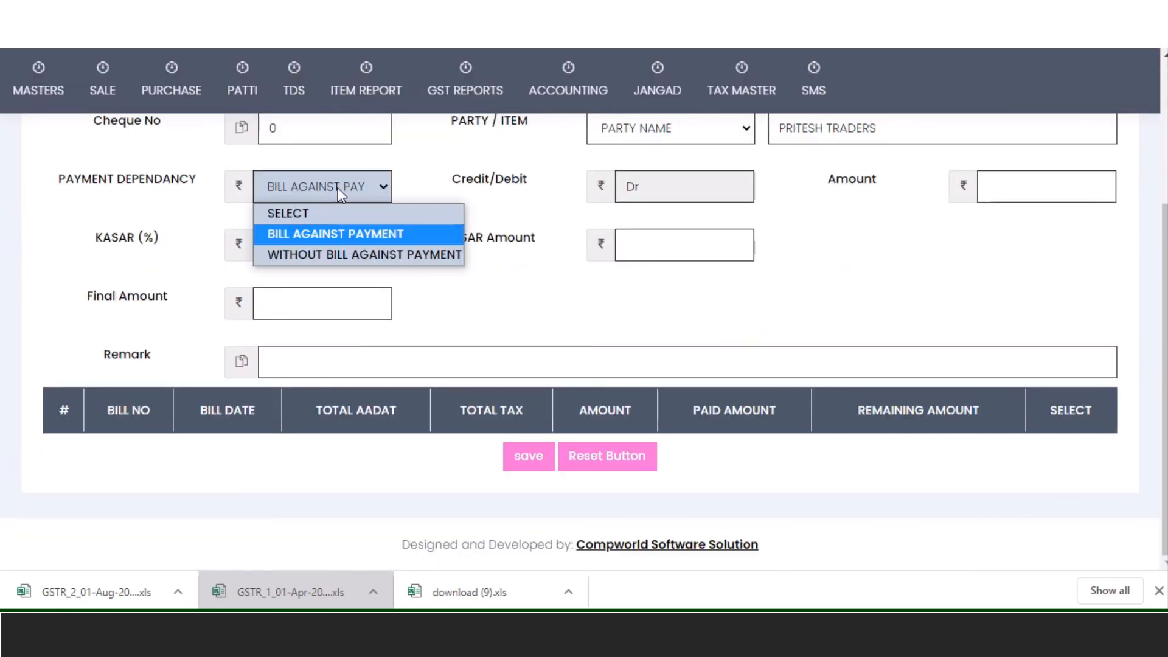
{"action": "left_click", "coordinate": [330, 250]}
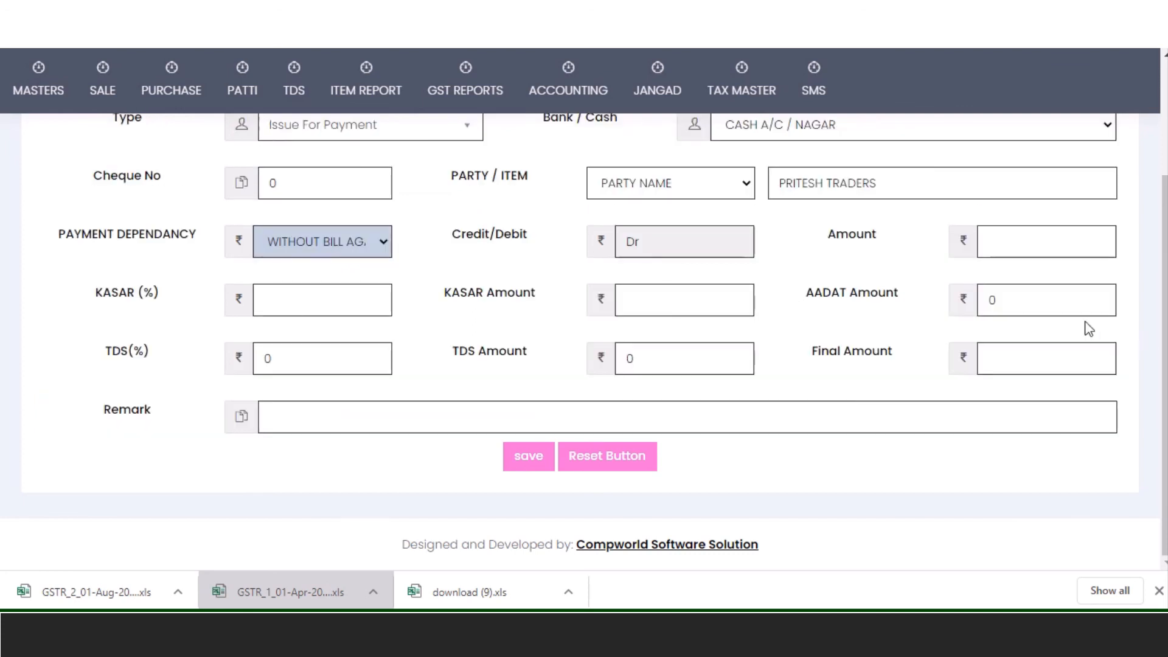
{"action": "left_click", "coordinate": [1032, 255]}
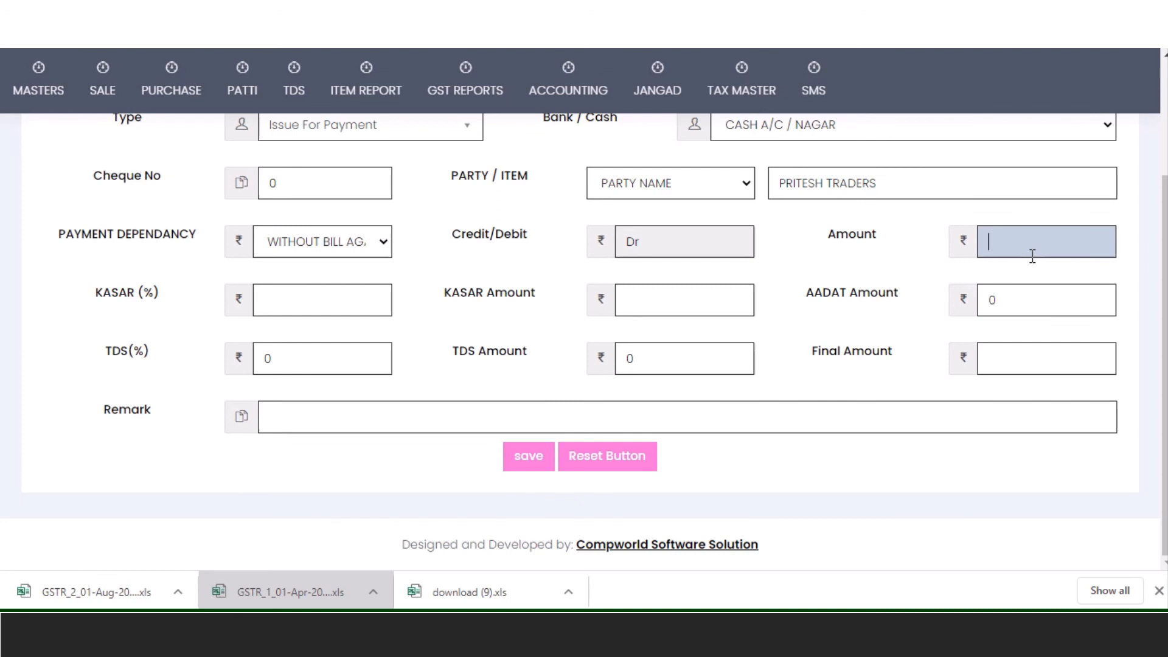
- Enter amount 20000 with KASAR 1%, overriding the KASAR amount to 250 for a 19750 final
{"action": "type", "text": "20000"}
{"action": "key", "text": "Tab"}
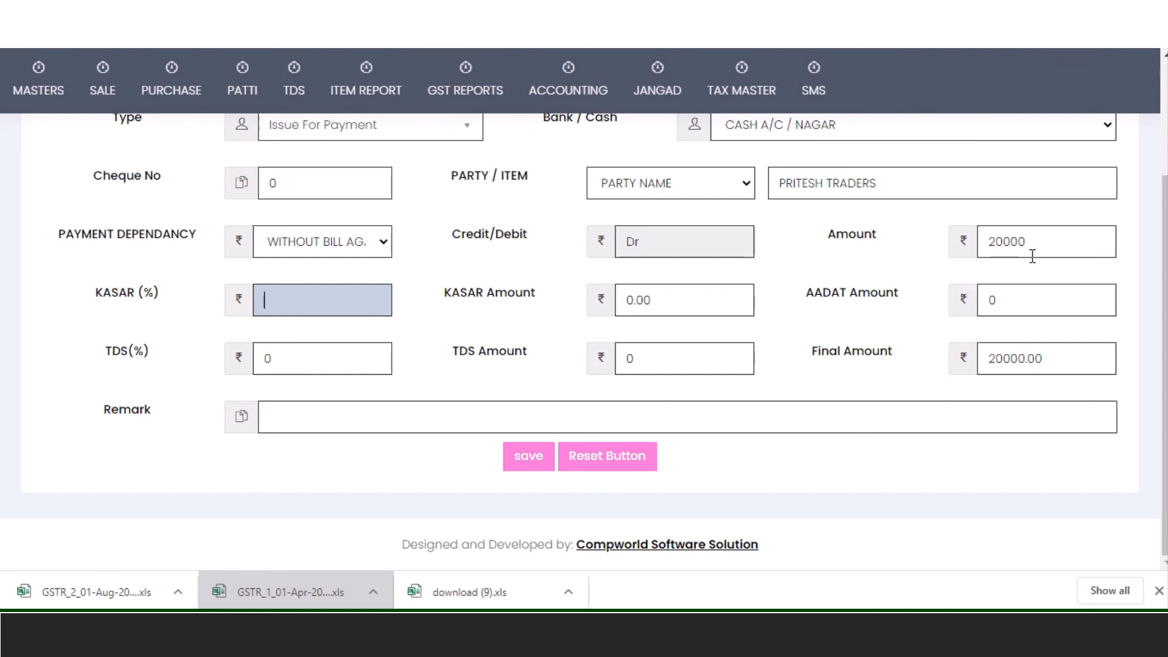
{"action": "type", "text": "1"}
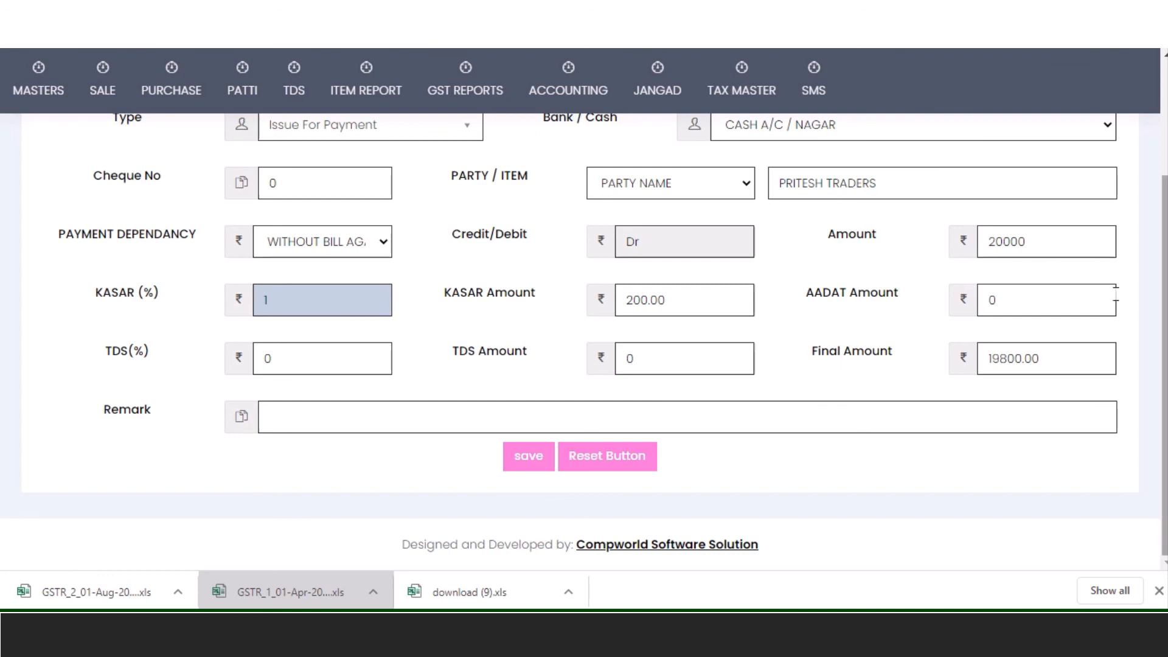
{"action": "key", "text": "Tab"}
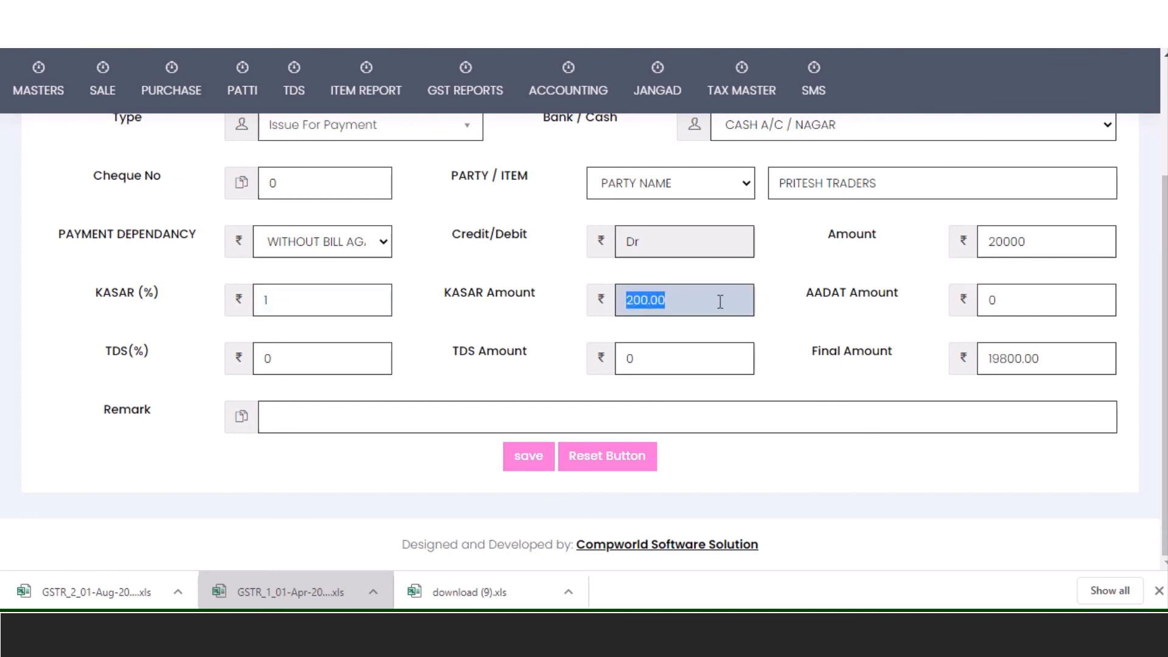
{"action": "type", "text": "250"}
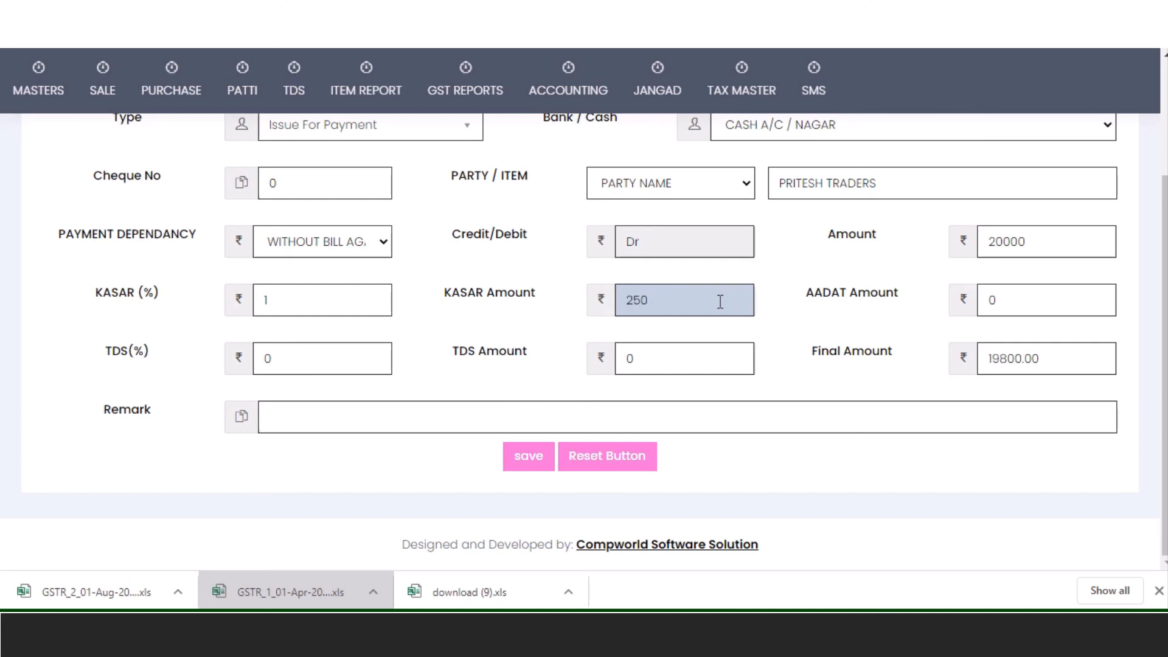
{"action": "key", "text": "Tab"}
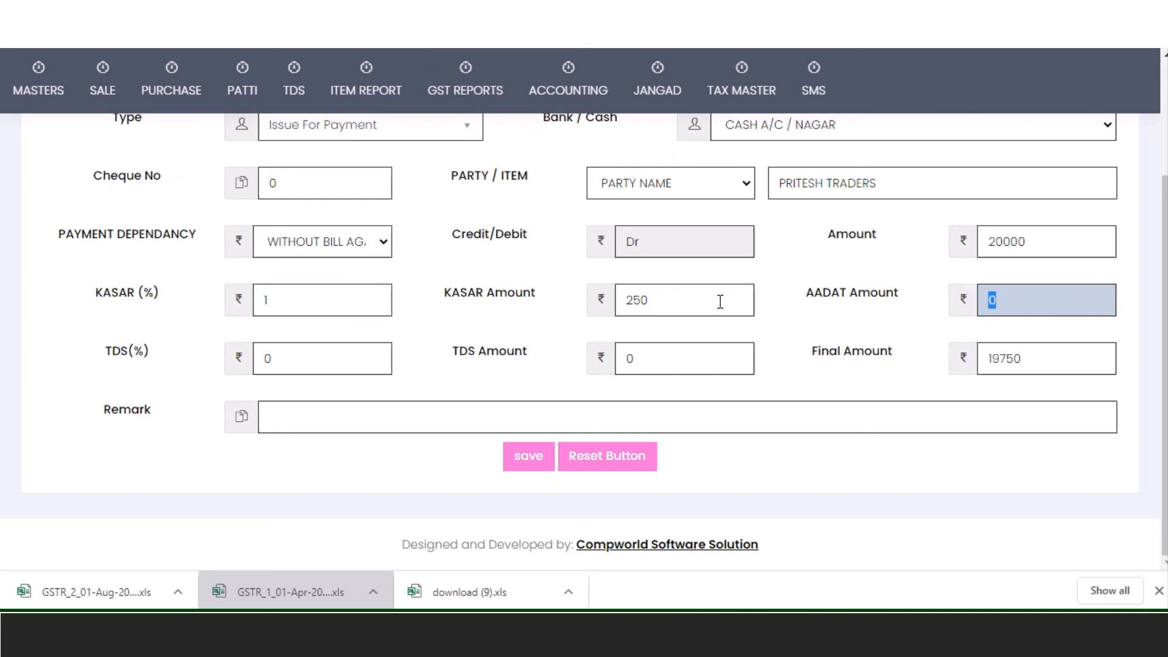
- Enter AADAT amount 600 and TDS 5%
{"action": "type", "text": "2000"}
{"action": "key", "text": "BackSpace"}
{"action": "key", "text": "BackSpace"}
{"action": "key", "text": "BackSpace"}
{"action": "key", "text": "BackSpace"}
{"action": "type", "text": "600"}
{"action": "key", "text": "Tab"}
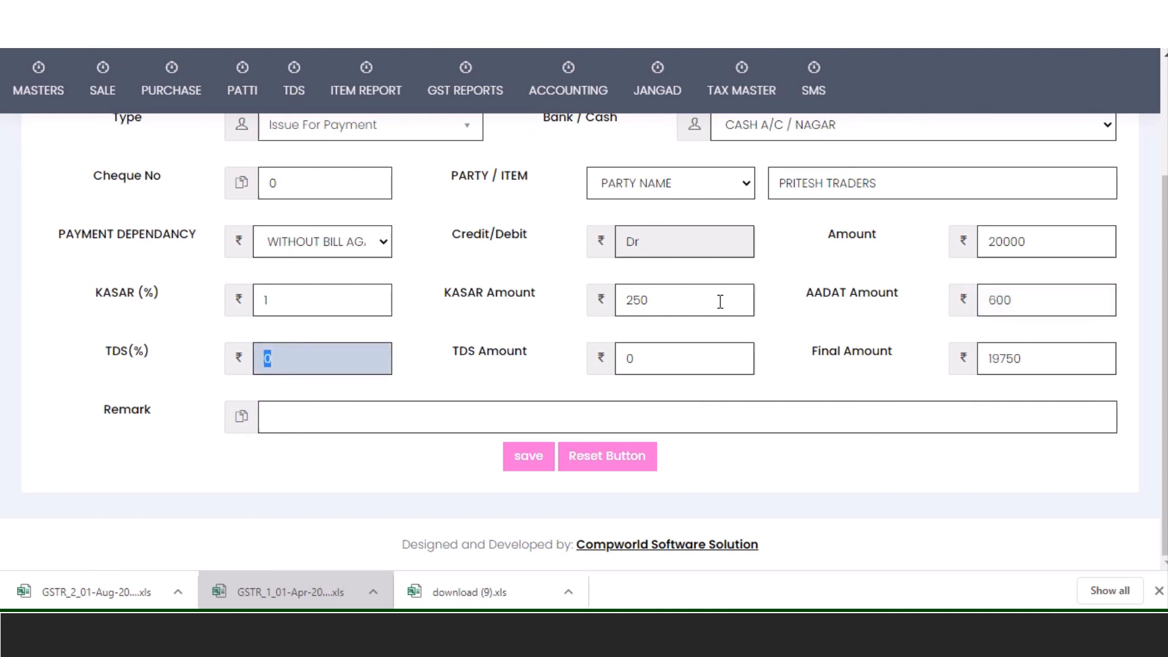
{"action": "type", "text": "5"}
{"action": "key", "text": "Tab"}
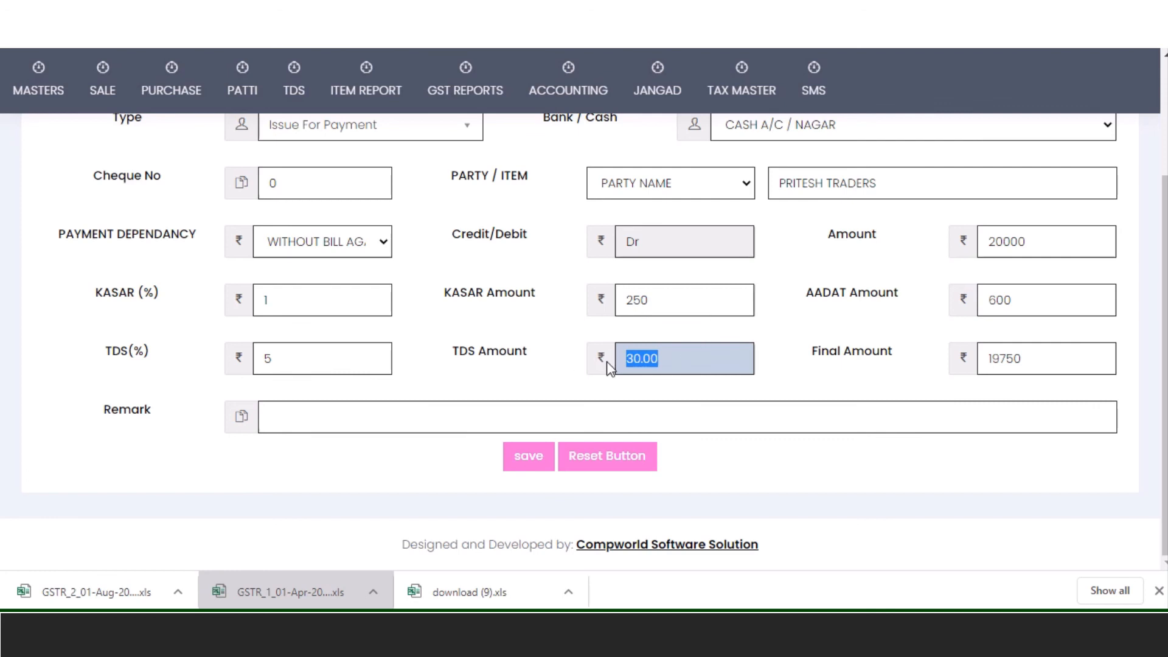
- Change the entry type to Received For Payment so it is credited to the party
{"action": "left_click", "coordinate": [671, 416]}
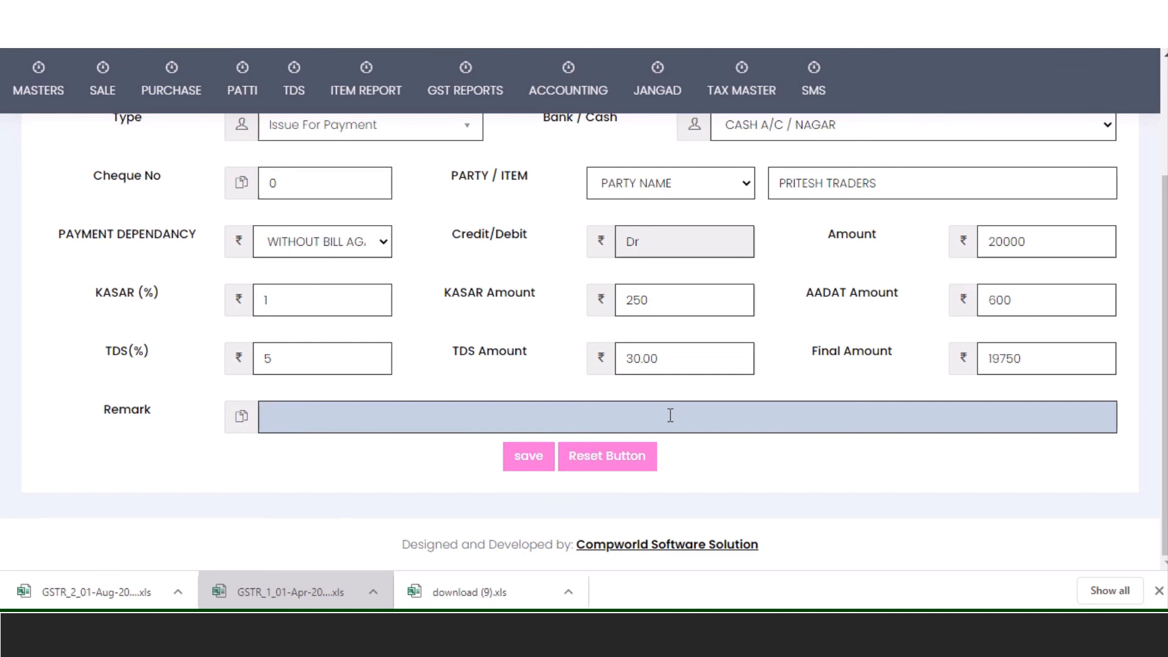
{"action": "scroll", "coordinate": [670, 416], "scroll_direction": "up", "scroll_amount": 4}
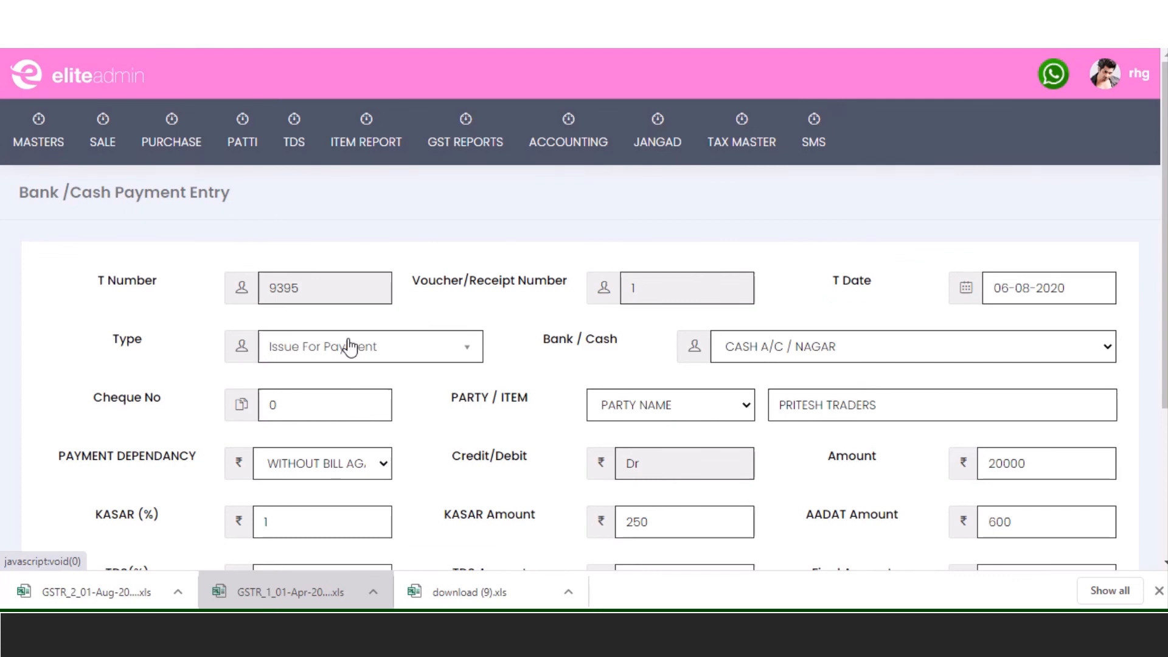
{"action": "left_click", "coordinate": [350, 346]}
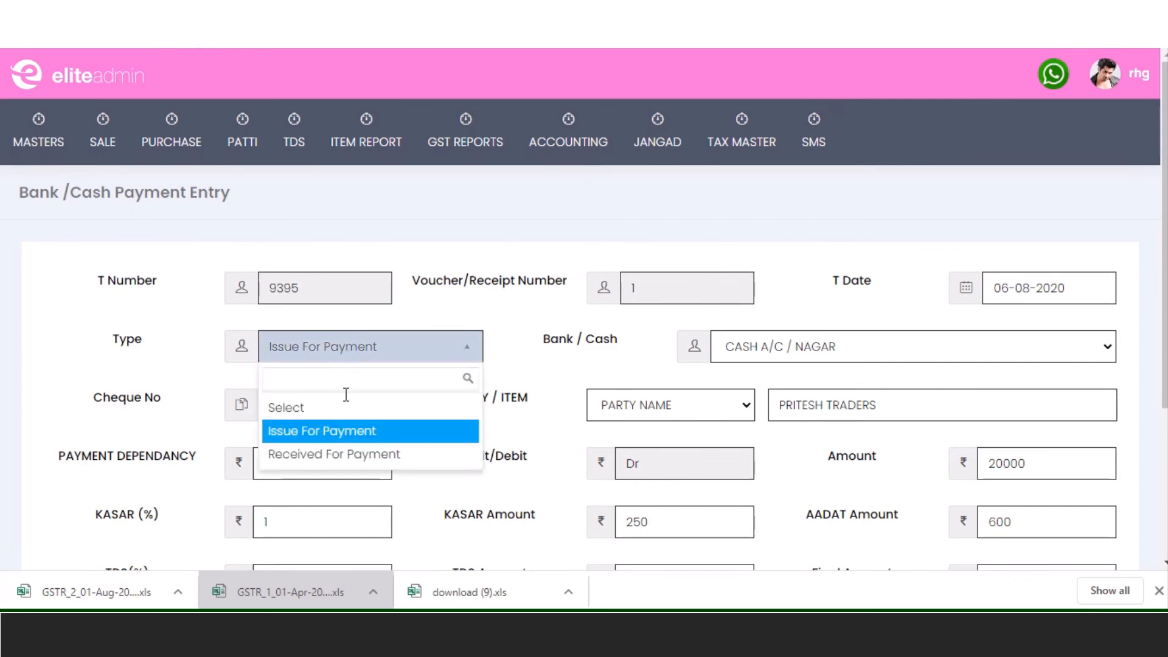
{"action": "left_click", "coordinate": [359, 453]}
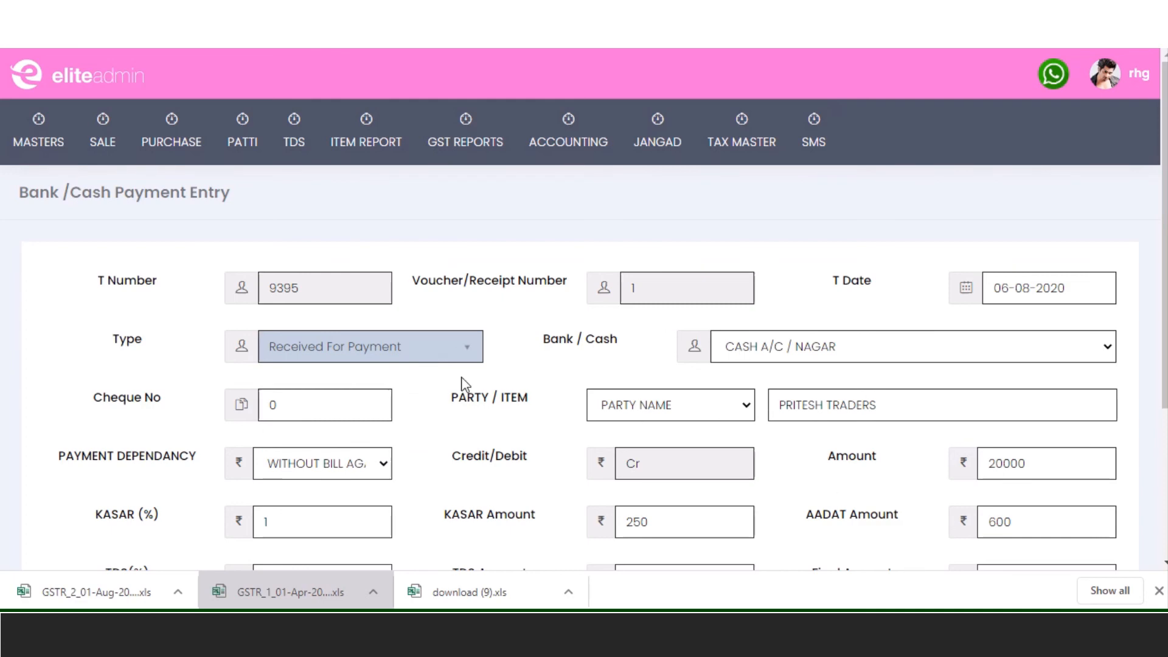
- Start a contra entry from 51/310 Merchants Co-op Bank (BY) to CASH A/C (TO)
{"action": "mouse_move", "coordinate": [578, 126]}
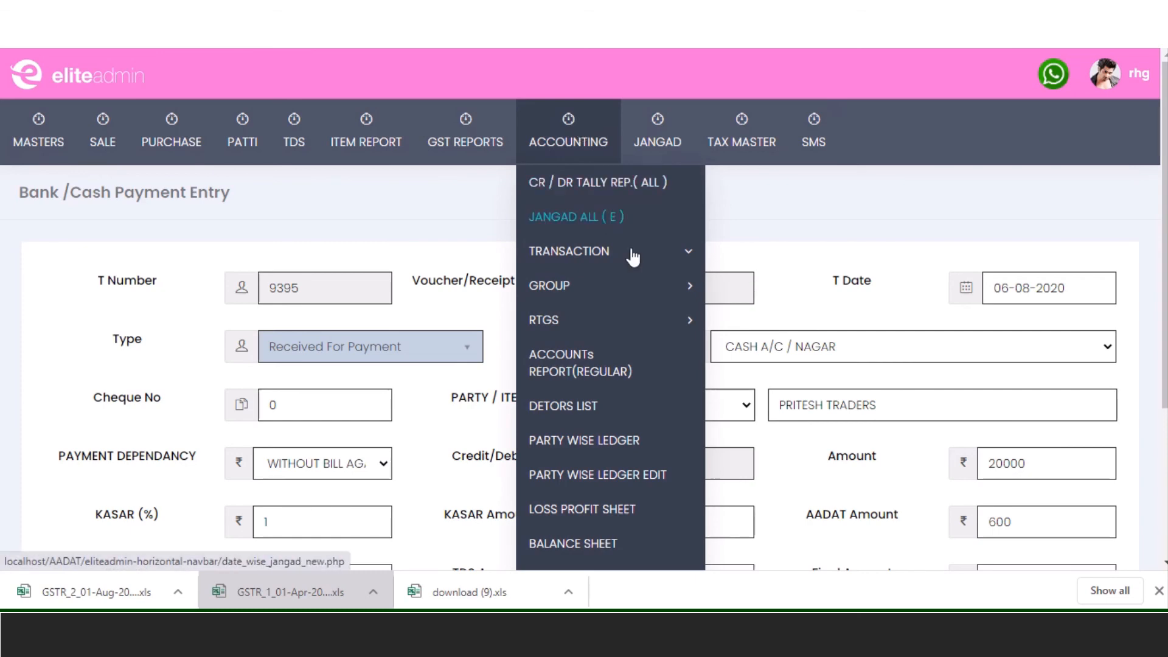
{"action": "mouse_move", "coordinate": [631, 254]}
{"action": "left_click", "coordinate": [813, 286]}
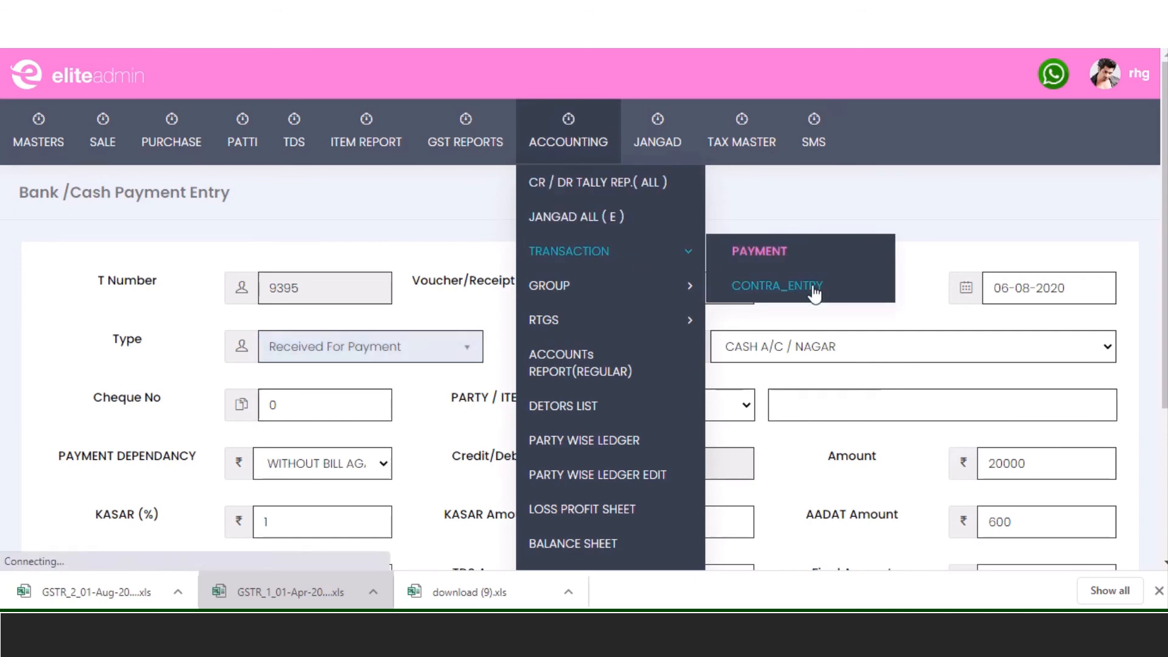
{"action": "left_click", "coordinate": [495, 366]}
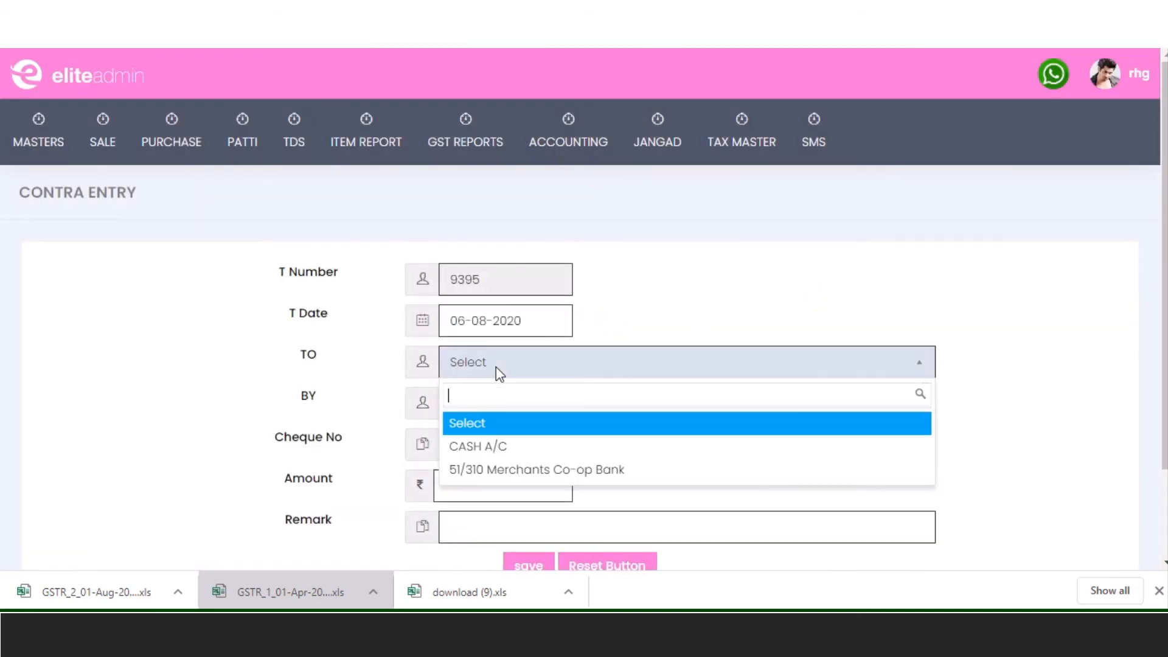
{"action": "left_click", "coordinate": [521, 446]}
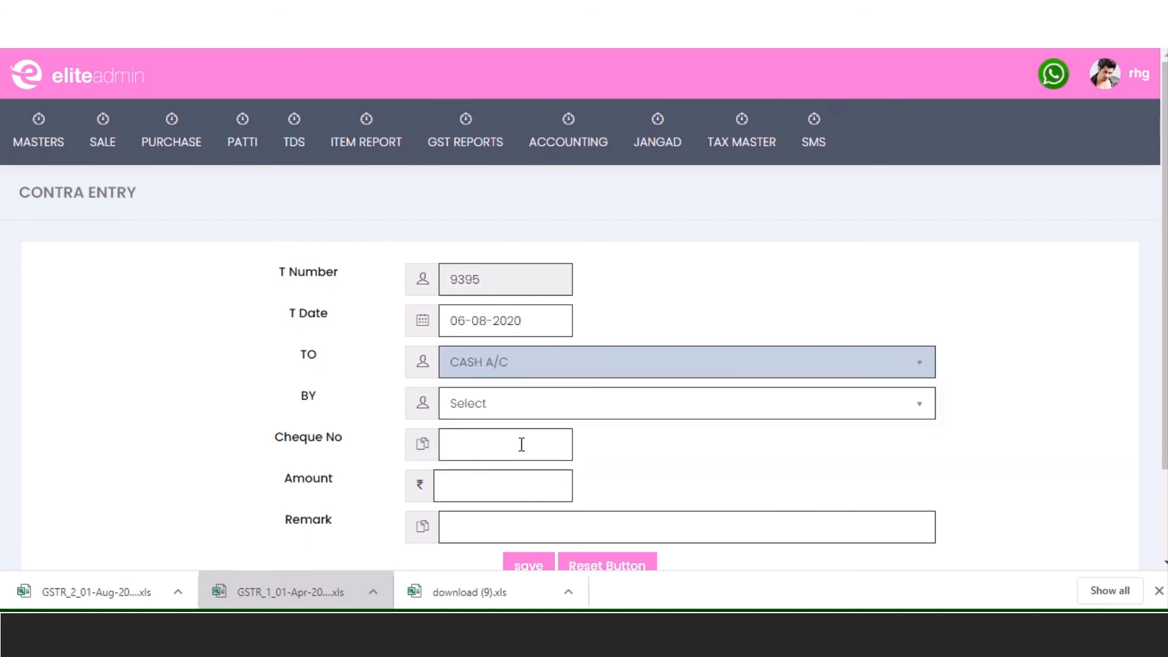
{"action": "left_click", "coordinate": [574, 407]}
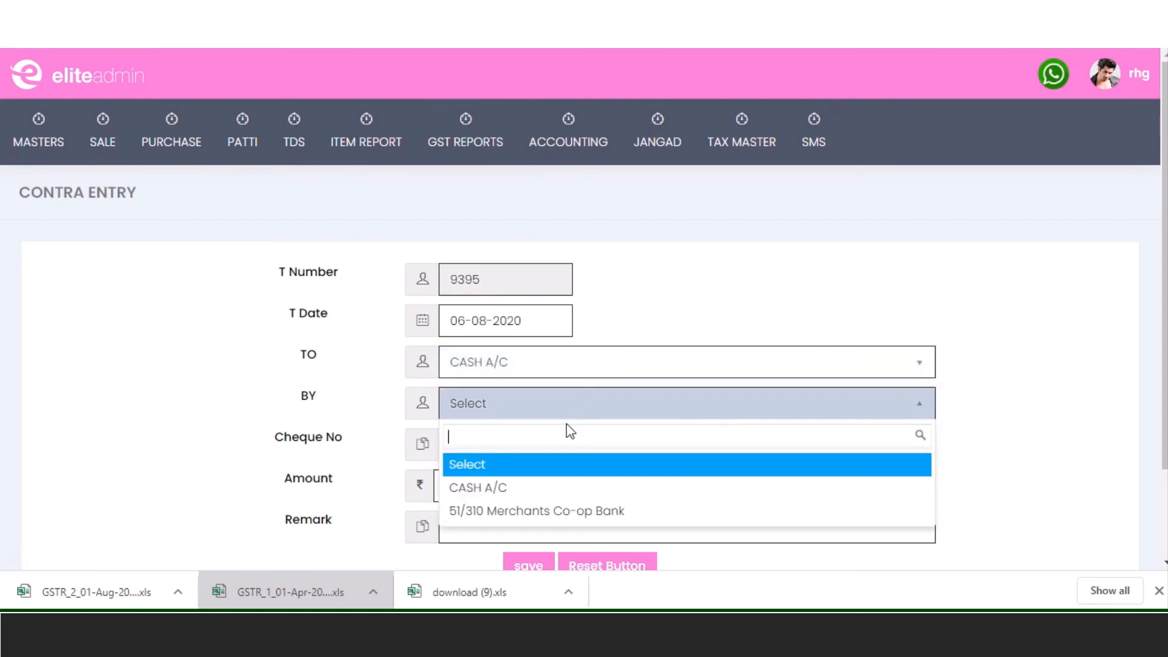
{"action": "left_click", "coordinate": [551, 512]}
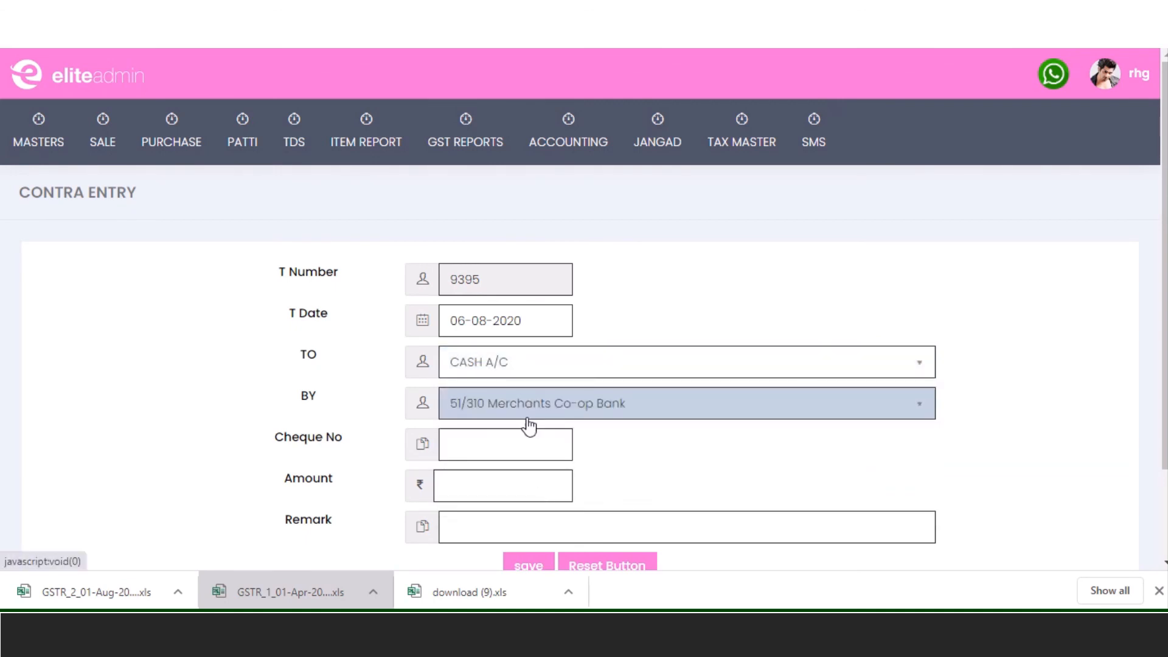
- Enter cheque number 2 and contra amount 10000
{"action": "left_click", "coordinate": [519, 449]}
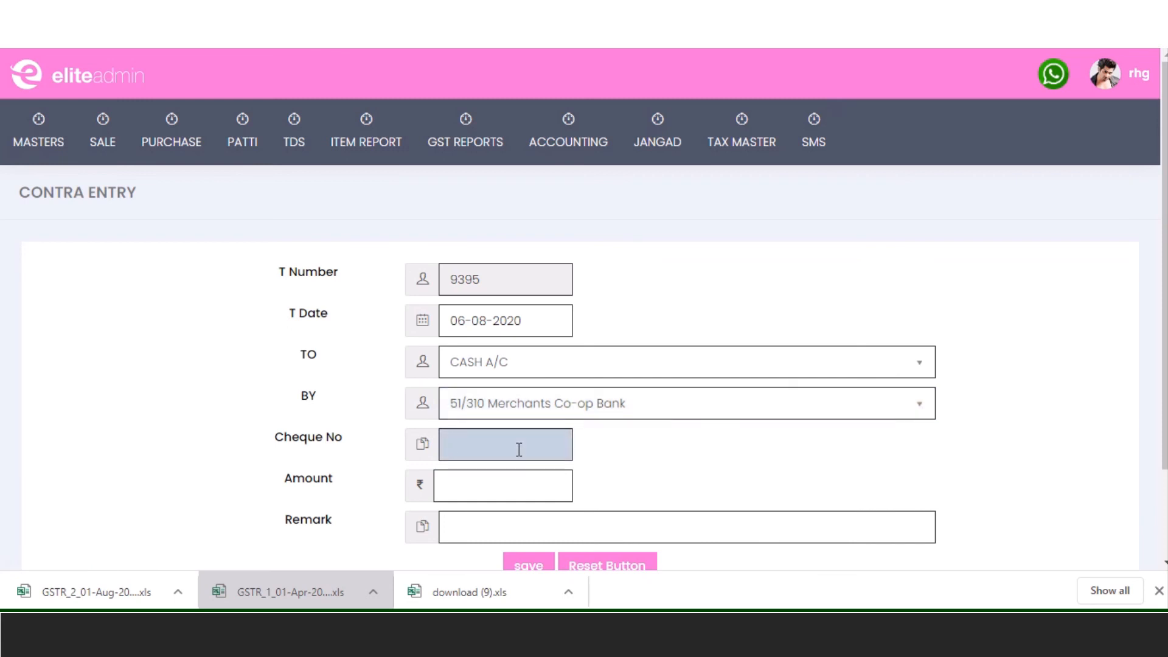
{"action": "type", "text": "2"}
{"action": "key", "text": "Tab"}
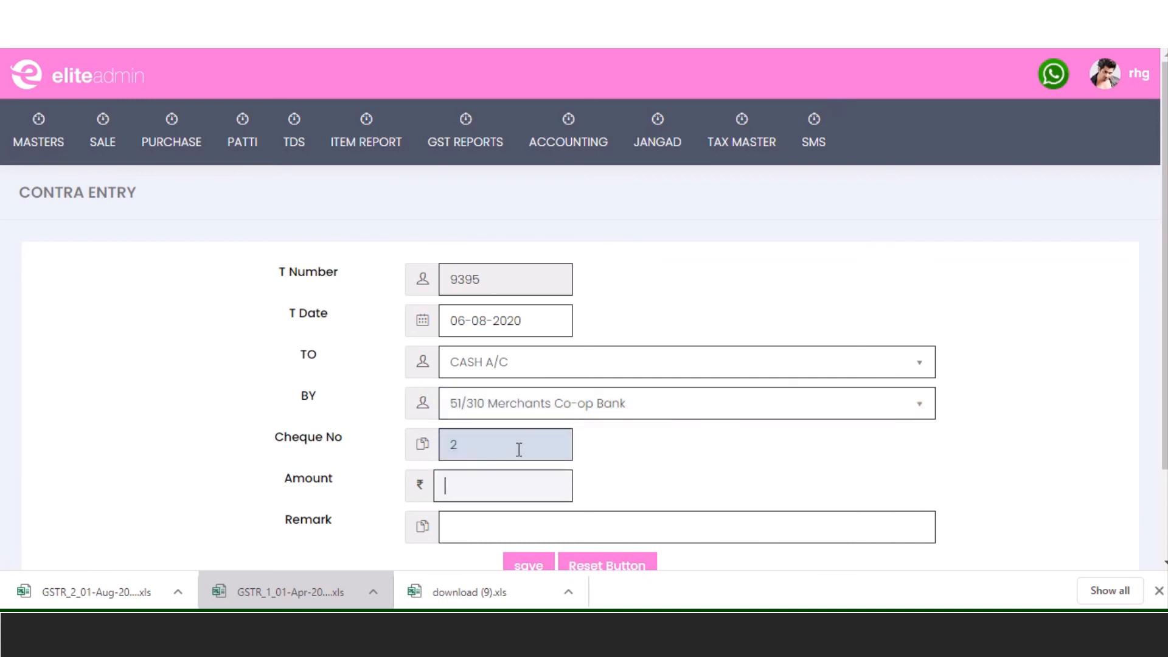
{"action": "type", "text": "10000"}
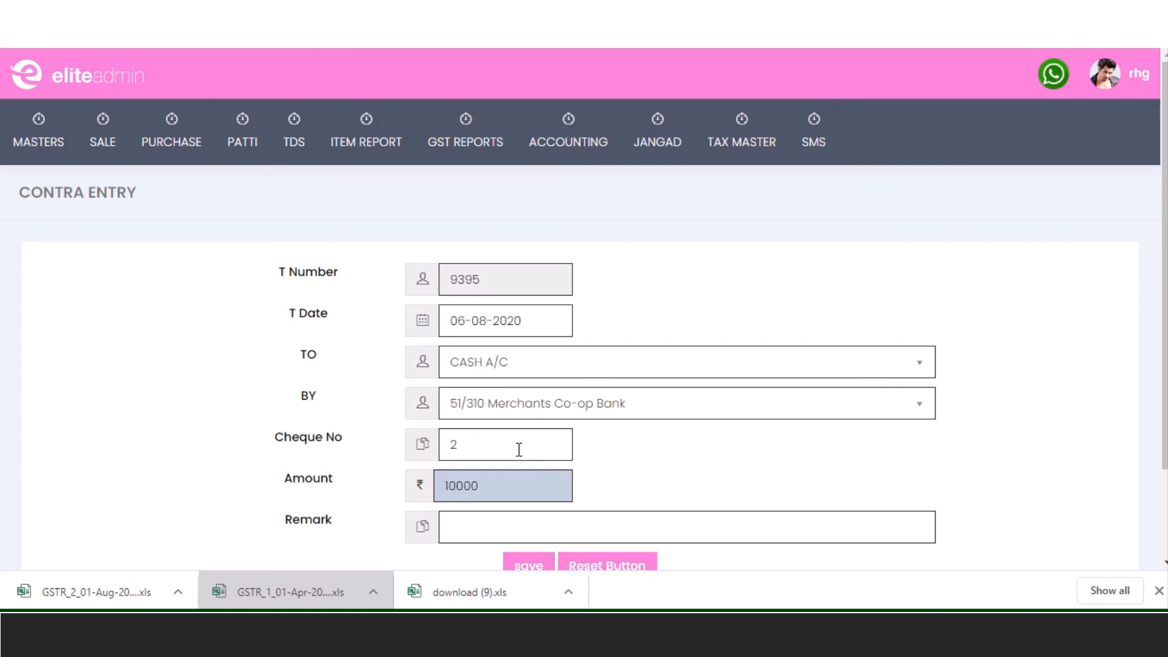
{"action": "key", "text": "Tab"}
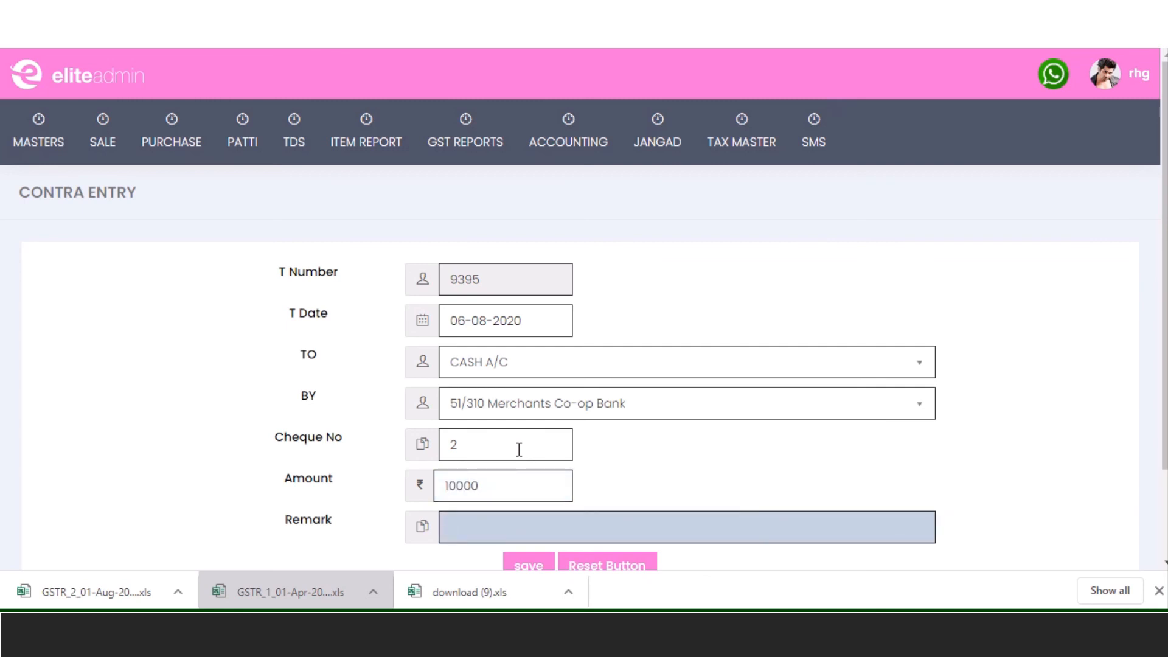
{"action": "scroll", "coordinate": [673, 417], "scroll_direction": "down", "scroll_amount": 2}
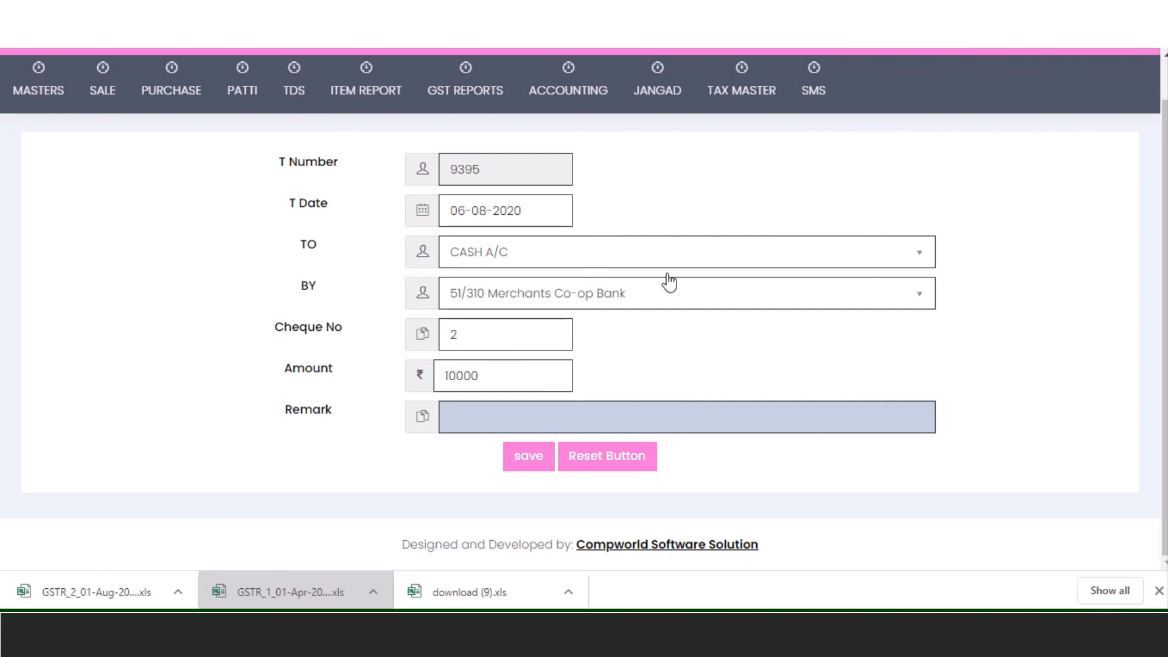
- In the Patti RTGS report, mark bills 381 and 382 and start Payment With RTGS
{"action": "mouse_move", "coordinate": [579, 96]}
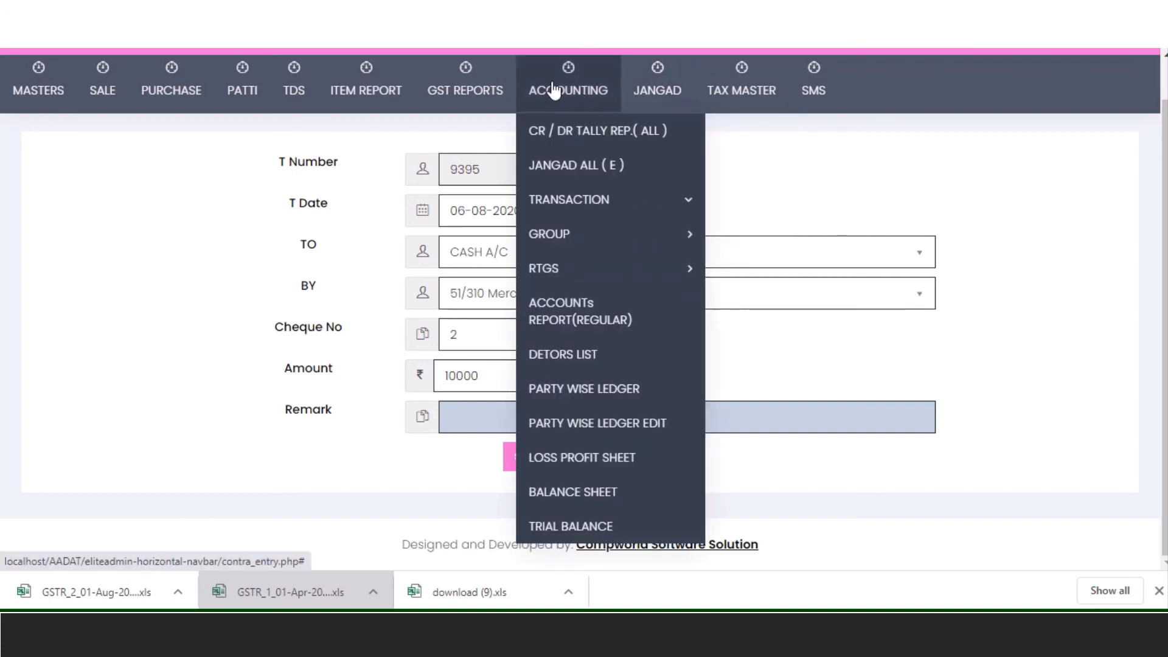
{"action": "mouse_move", "coordinate": [597, 283]}
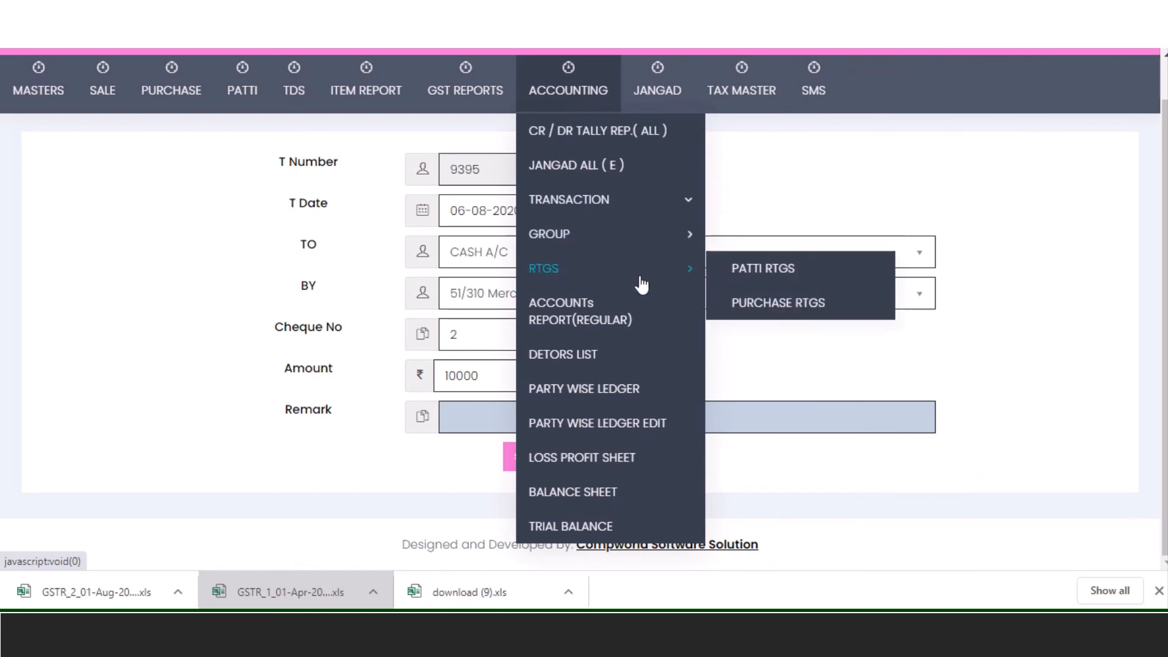
{"action": "left_click", "coordinate": [798, 272]}
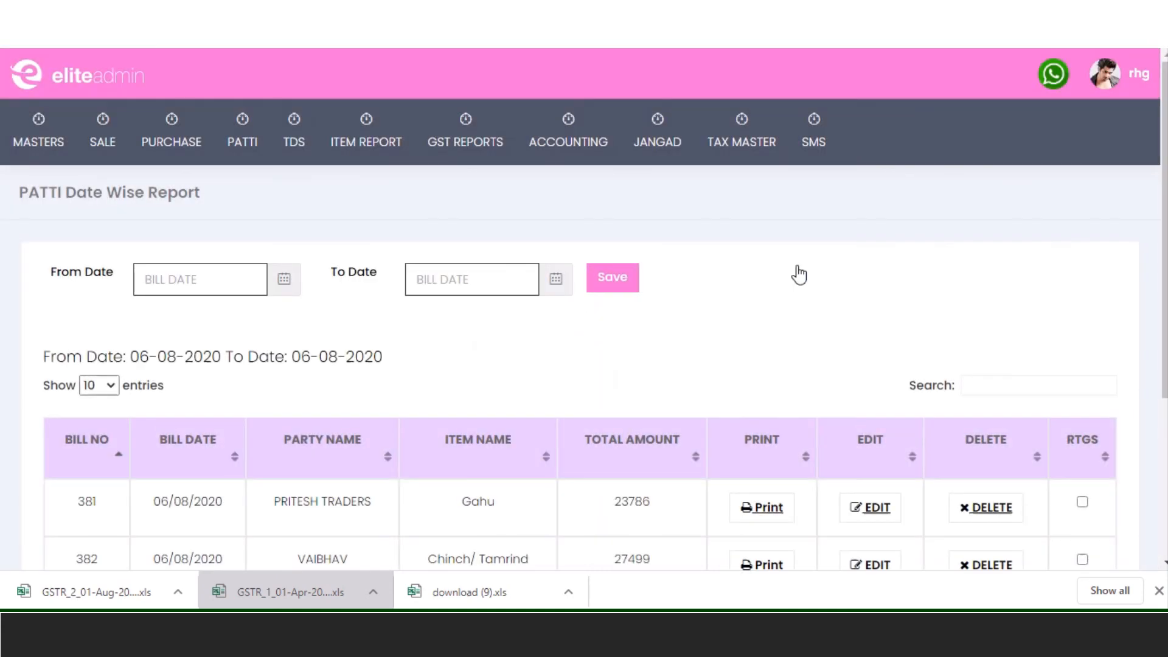
{"action": "scroll", "coordinate": [636, 274], "scroll_direction": "down", "scroll_amount": 4}
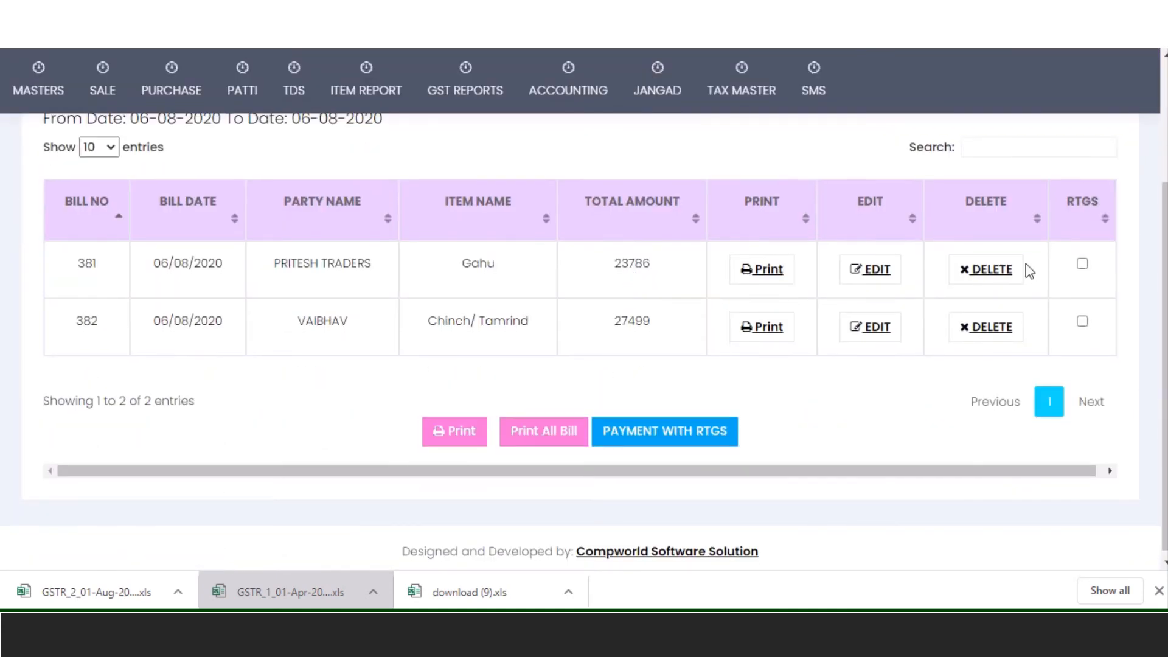
{"action": "left_click", "coordinate": [1082, 266]}
{"action": "left_click", "coordinate": [1083, 321]}
{"action": "left_click", "coordinate": [690, 439]}
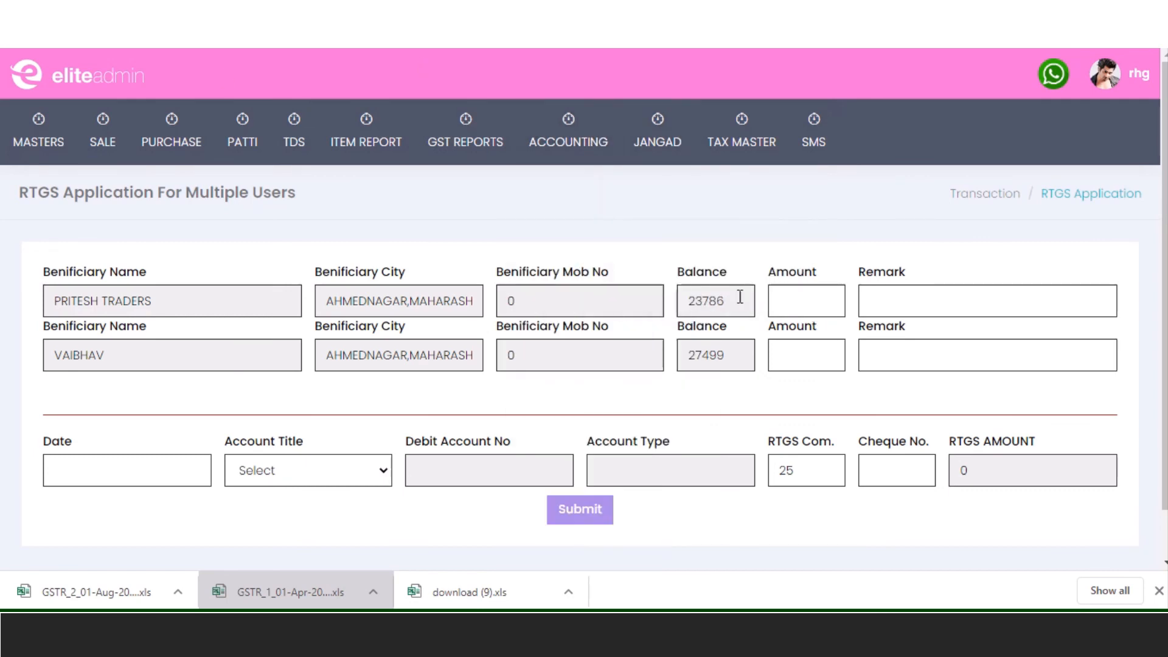
- Enter RTGS amounts 9000 for PRITESH TRADERS and 27499 for VAIBHAV
{"action": "left_click_drag", "start_coordinate": [739, 297], "coordinate": [675, 307]}
{"action": "left_click", "coordinate": [829, 309]}
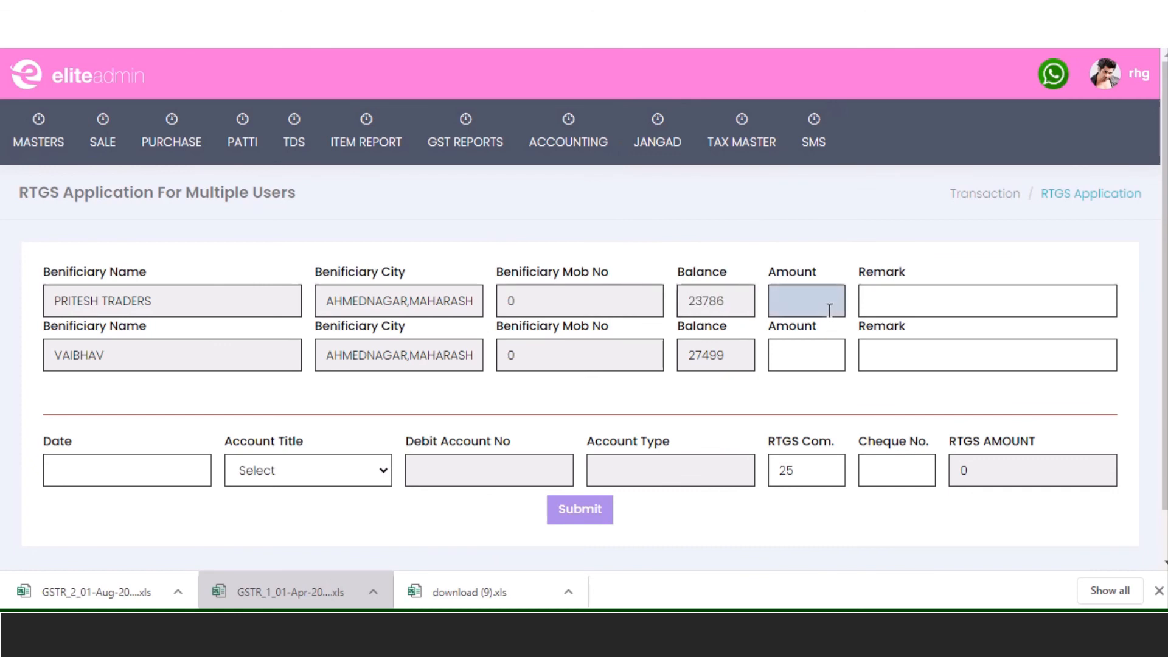
{"action": "type", "text": "9000"}
{"action": "key", "text": "Tab"}
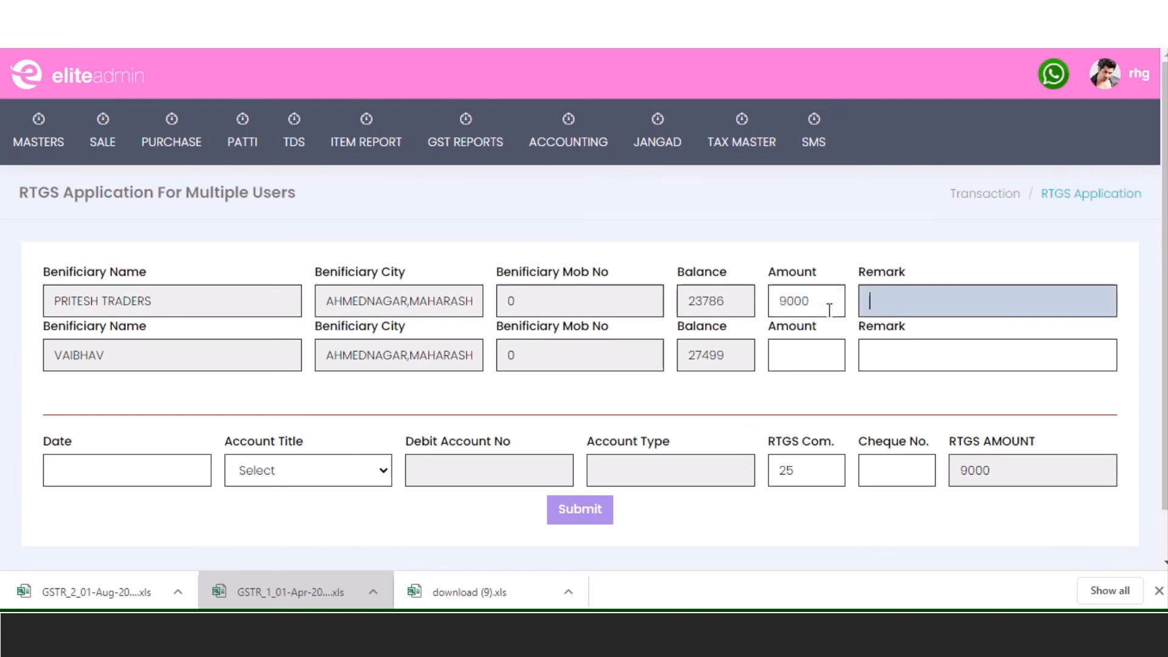
{"action": "key", "text": "Tab"}
{"action": "key", "text": "Tab"}
{"action": "key", "text": "Tab"}
{"action": "key", "text": "Tab"}
{"action": "key", "text": "Tab"}
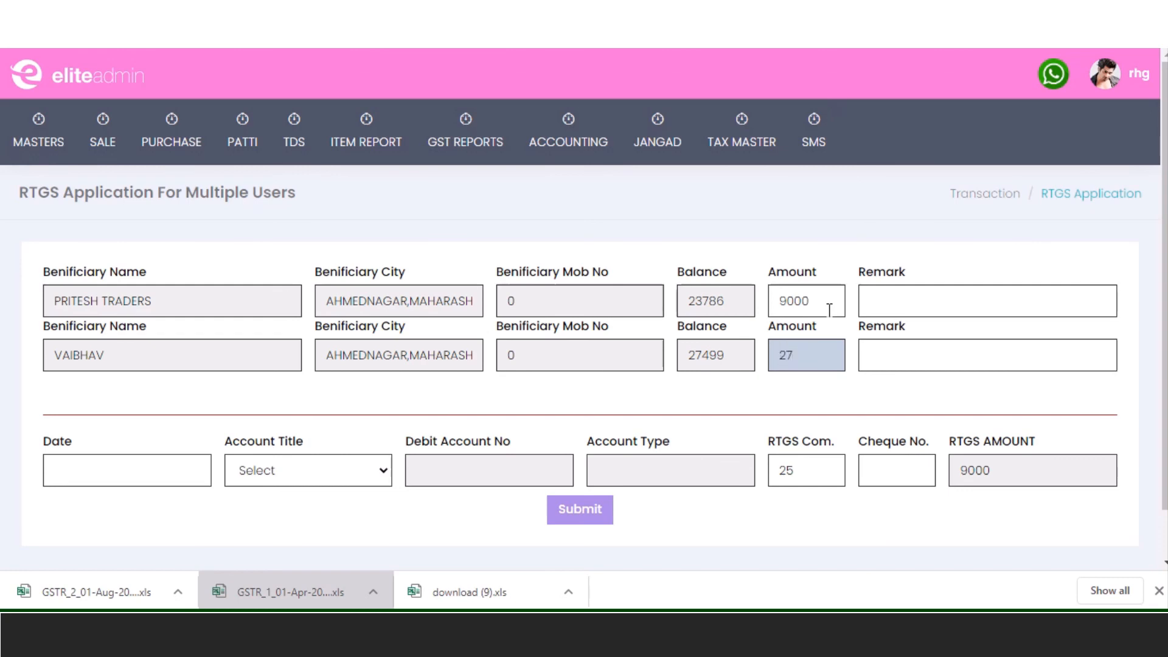
{"action": "type", "text": "27499"}
{"action": "key", "text": "Tab"}
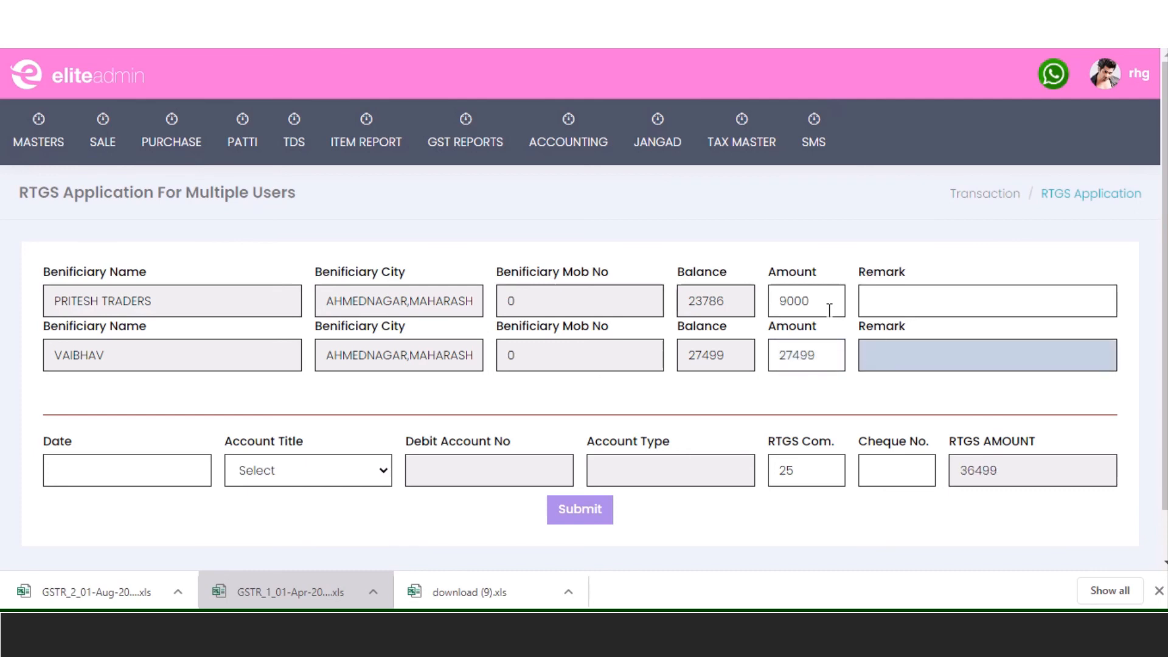
- Set the application date to 06-08-2020 and debit account to 51/310 Merchants Co-op Bank
{"action": "left_click", "coordinate": [115, 467]}
{"action": "left_click", "coordinate": [161, 330]}
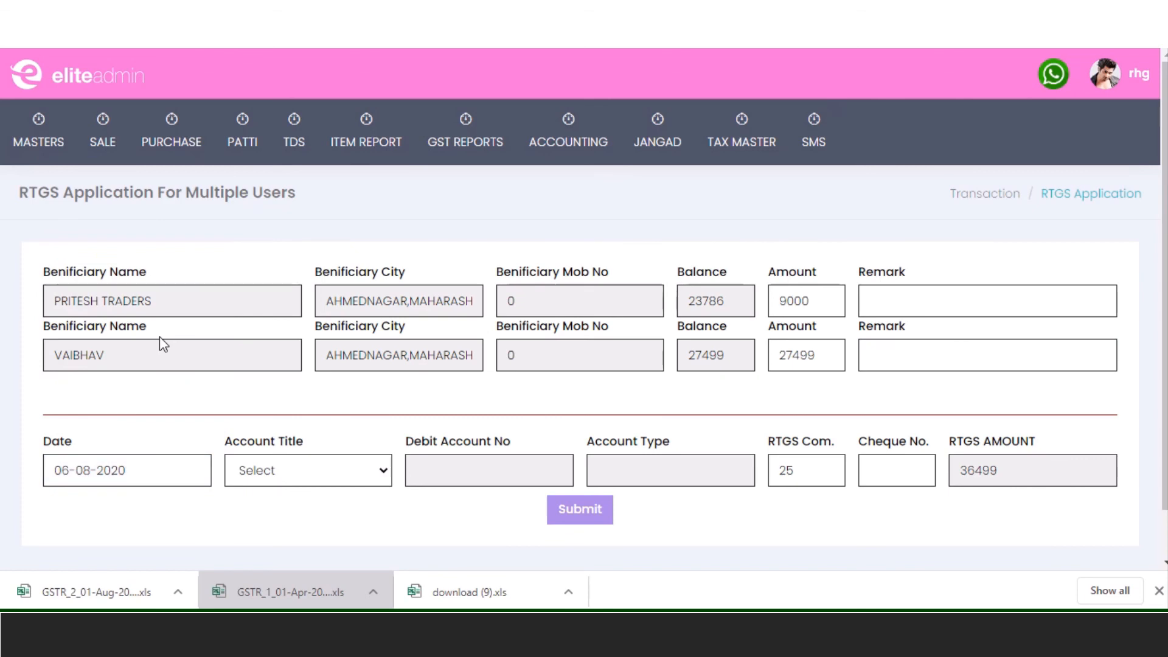
{"action": "left_click", "coordinate": [353, 476]}
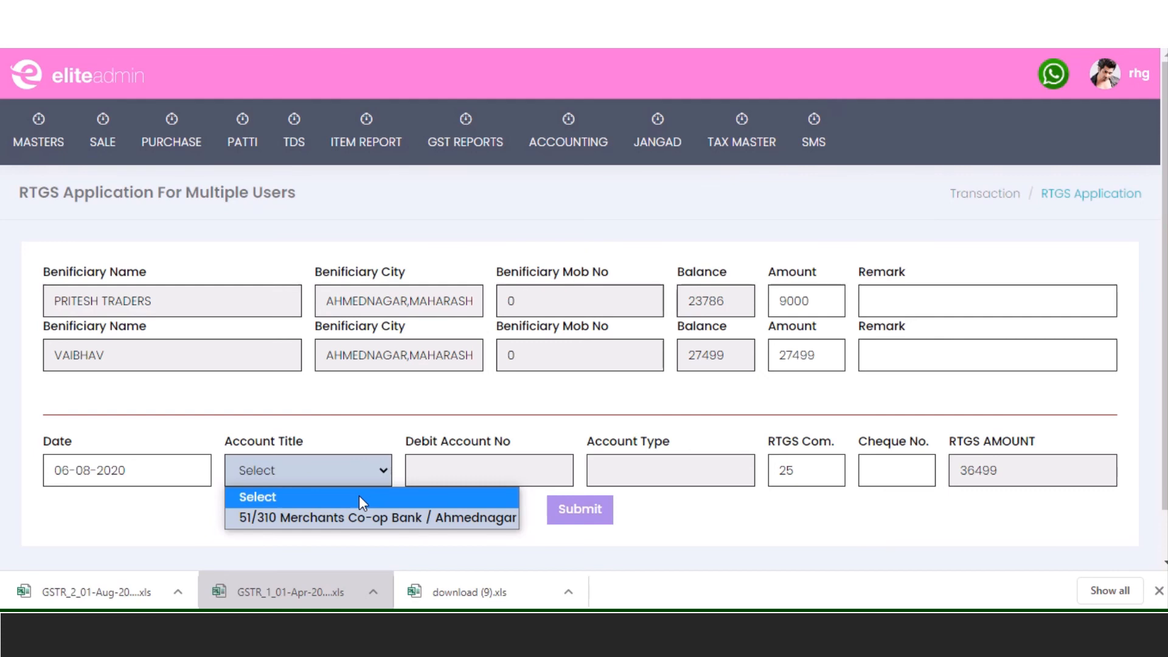
{"action": "left_click", "coordinate": [357, 518]}
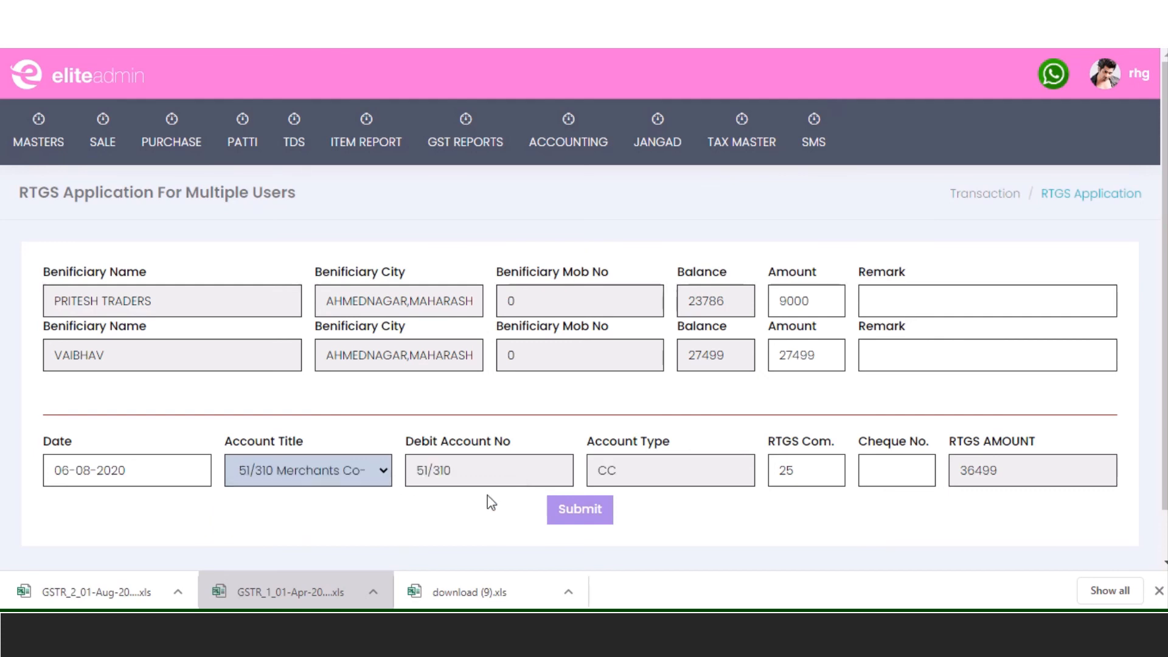
{"action": "left_click_drag", "start_coordinate": [511, 457], "coordinate": [448, 460]}
{"action": "left_click", "coordinate": [526, 447]}
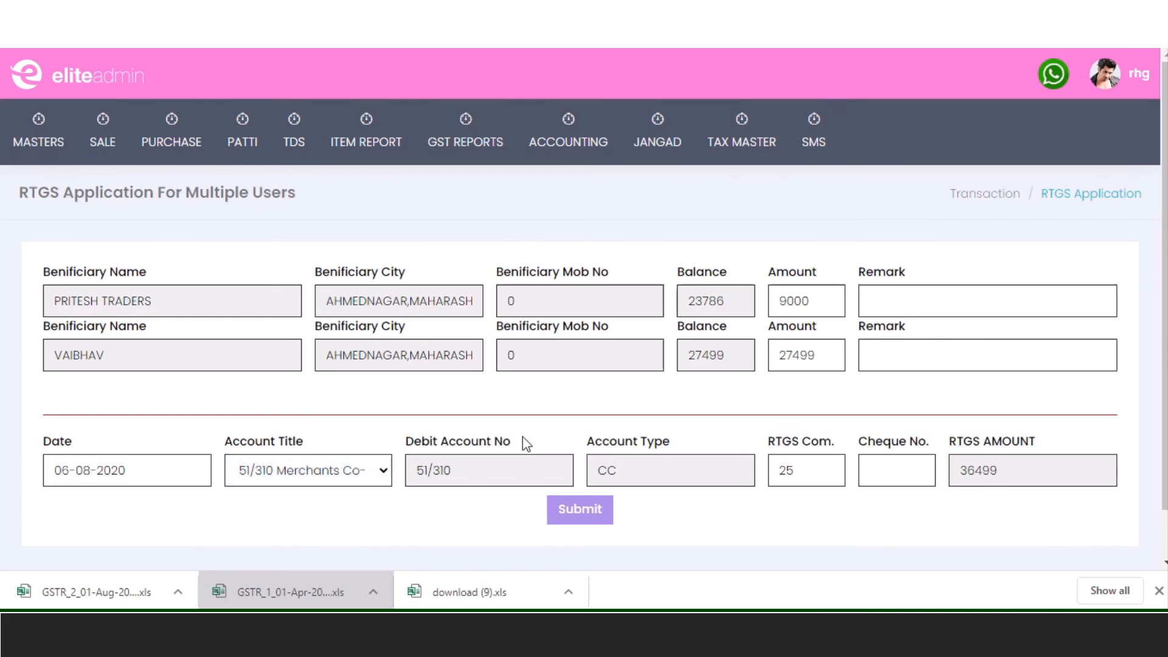
{"action": "triple_click", "coordinate": [647, 442]}
{"action": "left_click", "coordinate": [762, 508]}
- Set RTGS commission 29.50 and cheque number 1234, then submit the 36499 application
{"action": "left_click_drag", "start_coordinate": [809, 468], "coordinate": [745, 467]}
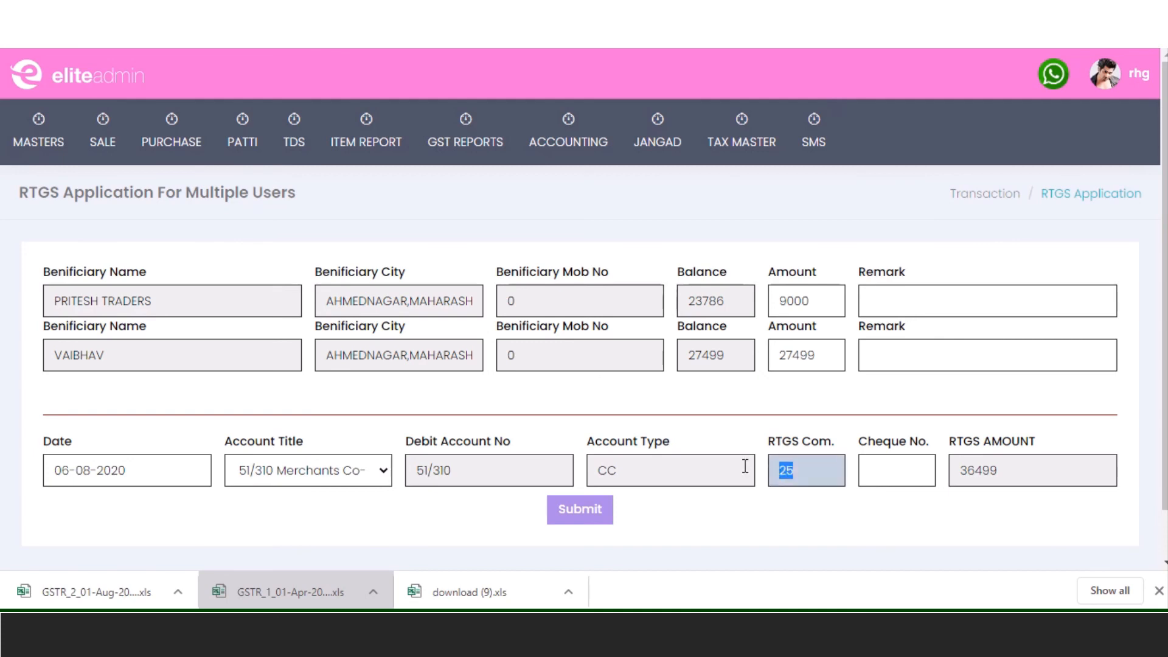
{"action": "type", "text": "29.5"}
{"action": "key", "text": "Tab"}
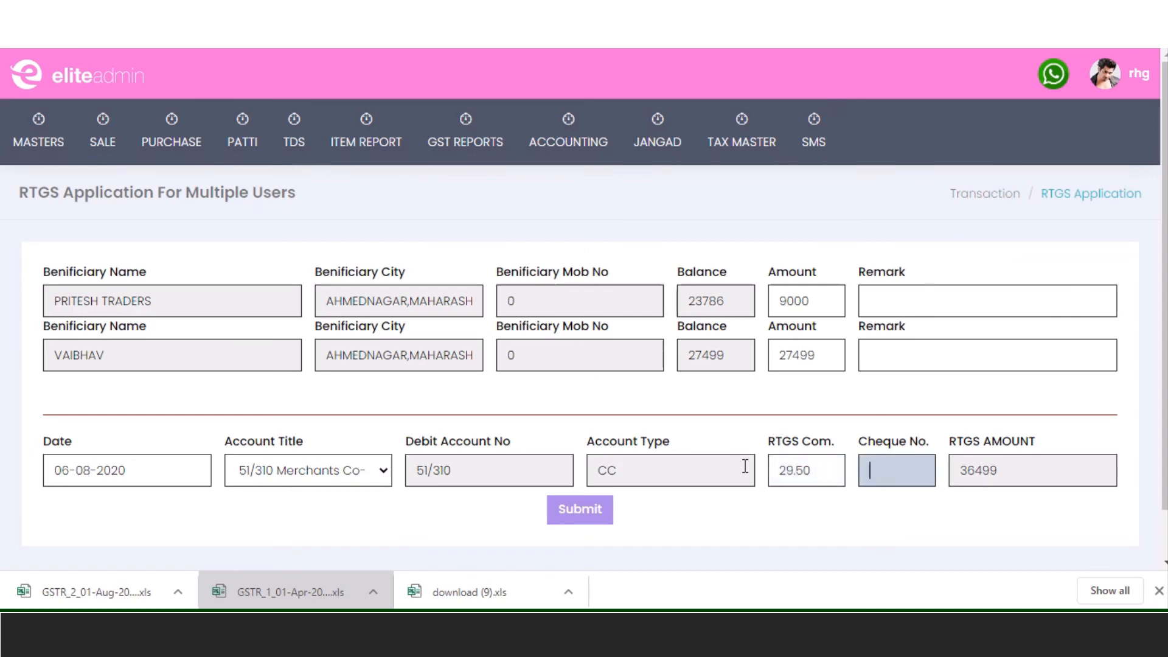
{"action": "type", "text": "1234"}
{"action": "left_click_drag", "start_coordinate": [1048, 471], "coordinate": [957, 473]}
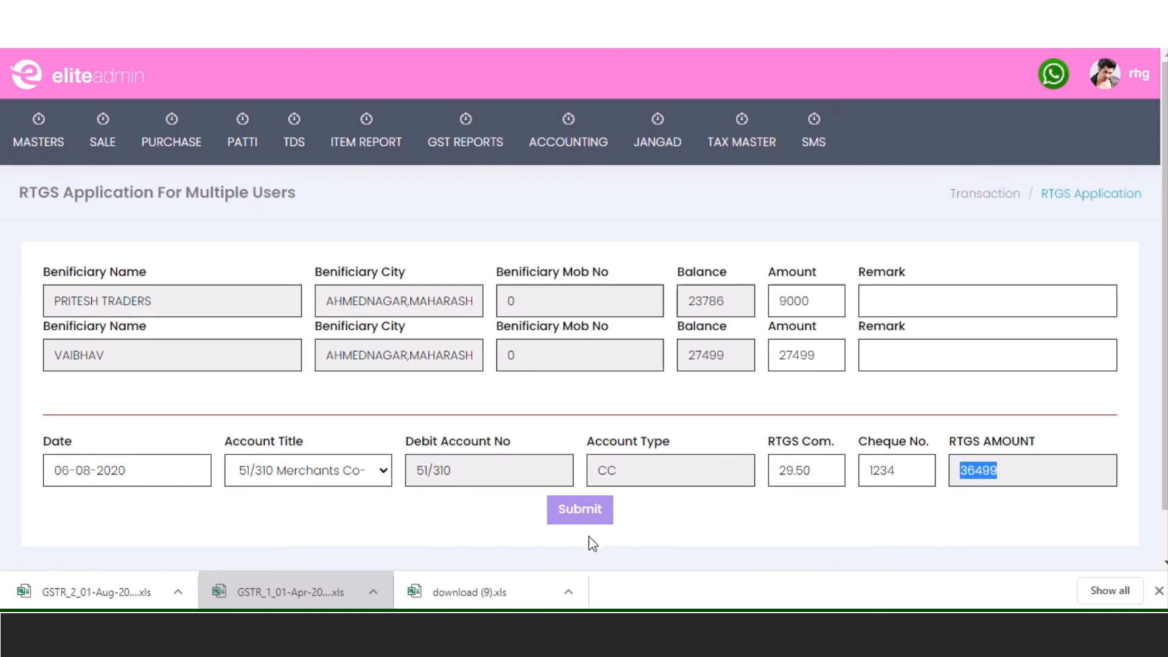
{"action": "left_click", "coordinate": [578, 510]}
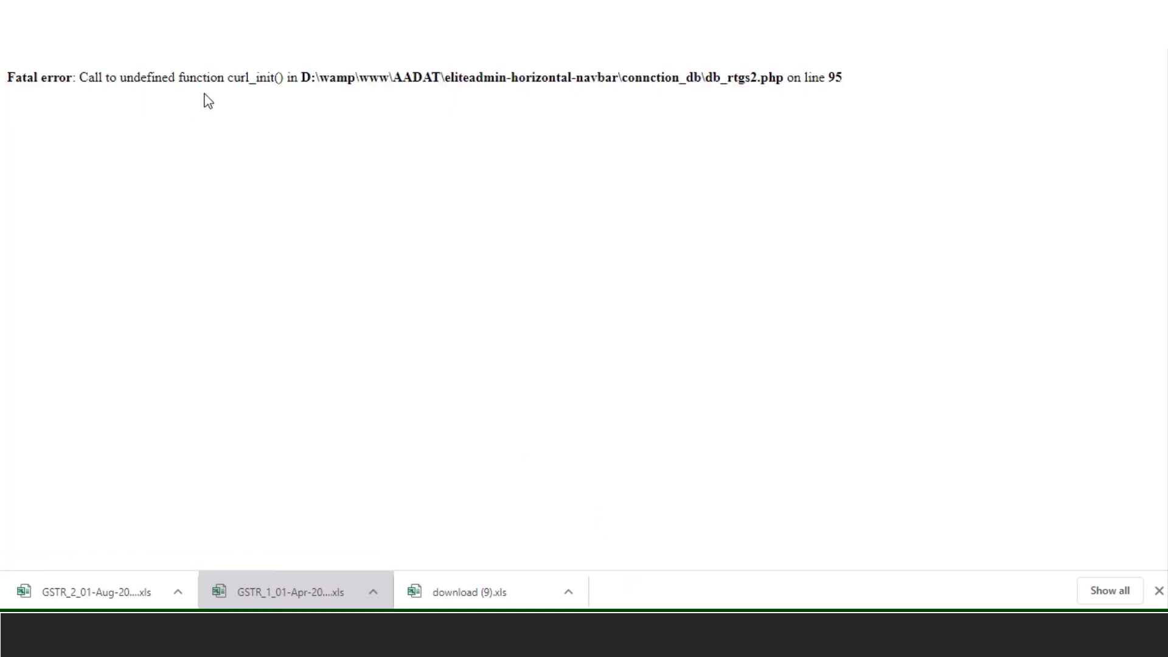
- Return to the filled RTGS form, resubmit it, and dismiss the 'Record Insert Successfully !!!' alert
{"action": "key", "text": "F5"}
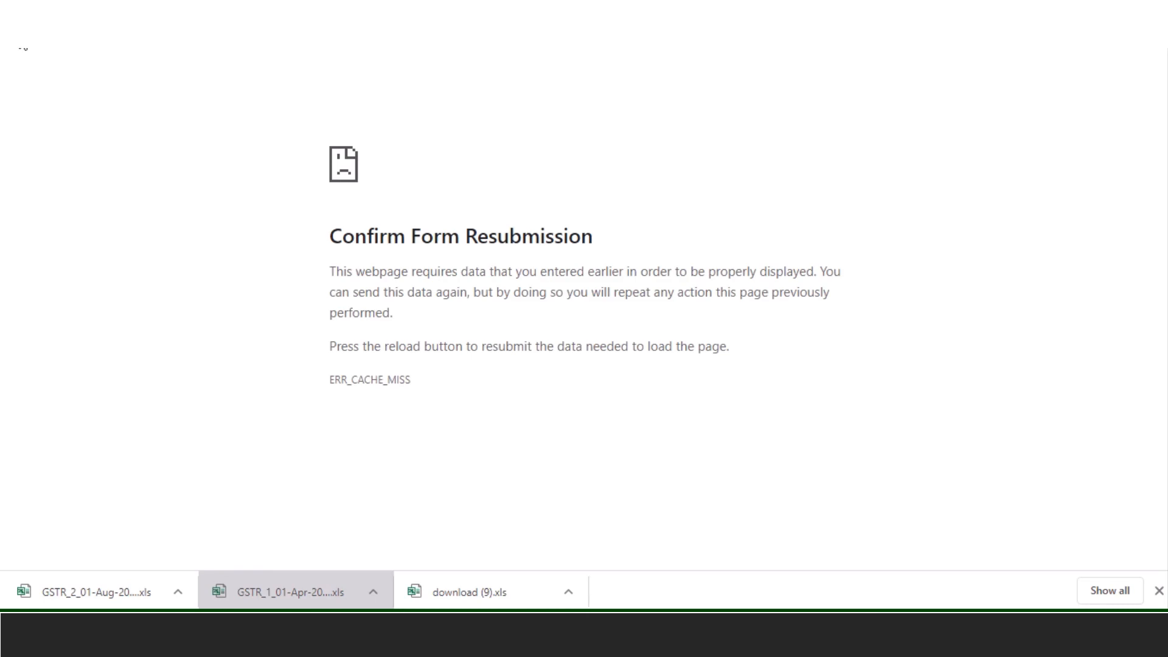
{"action": "key", "text": "alt+Left"}
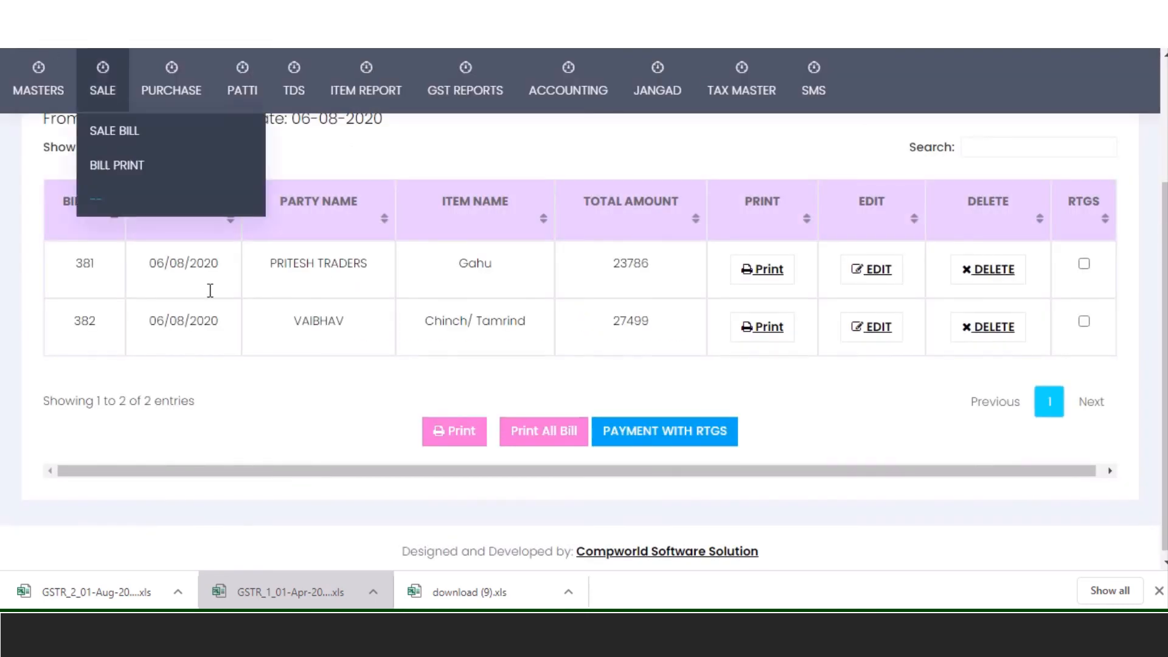
{"action": "left_click", "coordinate": [767, 326]}
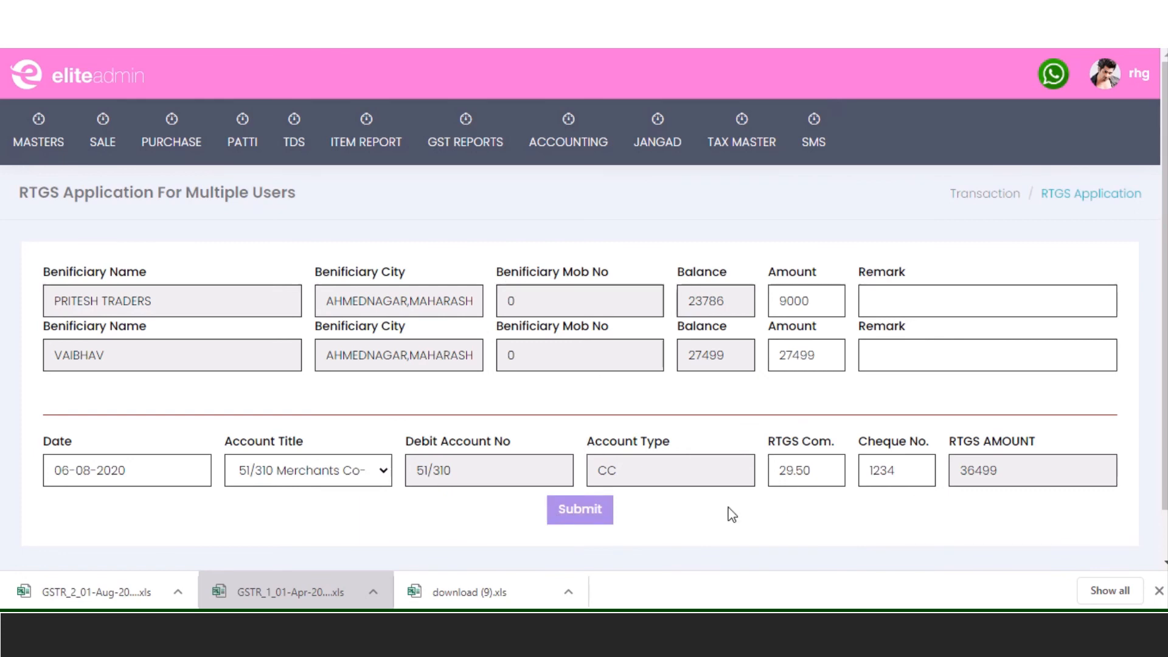
{"action": "left_click", "coordinate": [591, 516]}
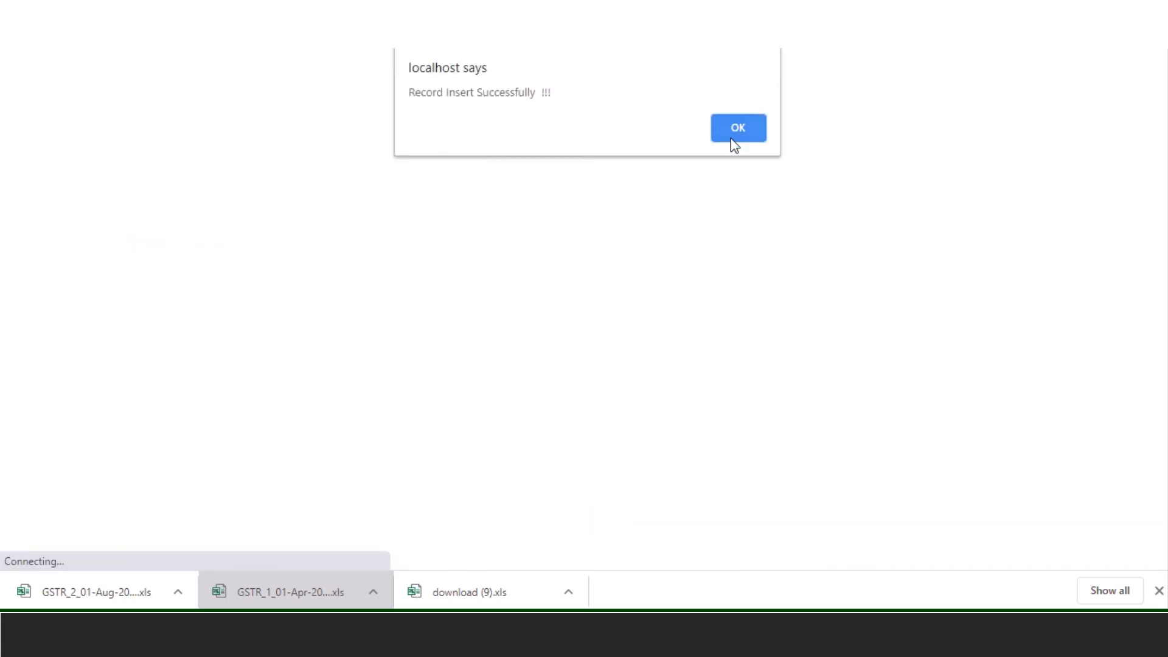
{"action": "left_click", "coordinate": [736, 129]}
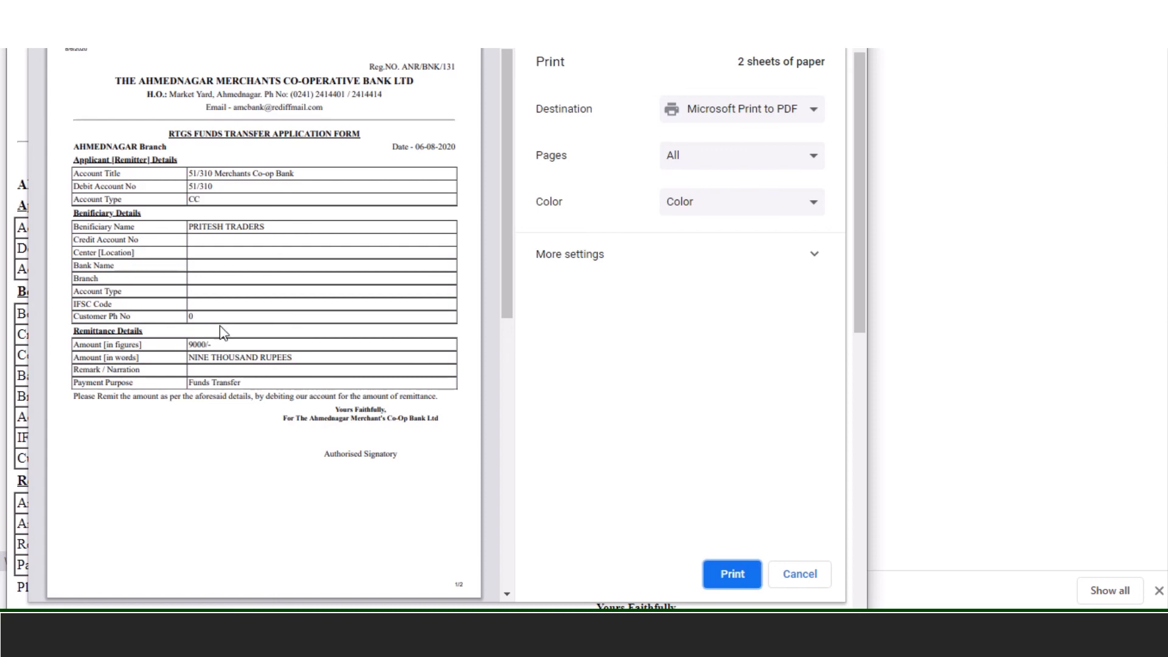
- Check the RTGS form amounts for PRITESH TRADERS (9000) and VAIBHAV (27499) across both preview pages, then close it
{"action": "left_click_drag", "start_coordinate": [256, 345], "coordinate": [170, 356]}
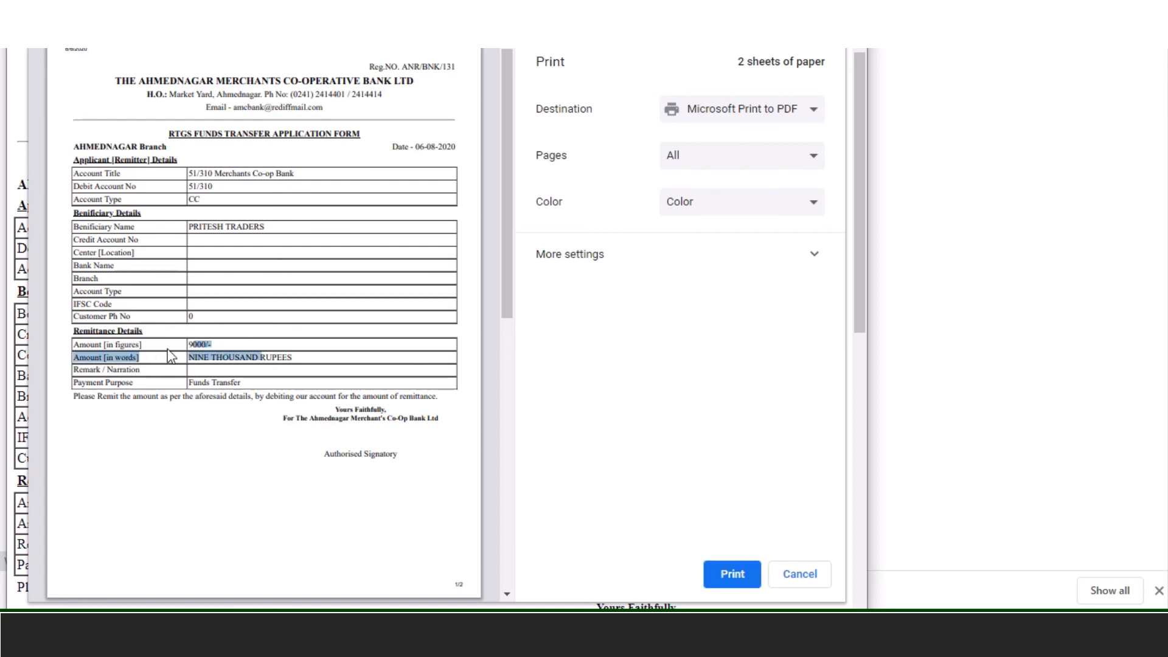
{"action": "left_click", "coordinate": [276, 359]}
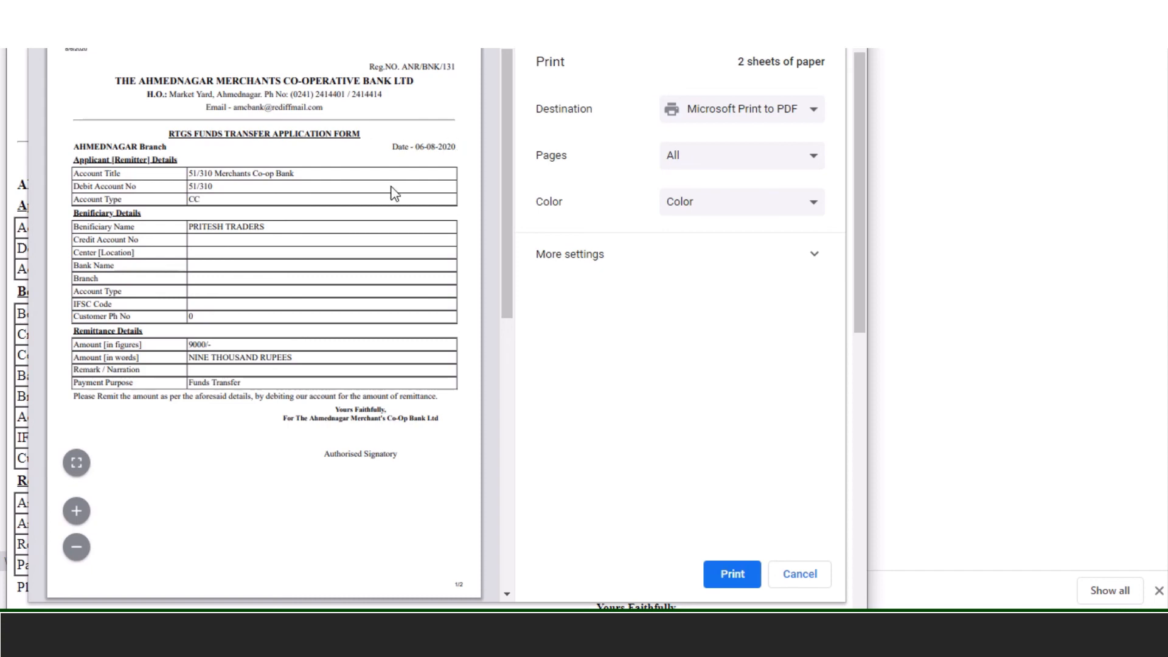
{"action": "left_click_drag", "start_coordinate": [511, 116], "coordinate": [492, 399]}
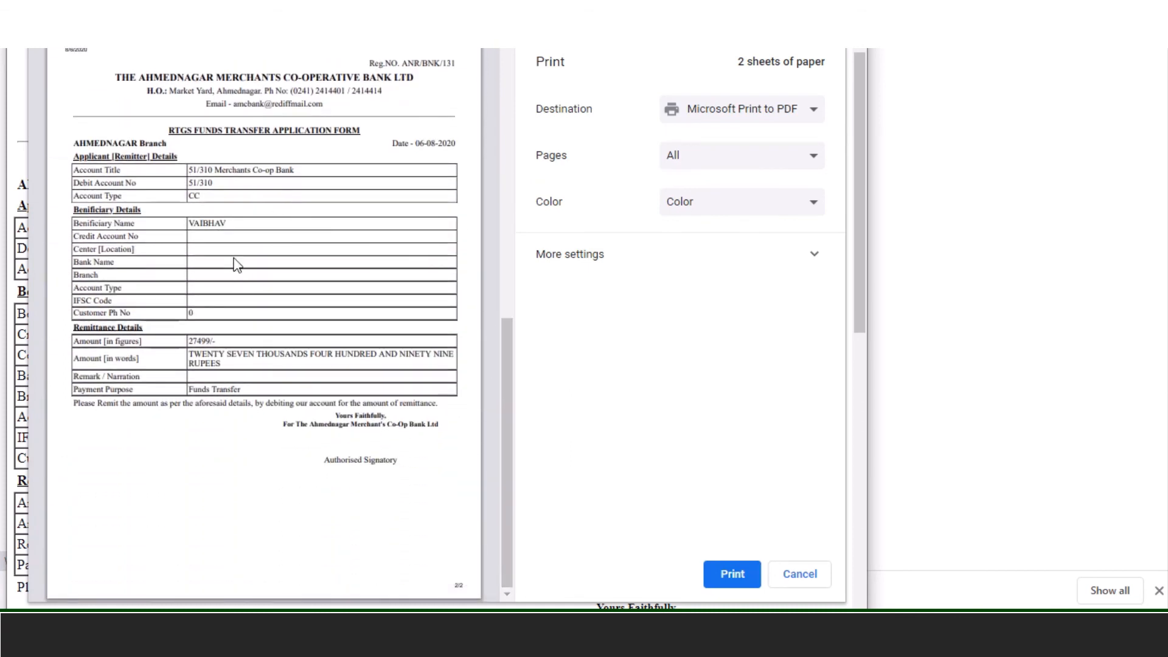
{"action": "left_click_drag", "start_coordinate": [227, 345], "coordinate": [177, 348]}
{"action": "left_click", "coordinate": [232, 341]}
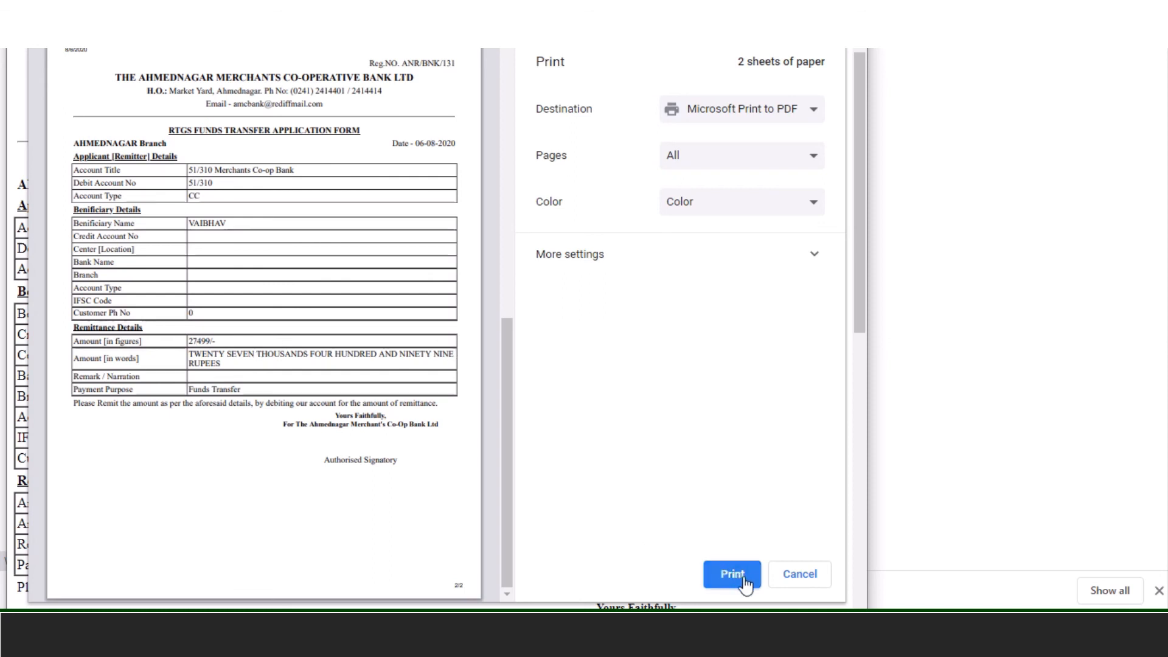
{"action": "left_click", "coordinate": [787, 583]}
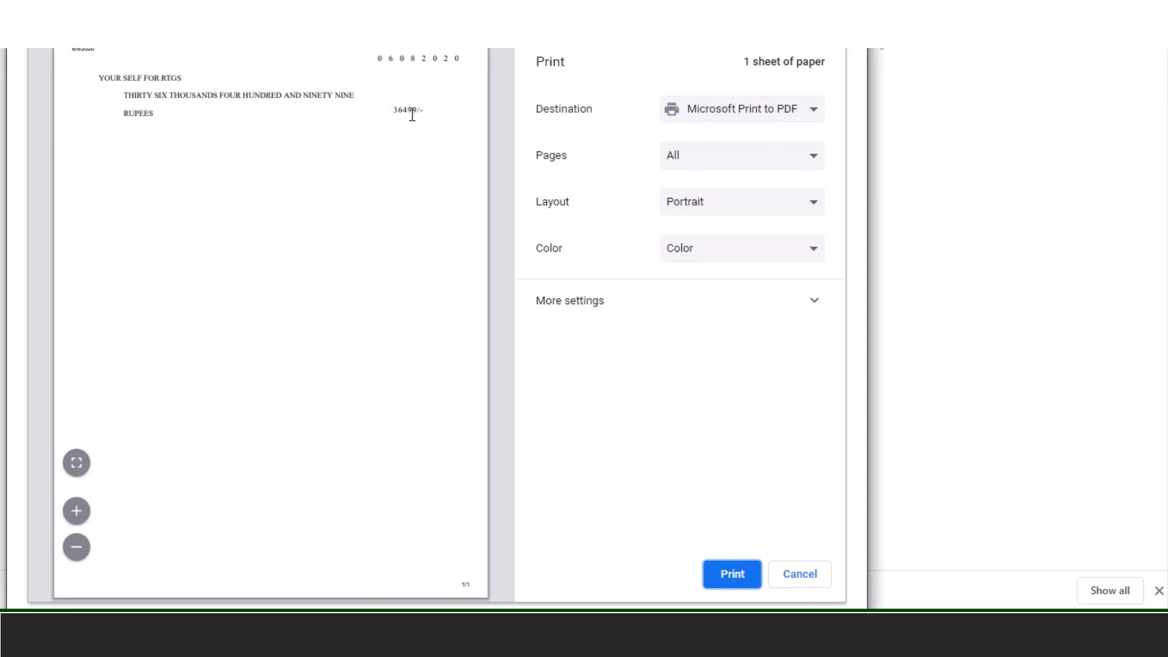
- Dismiss the 36499 self-cheque preview and then the bank draft slips preview
{"action": "left_click", "coordinate": [806, 574]}
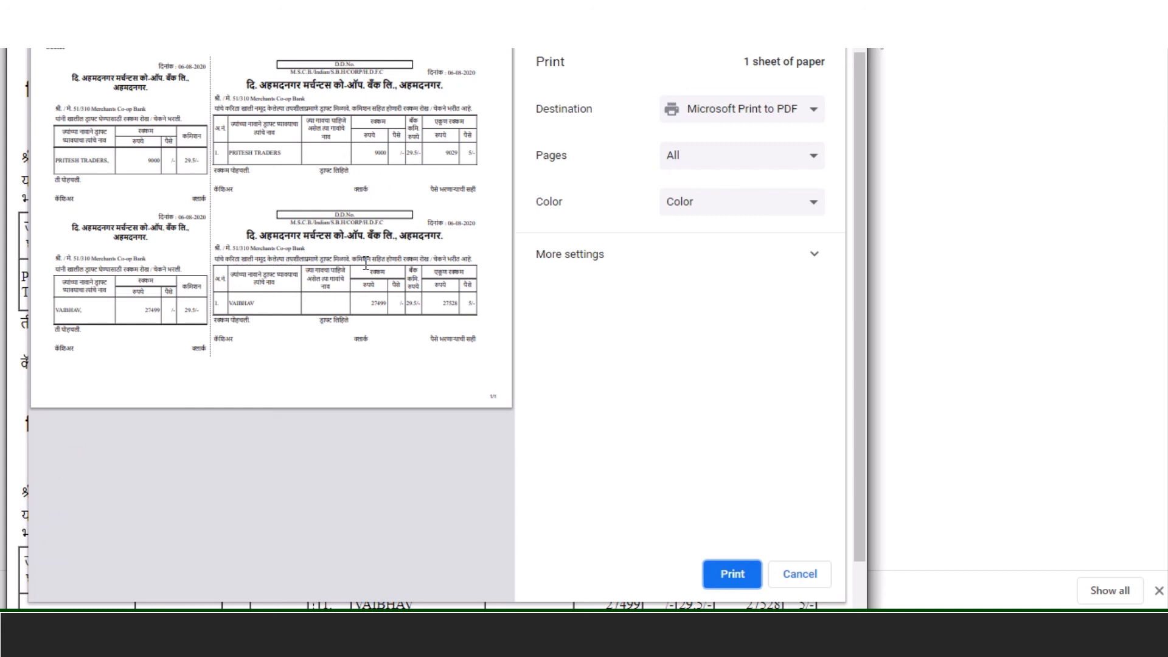
{"action": "left_click", "coordinate": [813, 581]}
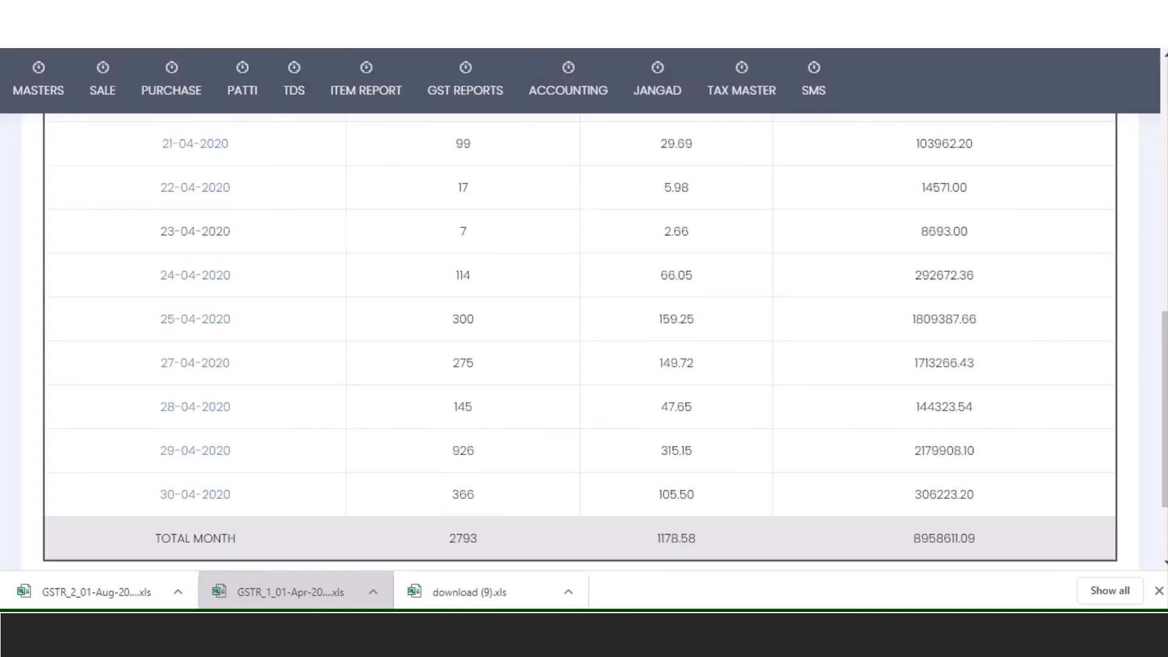
- Open Accounts Report (Regular) and set its From Date to 01-04-2020
{"action": "mouse_move", "coordinate": [624, 163]}
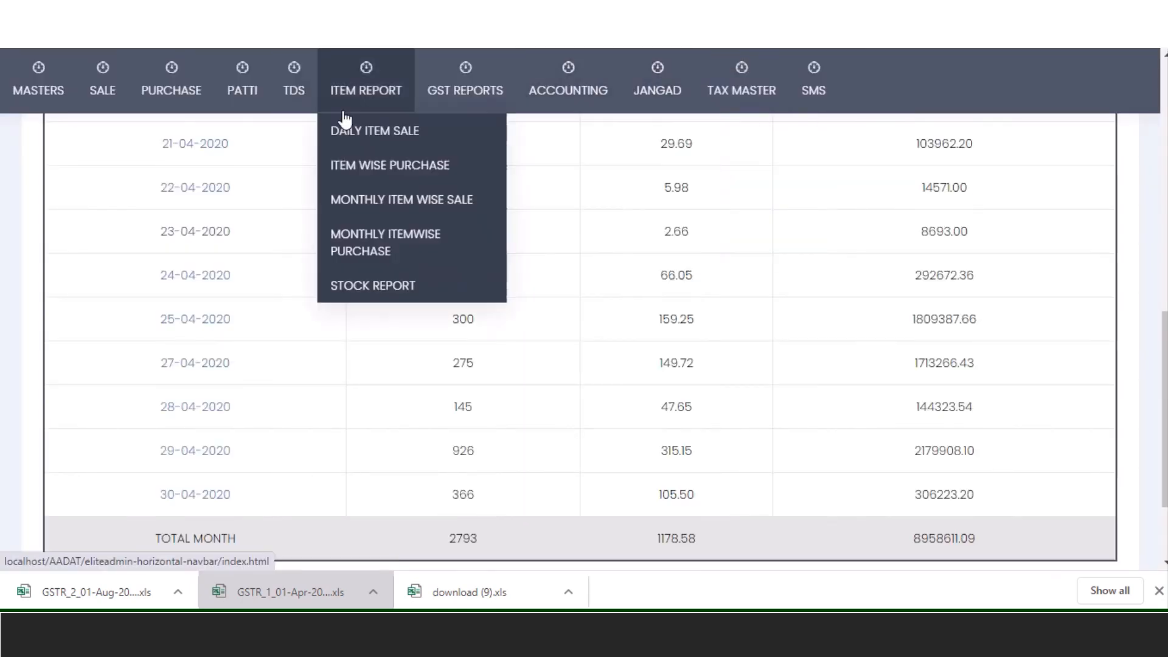
{"action": "mouse_move", "coordinate": [608, 91]}
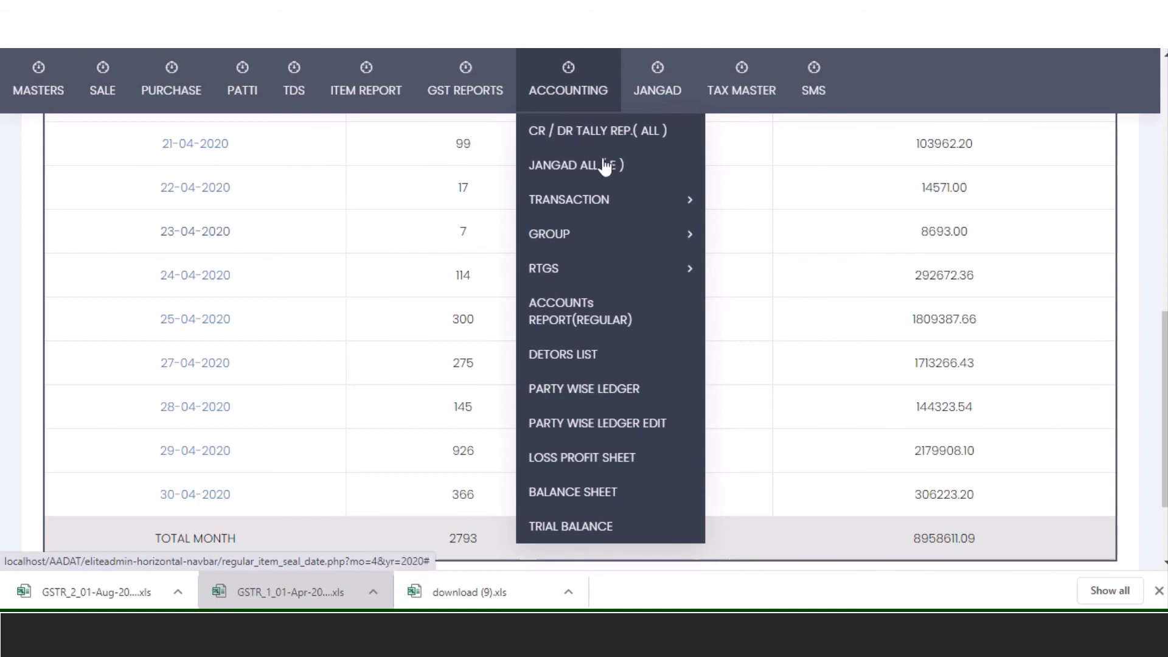
{"action": "mouse_move", "coordinate": [521, 118]}
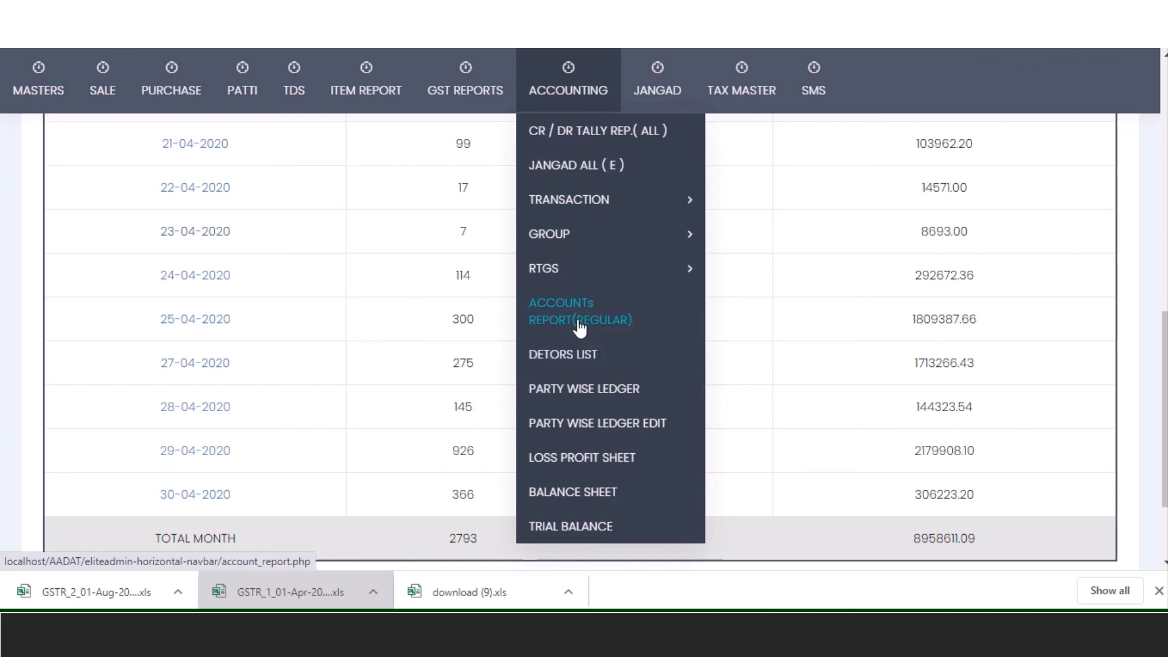
{"action": "left_click", "coordinate": [620, 336]}
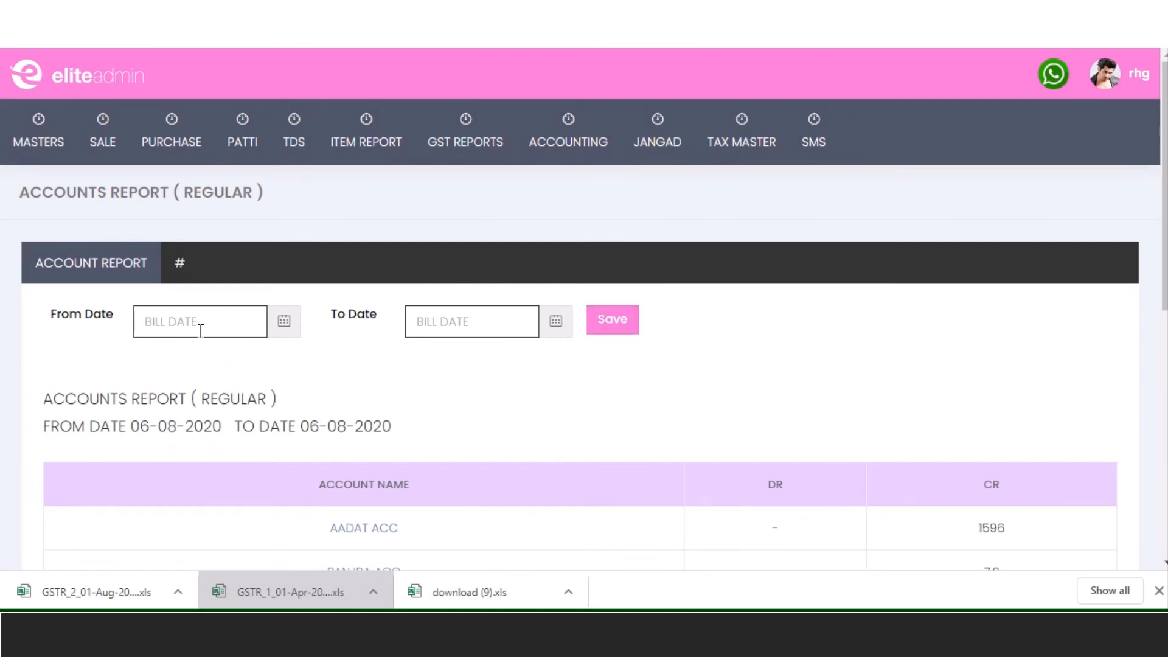
{"action": "left_click", "coordinate": [201, 331]}
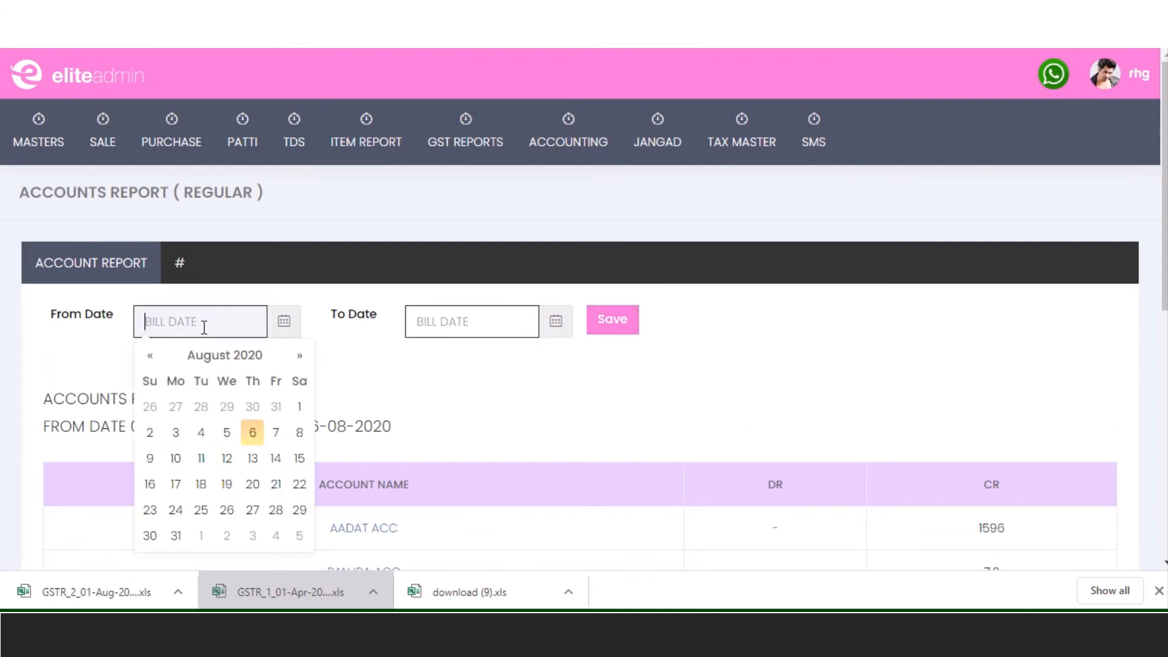
{"action": "left_click", "coordinate": [158, 367]}
{"action": "left_click", "coordinate": [158, 367]}
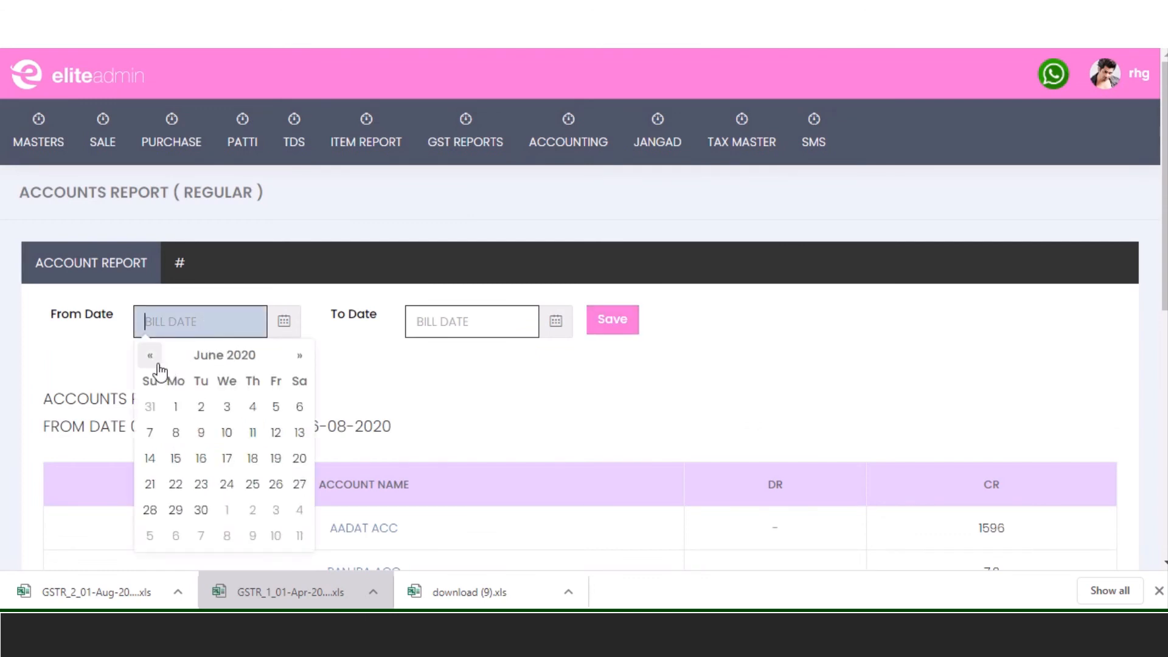
{"action": "left_click", "coordinate": [160, 369]}
{"action": "left_click", "coordinate": [160, 369]}
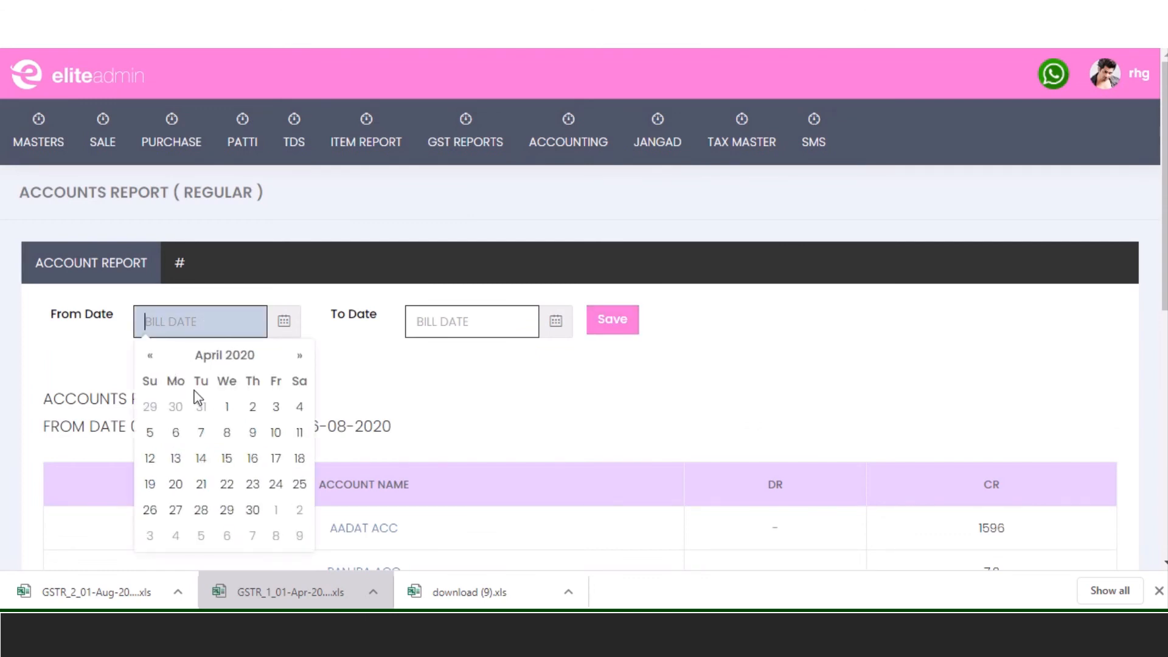
{"action": "left_click", "coordinate": [226, 406]}
- Set the To Date to 30-04-2020, generate the report, and open the AADAT ACC ledger
{"action": "left_click", "coordinate": [452, 321]}
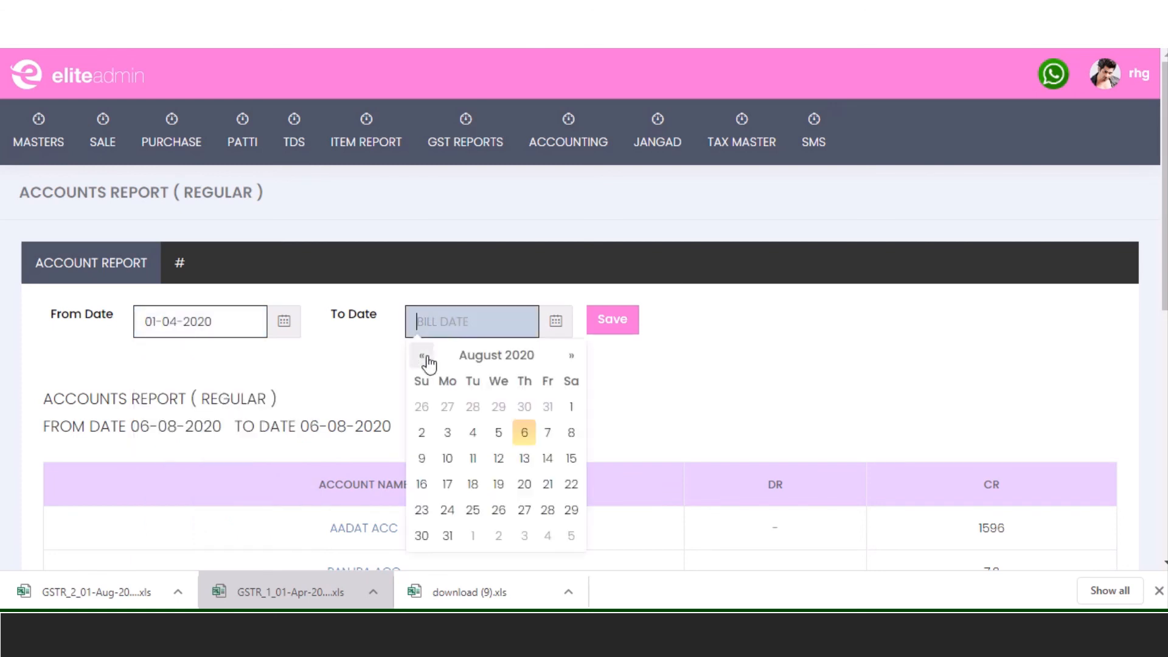
{"action": "left_click", "coordinate": [422, 357]}
{"action": "left_click", "coordinate": [421, 358]}
{"action": "left_click", "coordinate": [422, 358]}
{"action": "left_click", "coordinate": [421, 357]}
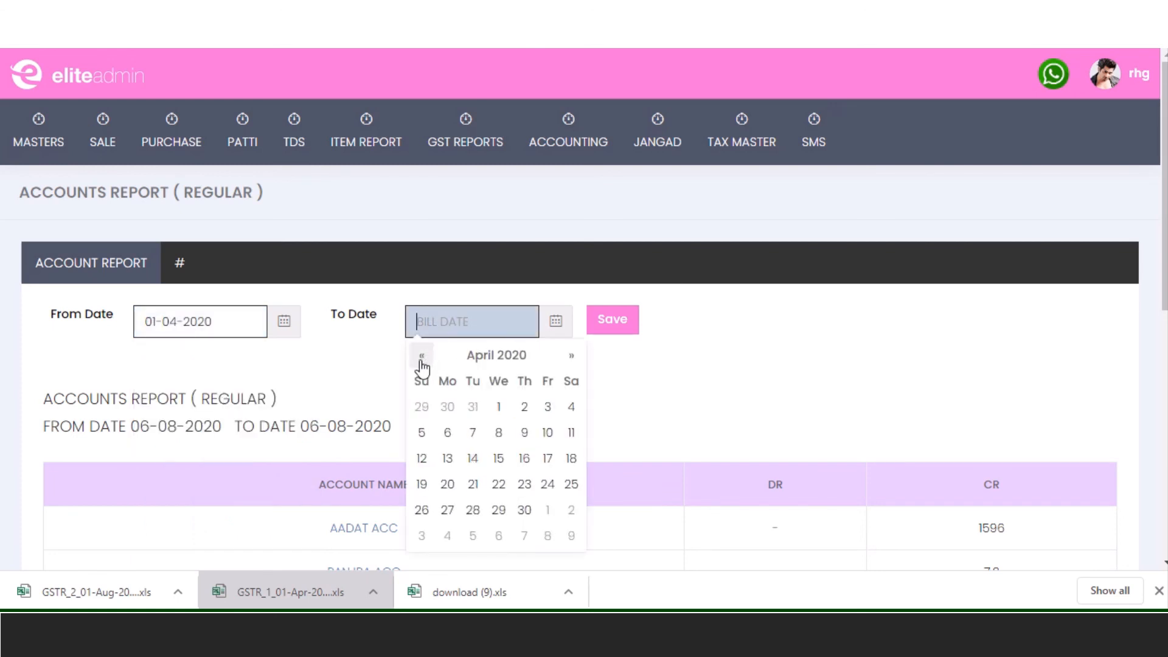
{"action": "left_click", "coordinate": [524, 511]}
{"action": "left_click", "coordinate": [607, 324]}
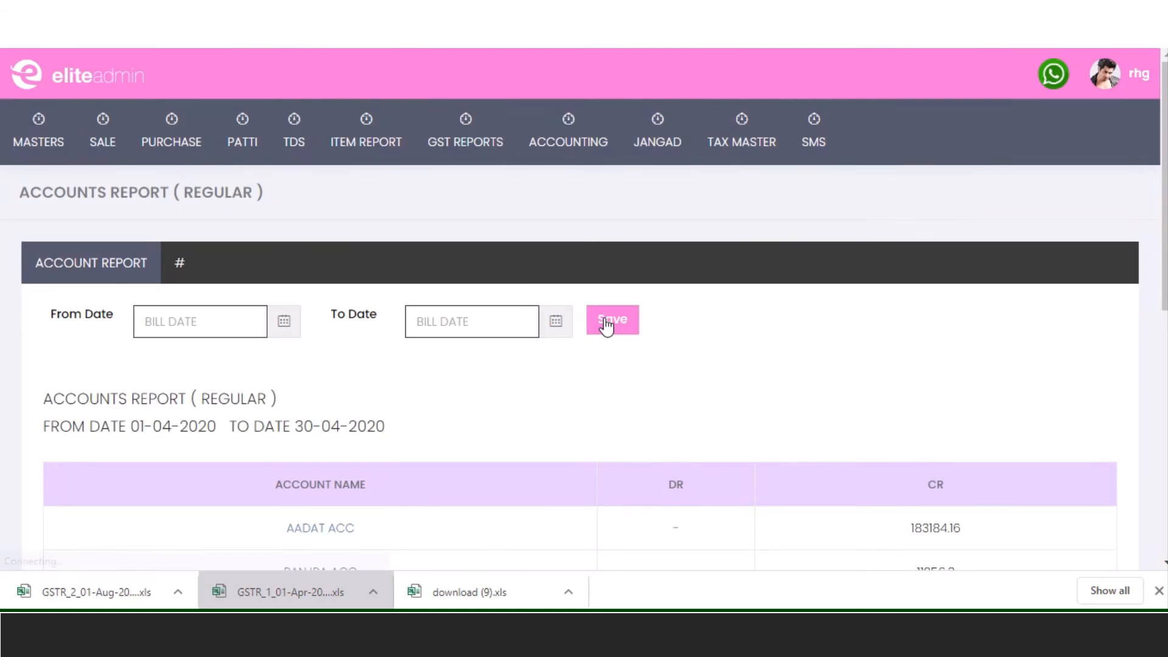
{"action": "scroll", "coordinate": [636, 324], "scroll_direction": "down", "scroll_amount": 5}
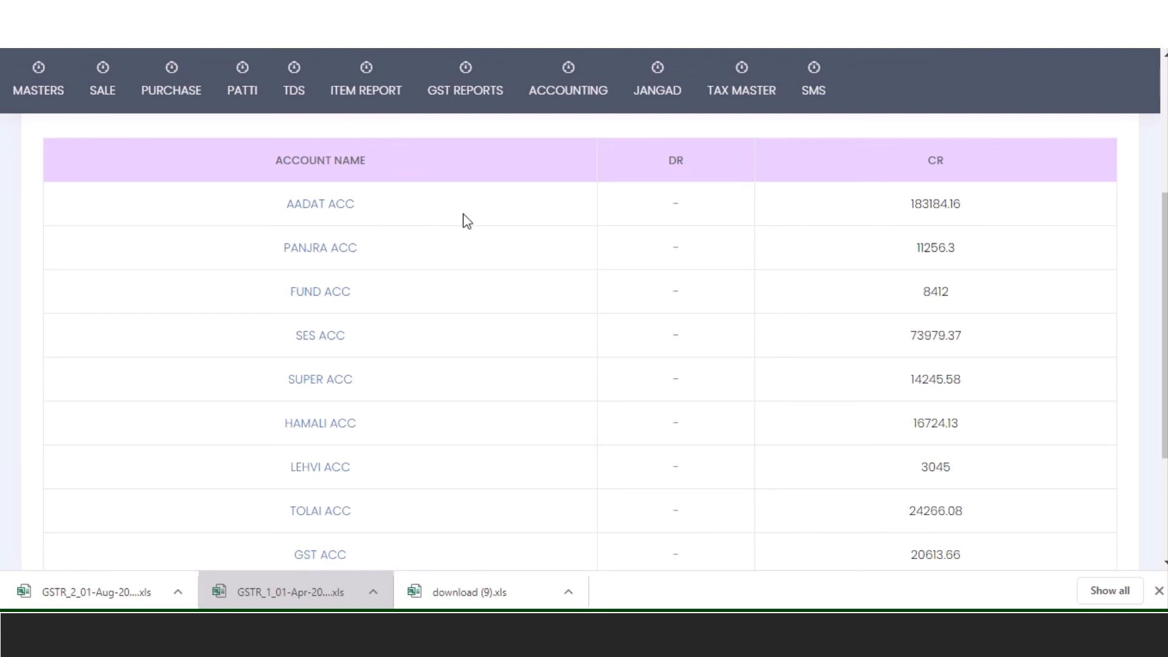
{"action": "left_click", "coordinate": [339, 207]}
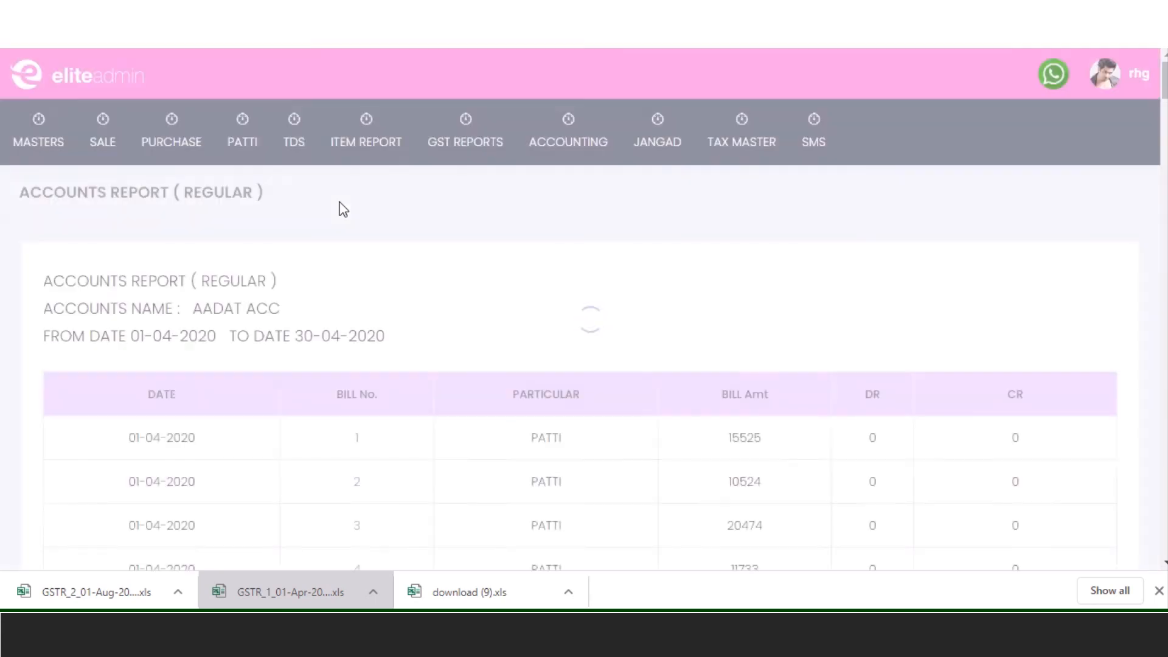
- Scroll through the AADAT ACC ledger and view patti bill 1
{"action": "scroll", "coordinate": [250, 365], "scroll_direction": "down", "scroll_amount": 4}
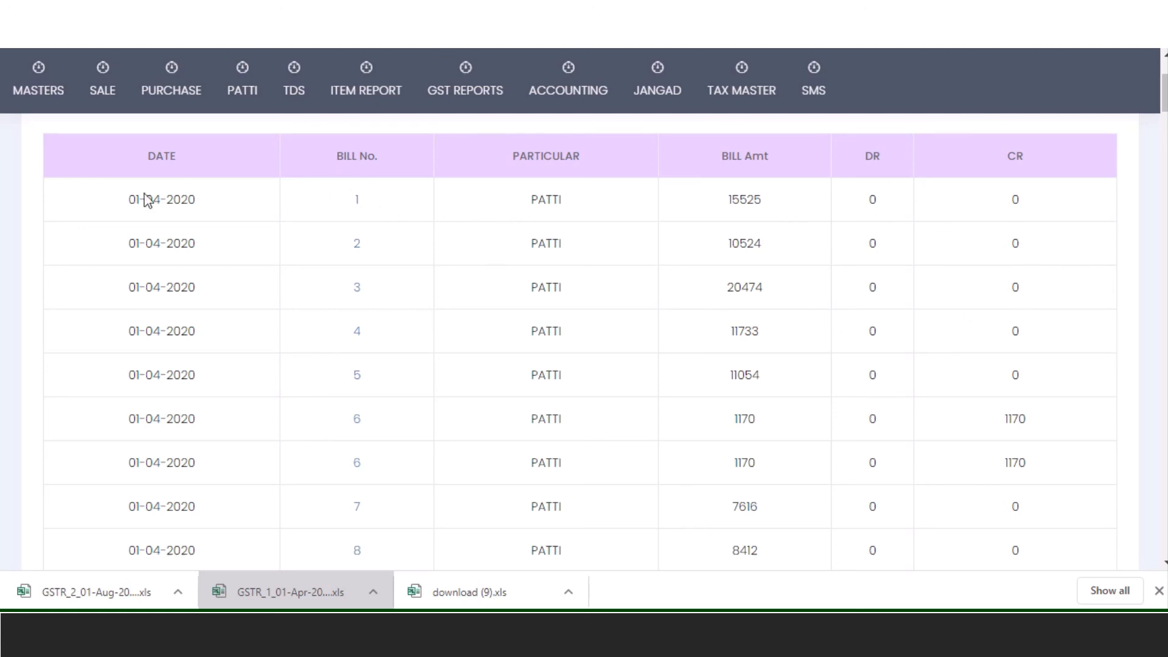
{"action": "left_click", "coordinate": [359, 207]}
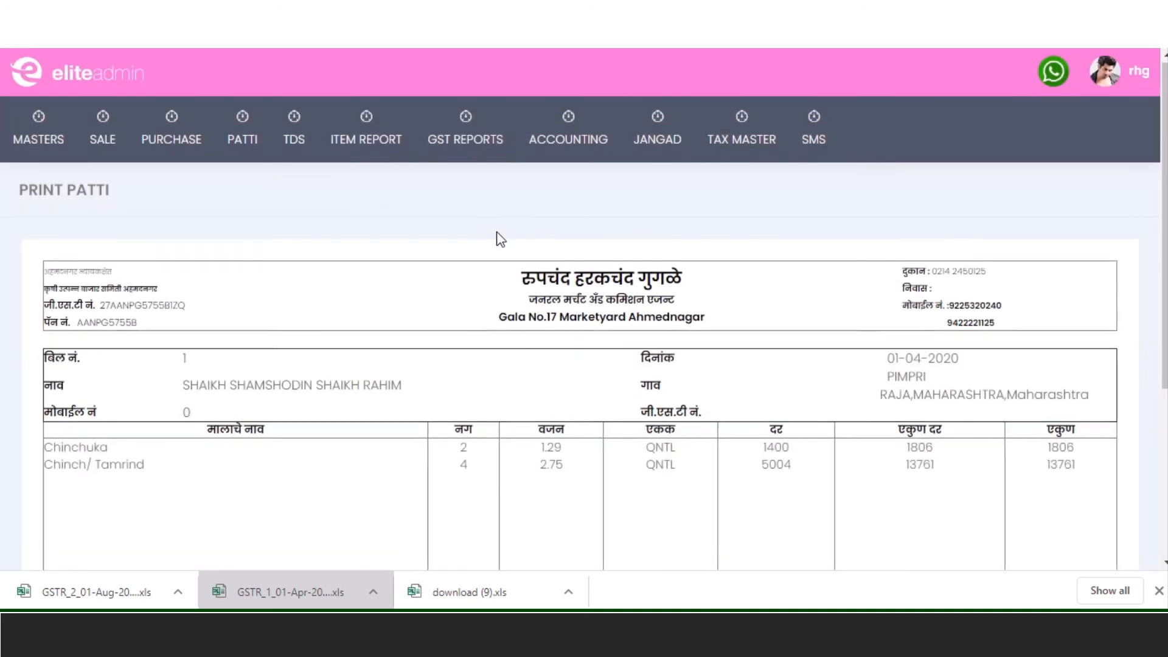
{"action": "scroll", "coordinate": [497, 236], "scroll_direction": "down", "scroll_amount": 4}
{"action": "scroll", "coordinate": [666, 198], "scroll_direction": "up", "scroll_amount": 4}
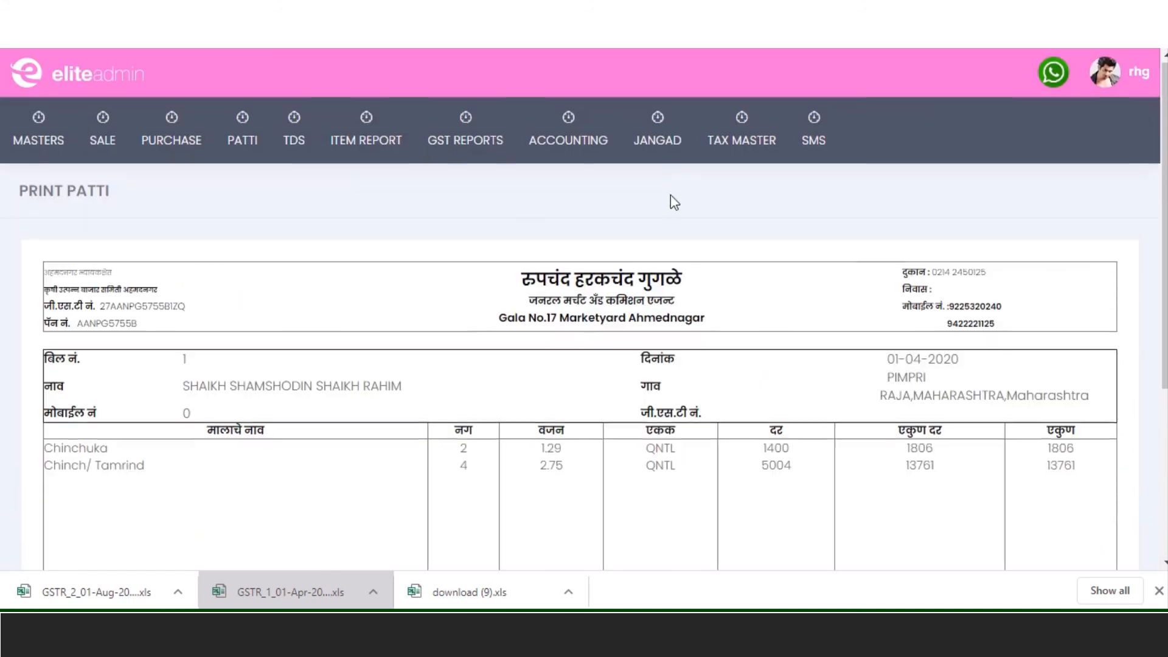
- Open the Debtors List showing sale bills of 12566 and 42436 for 06-08-2020
{"action": "mouse_move", "coordinate": [567, 139]}
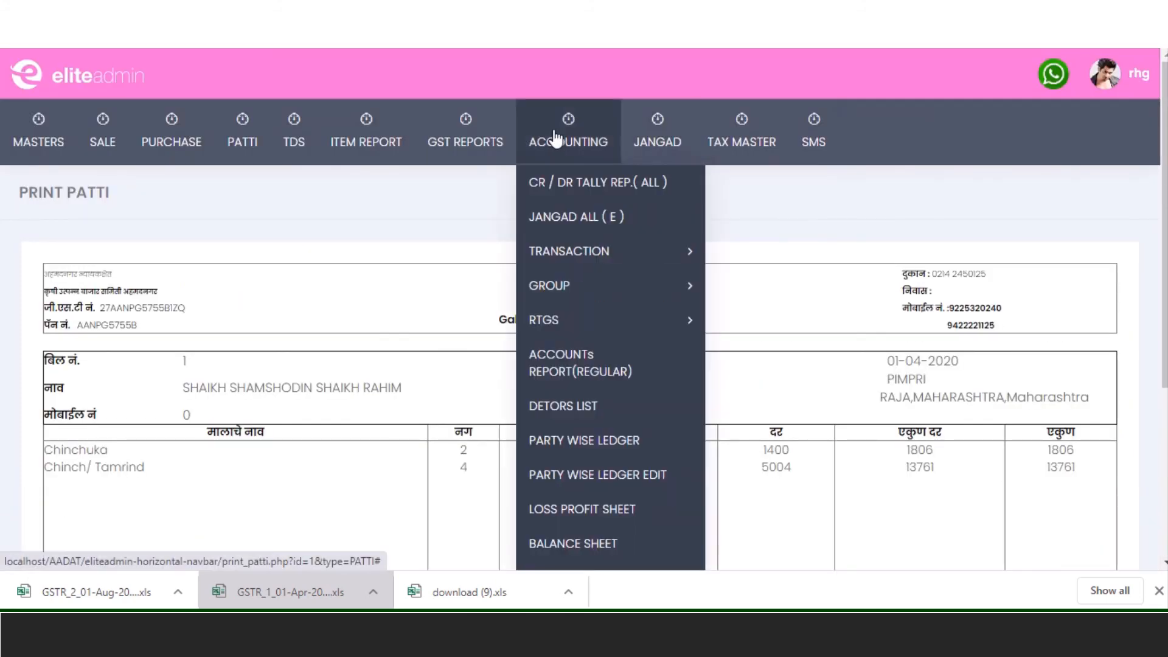
{"action": "left_click", "coordinate": [575, 406]}
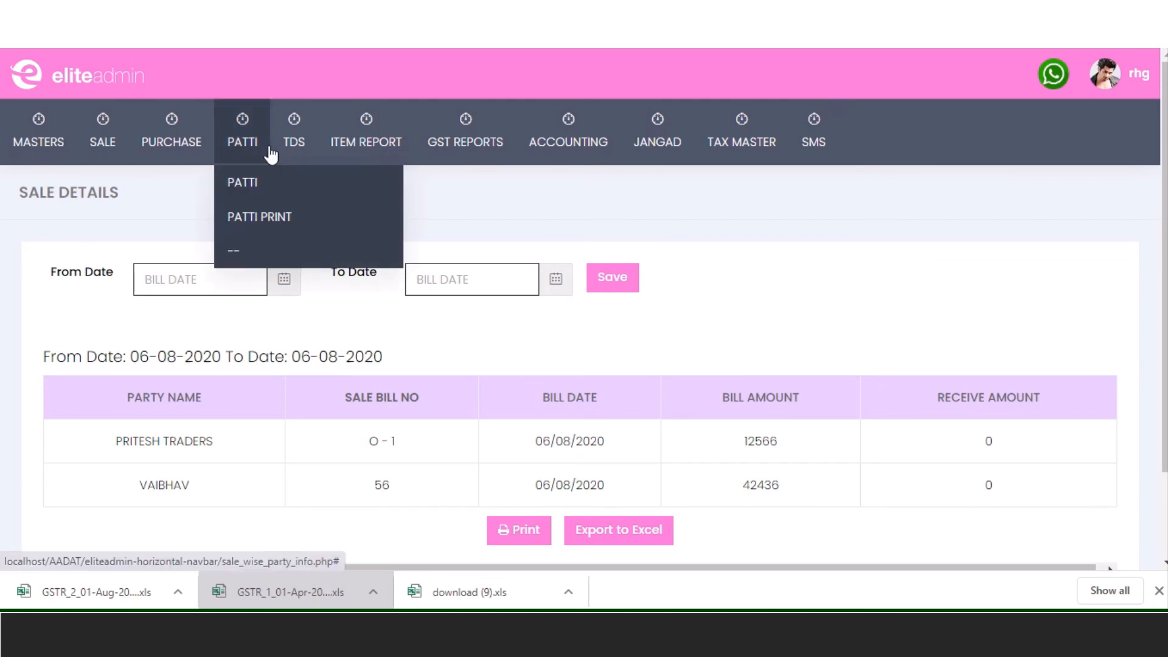
{"action": "mouse_move", "coordinate": [571, 141]}
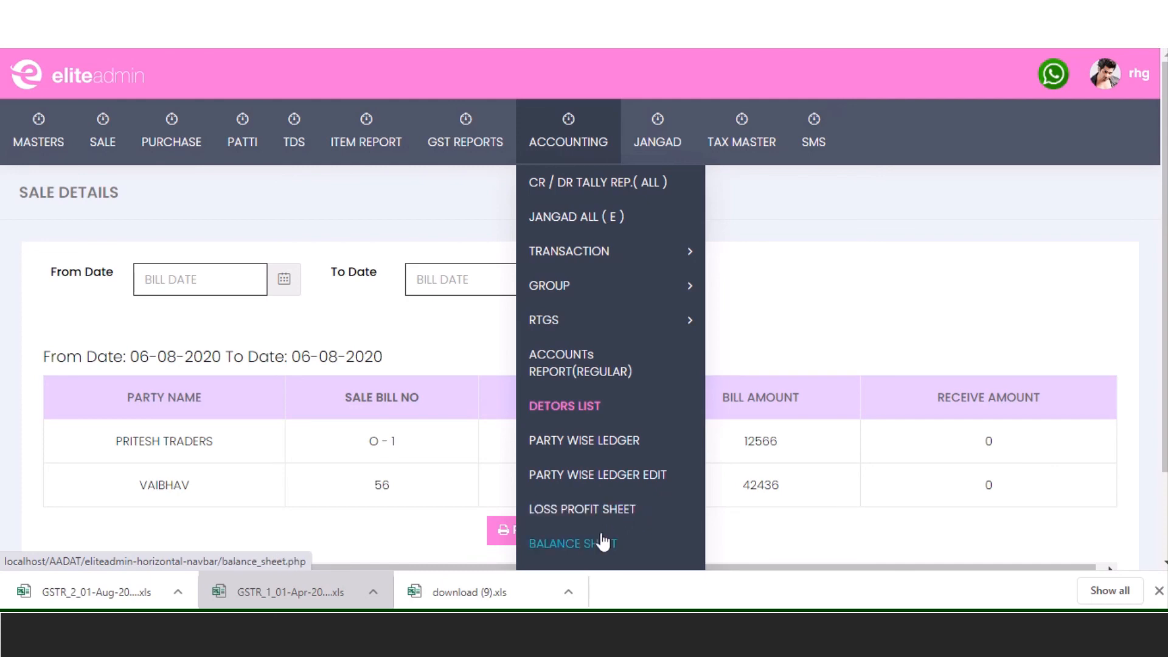
- Open the Loss Profit Sheet and scroll through the profit and loss figures
{"action": "left_click", "coordinate": [616, 514]}
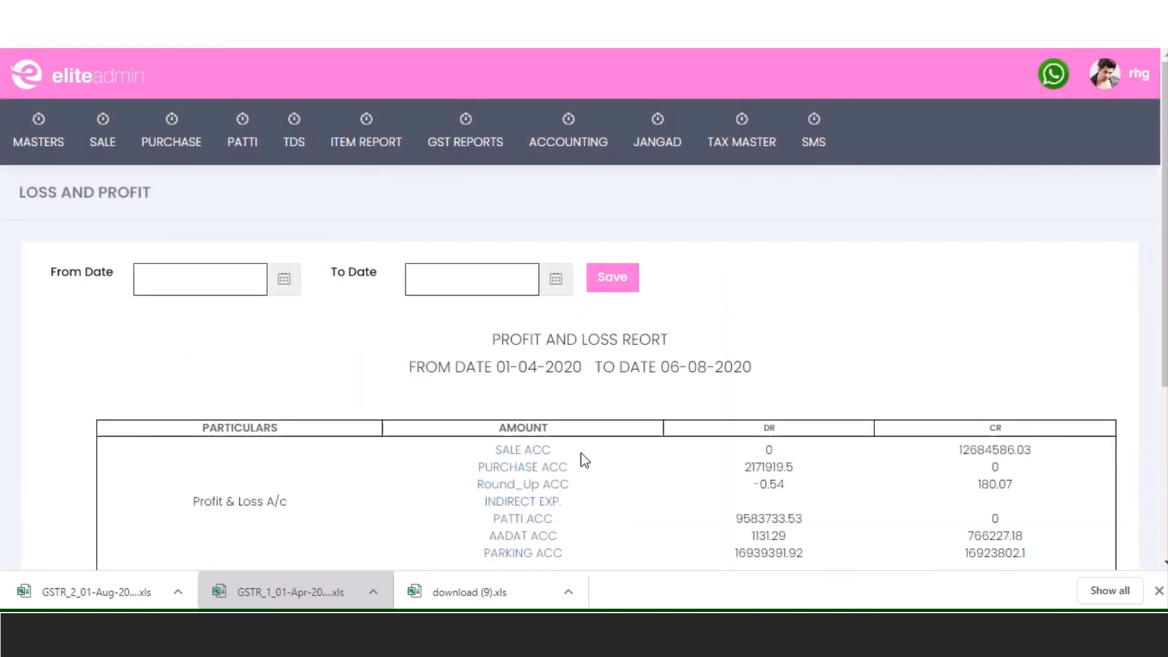
{"action": "scroll", "coordinate": [584, 458], "scroll_direction": "down", "scroll_amount": 4}
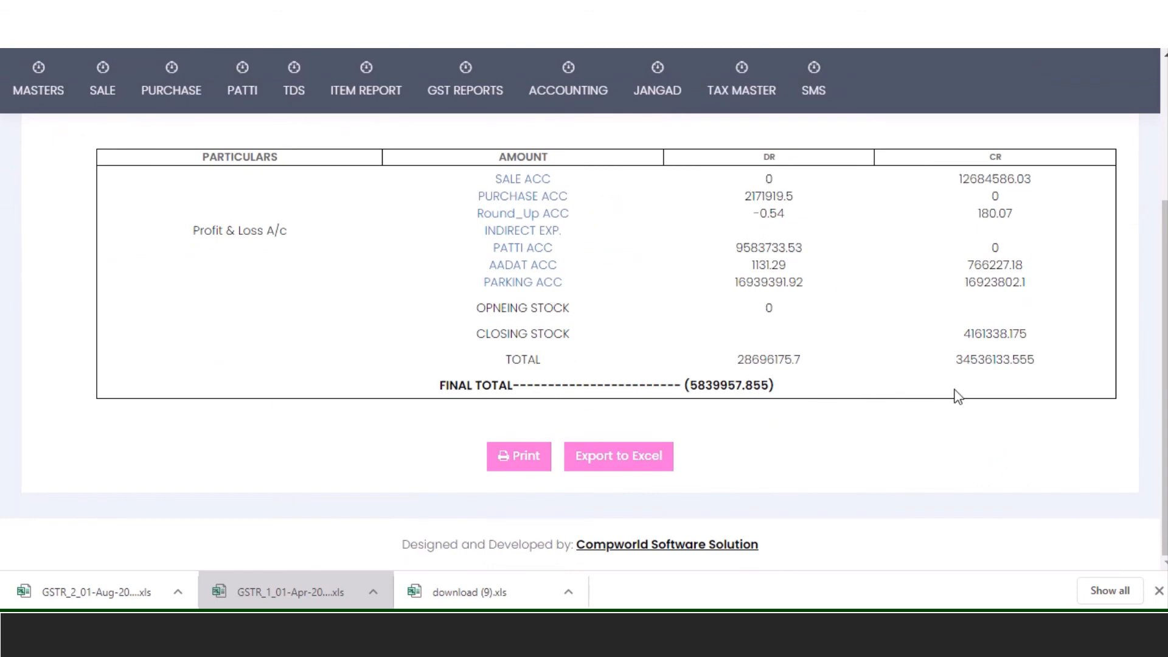
{"action": "scroll", "coordinate": [958, 395], "scroll_direction": "up", "scroll_amount": 5}
- Open the Balance Sheet for 01-04-2020 to 06-08-2020 and inspect the GST ACC ledger entries
{"action": "mouse_move", "coordinate": [568, 123]}
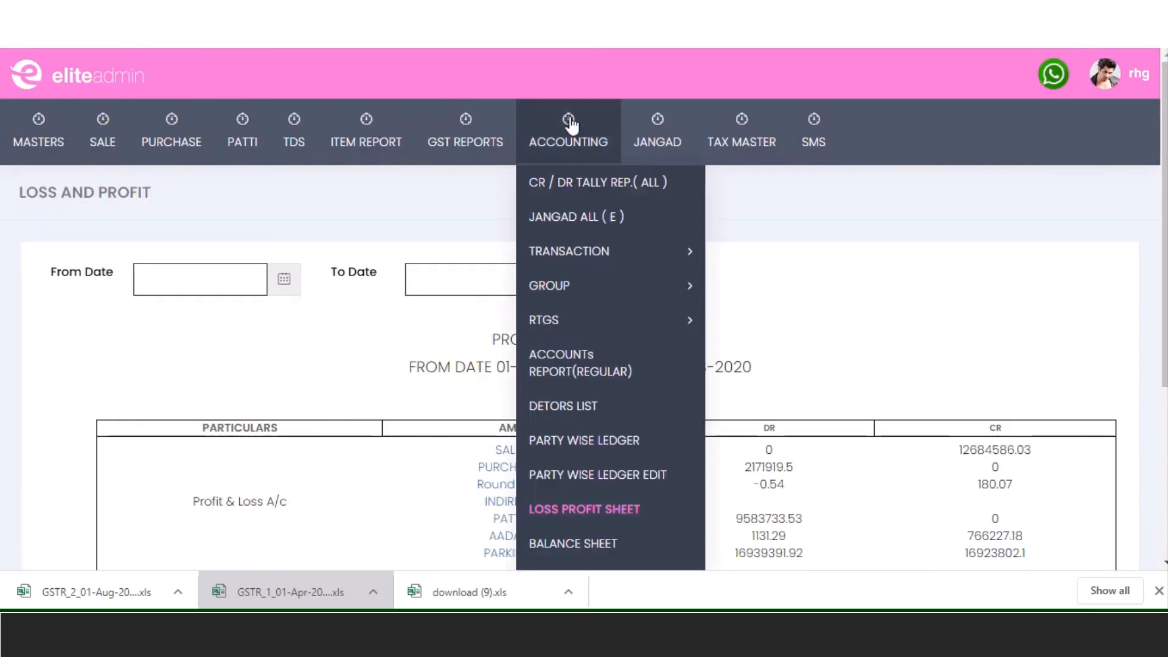
{"action": "left_click", "coordinate": [600, 541]}
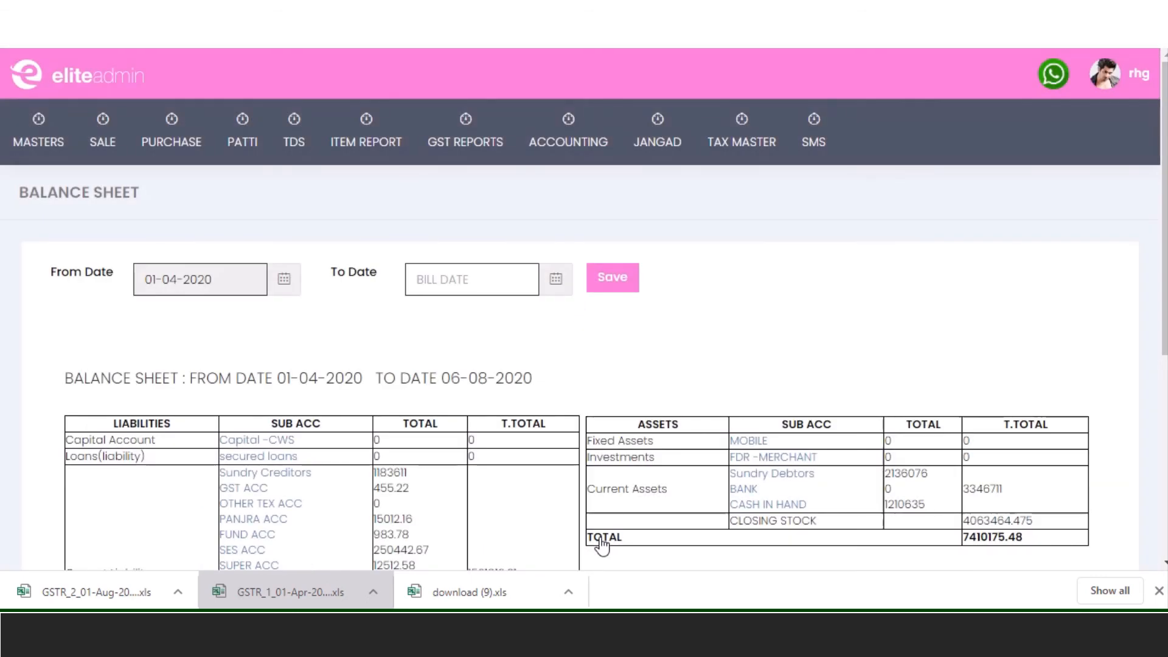
{"action": "scroll", "coordinate": [637, 454], "scroll_direction": "down", "scroll_amount": 5}
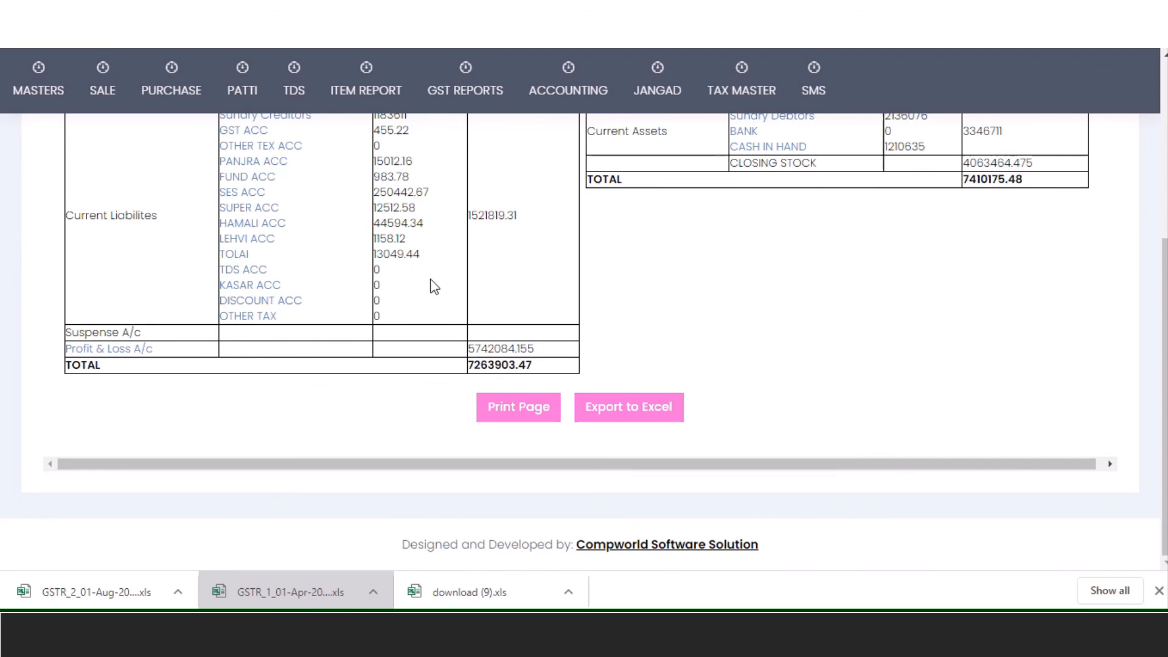
{"action": "scroll", "coordinate": [434, 287], "scroll_direction": "up", "scroll_amount": 1}
{"action": "scroll", "coordinate": [434, 286], "scroll_direction": "up", "scroll_amount": 1}
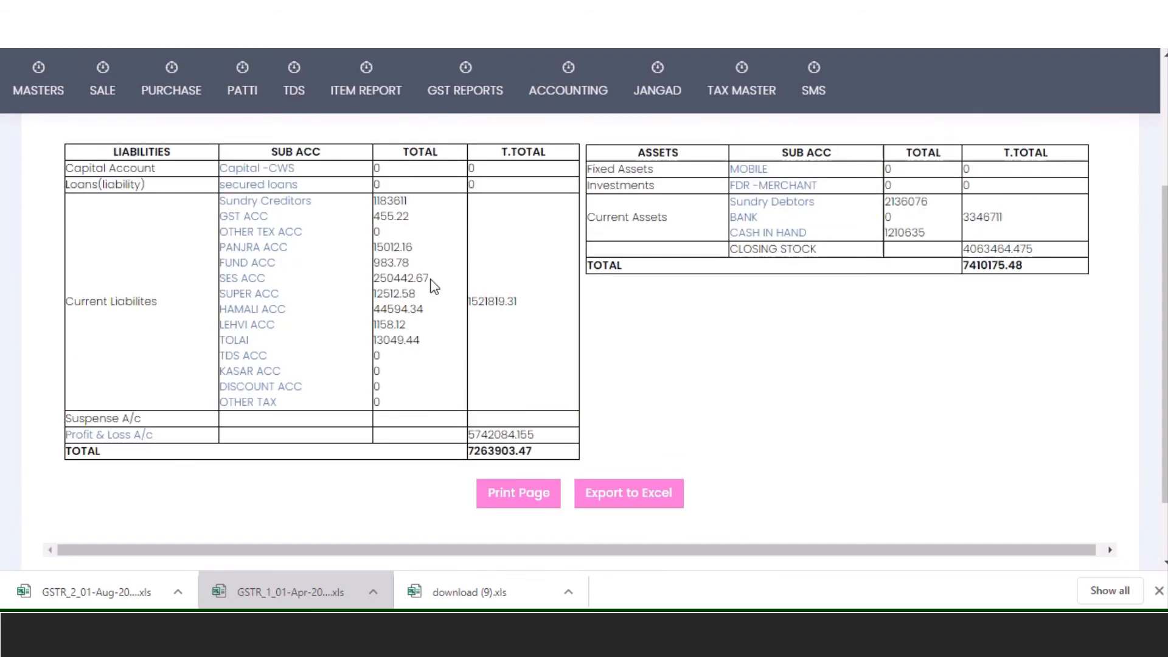
{"action": "left_click", "coordinate": [244, 224]}
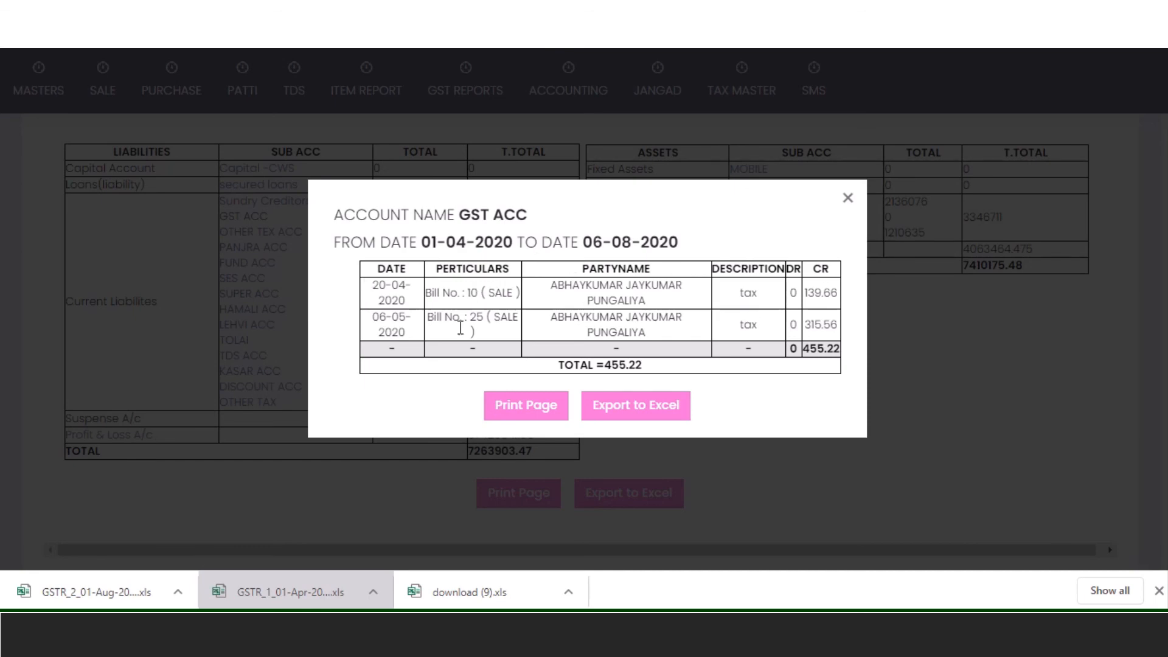
{"action": "left_click", "coordinate": [845, 197]}
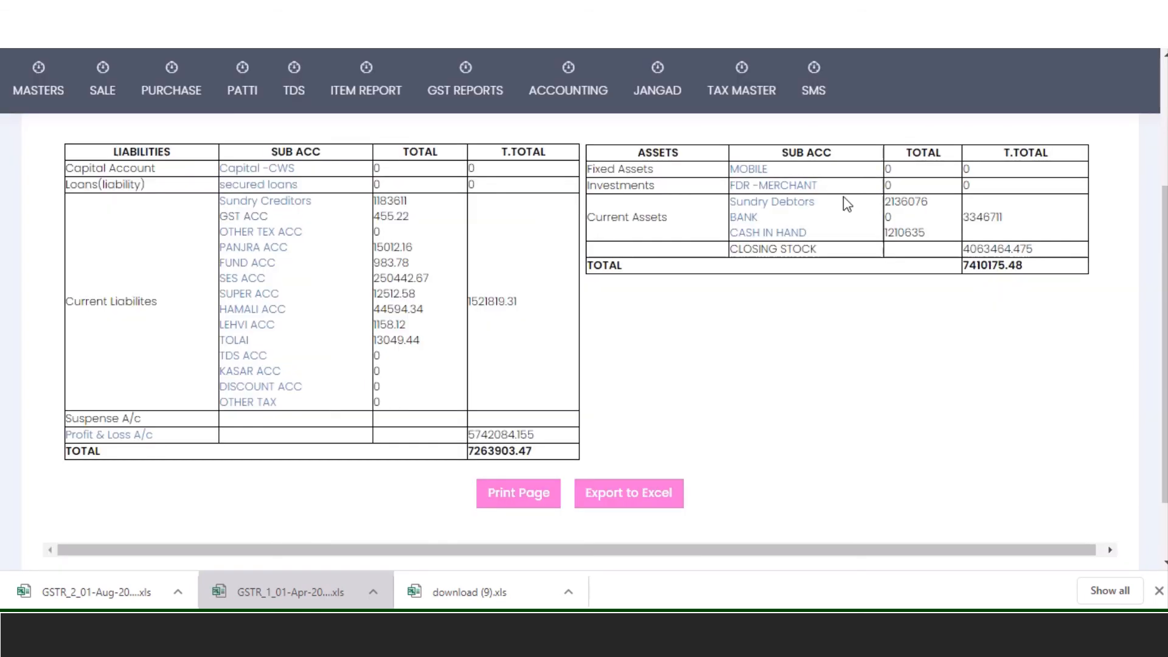
{"action": "scroll", "coordinate": [529, 380], "scroll_direction": "up", "scroll_amount": 5}
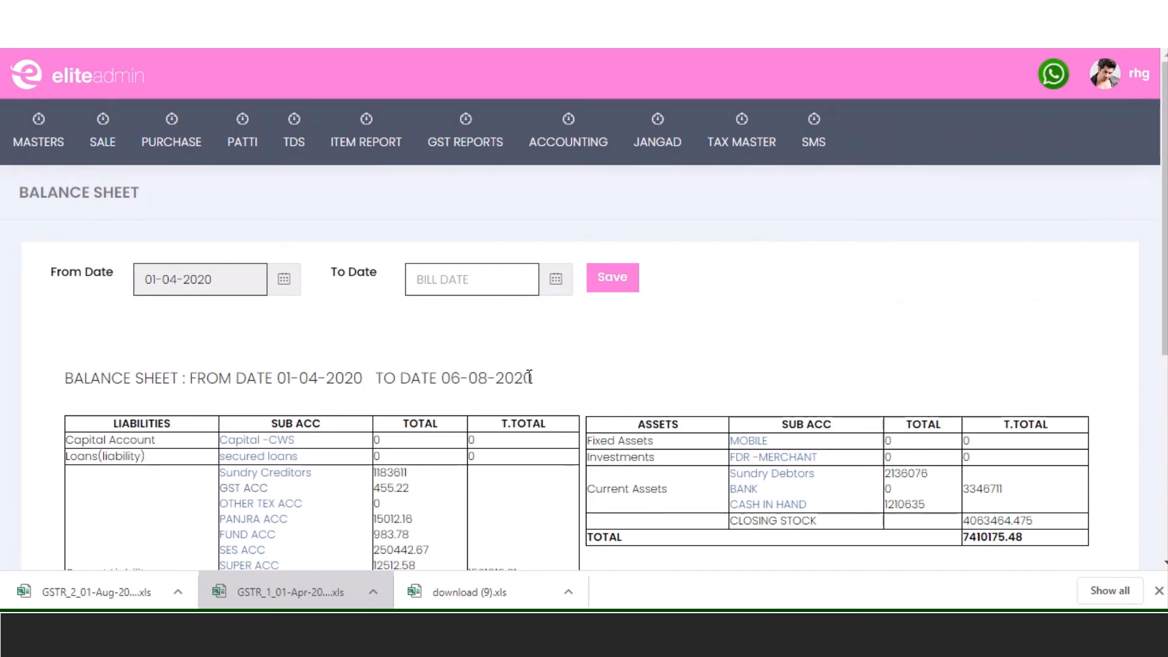
{"action": "left_click", "coordinate": [565, 146]}
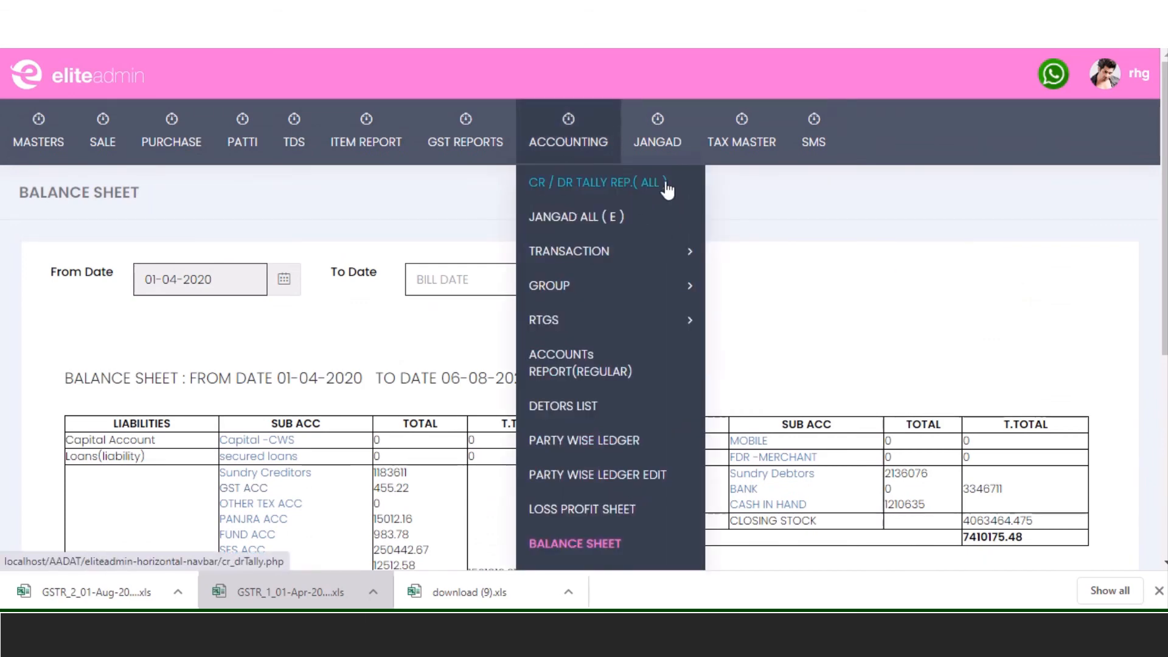
{"action": "mouse_move", "coordinate": [729, 153]}
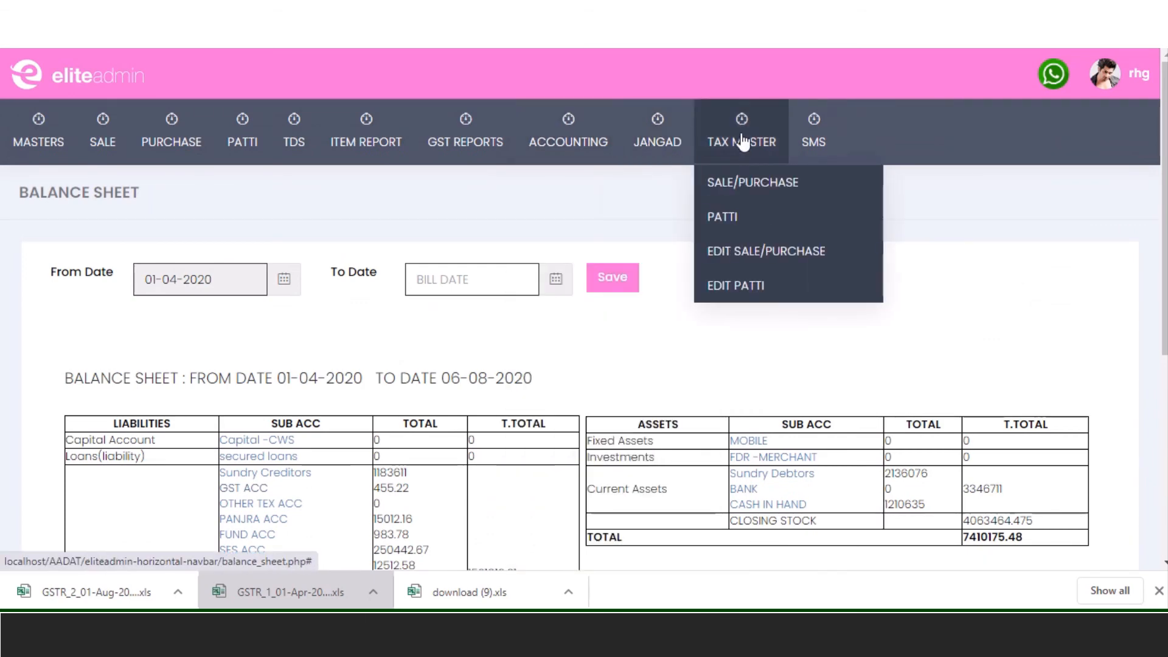
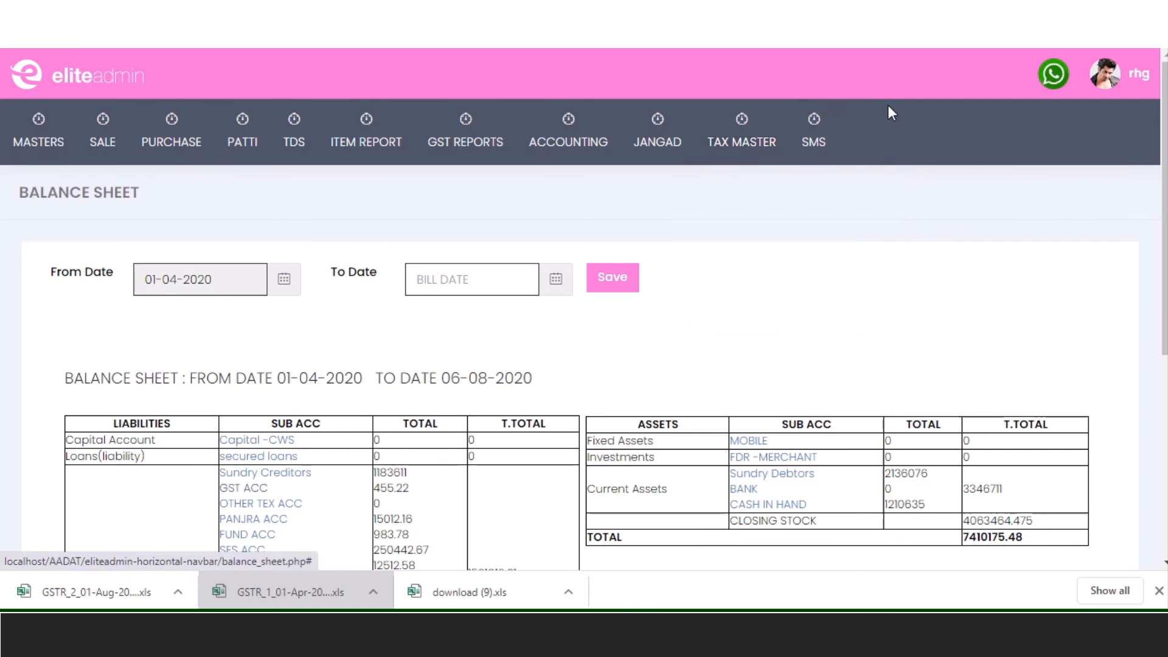
- Leave the balance sheet for the Sale/Purchase tax master form
{"action": "left_click", "coordinate": [746, 190]}
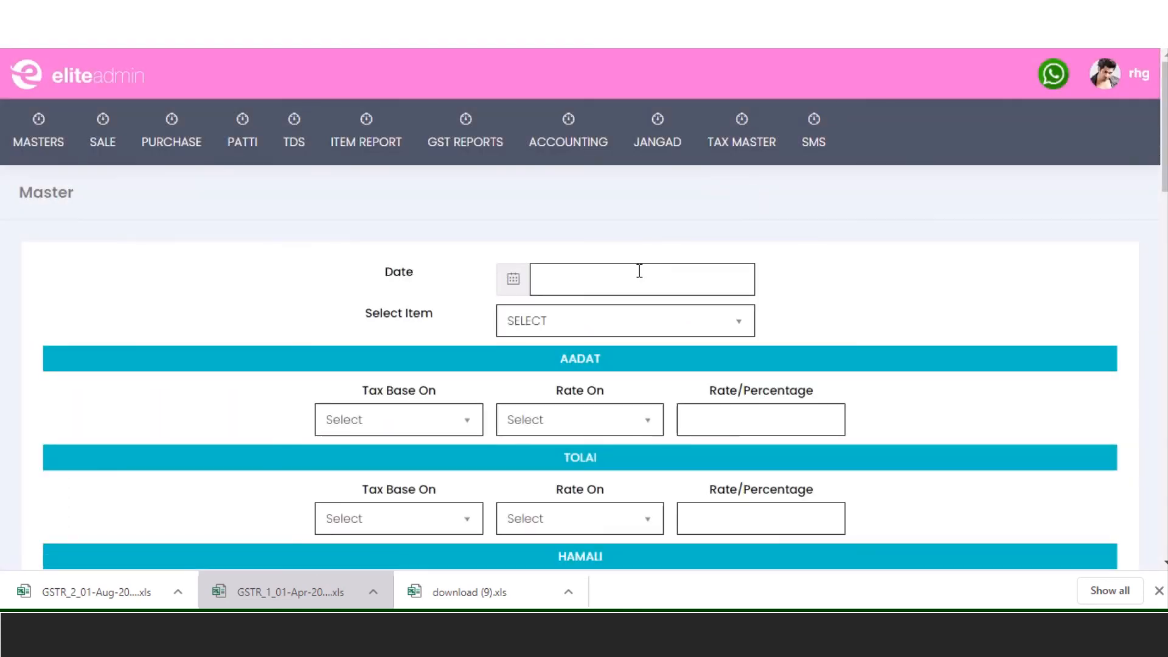
- Set the tax master date to 6 August 2020
{"action": "left_click", "coordinate": [637, 271]}
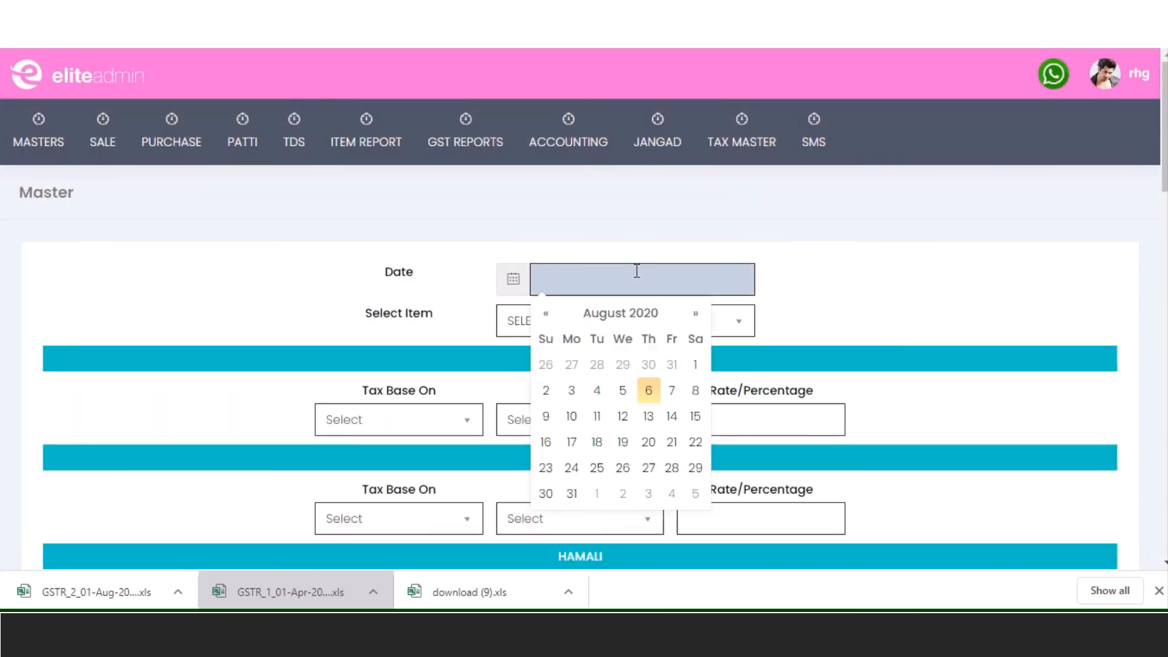
{"action": "left_click", "coordinate": [648, 391]}
{"action": "left_click", "coordinate": [692, 326]}
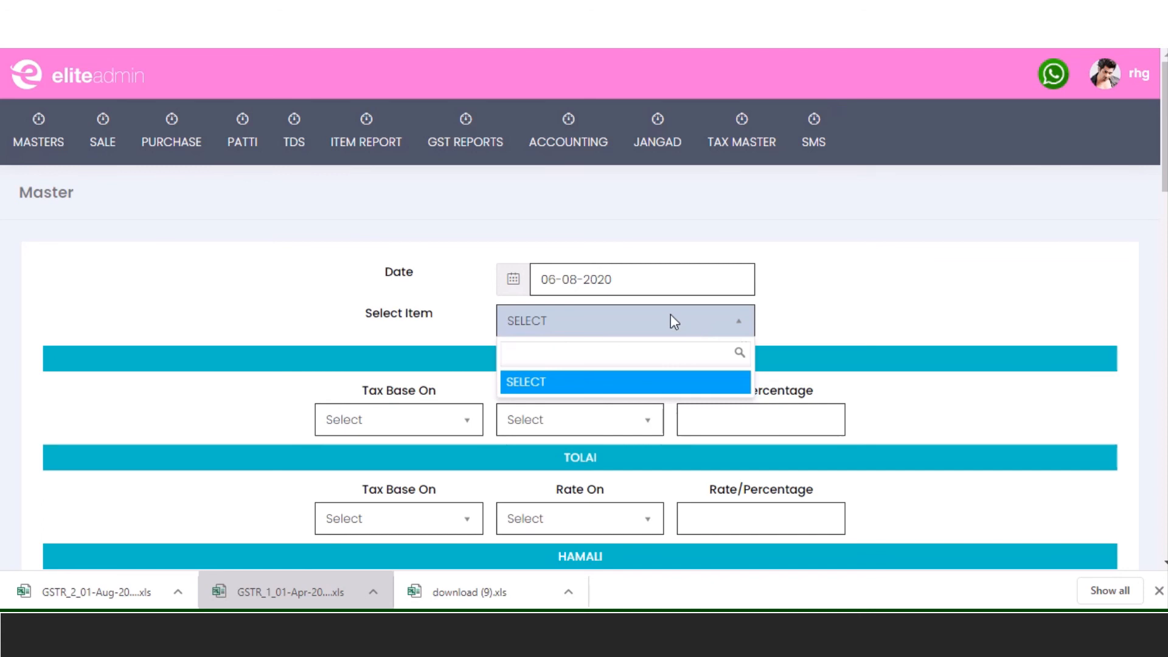
{"action": "left_click", "coordinate": [672, 321]}
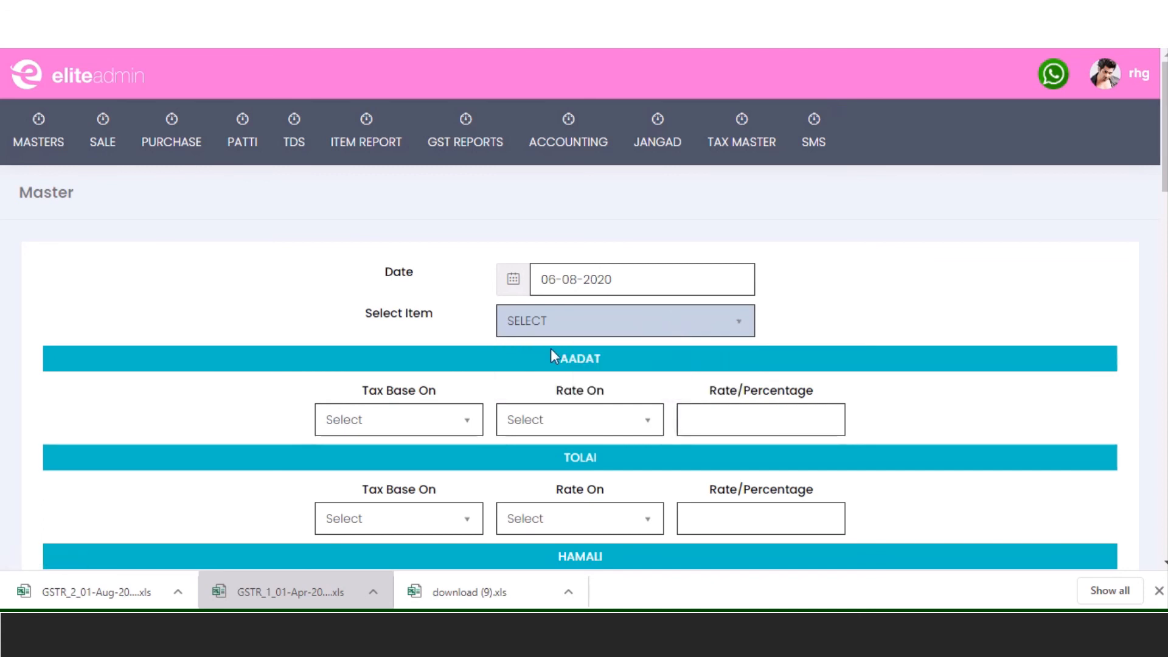
{"action": "scroll", "coordinate": [552, 356], "scroll_direction": "down", "scroll_amount": 3}
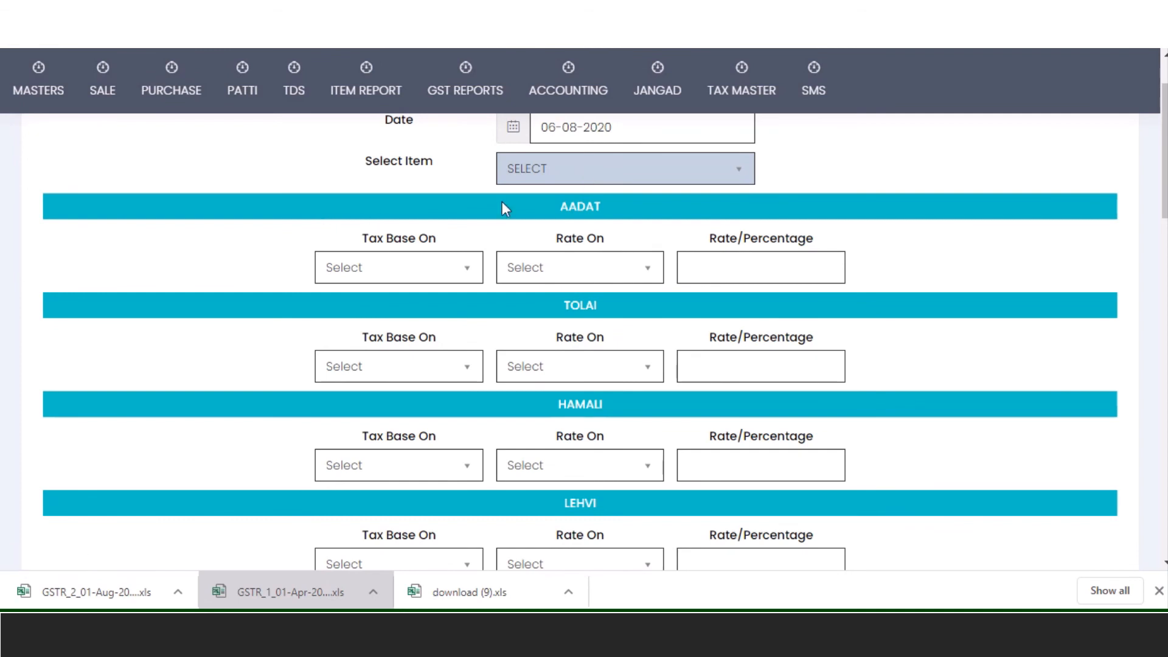
- Make AADAT a 3 percent charge based on the total
{"action": "left_click", "coordinate": [401, 267]}
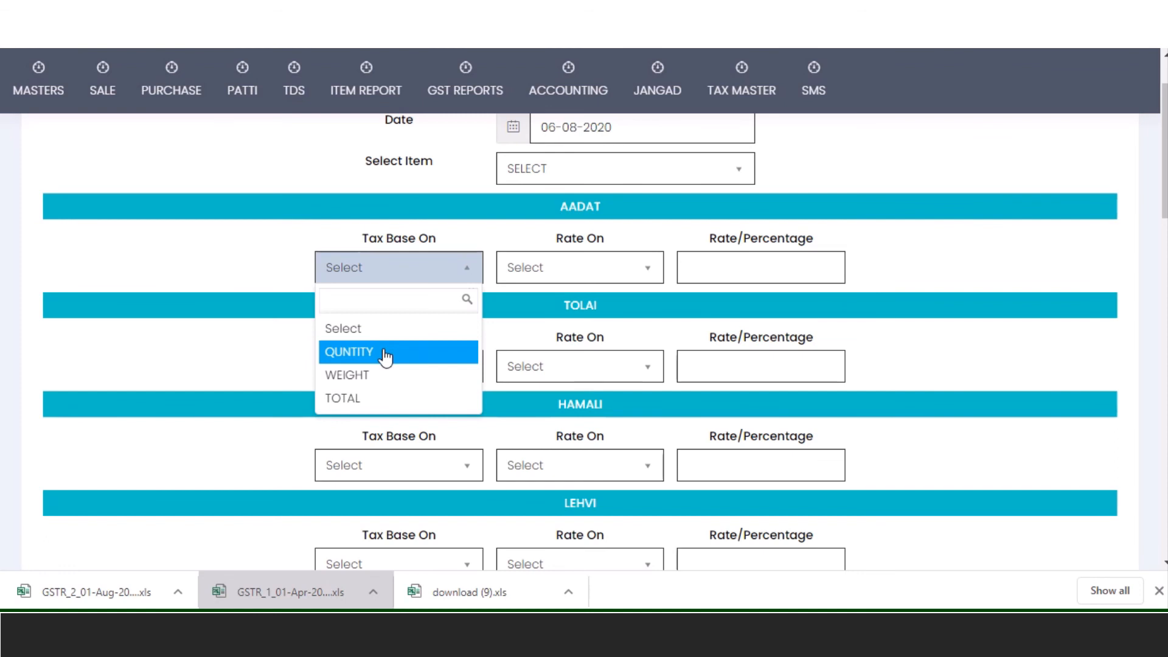
{"action": "left_click", "coordinate": [404, 398]}
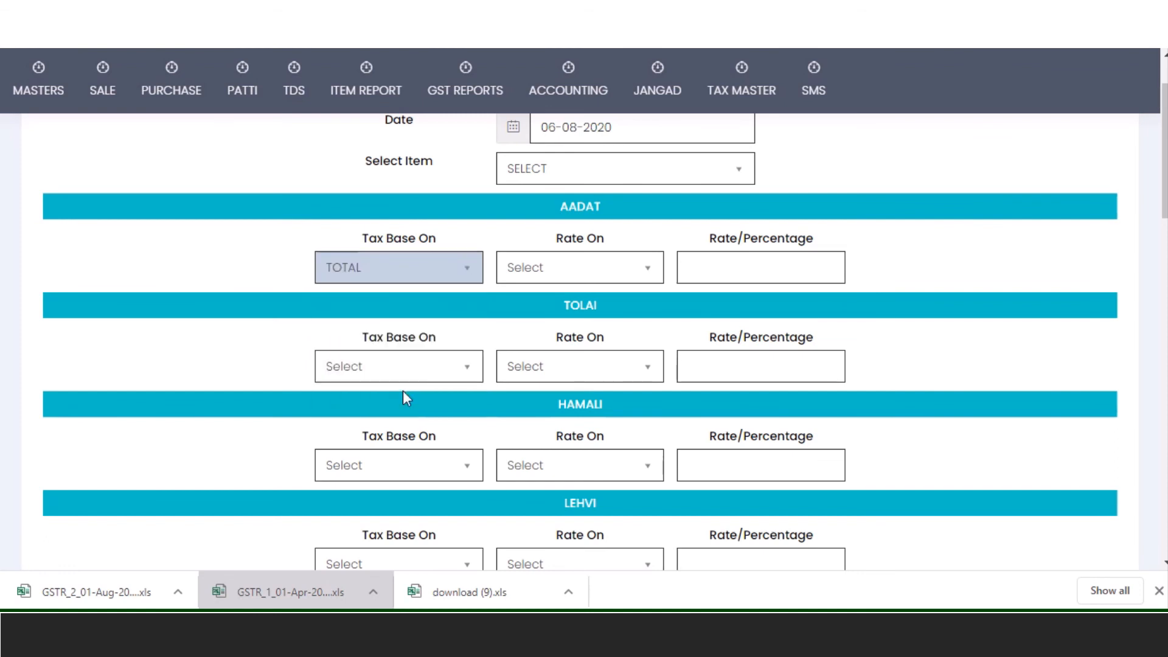
{"action": "left_click", "coordinate": [571, 265]}
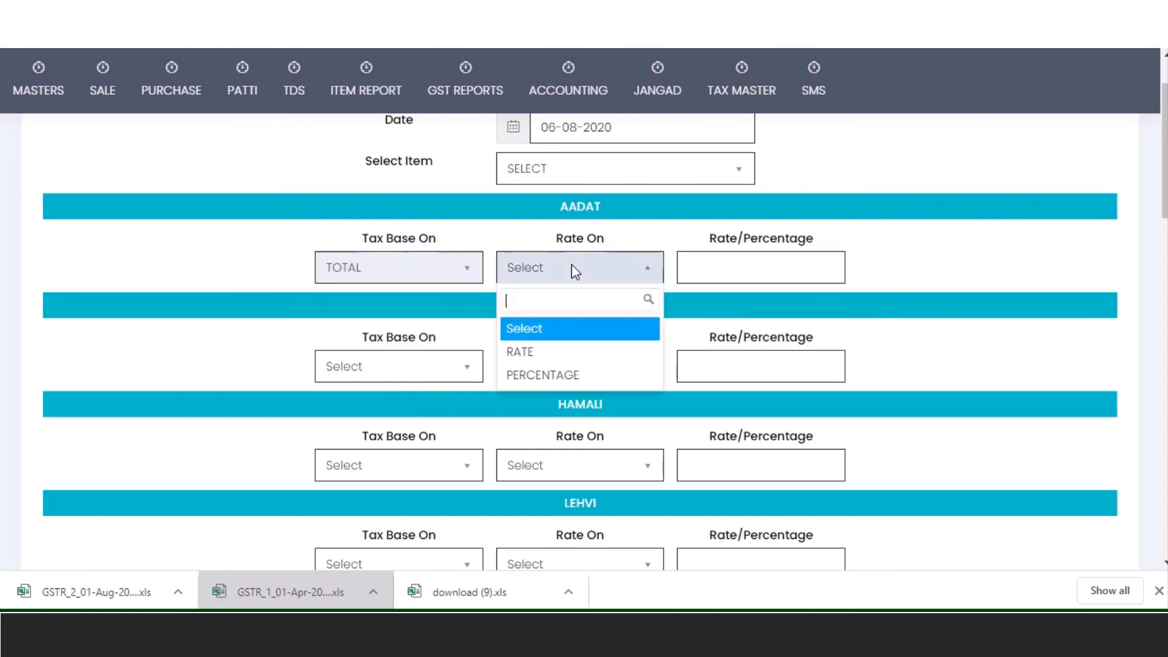
{"action": "left_click", "coordinate": [577, 378]}
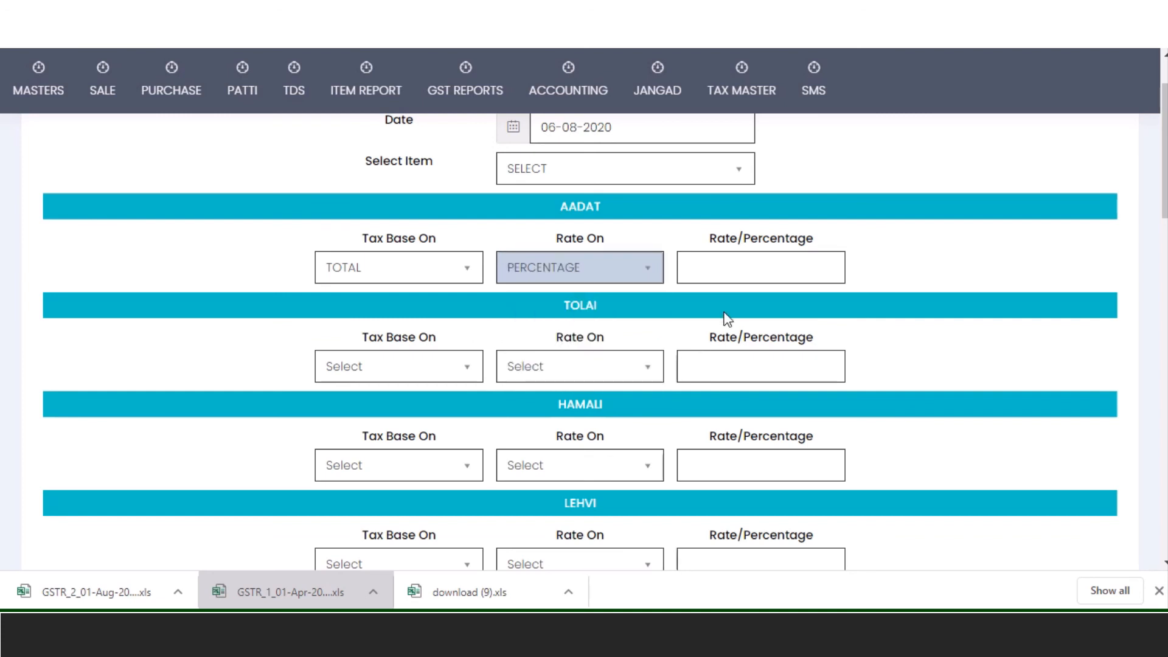
{"action": "left_click", "coordinate": [758, 274]}
{"action": "type", "text": "3"}
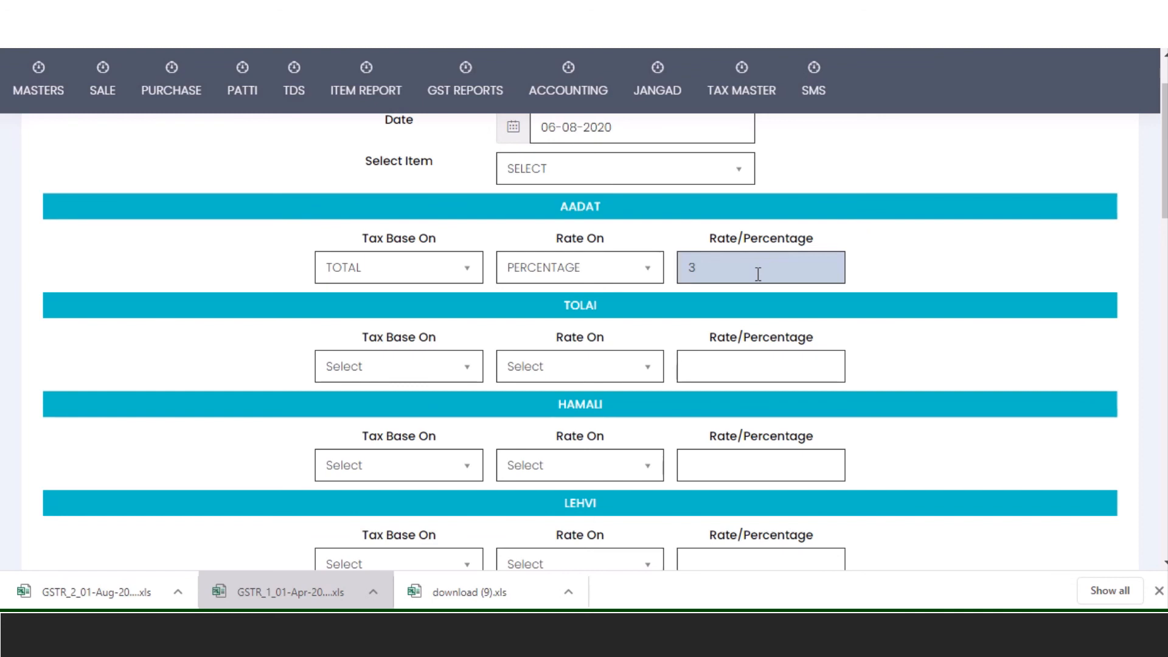
- Make TOLAI a fixed rate of 7.2 based on weight
{"action": "left_click", "coordinate": [440, 370]}
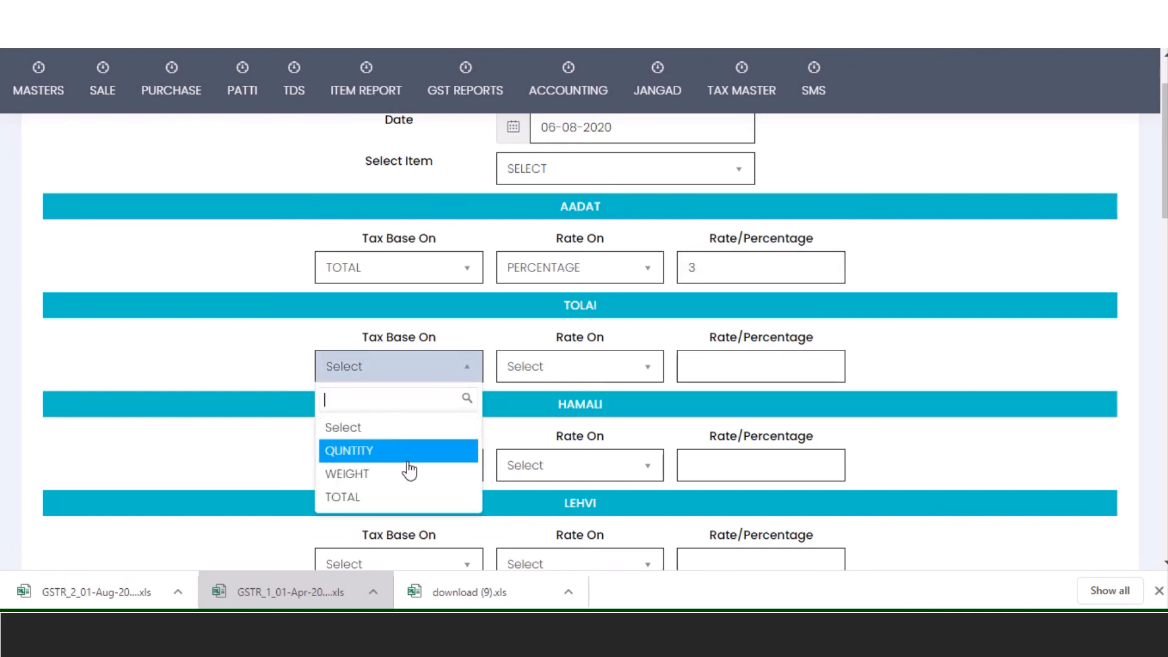
{"action": "left_click", "coordinate": [430, 476]}
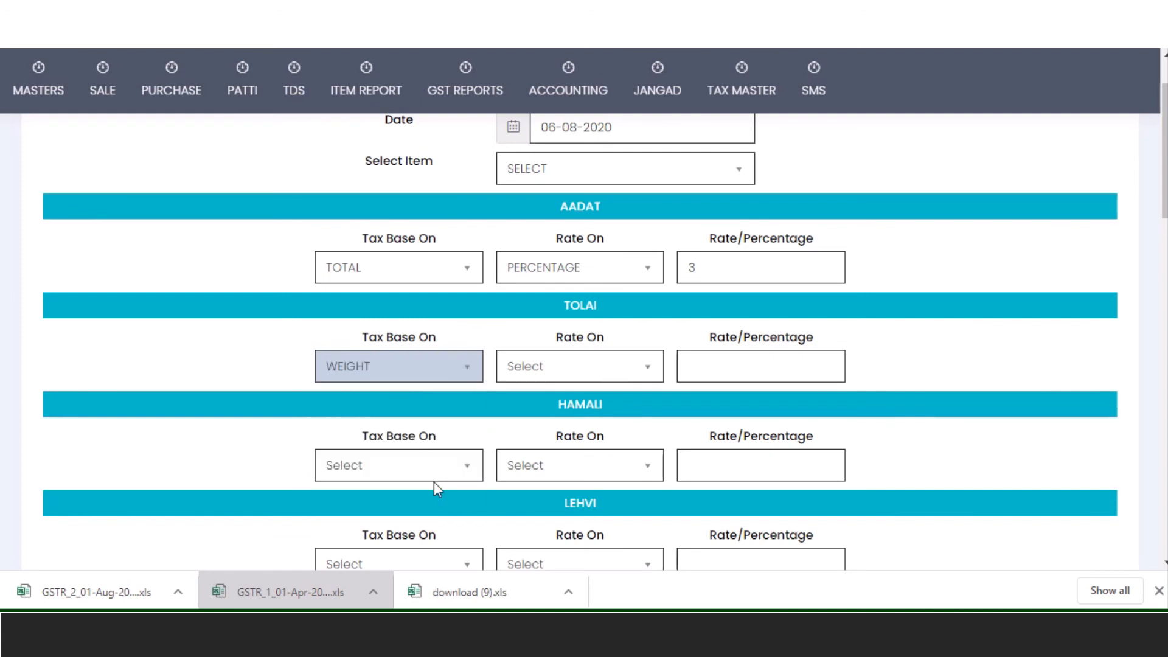
{"action": "left_click", "coordinate": [614, 367]}
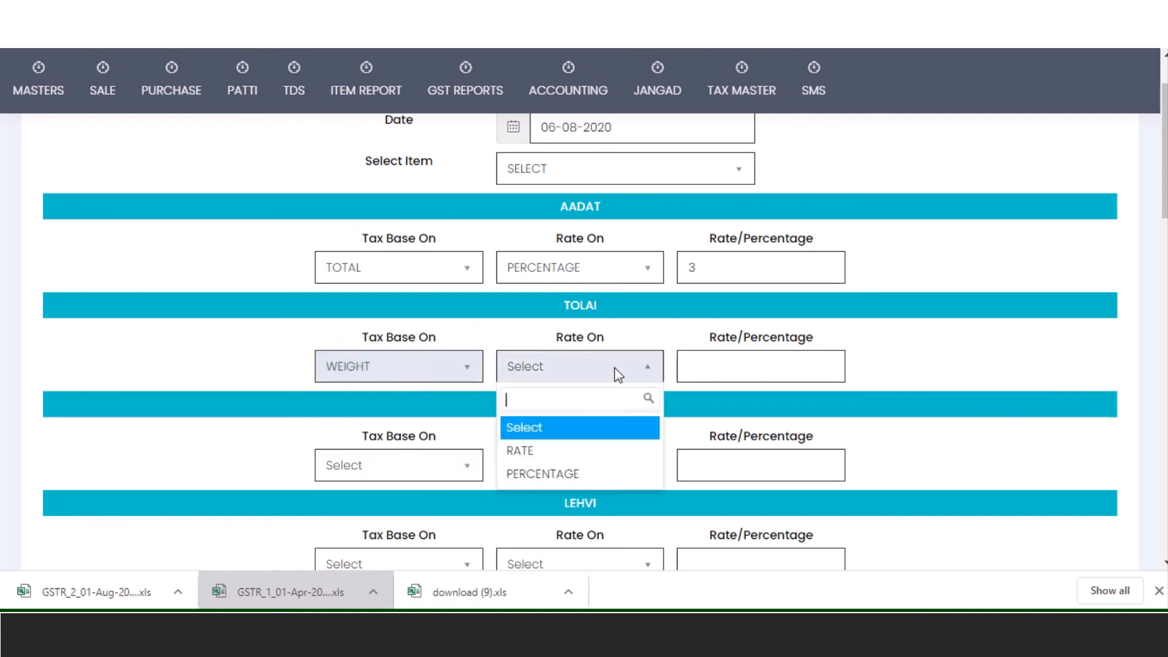
{"action": "left_click", "coordinate": [569, 461]}
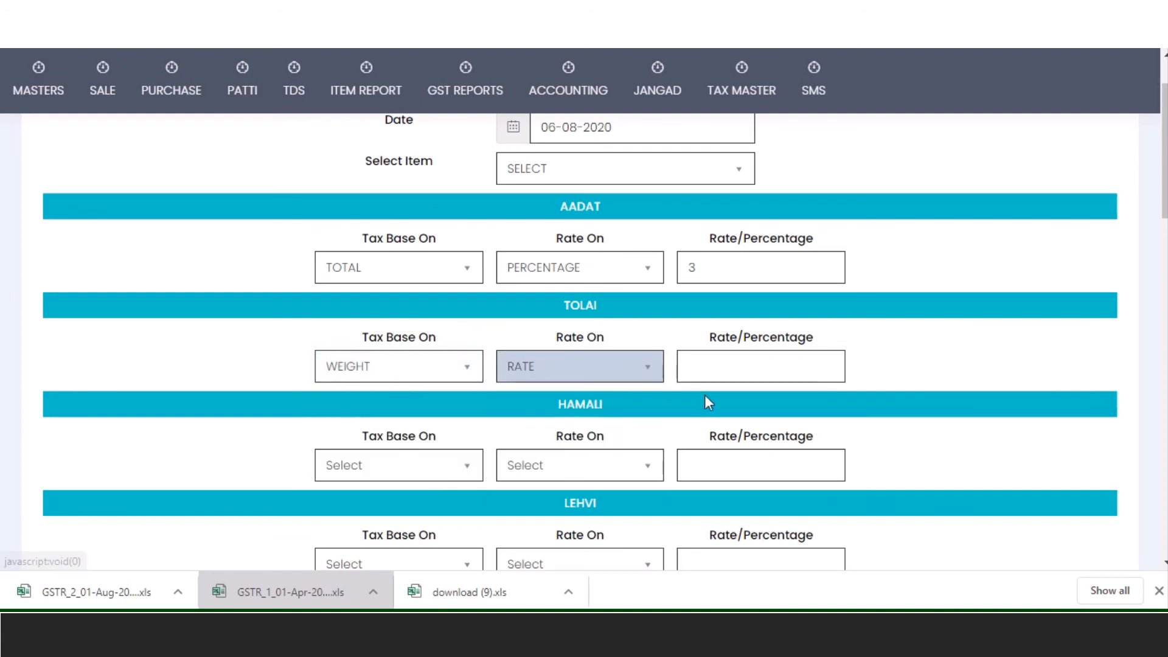
{"action": "left_click", "coordinate": [742, 355]}
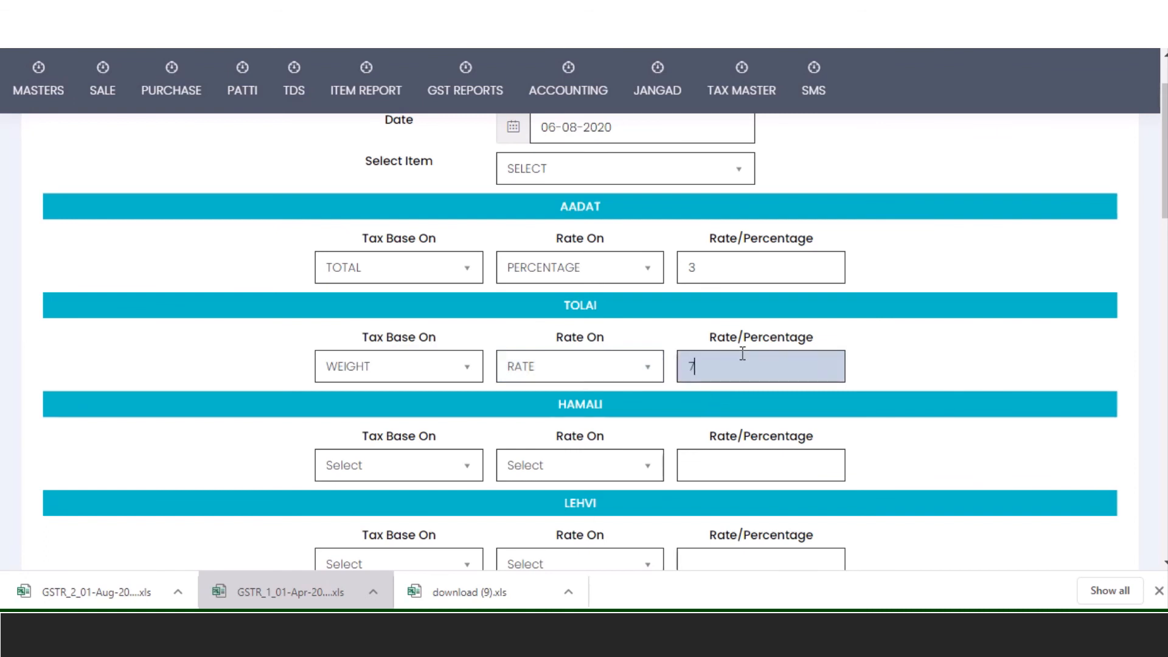
{"action": "type", "text": "7.2"}
{"action": "scroll", "coordinate": [596, 456], "scroll_direction": "down", "scroll_amount": 4}
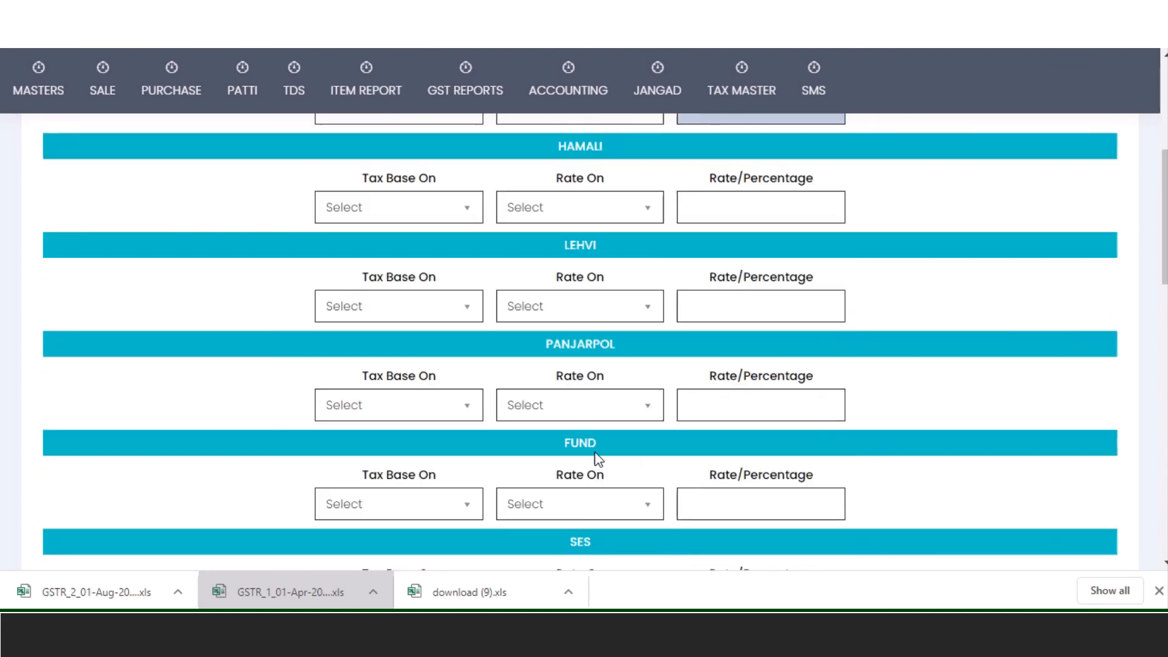
{"action": "scroll", "coordinate": [598, 457], "scroll_direction": "down", "scroll_amount": 3}
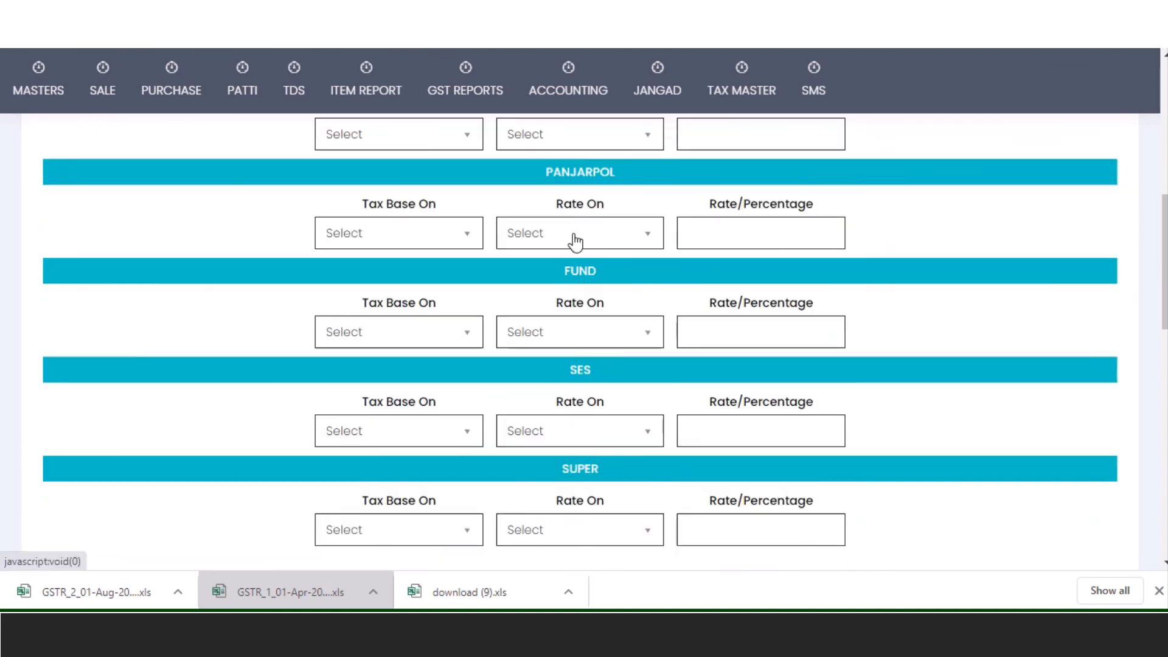
{"action": "scroll", "coordinate": [660, 407], "scroll_direction": "down", "scroll_amount": 10}
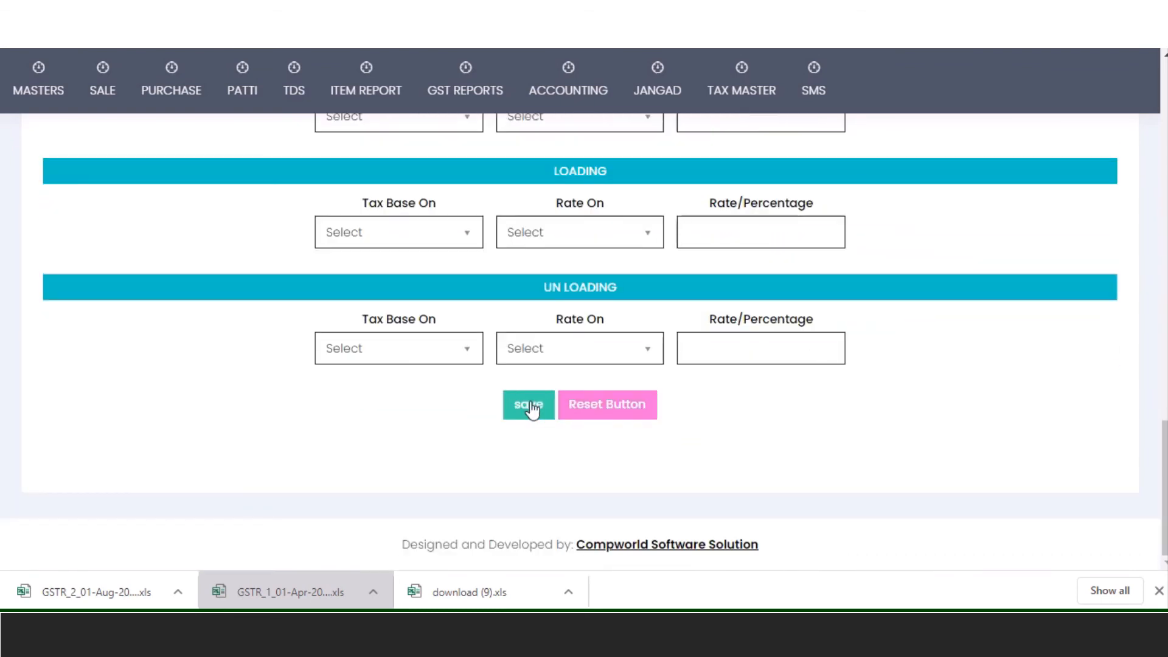
{"action": "mouse_move", "coordinate": [659, 97]}
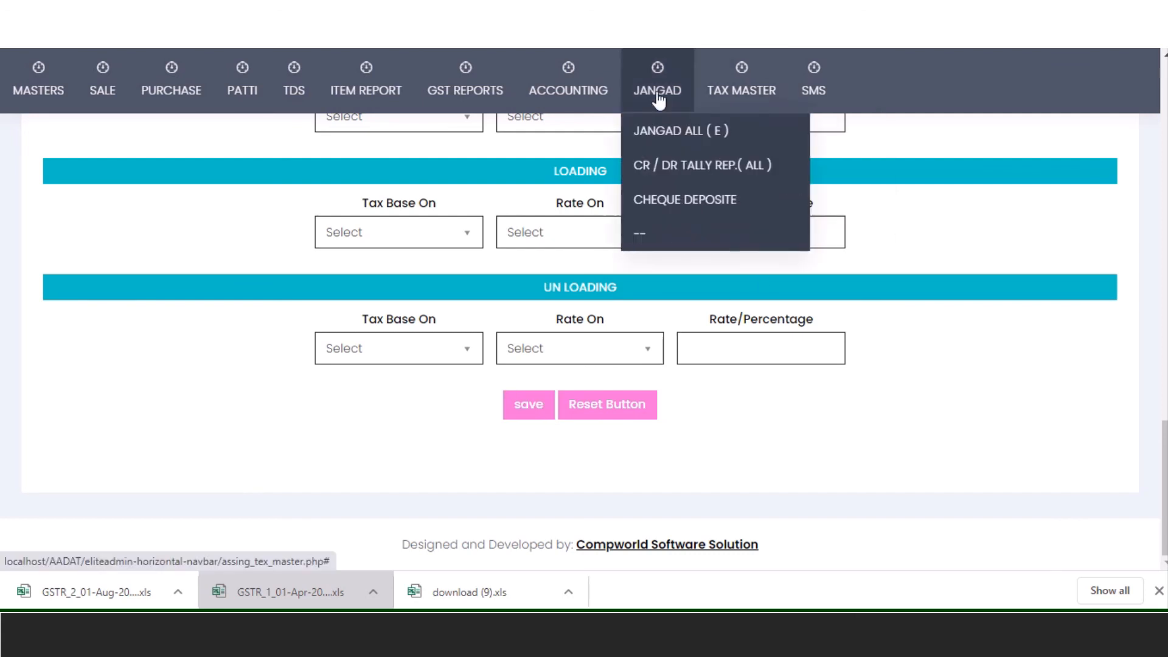
{"action": "mouse_move", "coordinate": [707, 94]}
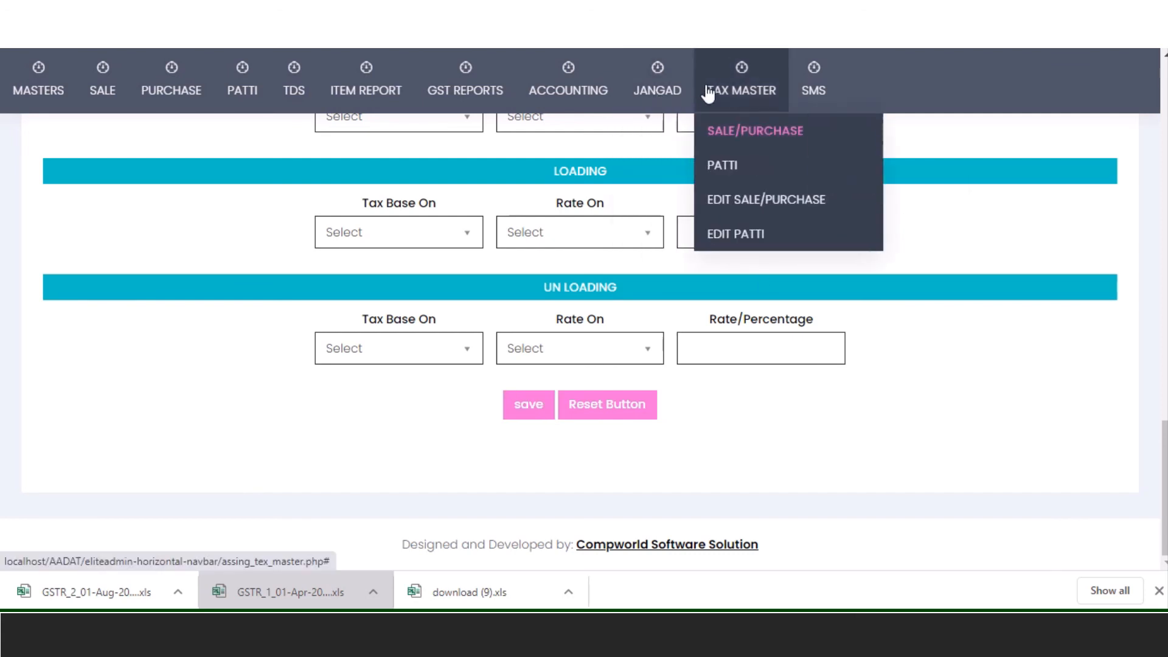
- Open the Patti tax master form and review its item, TOLAI base and rate-type options
{"action": "left_click", "coordinate": [723, 168]}
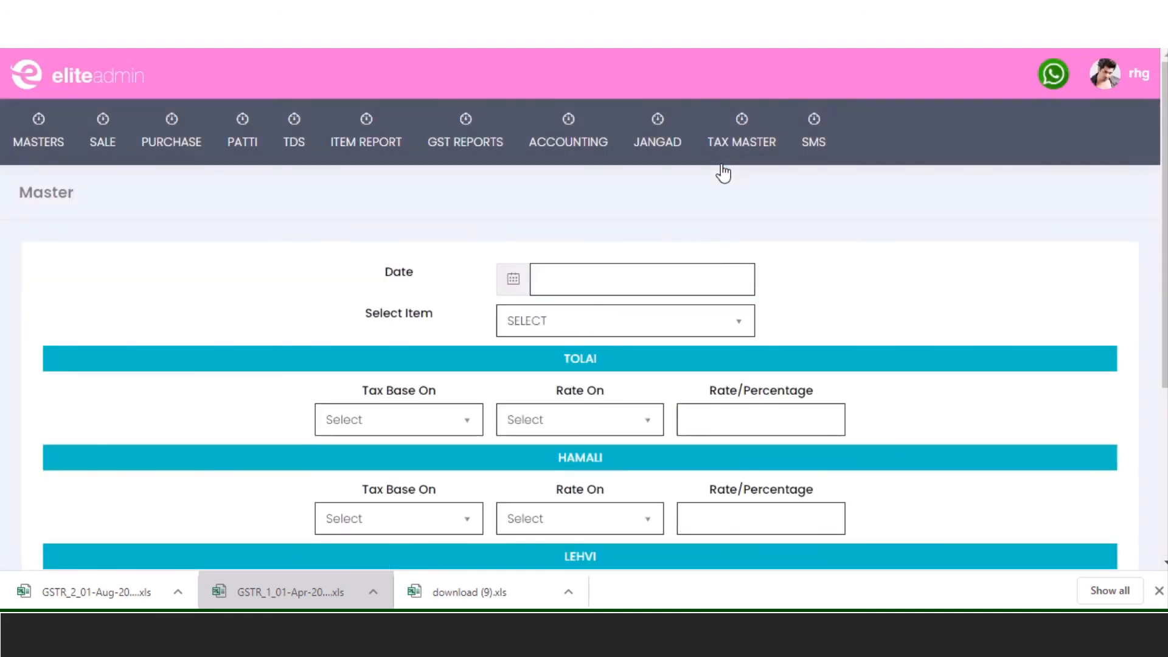
{"action": "left_click", "coordinate": [571, 322]}
{"action": "left_click", "coordinate": [571, 322]}
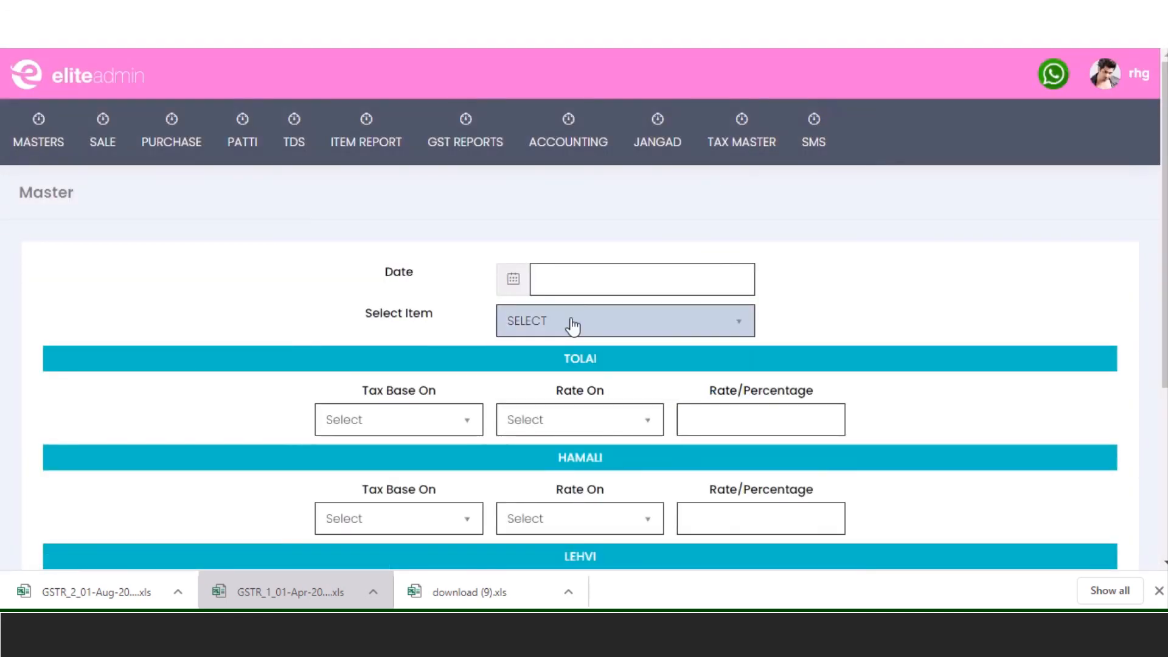
{"action": "scroll", "coordinate": [441, 433], "scroll_direction": "down", "scroll_amount": 2}
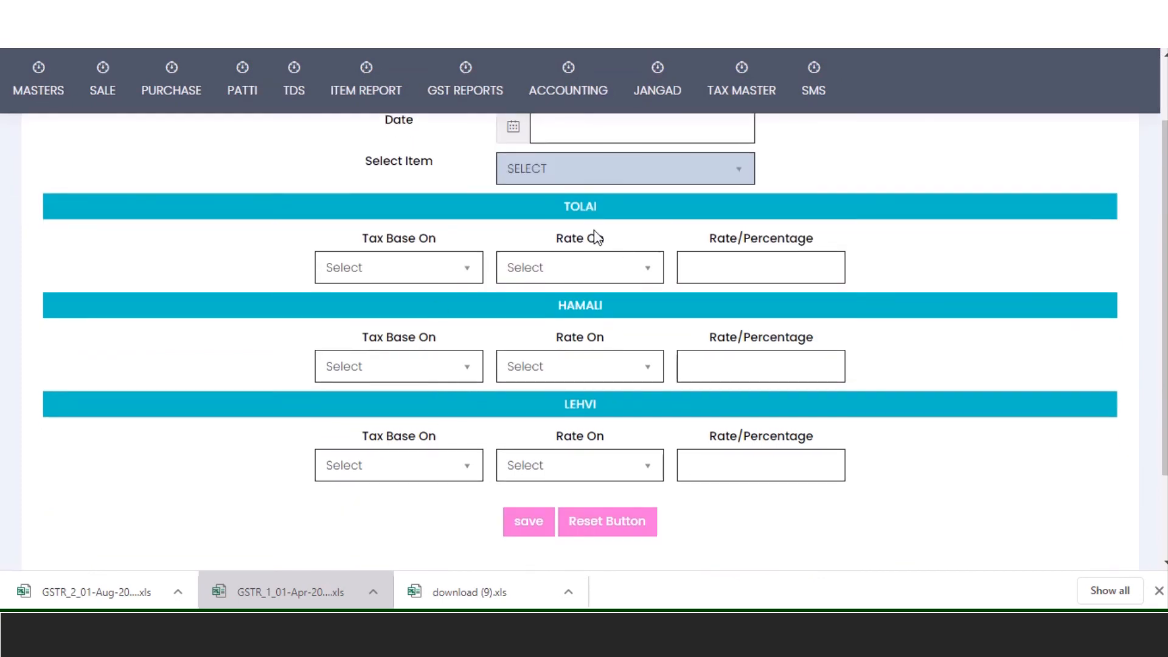
{"action": "left_click", "coordinate": [412, 279]}
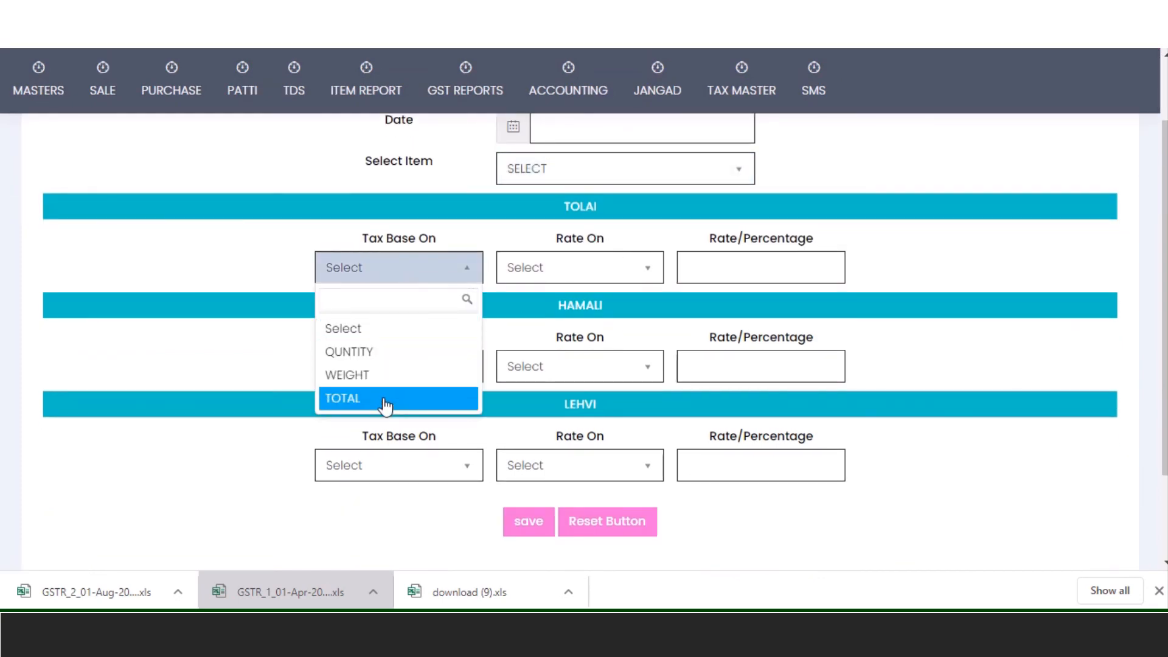
{"action": "left_click", "coordinate": [575, 265]}
{"action": "left_click", "coordinate": [573, 267]}
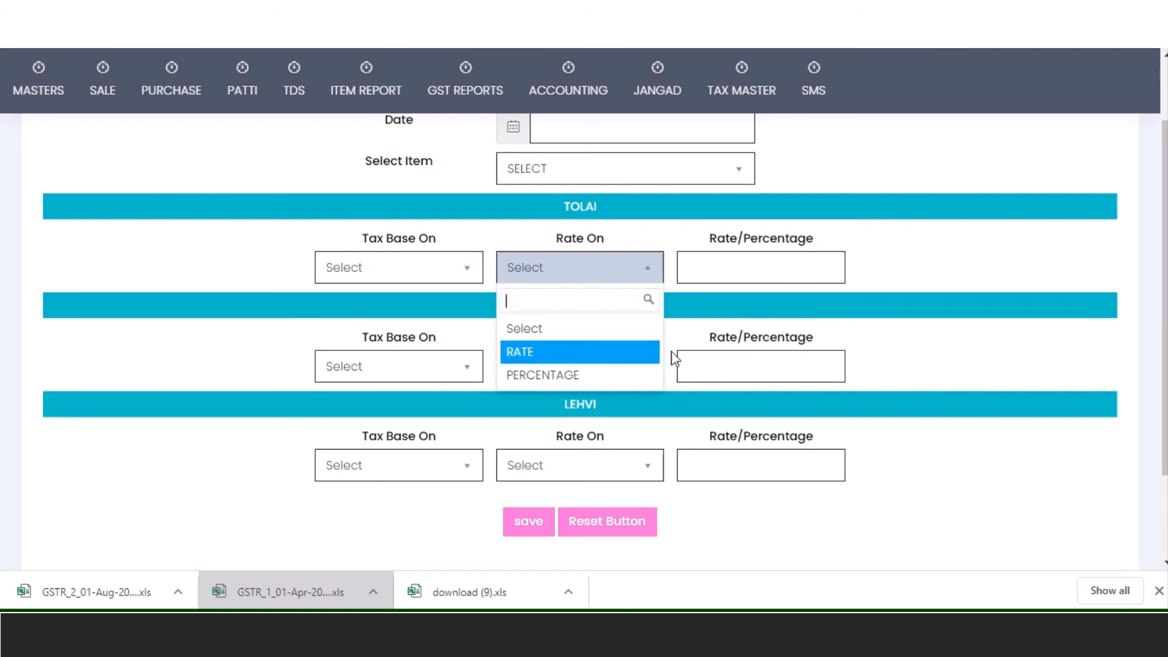
{"action": "left_click", "coordinate": [733, 280]}
{"action": "left_click", "coordinate": [758, 260]}
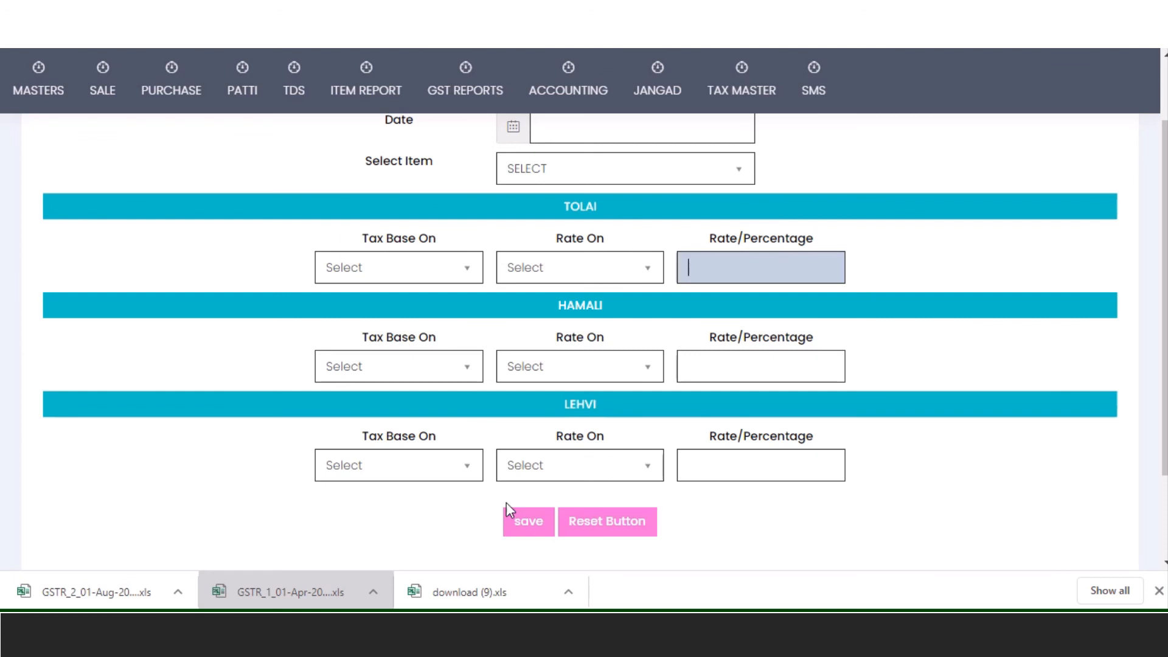
- Open Edit Sale/Purchase and scroll the item tax table for Gahu, Chinch/Tamarind and Jwari
{"action": "mouse_move", "coordinate": [743, 103]}
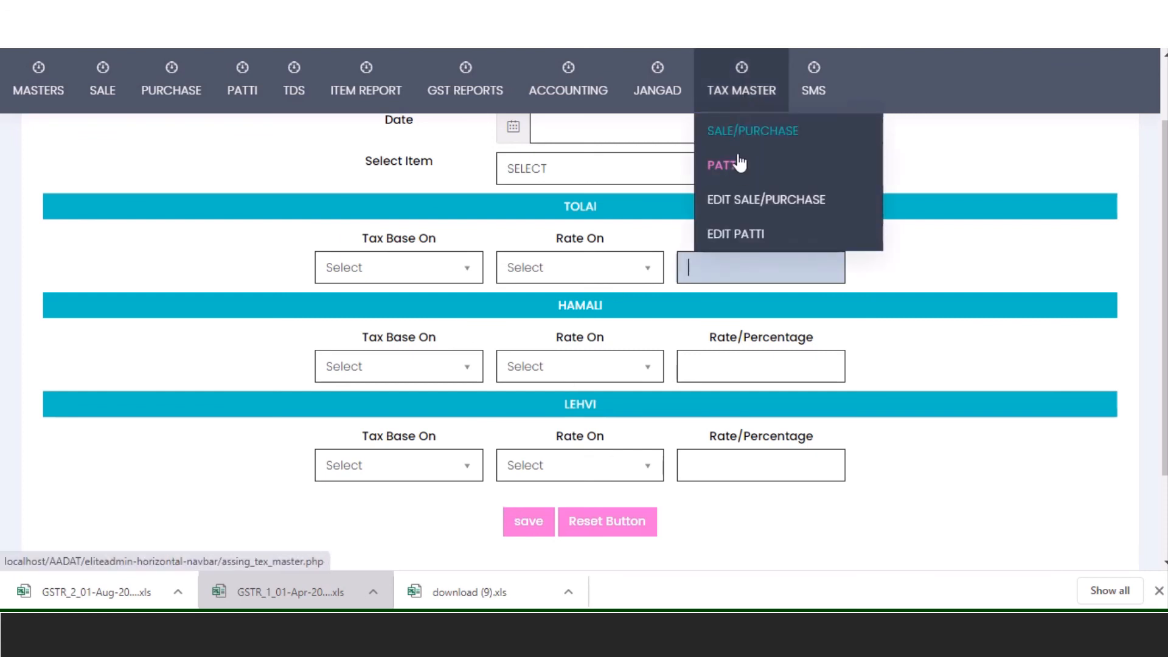
{"action": "left_click", "coordinate": [740, 200]}
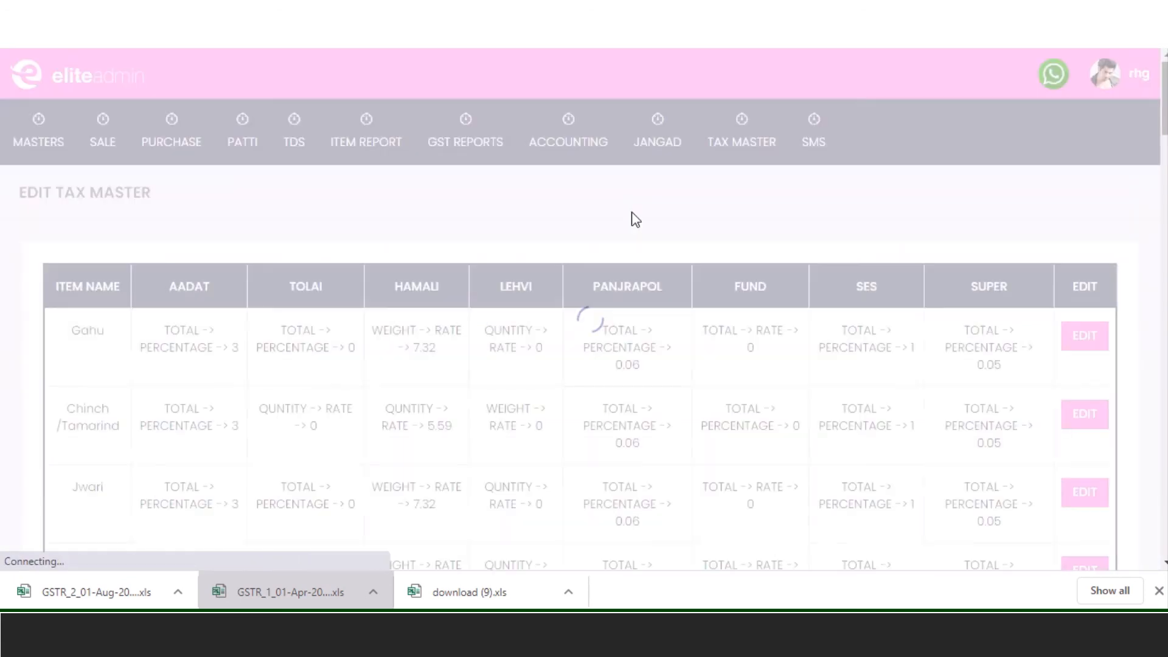
{"action": "scroll", "coordinate": [237, 358], "scroll_direction": "down", "scroll_amount": 2}
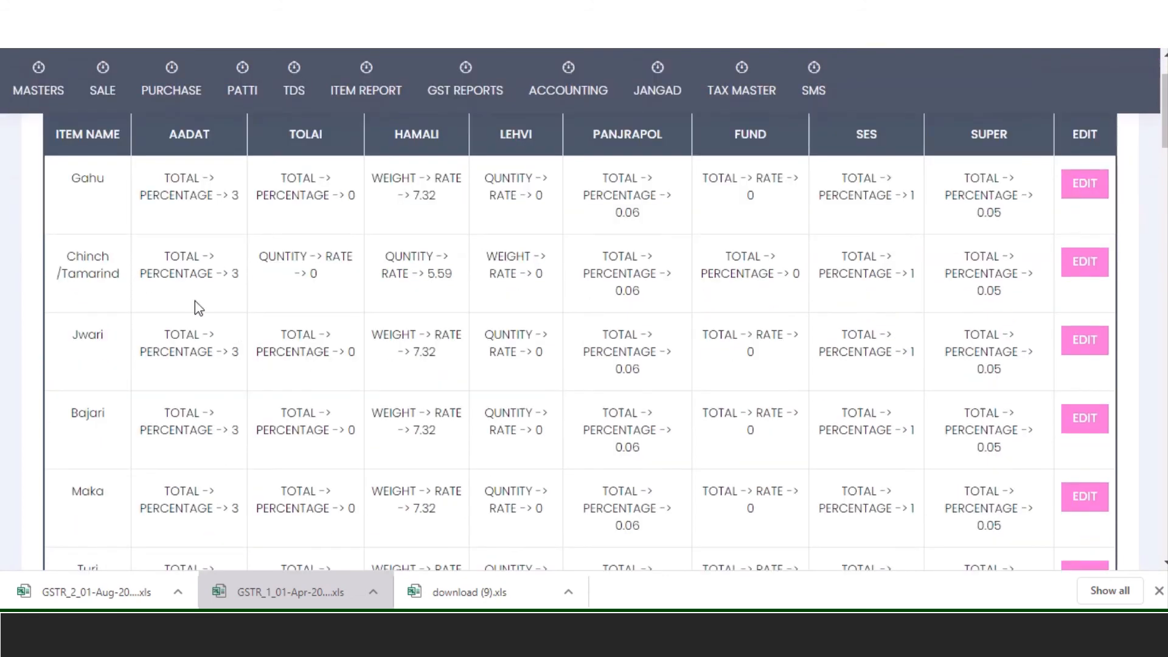
{"action": "scroll", "coordinate": [115, 298], "scroll_direction": "down", "scroll_amount": 15}
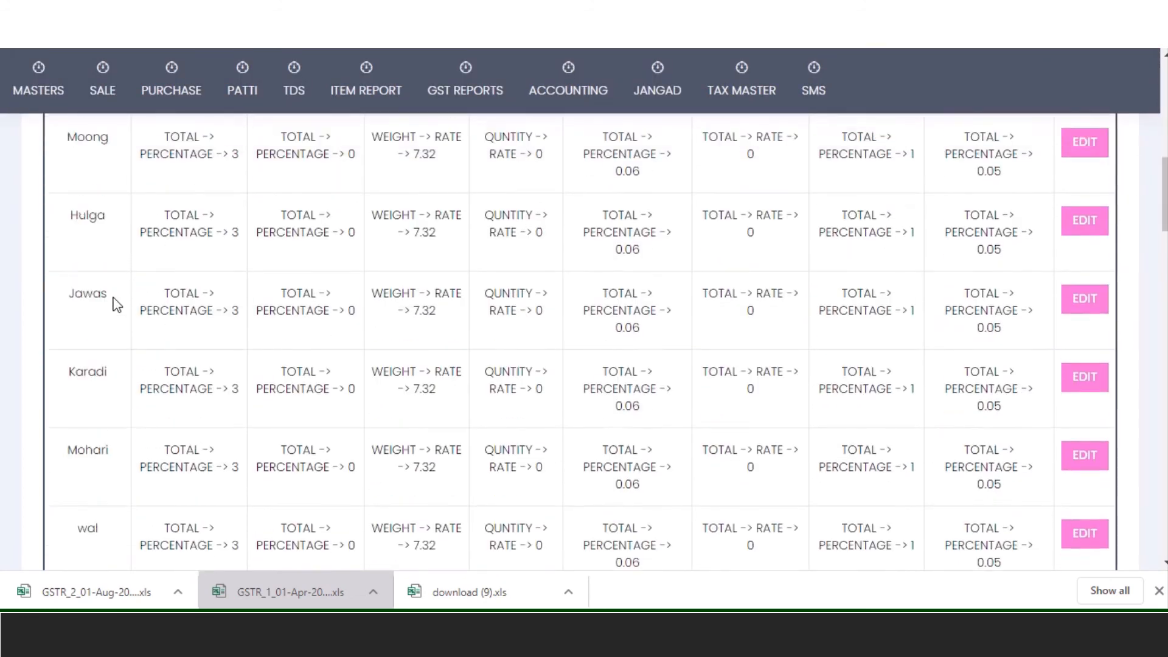
{"action": "scroll", "coordinate": [116, 304], "scroll_direction": "up", "scroll_amount": 17}
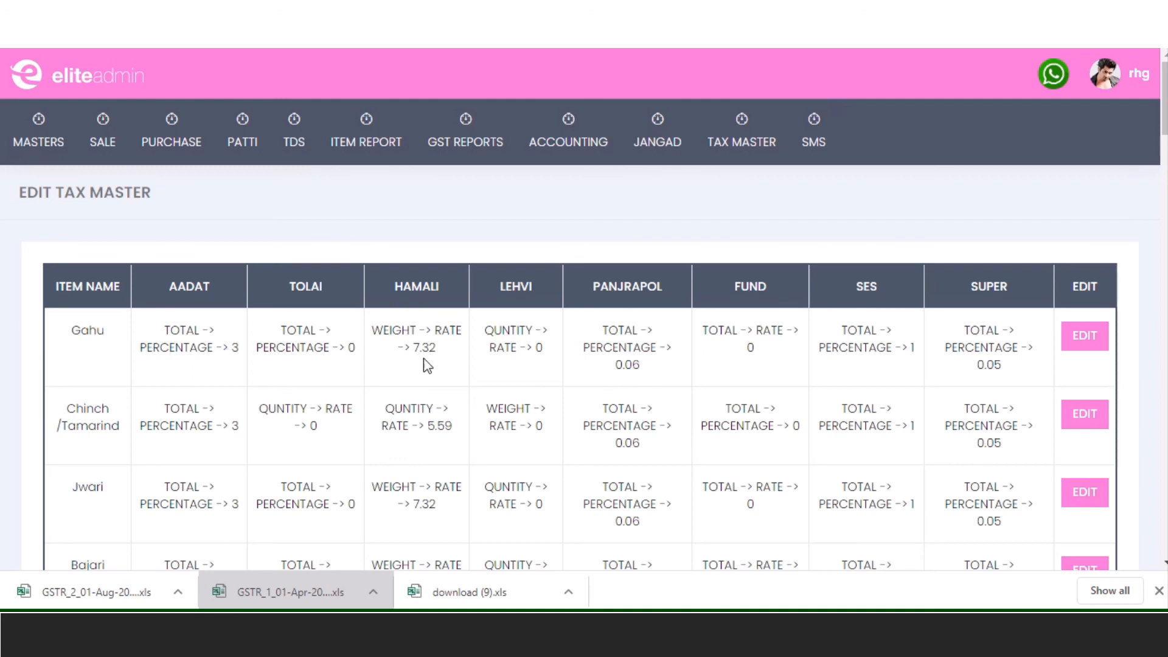
- Edit Gahu's tax entry and set its date to 6 August 2020
{"action": "left_click", "coordinate": [1102, 338]}
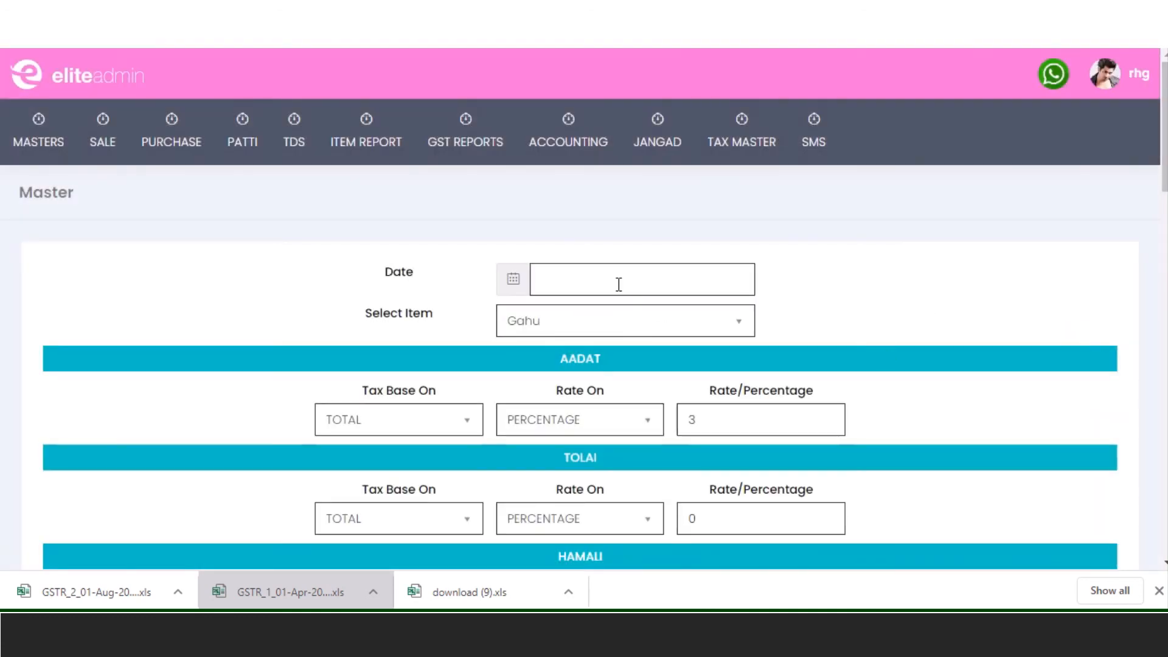
{"action": "left_click", "coordinate": [619, 284]}
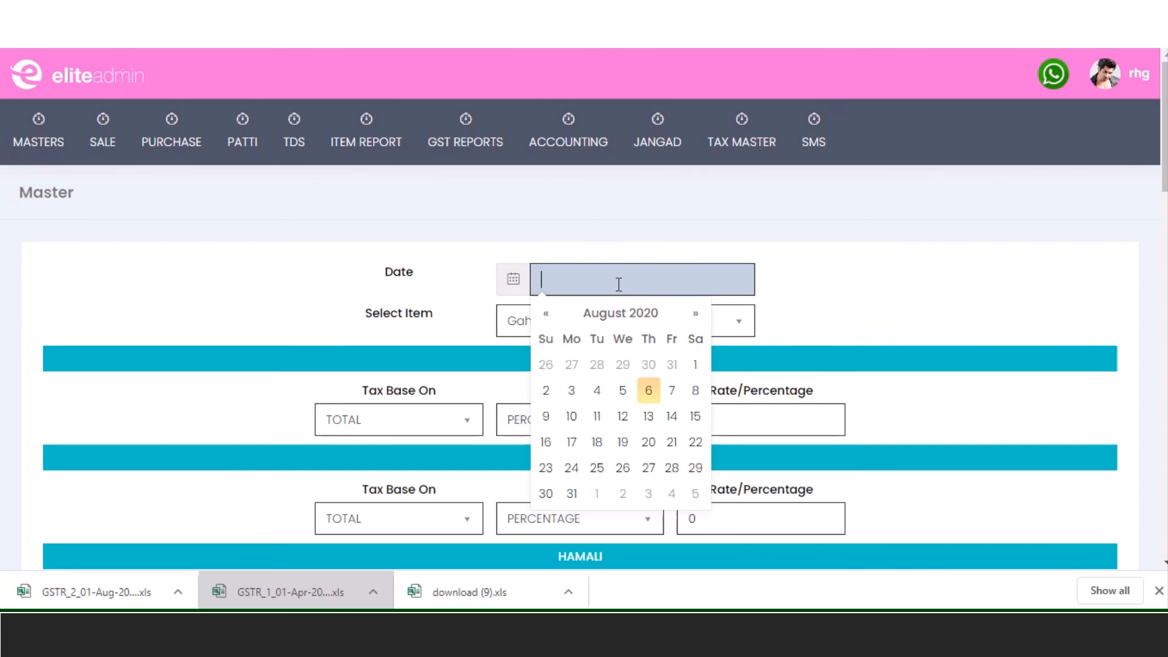
{"action": "left_click", "coordinate": [649, 390]}
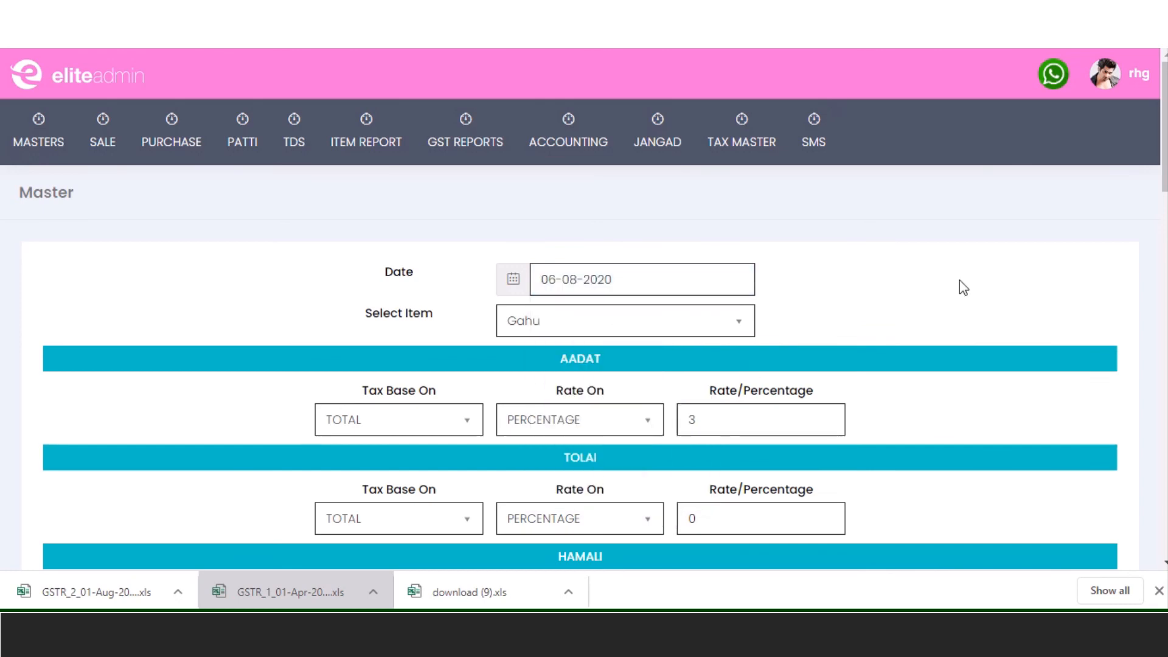
{"action": "scroll", "coordinate": [959, 279], "scroll_direction": "down", "scroll_amount": 4}
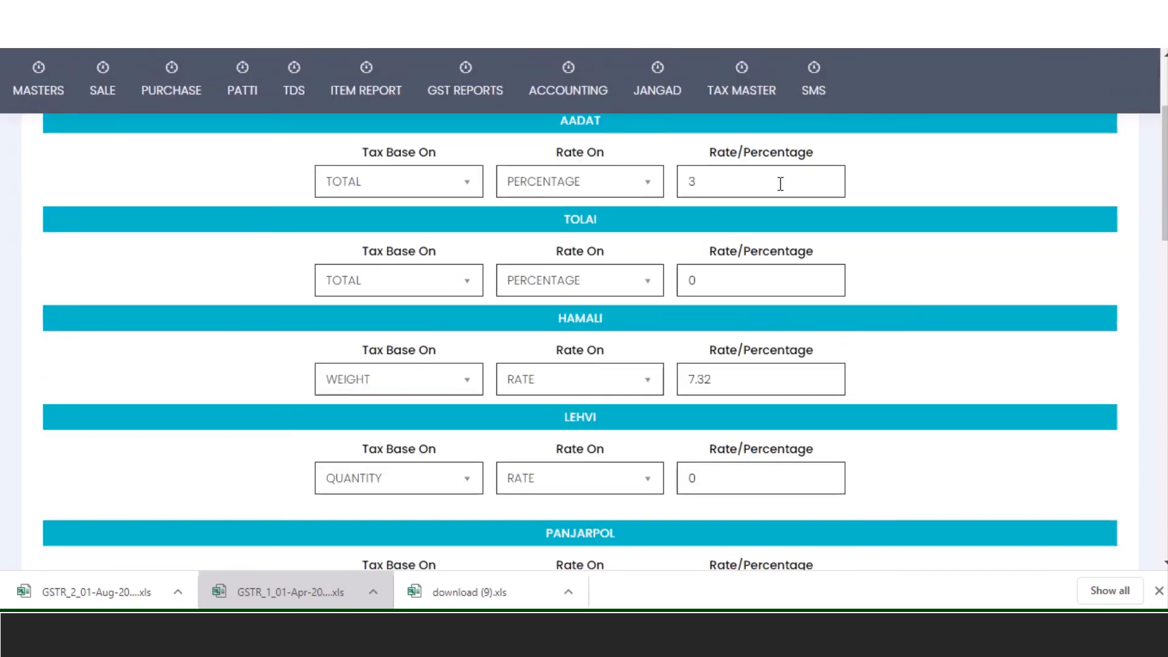
- Change AADAT to 2 percent based on weight
{"action": "left_click", "coordinate": [780, 183]}
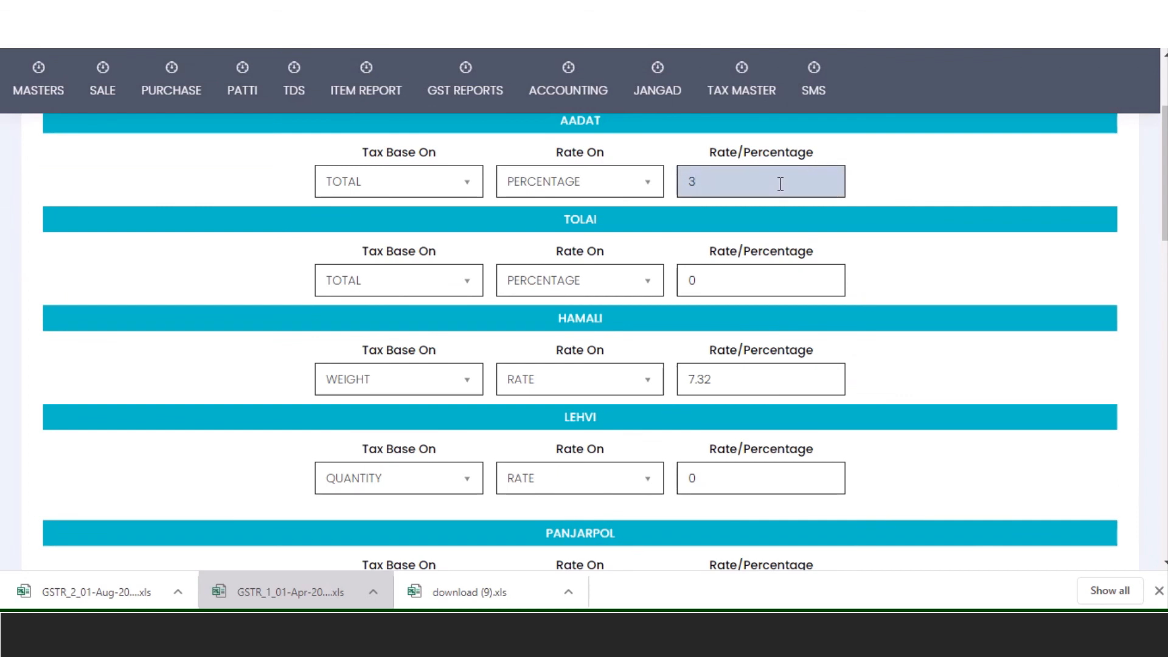
{"action": "key", "text": "BackSpace"}
{"action": "type", "text": "4"}
{"action": "type", "text": "2"}
{"action": "left_click", "coordinate": [482, 182]}
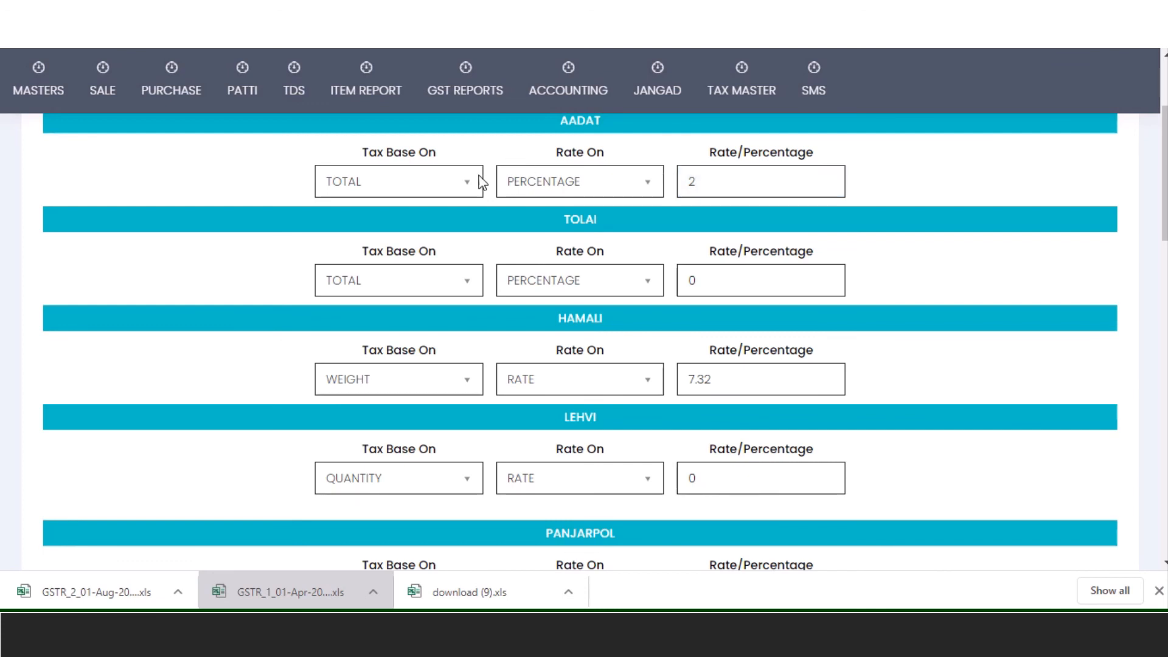
{"action": "left_click", "coordinate": [460, 182]}
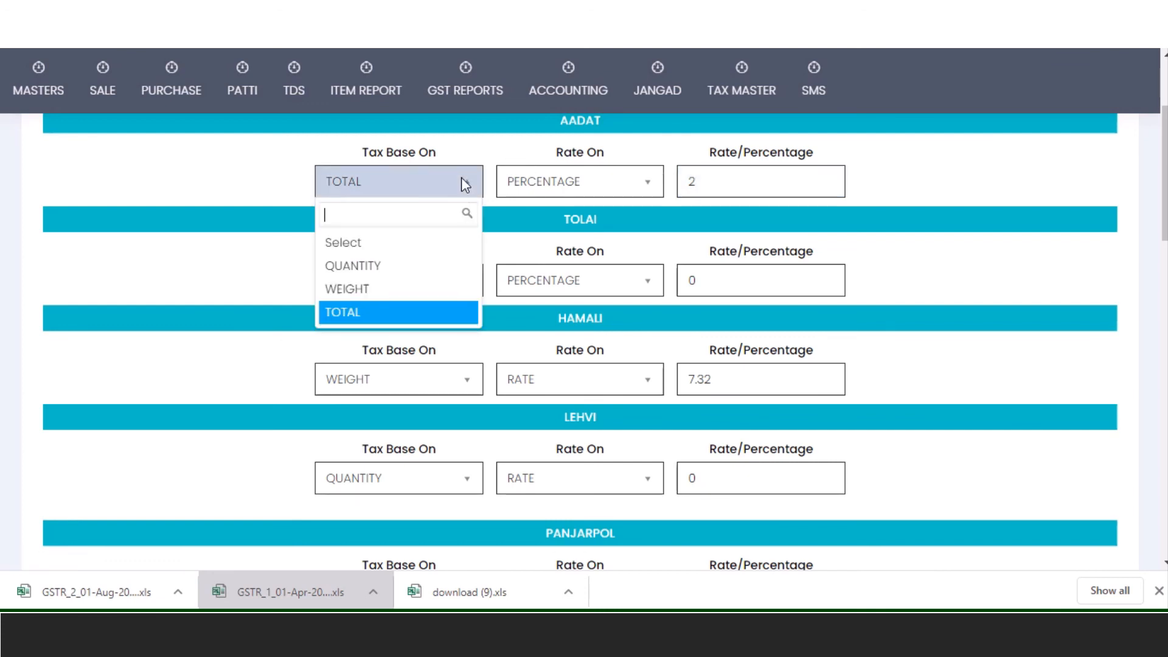
{"action": "left_click", "coordinate": [412, 293]}
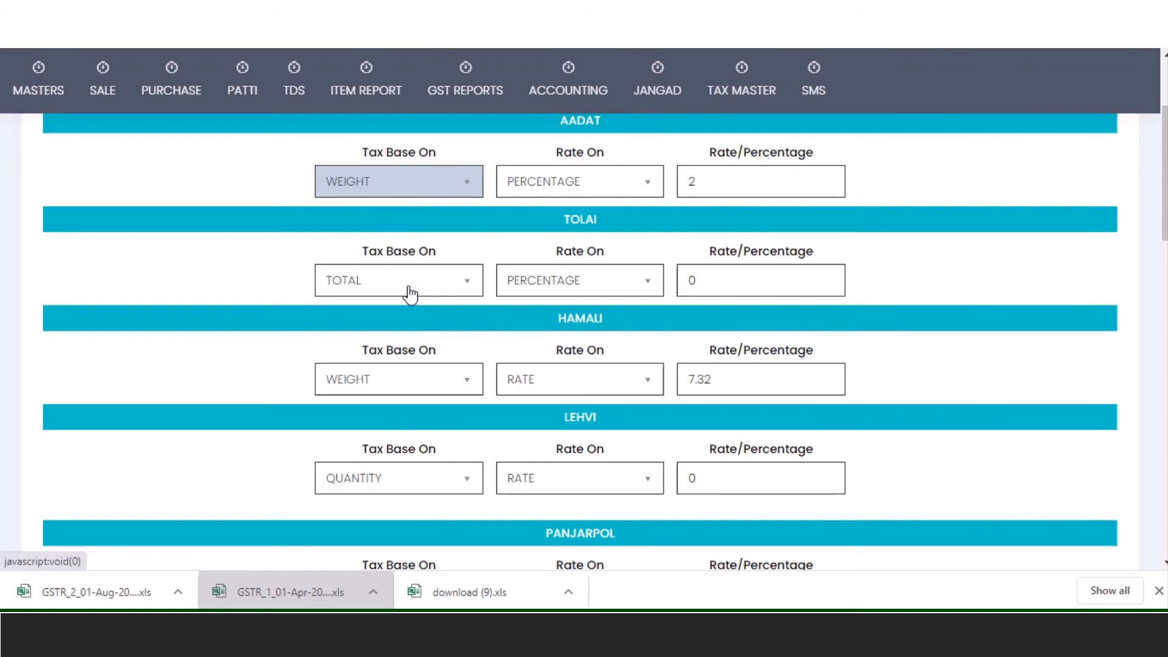
{"action": "left_click", "coordinate": [605, 182]}
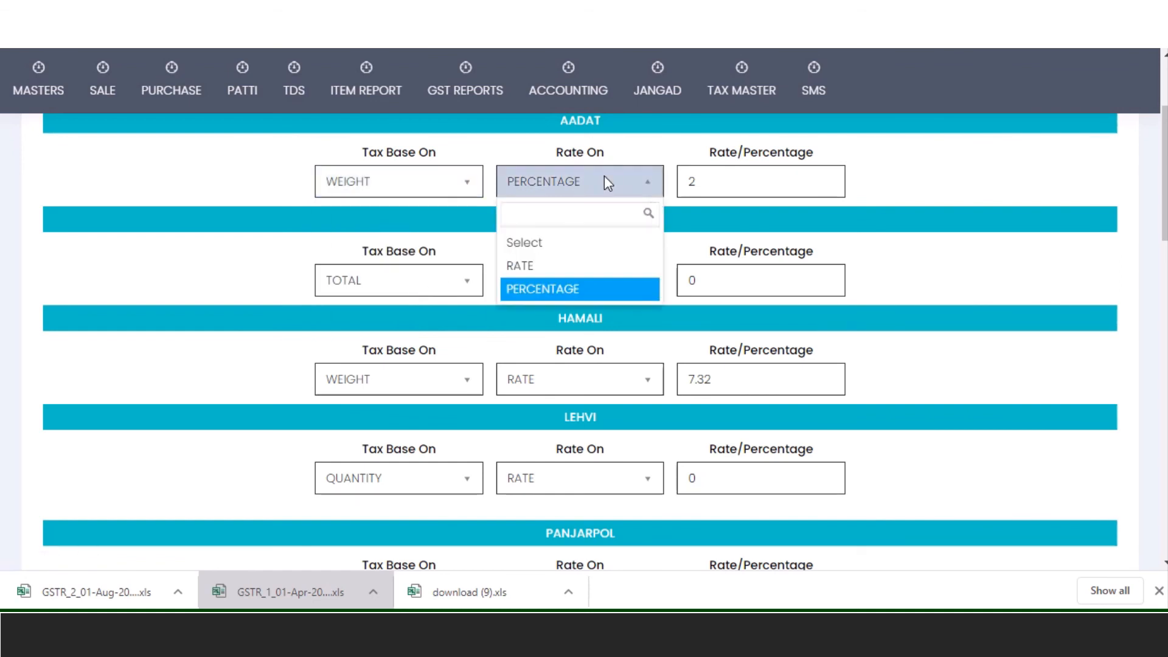
{"action": "left_click", "coordinate": [605, 177]}
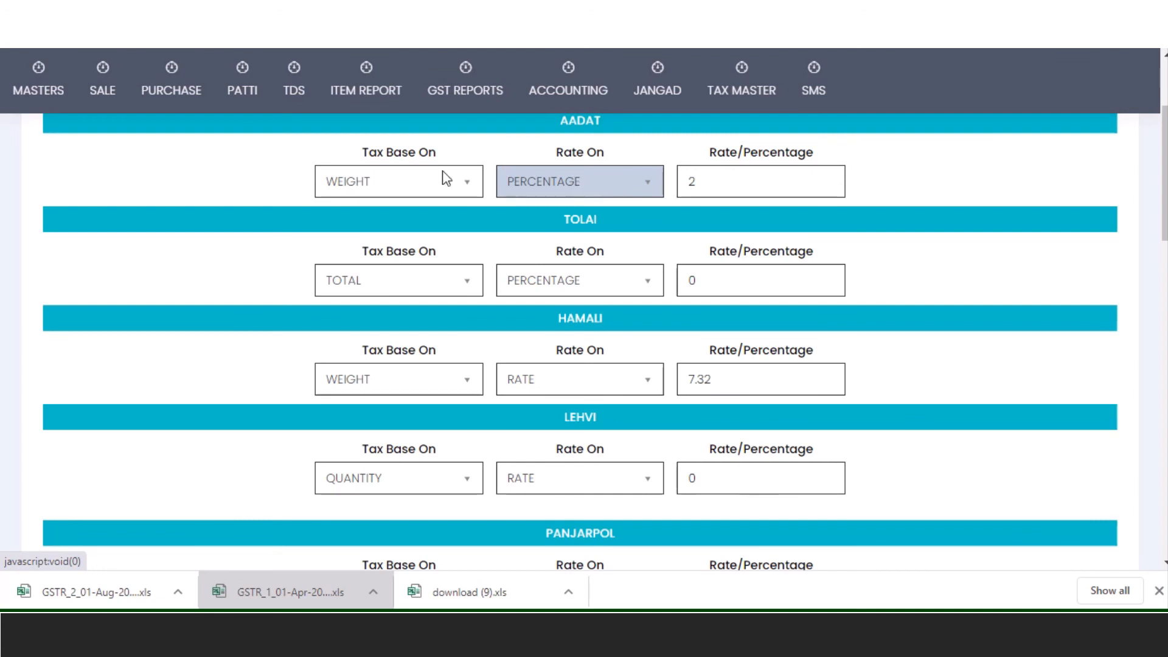
- Open Sale Bill Print listing the two 06-08-2020 Gahu bills, 42436 and 12566
{"action": "mouse_move", "coordinate": [161, 113]}
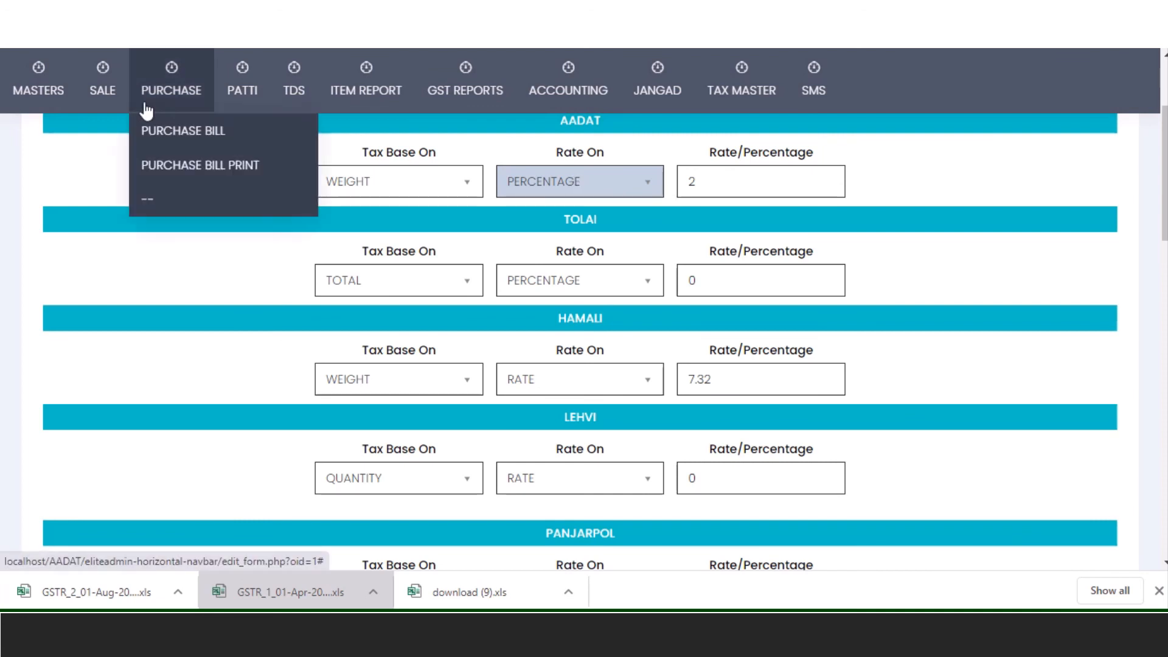
{"action": "mouse_move", "coordinate": [96, 96]}
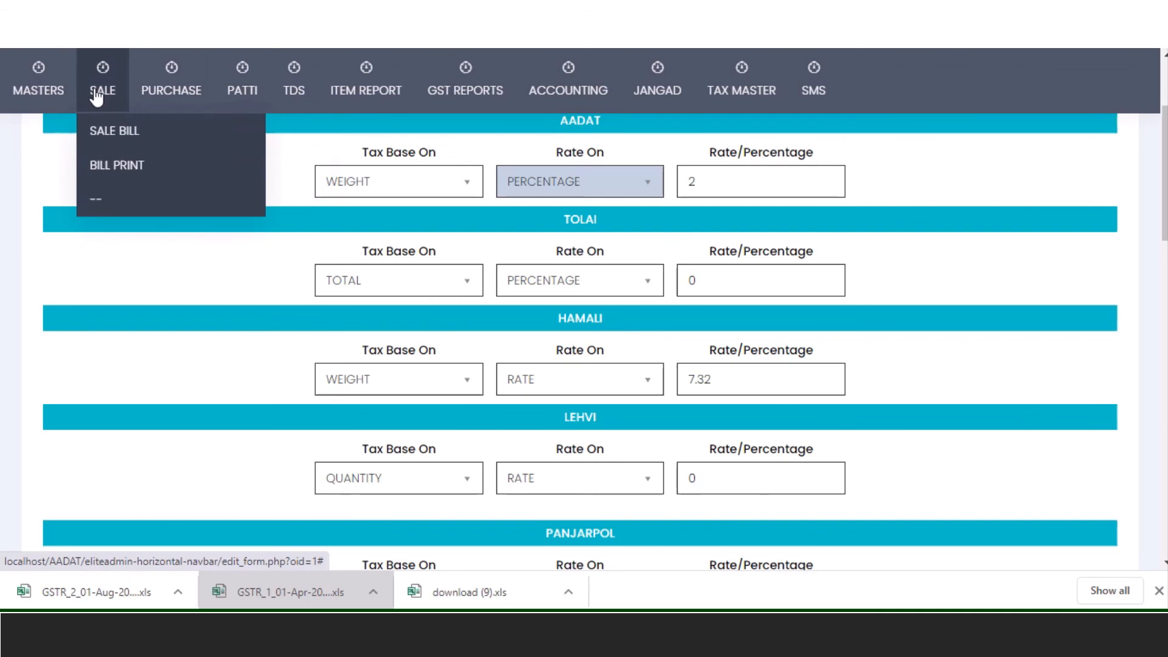
{"action": "left_click", "coordinate": [121, 173]}
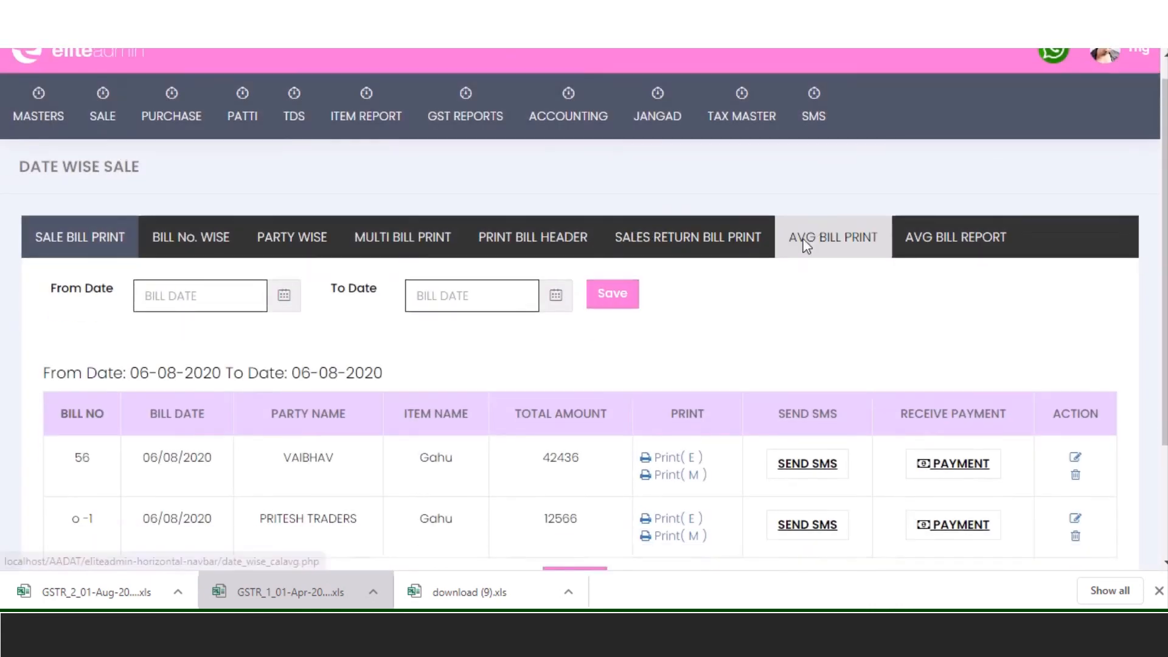
{"action": "scroll", "coordinate": [521, 327], "scroll_direction": "down", "scroll_amount": 3}
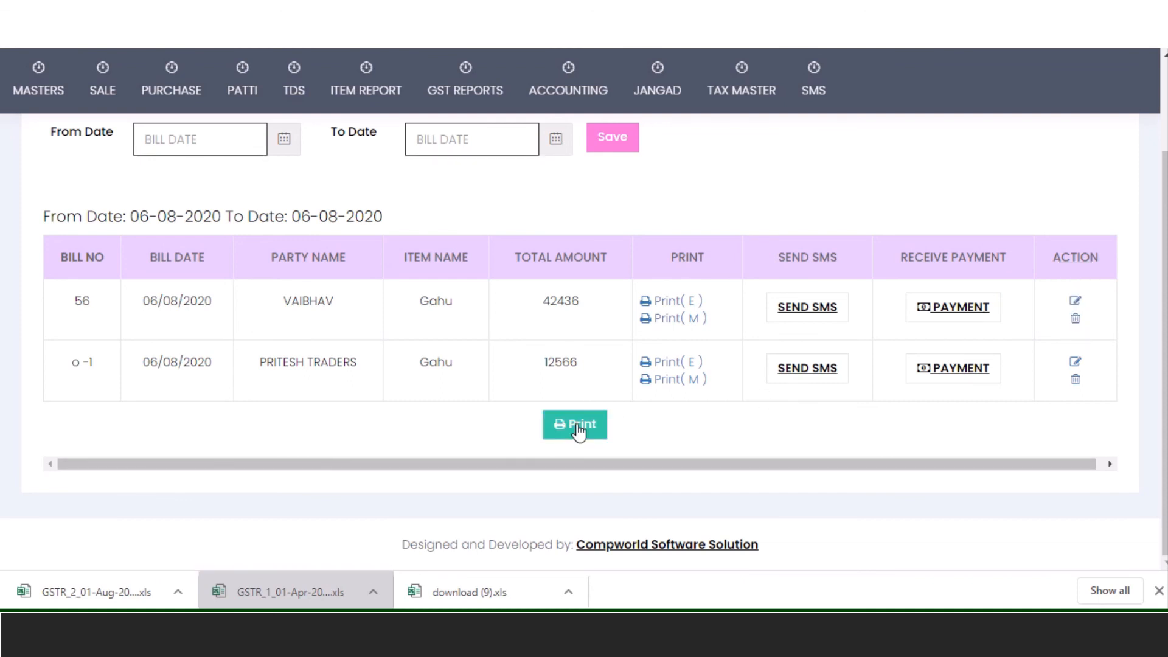
{"action": "right_click", "coordinate": [681, 307]}
- View the English print of sale bill 56, then return to the bills list
{"action": "left_click", "coordinate": [698, 314]}
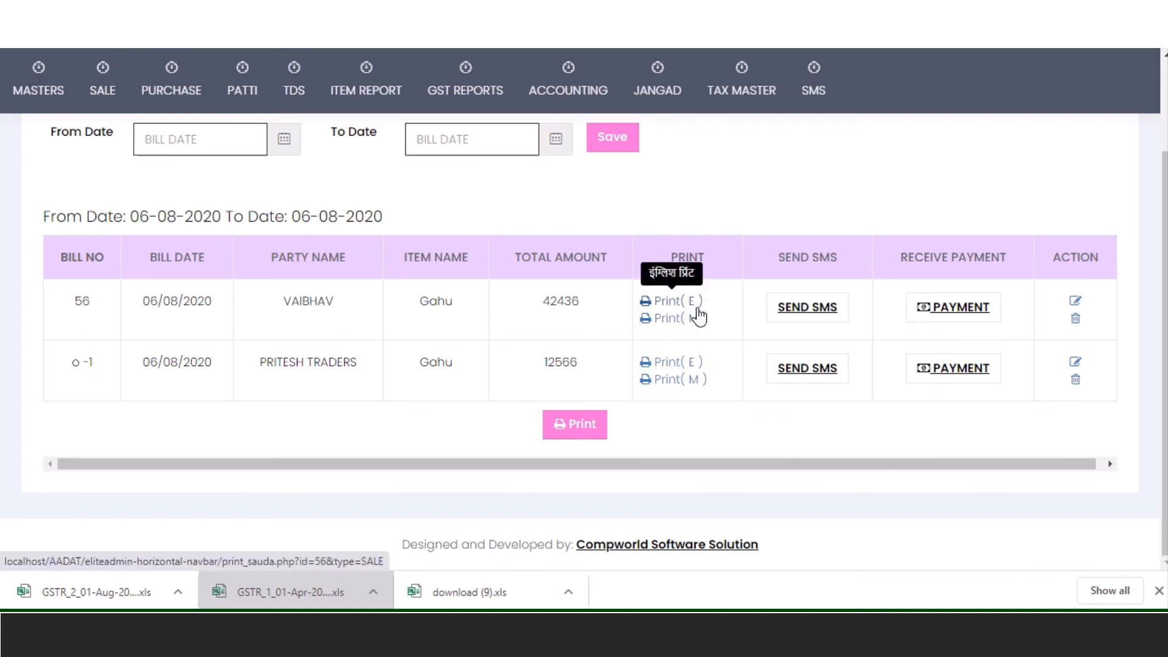
{"action": "left_click", "coordinate": [675, 301]}
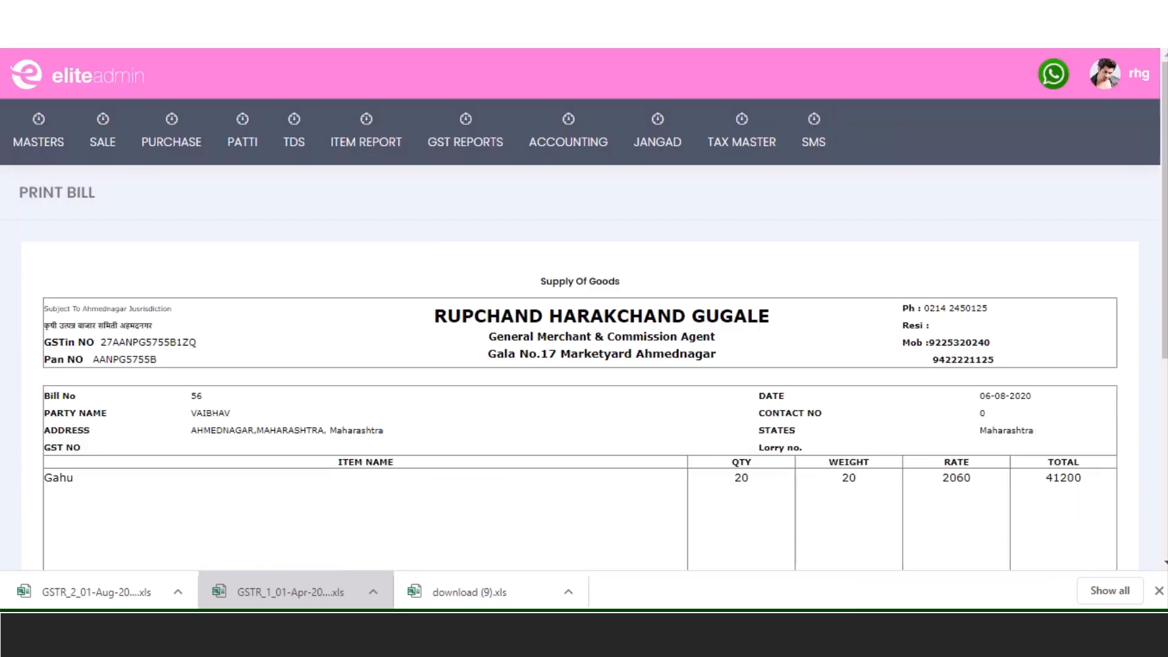
{"action": "scroll", "coordinate": [626, 269], "scroll_direction": "down", "scroll_amount": 5}
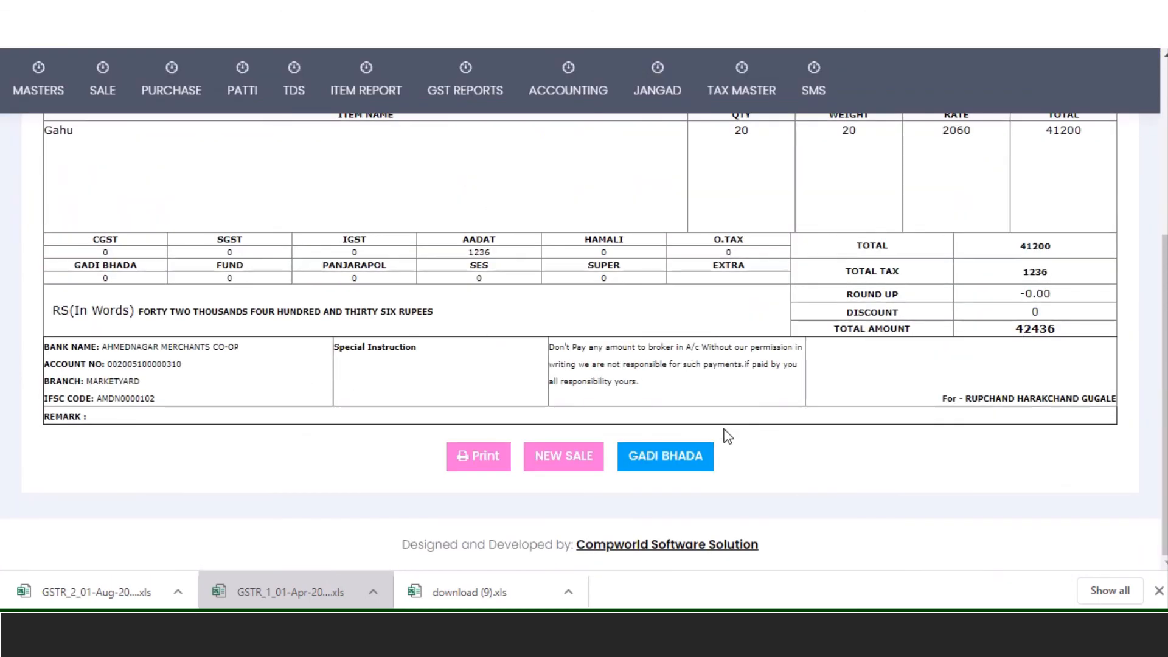
{"action": "key", "text": "alt+Left"}
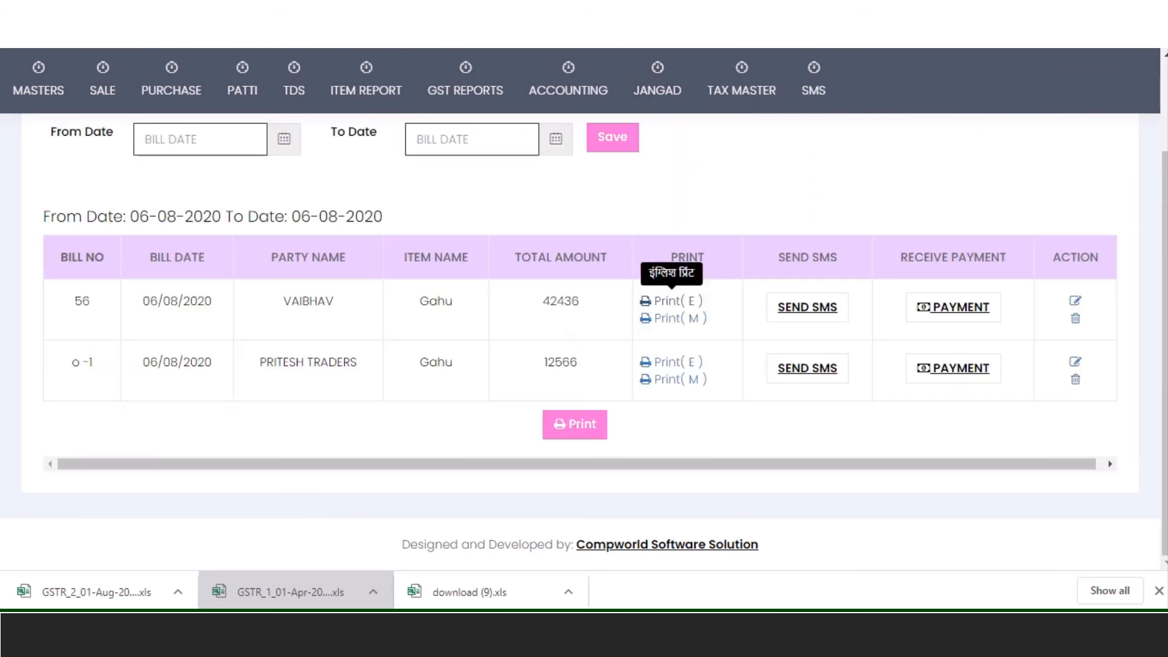
- Open the Marathi print of bill 56 and scroll down to its bank details and remark
{"action": "right_click", "coordinate": [675, 323]}
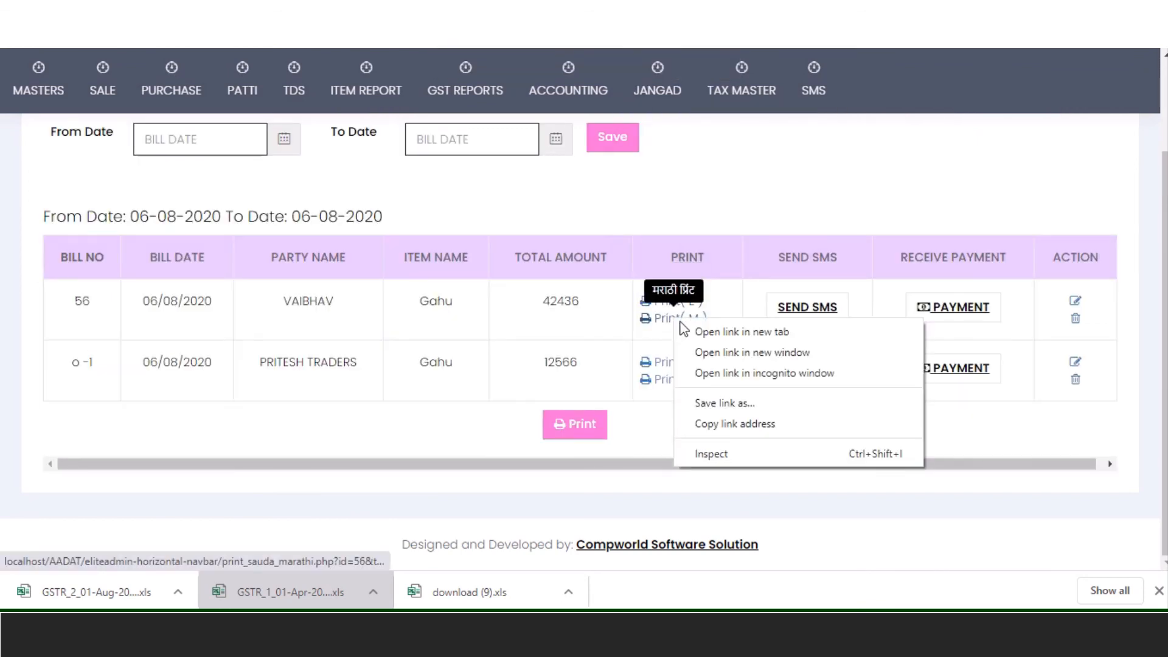
{"action": "left_click", "coordinate": [699, 334]}
{"action": "key", "text": "ctrl+Tab"}
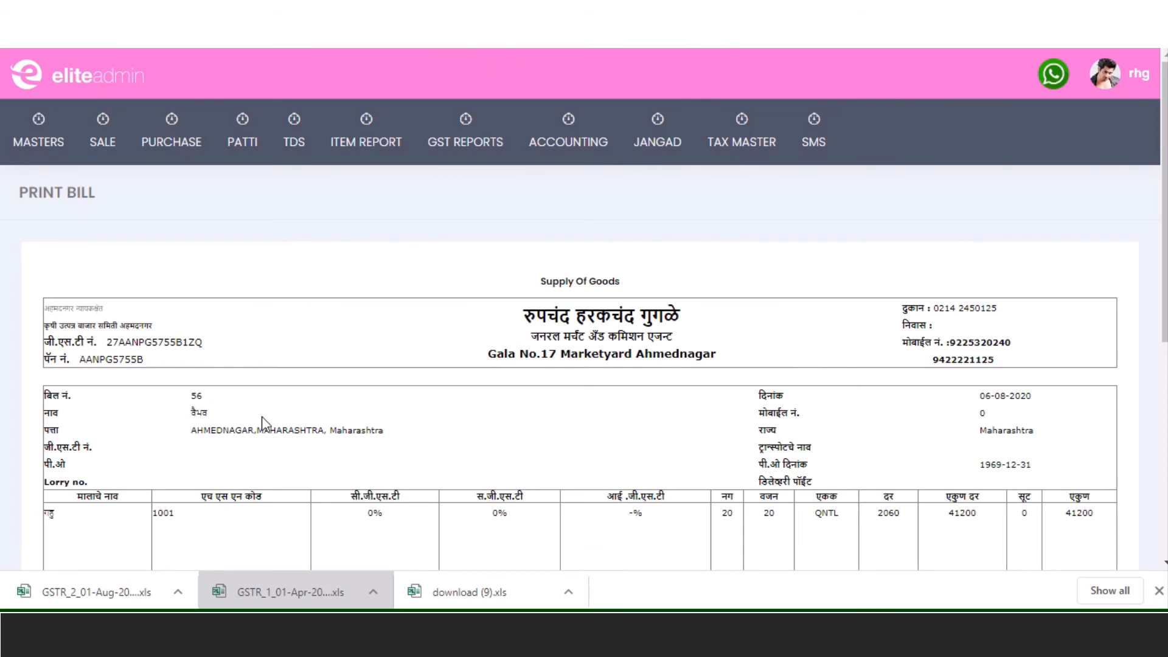
{"action": "scroll", "coordinate": [309, 429], "scroll_direction": "down", "scroll_amount": 3}
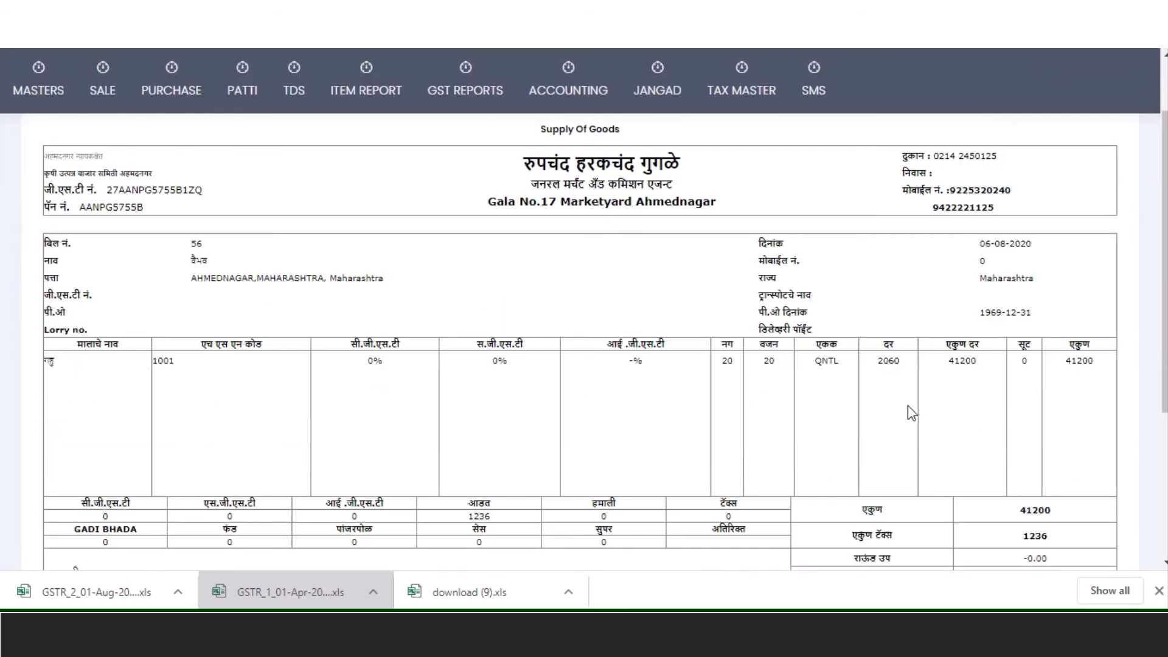
{"action": "scroll", "coordinate": [949, 395], "scroll_direction": "down", "scroll_amount": 3}
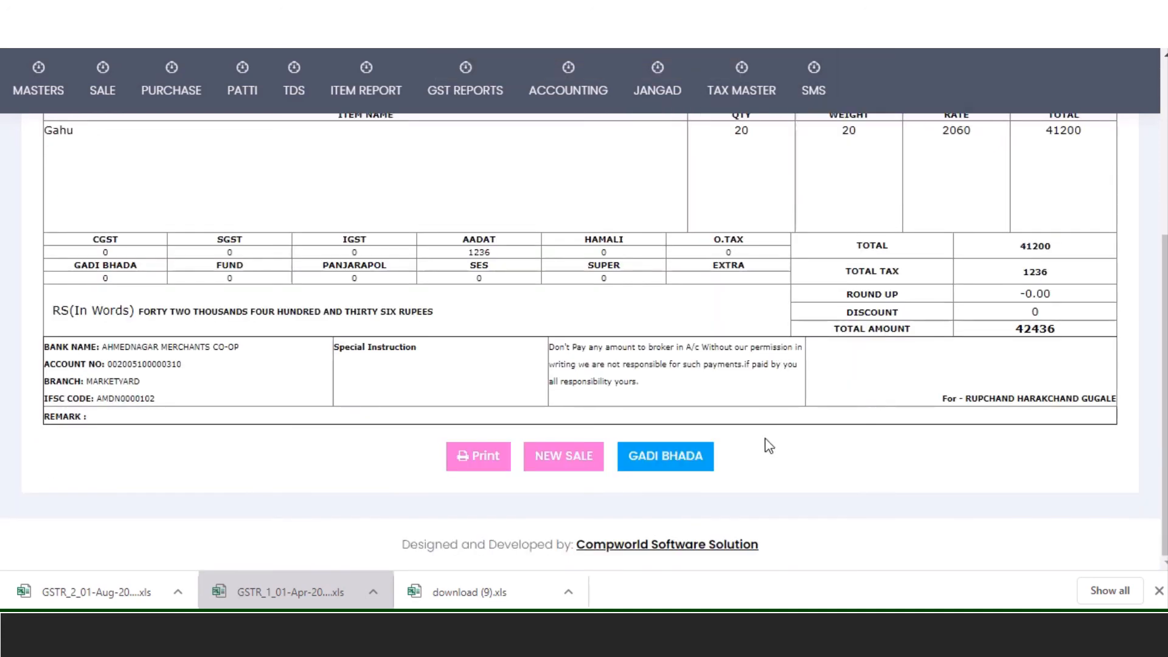
{"action": "scroll", "coordinate": [781, 454], "scroll_direction": "up", "scroll_amount": 3}
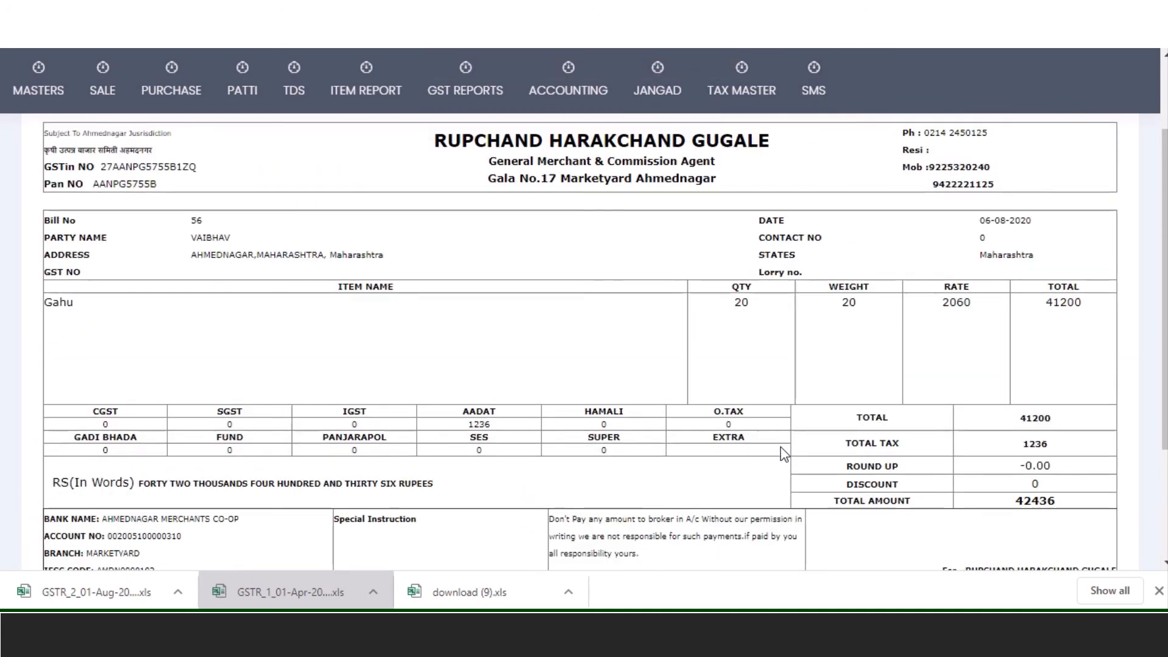
{"action": "scroll", "coordinate": [783, 454], "scroll_direction": "down", "scroll_amount": 1}
{"action": "scroll", "coordinate": [783, 454], "scroll_direction": "down", "scroll_amount": 1}
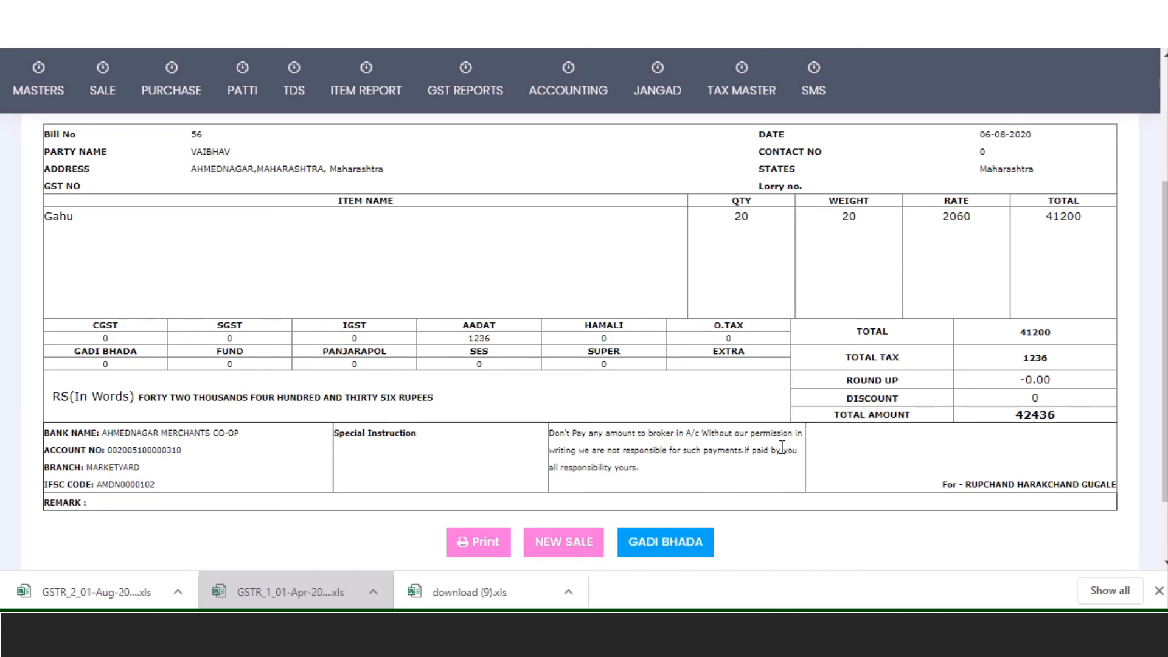
{"action": "left_click", "coordinate": [649, 541]}
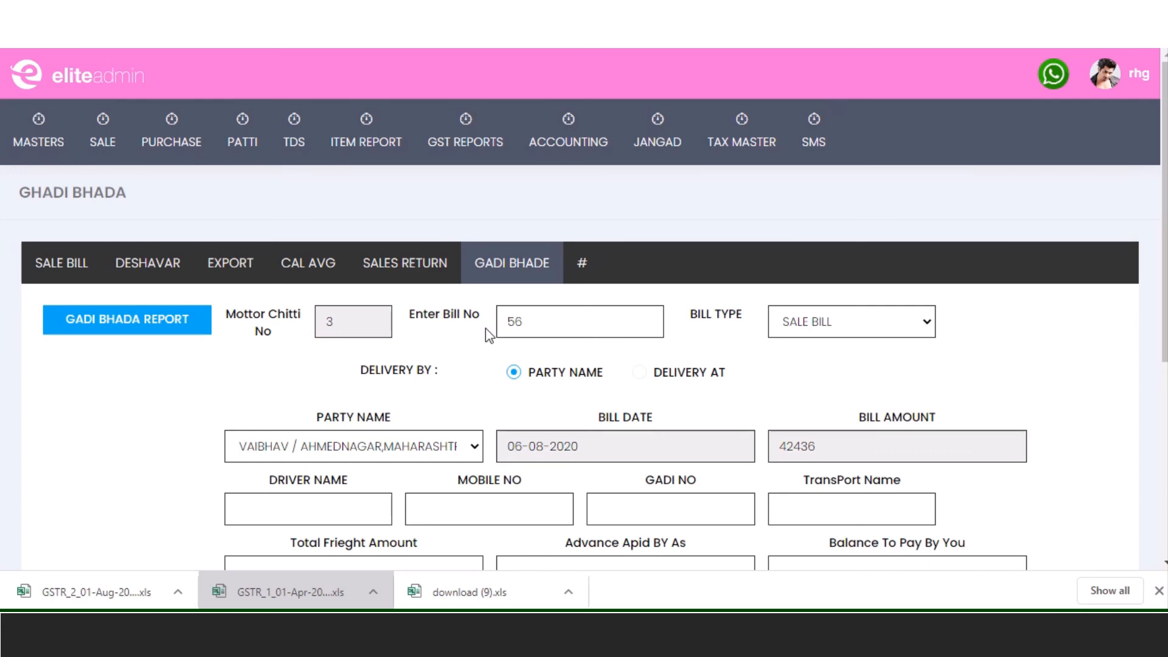
{"action": "left_click", "coordinate": [506, 321]}
{"action": "double_click", "coordinate": [506, 321]}
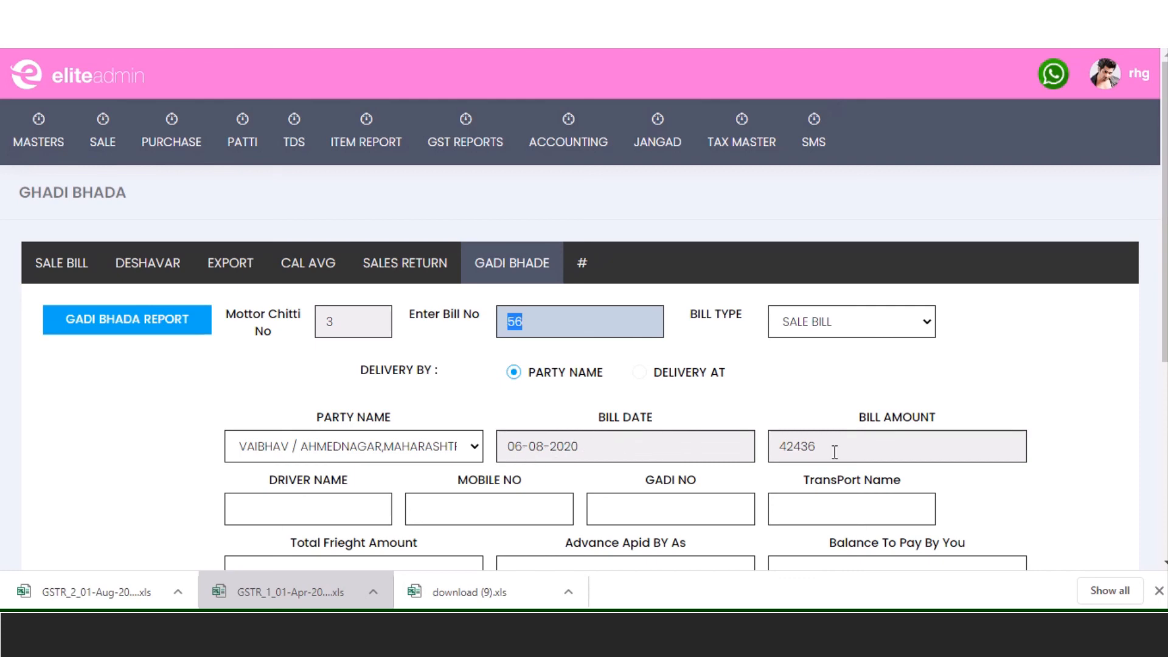
{"action": "scroll", "coordinate": [771, 489], "scroll_direction": "down", "scroll_amount": 5}
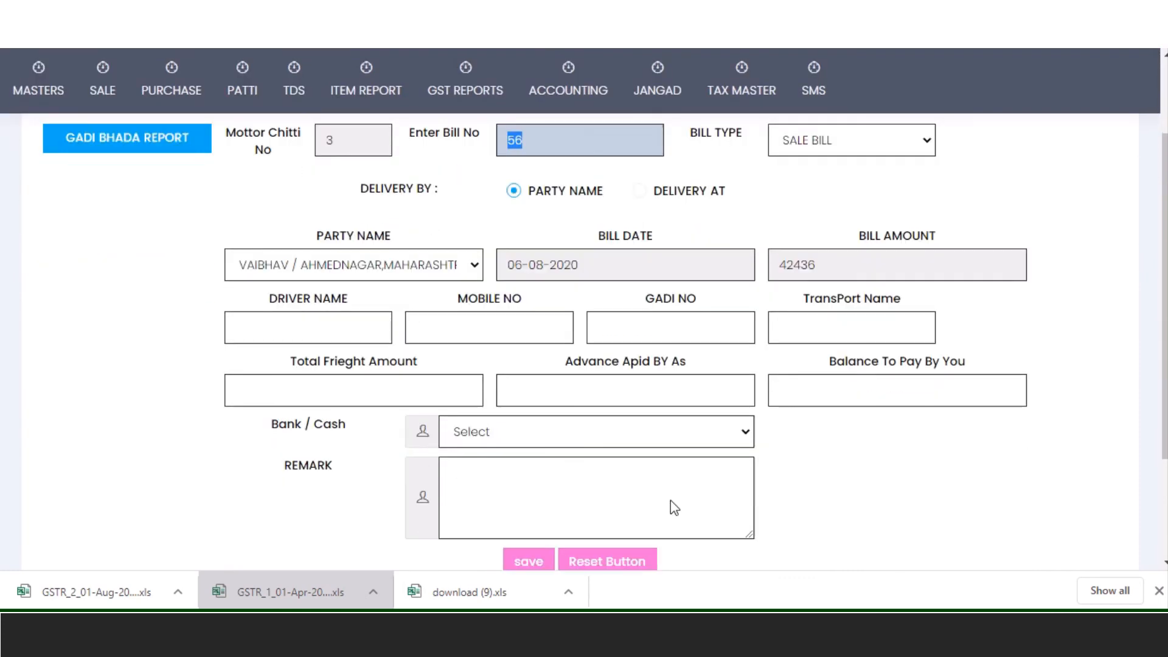
{"action": "left_click", "coordinate": [273, 278]}
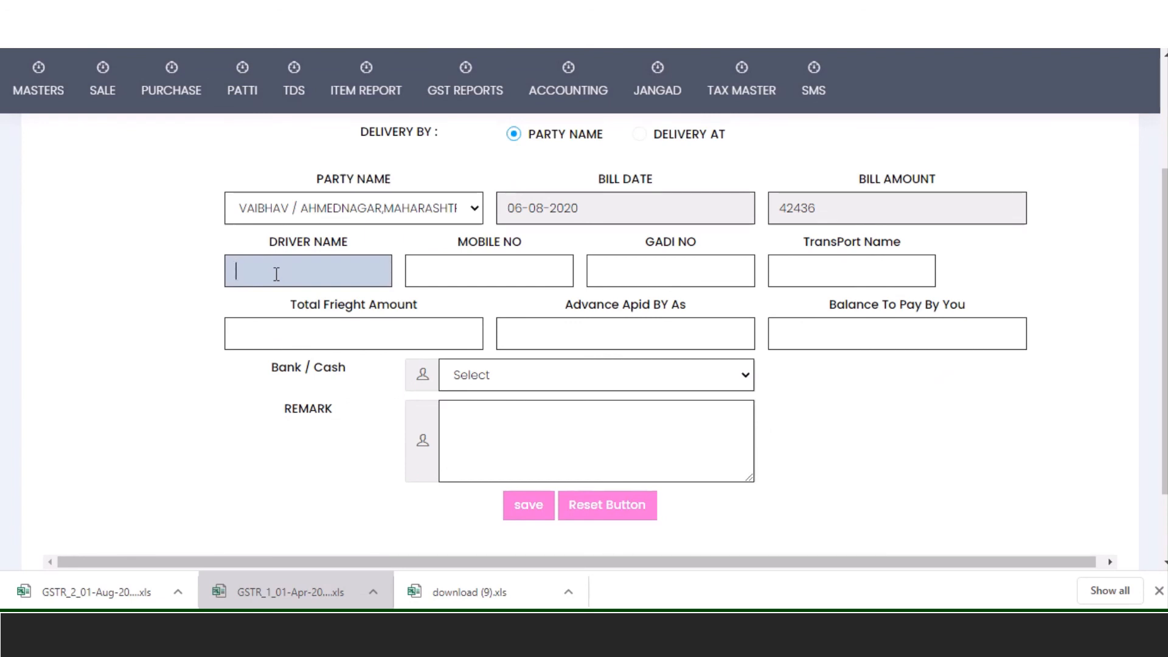
{"action": "type", "text": "Pritesh"}
{"action": "key", "text": "Tab"}
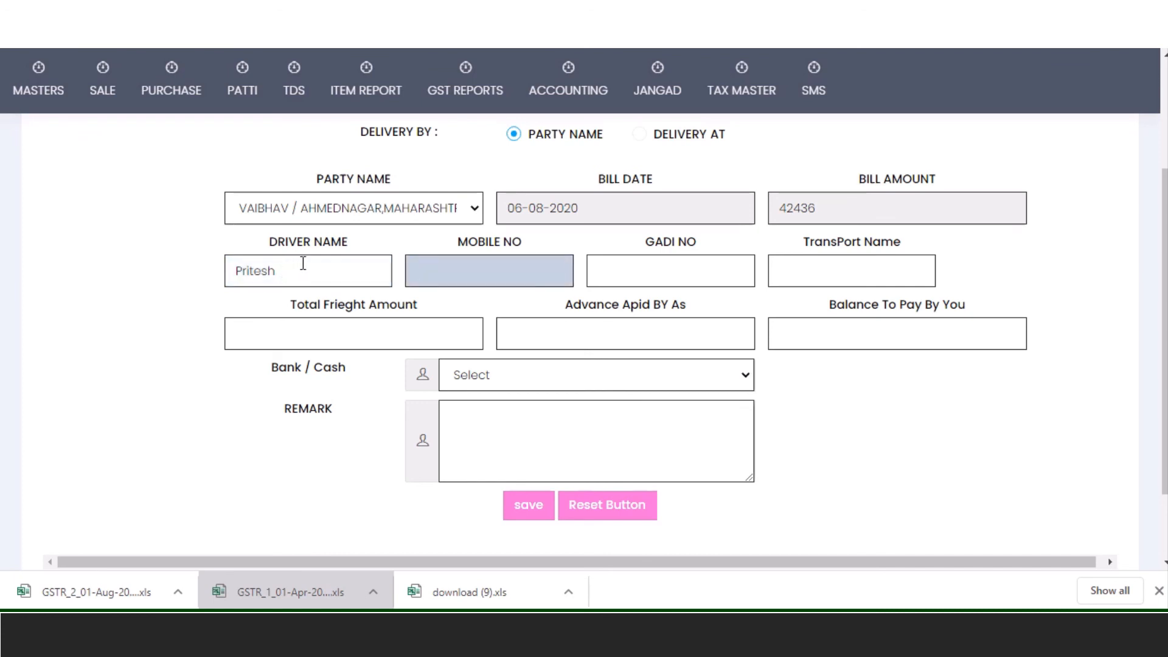
{"action": "type", "text": "9999999999"}
{"action": "key", "text": "Tab"}
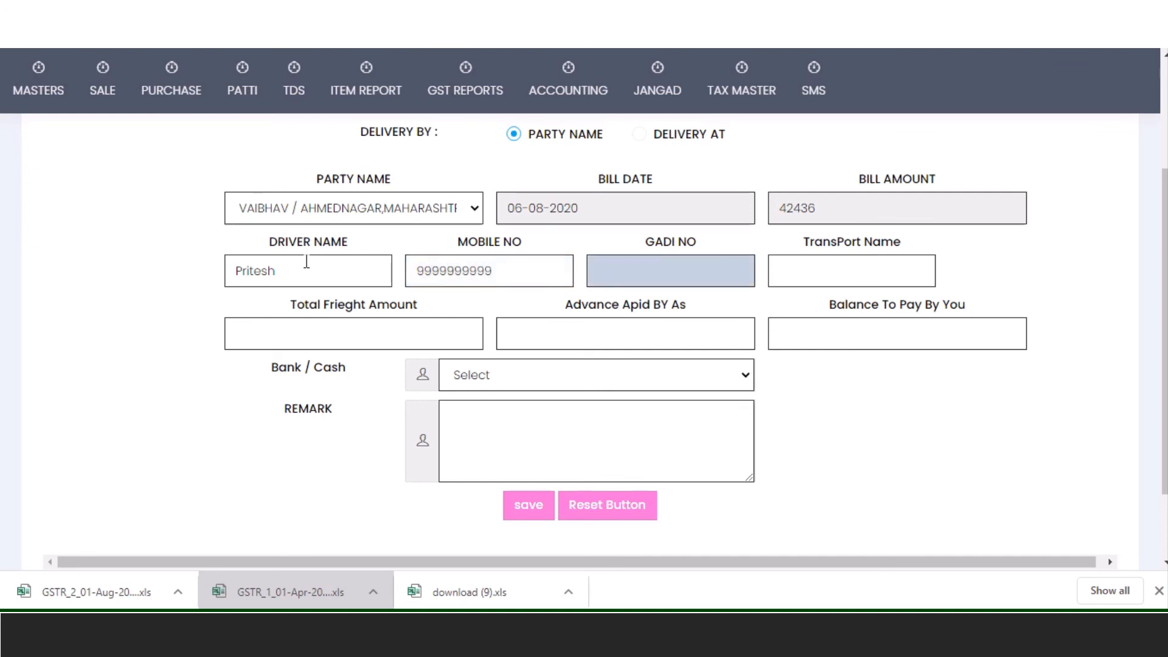
{"action": "type", "text": "MH16A1616"}
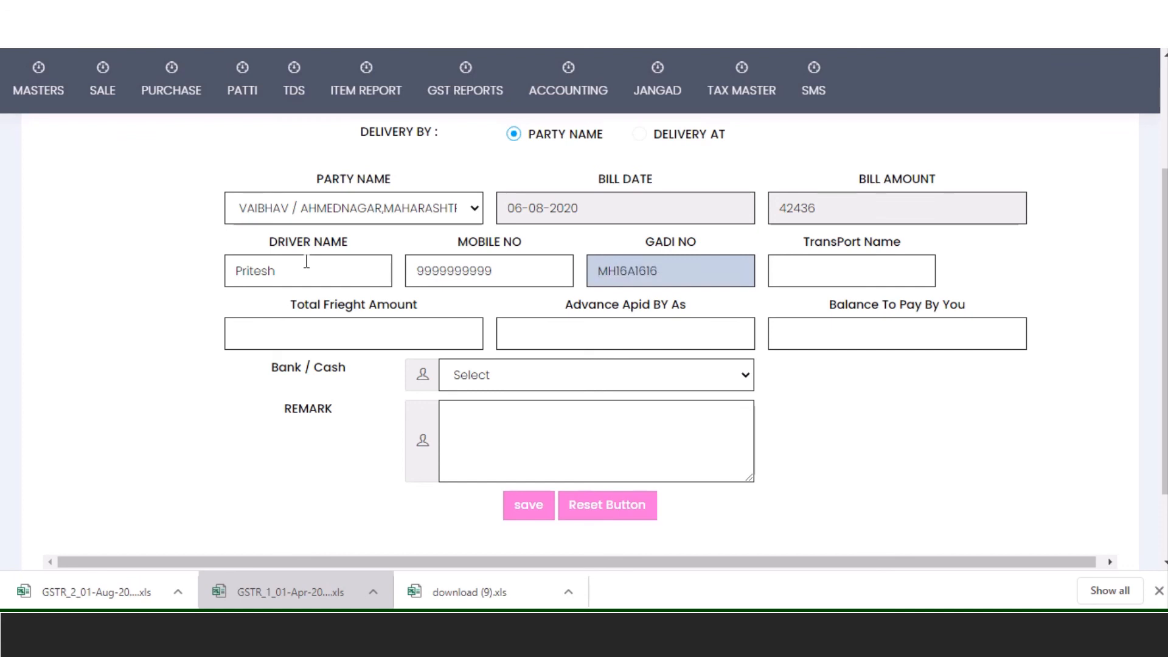
- Enter the transport name, total freight 3000 and advance 1200
{"action": "left_click", "coordinate": [863, 256]}
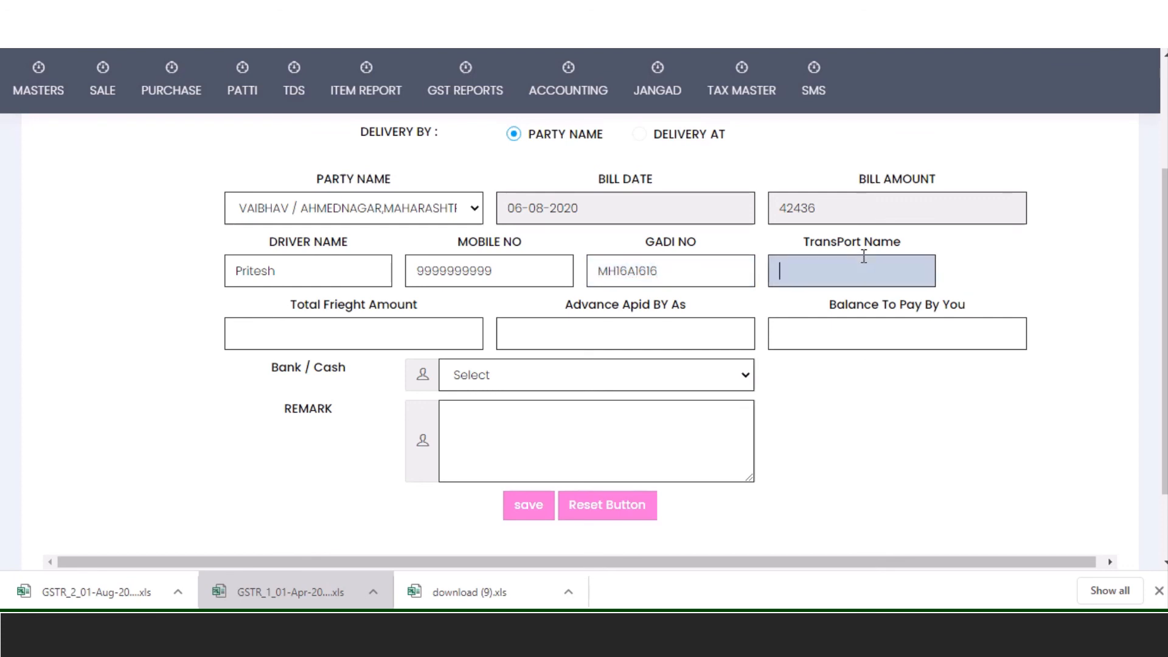
{"action": "type", "text": "Appa"}
{"action": "left_click", "coordinate": [453, 327]}
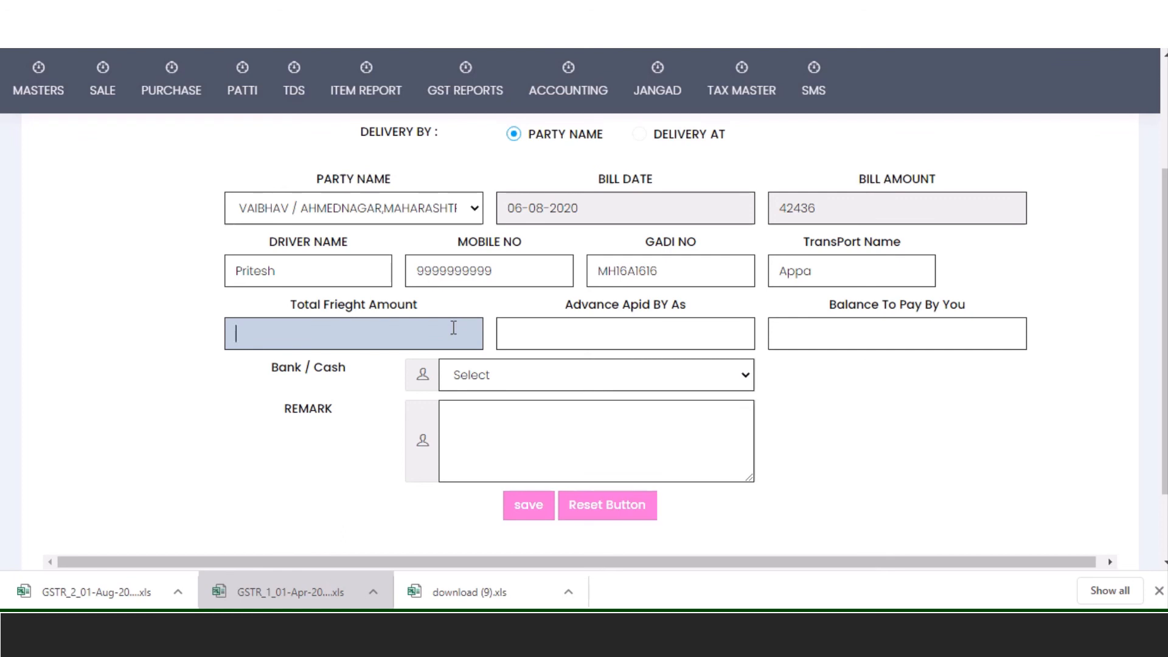
{"action": "type", "text": "120000"}
{"action": "key", "text": "BackSpace"}
{"action": "key", "text": "BackSpace"}
{"action": "key", "text": "BackSpace"}
{"action": "key", "text": "BackSpace"}
{"action": "key", "text": "BackSpace"}
{"action": "key", "text": "BackSpace"}
{"action": "type", "text": "3000"}
{"action": "key", "text": "Tab"}
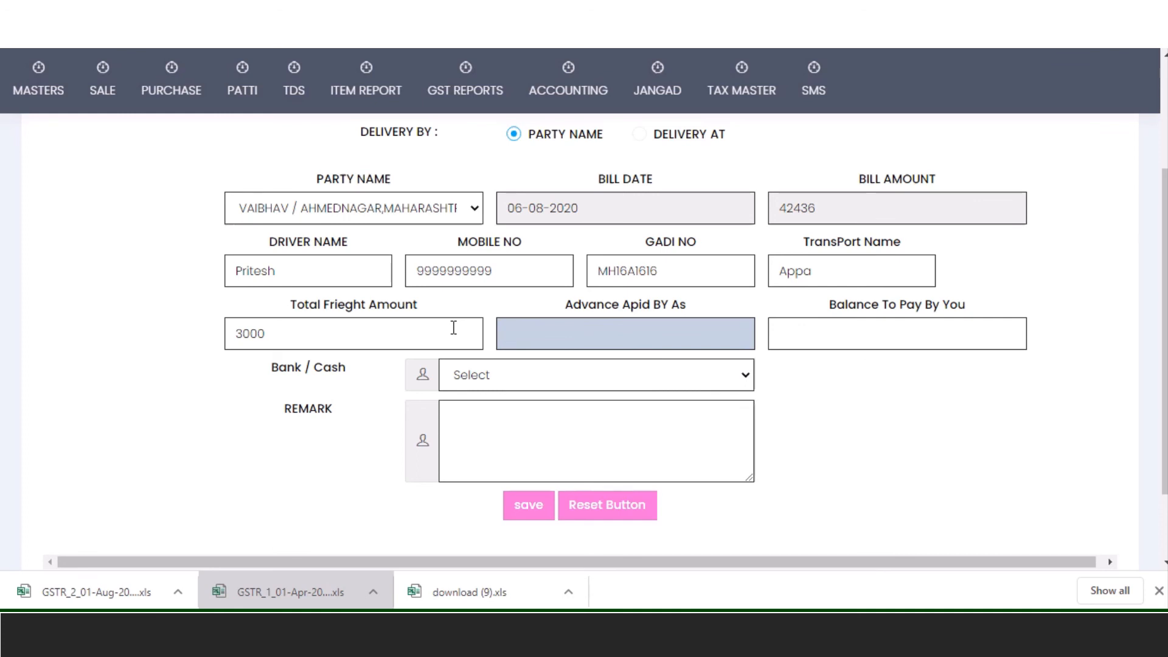
{"action": "type", "text": "1200"}
{"action": "key", "text": "Tab"}
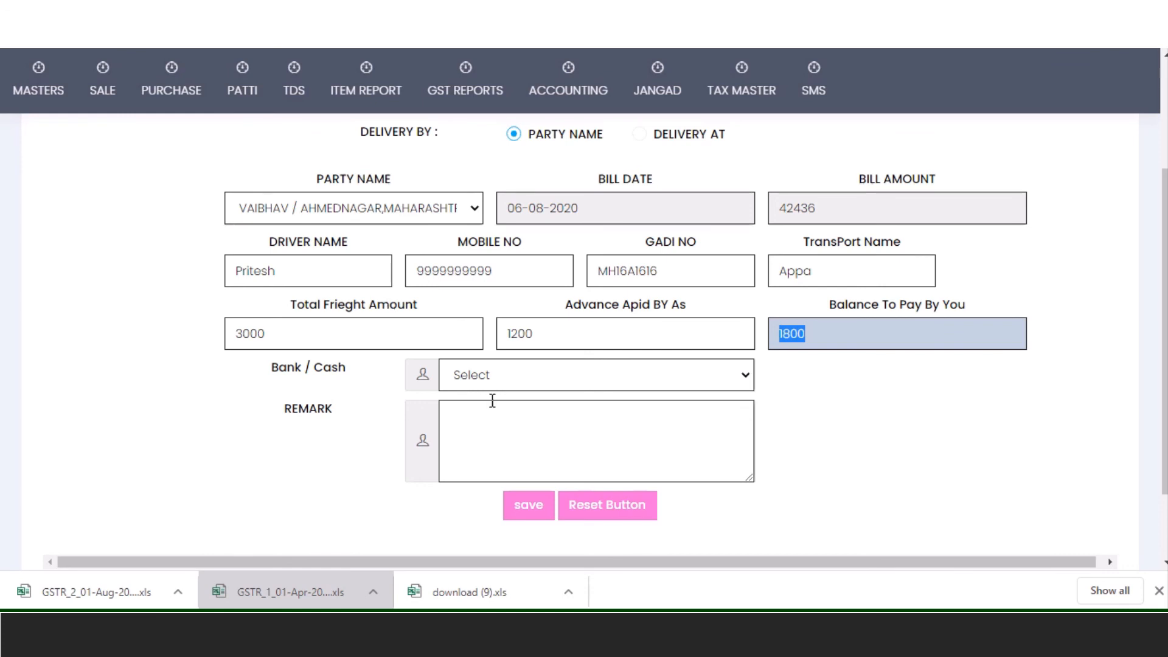
- Pay the freight from CASH A/C / NAGAR and save the motor chitti
{"action": "left_click", "coordinate": [511, 379]}
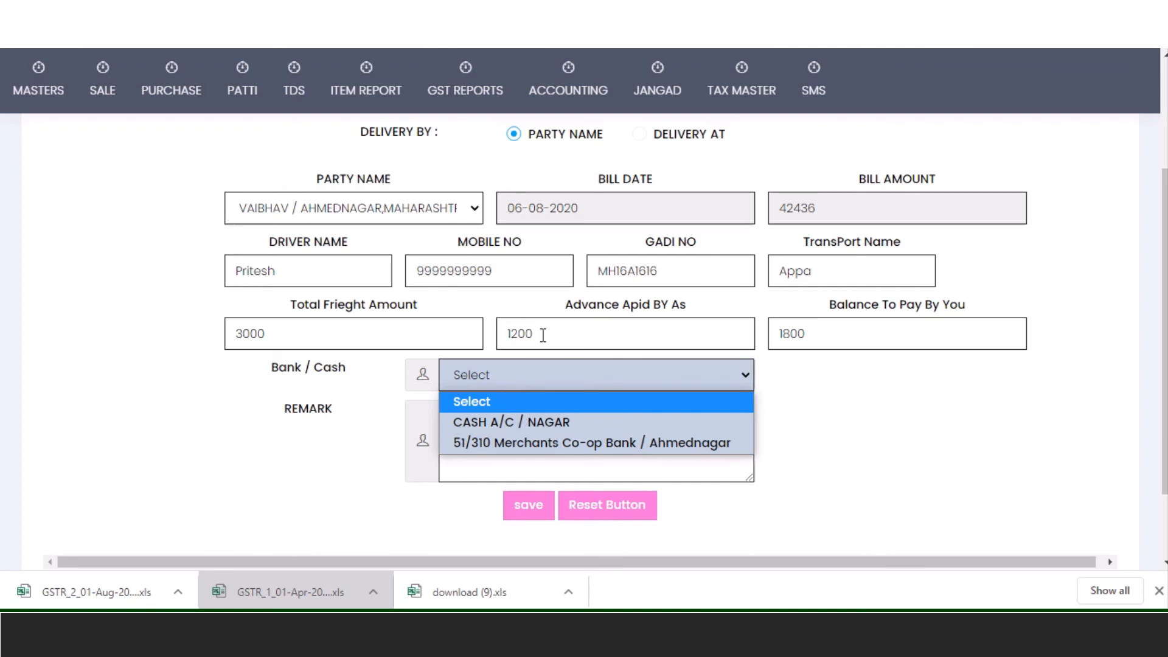
{"action": "left_click", "coordinate": [545, 422]}
{"action": "left_click", "coordinate": [546, 423]}
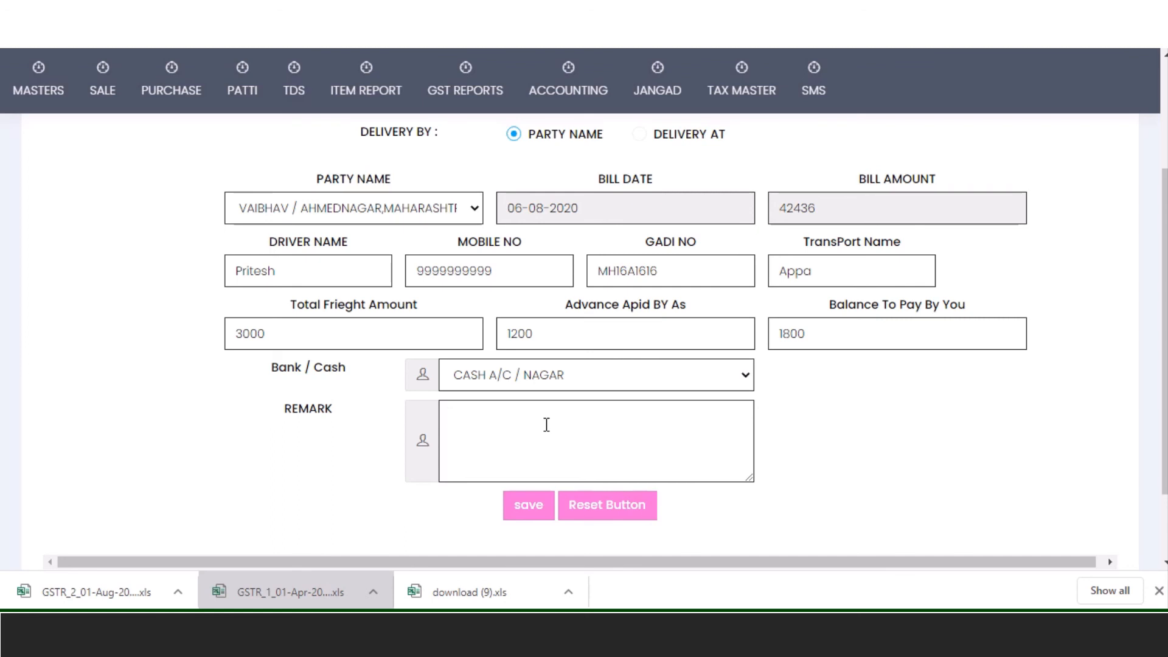
{"action": "left_click", "coordinate": [535, 503]}
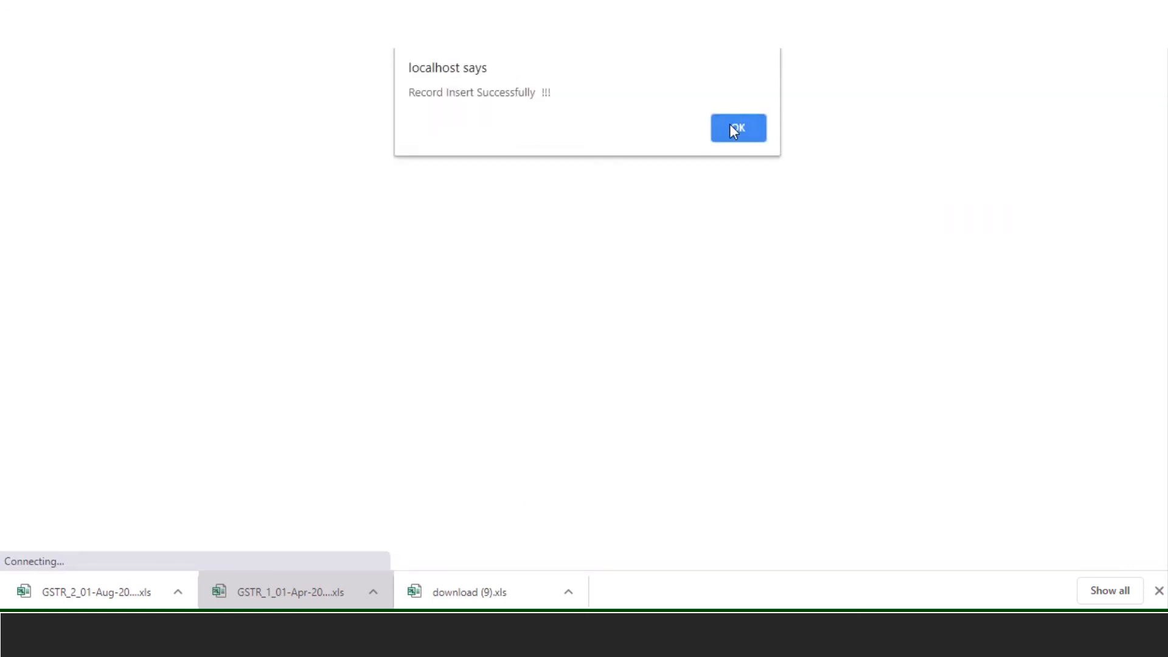
{"action": "left_click", "coordinate": [736, 129]}
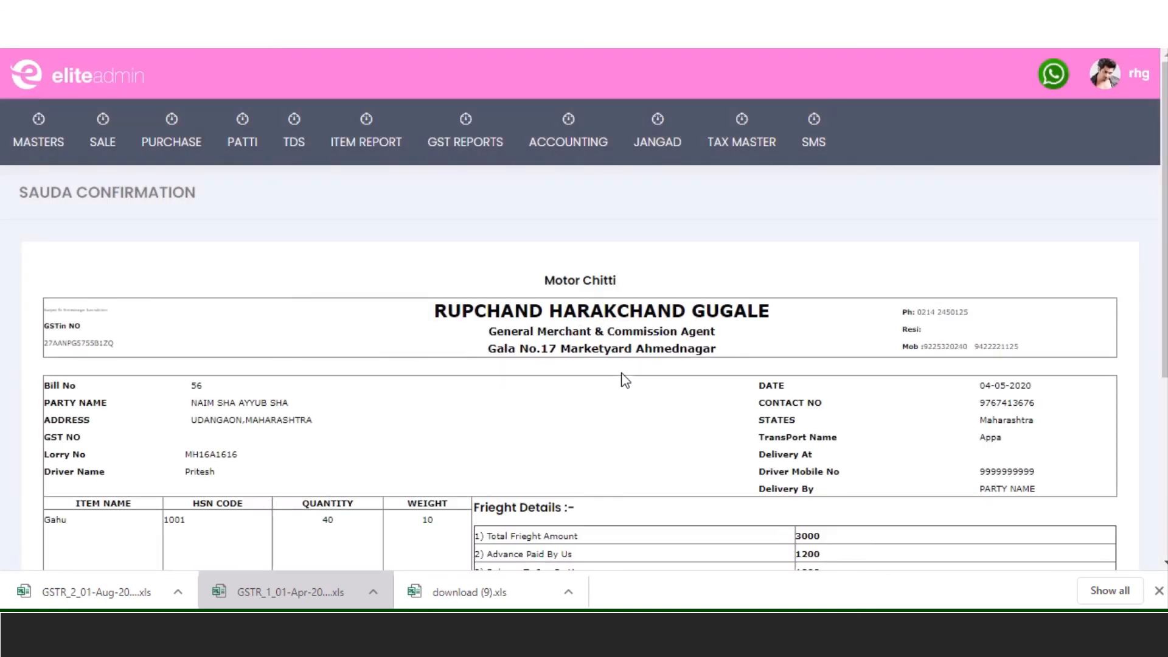
{"action": "scroll", "coordinate": [593, 374], "scroll_direction": "down", "scroll_amount": 1}
{"action": "scroll", "coordinate": [591, 370], "scroll_direction": "down", "scroll_amount": 2}
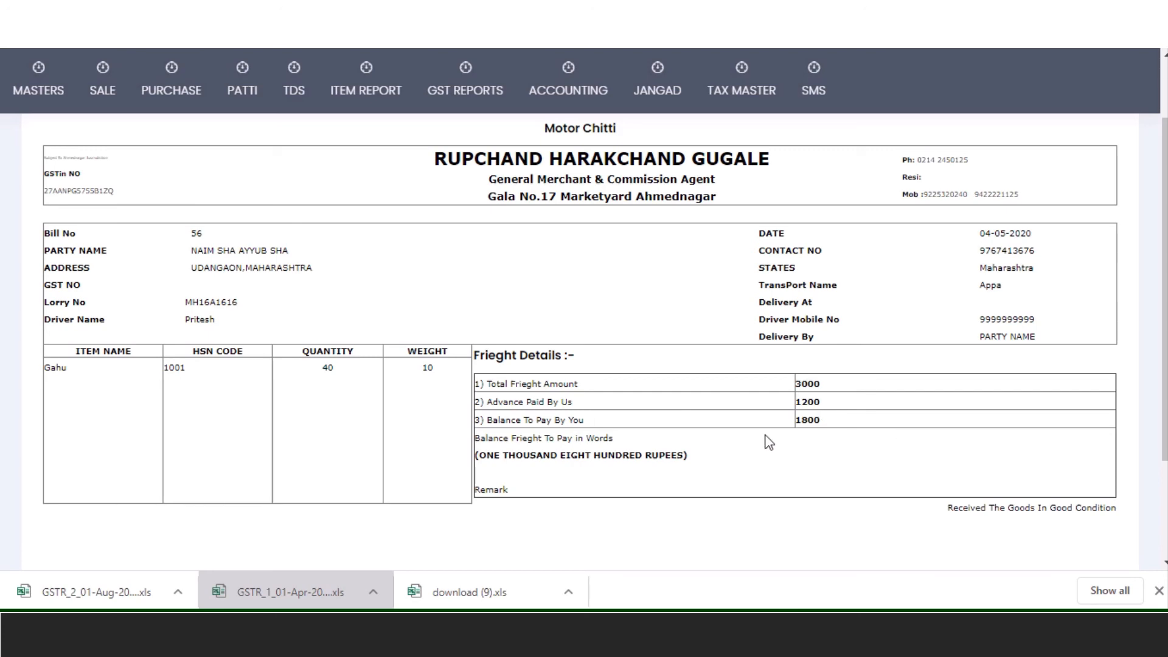
{"action": "scroll", "coordinate": [767, 442], "scroll_direction": "down", "scroll_amount": 2}
{"action": "left_click", "coordinate": [539, 461]}
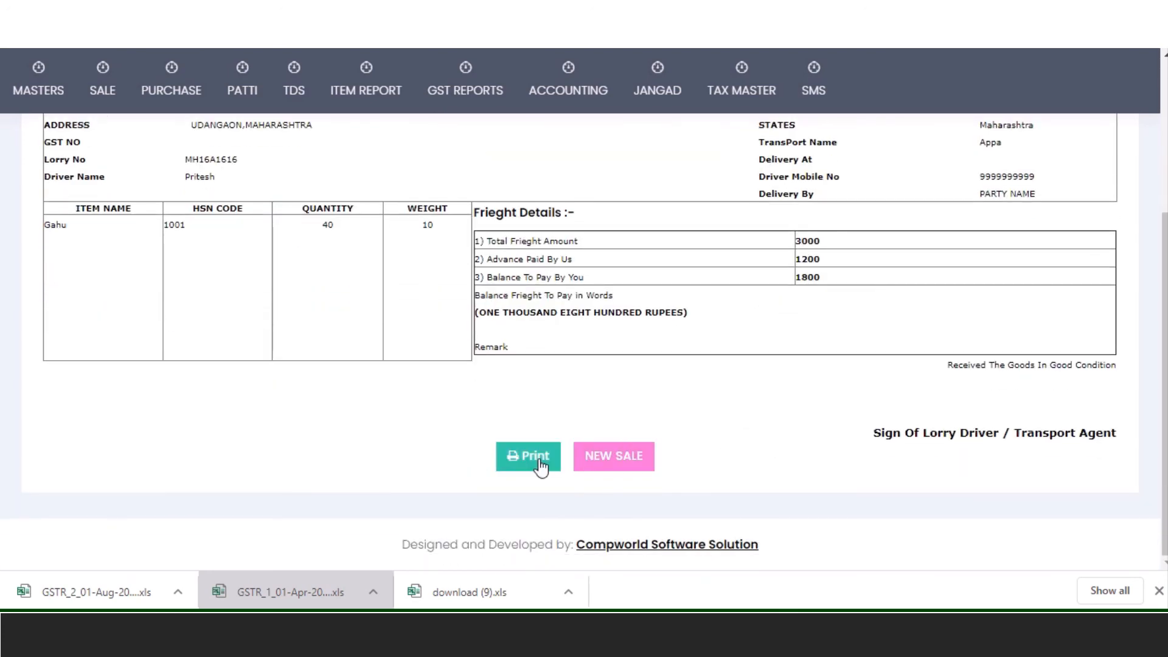
{"action": "scroll", "coordinate": [540, 467], "scroll_direction": "up", "scroll_amount": 5}
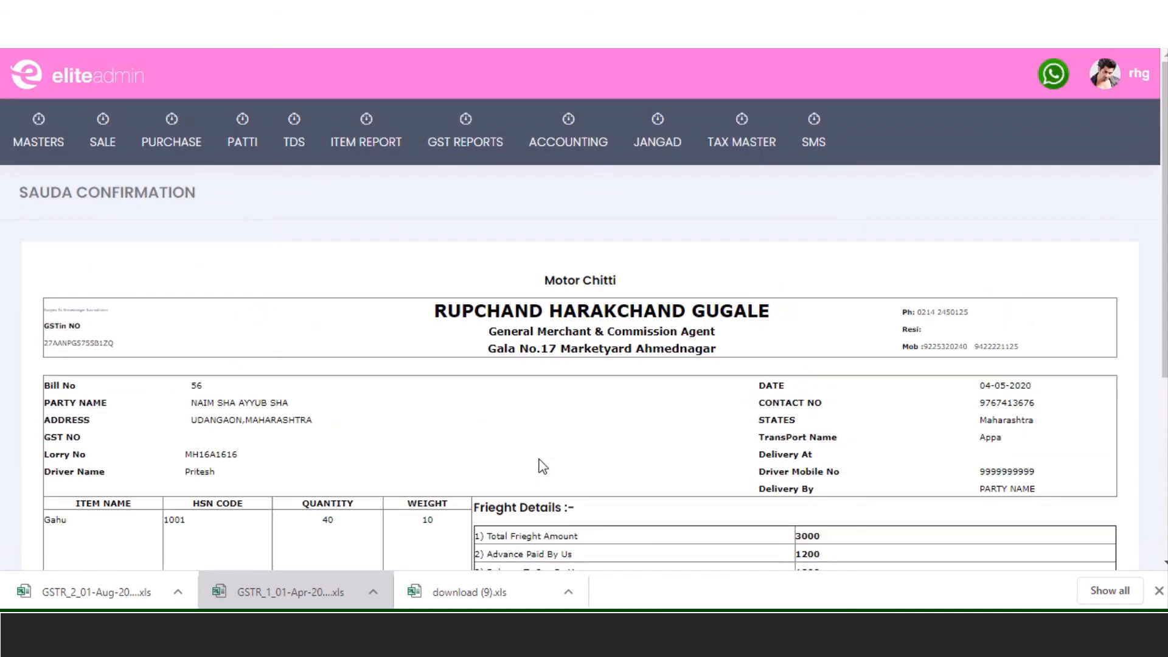
- Open the Purchase Bill Print report on its Party Wise Purchase view
{"action": "mouse_move", "coordinate": [575, 152]}
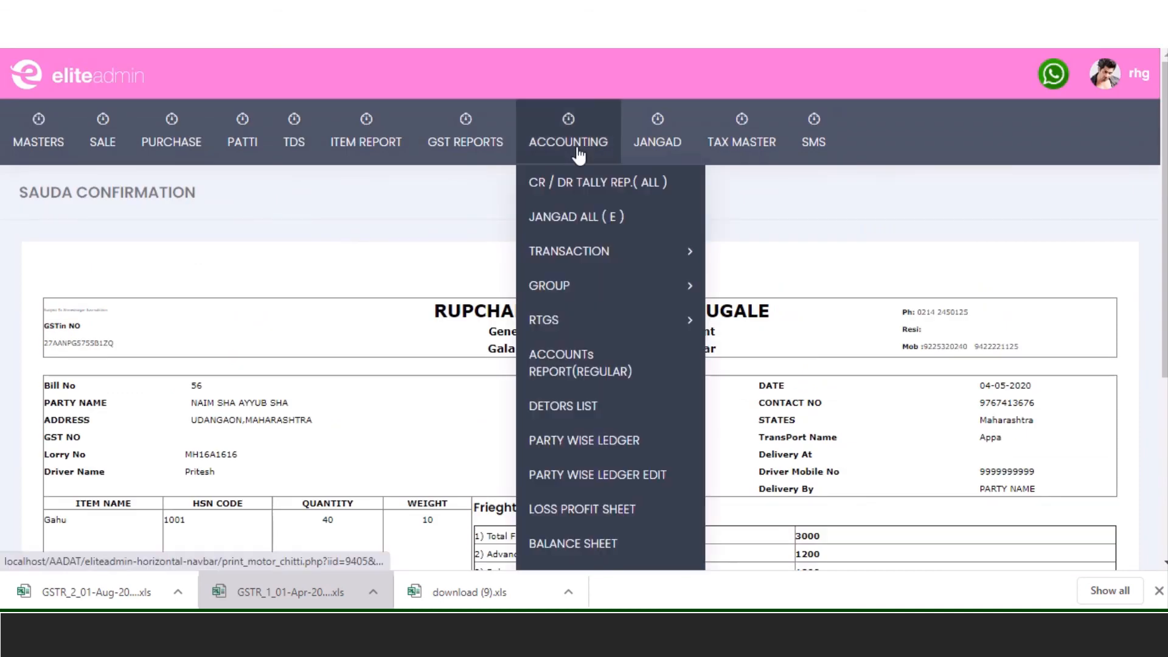
{"action": "mouse_move", "coordinate": [514, 161]}
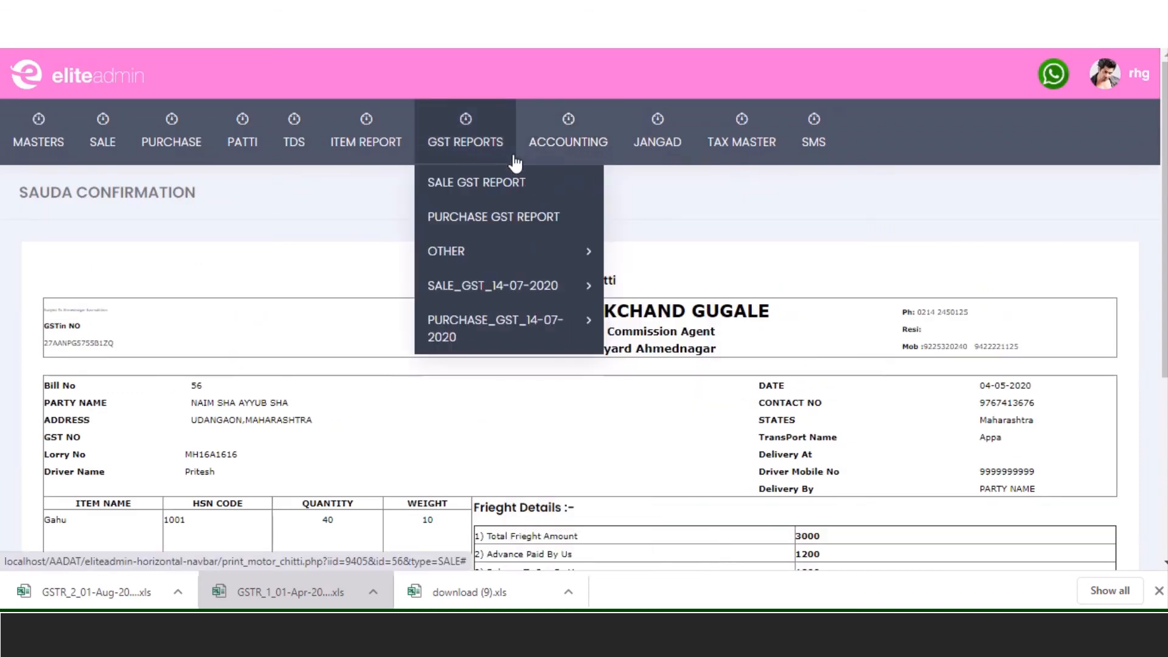
{"action": "mouse_move", "coordinate": [174, 154]}
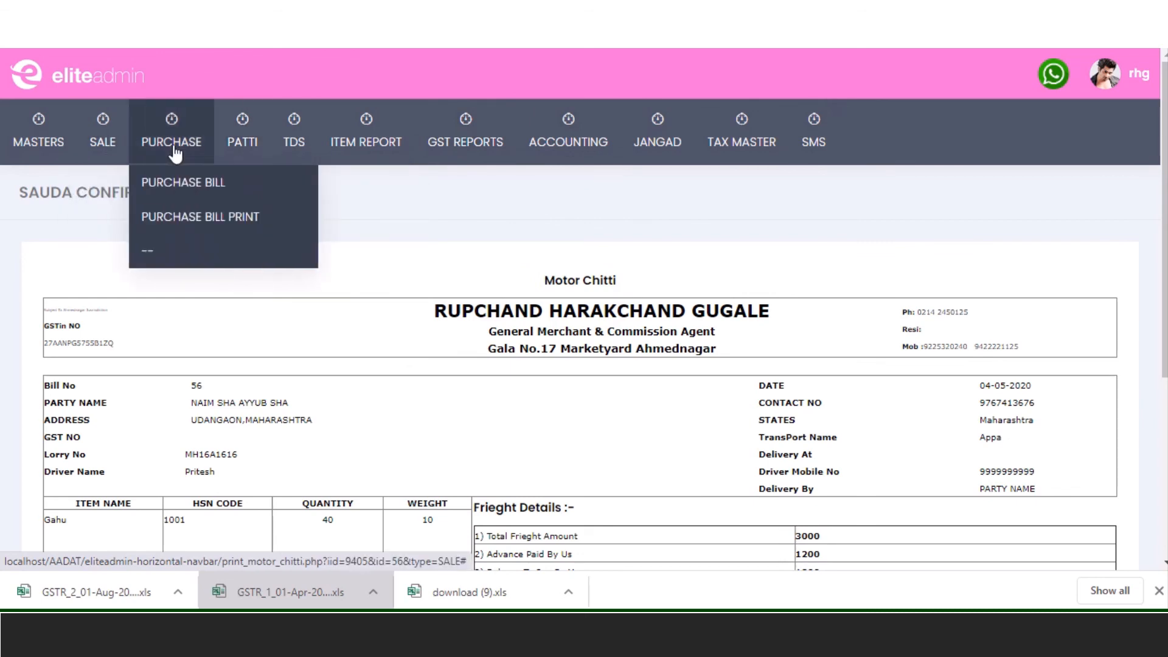
{"action": "left_click", "coordinate": [207, 213]}
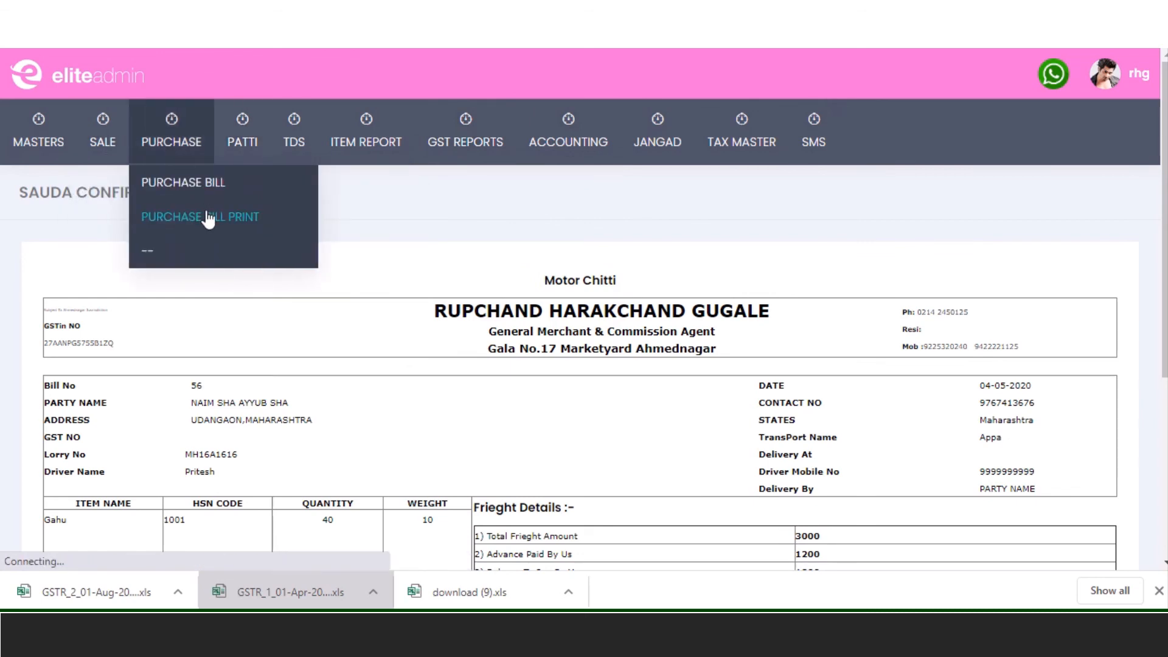
{"action": "scroll", "coordinate": [479, 313], "scroll_direction": "down", "scroll_amount": 4}
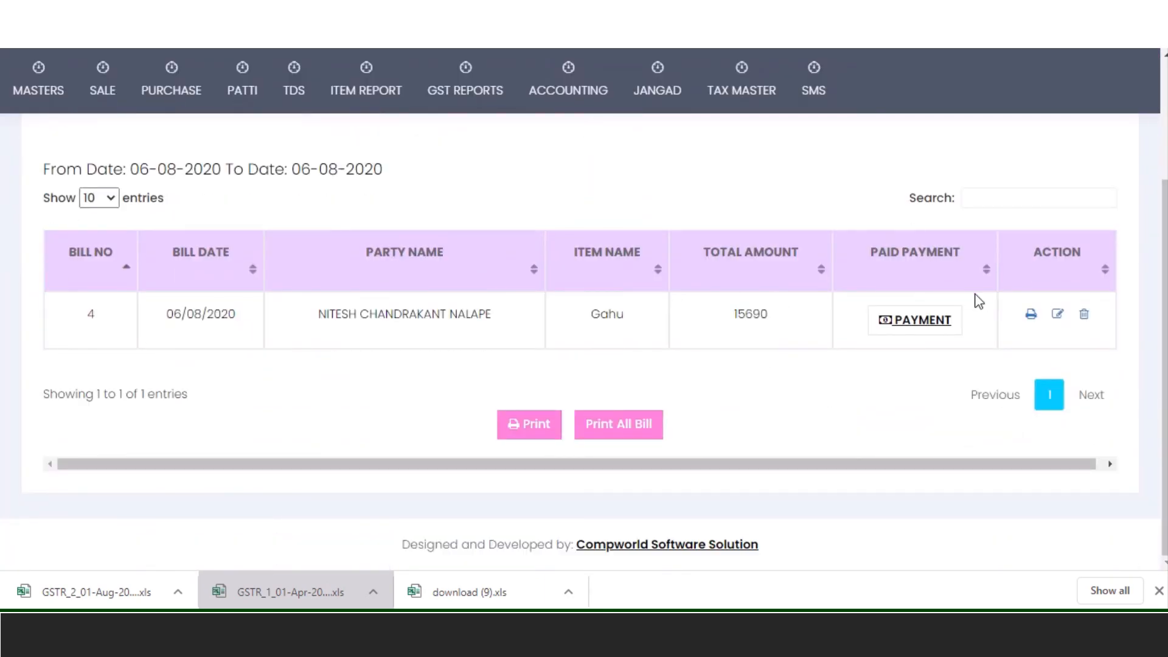
{"action": "scroll", "coordinate": [563, 320], "scroll_direction": "up", "scroll_amount": 4}
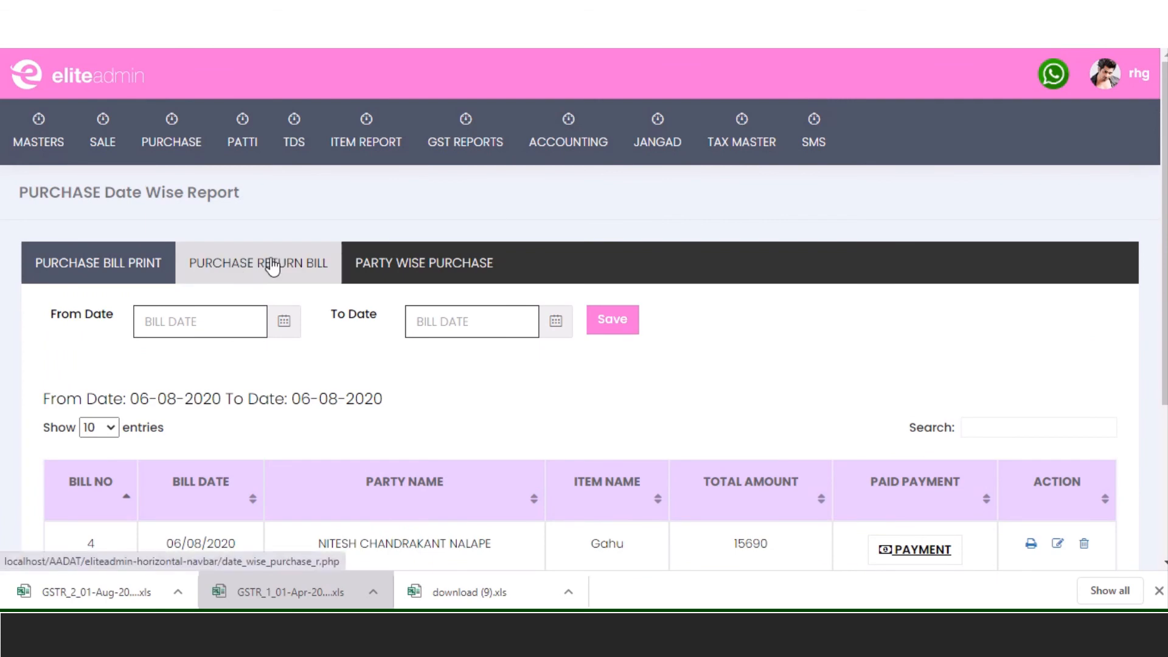
{"action": "left_click", "coordinate": [441, 270]}
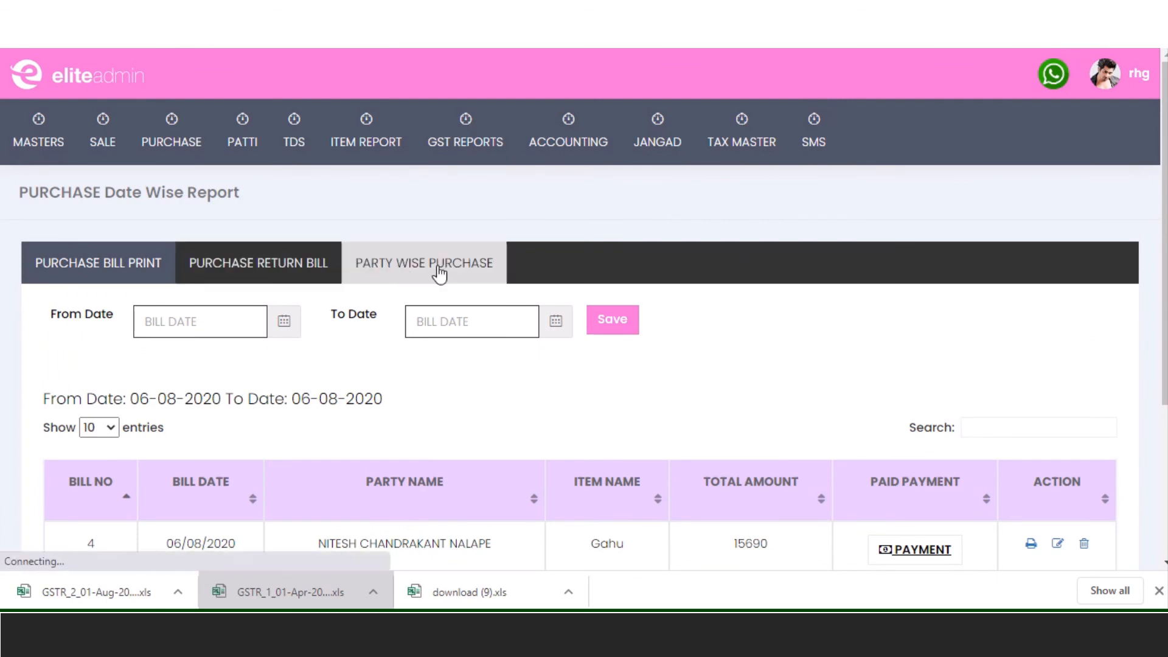
- Filter purchase bills to the chosen party from 01-04-2020 to 06-08-2020
{"action": "left_click", "coordinate": [324, 350]}
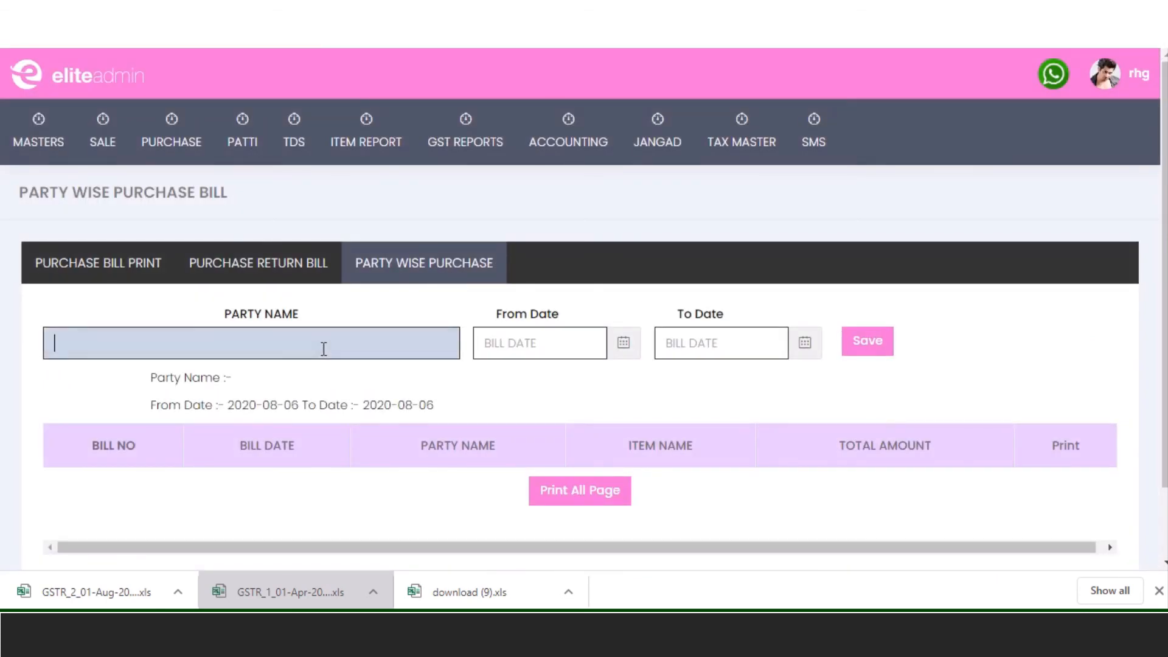
{"action": "type", "text": "vaibh"}
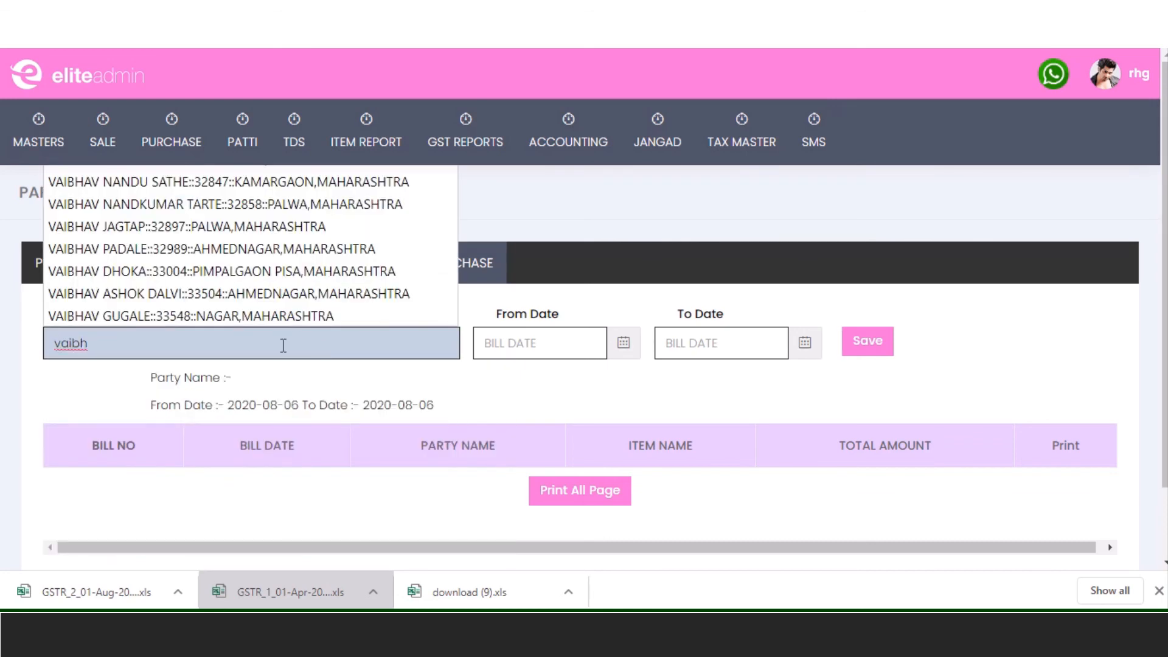
{"action": "left_click", "coordinate": [329, 210]}
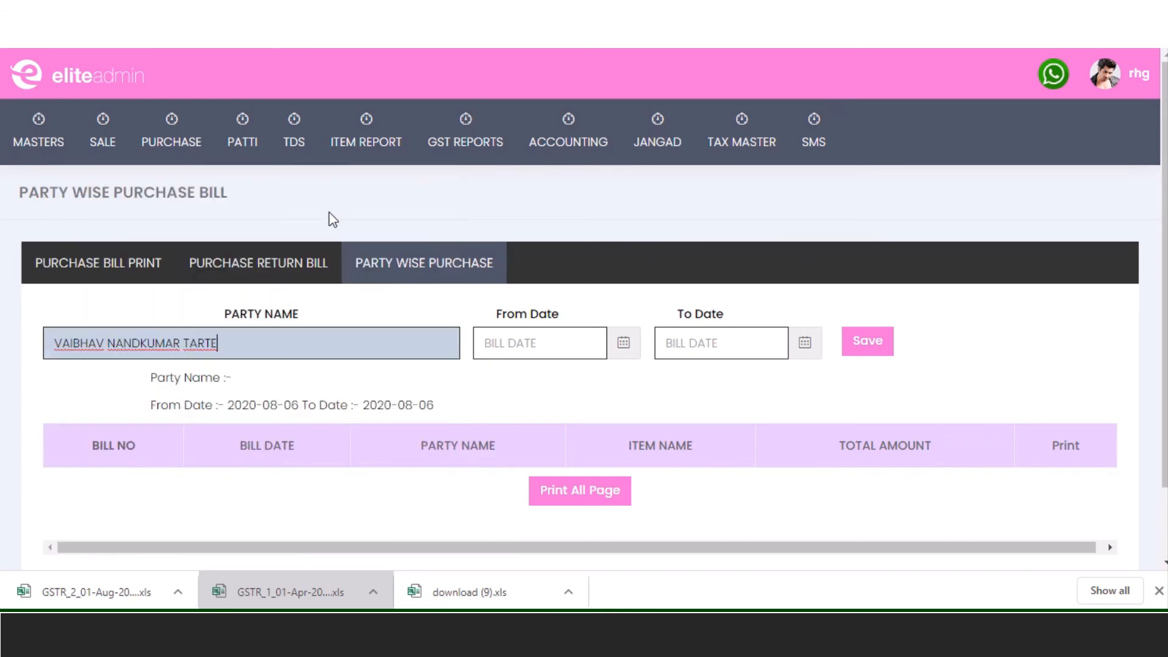
{"action": "left_click", "coordinate": [547, 353]}
{"action": "left_click", "coordinate": [489, 377]}
{"action": "left_click", "coordinate": [489, 377]}
{"action": "left_click", "coordinate": [489, 377]}
{"action": "left_click", "coordinate": [489, 377]}
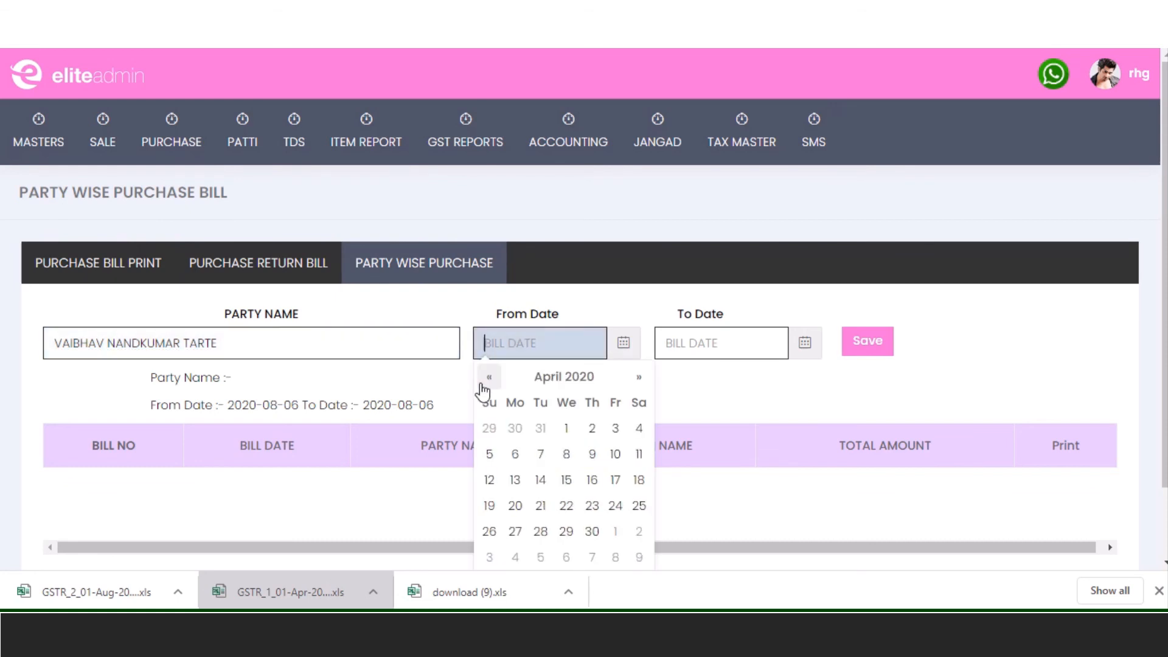
{"action": "left_click", "coordinate": [566, 428]}
{"action": "left_click", "coordinate": [699, 343]}
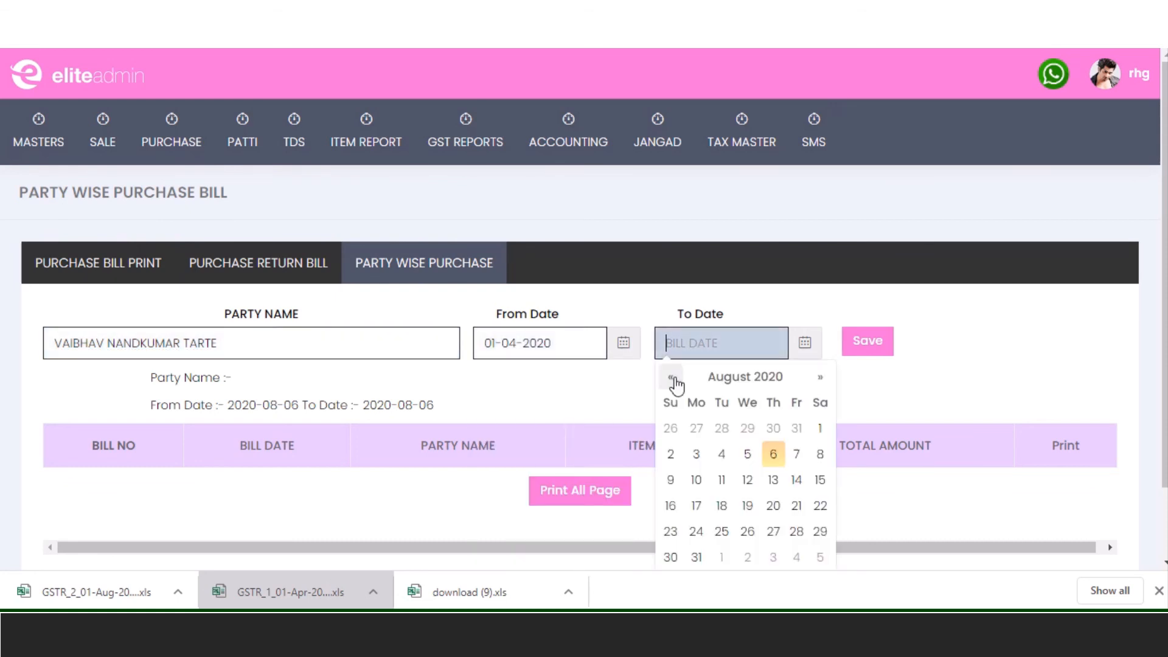
{"action": "left_click", "coordinate": [773, 454]}
{"action": "left_click", "coordinate": [871, 347]}
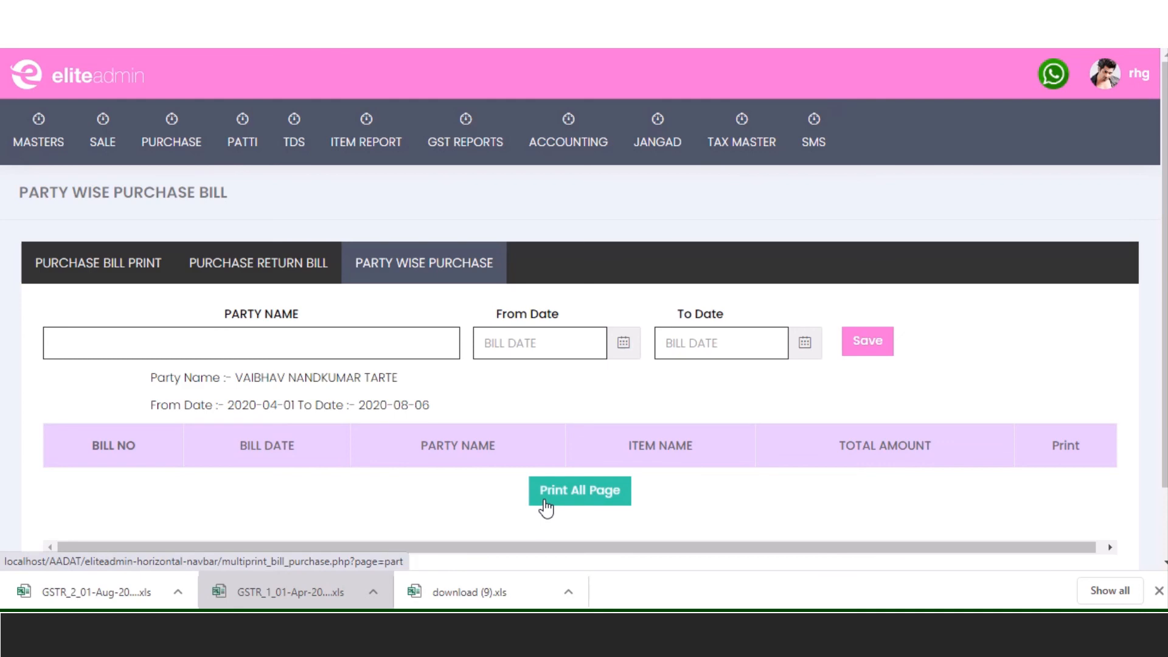
- Open the PATTI PRINT report page from the PATTI menu
{"action": "mouse_move", "coordinate": [244, 136]}
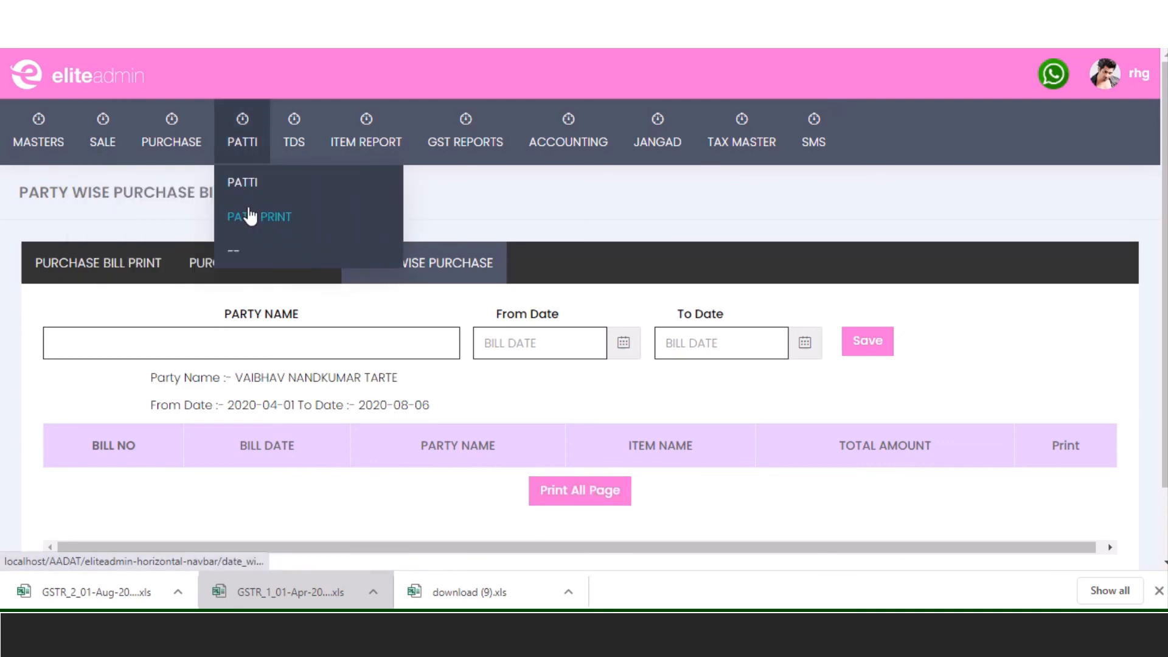
{"action": "left_click", "coordinate": [256, 219]}
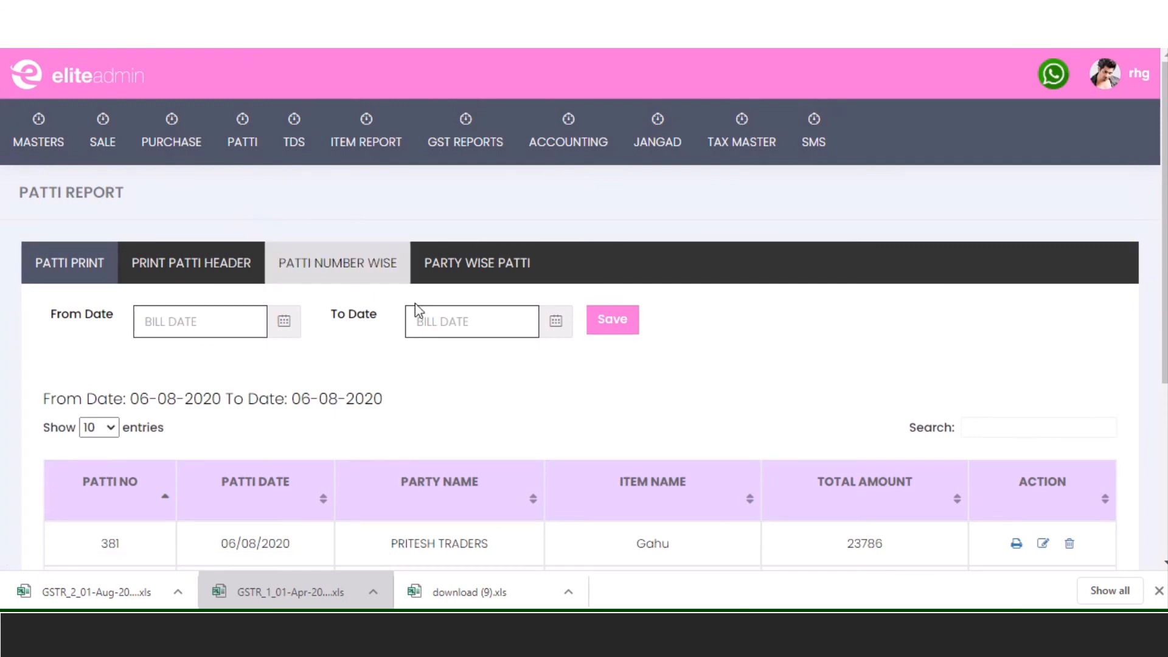
{"action": "scroll", "coordinate": [724, 371], "scroll_direction": "down", "scroll_amount": 5}
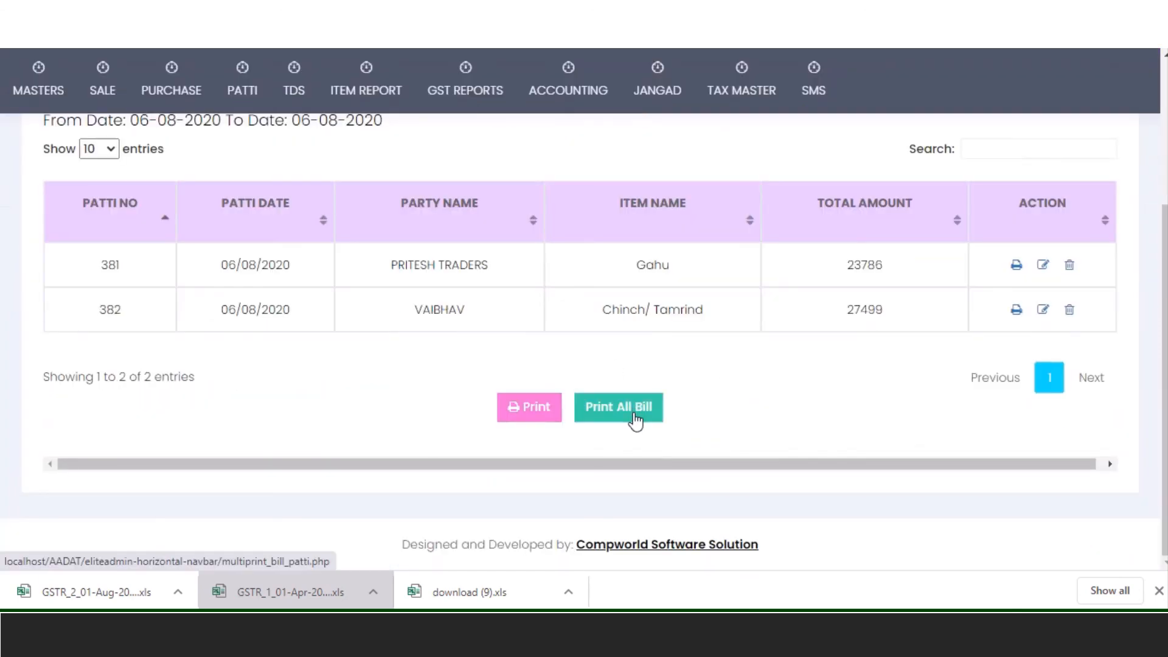
{"action": "scroll", "coordinate": [633, 419], "scroll_direction": "up", "scroll_amount": 5}
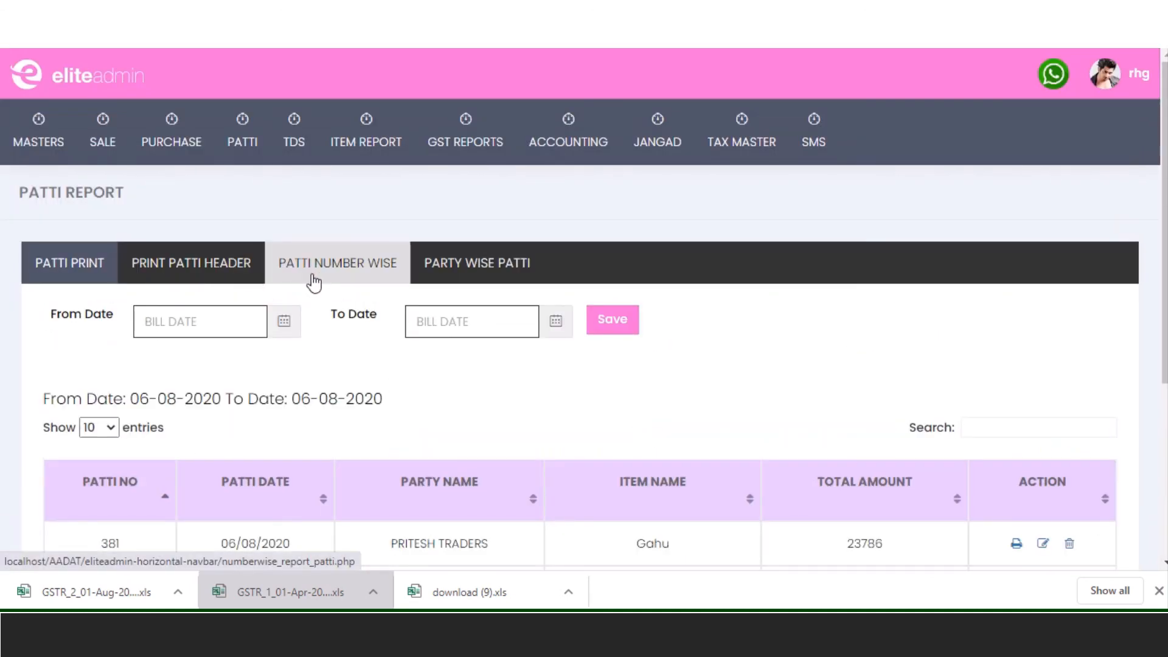
- Set the number-wise patti Type to PATTI, then show the Party Wise Patti Bill page
{"action": "left_click", "coordinate": [314, 281]}
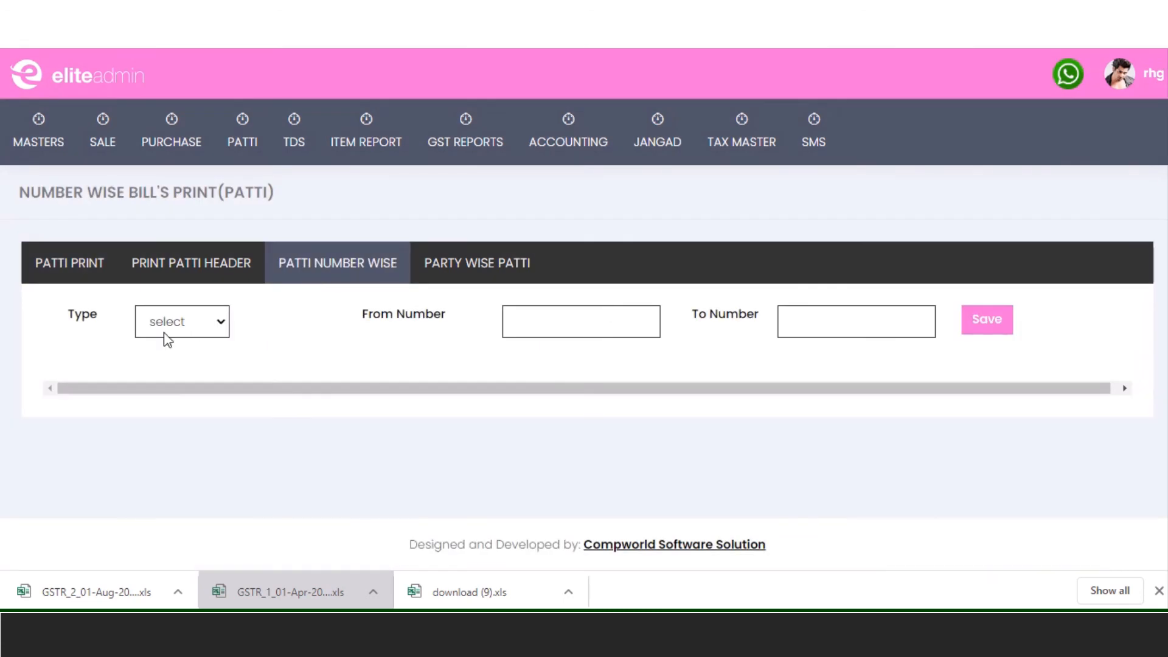
{"action": "left_click", "coordinate": [163, 332]}
{"action": "left_click", "coordinate": [172, 369]}
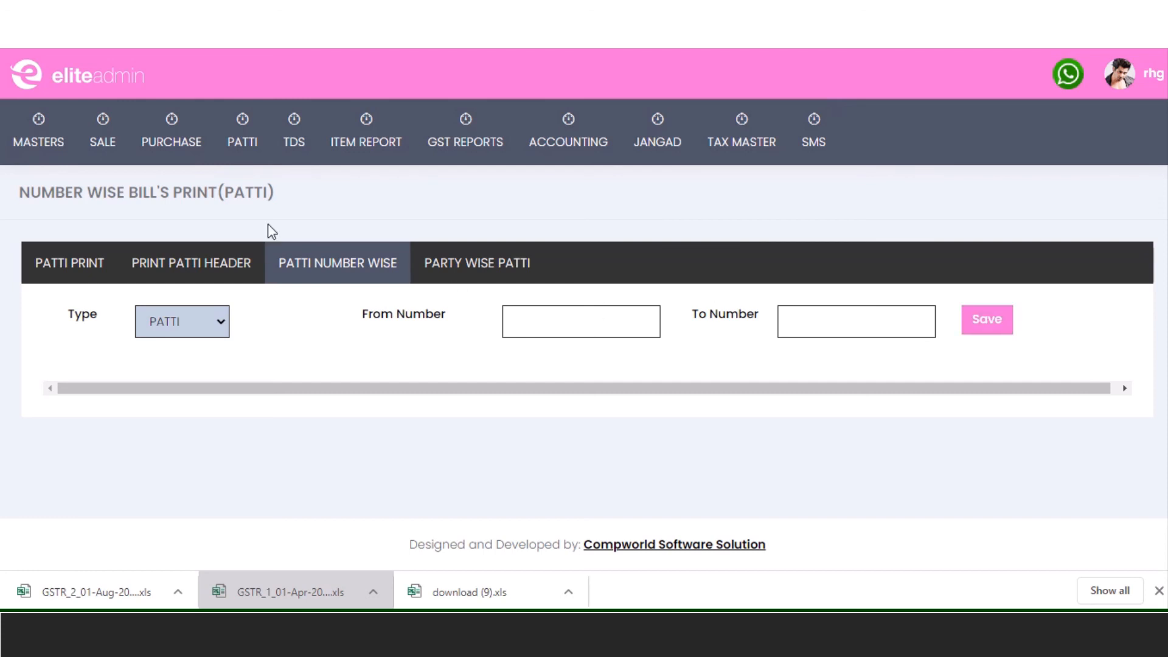
{"action": "left_click", "coordinate": [464, 272]}
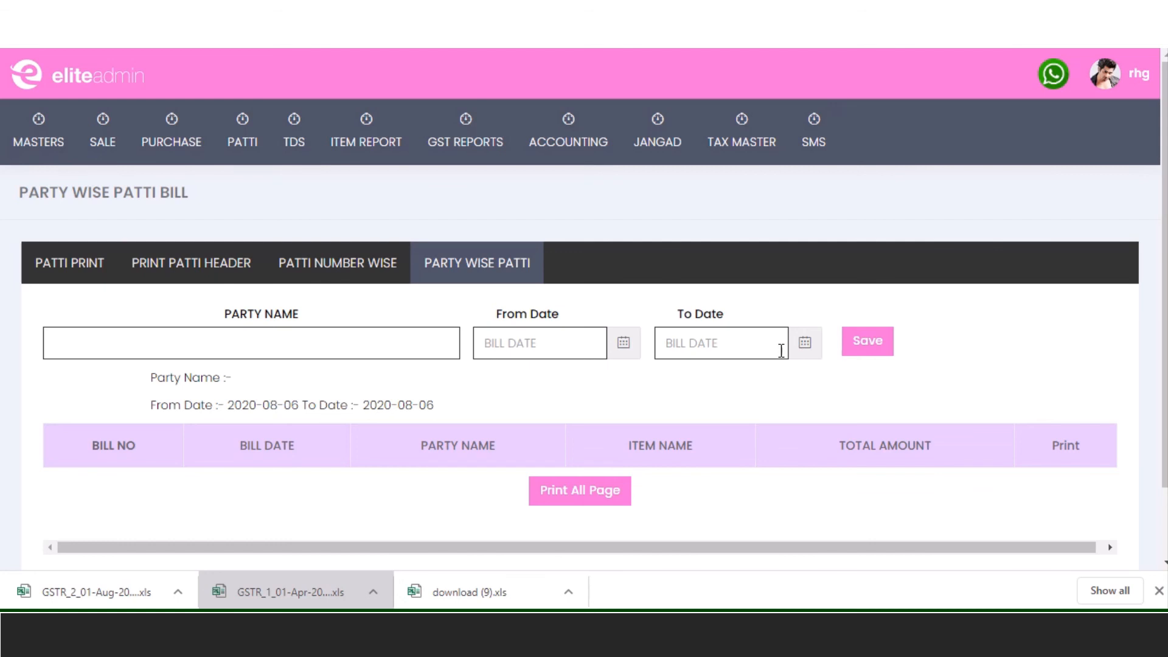
- From the patti header print list, preview bill 381's Marathi print and close it
{"action": "left_click", "coordinate": [189, 266]}
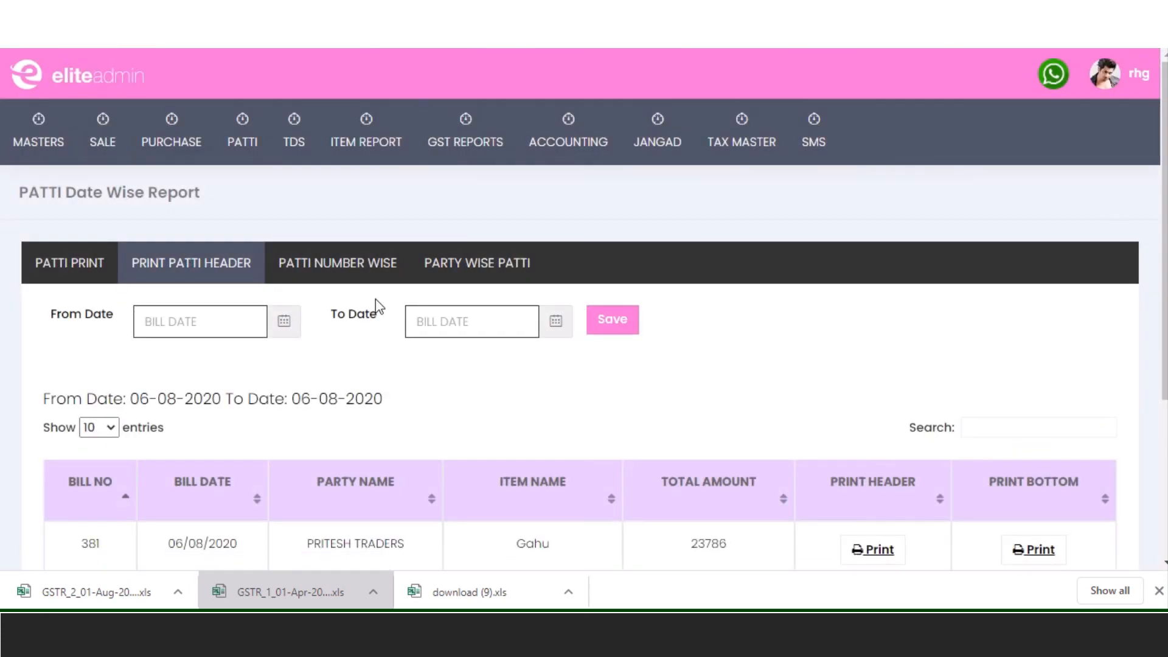
{"action": "scroll", "coordinate": [450, 338], "scroll_direction": "down", "scroll_amount": 4}
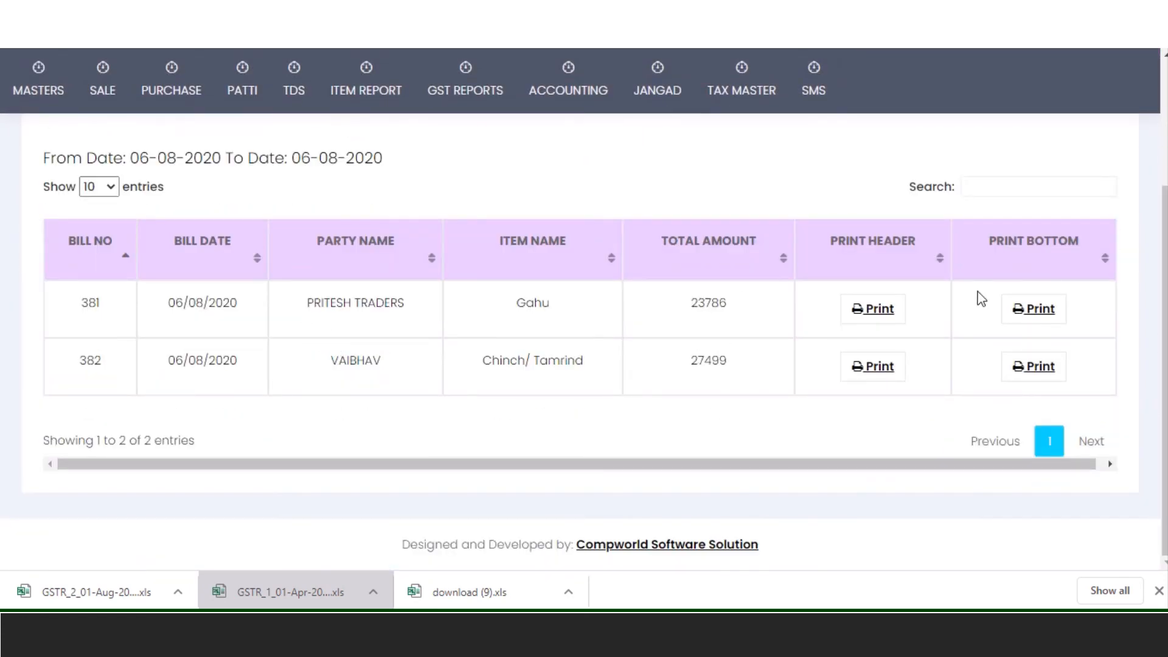
{"action": "right_click", "coordinate": [1044, 314]}
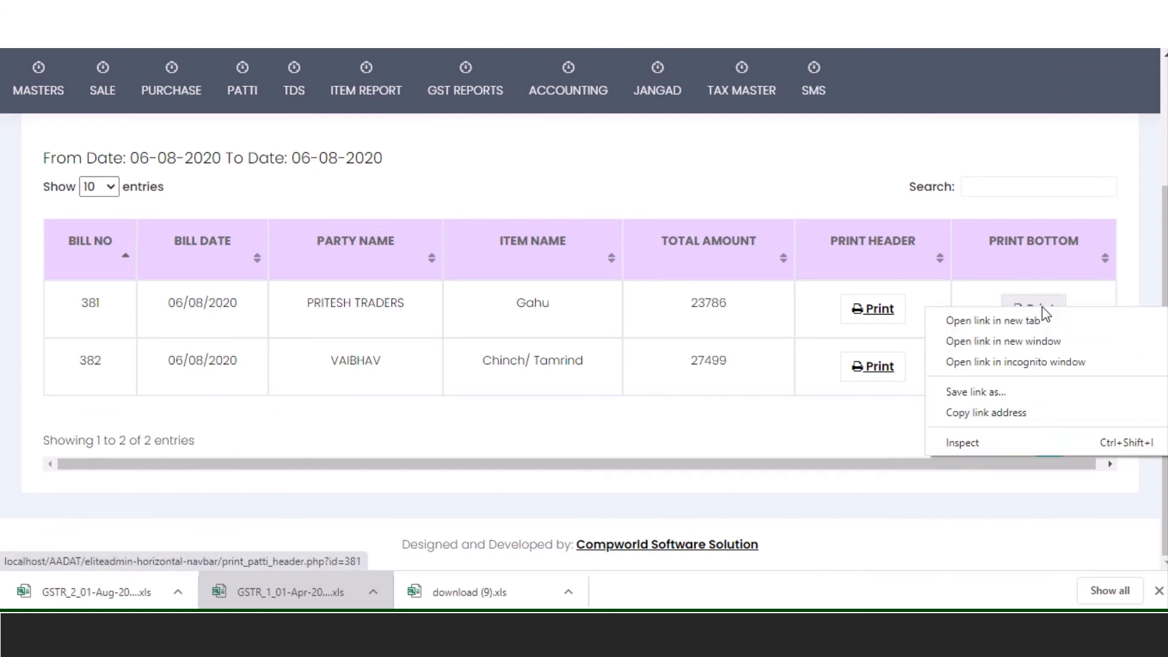
{"action": "left_click", "coordinate": [1047, 317]}
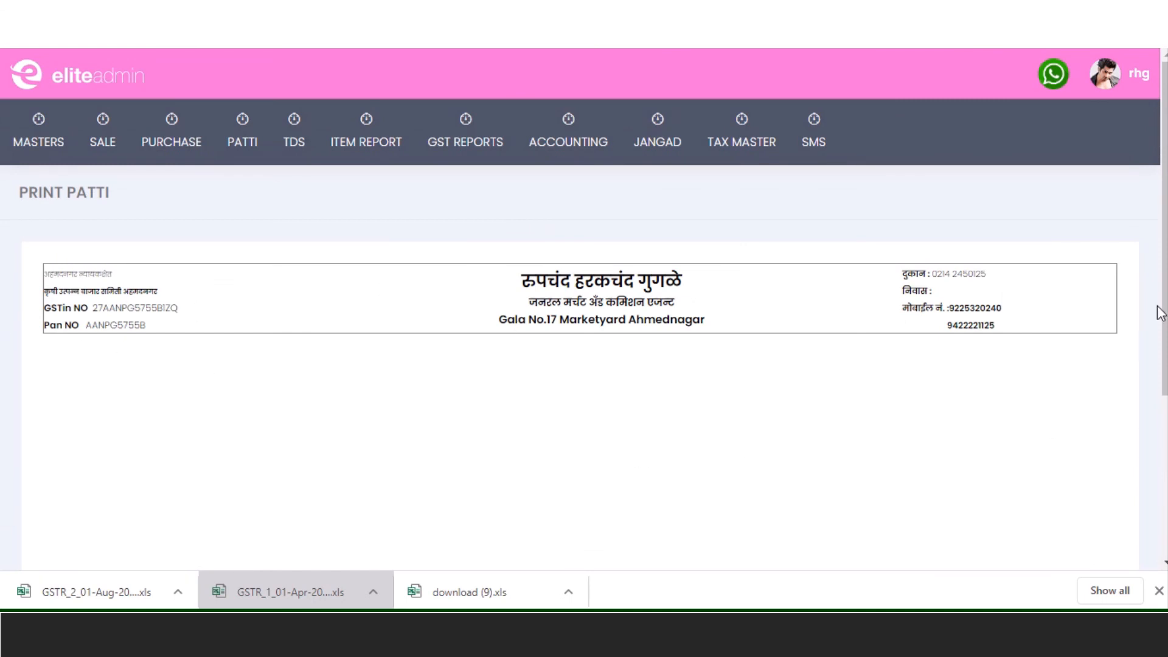
{"action": "scroll", "coordinate": [823, 304], "scroll_direction": "down", "scroll_amount": 5}
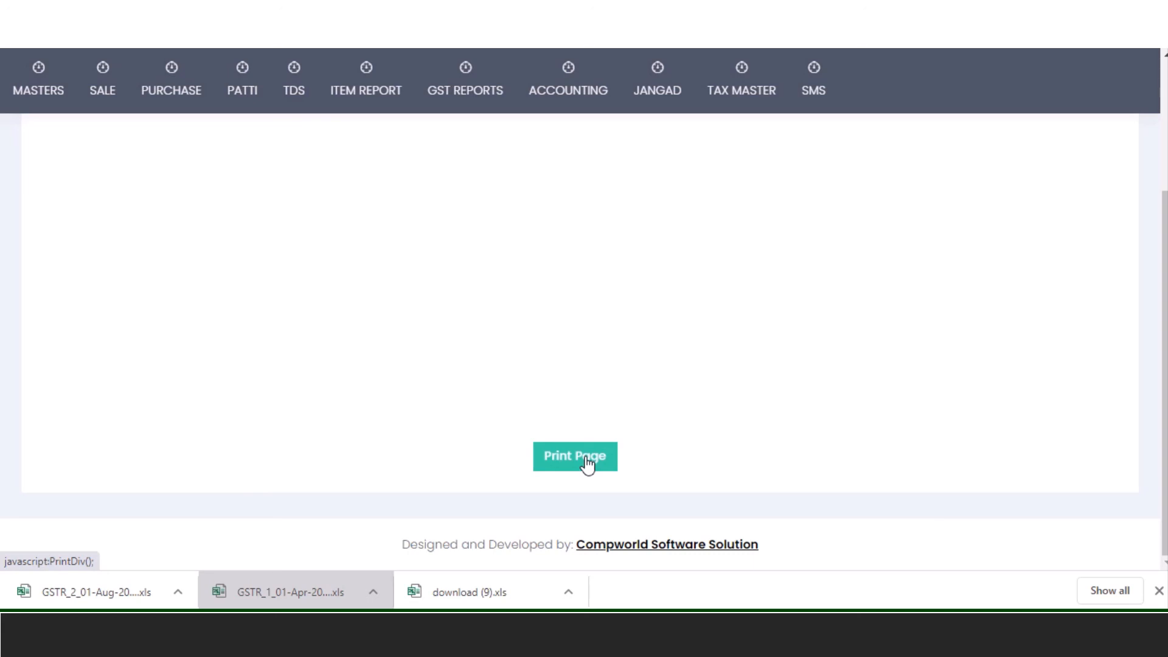
{"action": "key", "text": "ctrl+w"}
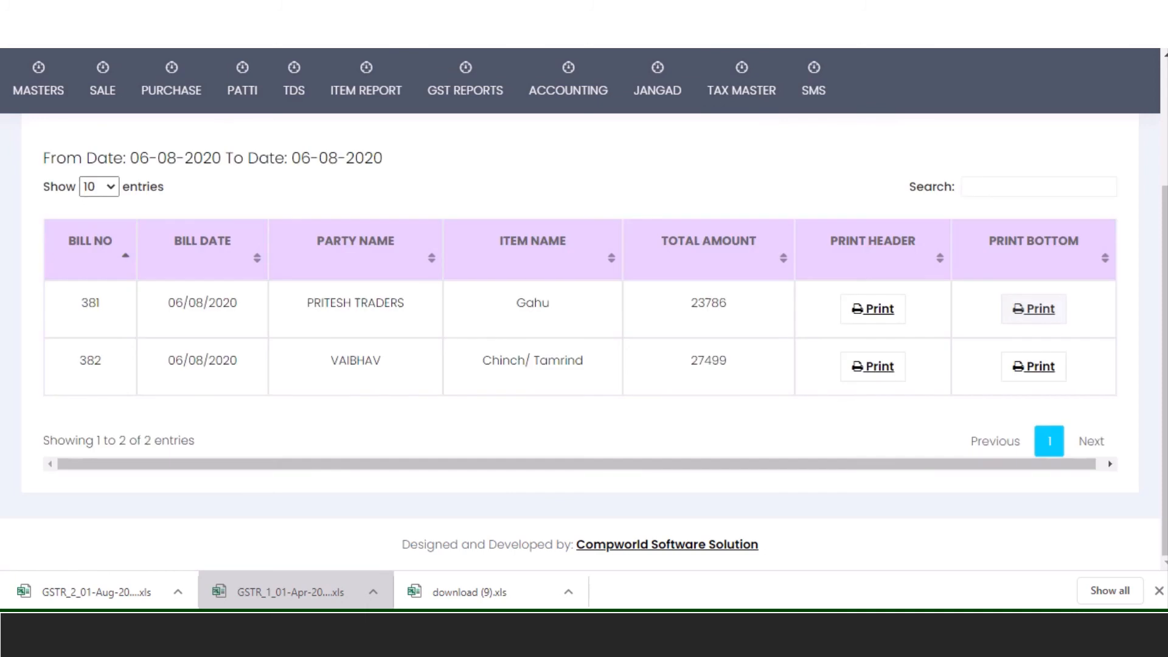
- Open bill 381's Print Header in a new tab and review the 23786 patti
{"action": "right_click", "coordinate": [891, 319]}
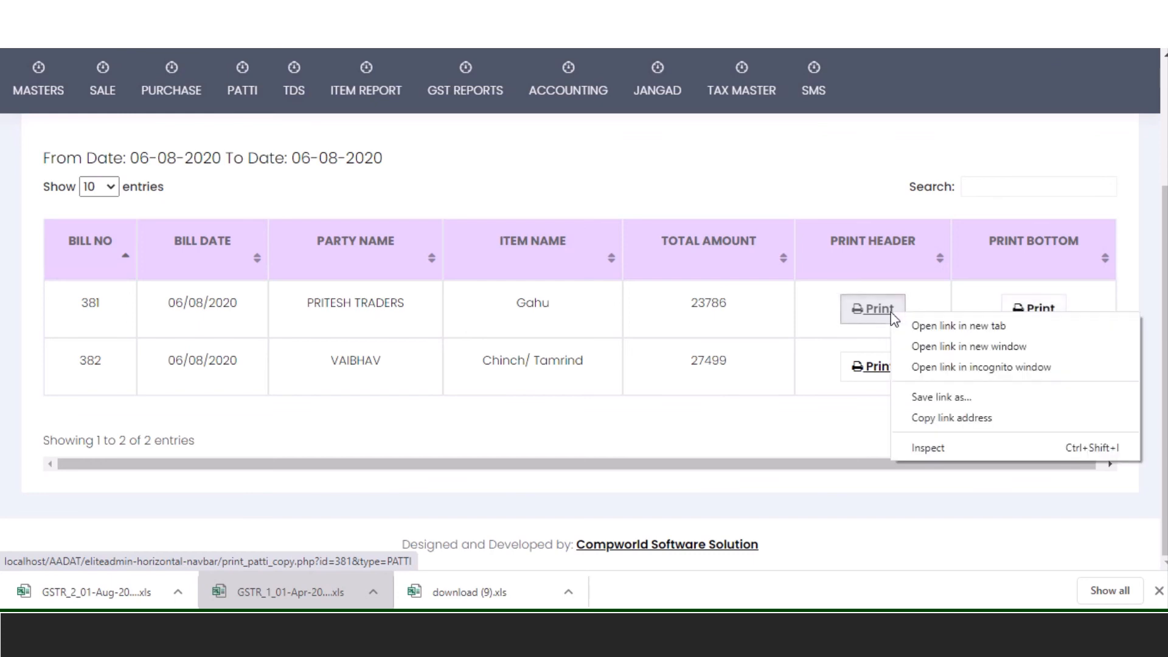
{"action": "left_click", "coordinate": [917, 328]}
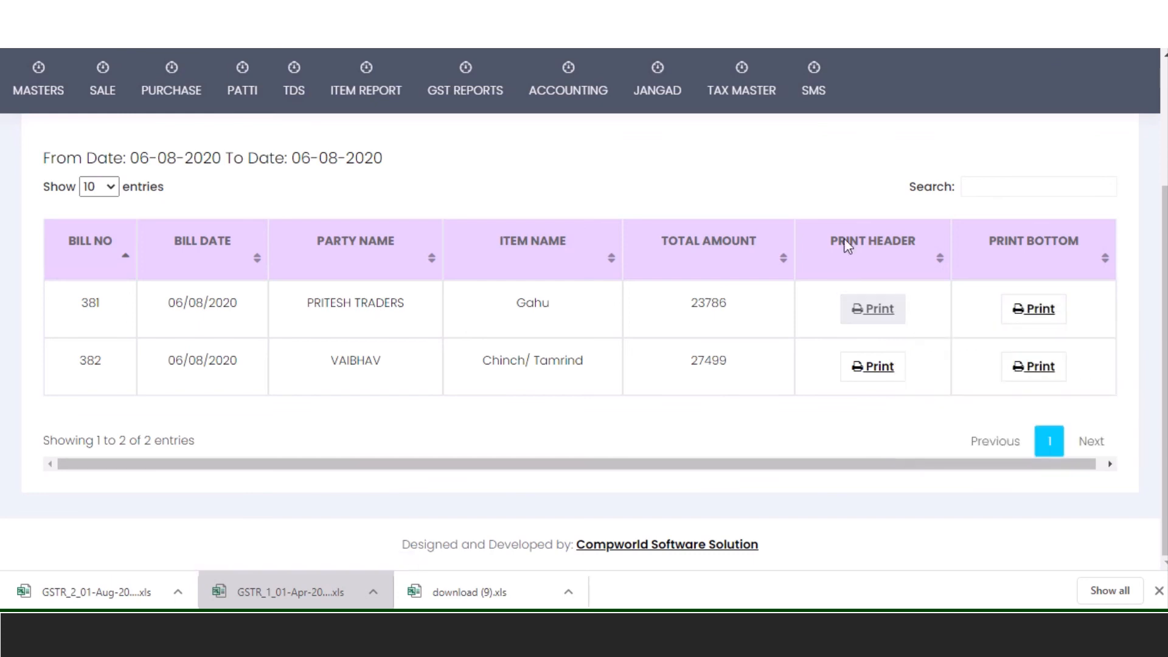
{"action": "key", "text": "ctrl+Tab"}
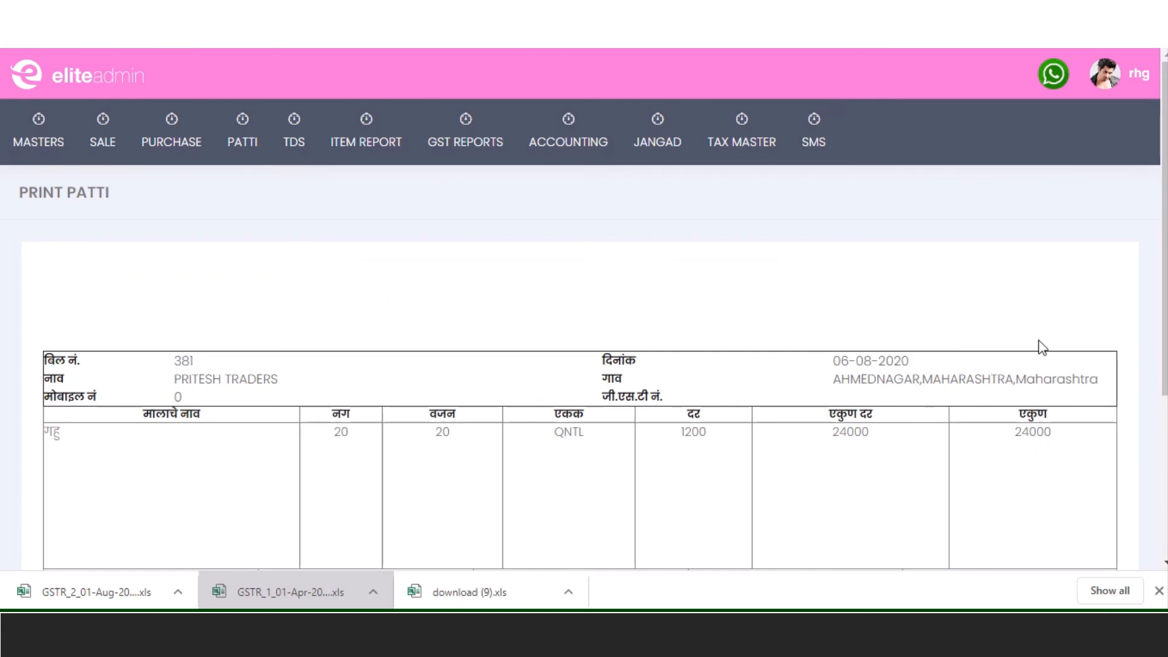
{"action": "scroll", "coordinate": [1028, 344], "scroll_direction": "down", "scroll_amount": 4}
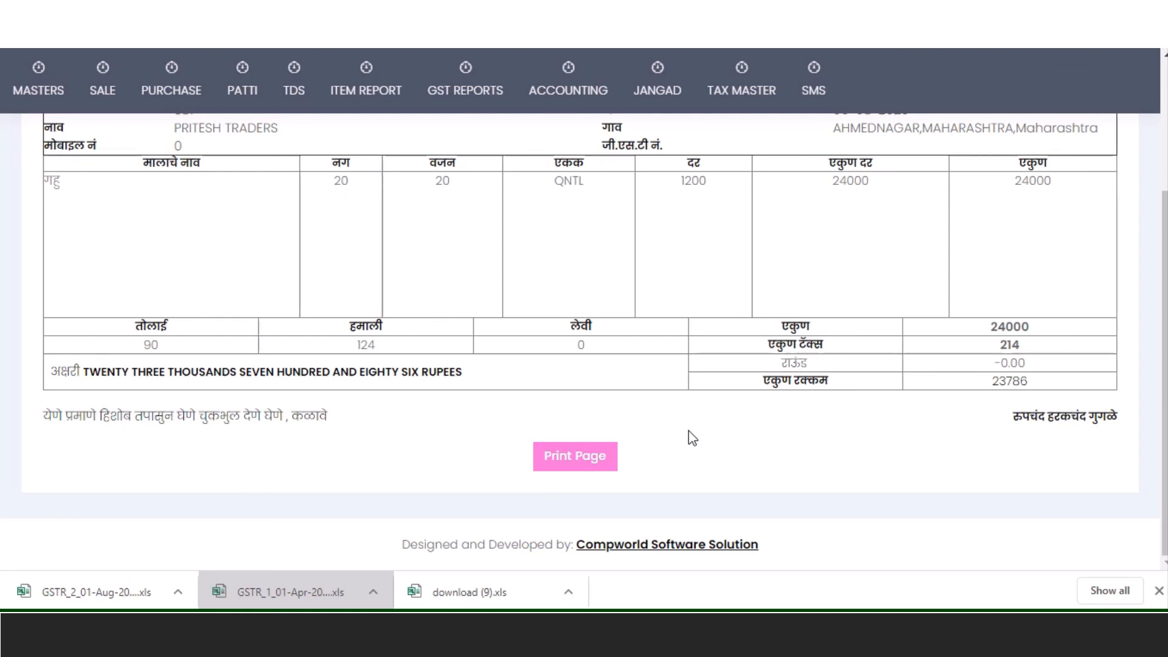
{"action": "scroll", "coordinate": [692, 437], "scroll_direction": "up", "scroll_amount": 4}
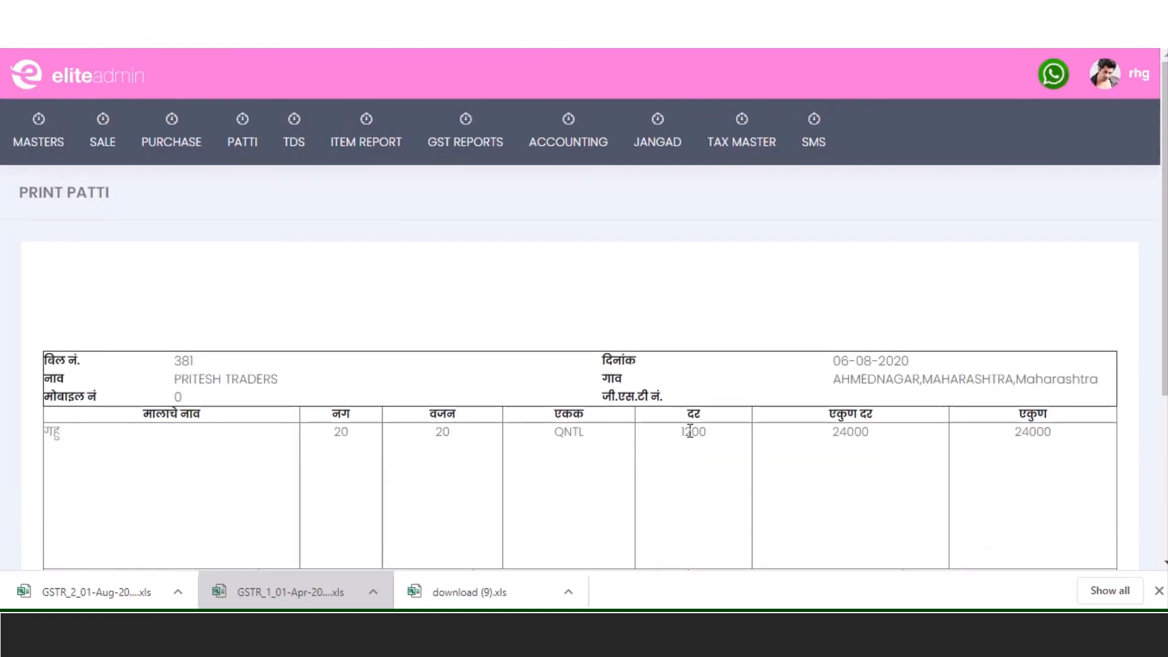